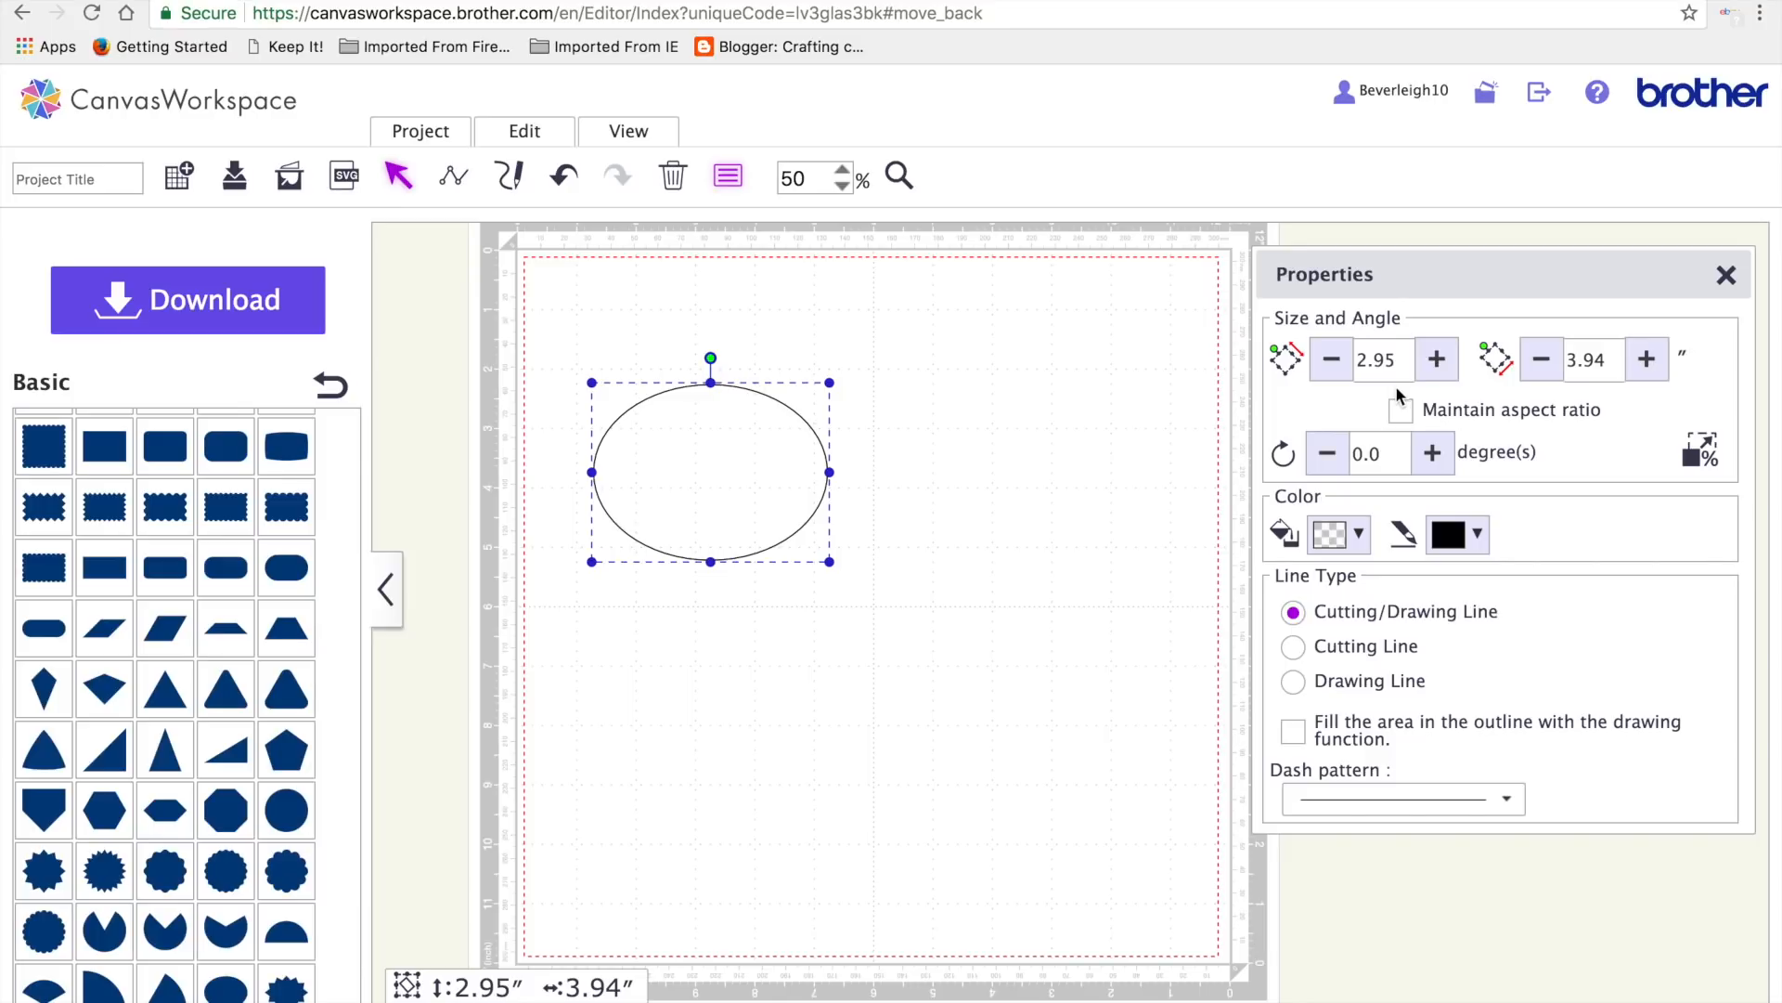
- Set the oval's height to 2.36 inches and its width to 3.43 inches
left_click(1399, 358)
key("BackSpace")
key("BackSpace")
type("2")
key("BackSpace")
type("36")
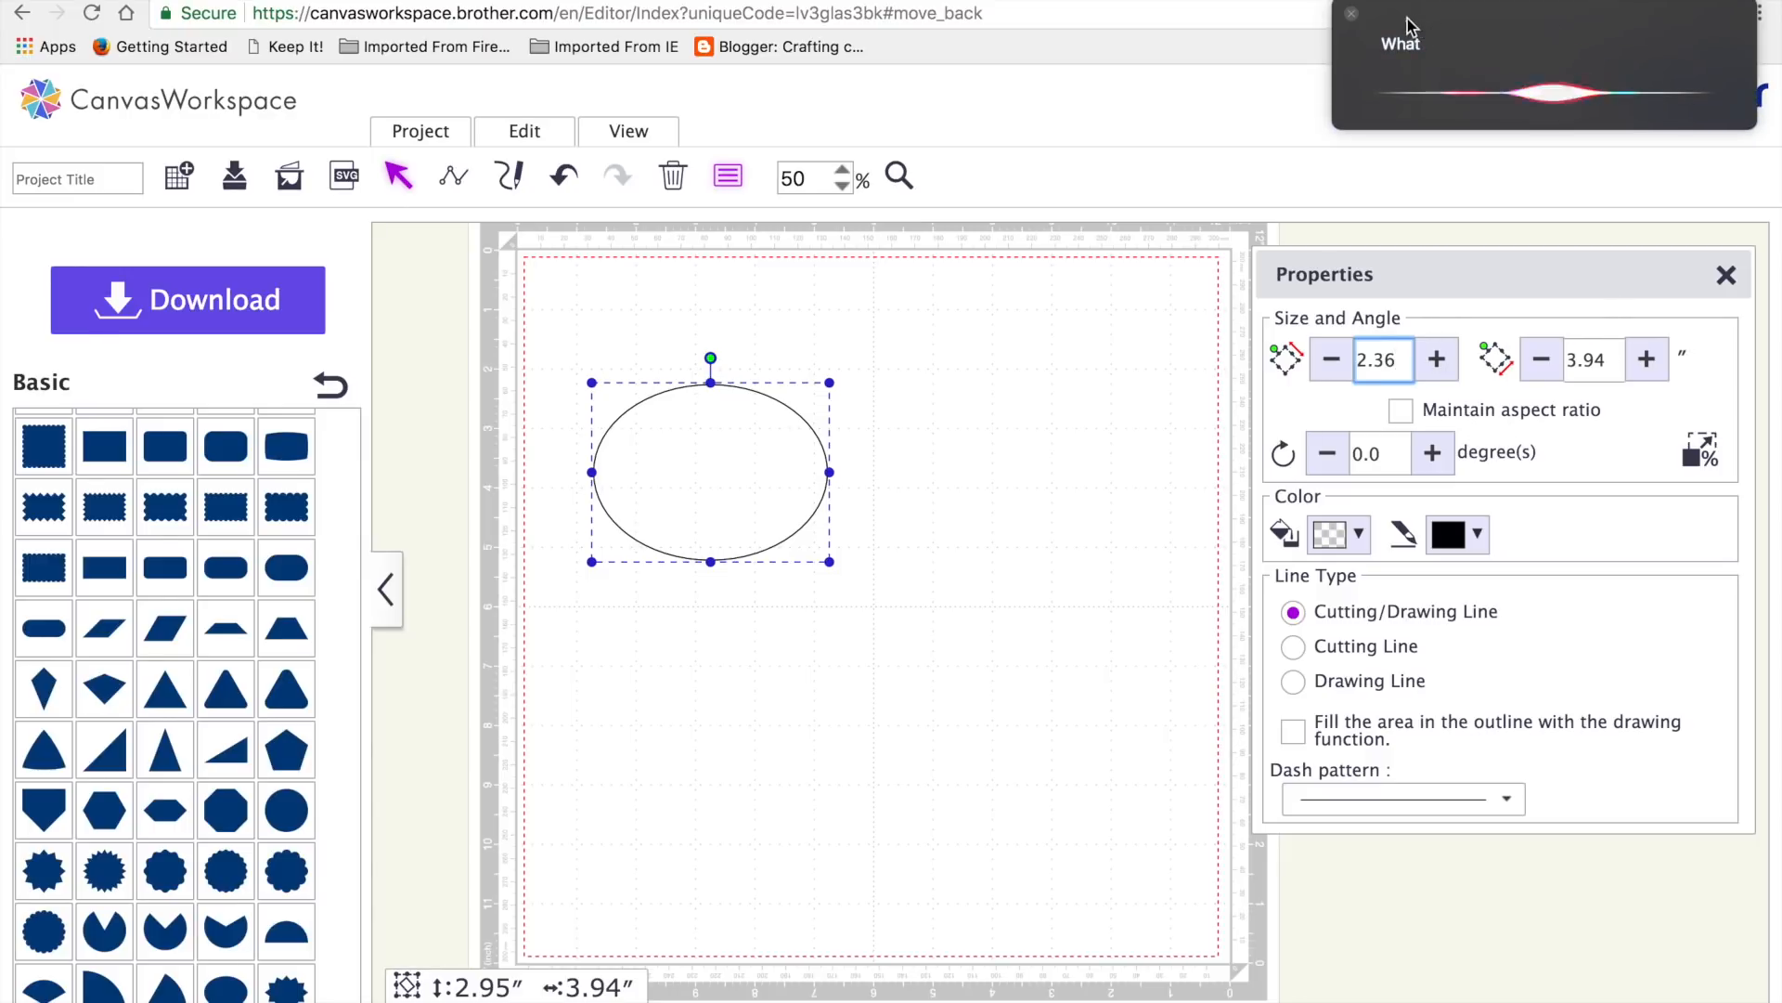
left_click(1607, 359)
key("BackSpace")
key("BackSpace")
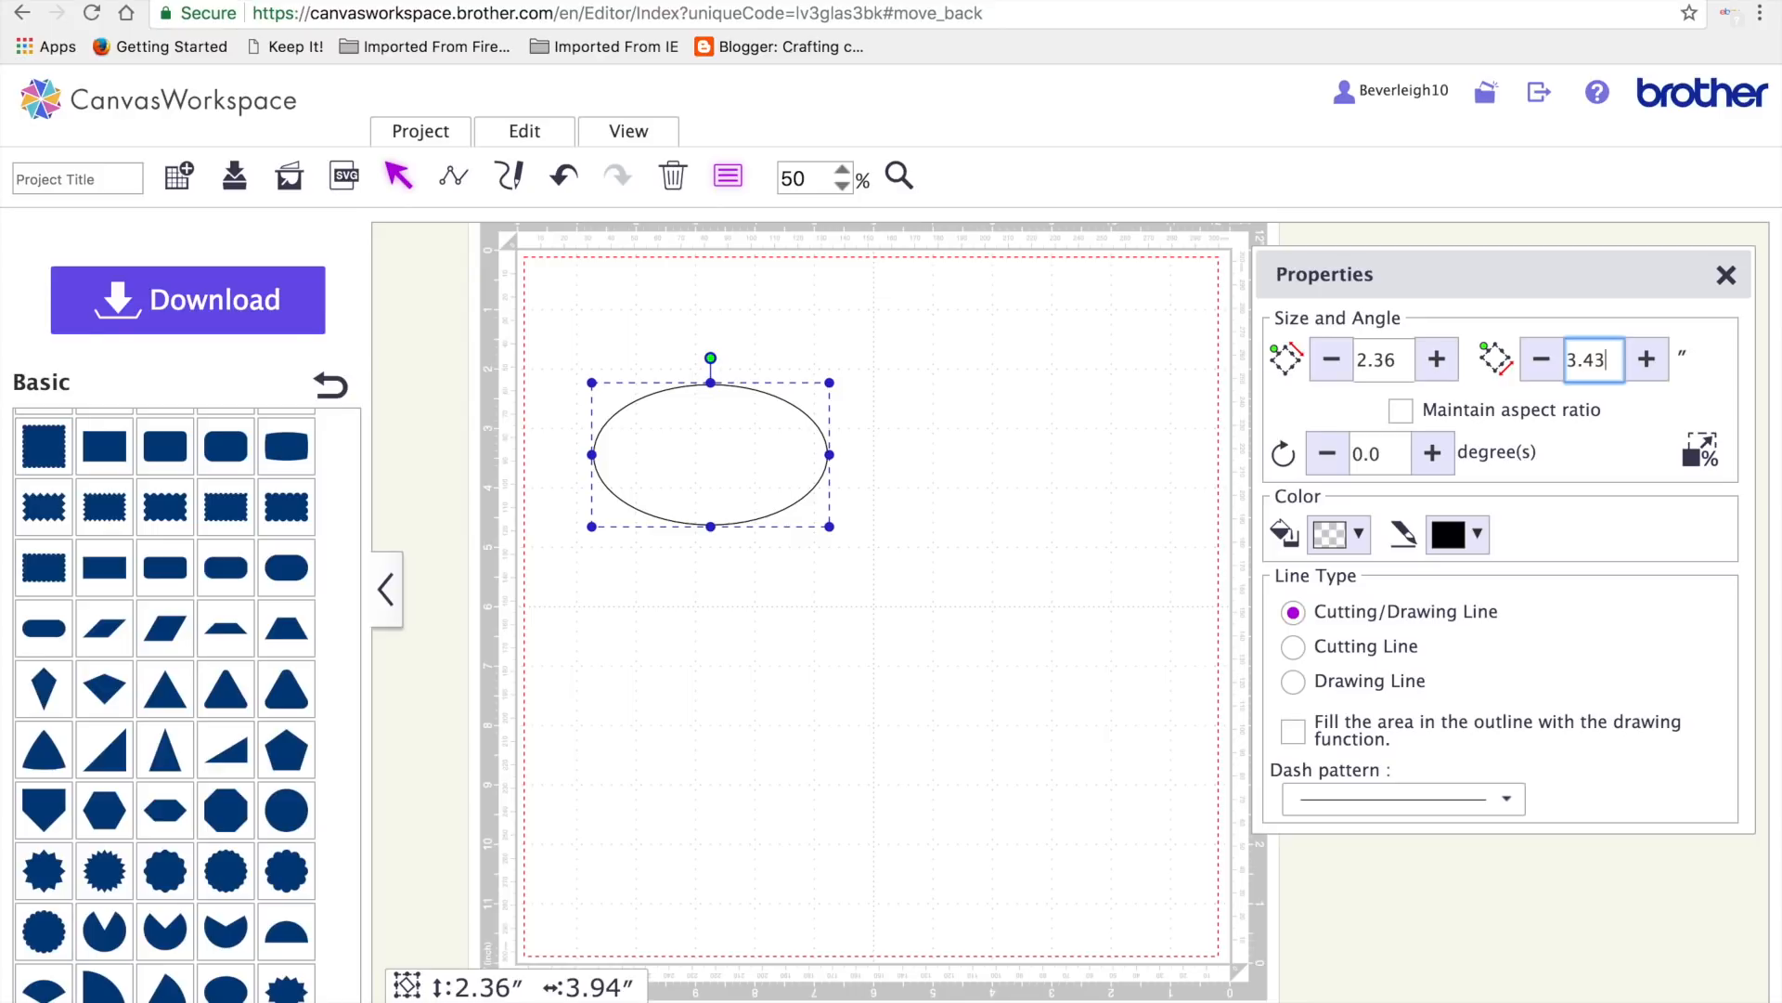
left_click(951, 538)
- Shift the oval slightly up on the mat and place a copy of it to its right
left_click(737, 477)
left_click_drag(737, 478, 725, 442)
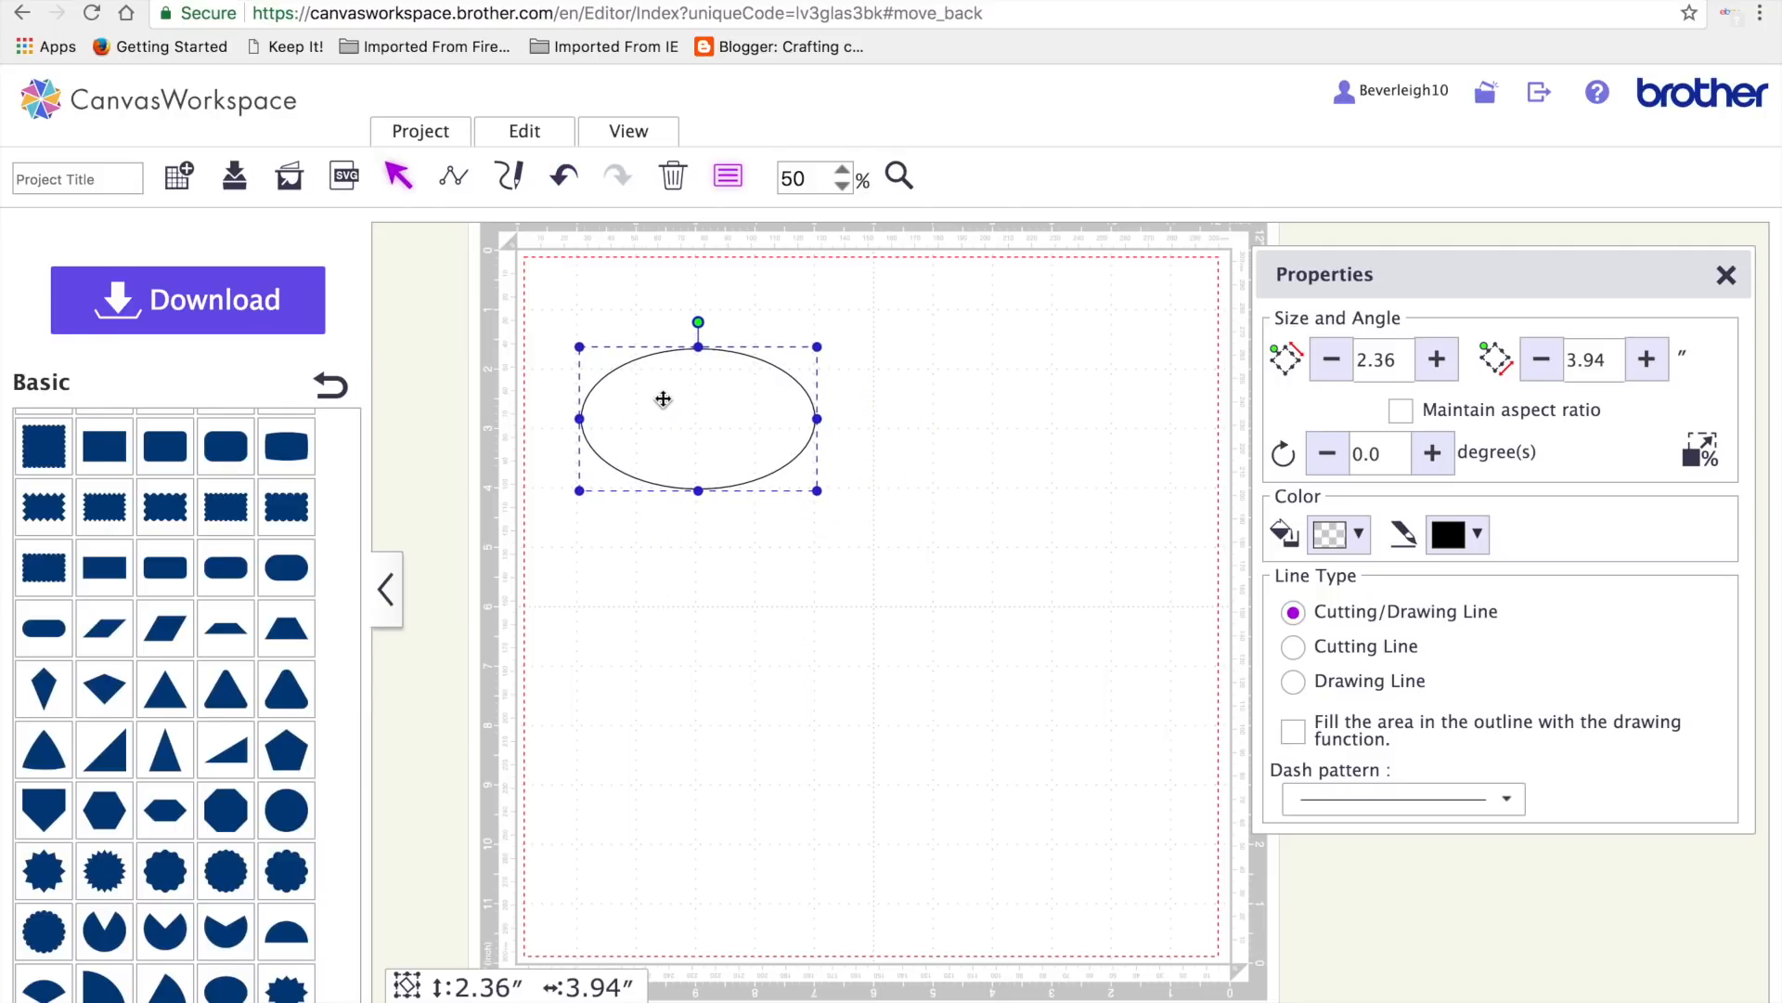
key("super+v")
left_click_drag(723, 439, 1047, 424)
- Fill the original left-hand oval with the lightest grey
left_click(783, 412)
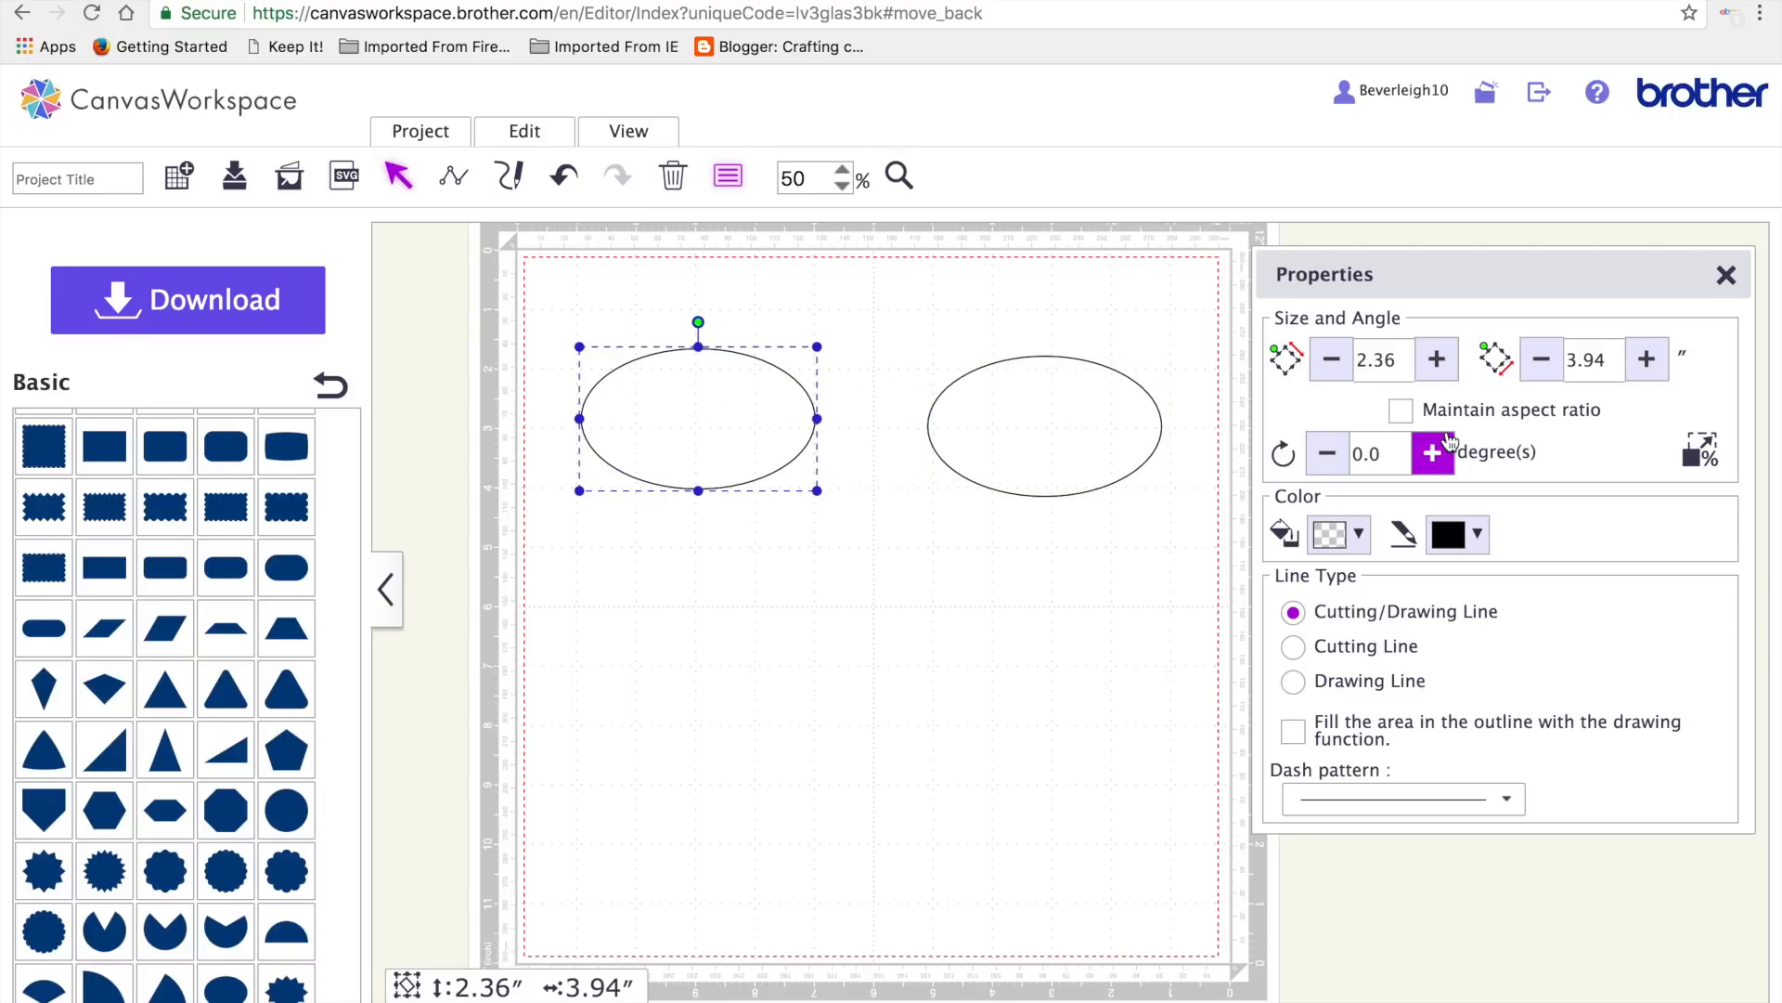
left_click(1358, 538)
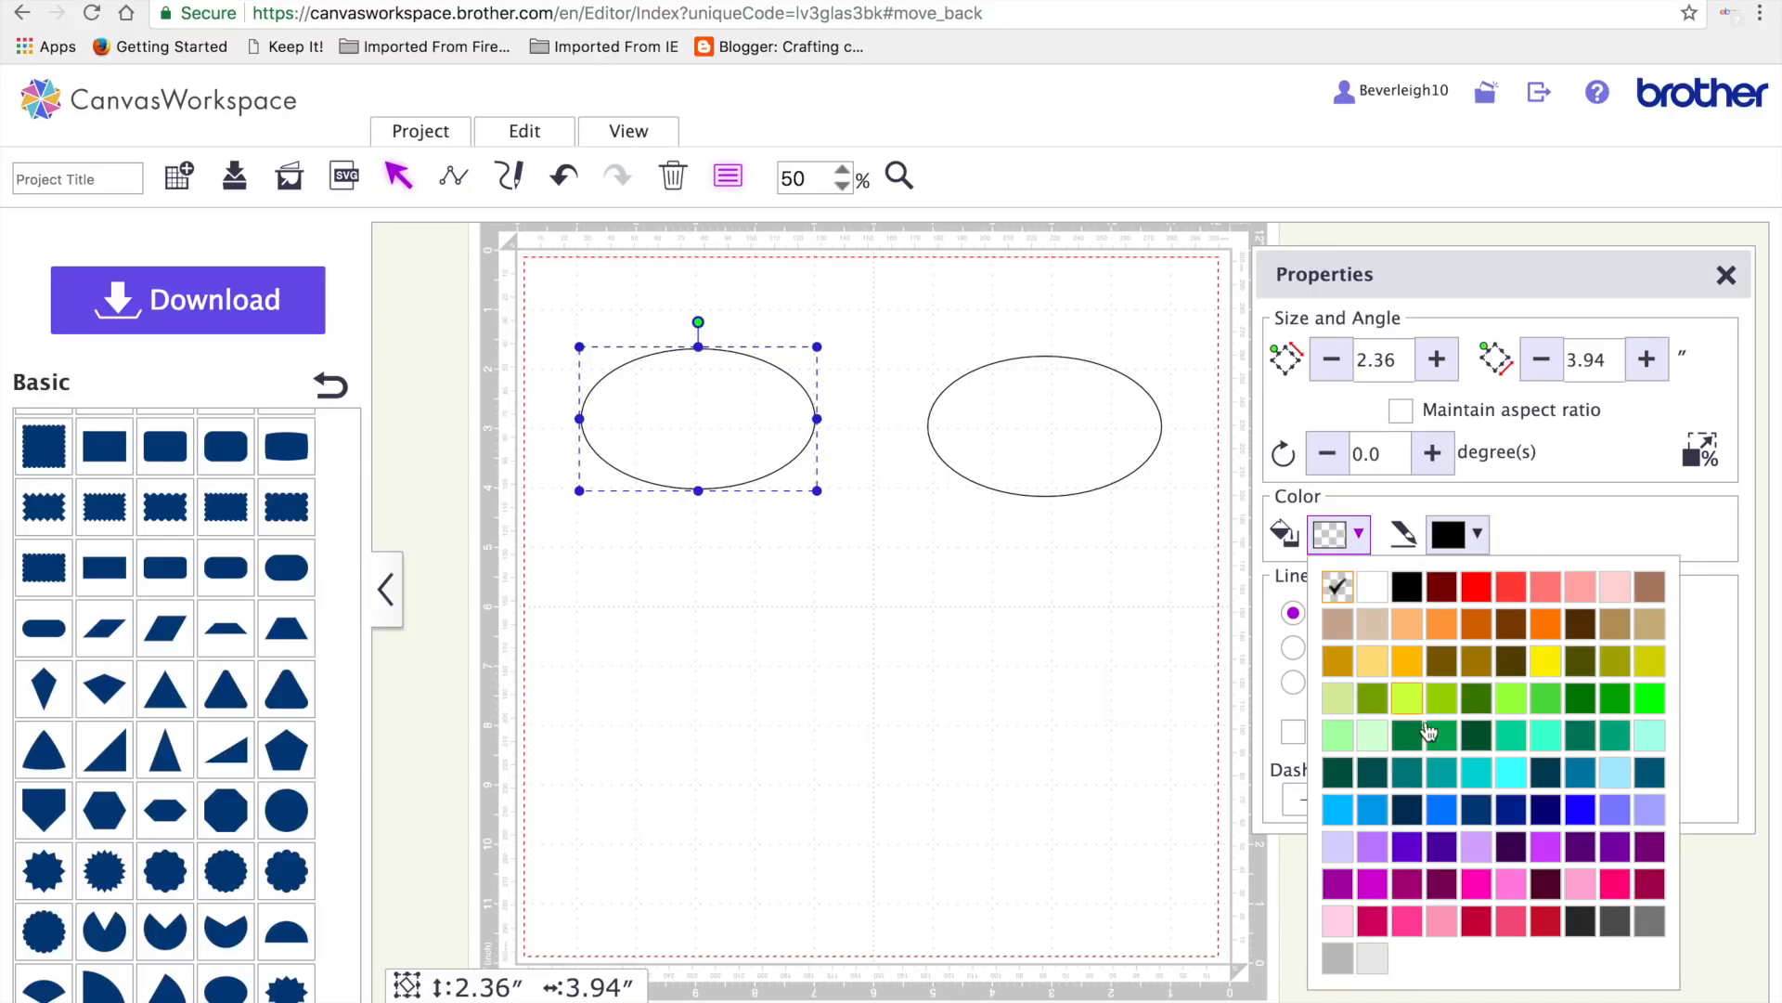
left_click(1372, 957)
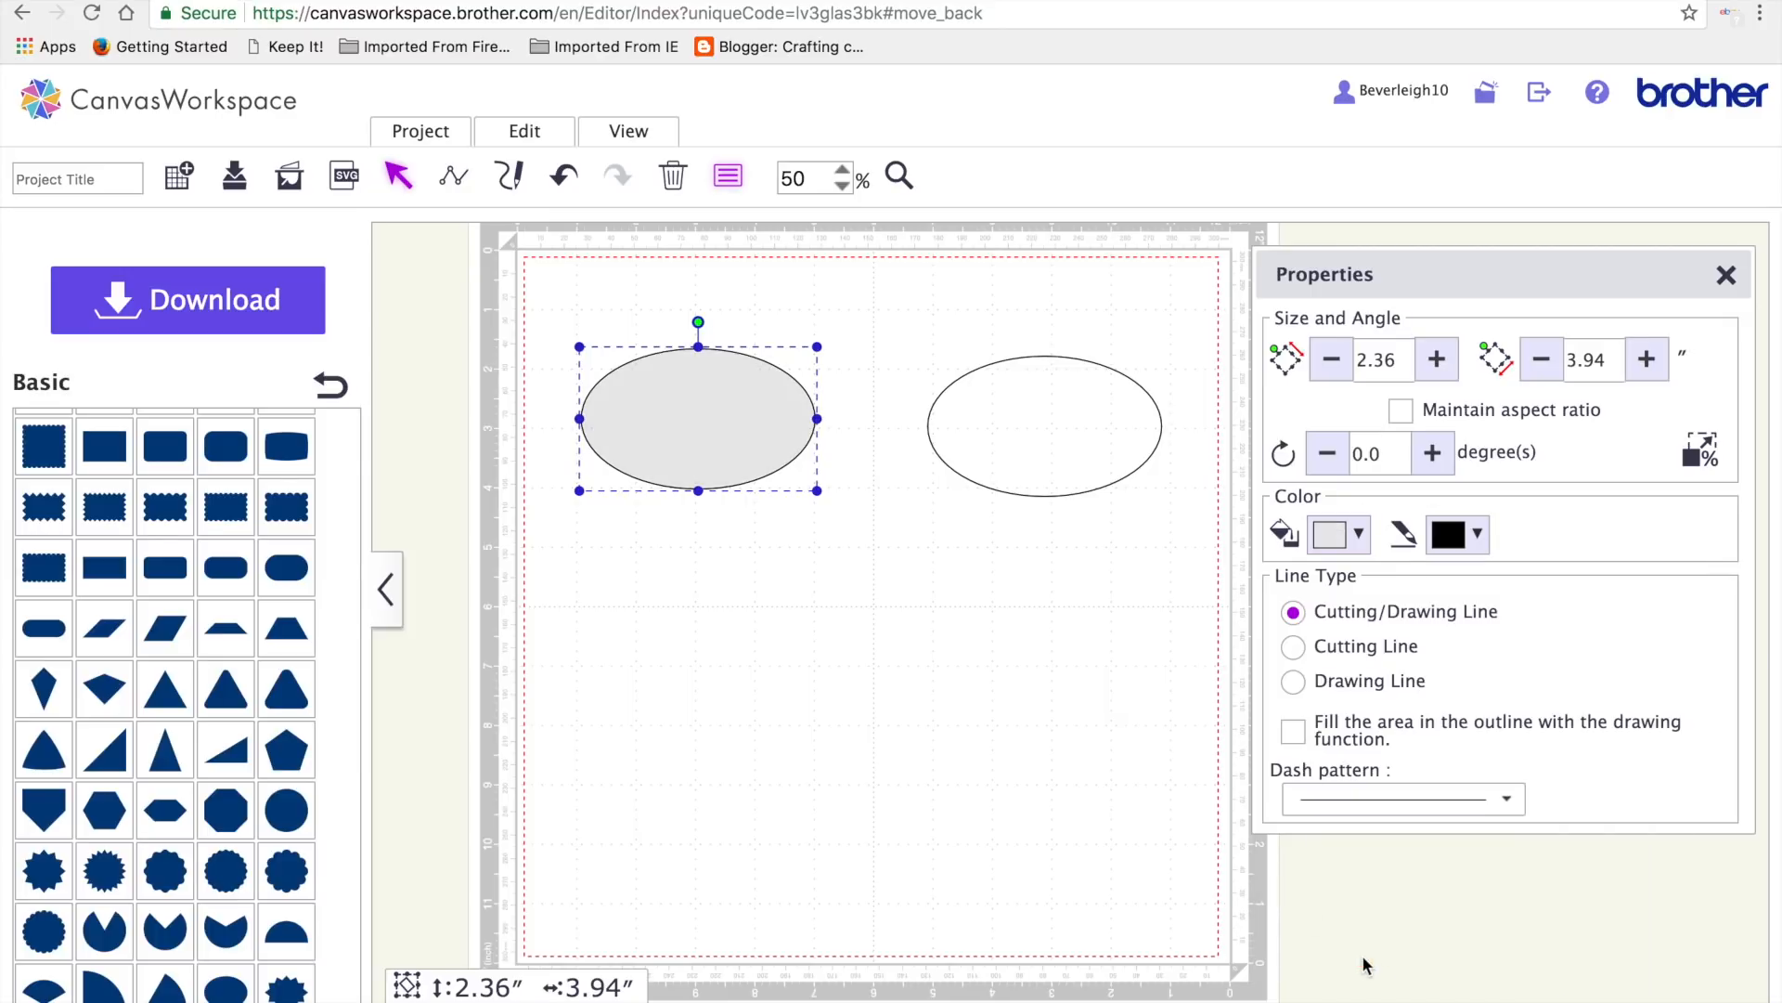
- Resize the unfilled copy of the oval to 1.28 inches high and 1.71 inches wide
left_click(1046, 418)
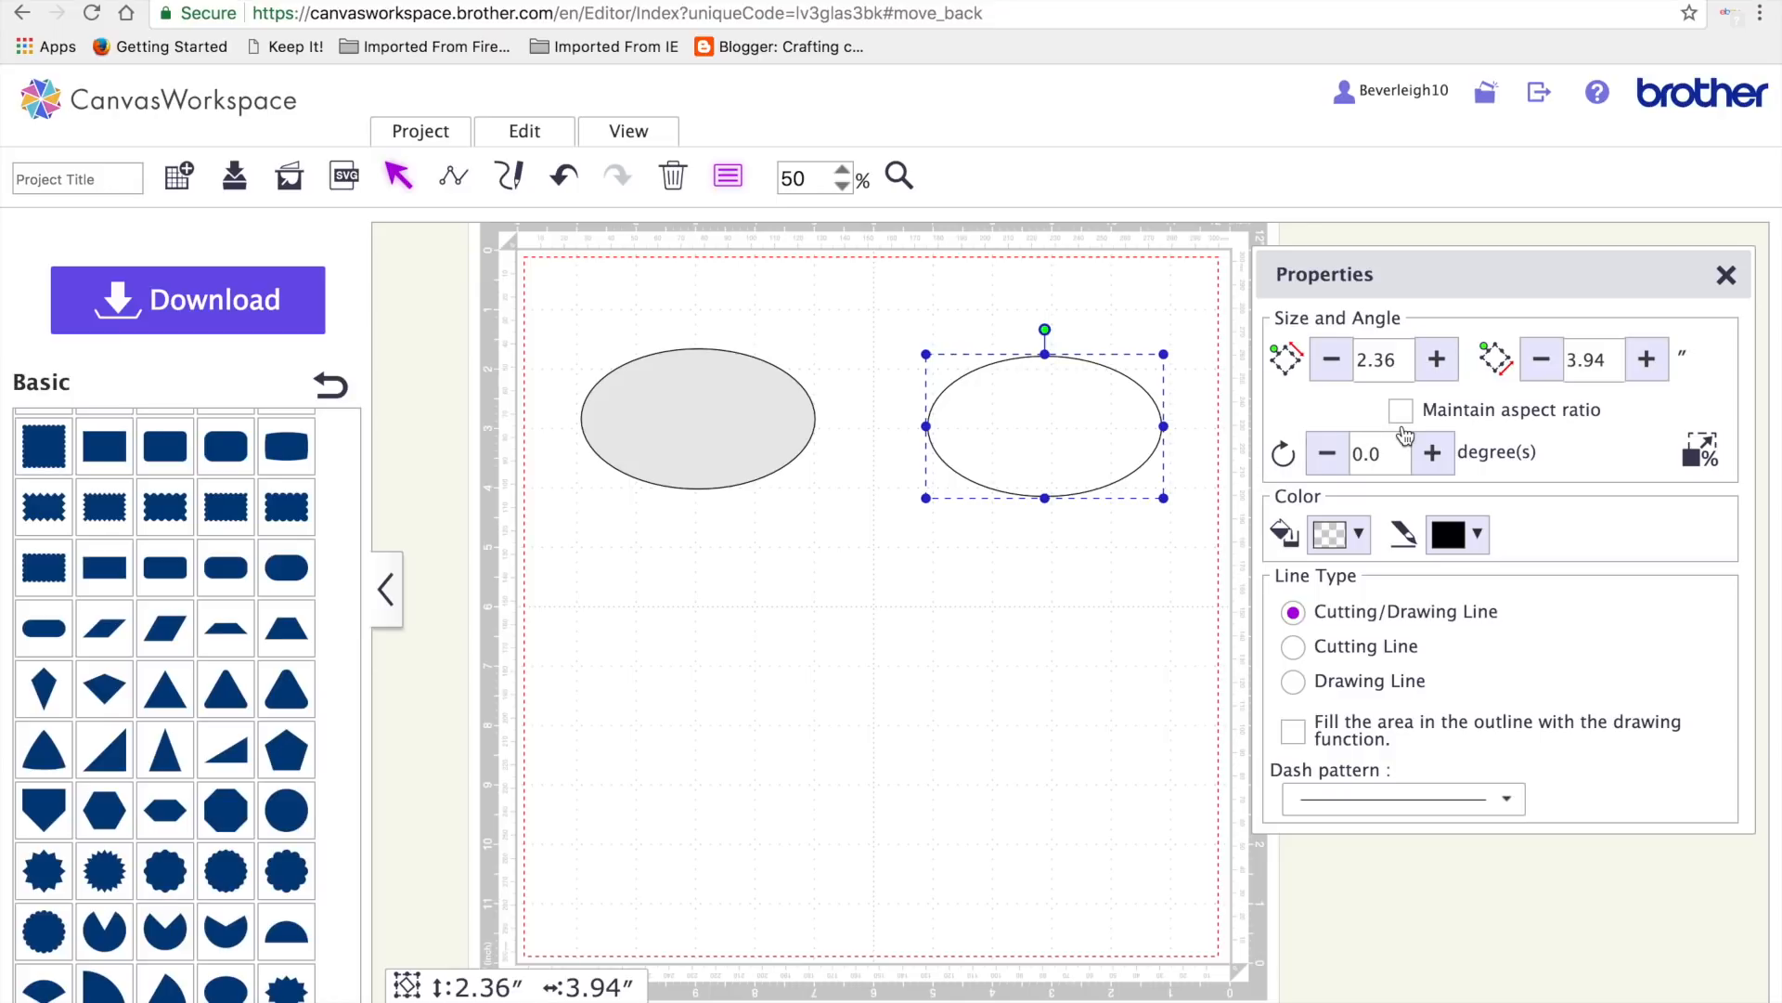
left_click(1397, 358)
type("1.28")
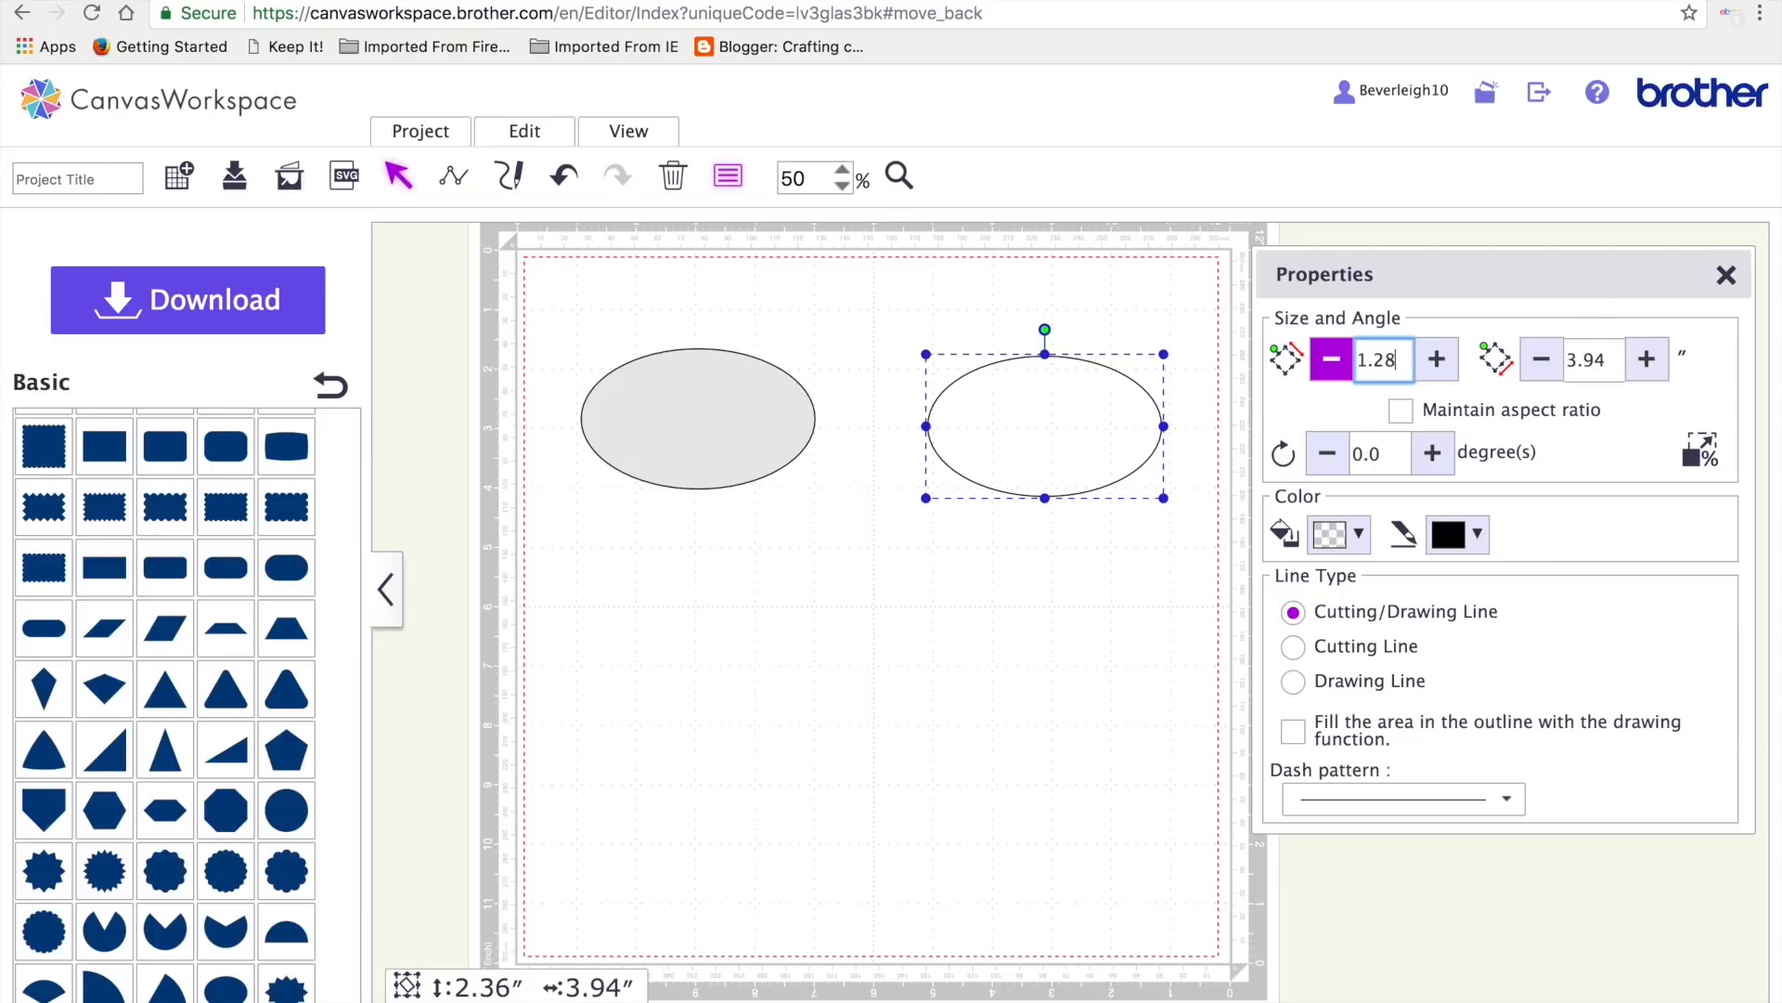
left_click(1612, 359)
key("BackSpace")
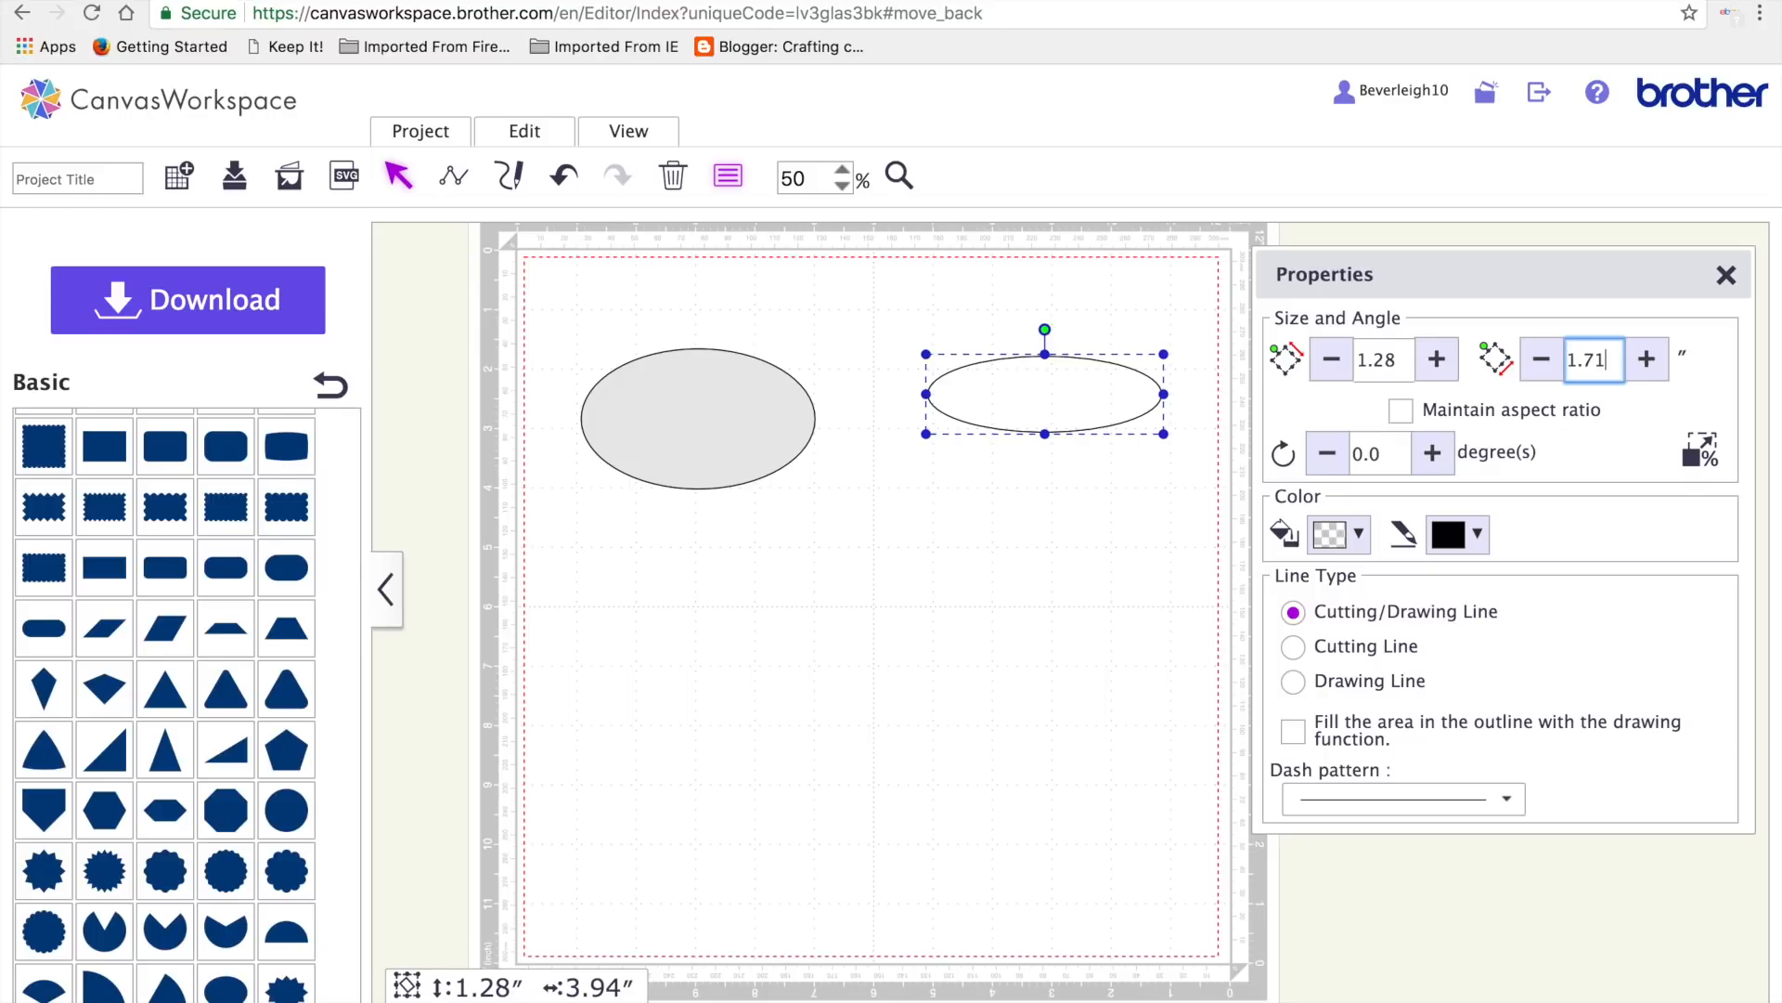
key("Return")
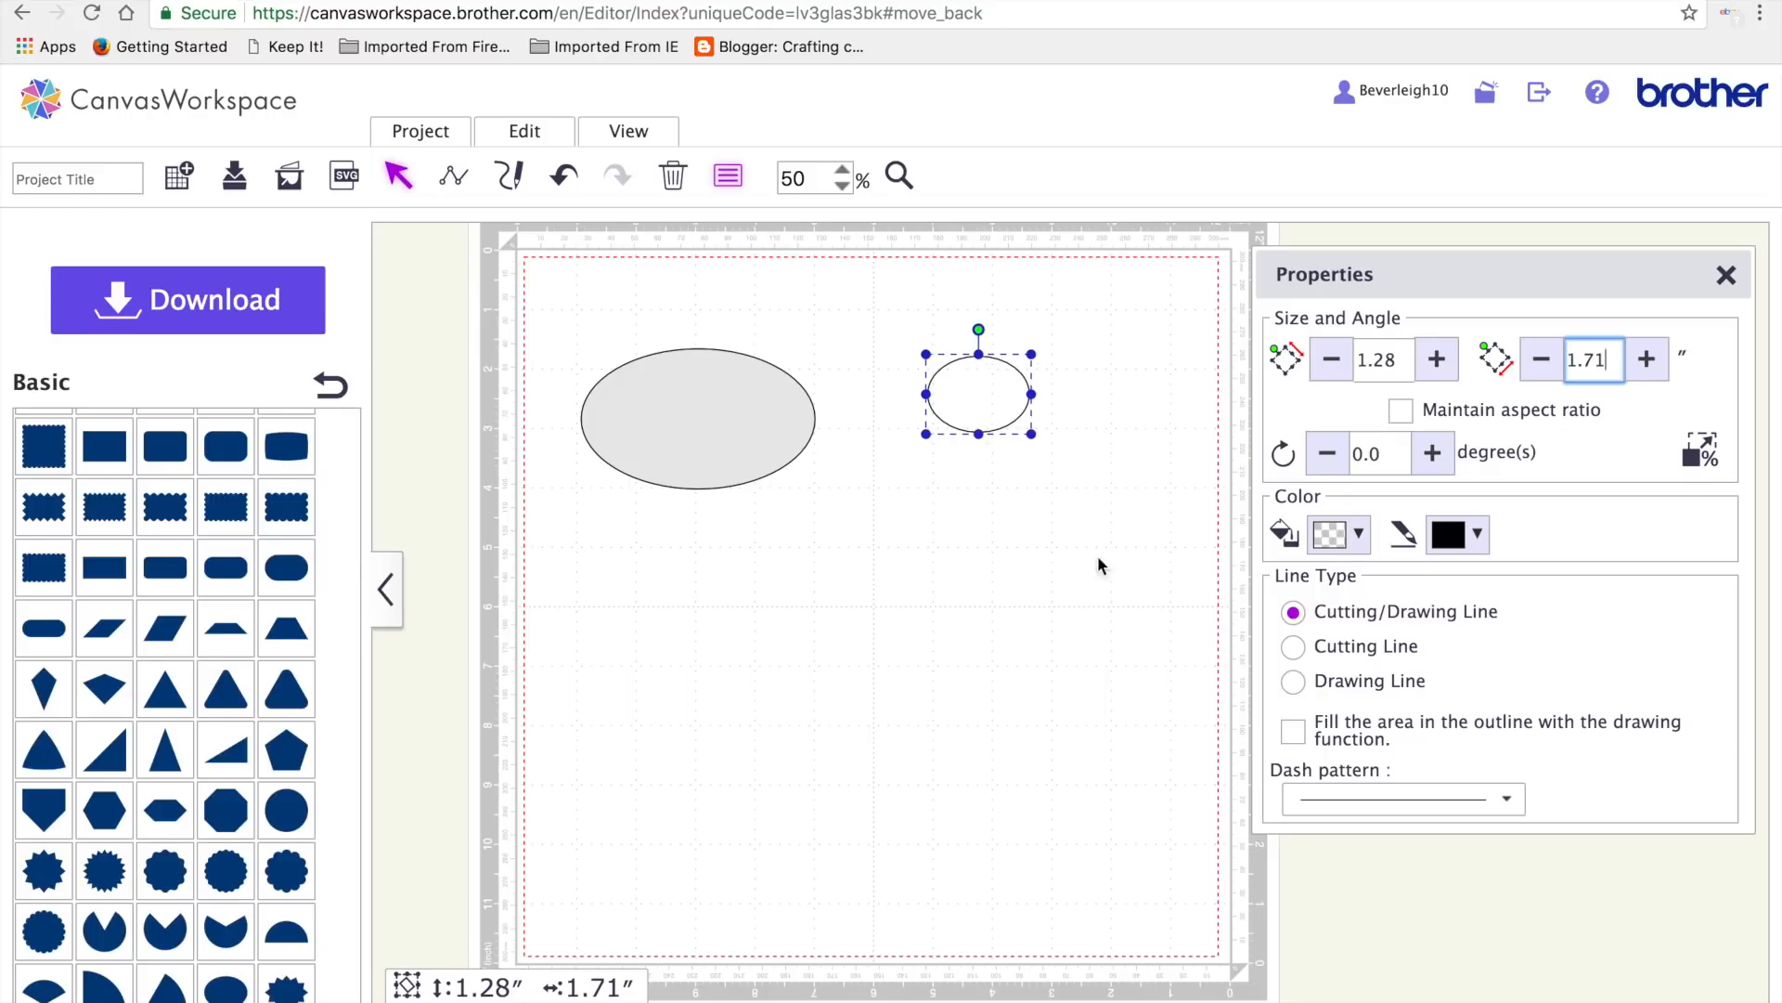
- Place the small oval over the lower edge of the grey oval and bring it to the front
left_click_drag(992, 396, 711, 461)
right_click(714, 467)
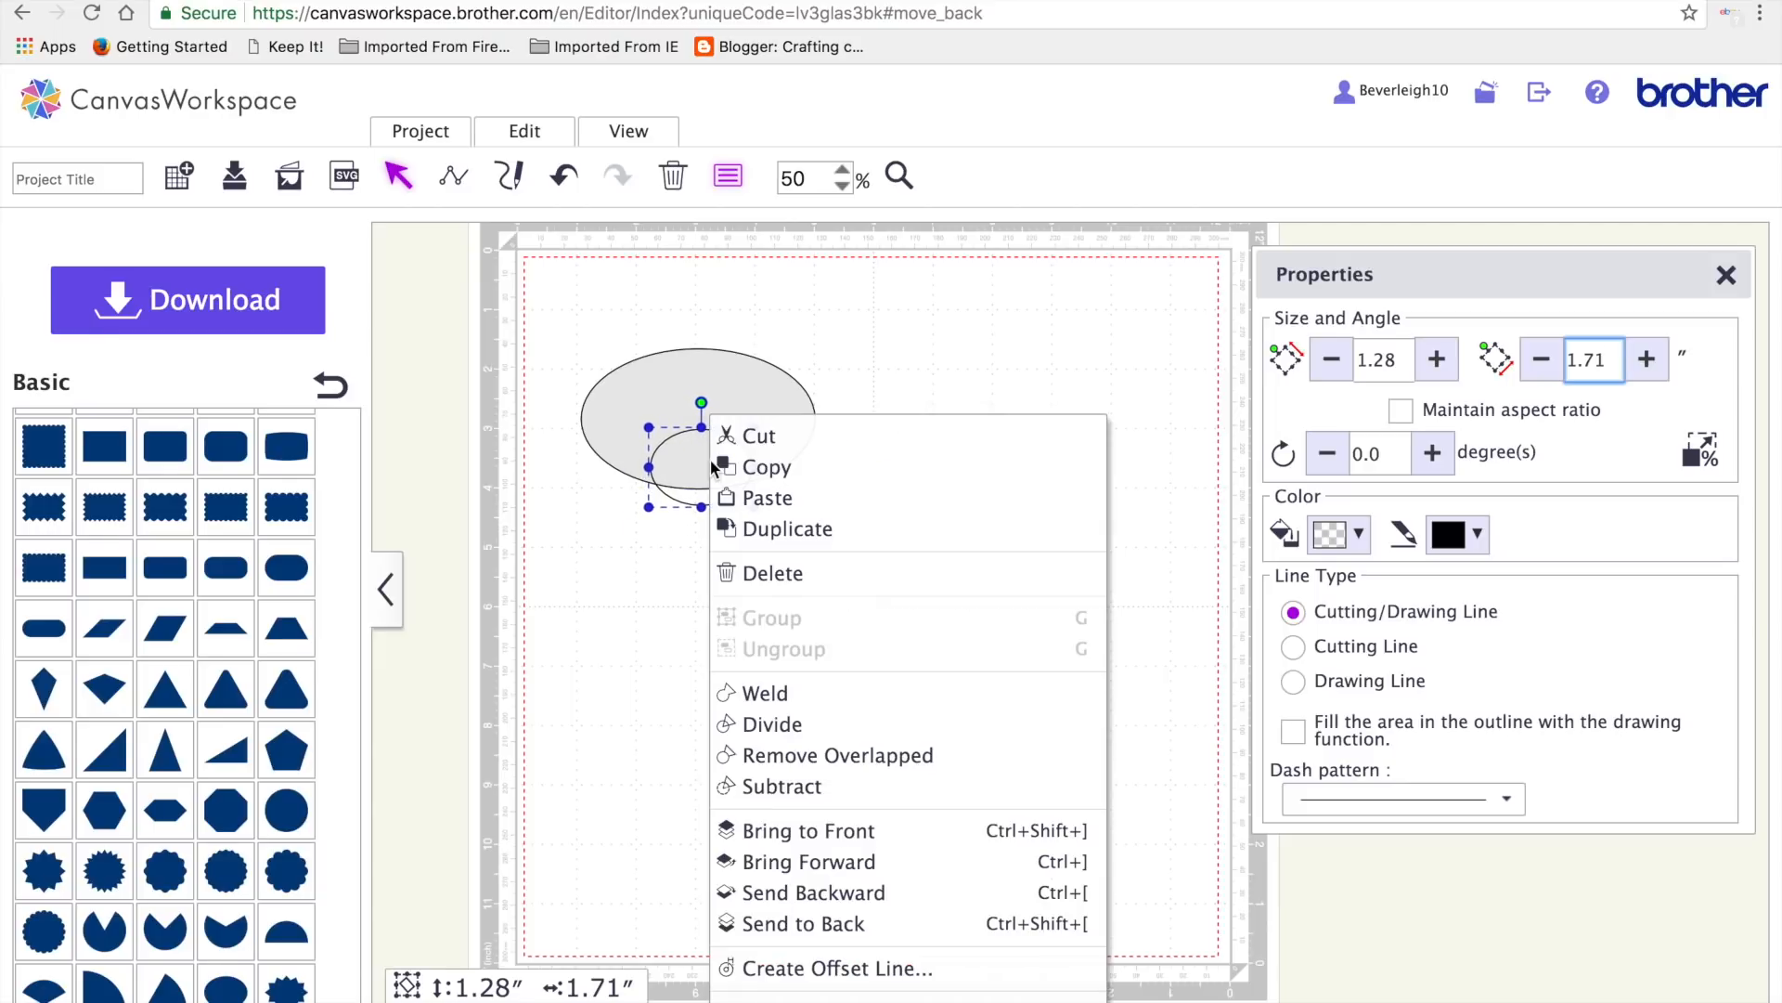
left_click(831, 832)
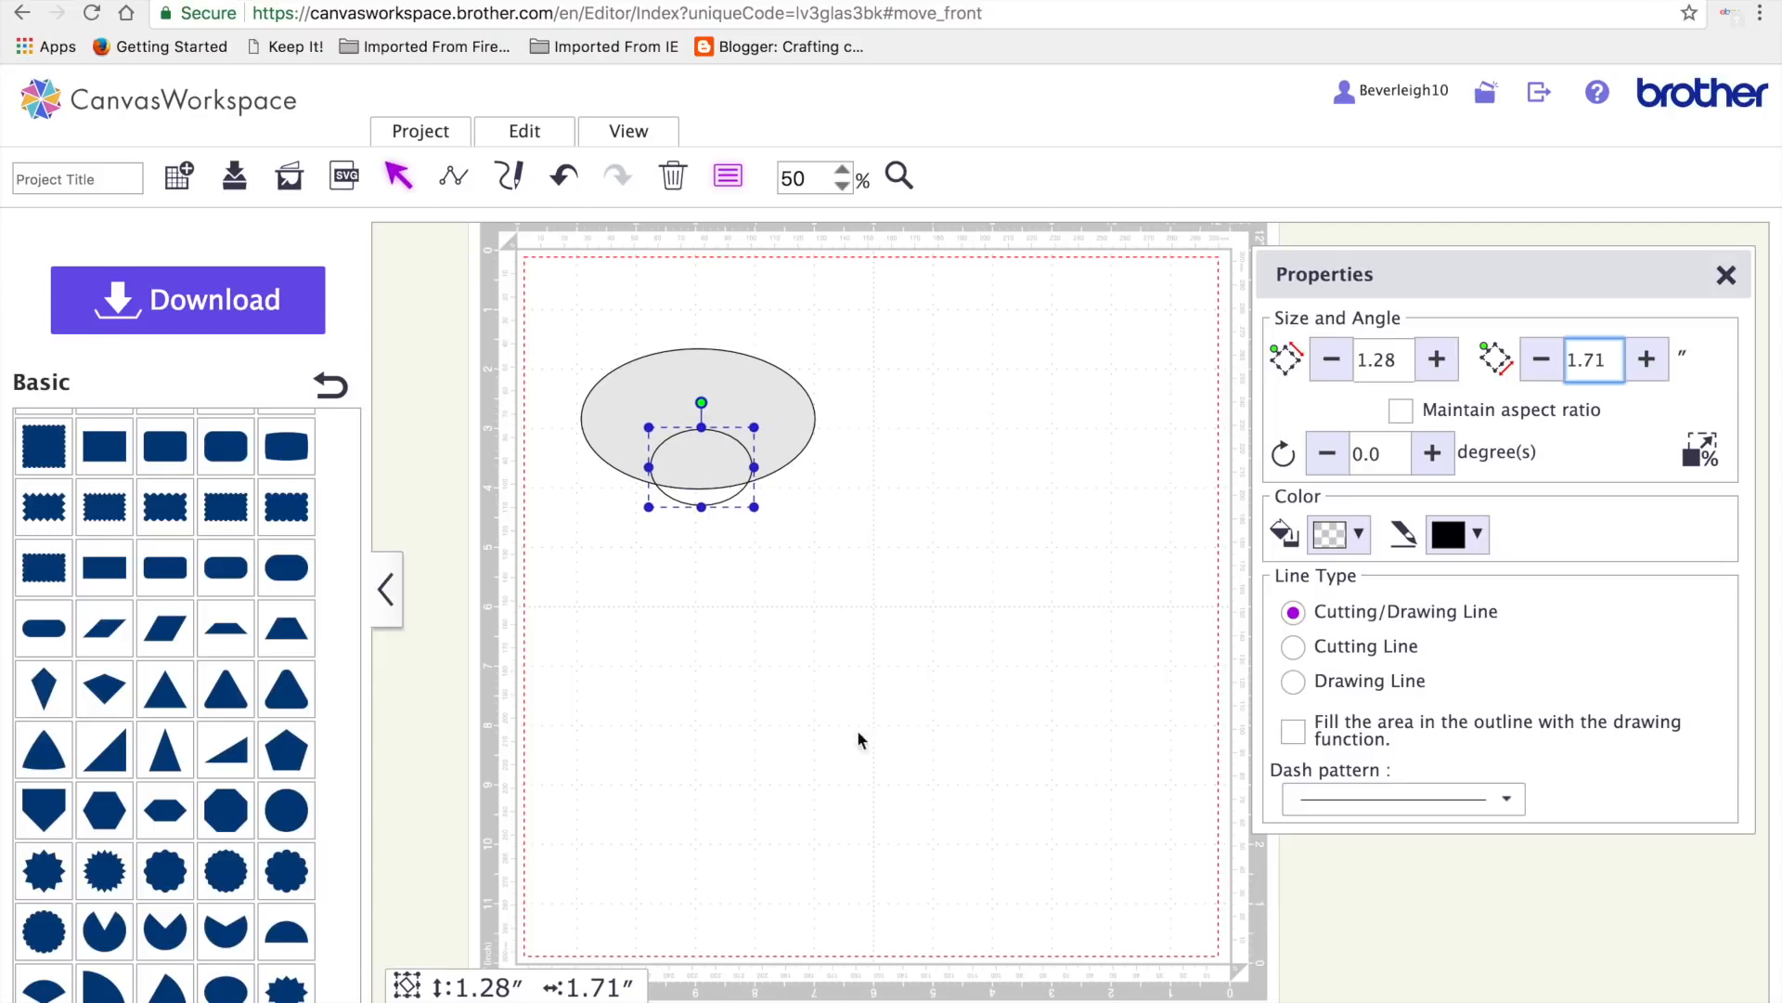
right_click(700, 457)
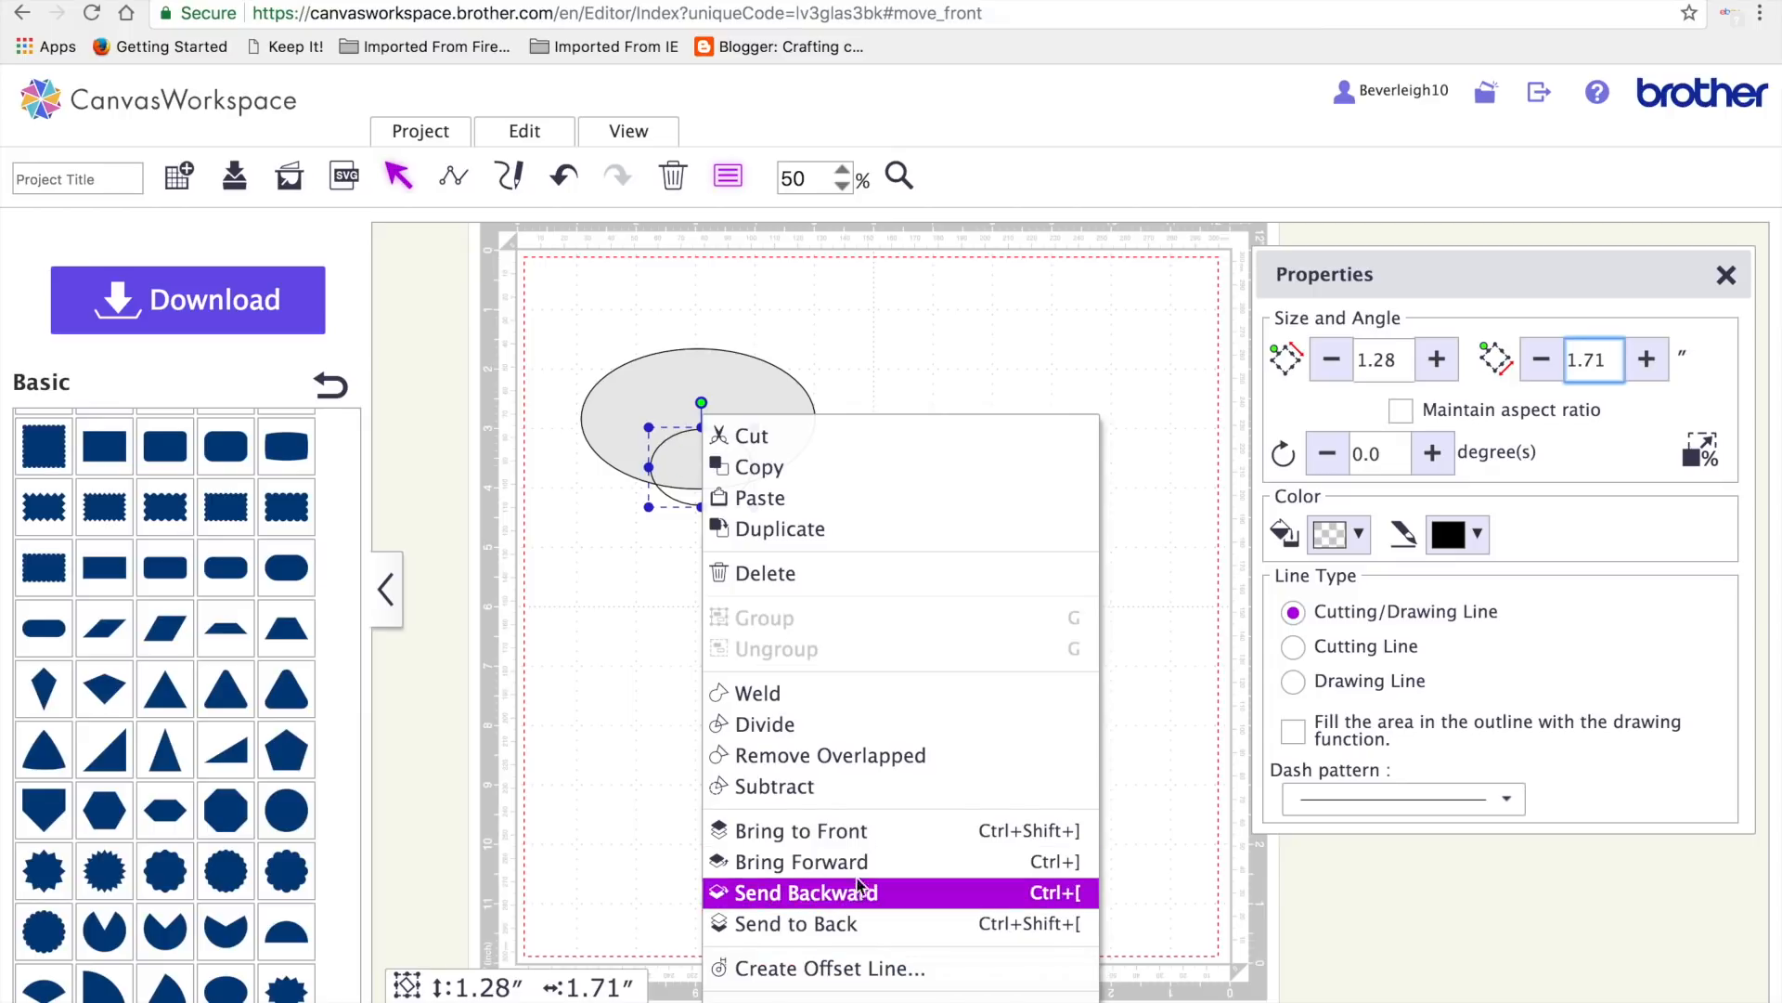
left_click(849, 833)
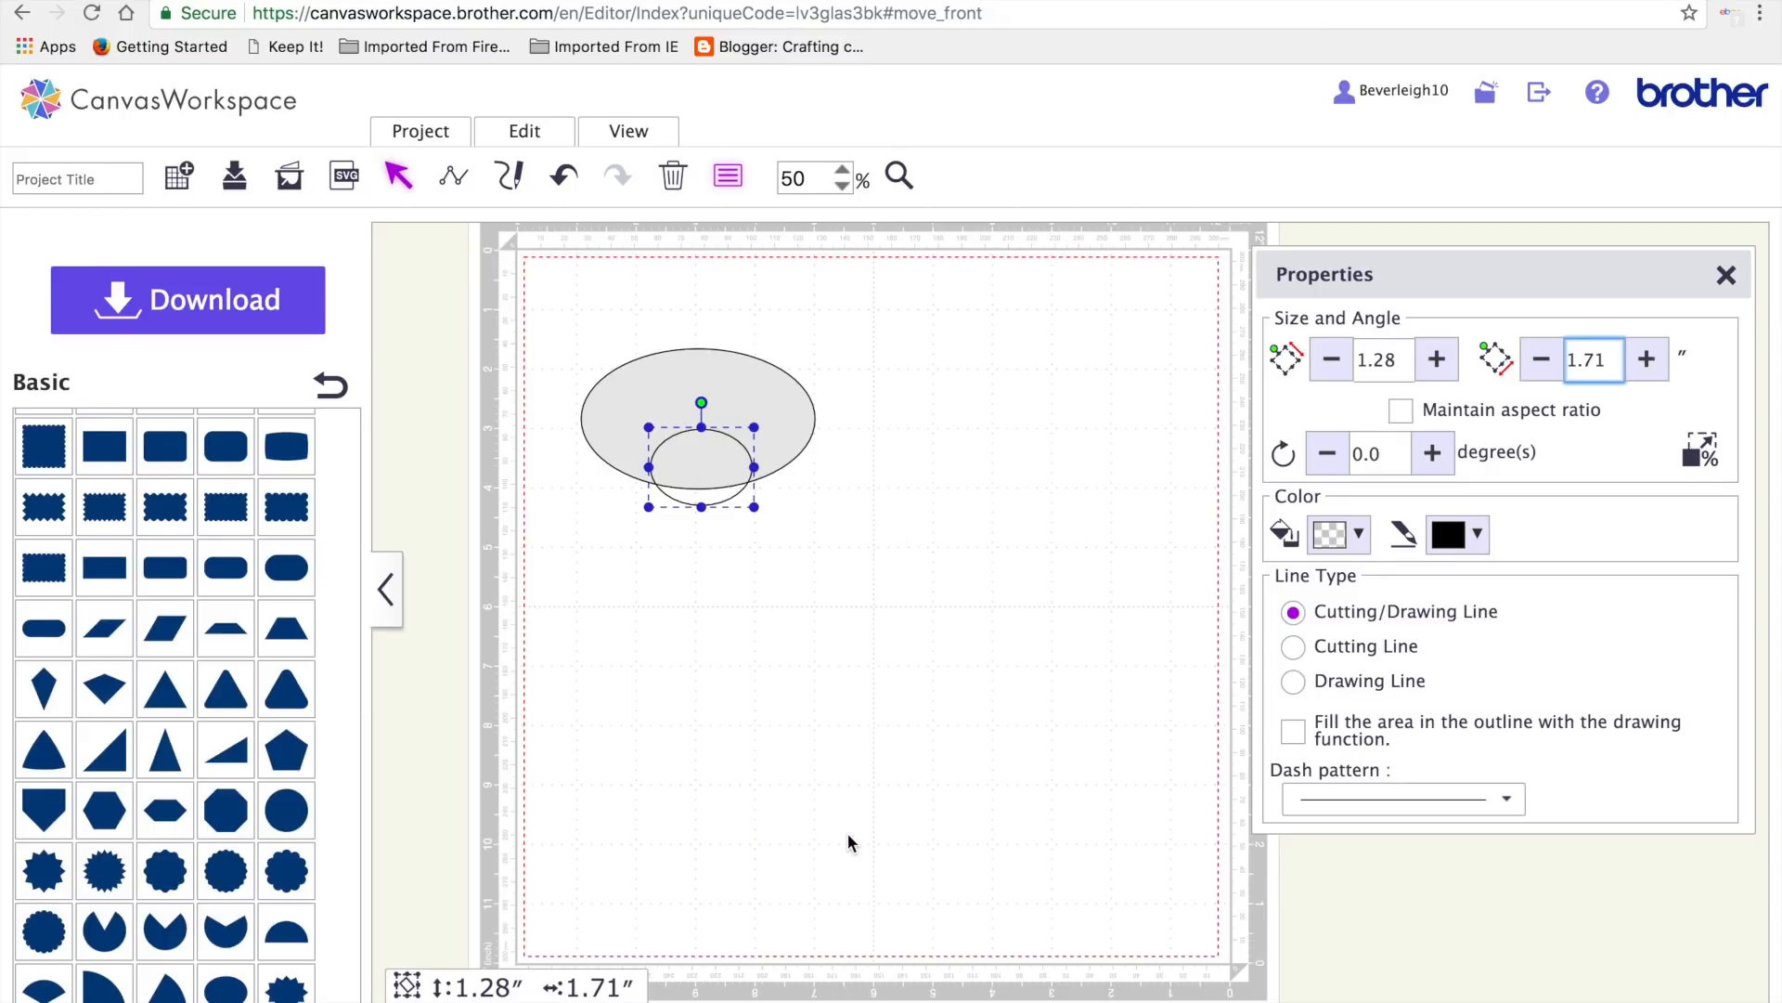
- Fill the small overlapping oval with white and deselect it
left_click(1355, 534)
left_click(1372, 572)
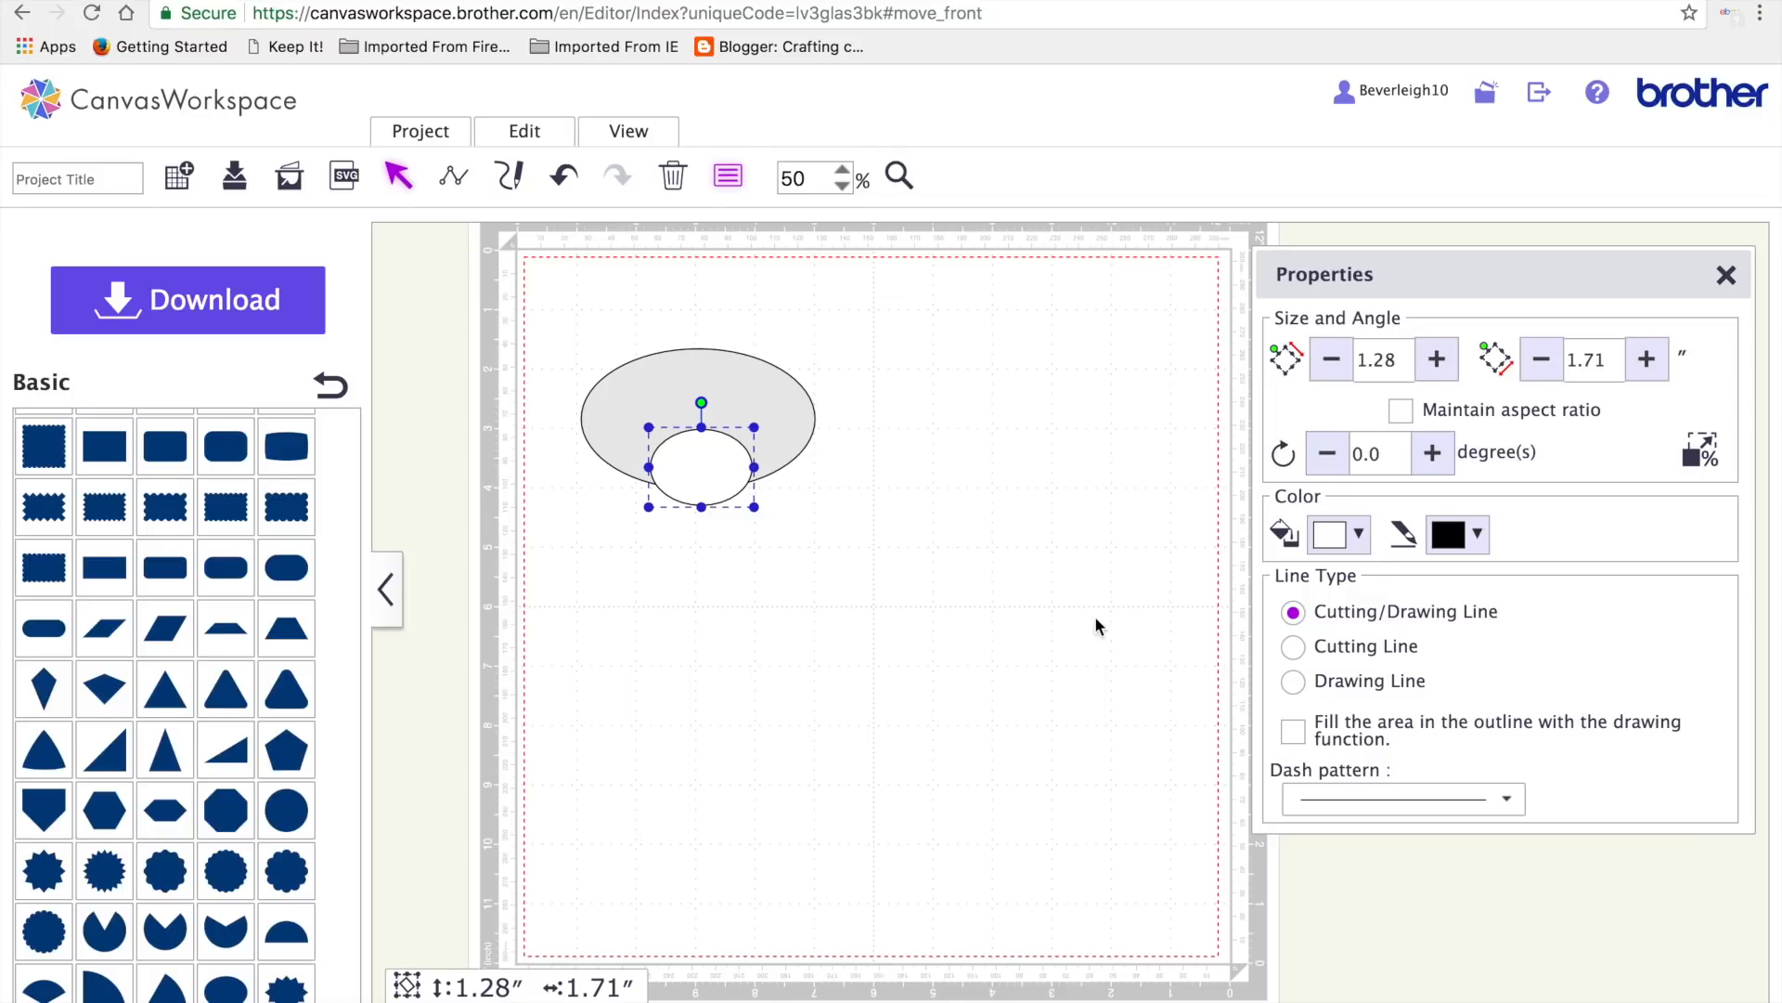
left_click(1000, 554)
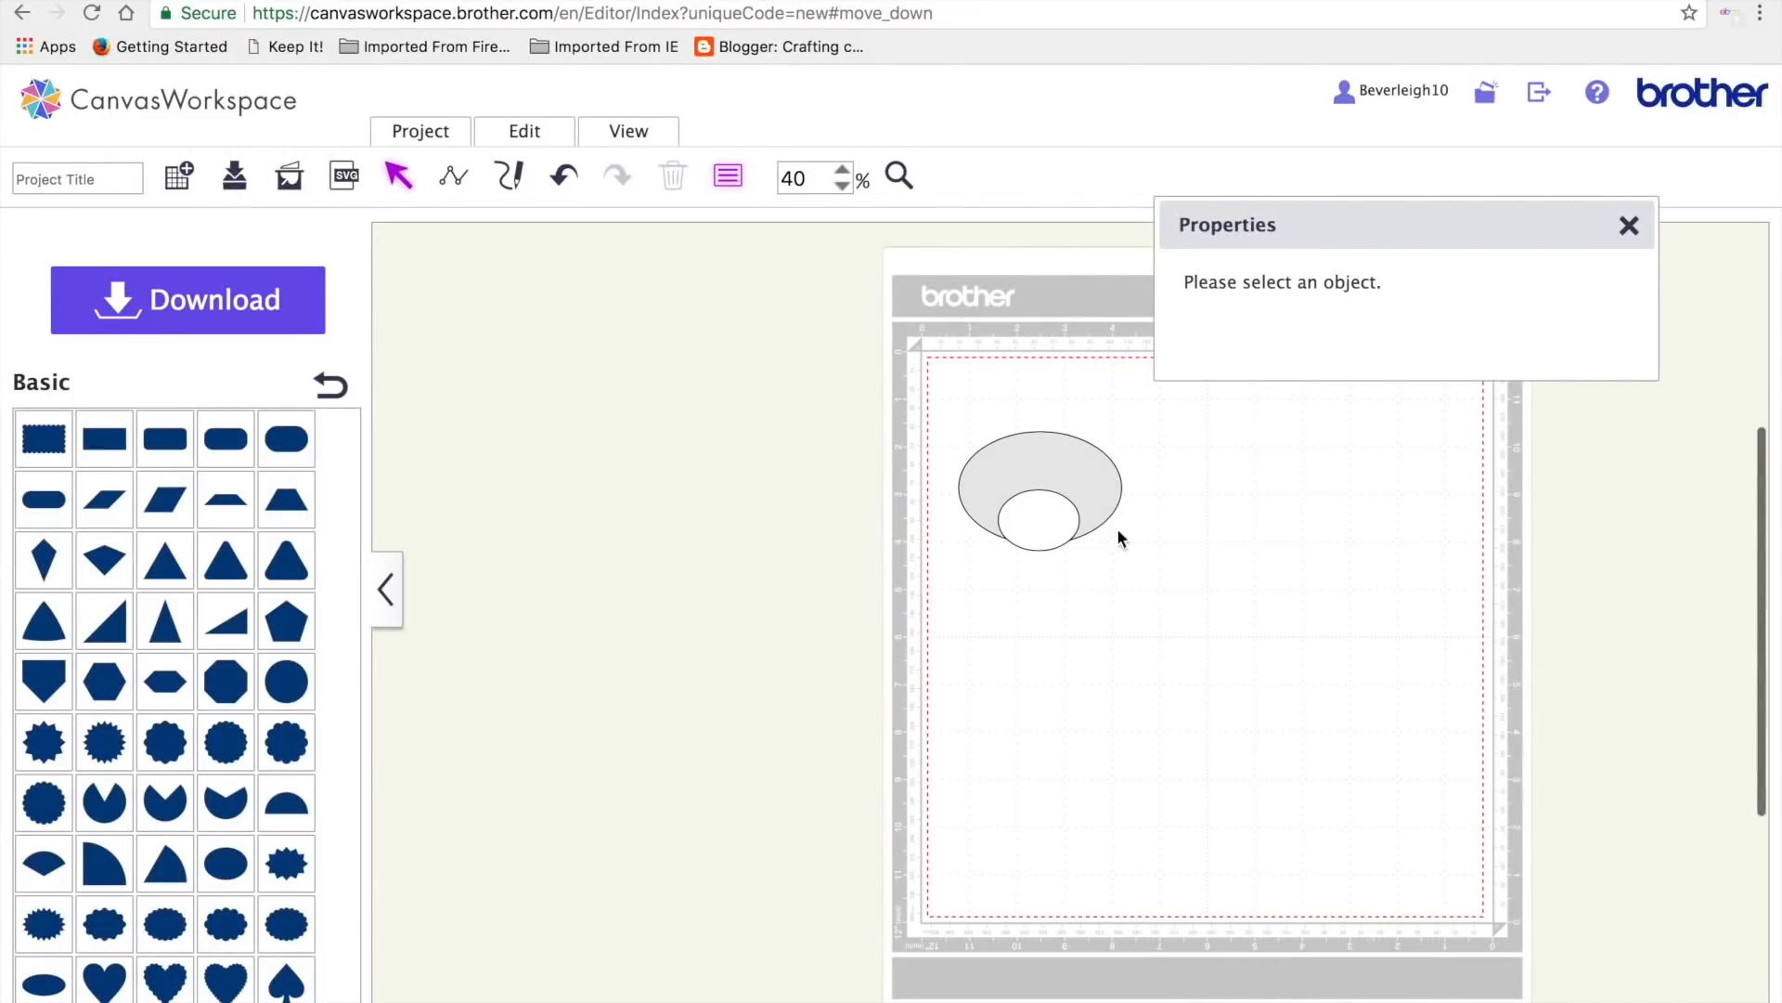
- Place a copy of the small white oval below the grey head and resize it to 0.87 inches high by 0.77 inches wide
left_click(1049, 512)
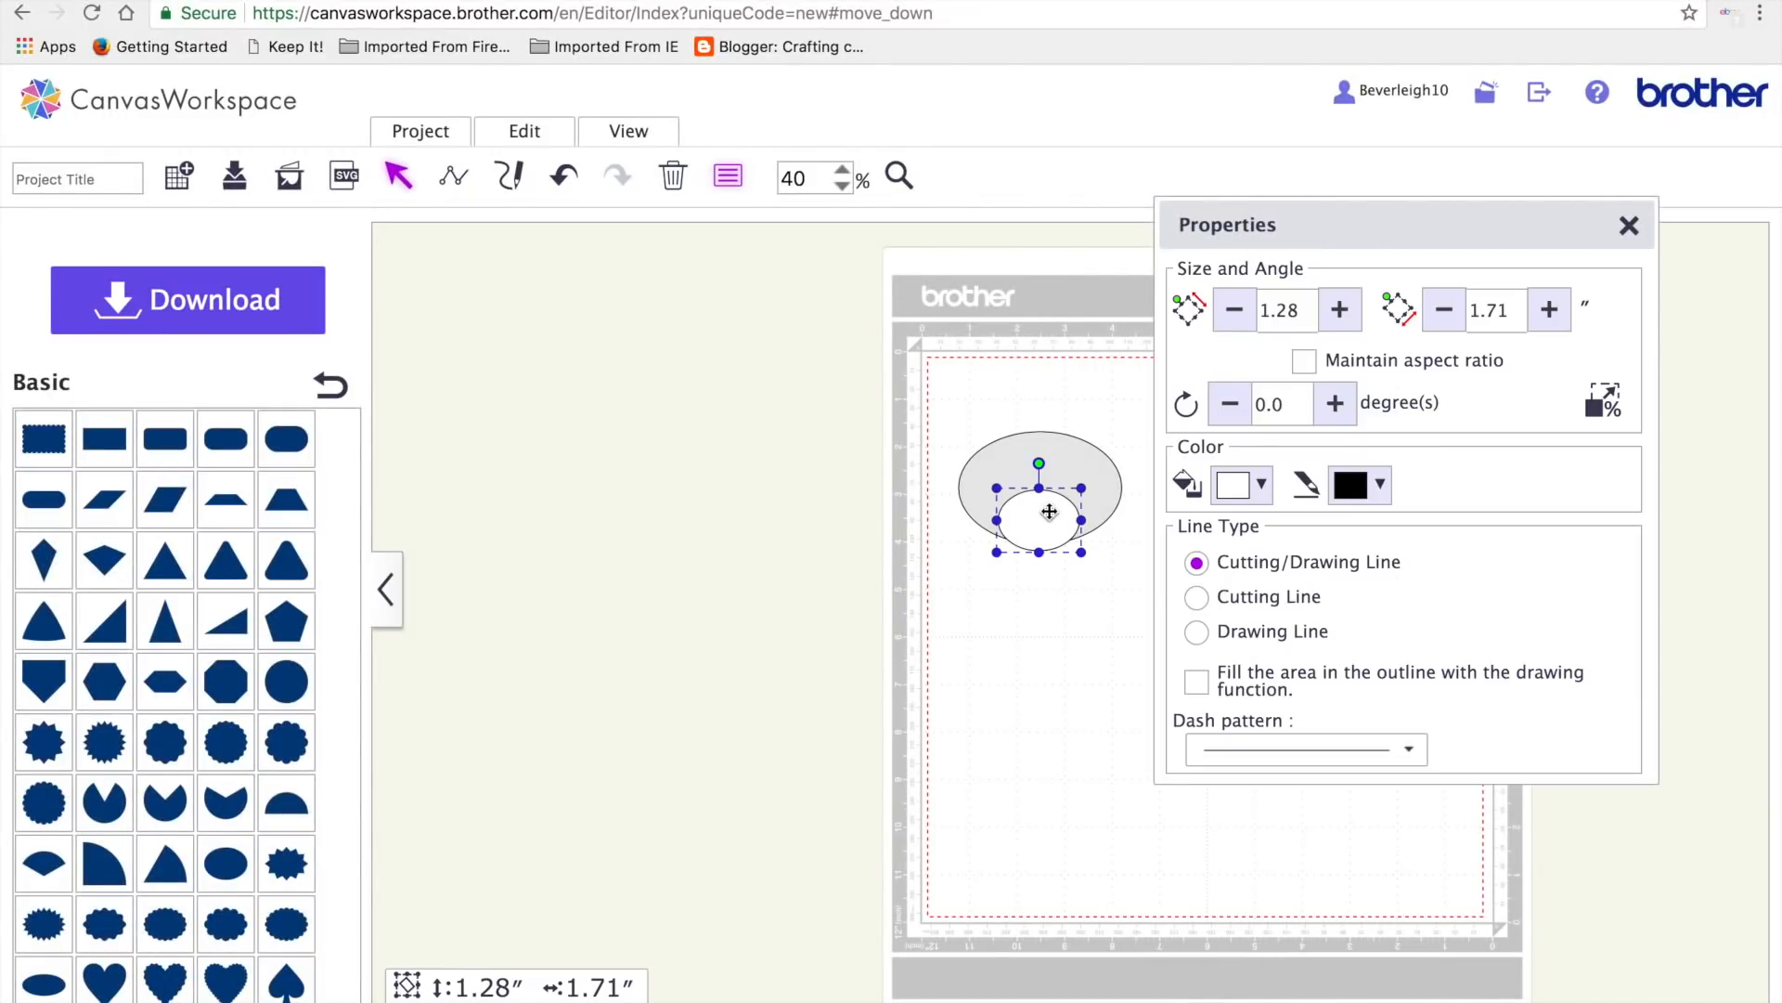
left_click_drag(1050, 511, 1058, 682)
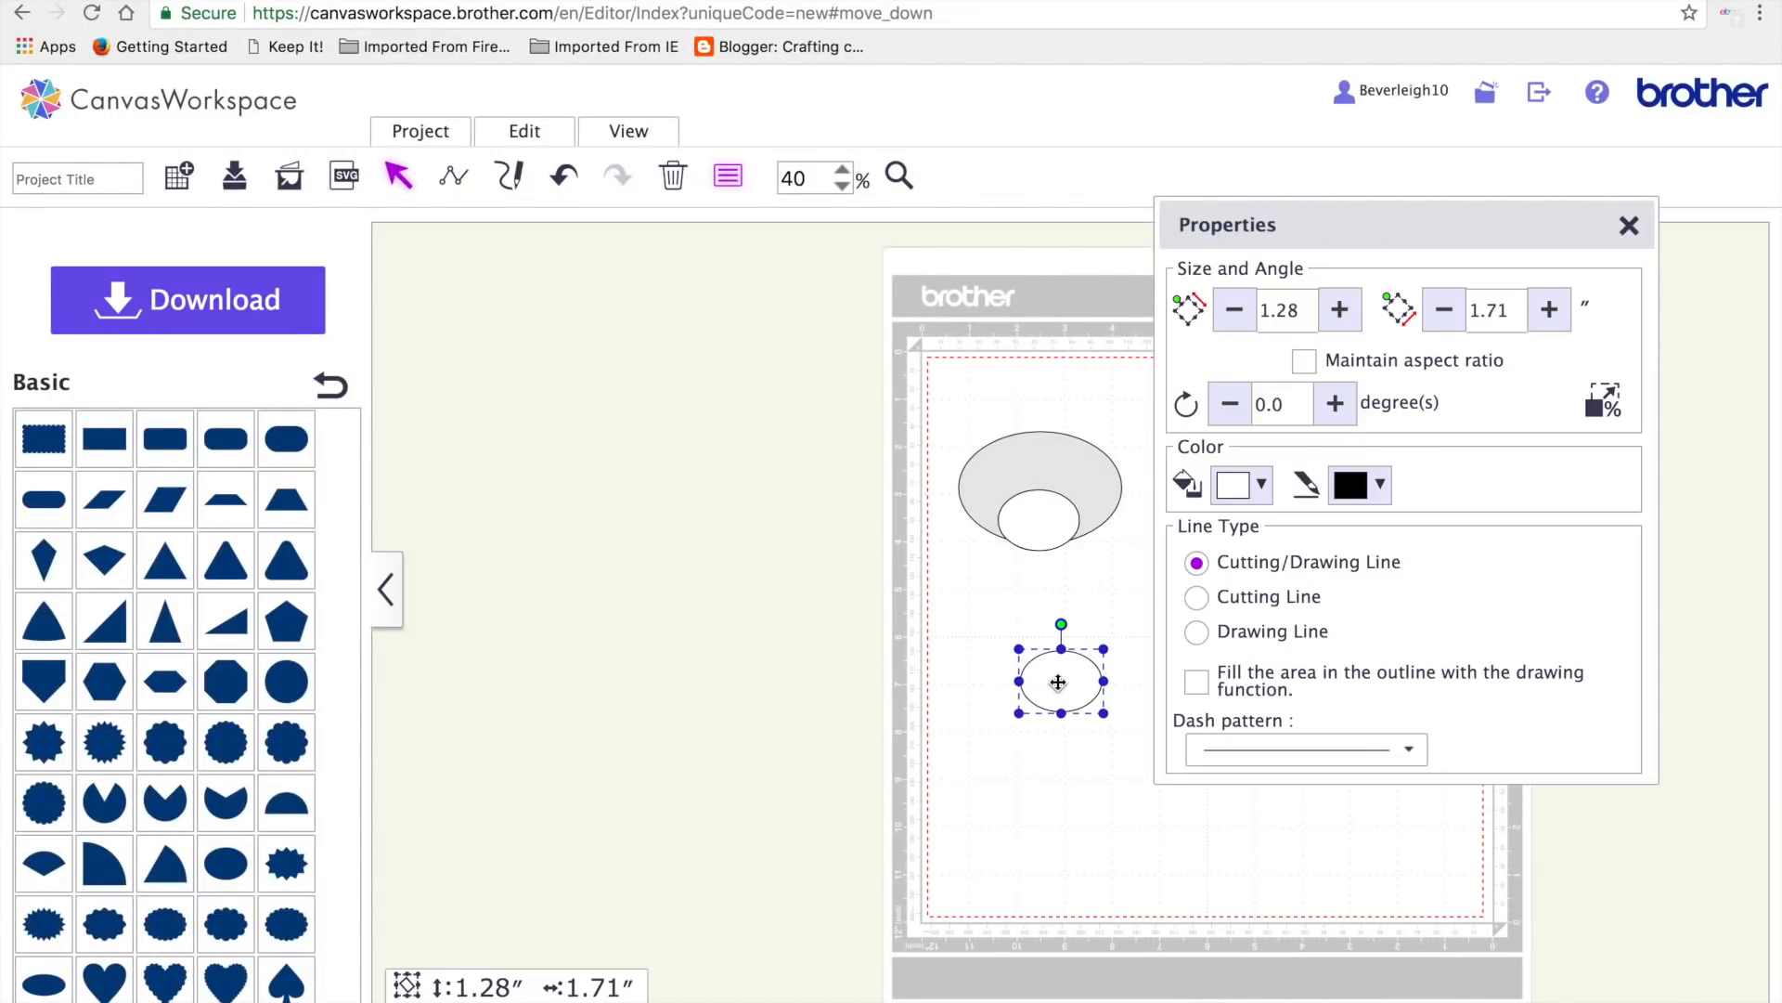
double_click(1272, 308)
left_click_drag(1272, 308, 1252, 309)
type("0")
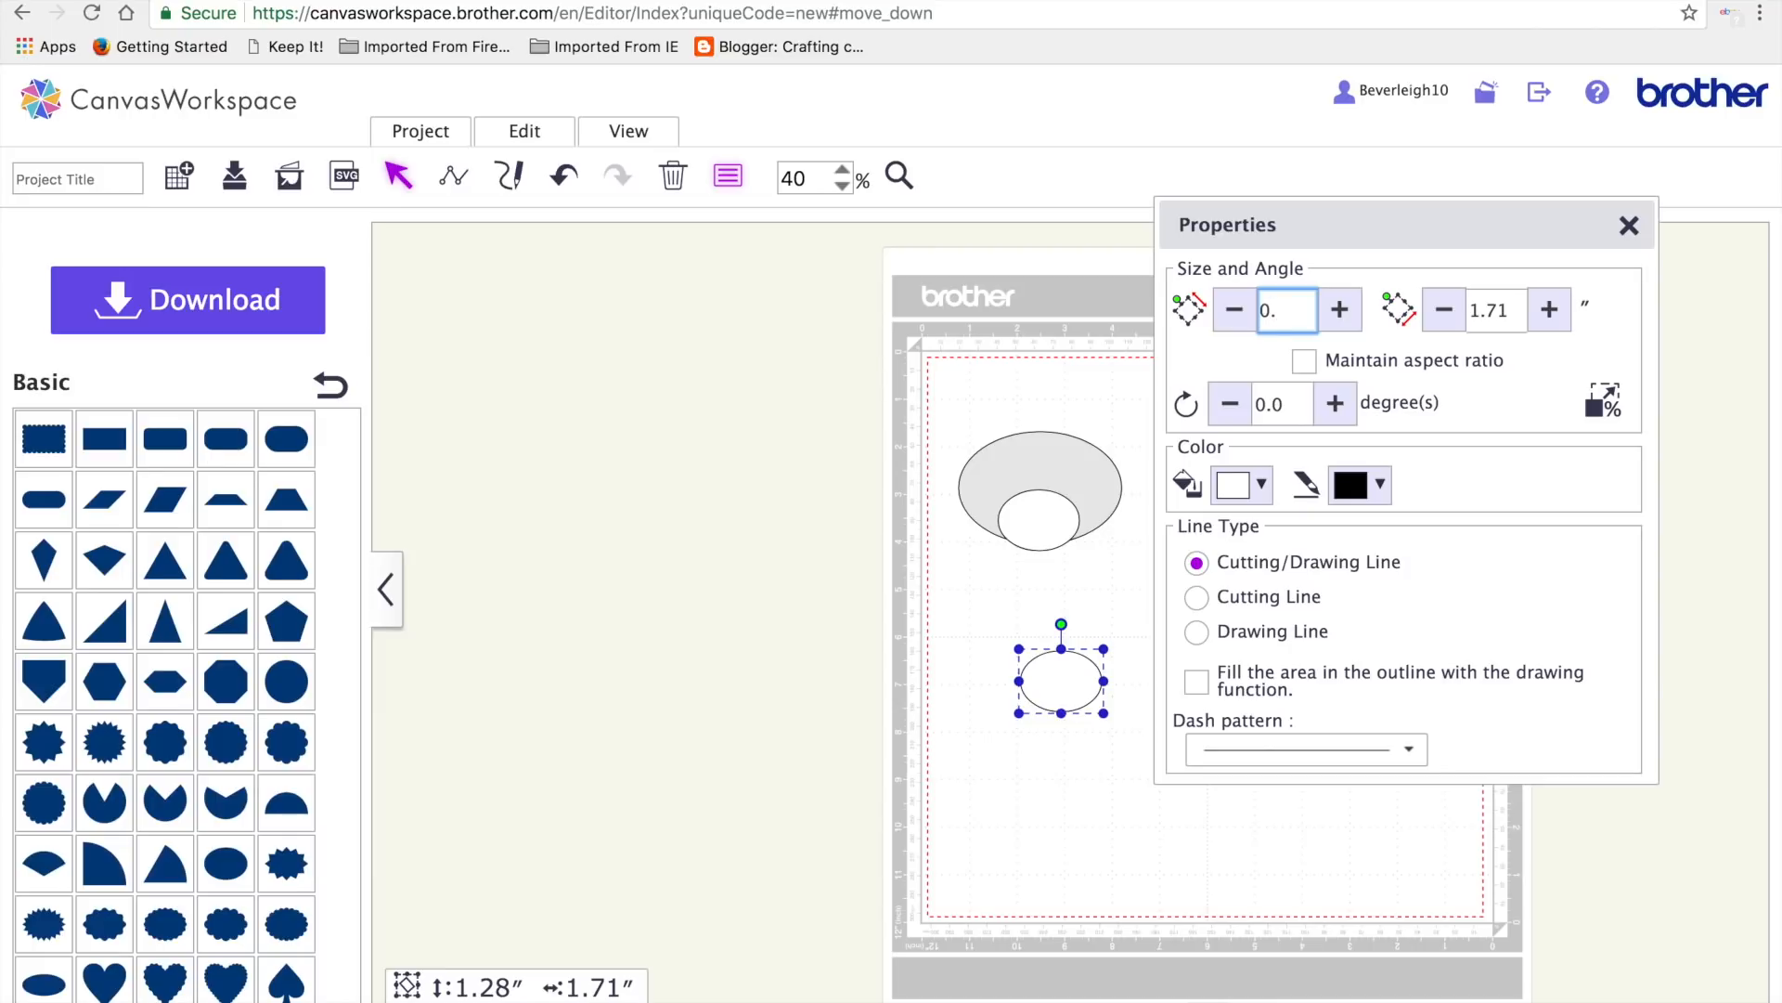
left_click(1497, 310)
key("BackSpace")
key("BackSpace")
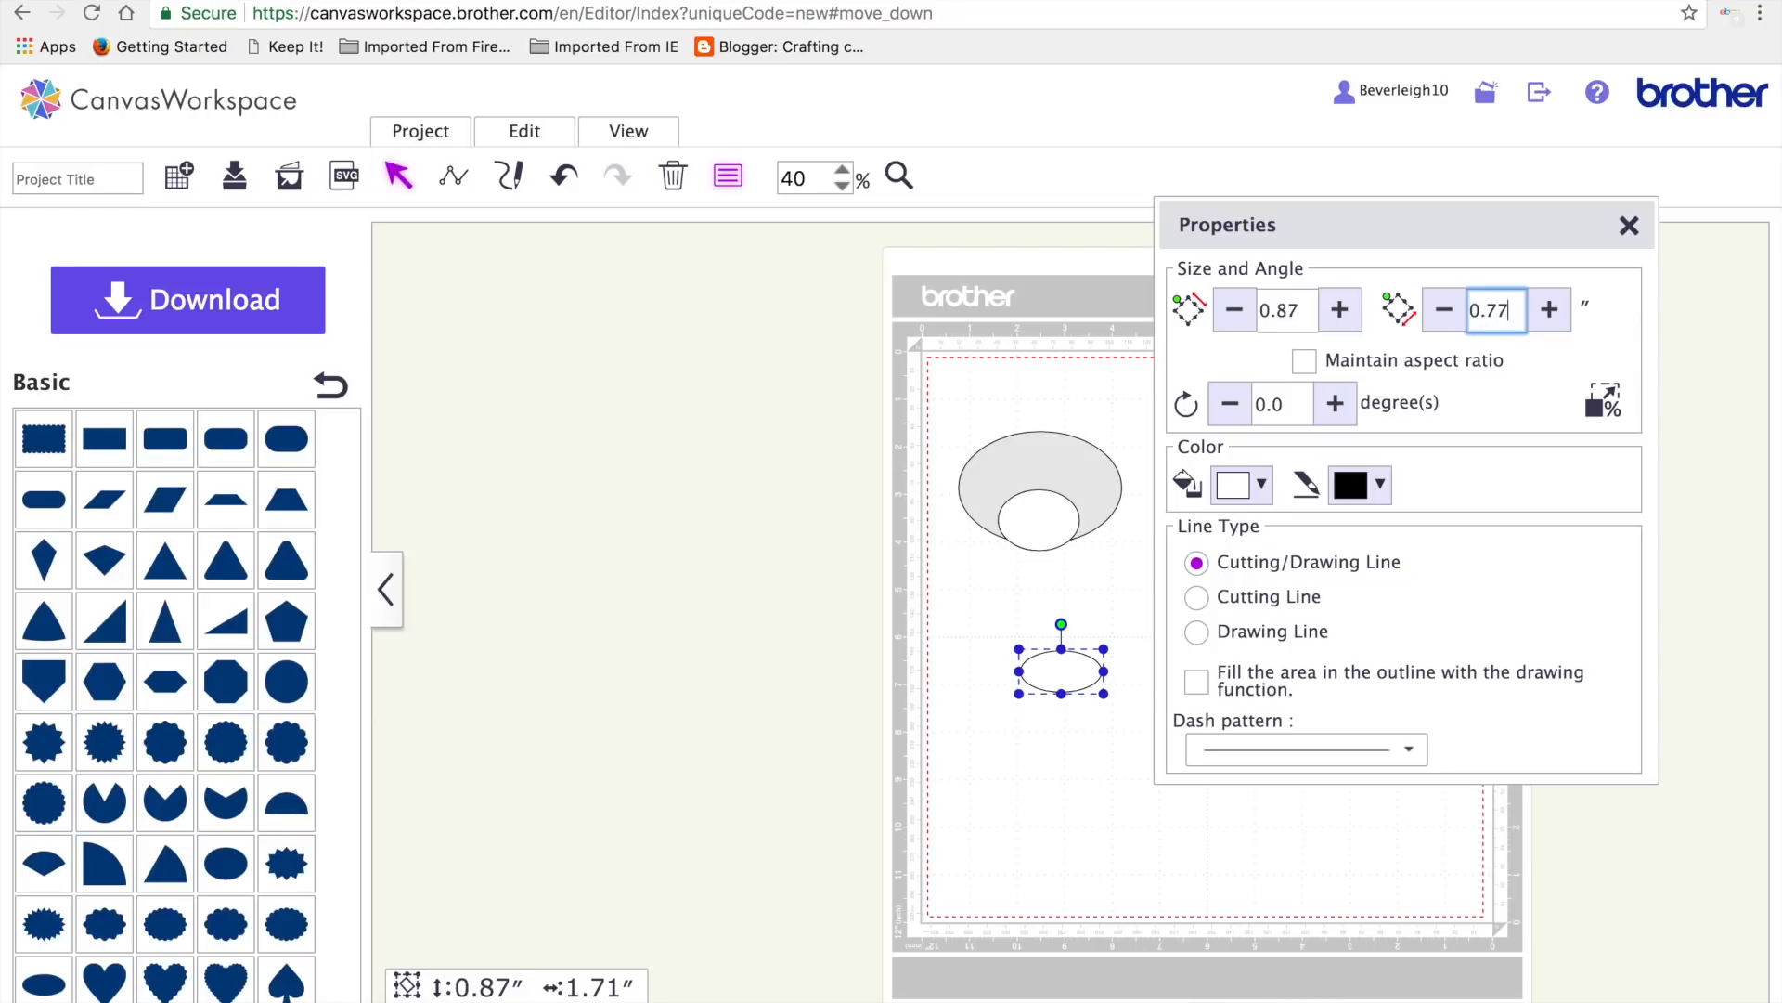
key("Return")
- Position the resized white oval on the grey head as the left eye, with a copy beside it as the right eye
left_click_drag(1032, 650, 1002, 464)
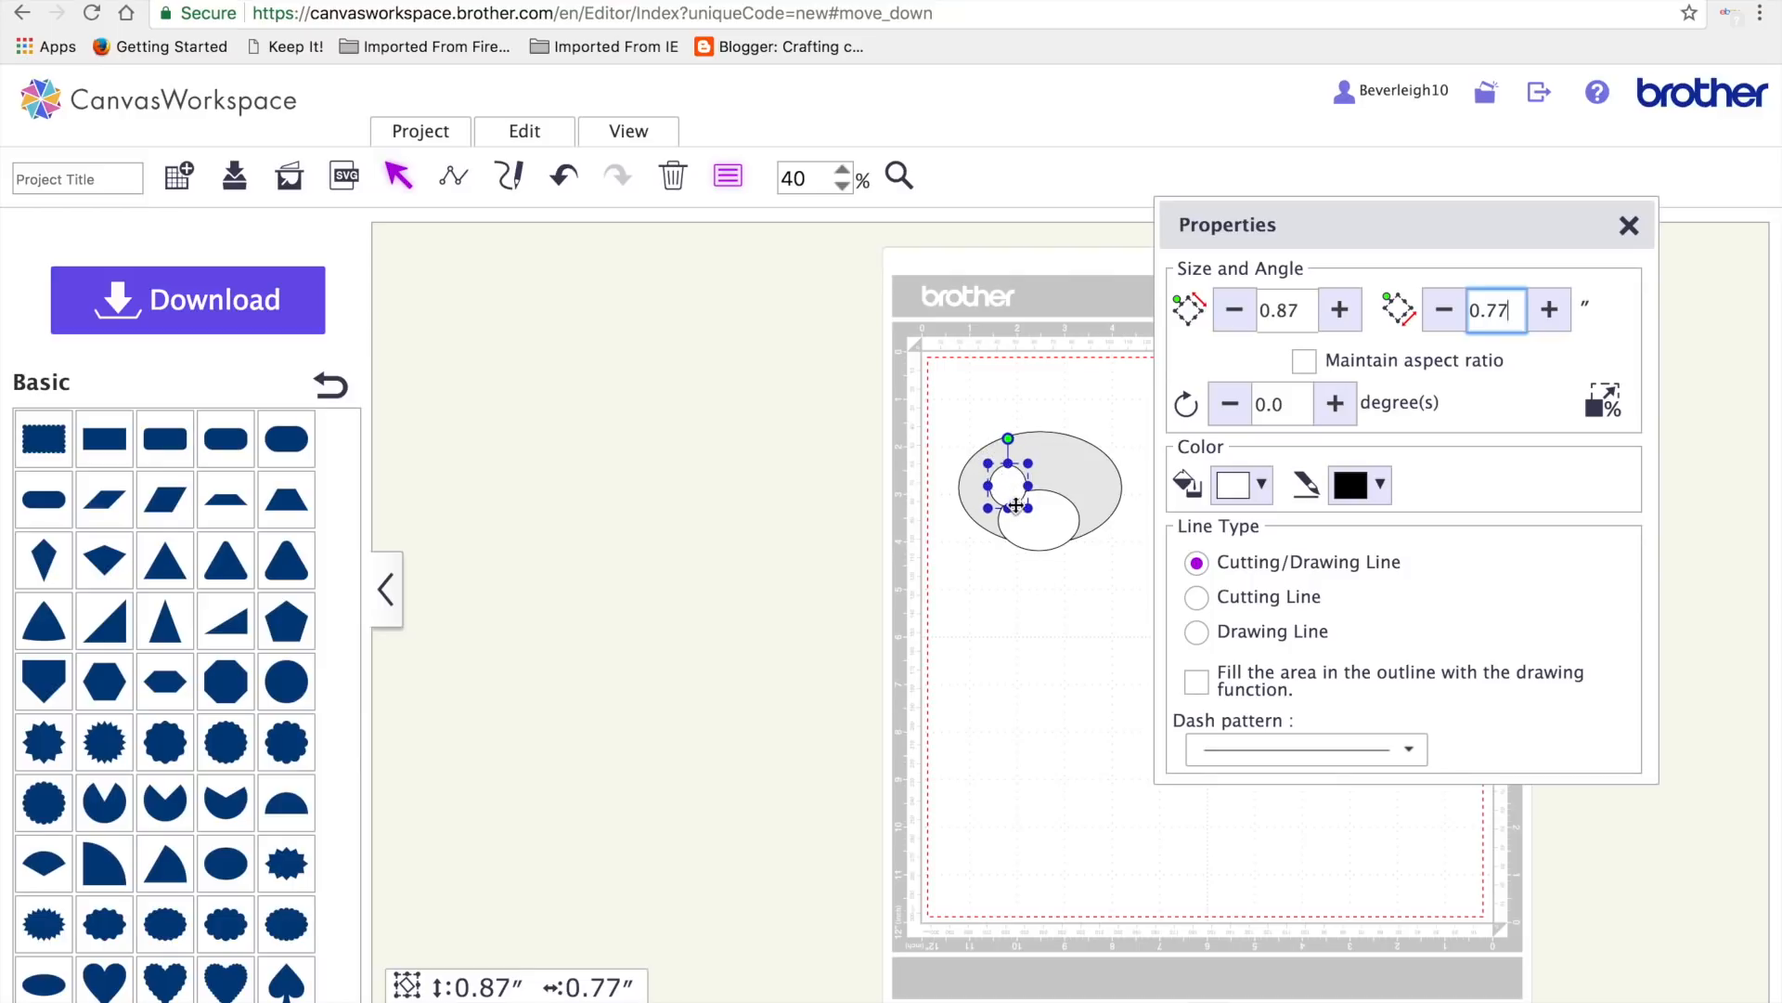
mouse_move(1007, 481)
left_mouse_down()
mouse_move(1046, 482)
mouse_move(1016, 480)
left_mouse_up()
type("d")
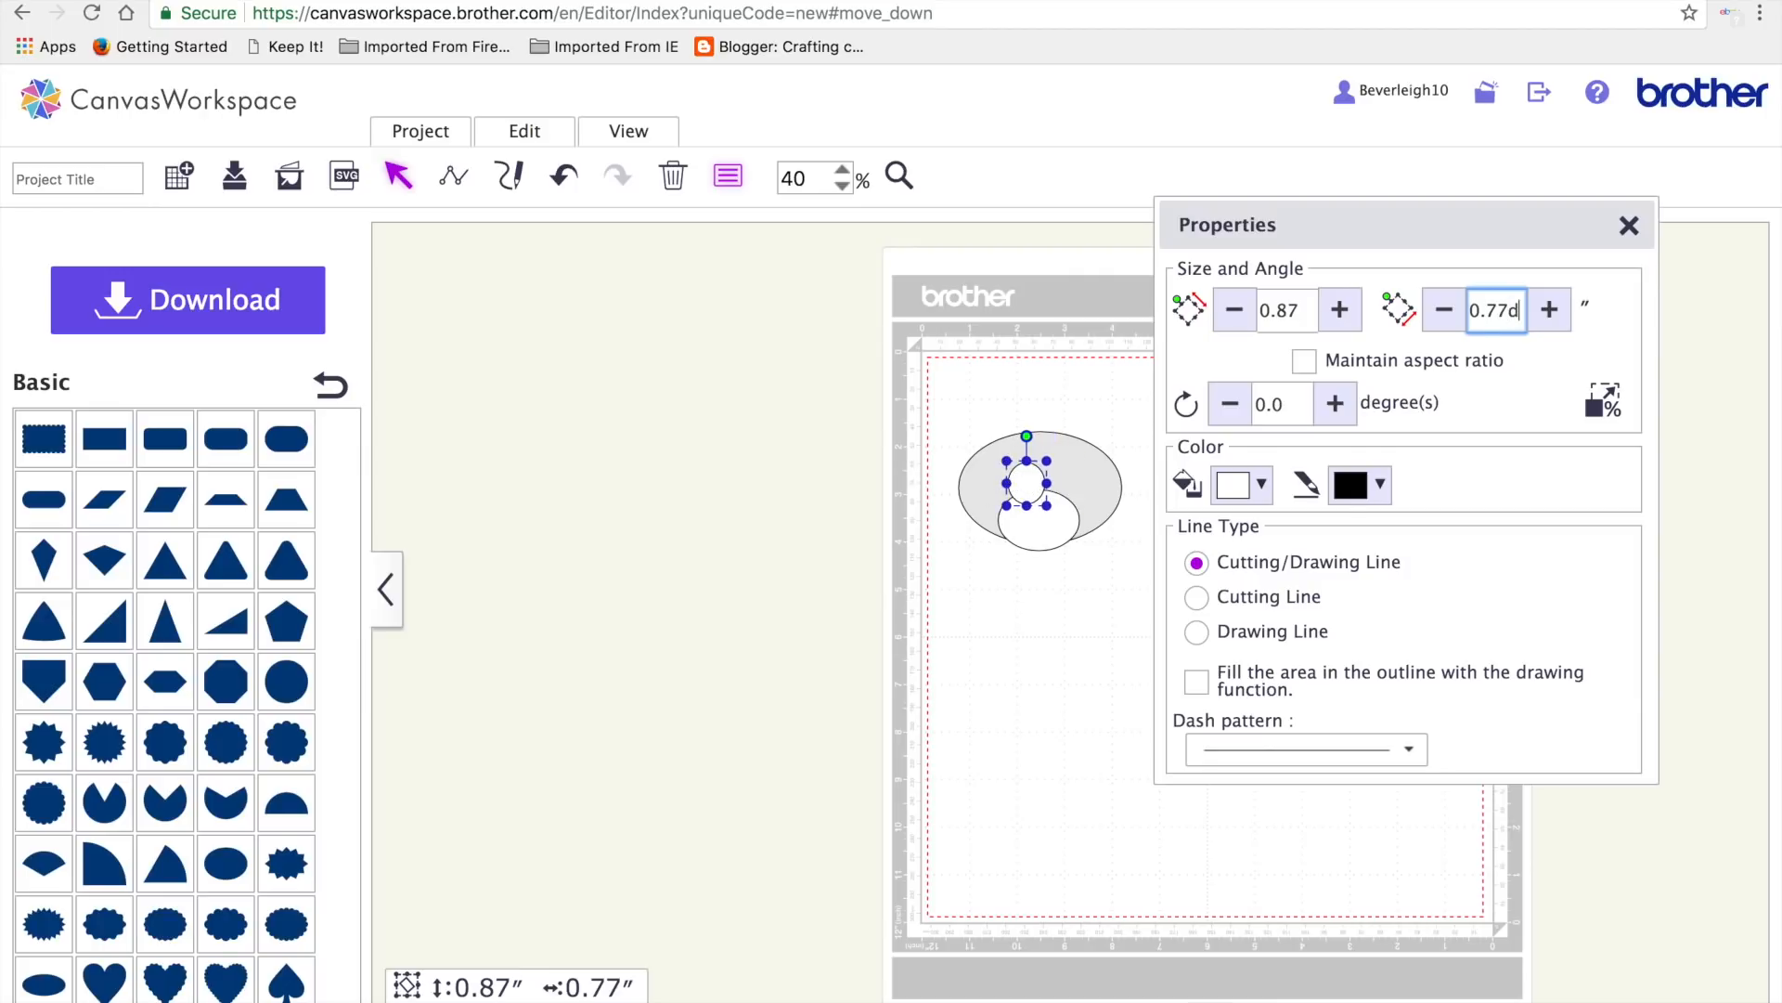
key("BackSpace")
left_click(1006, 656)
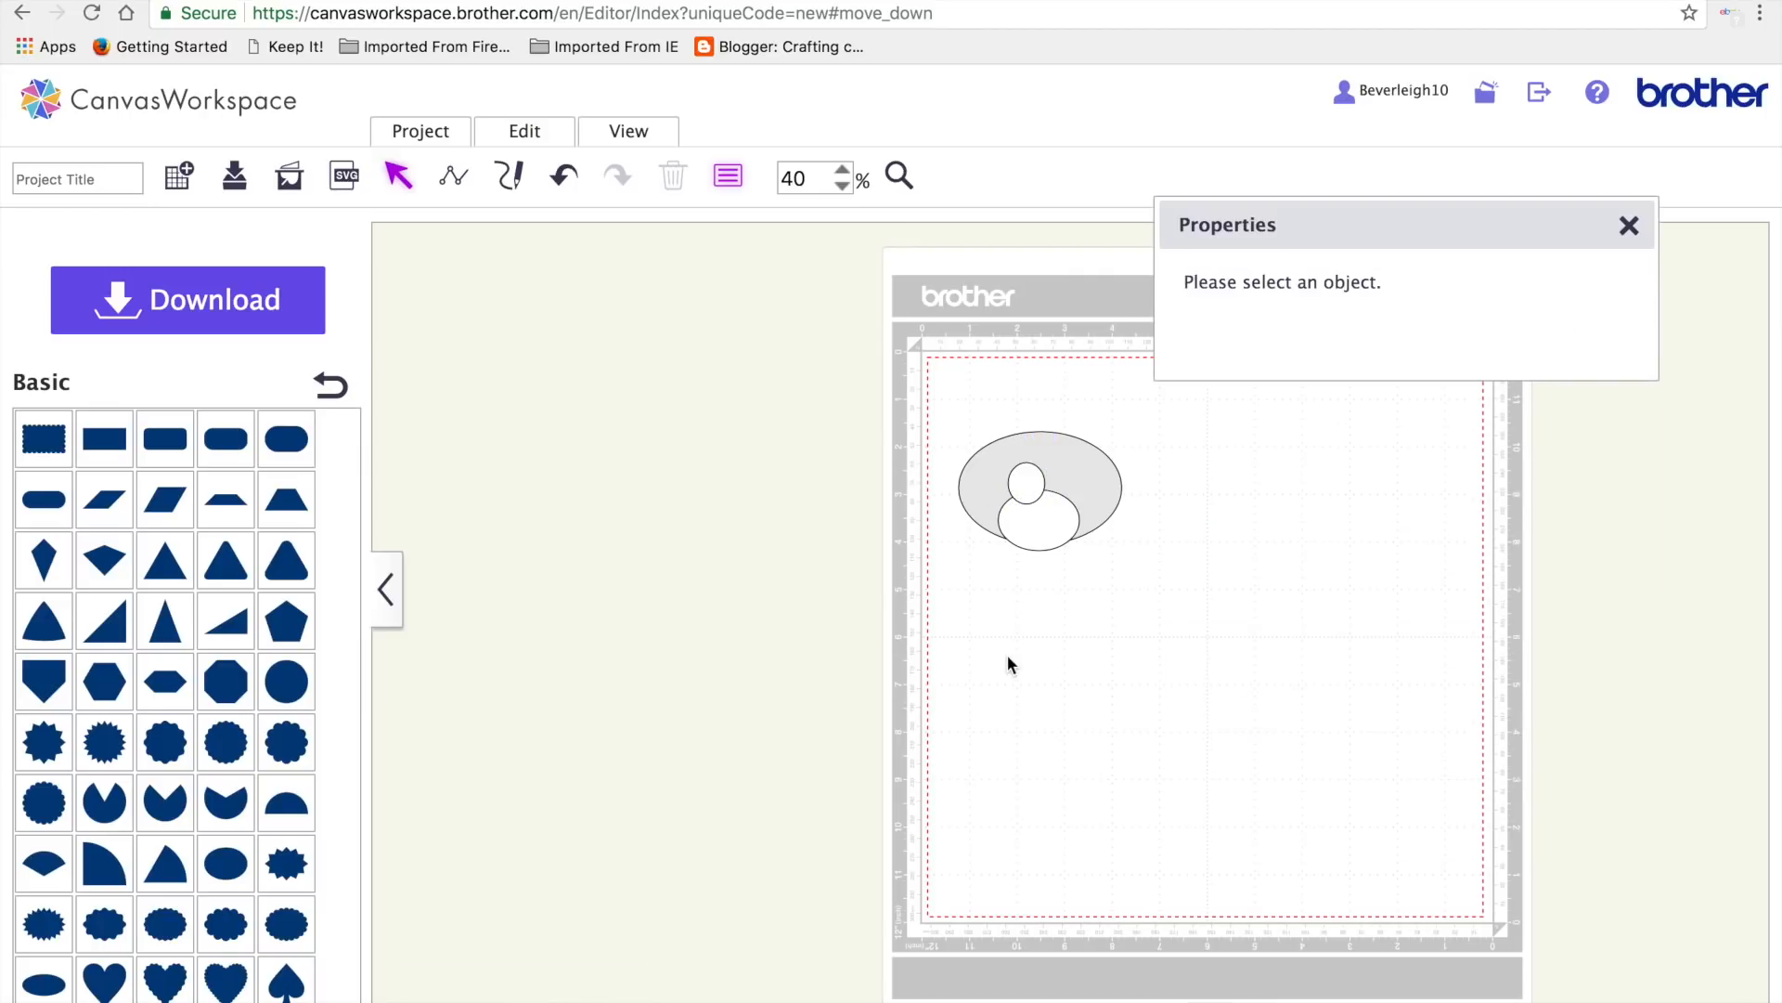
left_click(1023, 482)
mouse_move(1023, 482)
left_mouse_down()
mouse_move(1044, 497)
mouse_move(1068, 480)
mouse_move(1011, 480)
left_mouse_up()
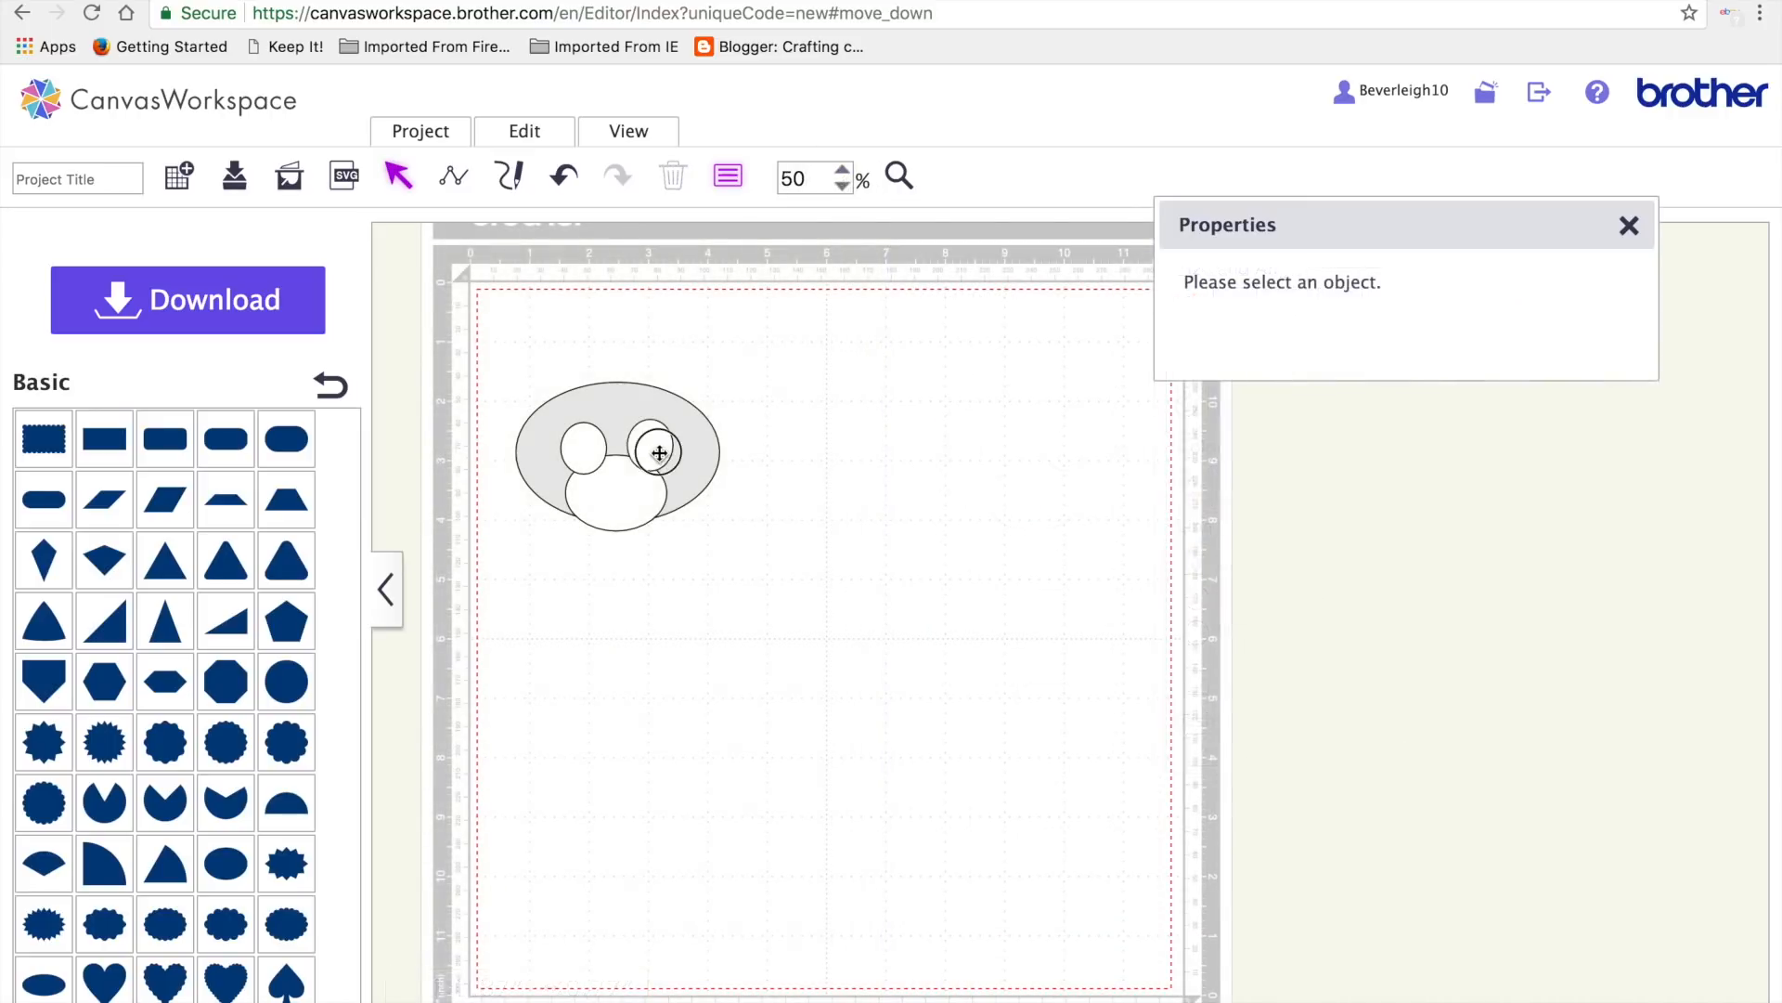
- Move the extra eye copy to the empty area beside the head and set its size to 0.58 inches high by 0.51 inches wide
left_click(659, 453)
left_click_drag(660, 453, 932, 481)
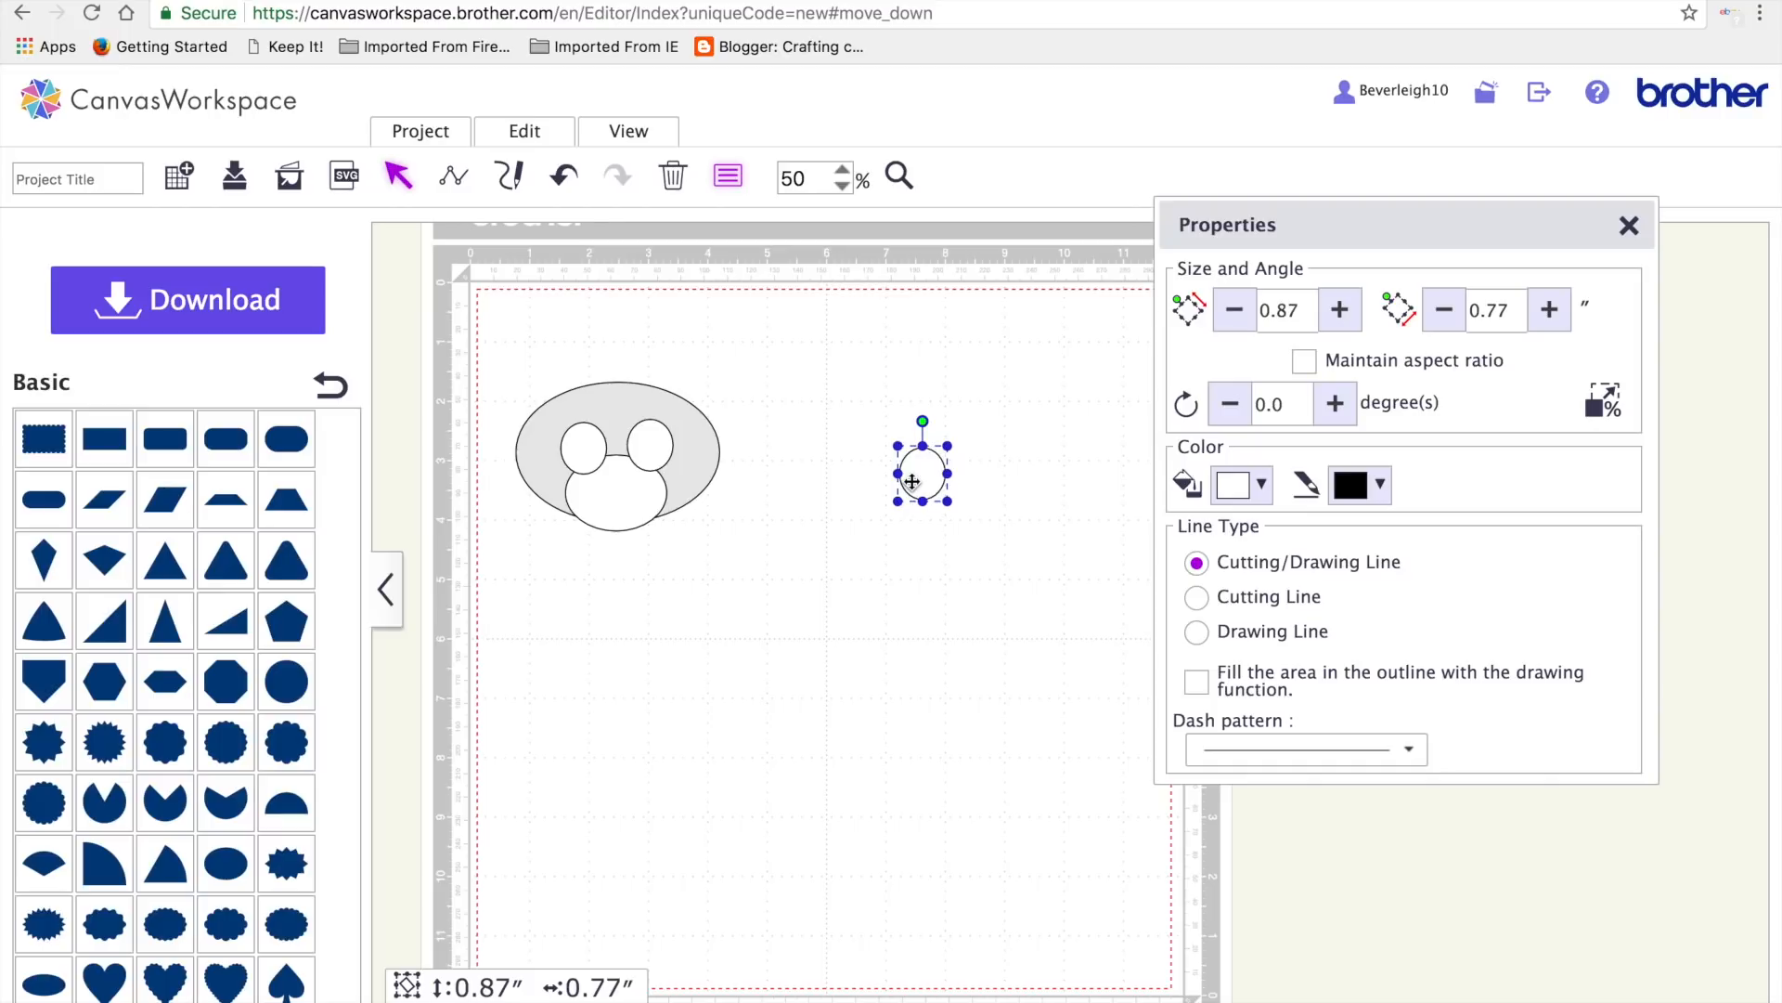
left_click(1300, 311)
key("BackSpace")
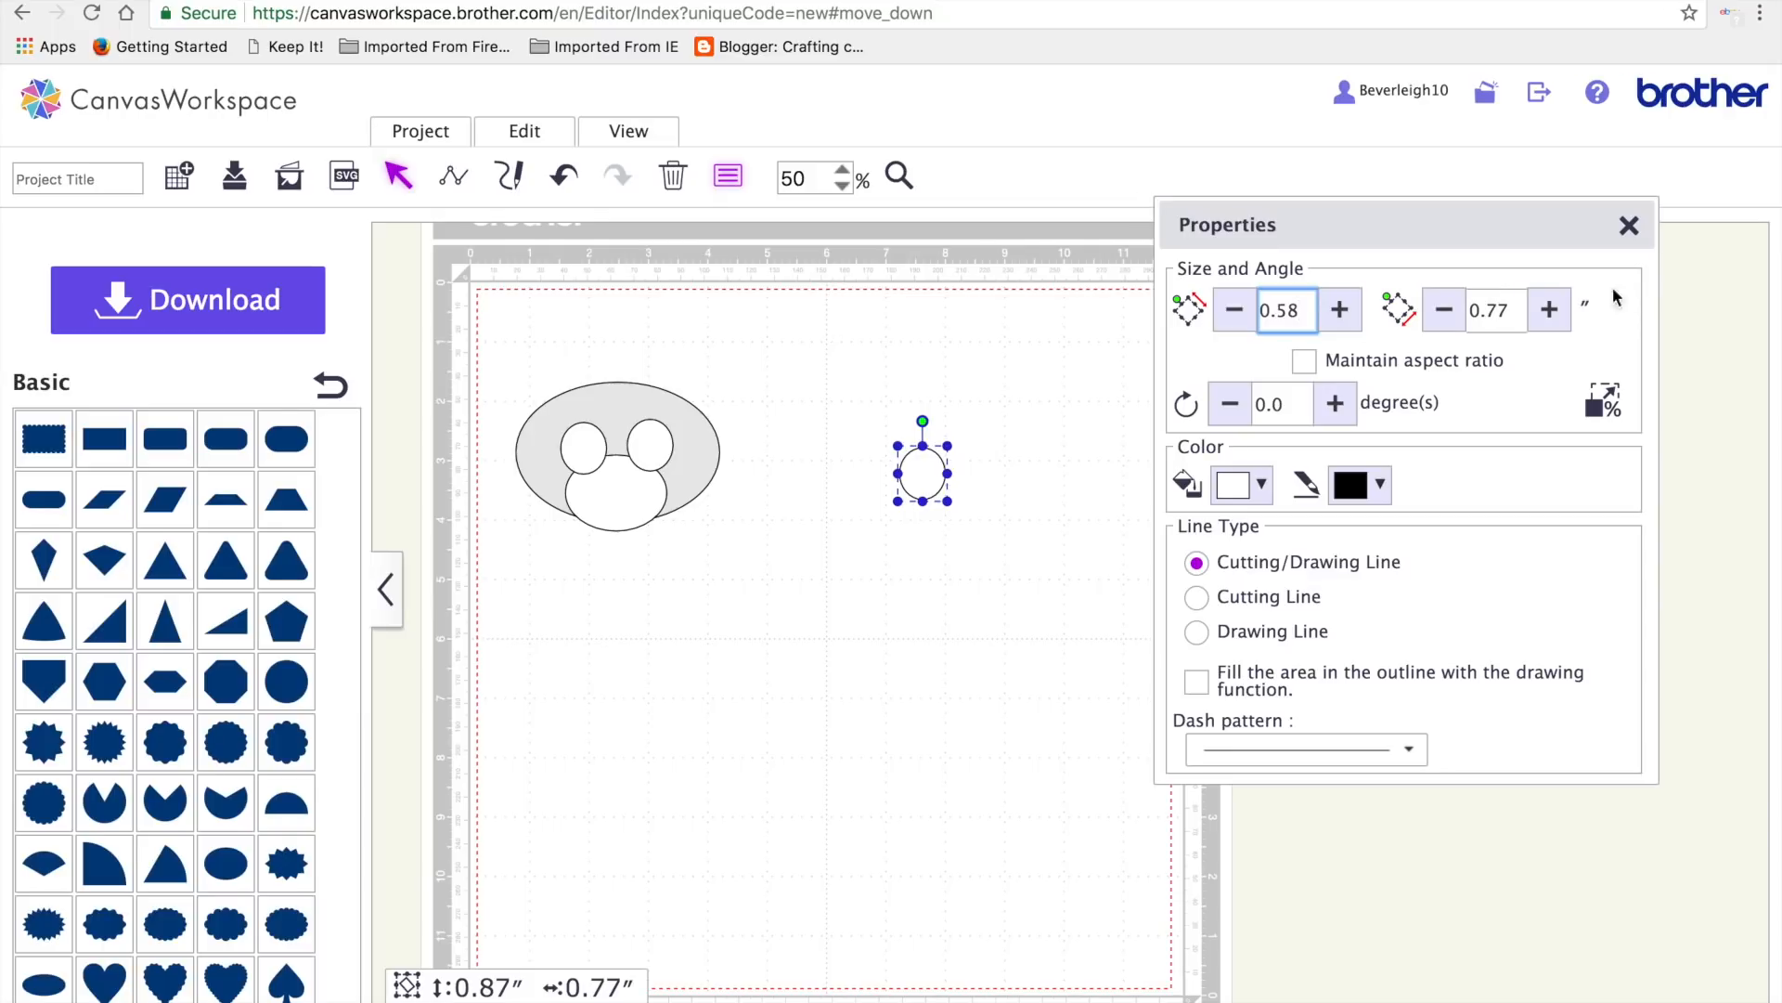
left_click(1504, 311)
key("BackSpace")
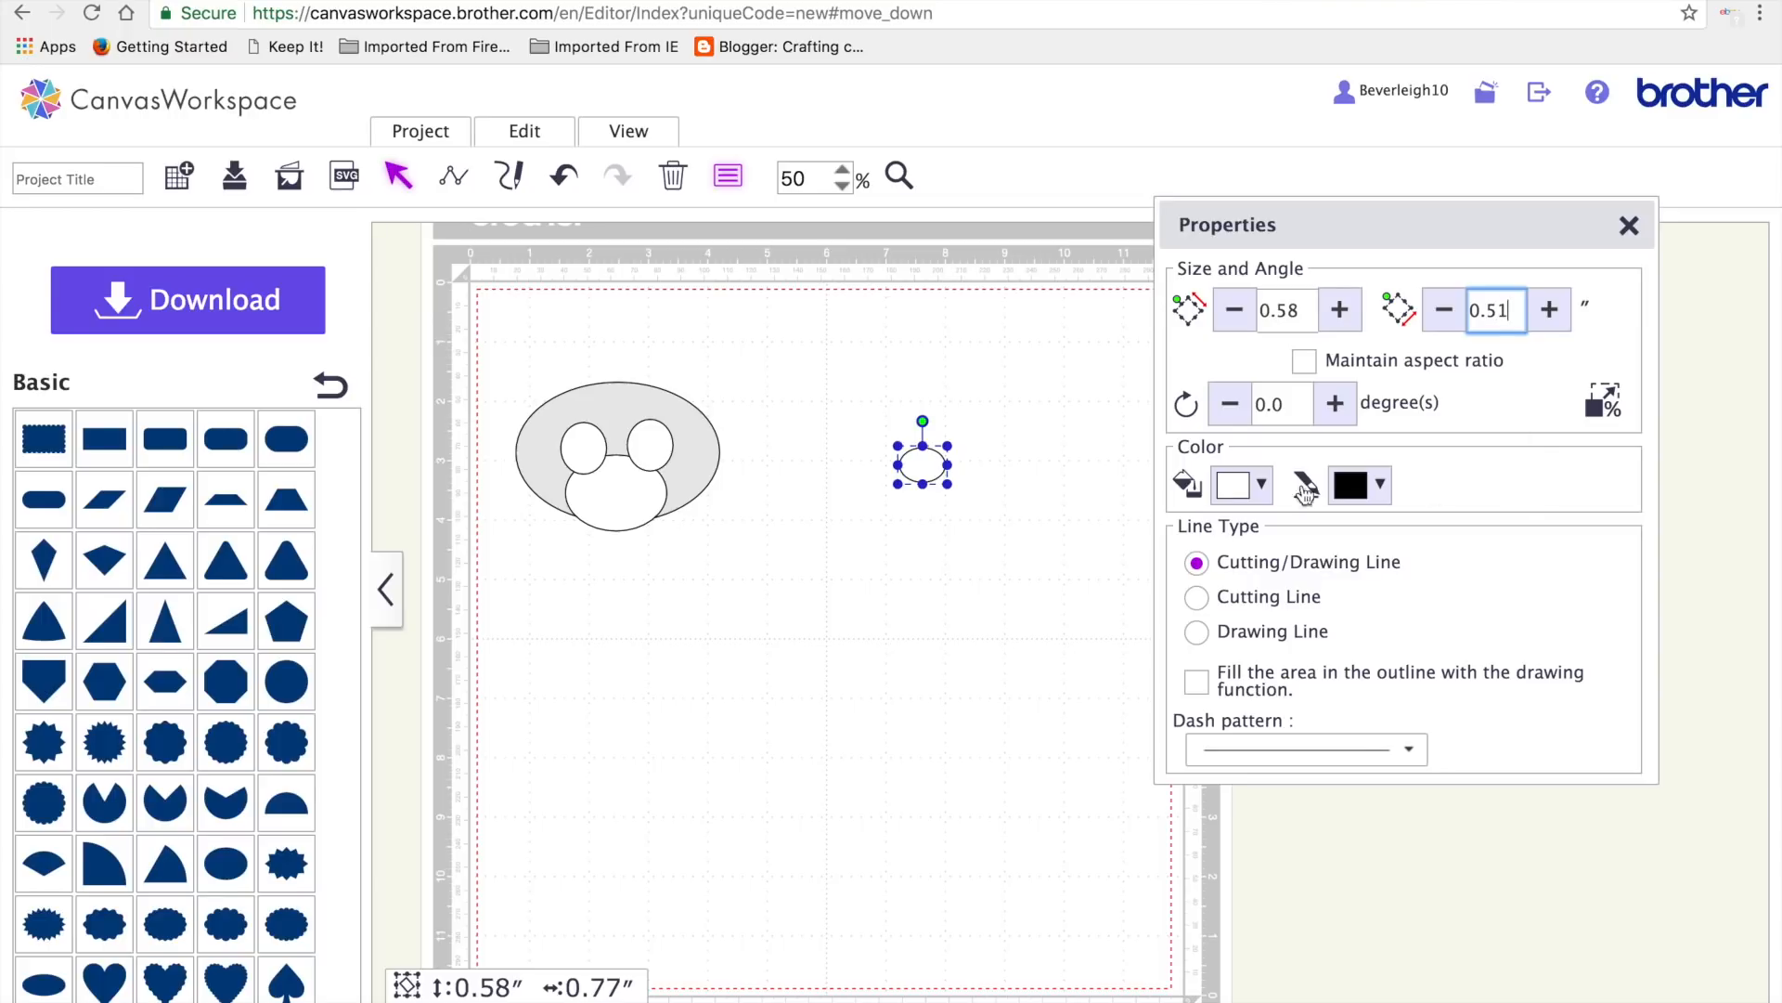
- Fill the small separate oval with black and deselect it
left_click(1253, 492)
left_click(1309, 543)
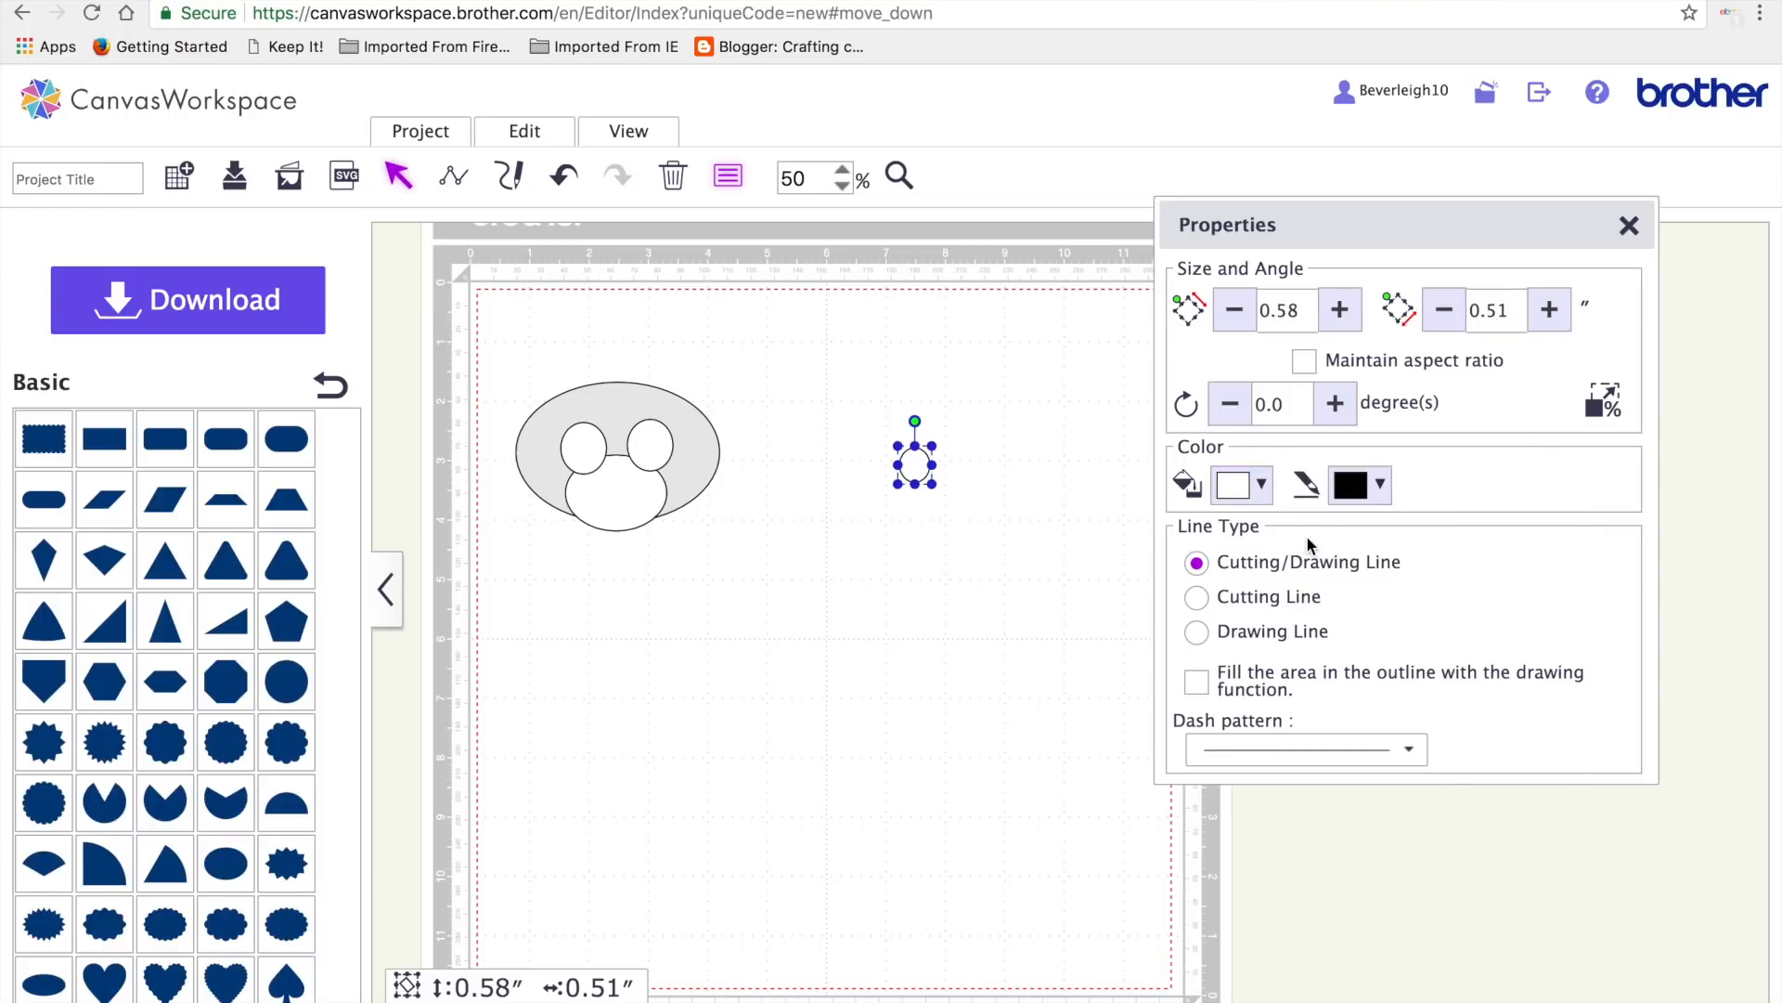
left_click(1261, 487)
left_click(1314, 546)
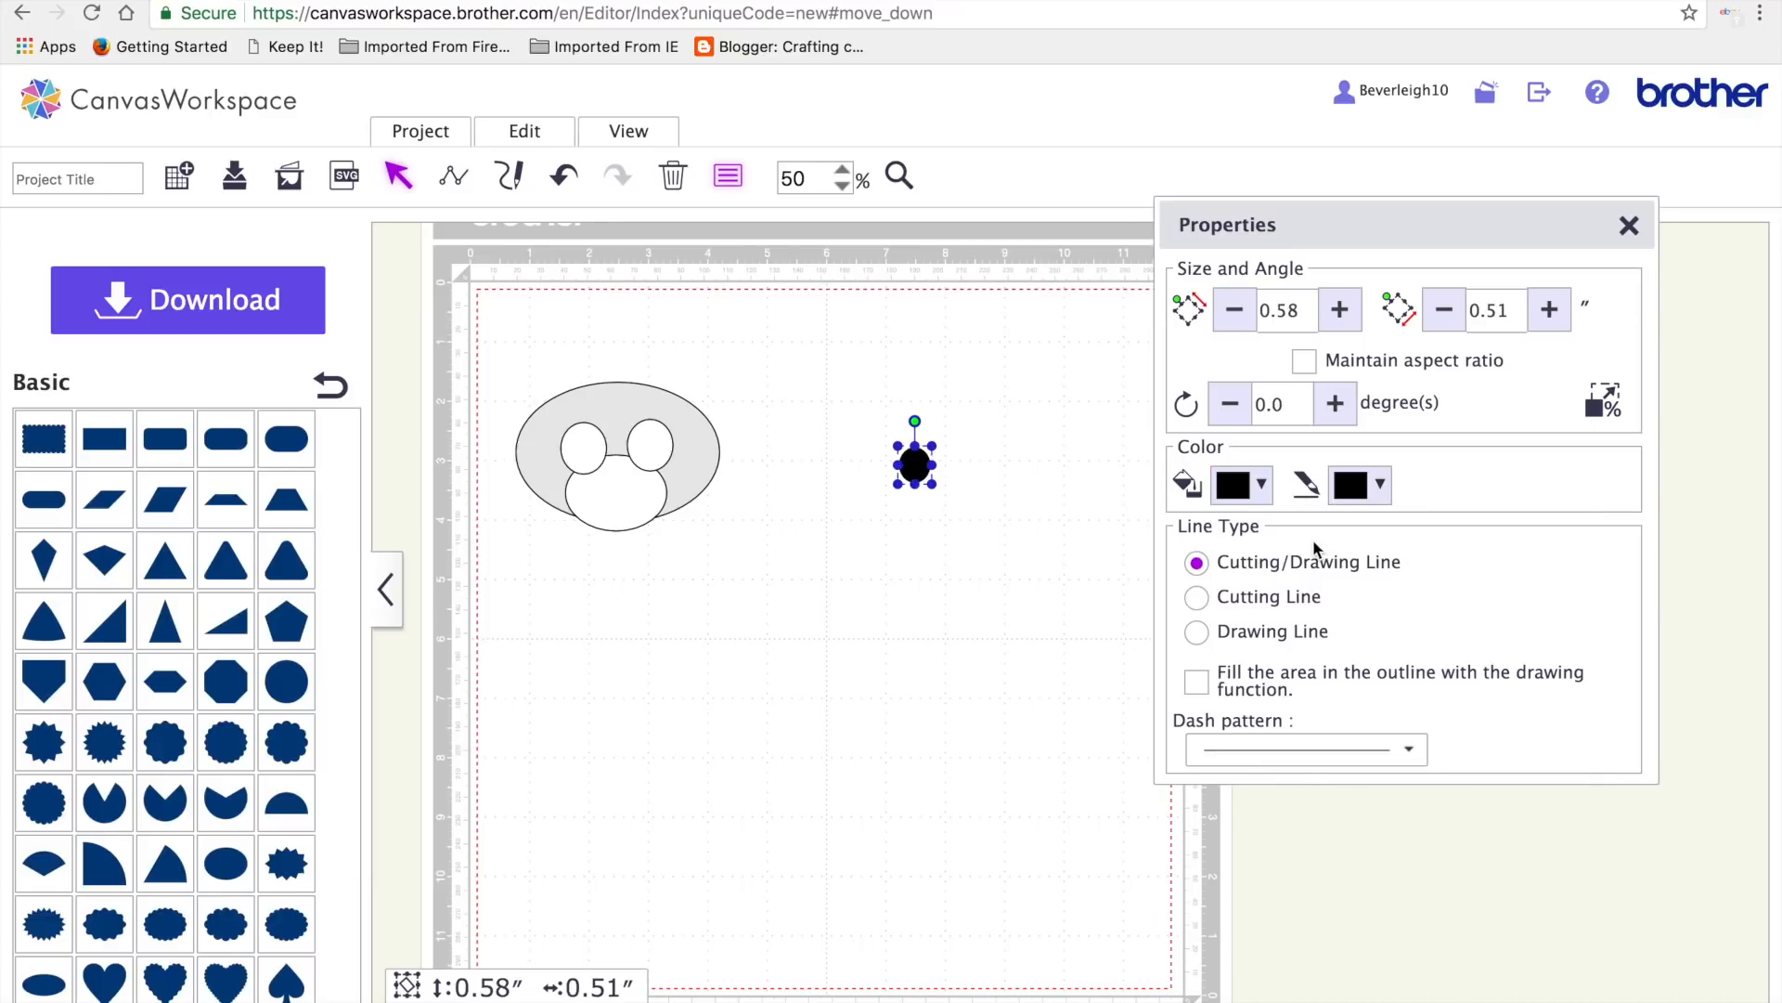
left_click(947, 554)
- Duplicate the black oval and place one in each white eye as a pupil
left_click(913, 471)
key("ctrl+c")
key("ctrl+v")
left_click_drag(938, 488, 584, 458)
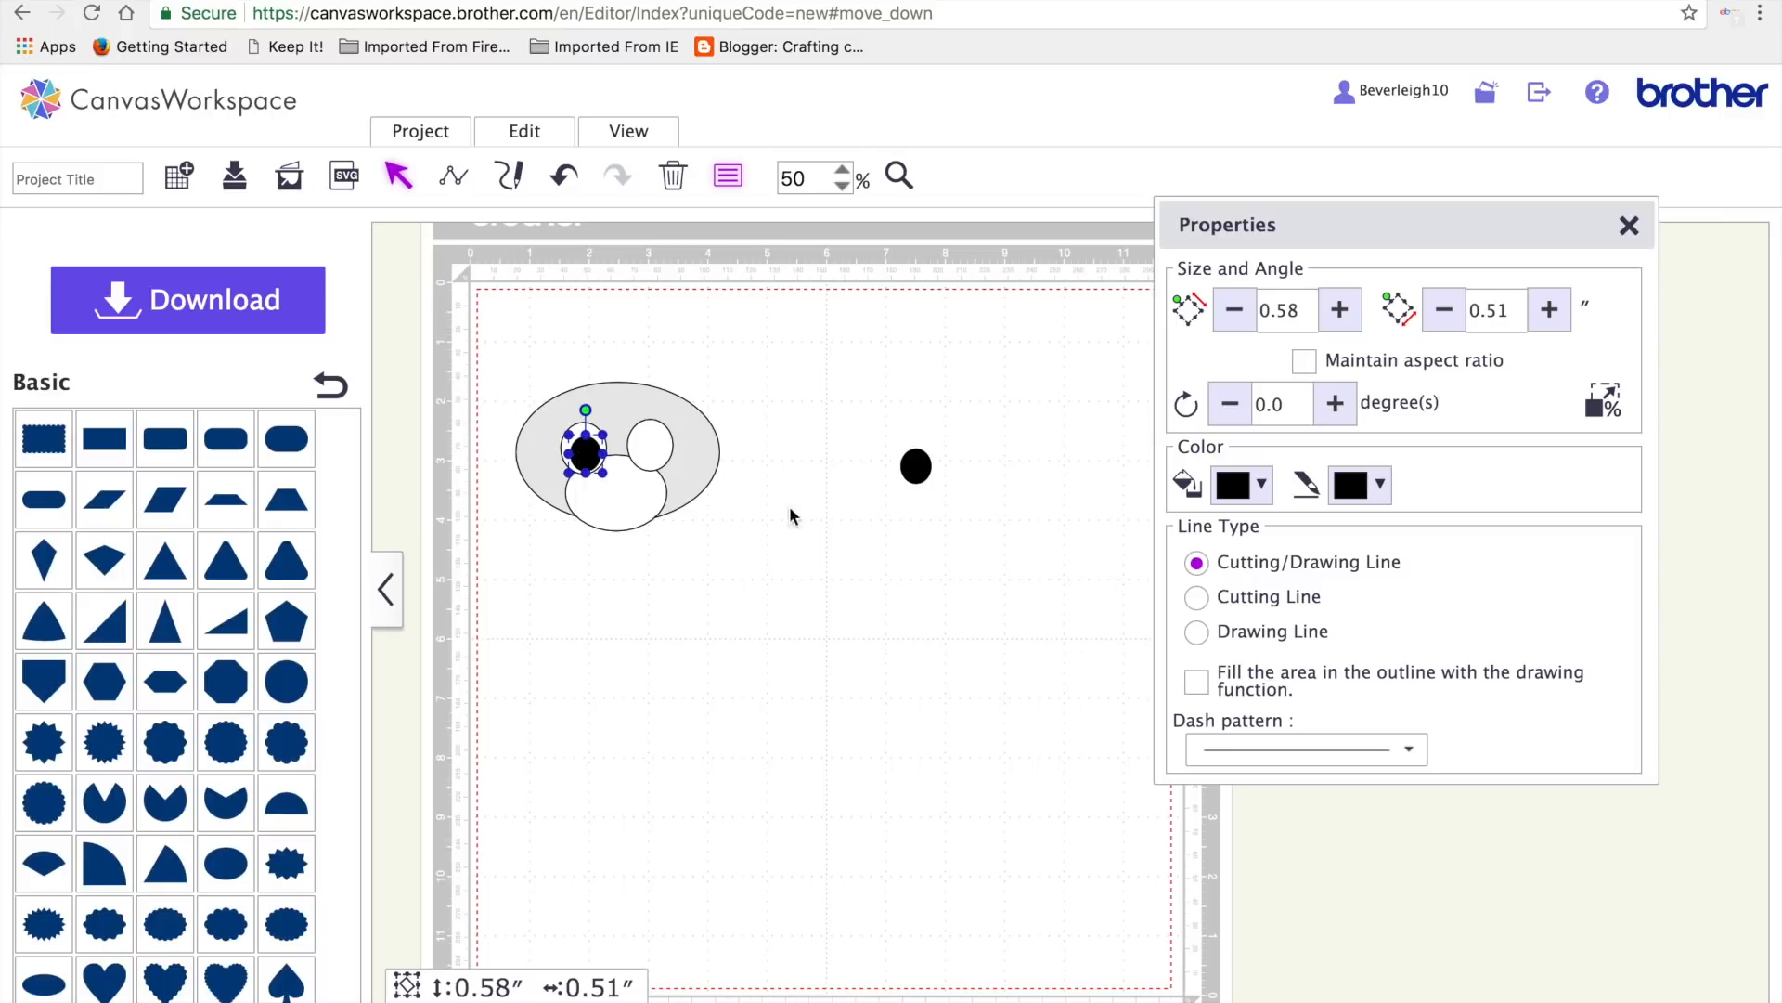
left_click_drag(906, 473, 643, 458)
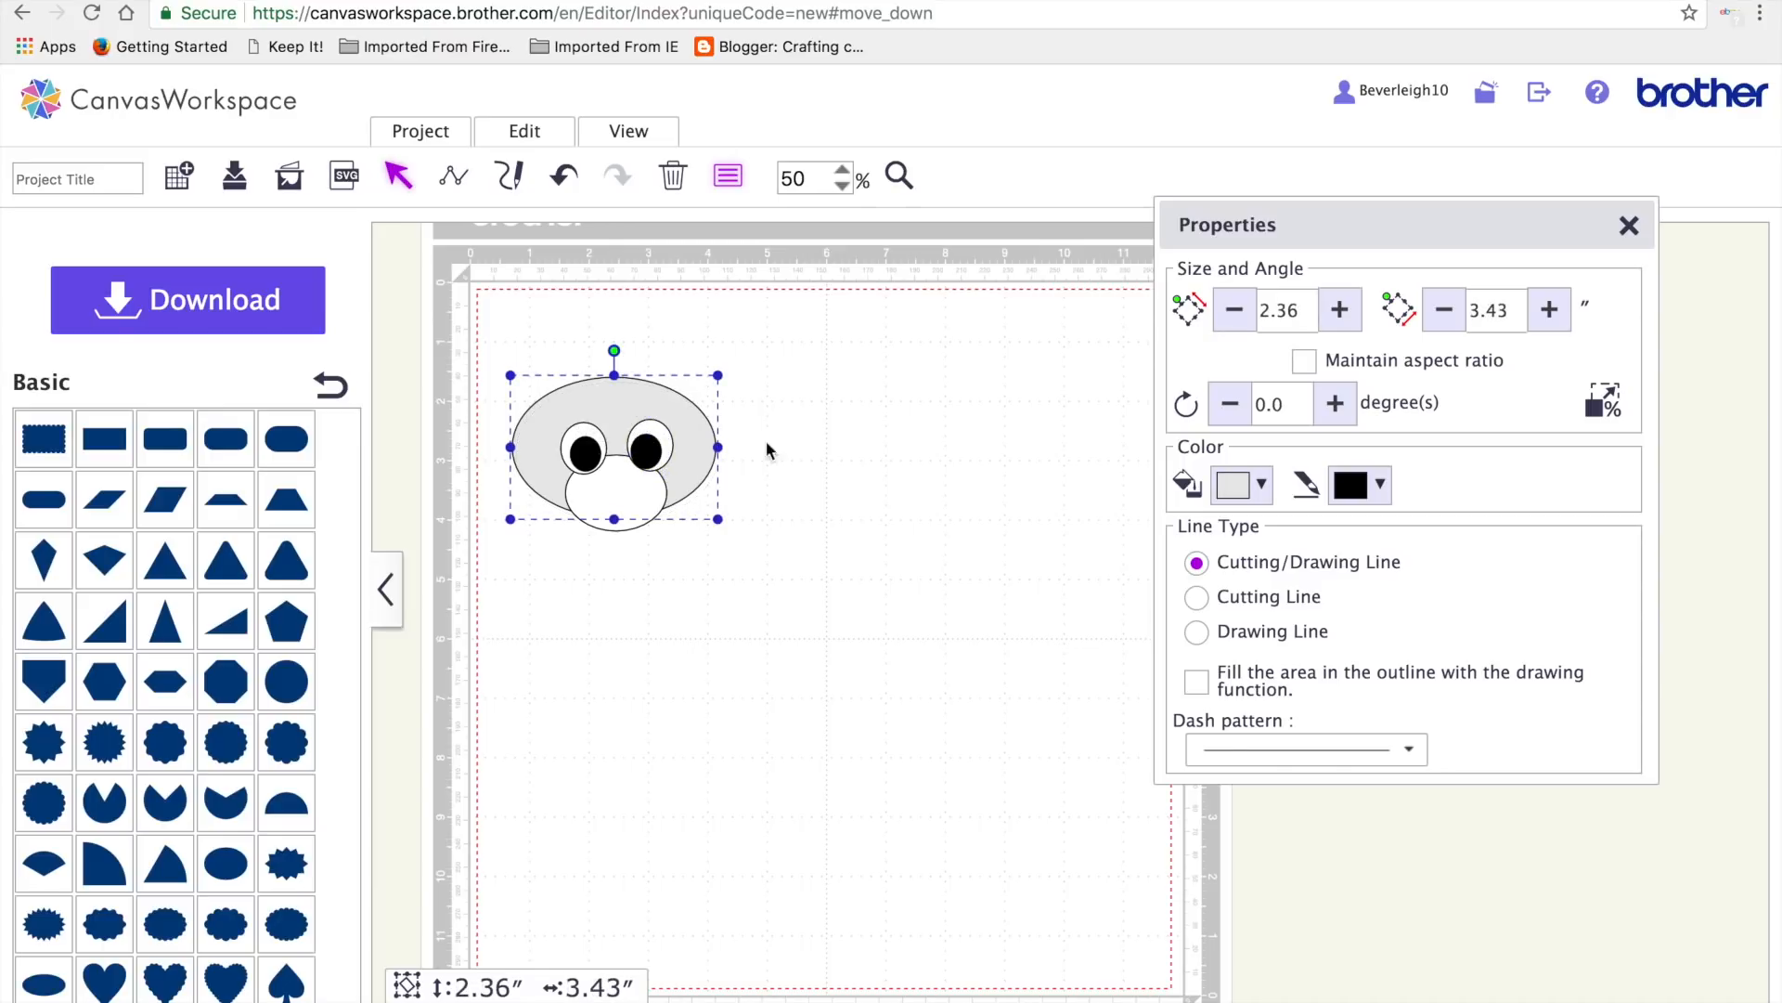
left_click(882, 518)
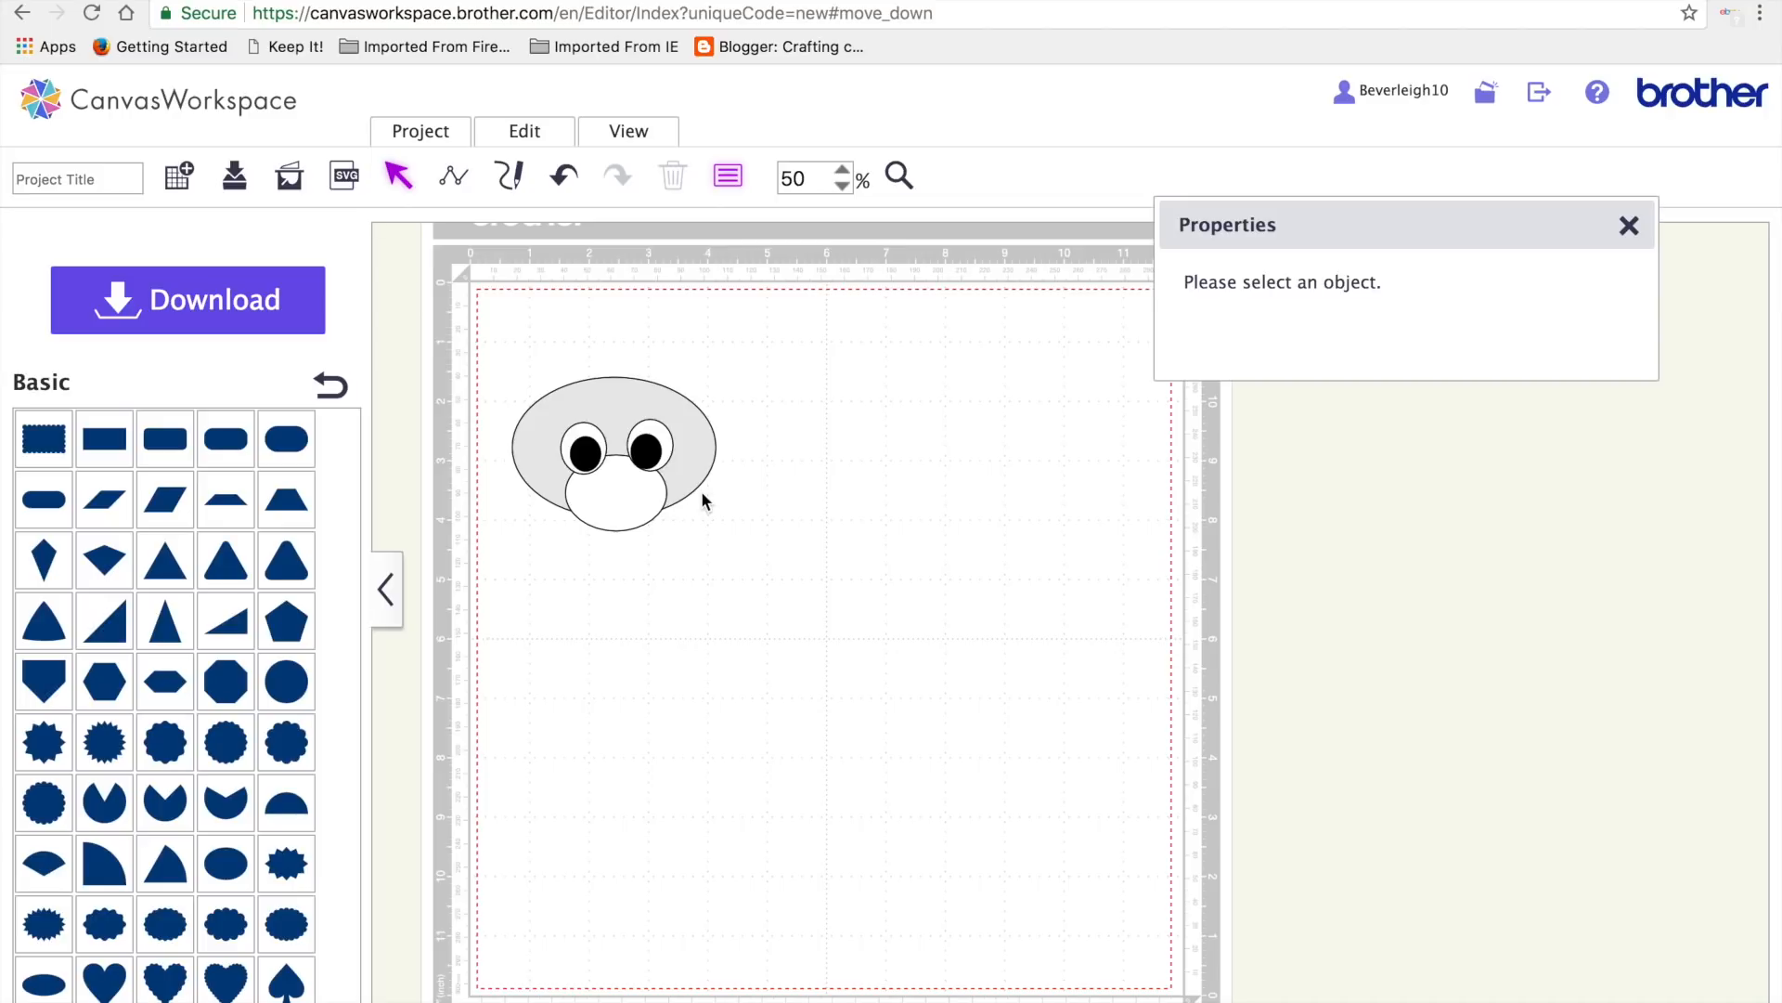
- Add the plain rounded heart from the basic shapes and move it to the empty area beside the face
scroll(344, 526, "down", 1)
scroll(345, 529, "down", 2)
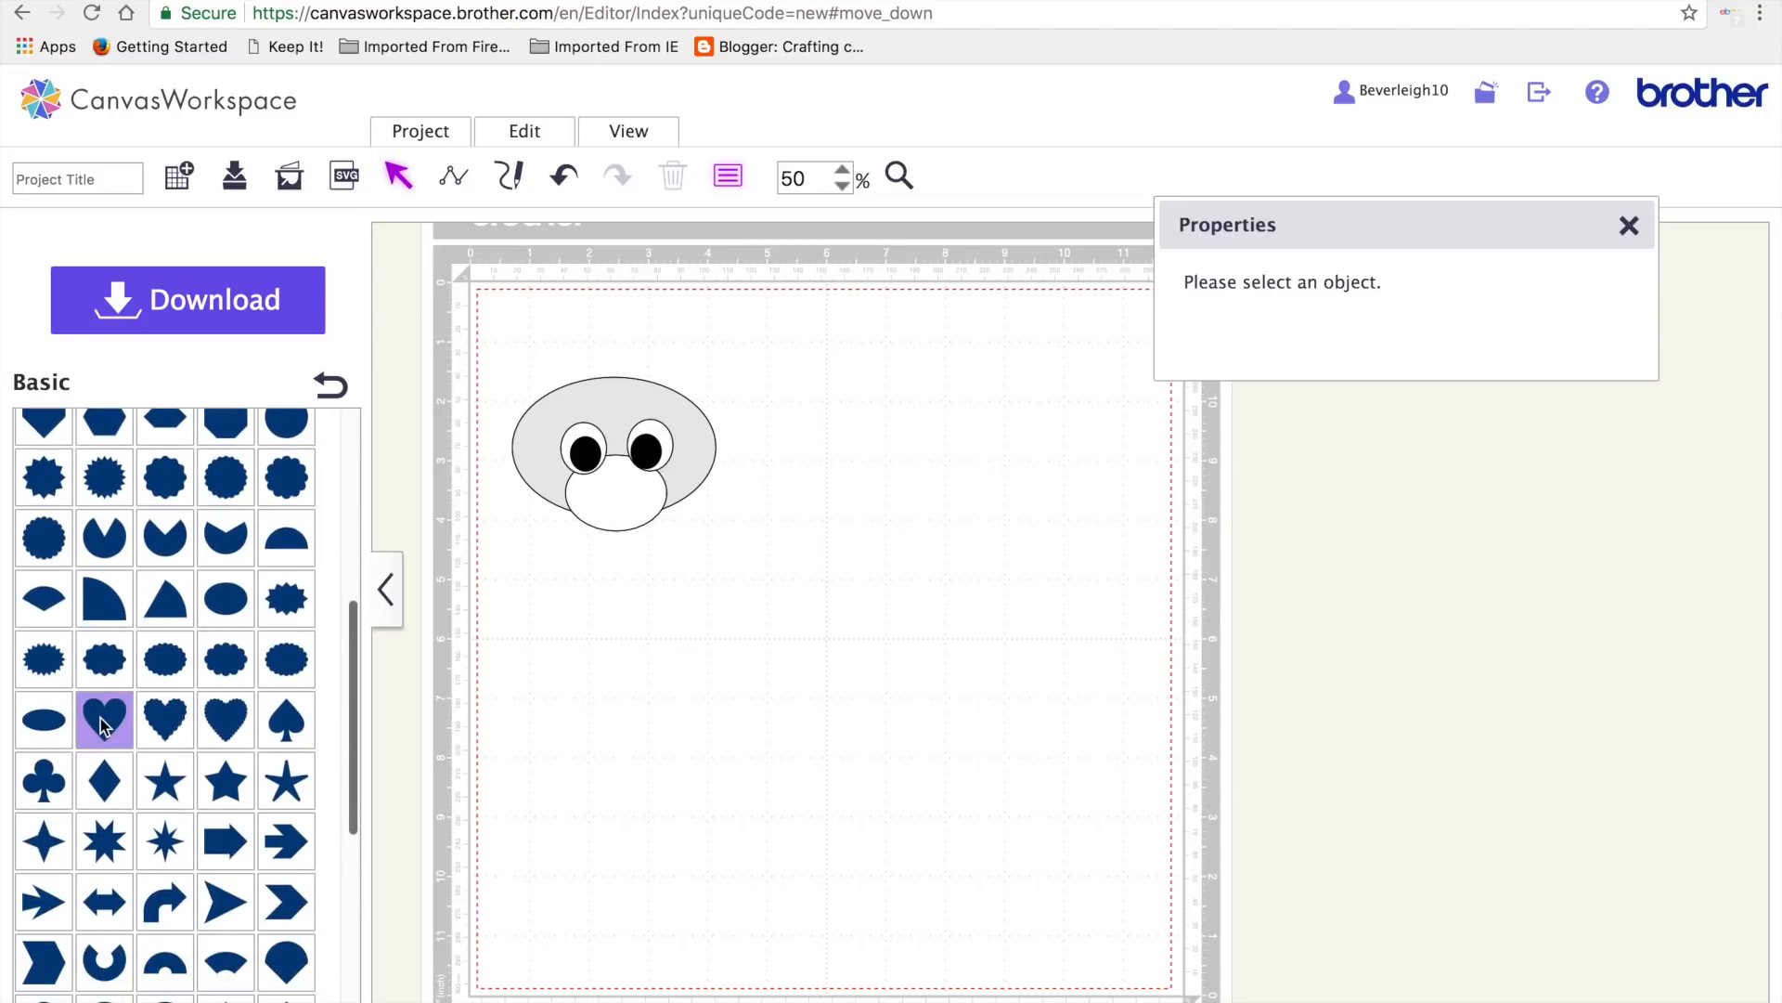
left_click(102, 721)
left_click_drag(531, 351, 894, 421)
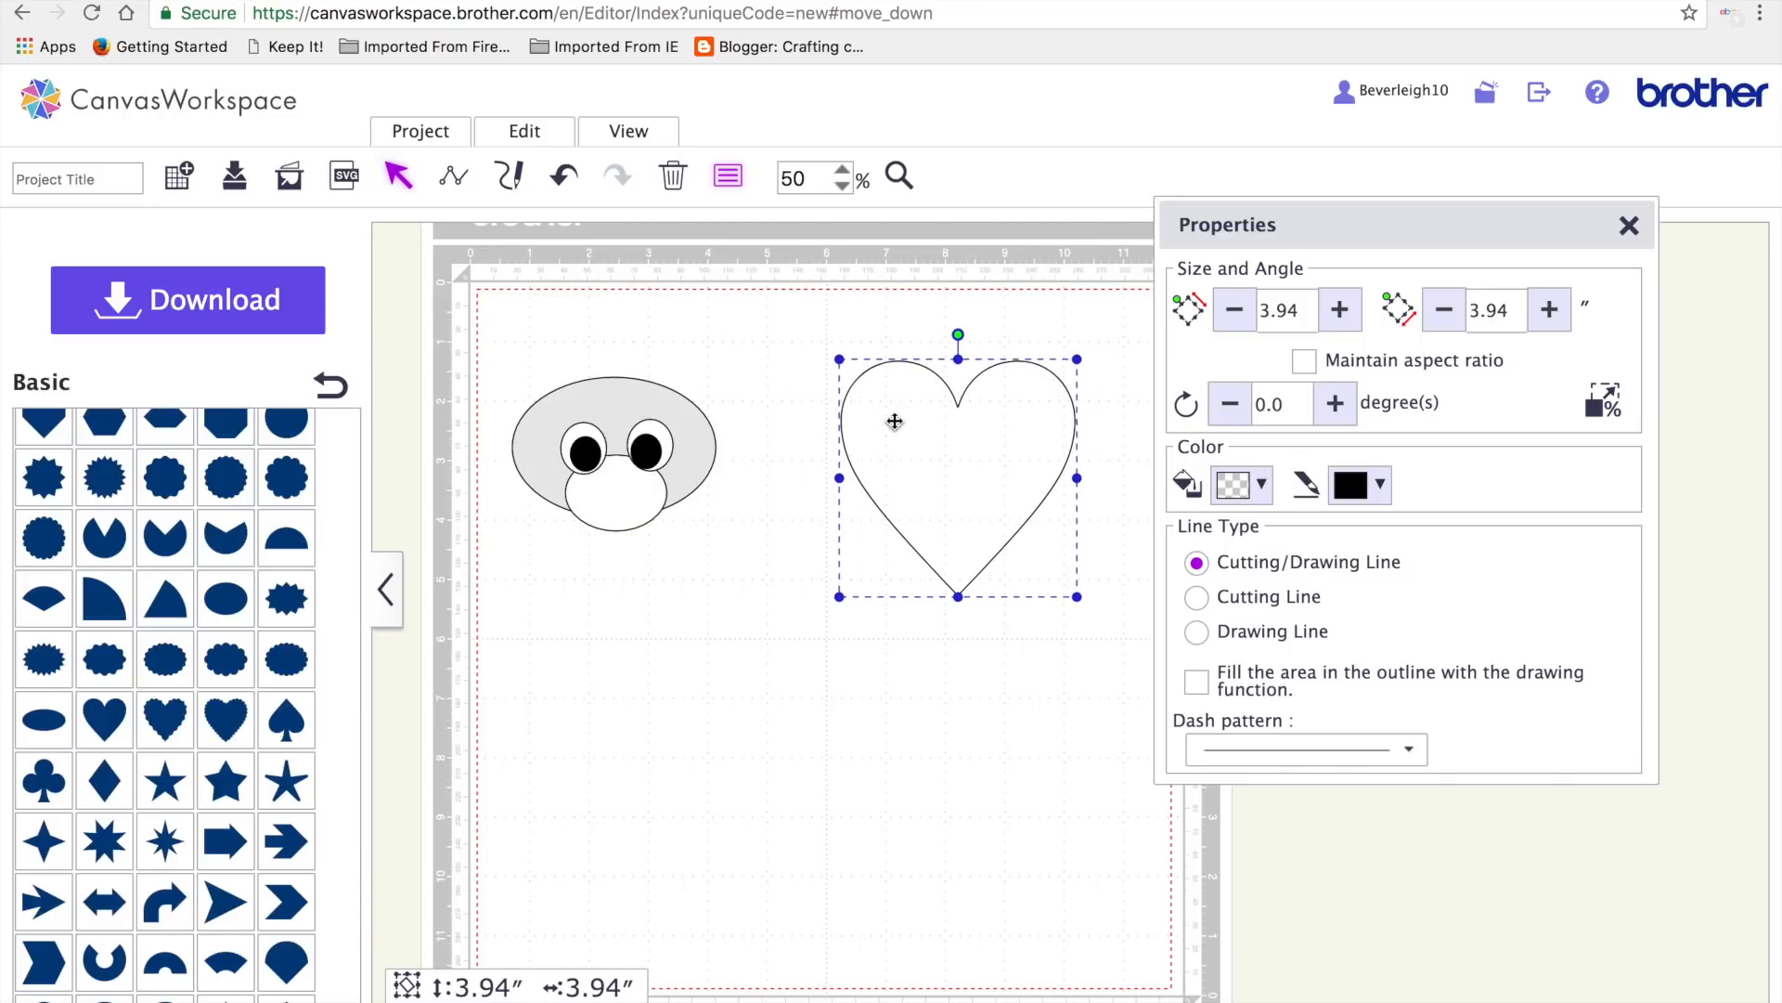
- Fill the heart with light pink and set its size to 0.61 inches high by 0.78 inches wide
left_click(1244, 484)
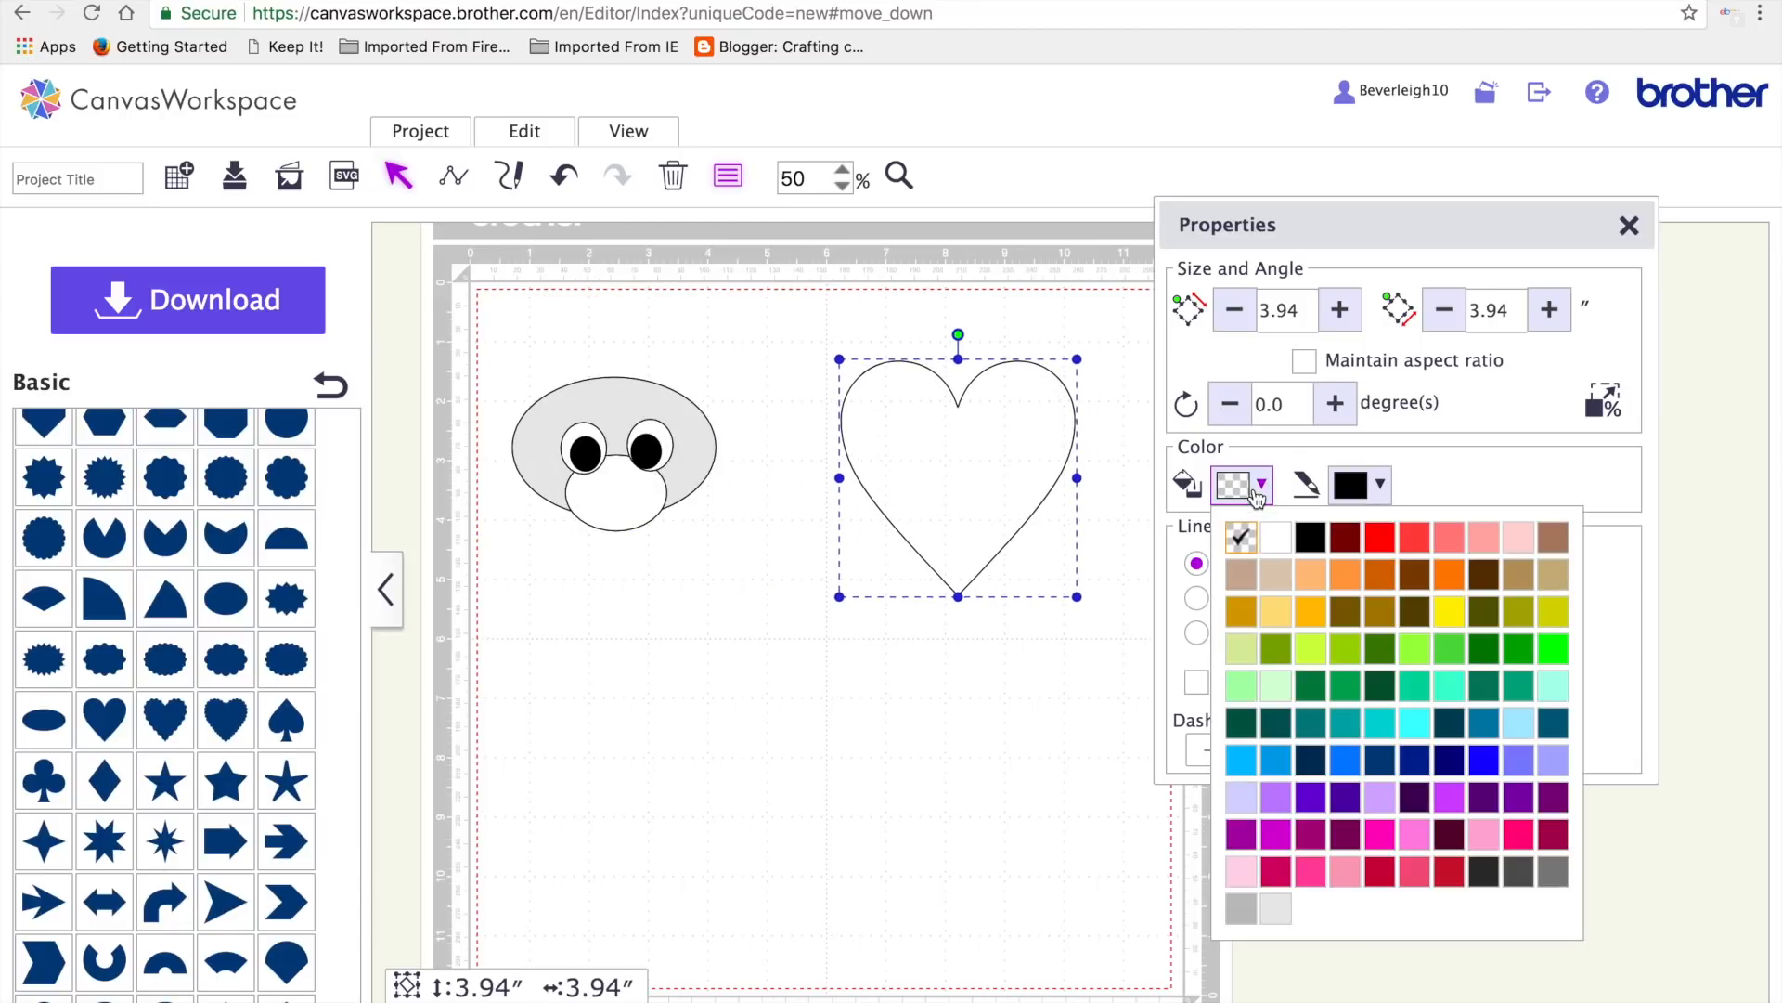
left_click(1483, 538)
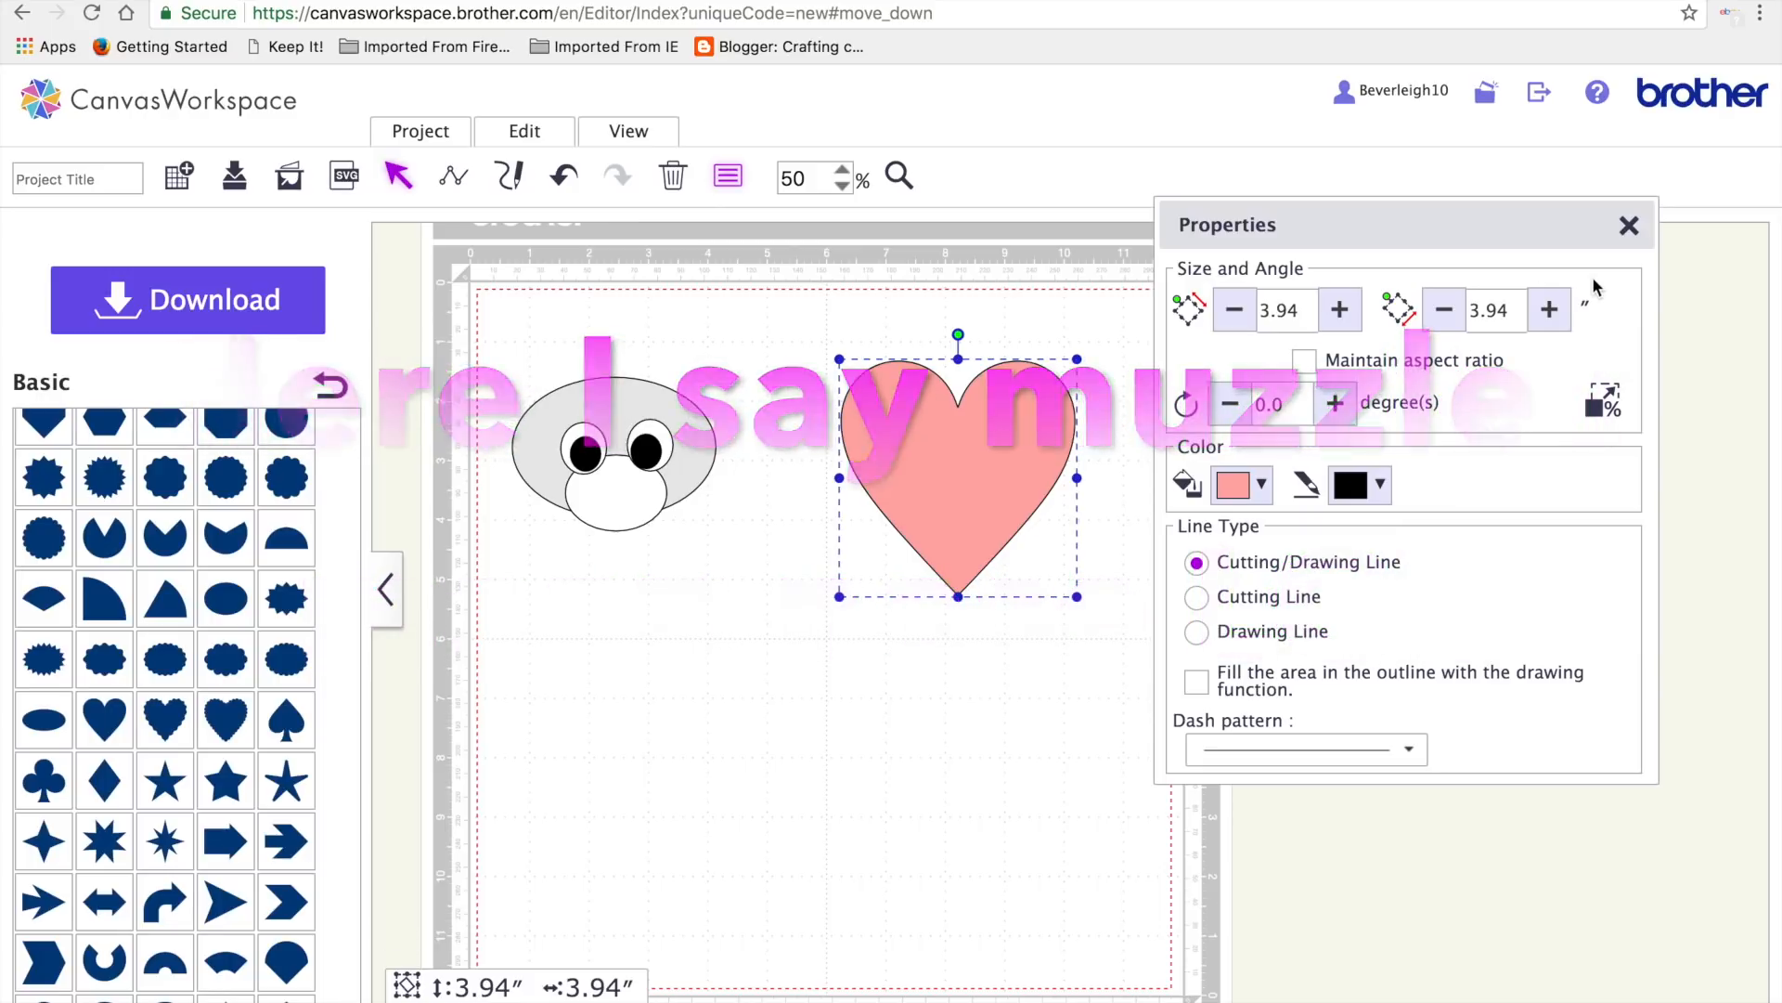
left_click_drag(1301, 309, 1249, 310)
type("0.61")
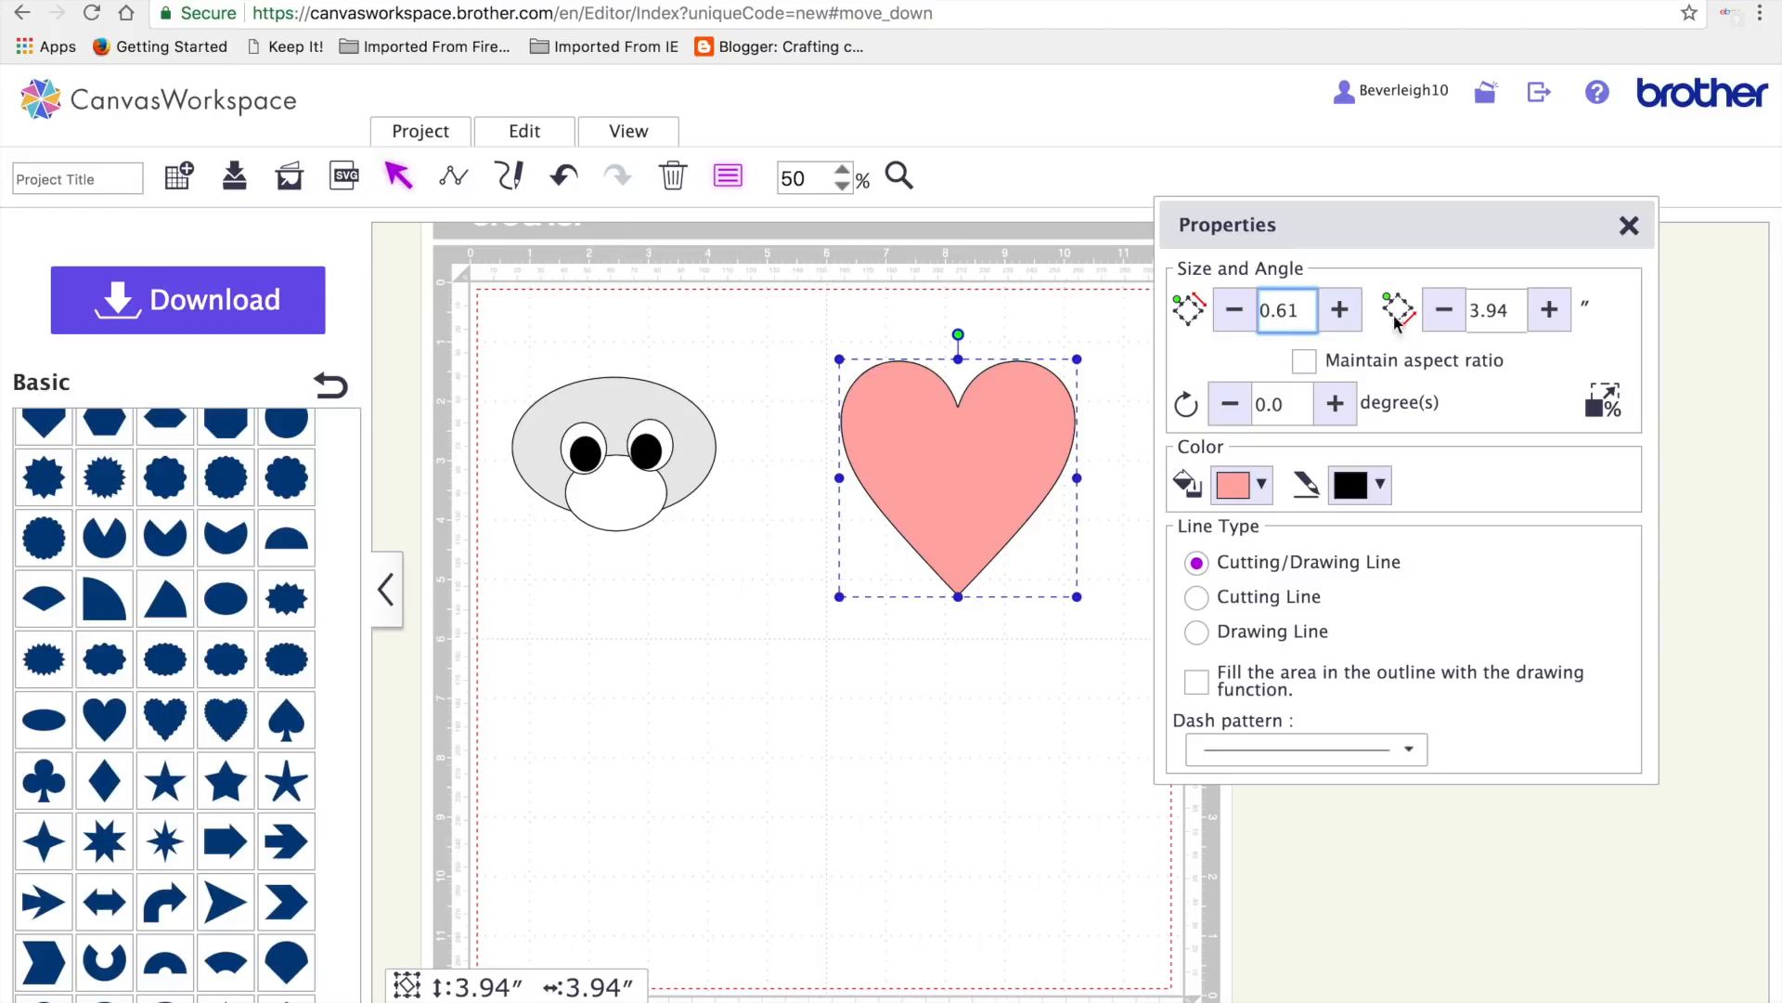
left_click_drag(1522, 310, 1468, 306)
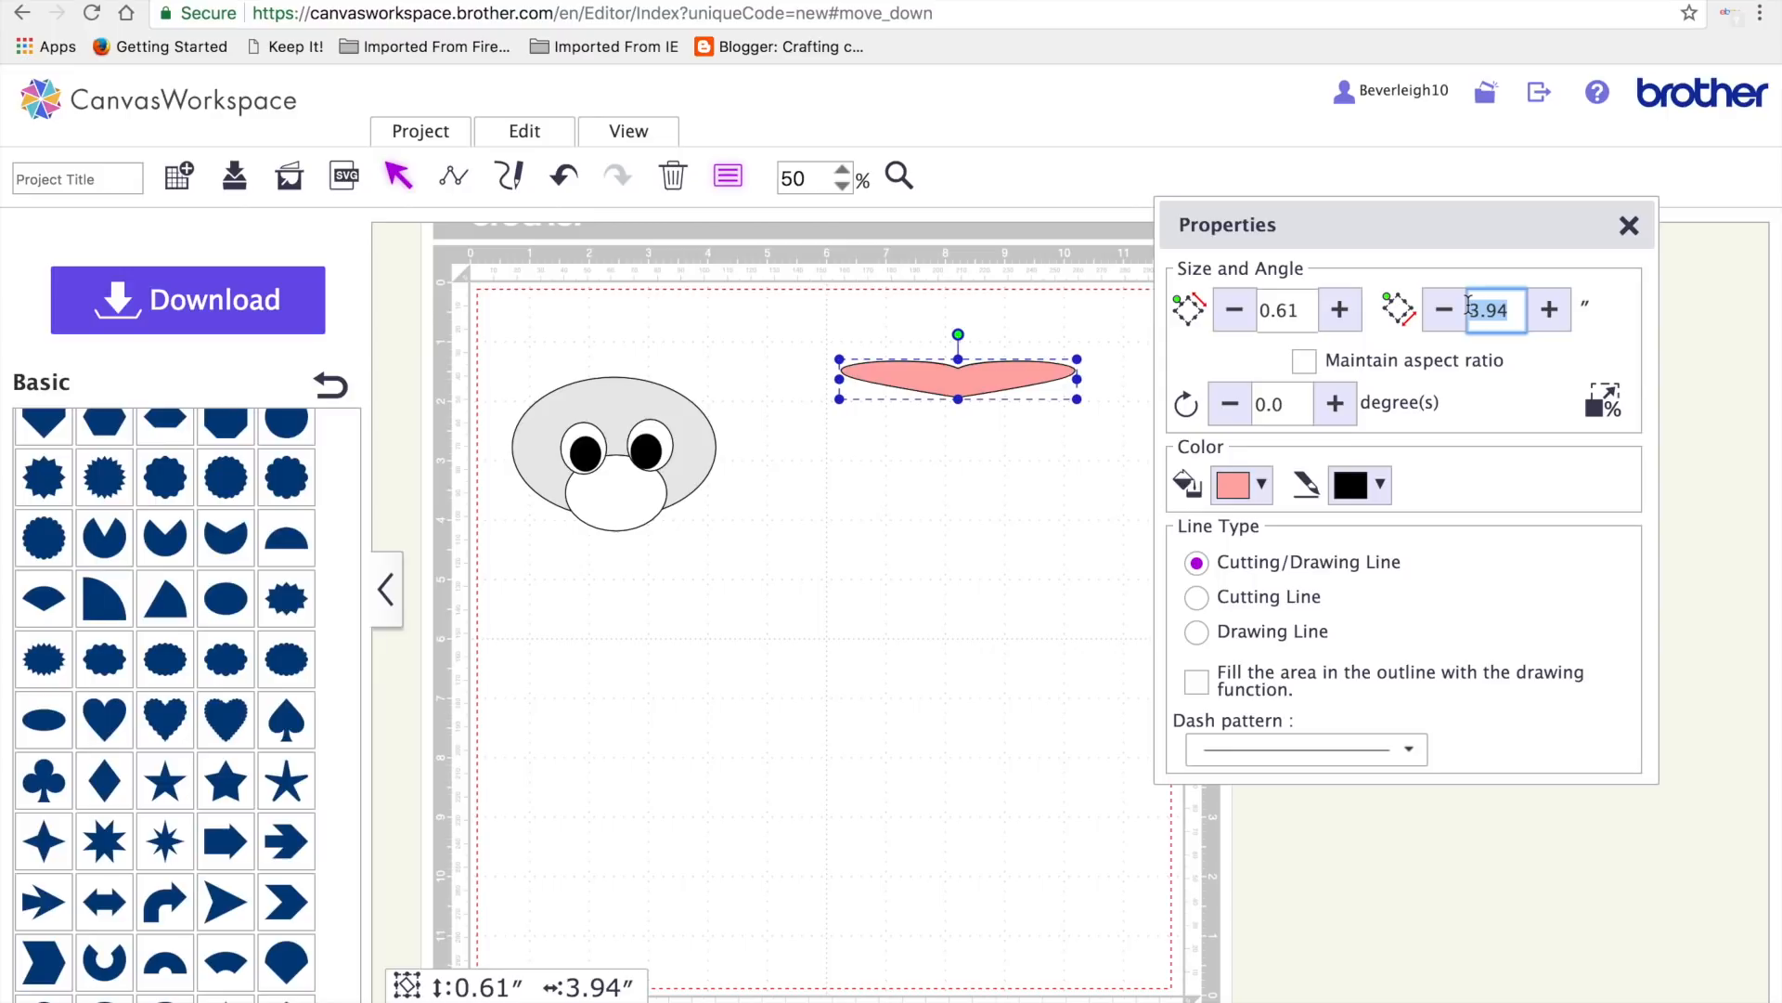
type("0.78")
key("Return")
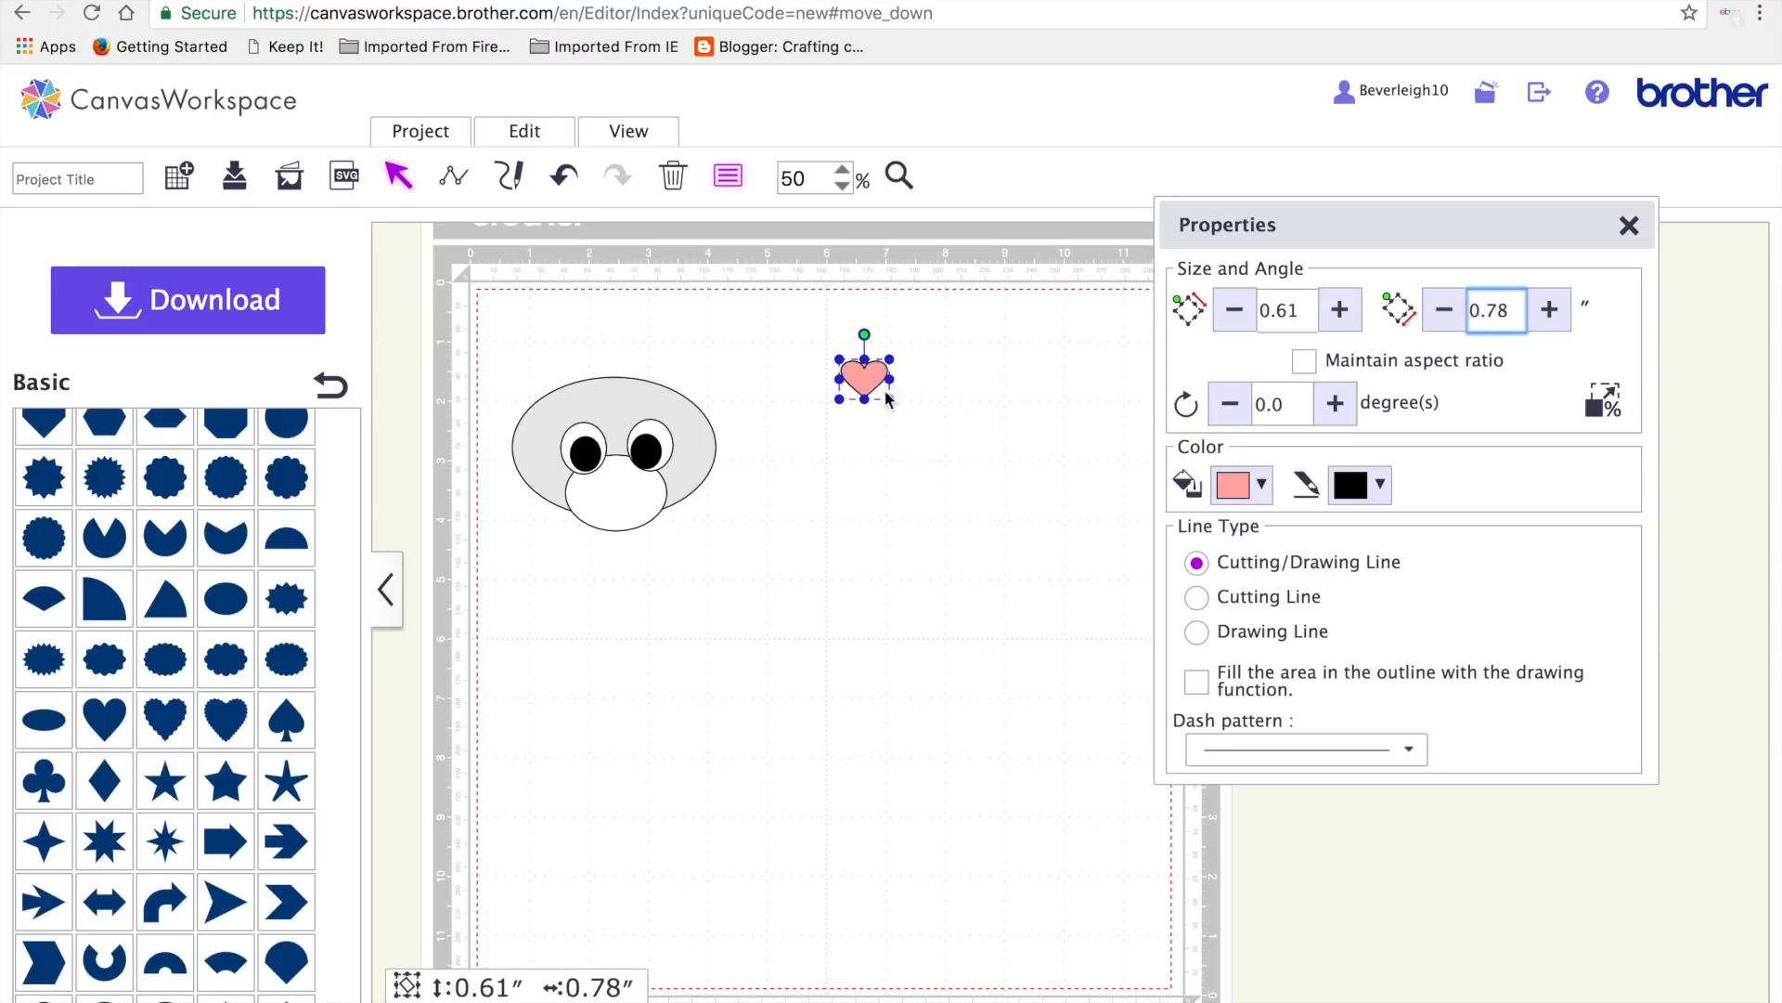
- Place the pink heart as a nose at the upper edge of the white muzzle, between the eyes
left_click_drag(868, 379, 622, 489)
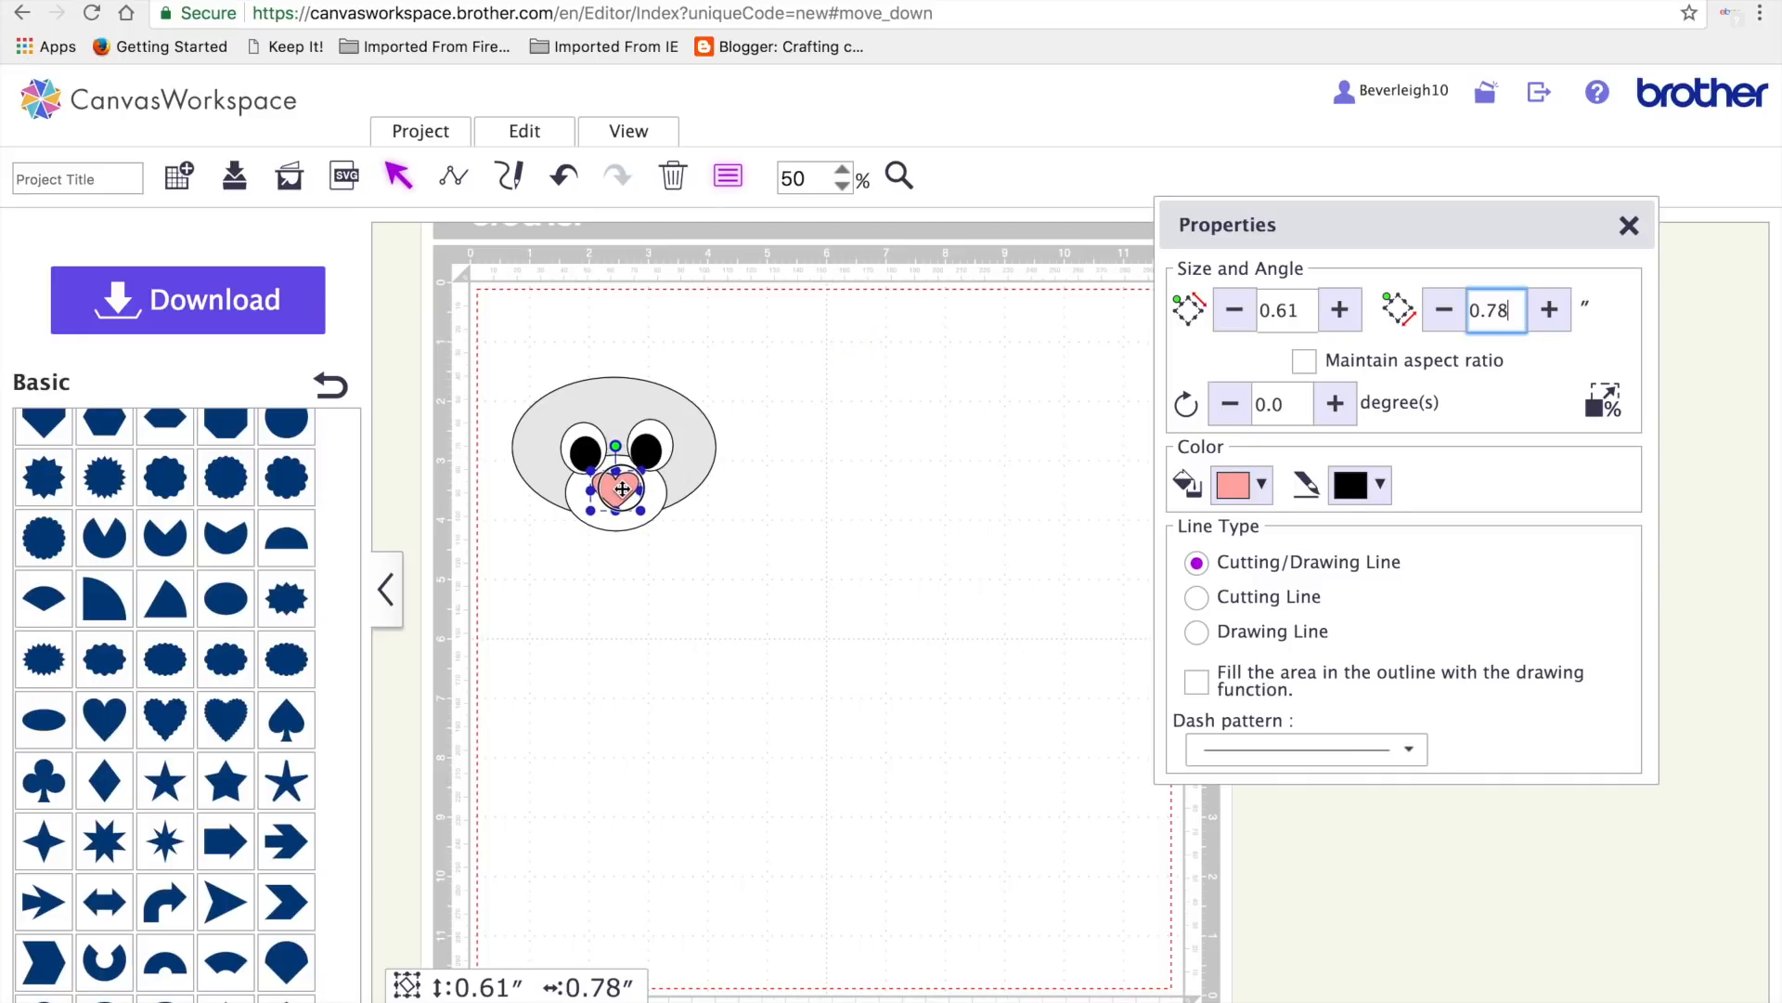
left_click(853, 503)
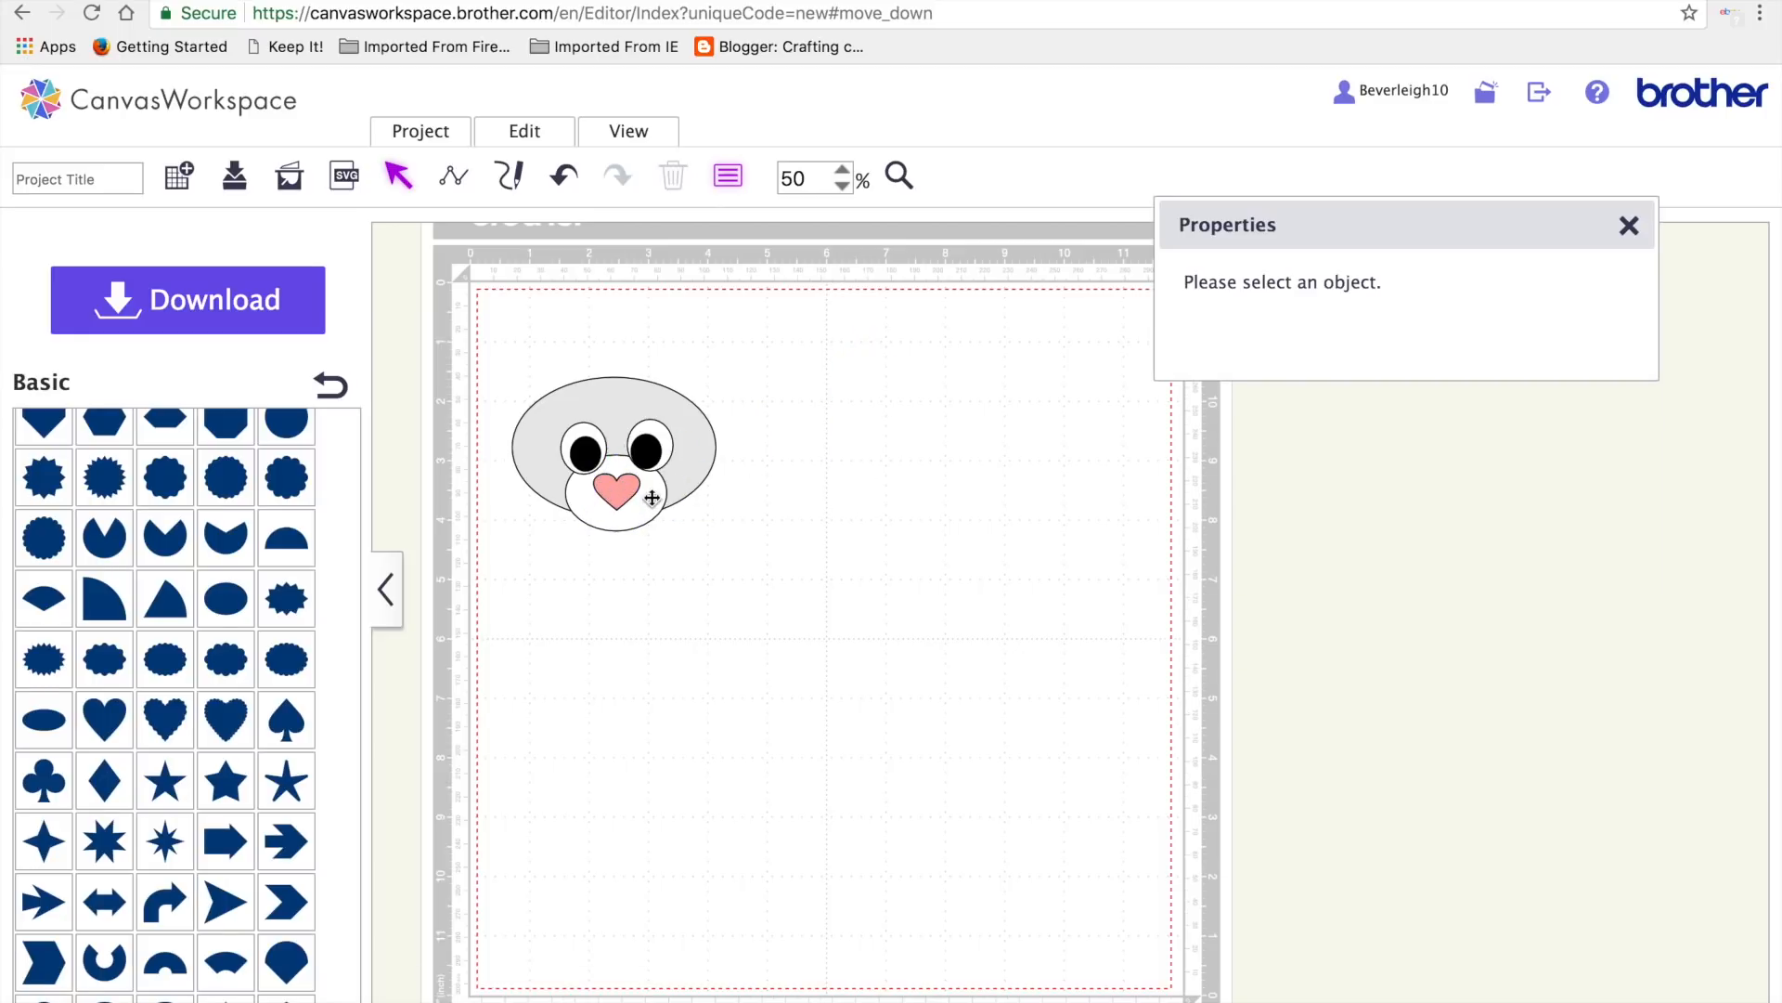
left_click_drag(618, 501, 617, 482)
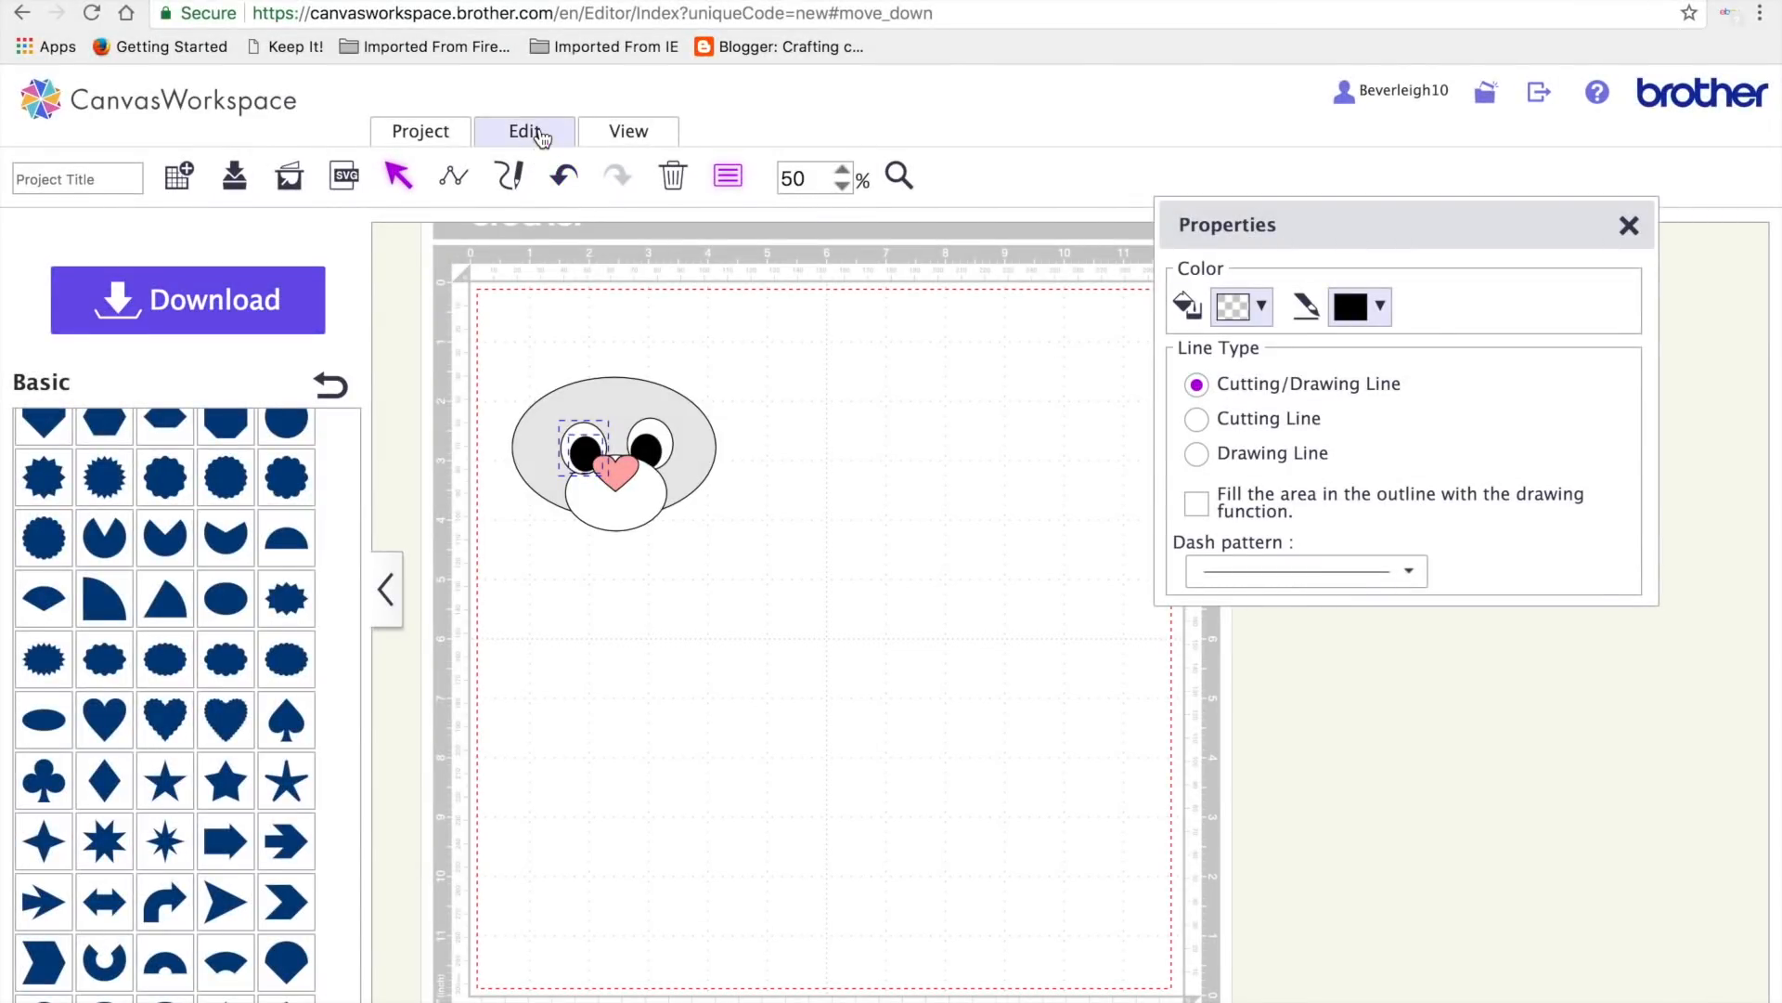
- Group the left eye with its pupil and reorder the group so it sits behind the muzzle but in front of the head
left_click(543, 137)
left_click(548, 320)
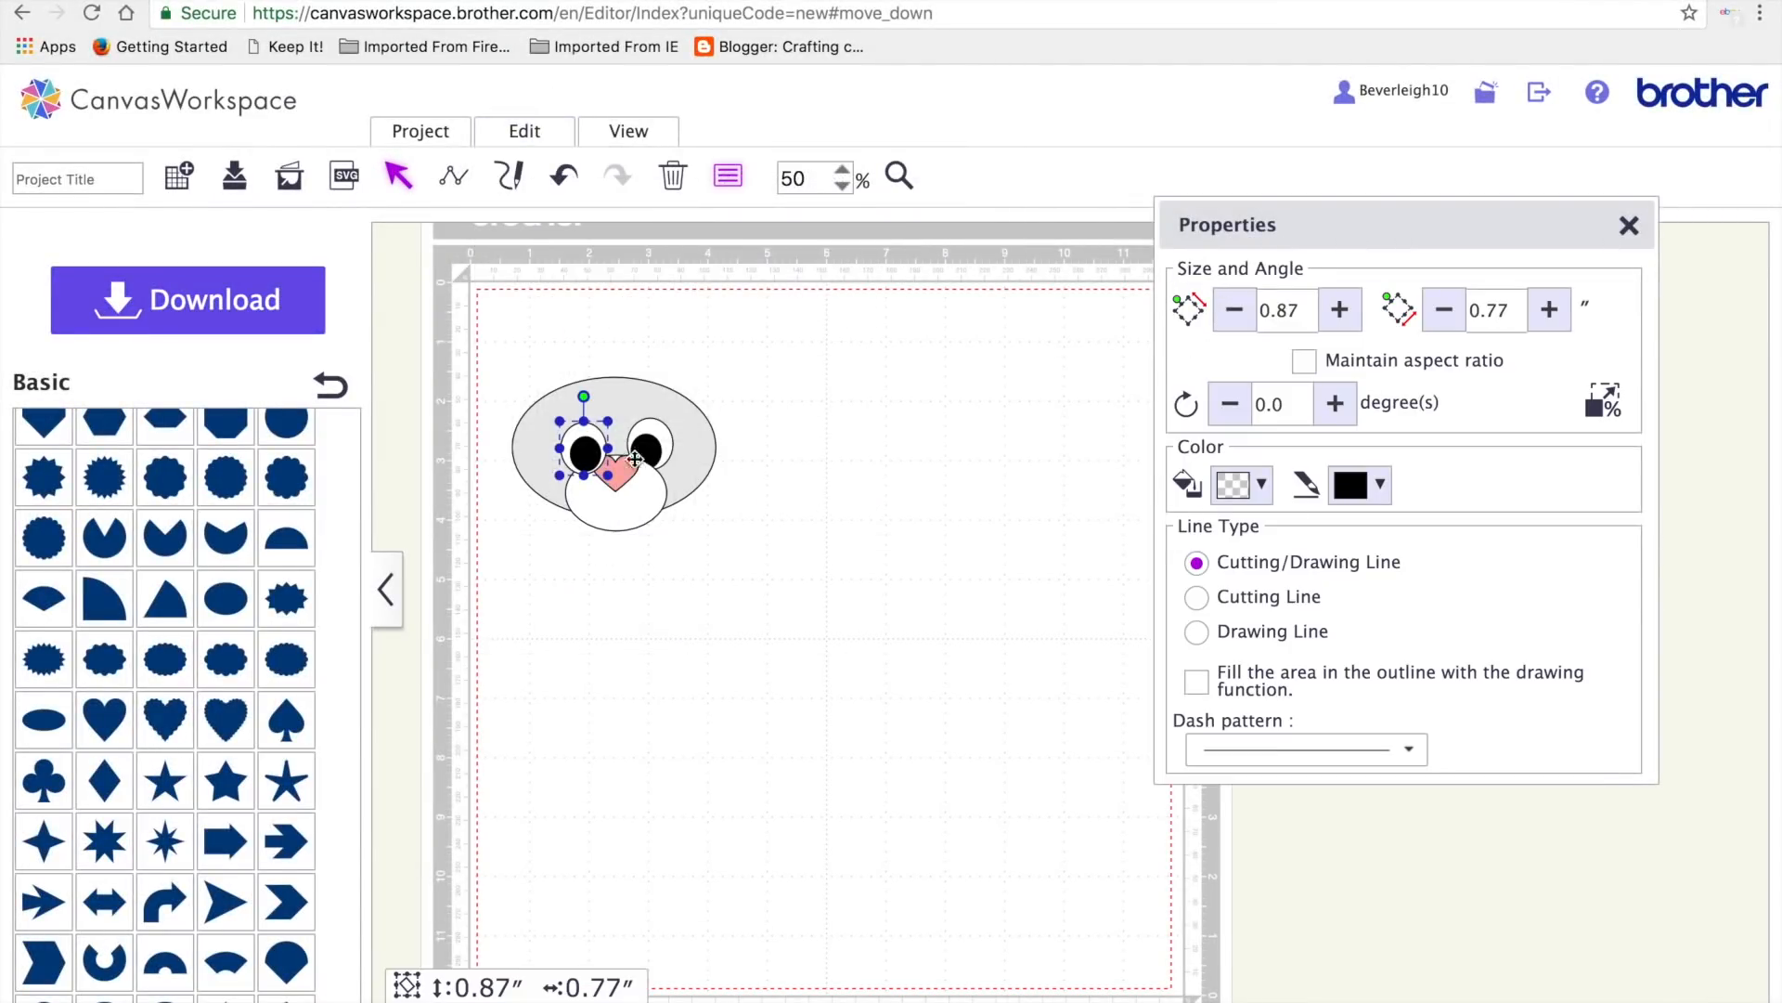
right_click(596, 438)
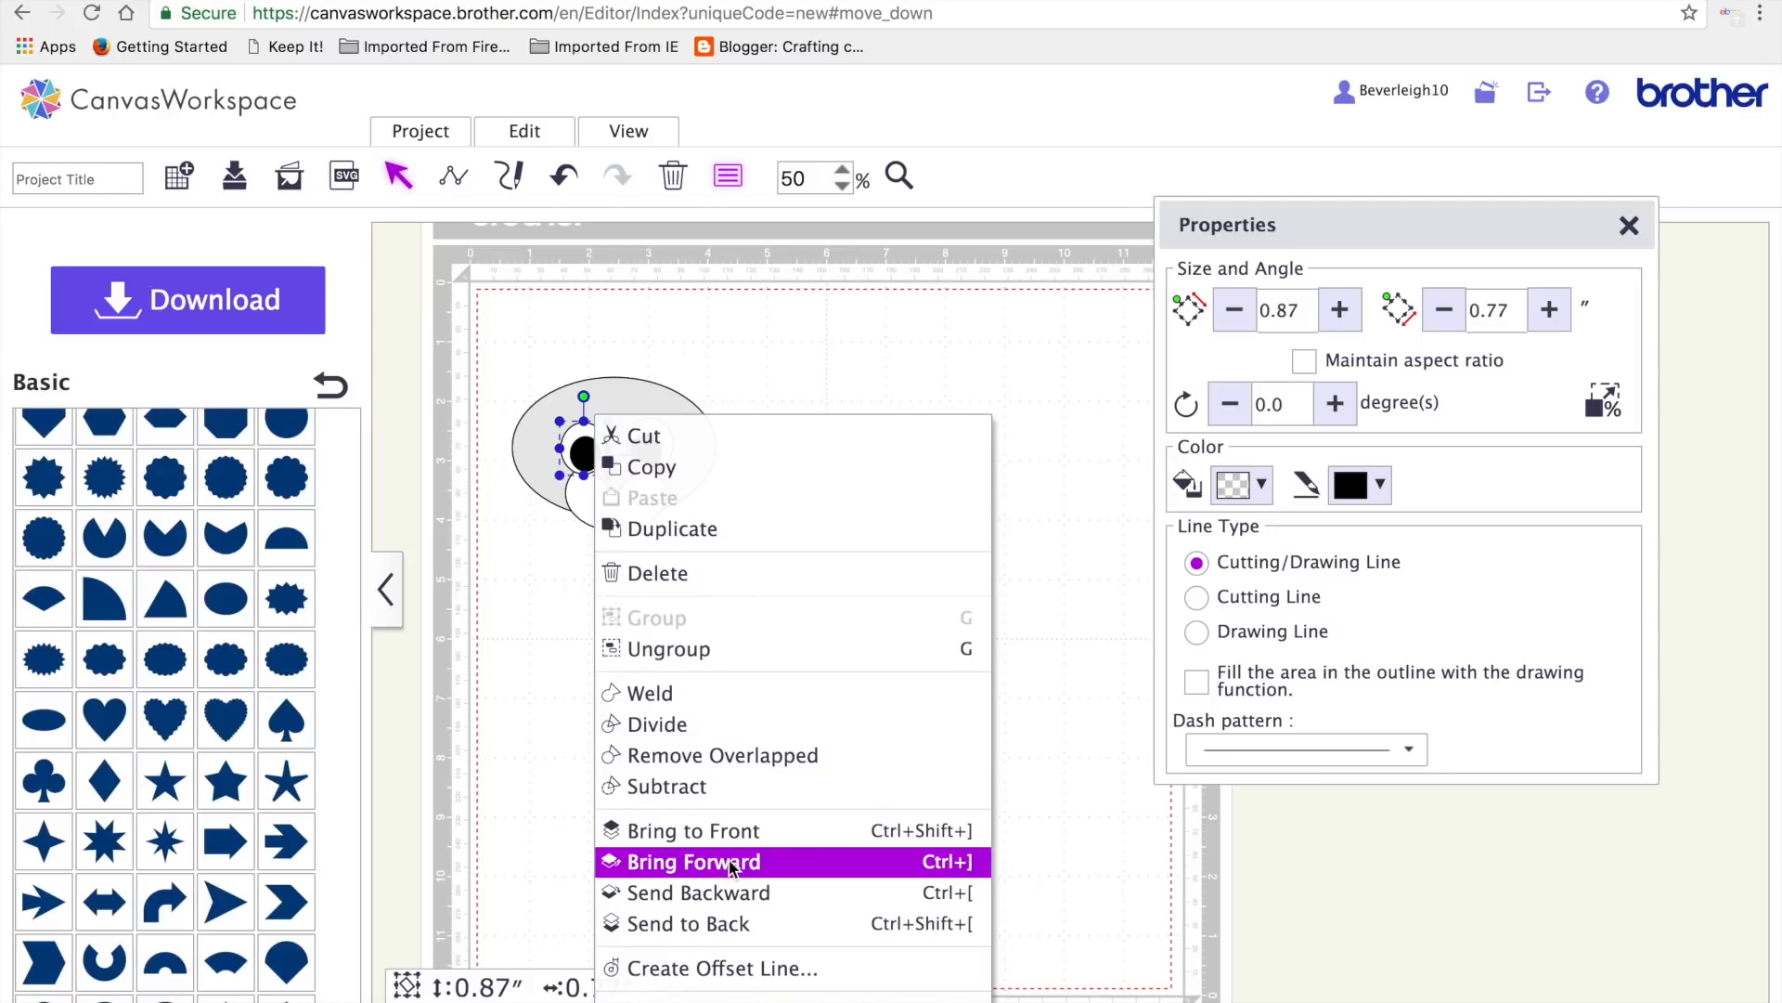
left_click(740, 923)
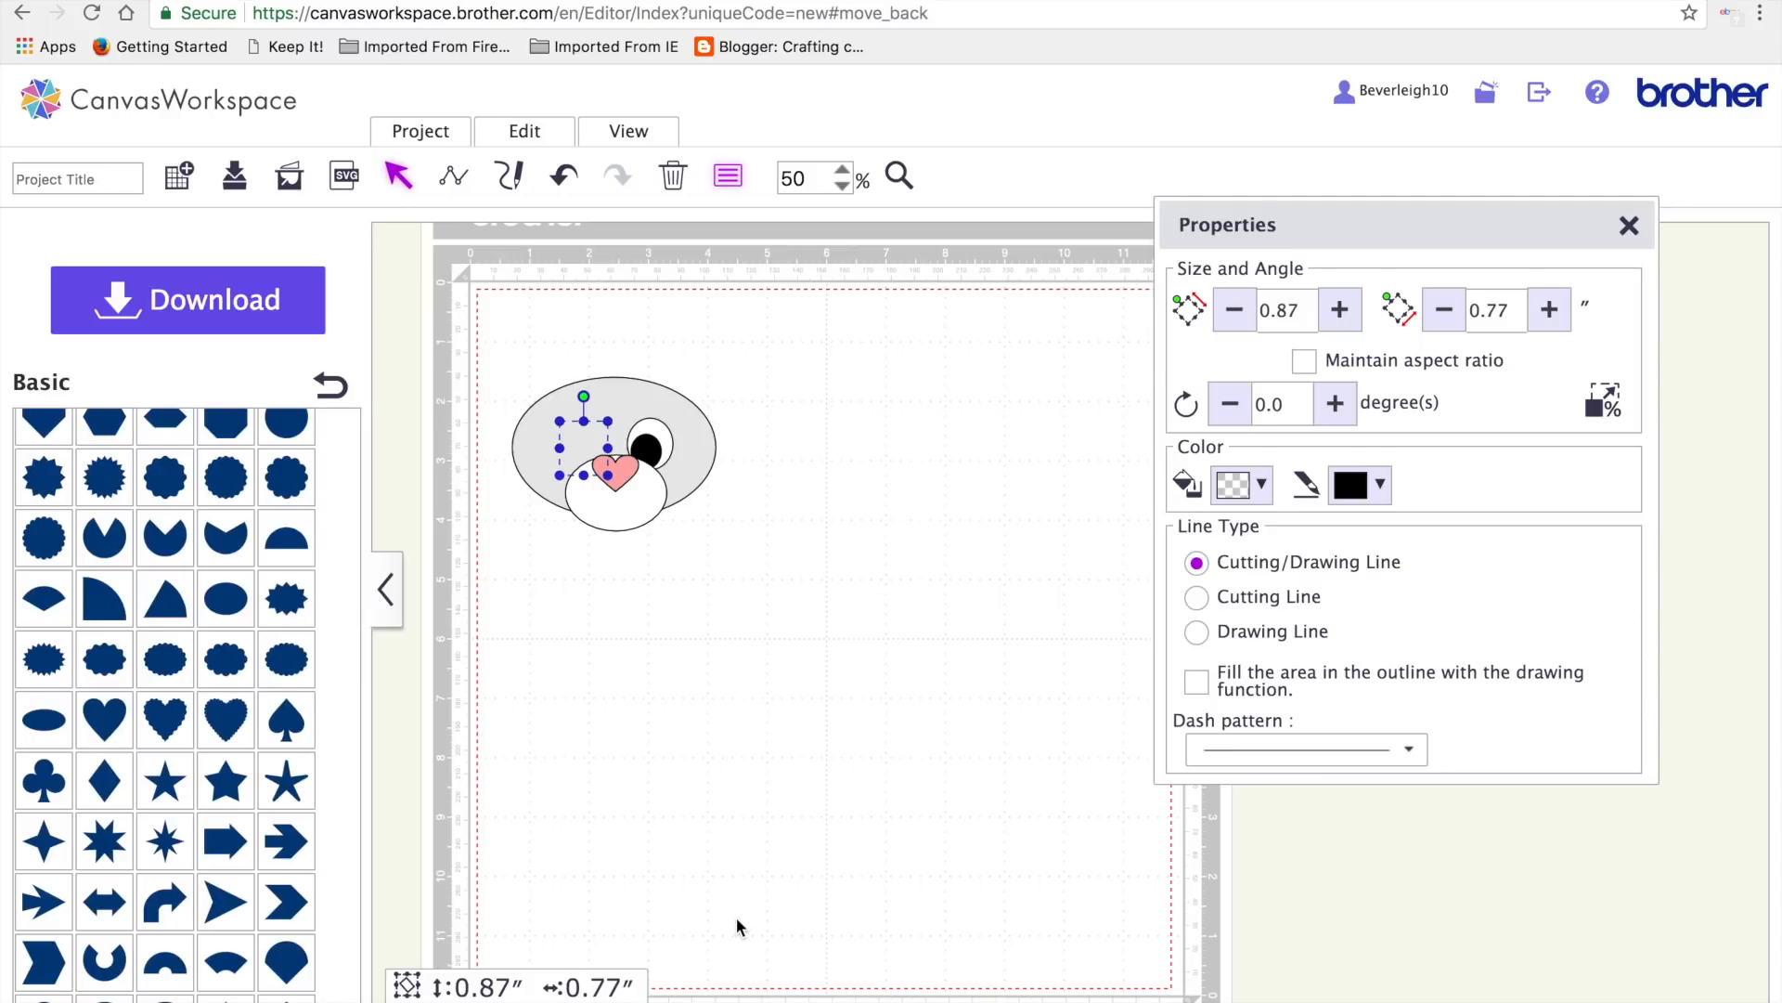
left_click(542, 139)
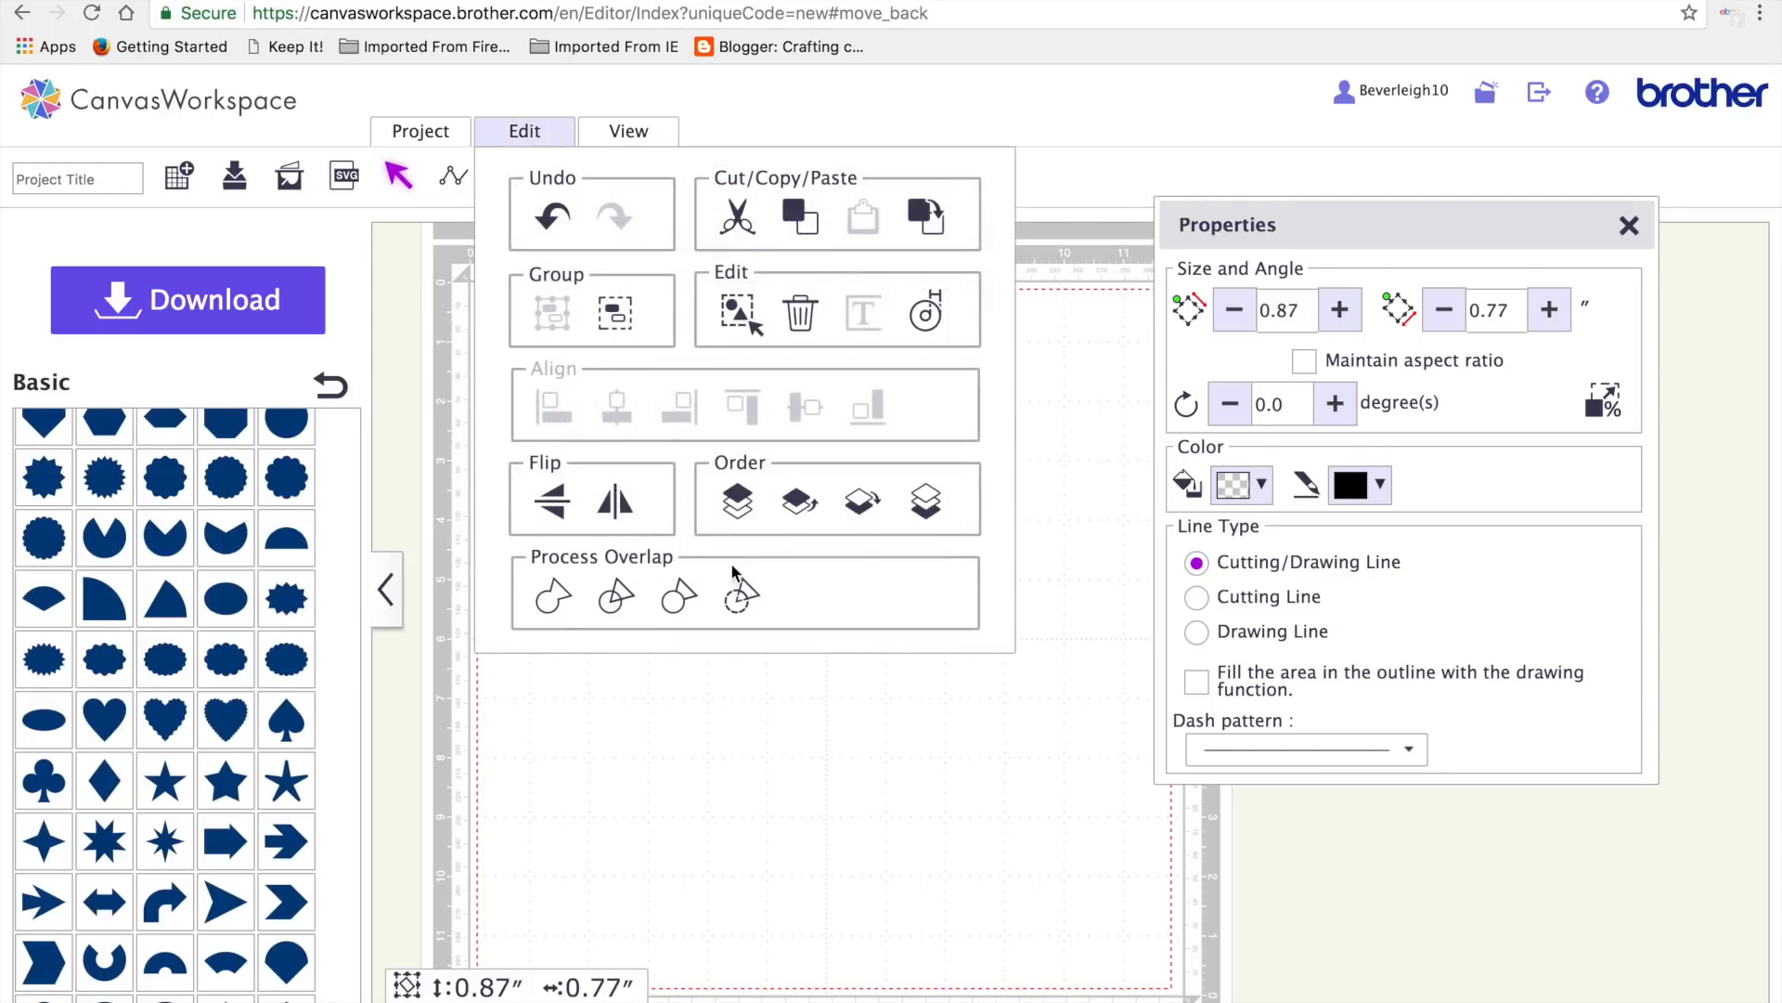
left_click(806, 506)
left_click(730, 594)
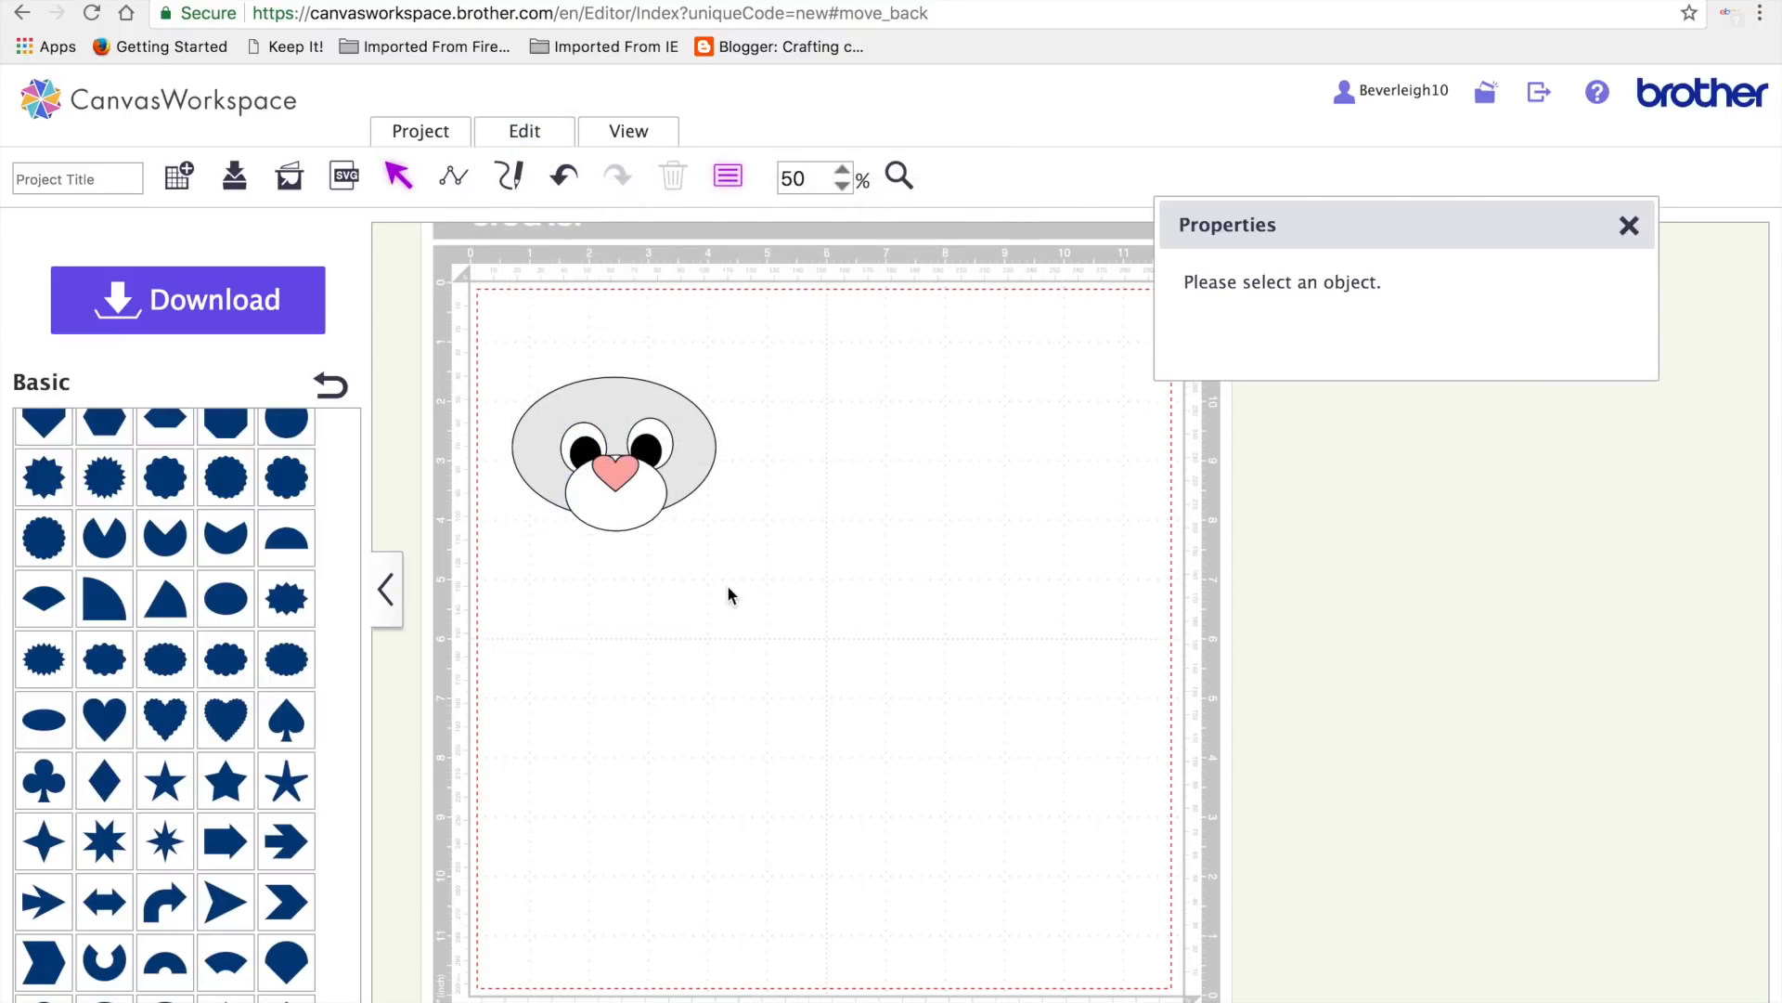
- Shift the right eye slightly toward the nose and nudge the heart nose up between the eyes
left_click(656, 449)
left_click_drag(656, 447, 651, 457)
left_click(785, 620)
left_click(616, 465)
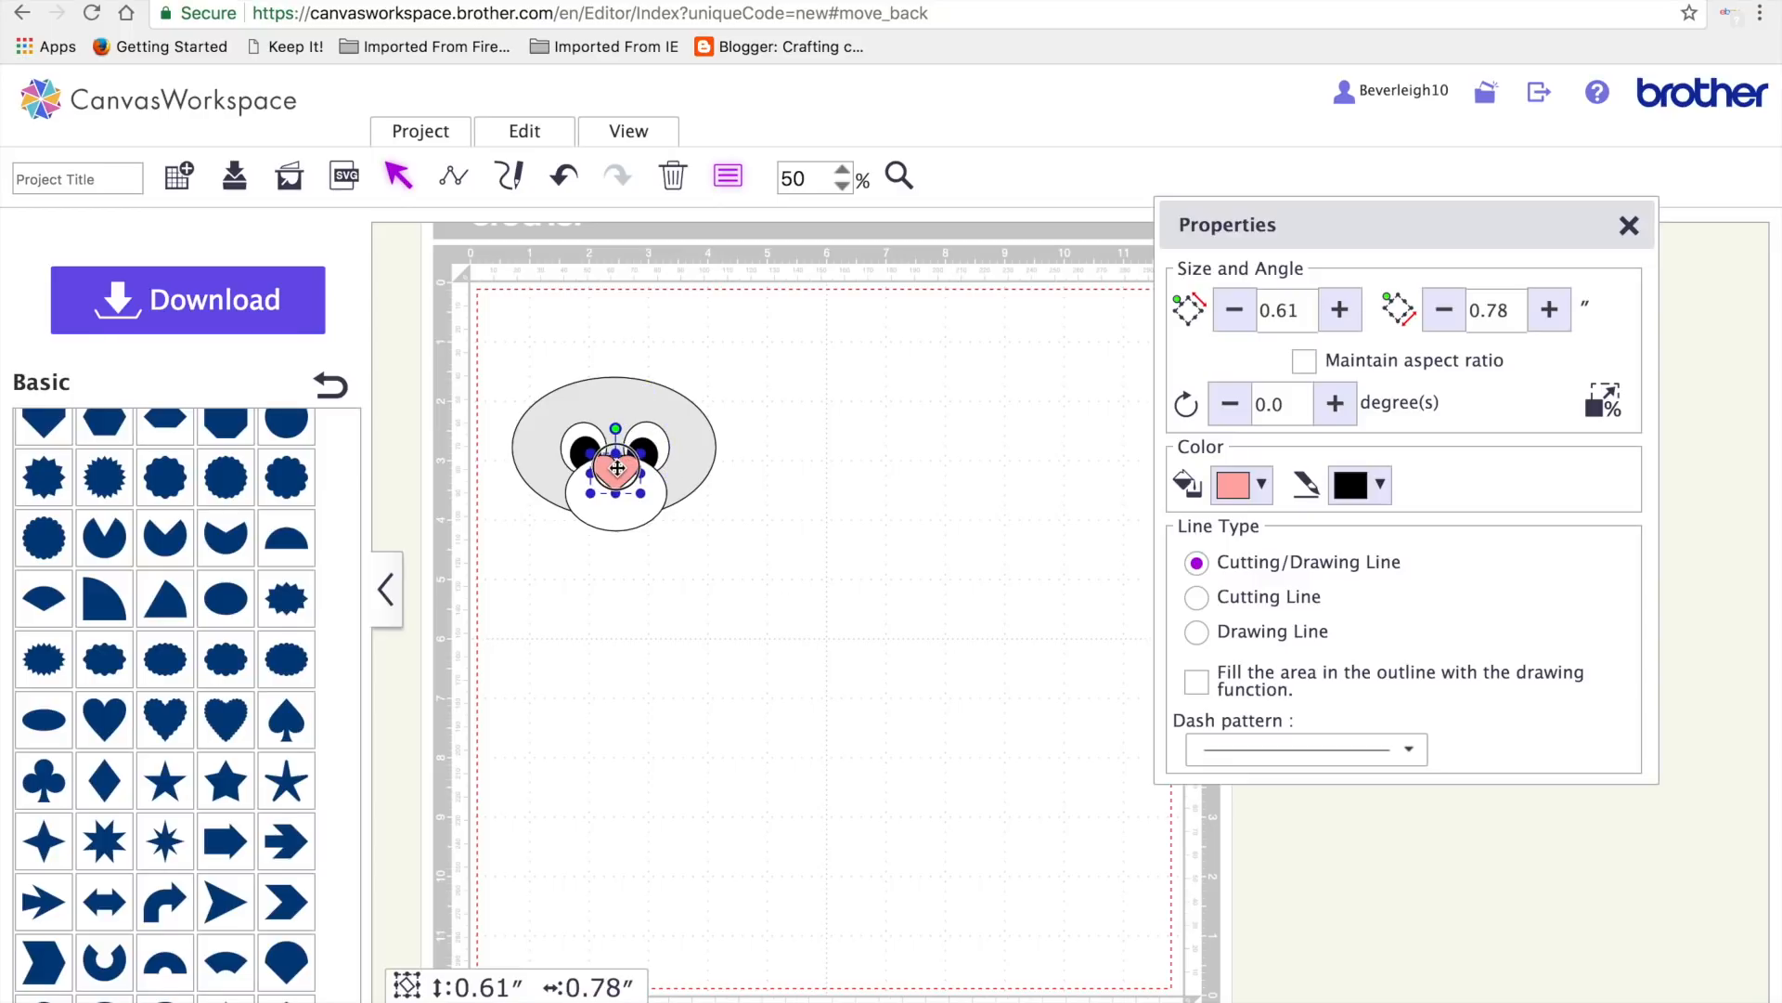
left_click(836, 558)
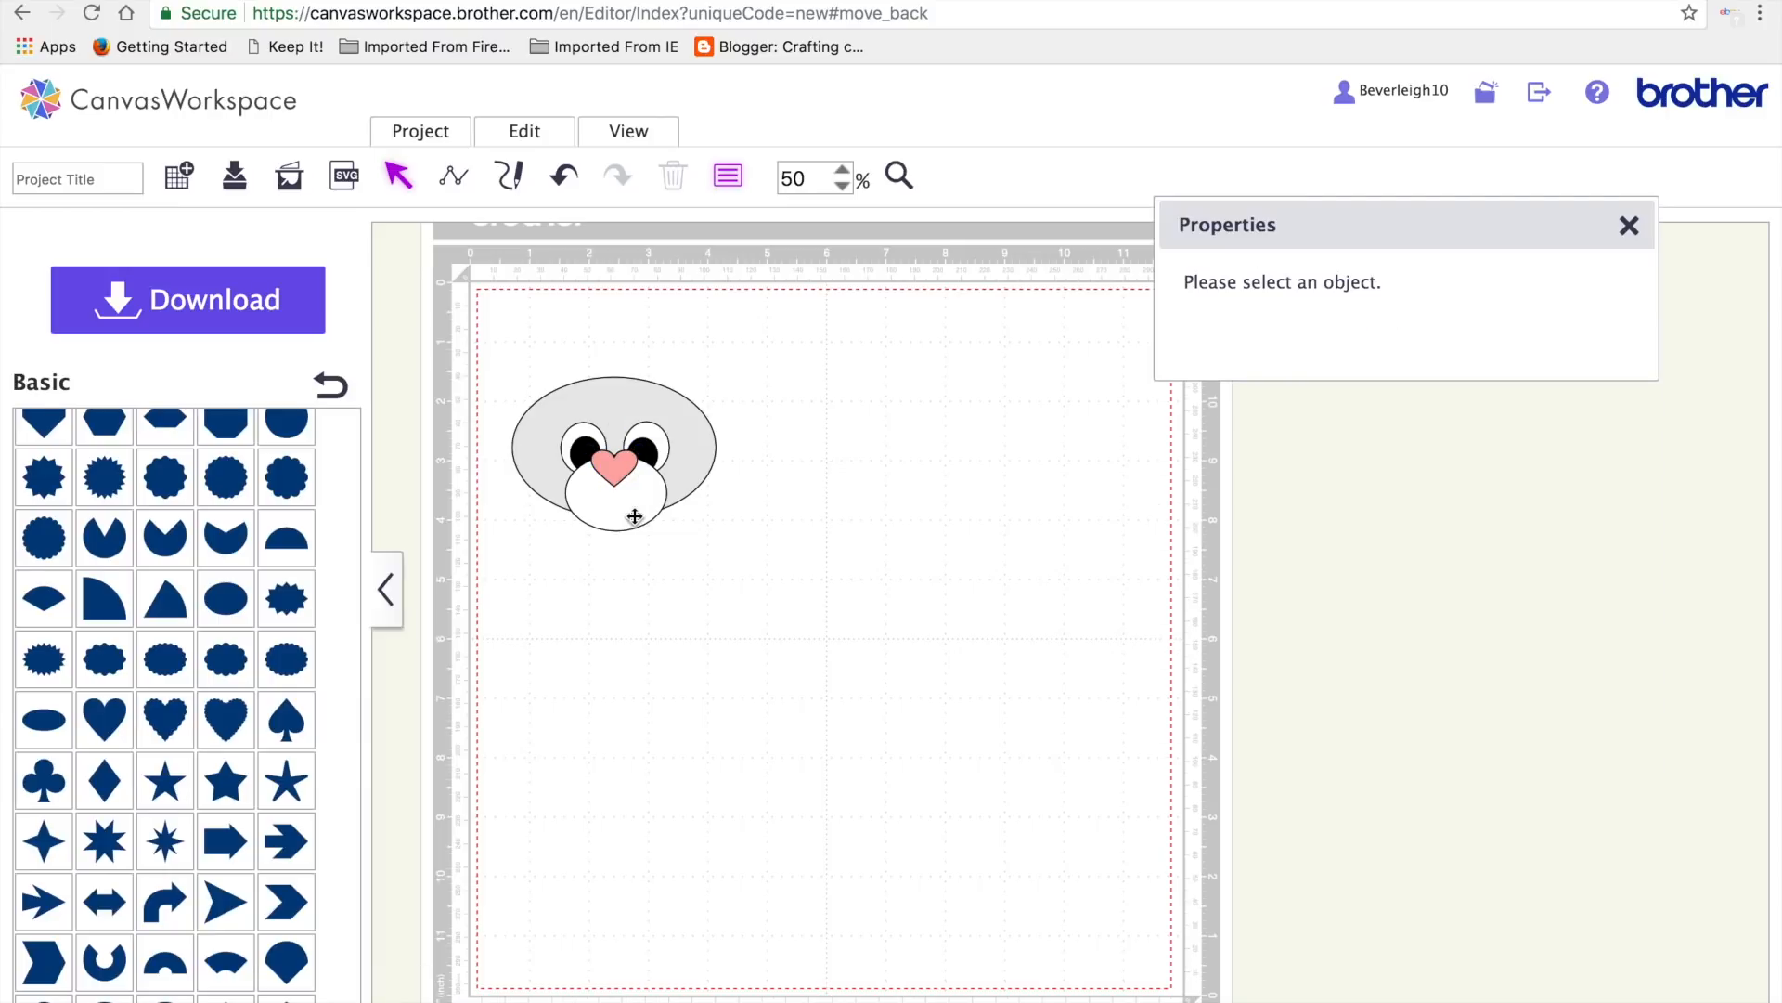
left_click(619, 480)
left_click(982, 748)
- Add a teardrop from the basic shapes beside the face and set its size to 1.21 inches high by 0.83 inches wide
scroll(176, 799, "down", 3)
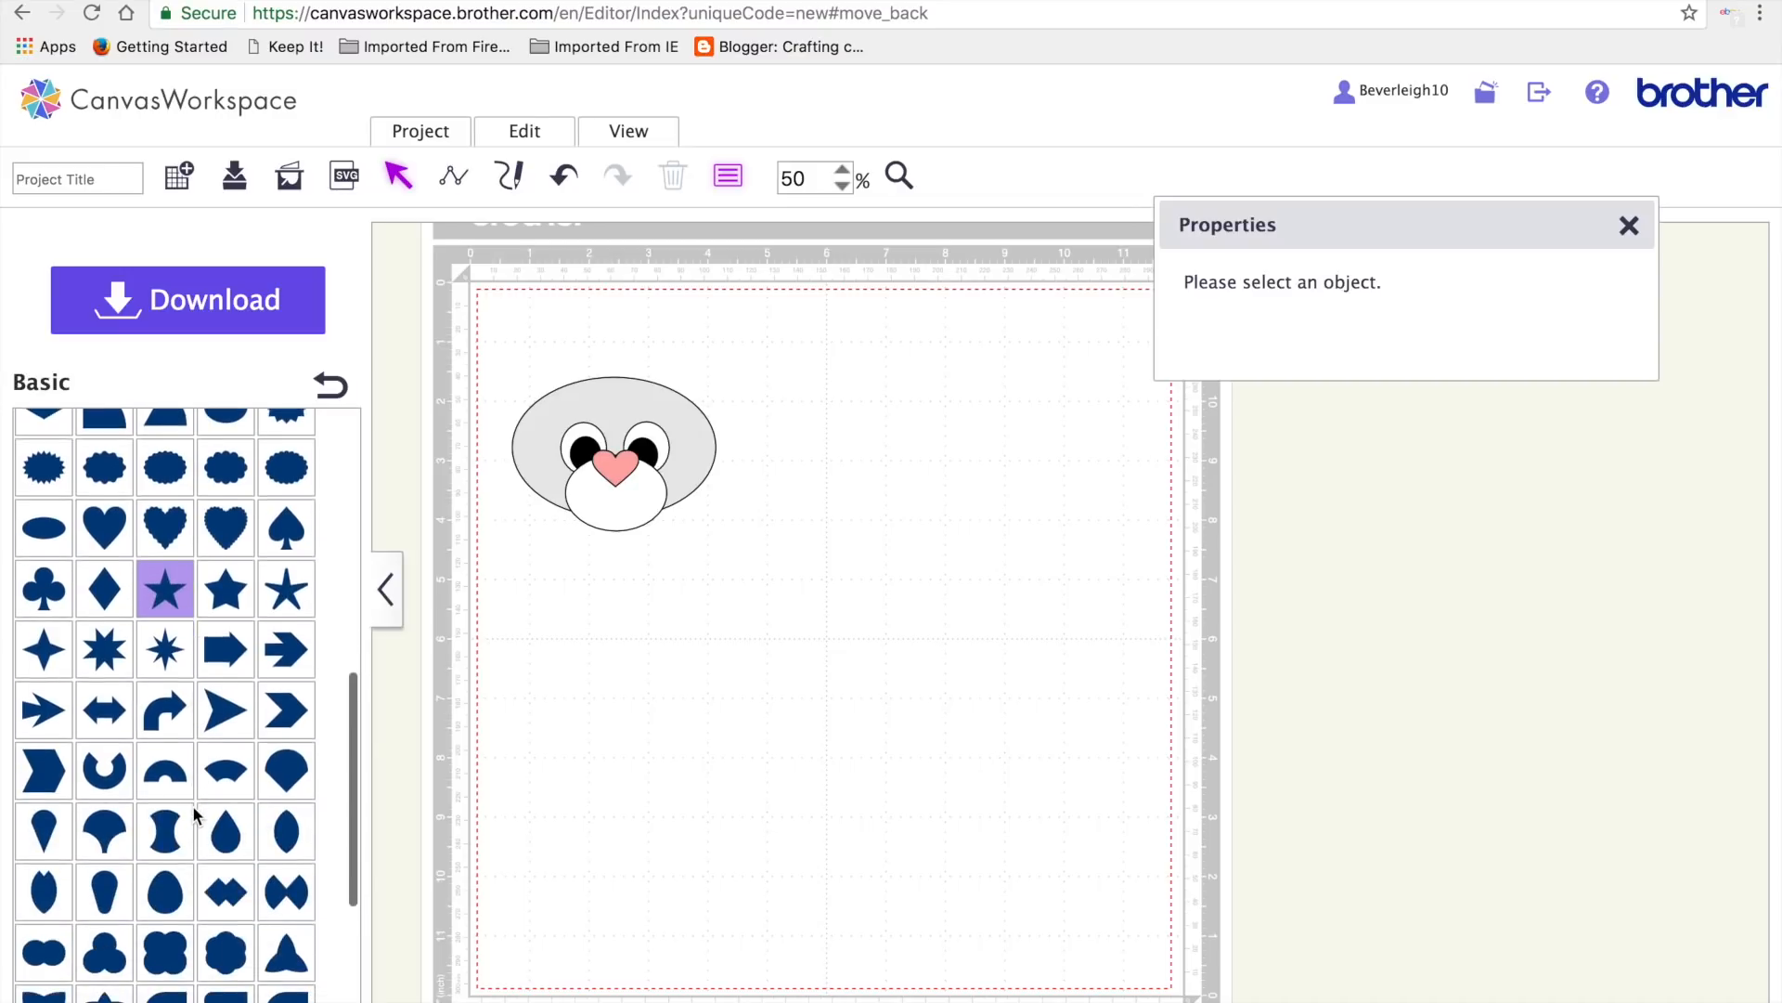
scroll(192, 805, "down", 3)
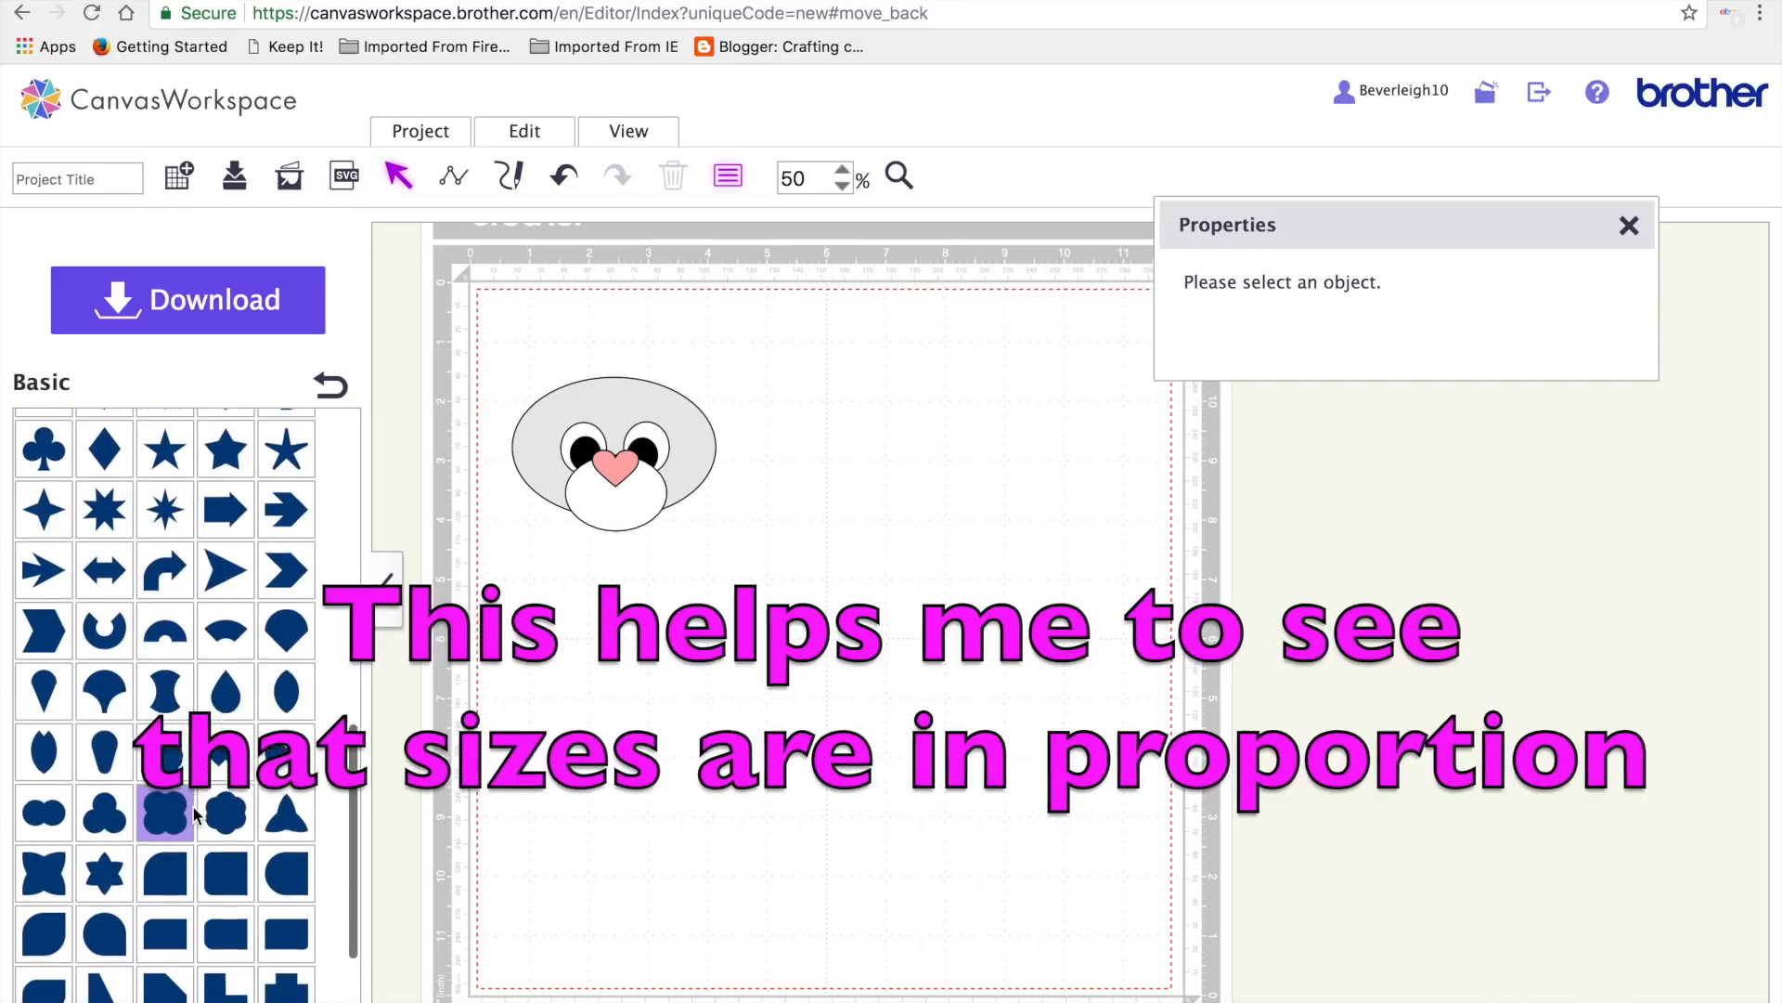
scroll(193, 804, "down", 1)
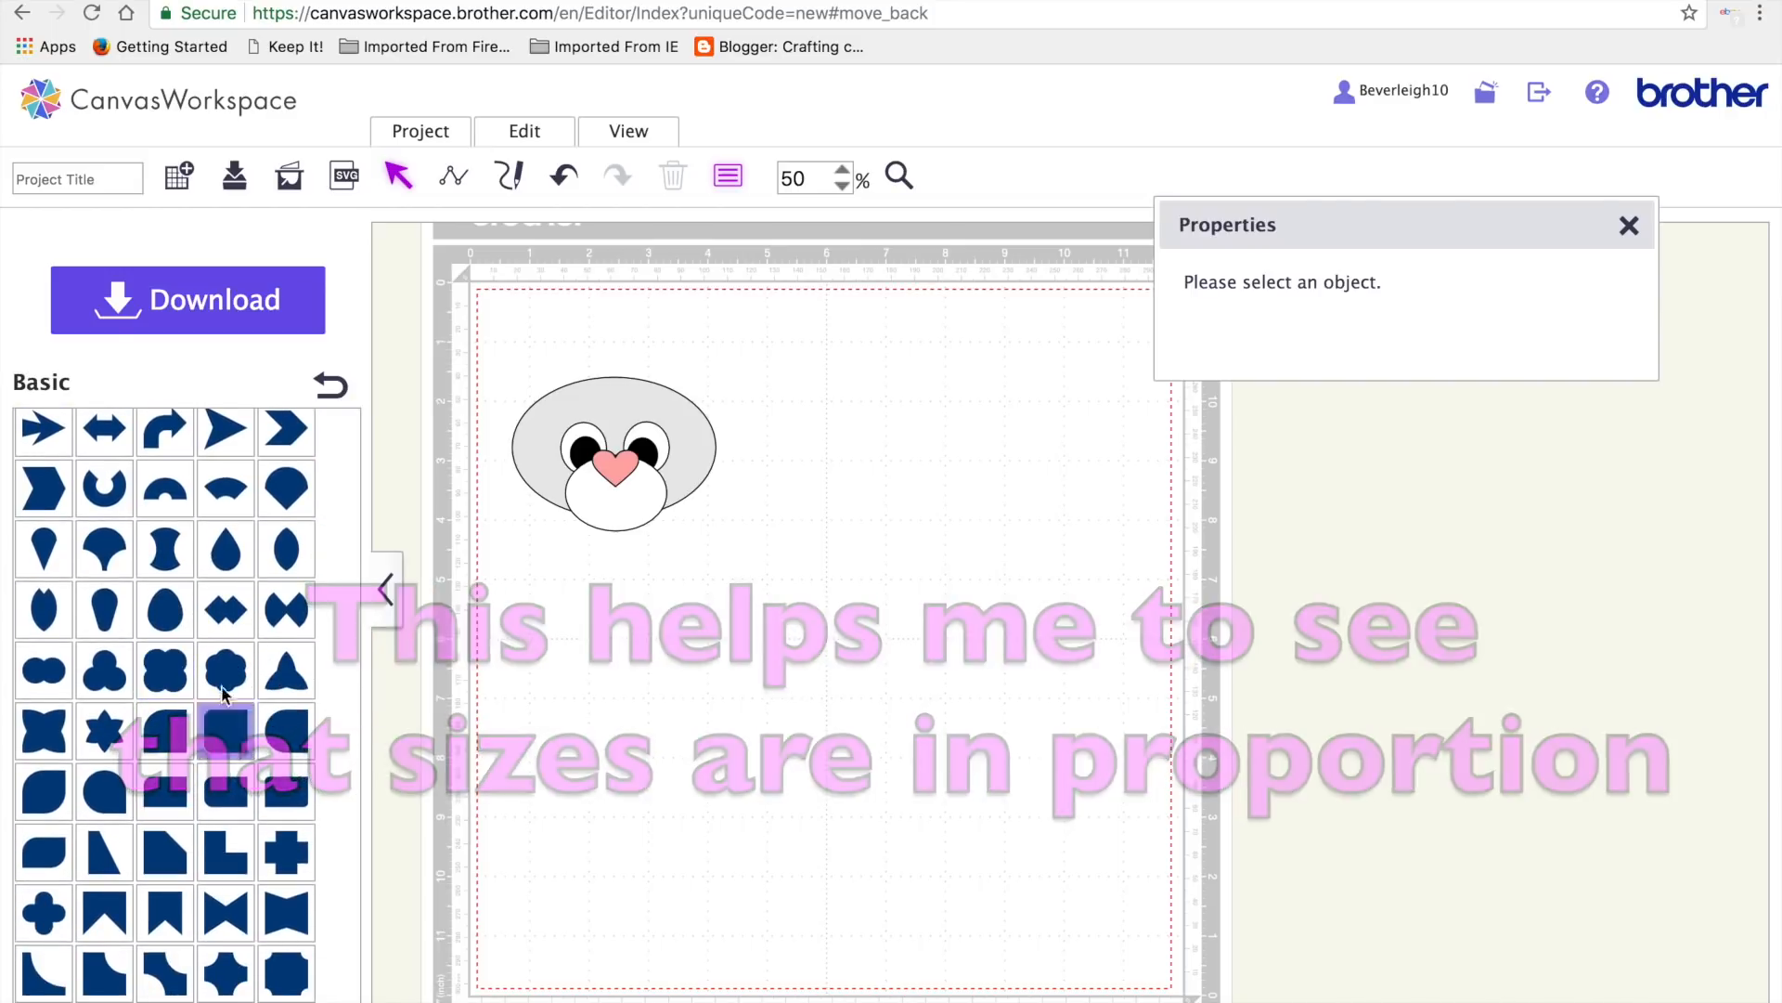
left_click(223, 557)
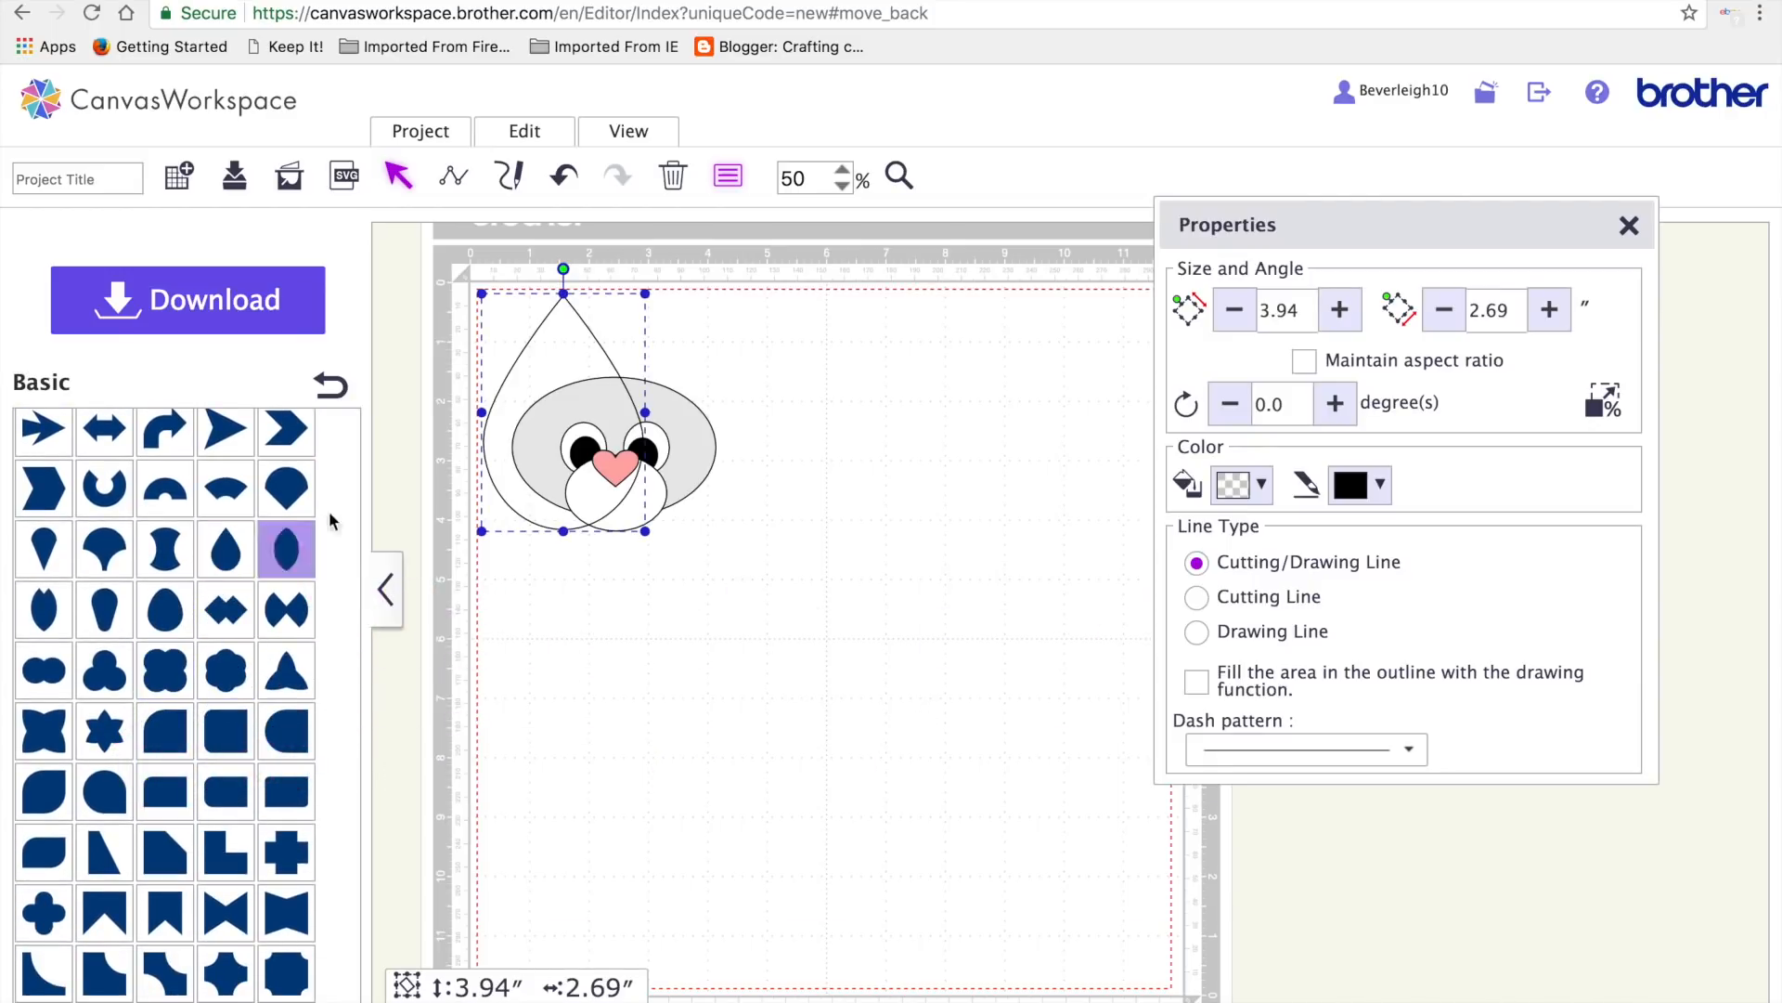
left_click_drag(569, 346, 914, 453)
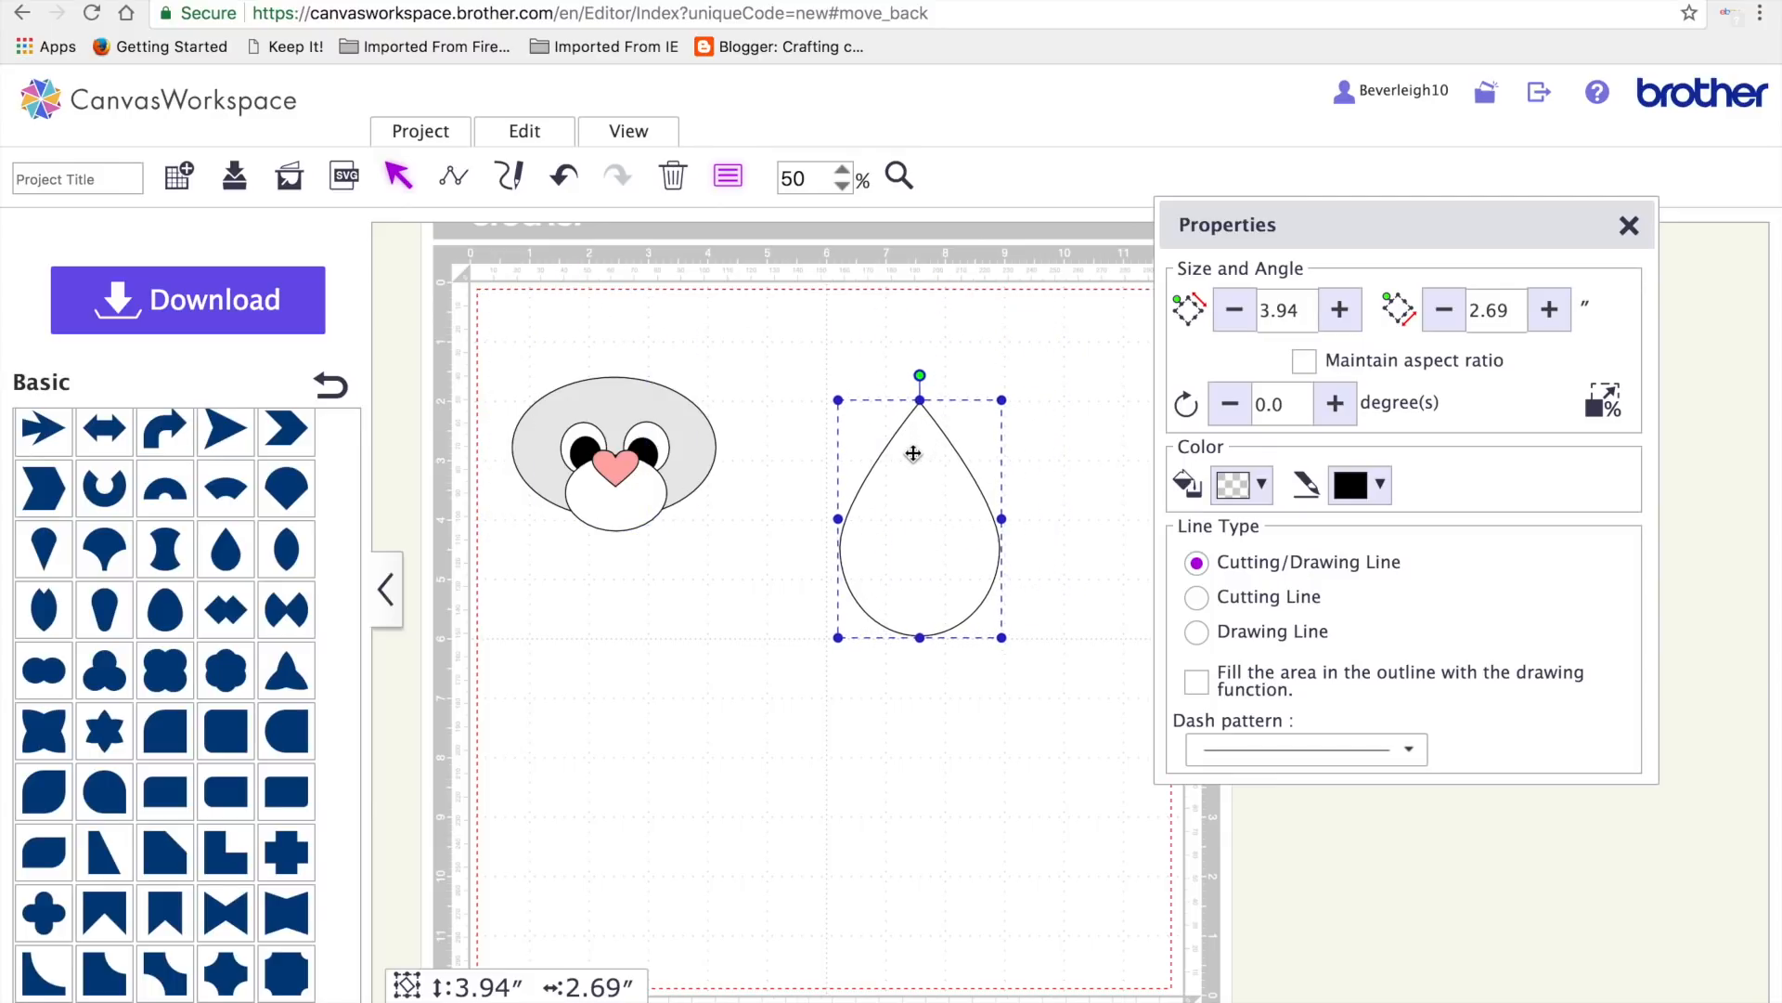
left_click(1299, 309)
key("BackSpace")
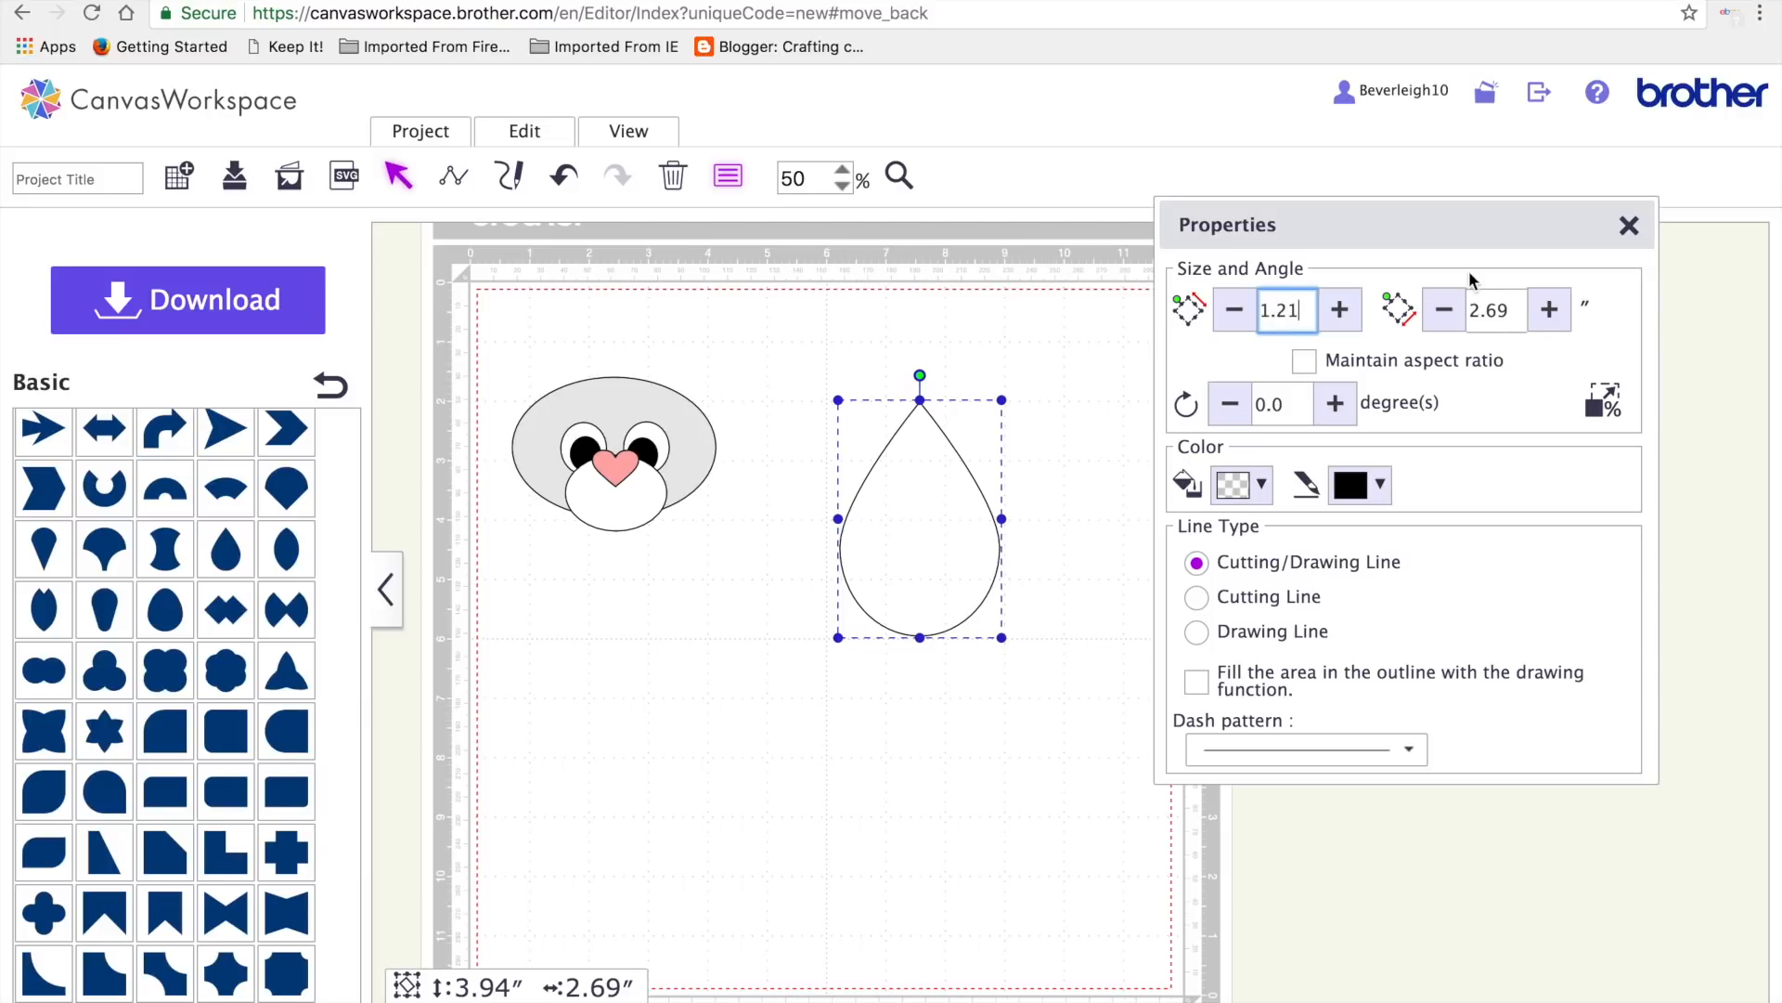
left_click(1514, 307)
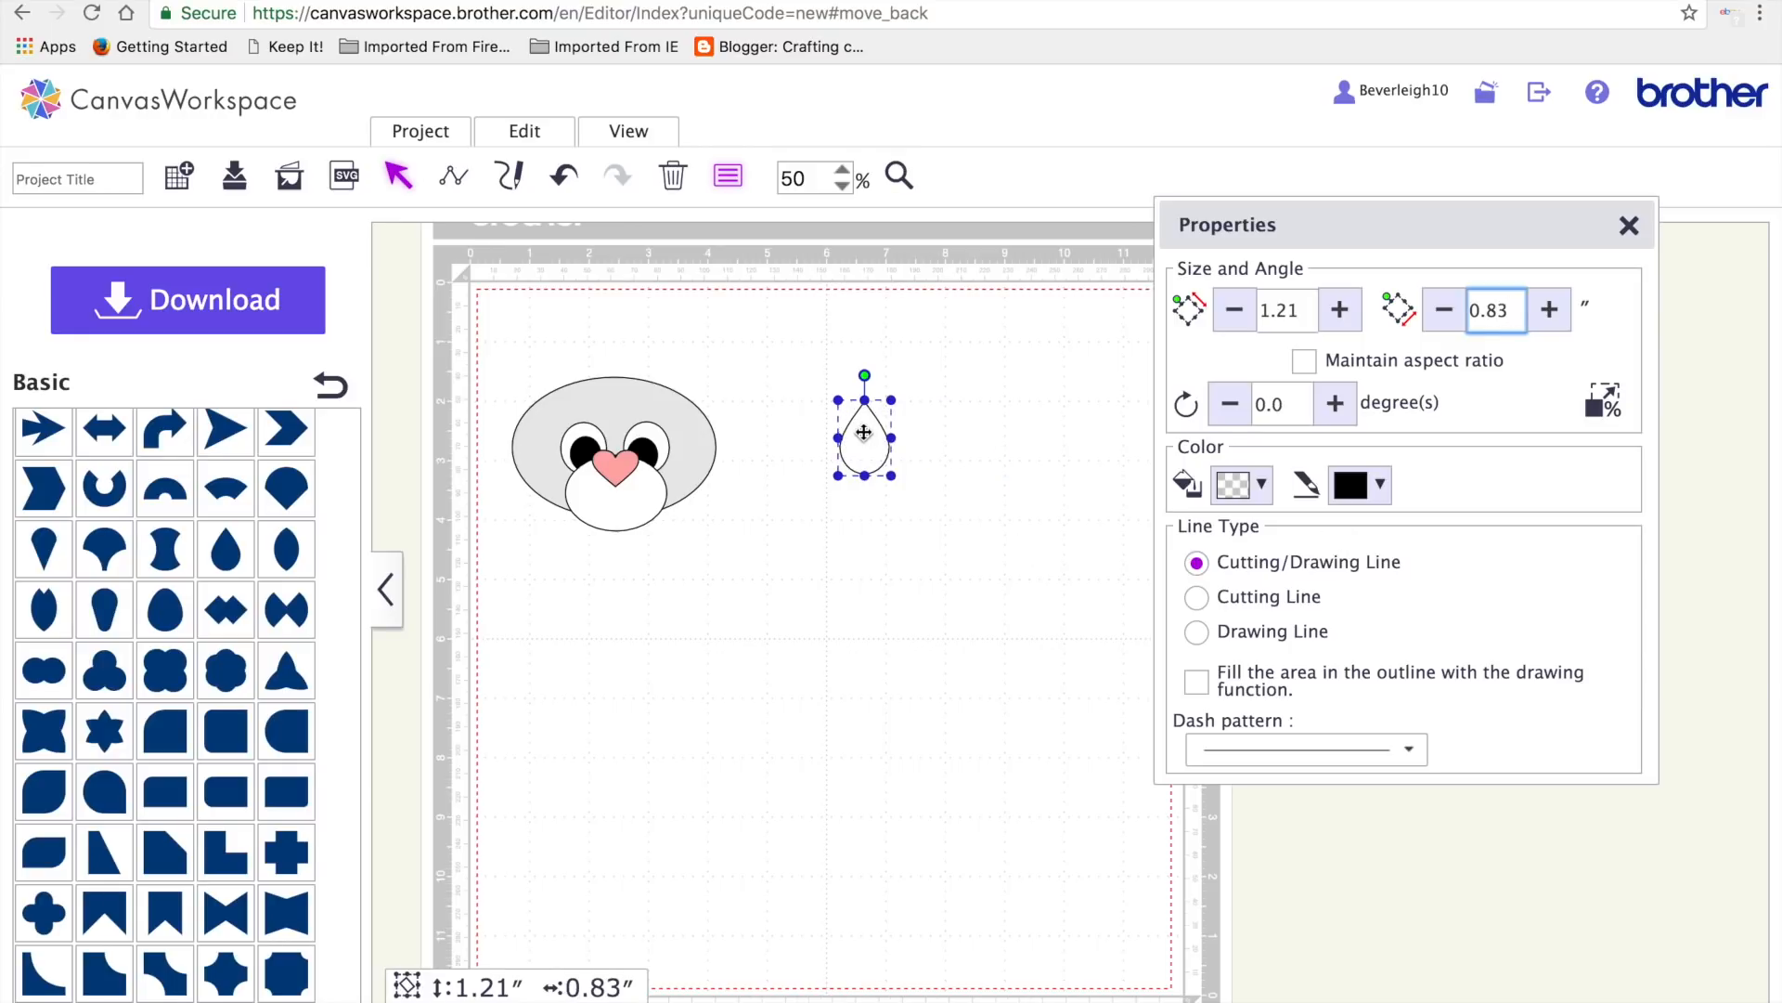
- Fill the teardrop with the same light pink as the nose
left_click(1242, 483)
left_click(1451, 536)
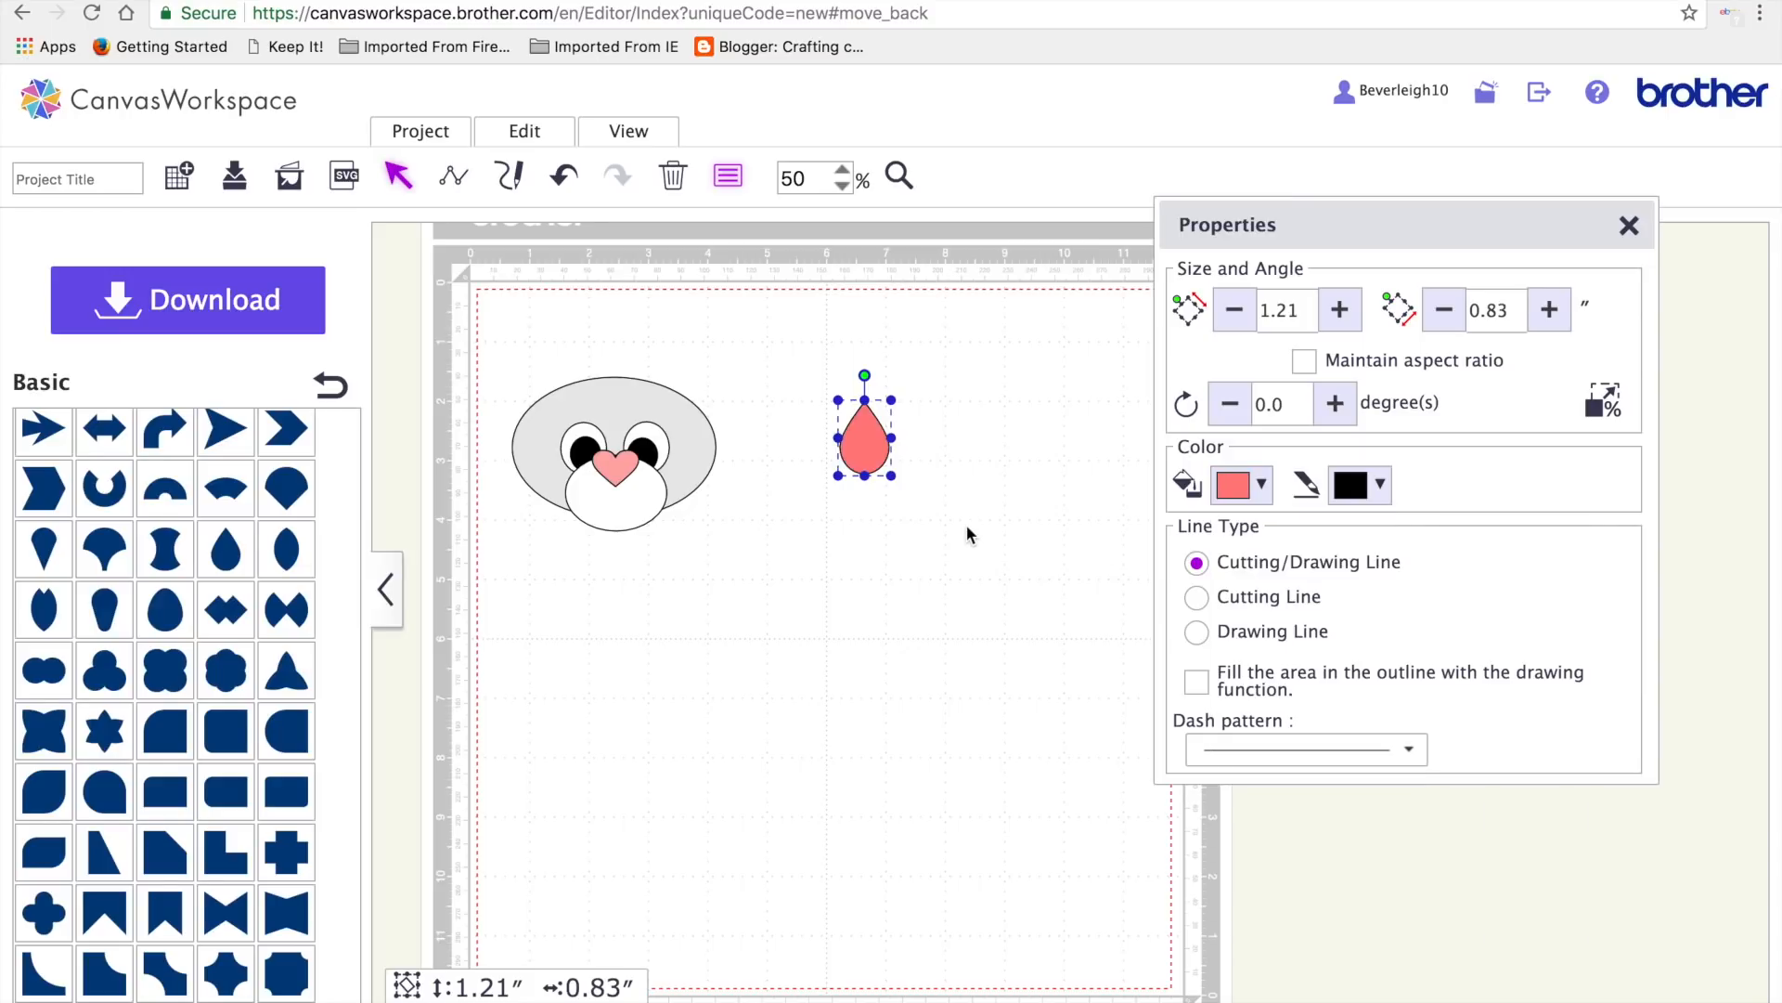
left_click(1260, 483)
left_click(1480, 563)
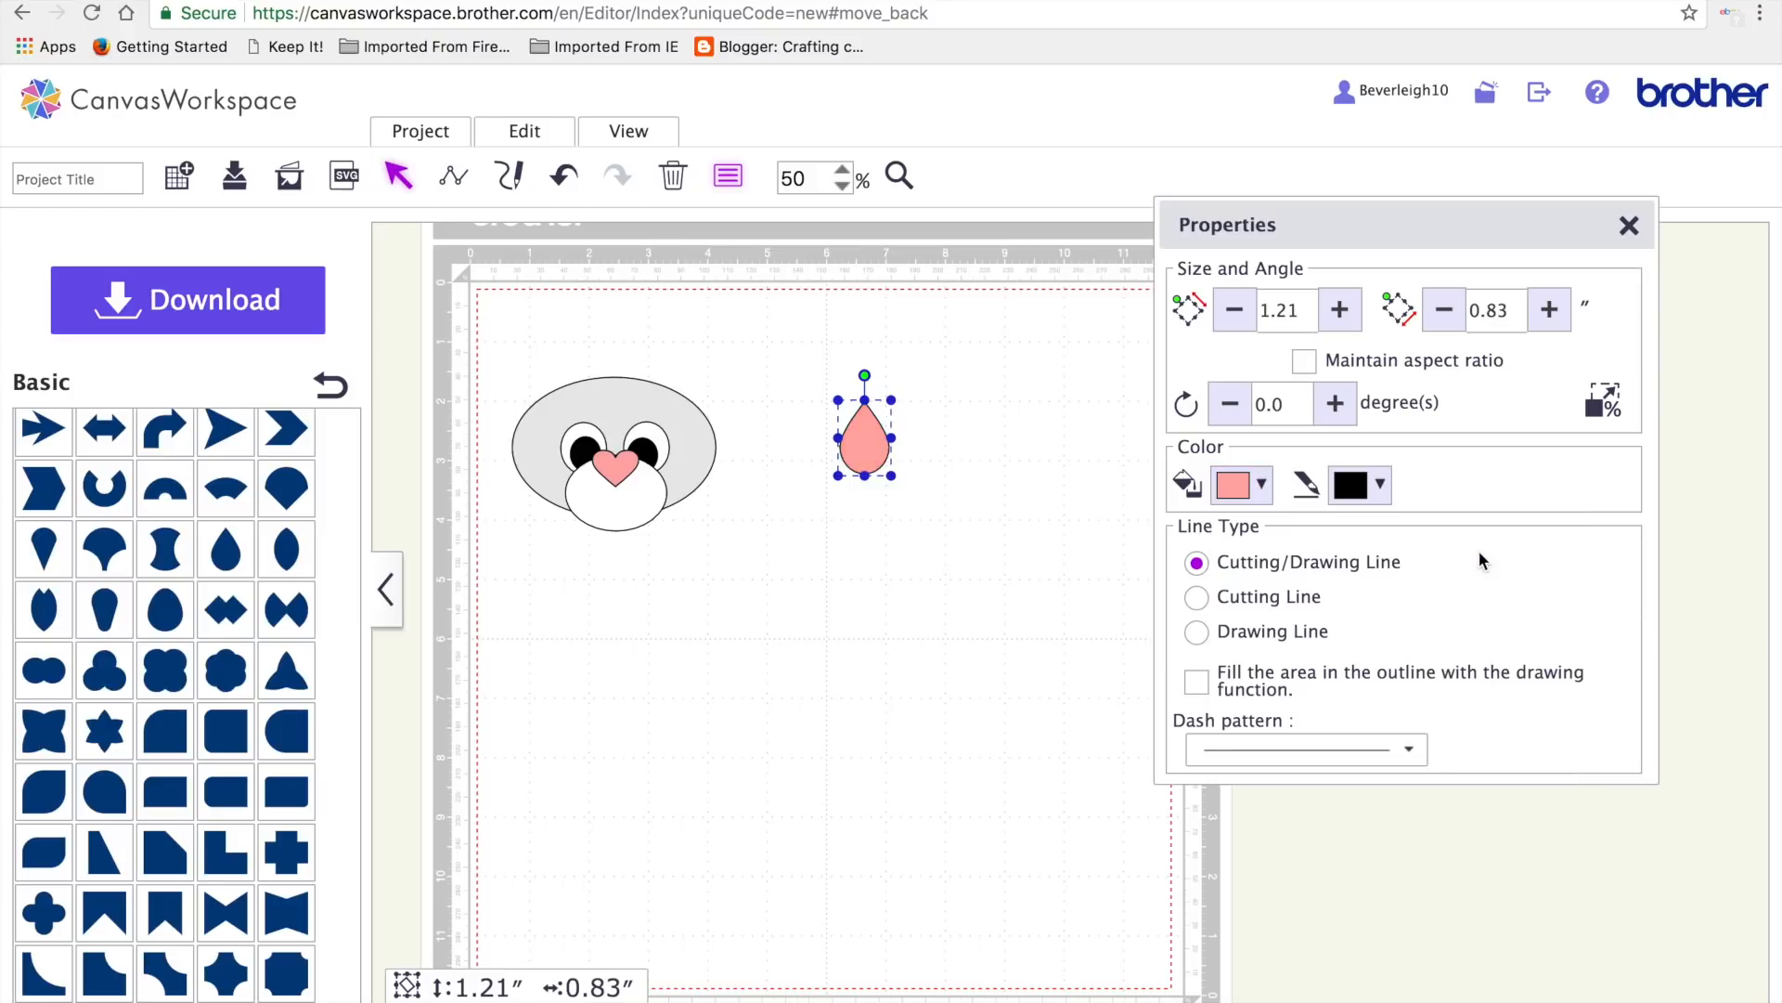
- Make two separate copies of the pink teardrop and fill the lowest one with black
key("ctrl+c")
key("ctrl+v")
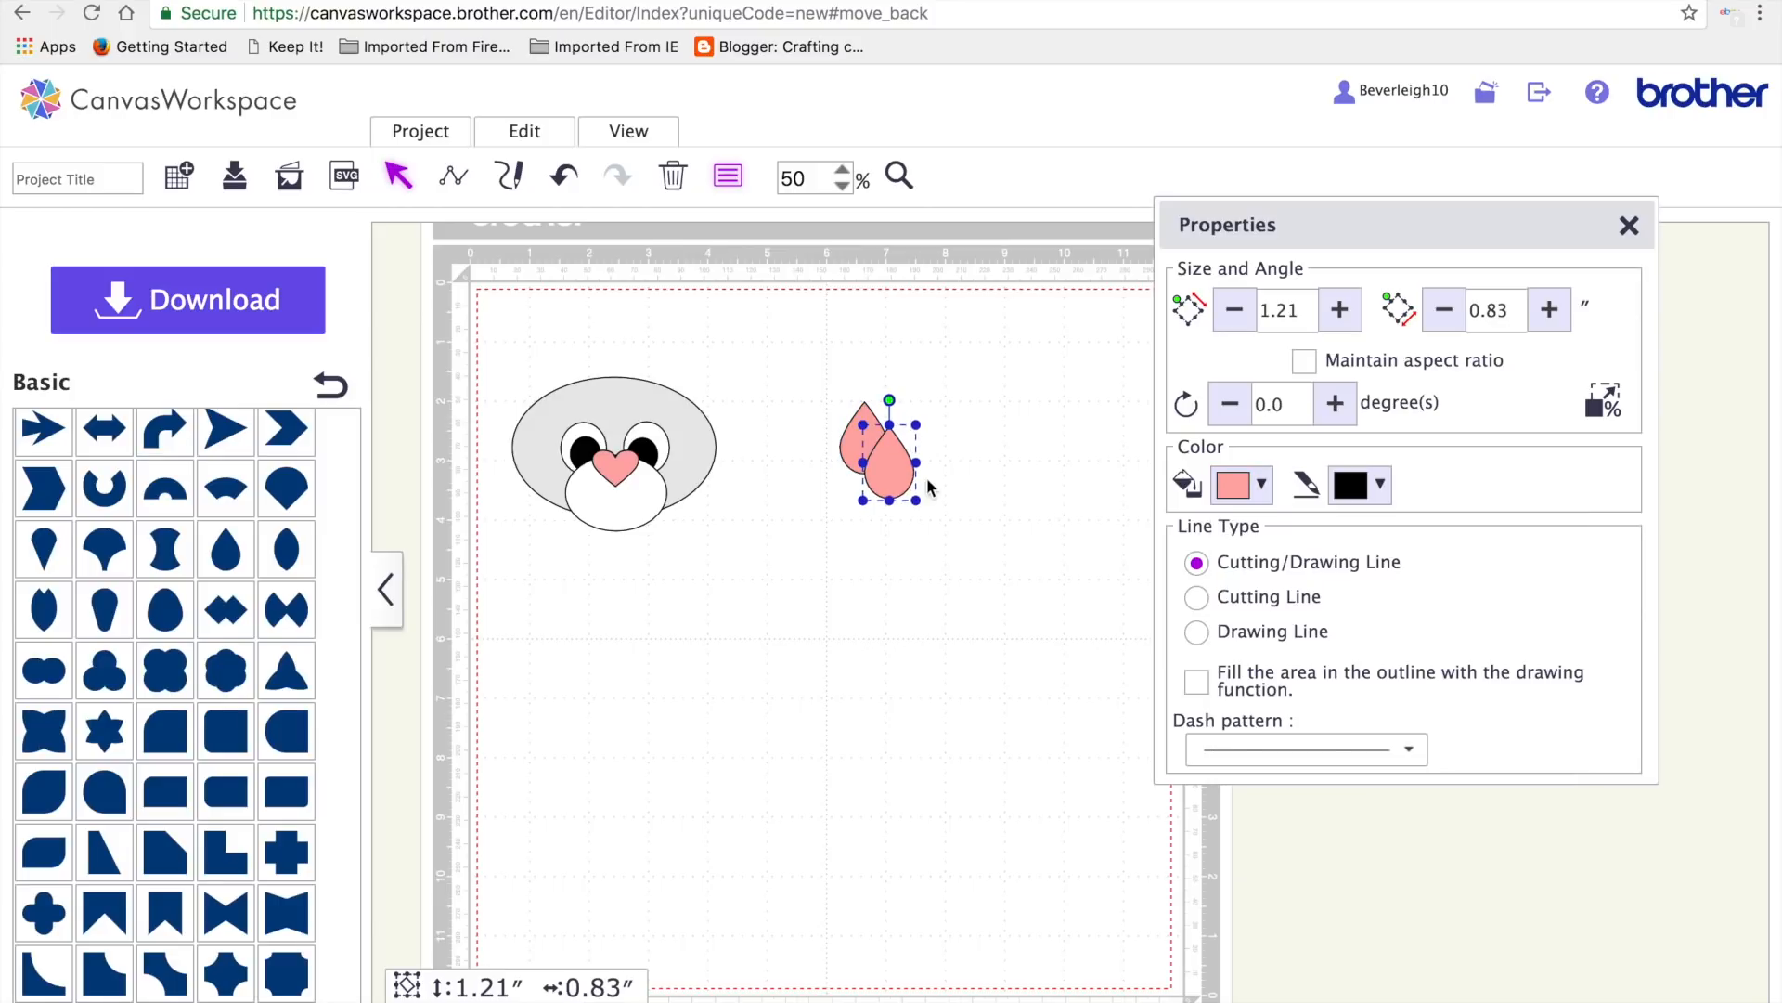
left_click_drag(893, 460, 961, 574)
key("ctrl+v")
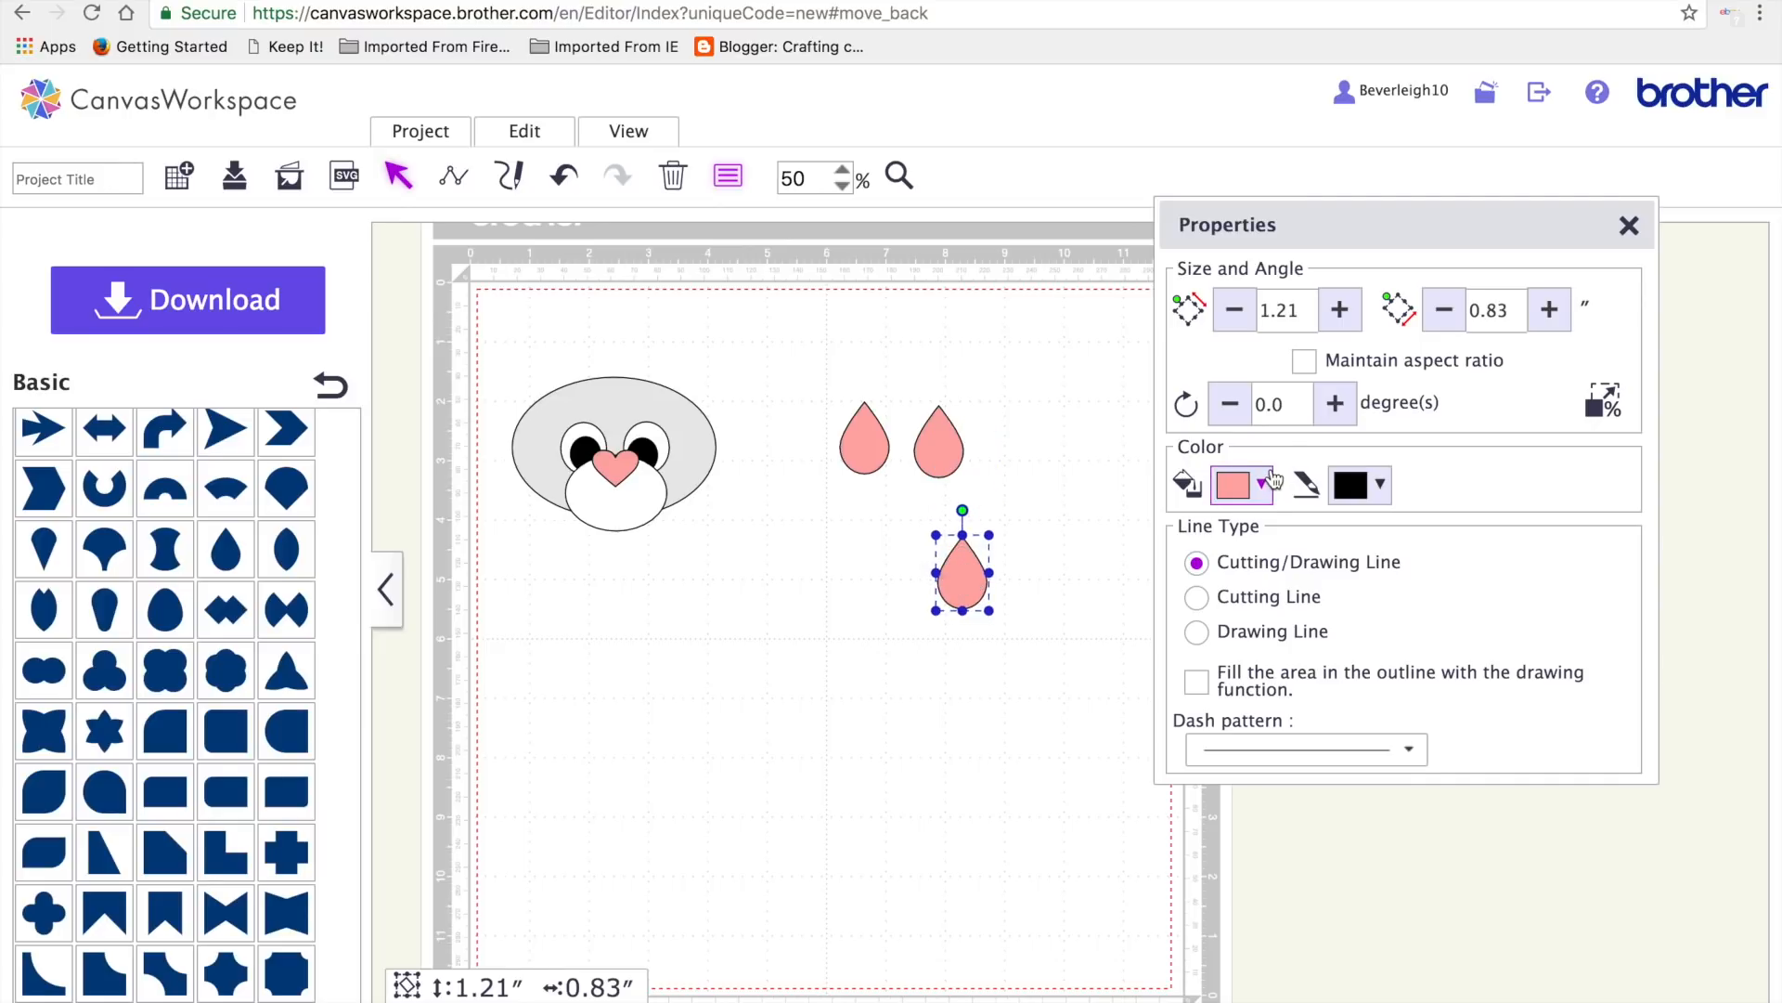
left_click(1277, 479)
left_click(1310, 533)
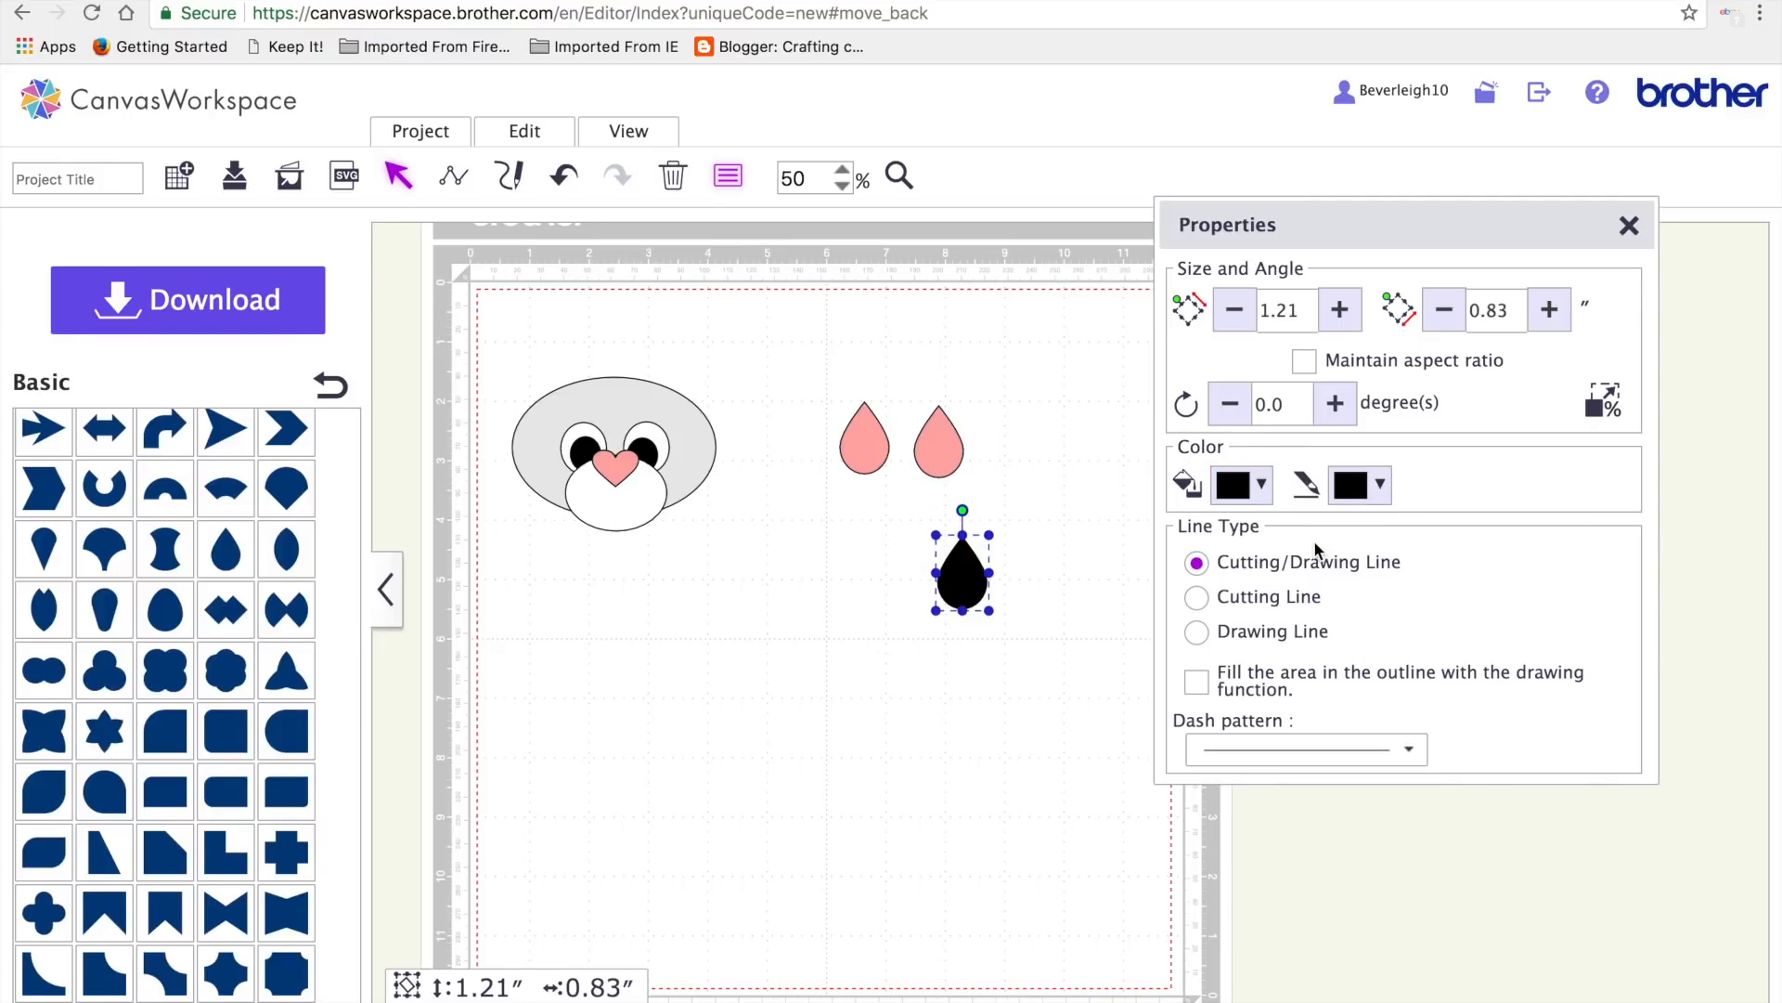
- Duplicate the black teardrop, layer one over each pink teardrop, and place the pairs on top of the head as ears
key("ctrl+v")
left_click_drag(986, 585, 884, 450)
left_click_drag(966, 577, 947, 458)
left_click_drag(816, 364, 948, 539)
left_click_drag(853, 435, 688, 373)
left_click(758, 358)
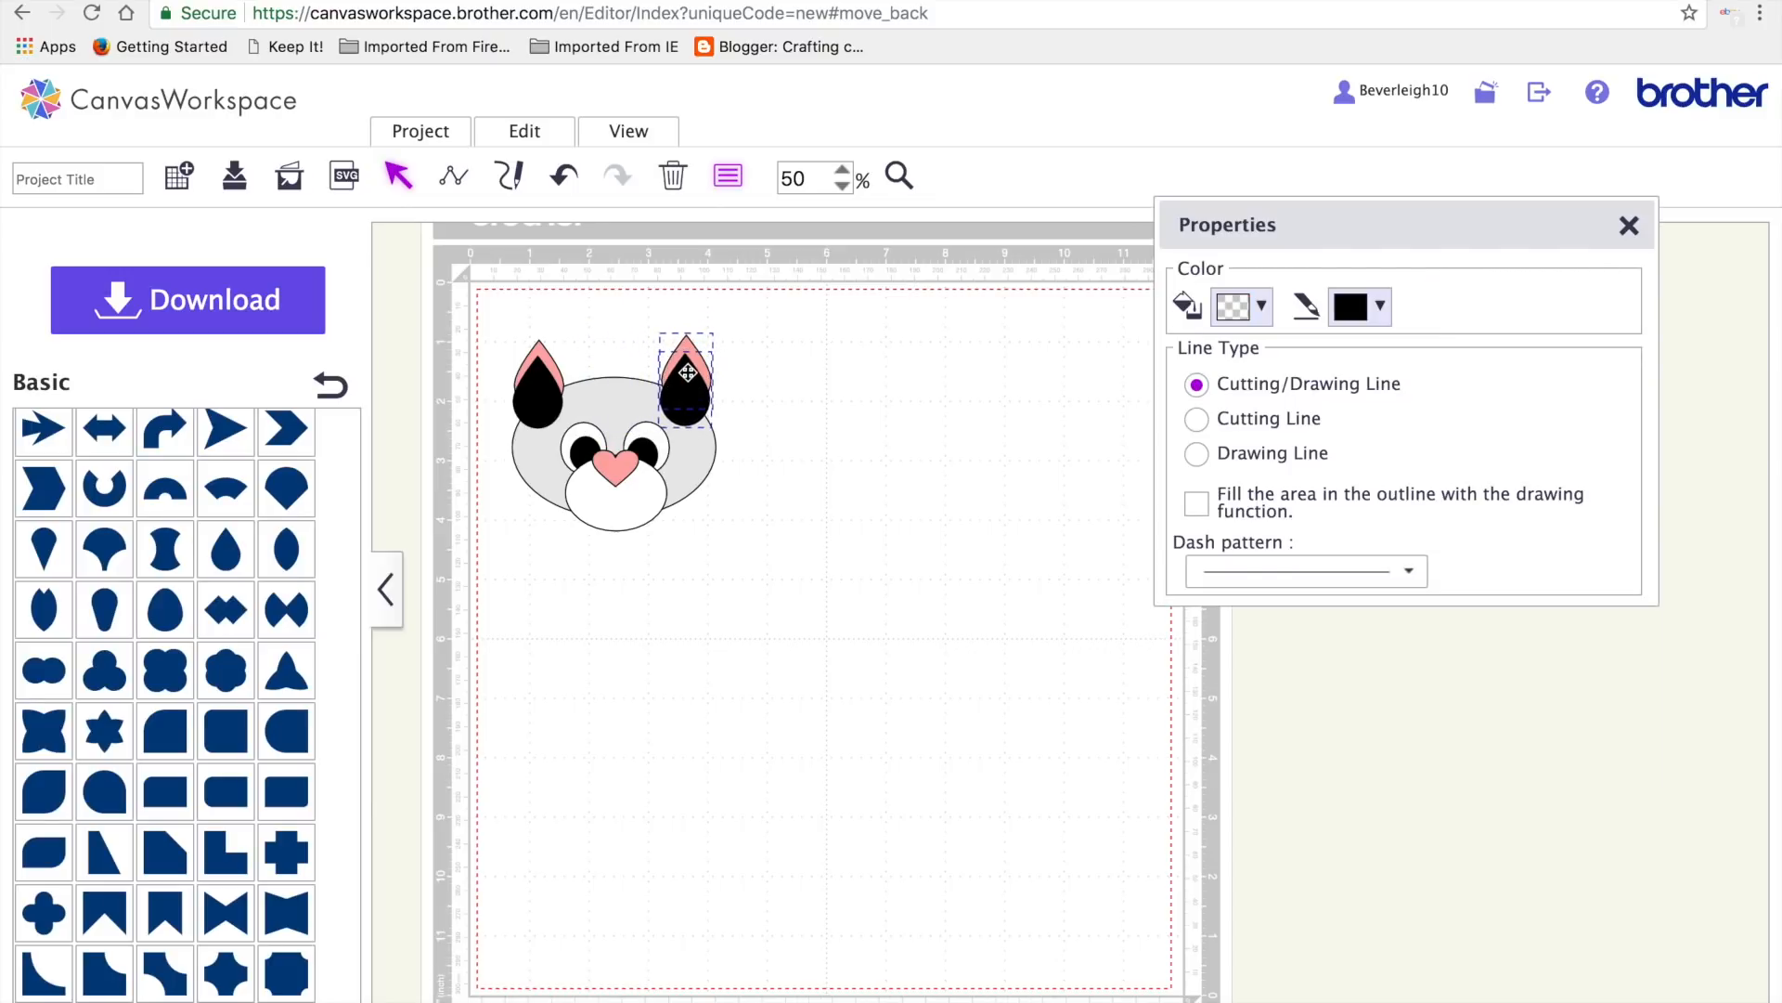
left_click(542, 371)
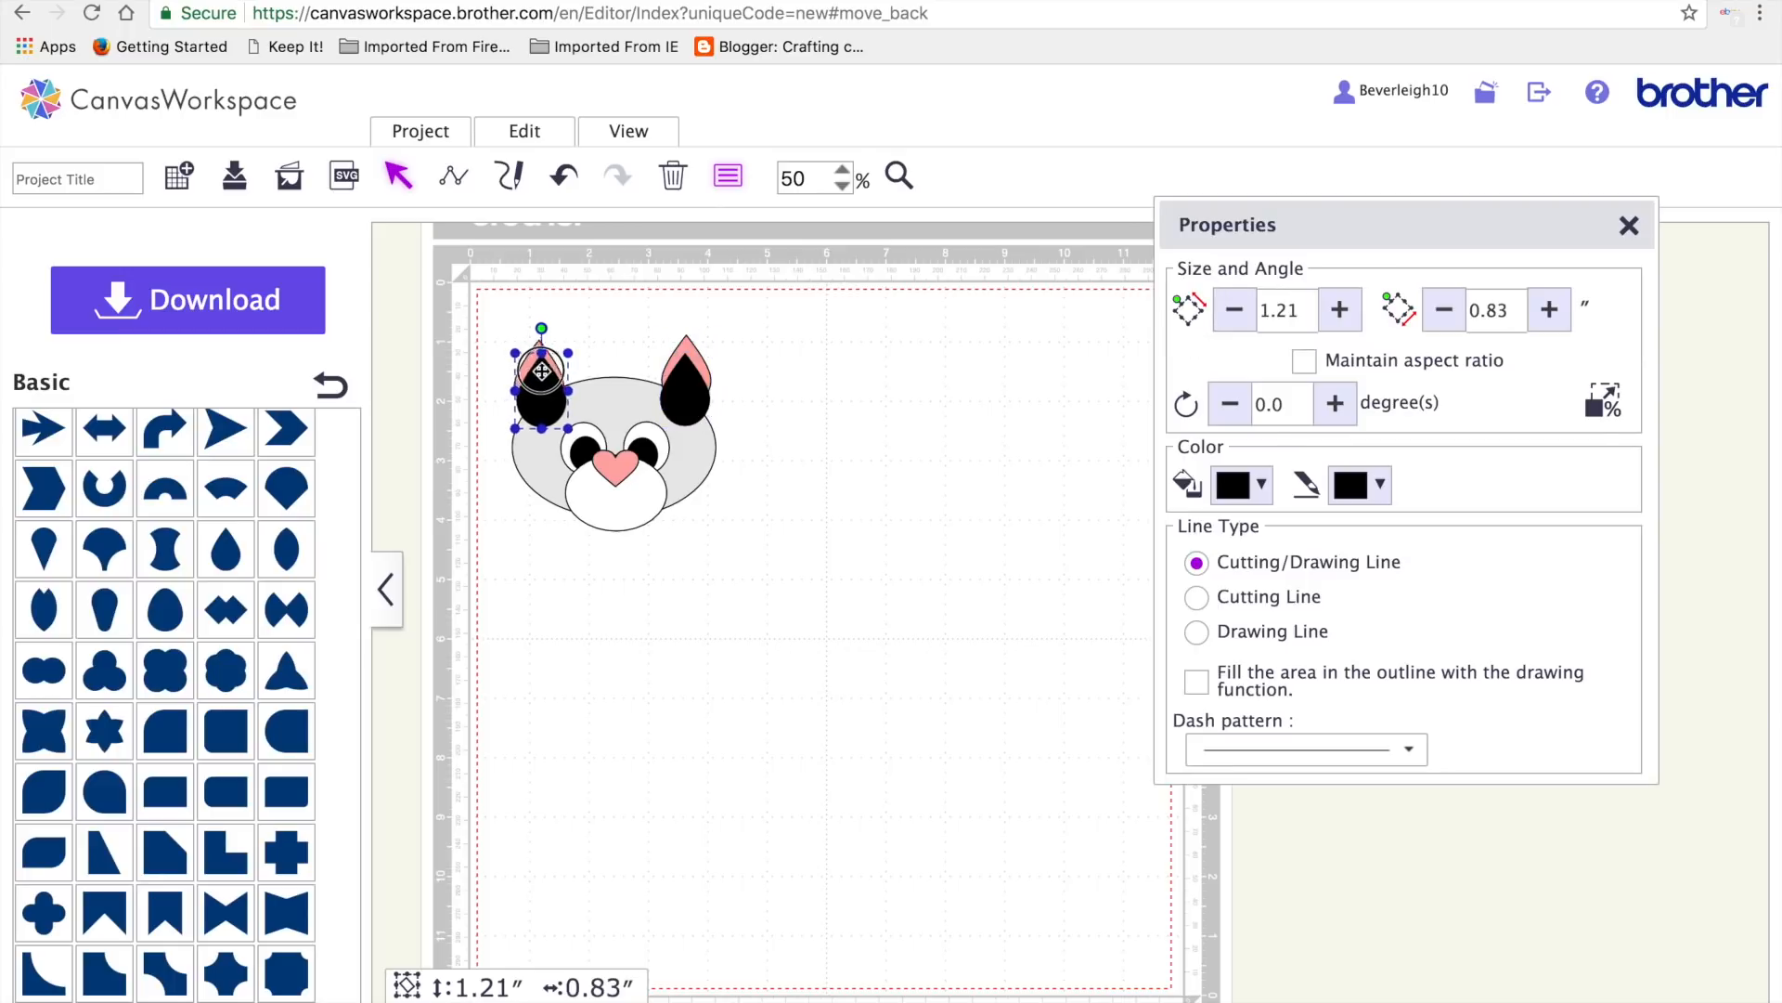
left_click(874, 488)
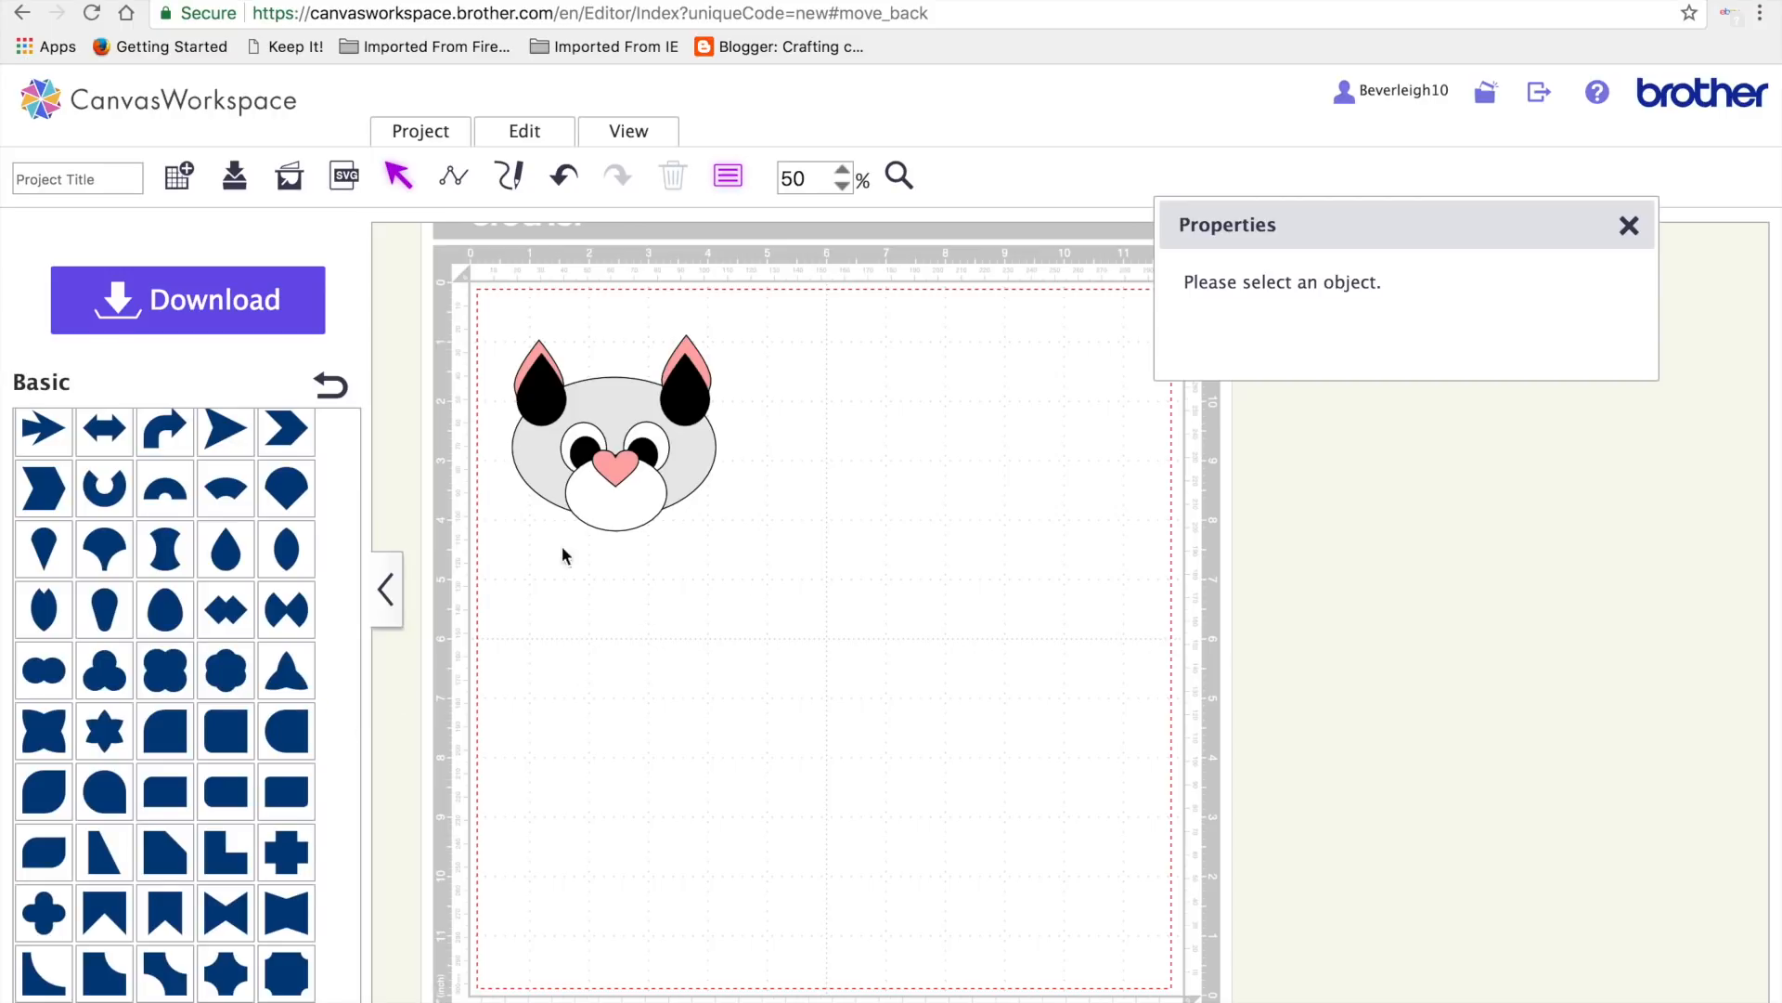
- Duplicate the heart nose into the empty area beside the face and set the copy to 1.13 by 1.13 inches
left_click(620, 474)
left_click_drag(620, 475, 899, 508)
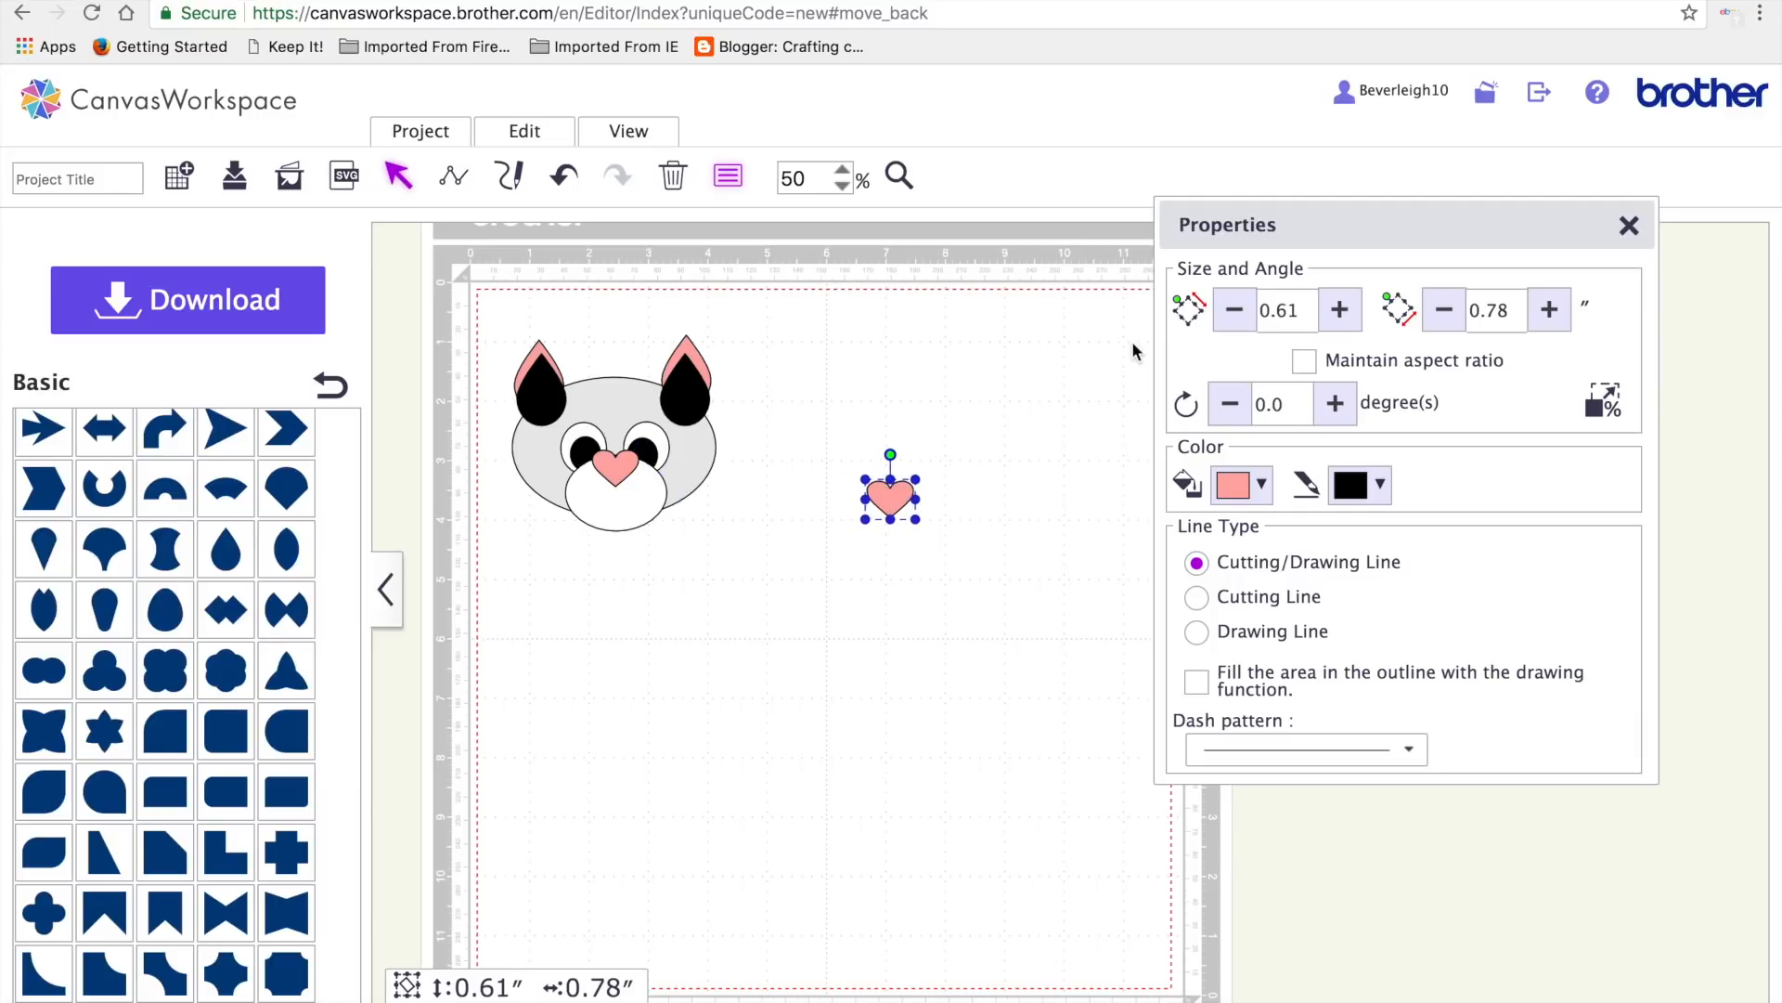
left_click(1297, 308)
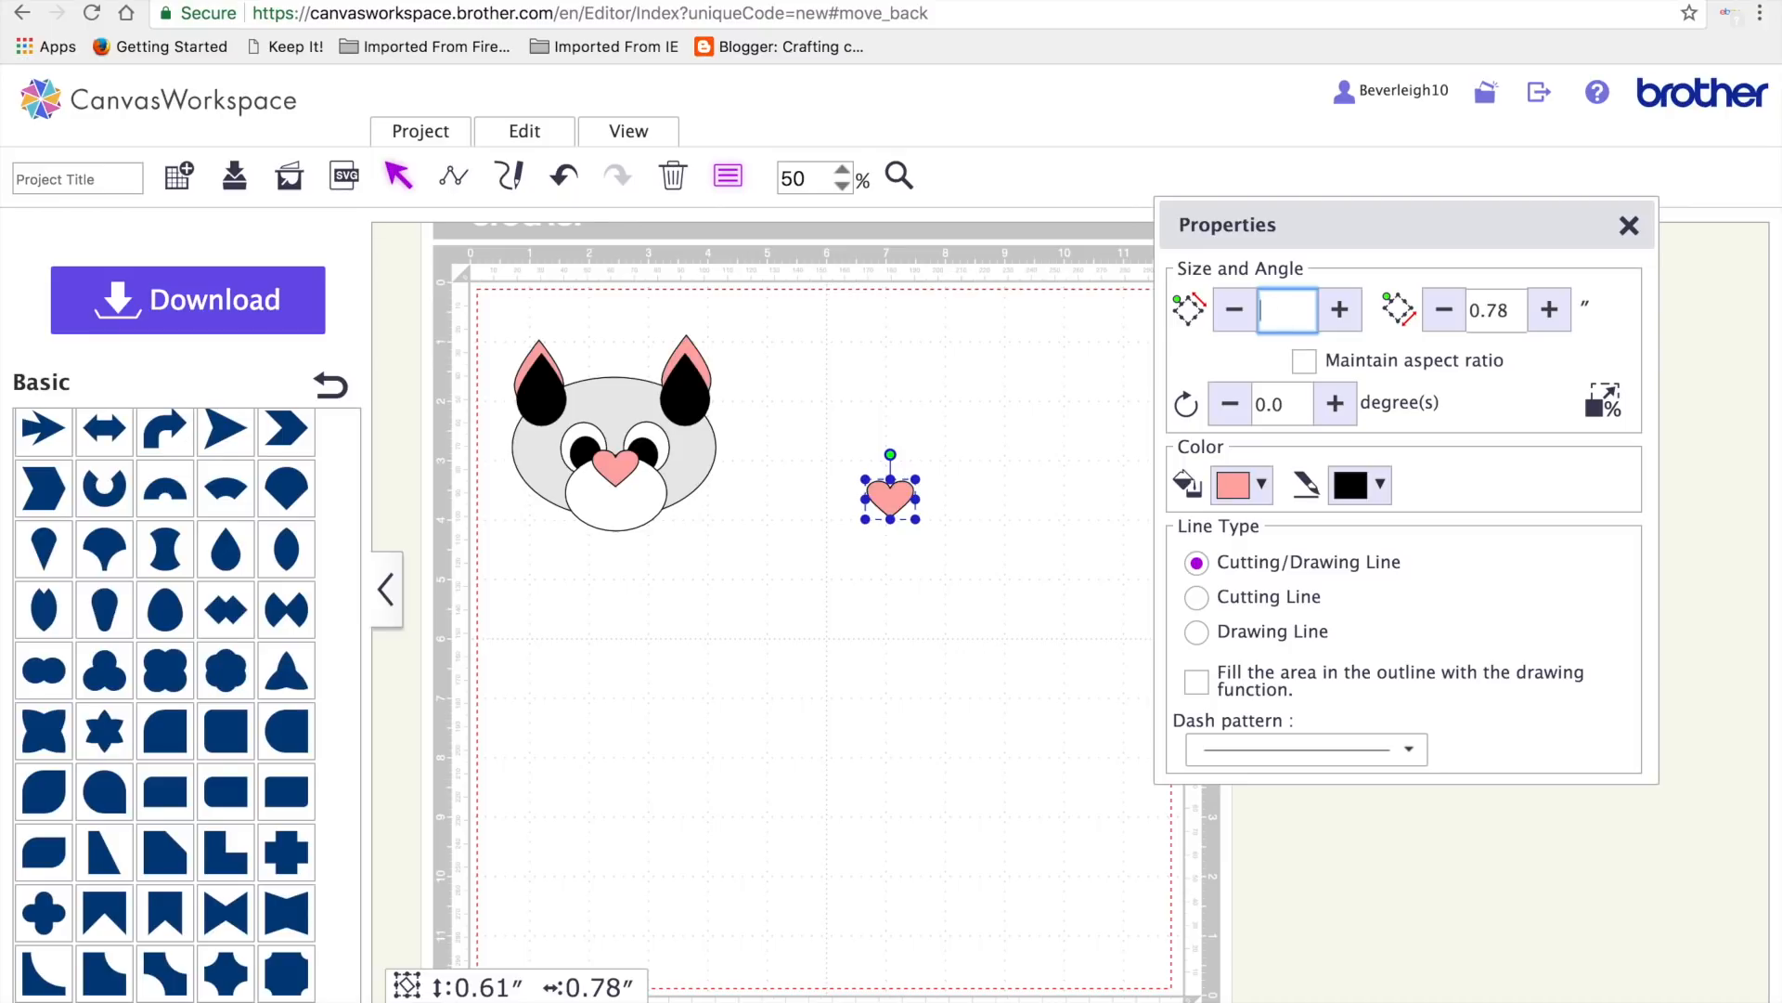
key("Tab")
key("Tab")
key("Tab")
type("1")
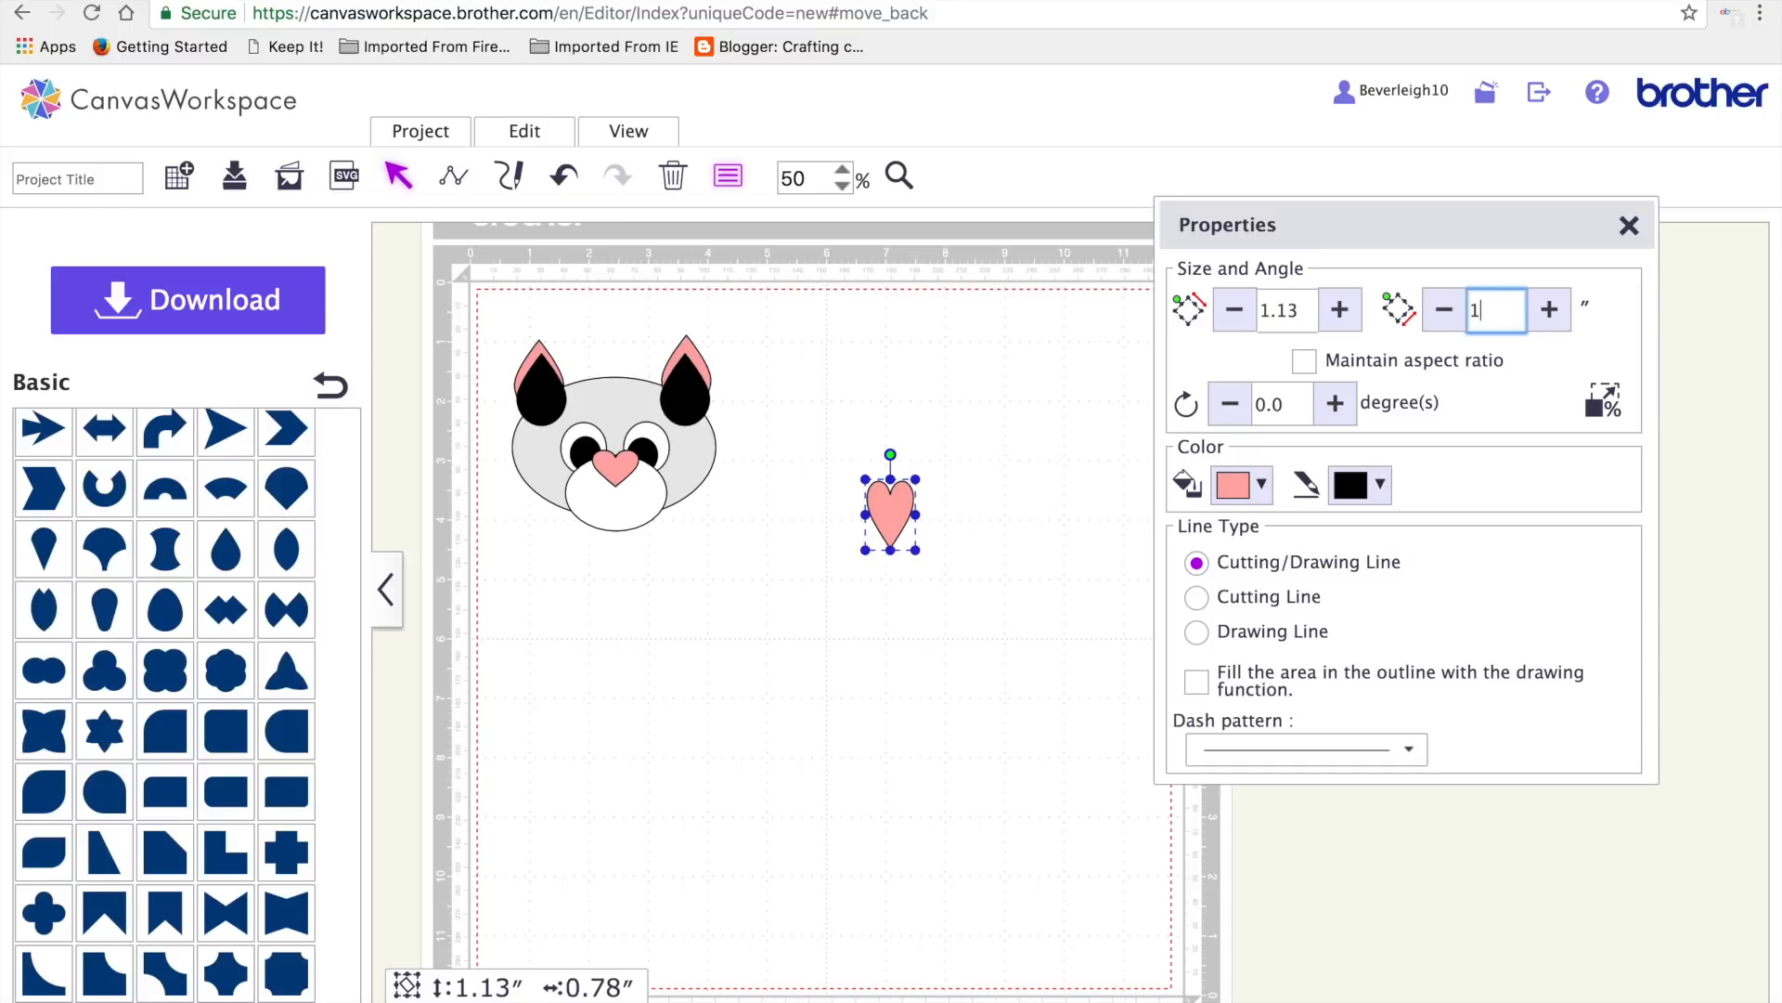
key("Return")
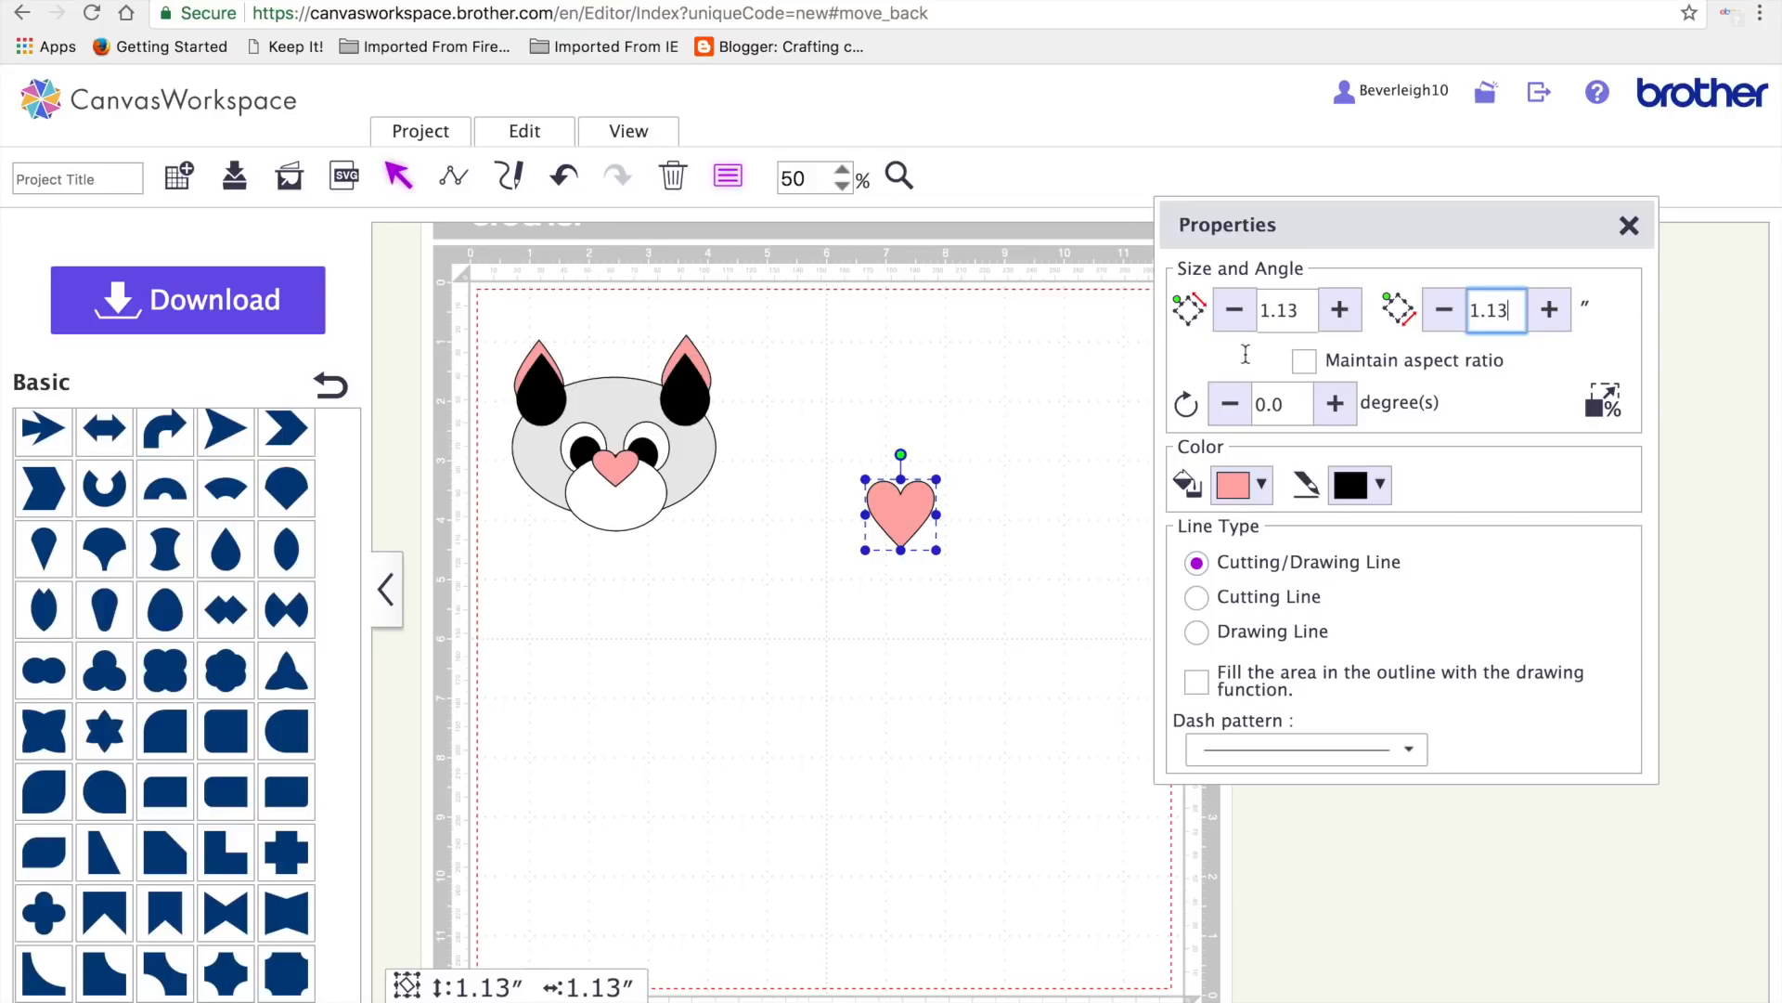
left_click(1007, 672)
left_click(898, 510)
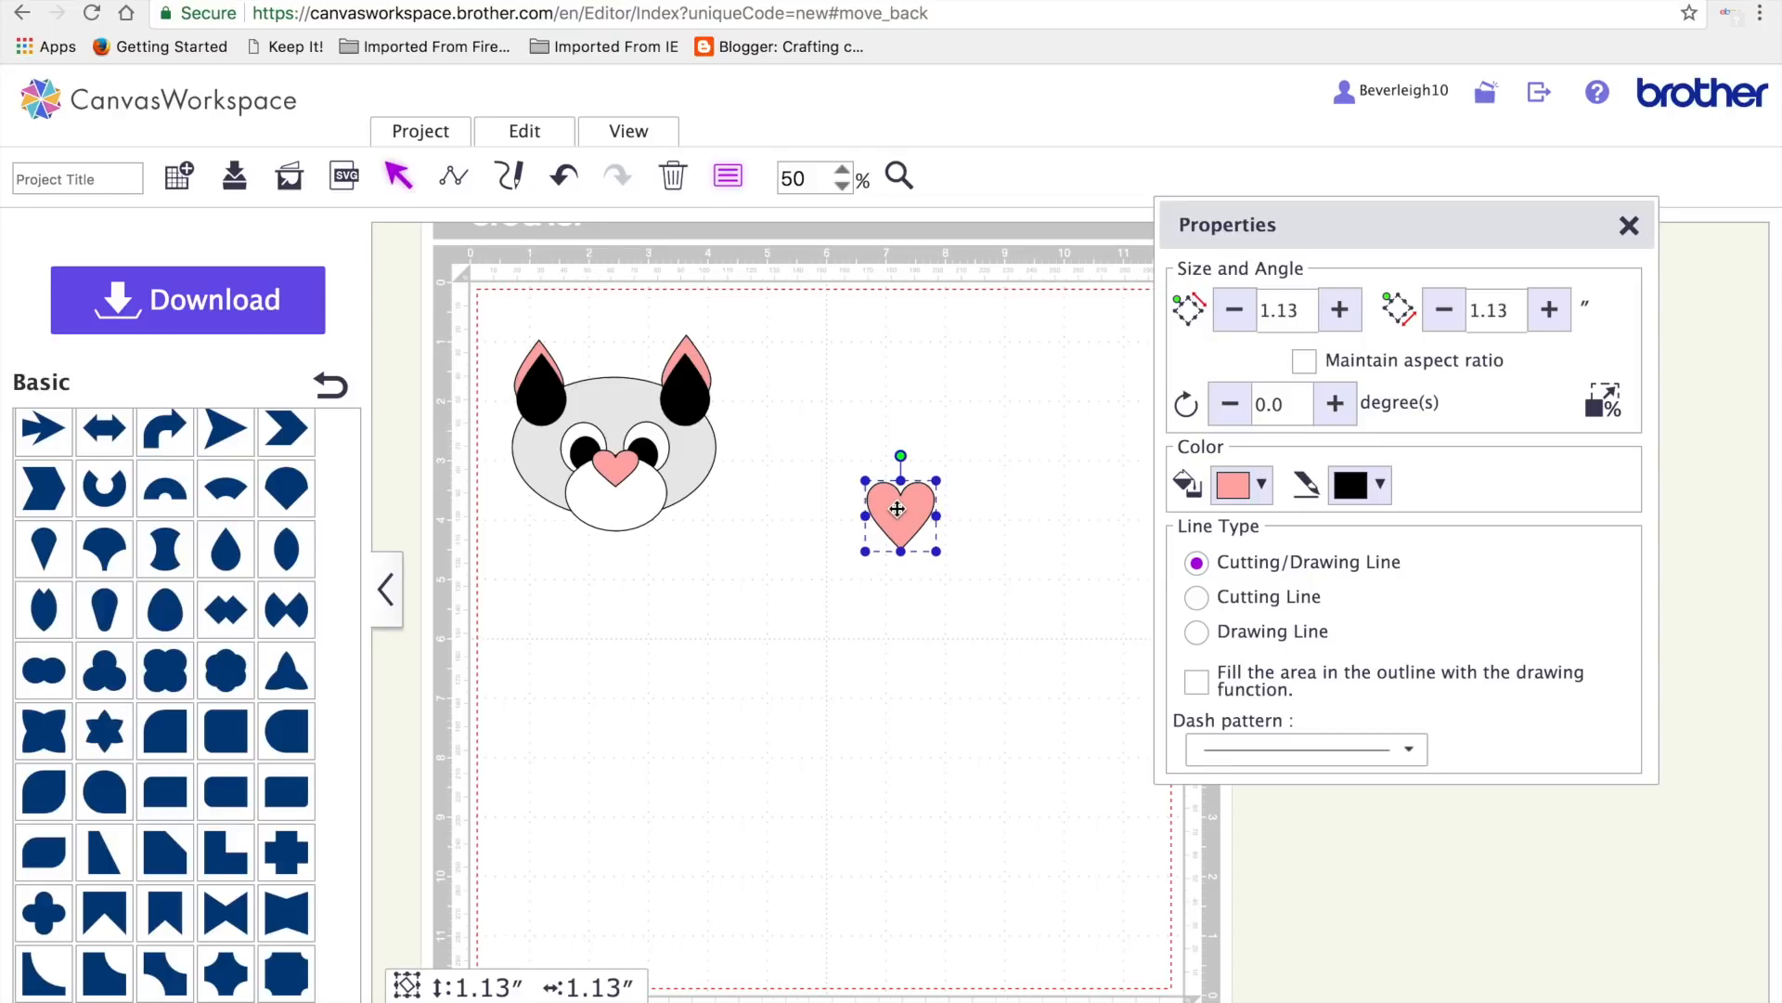
- Duplicate the pink heart, flip the copy vertically, and place it below the original so their points overlap
key("d")
left_click_drag(927, 570, 913, 670)
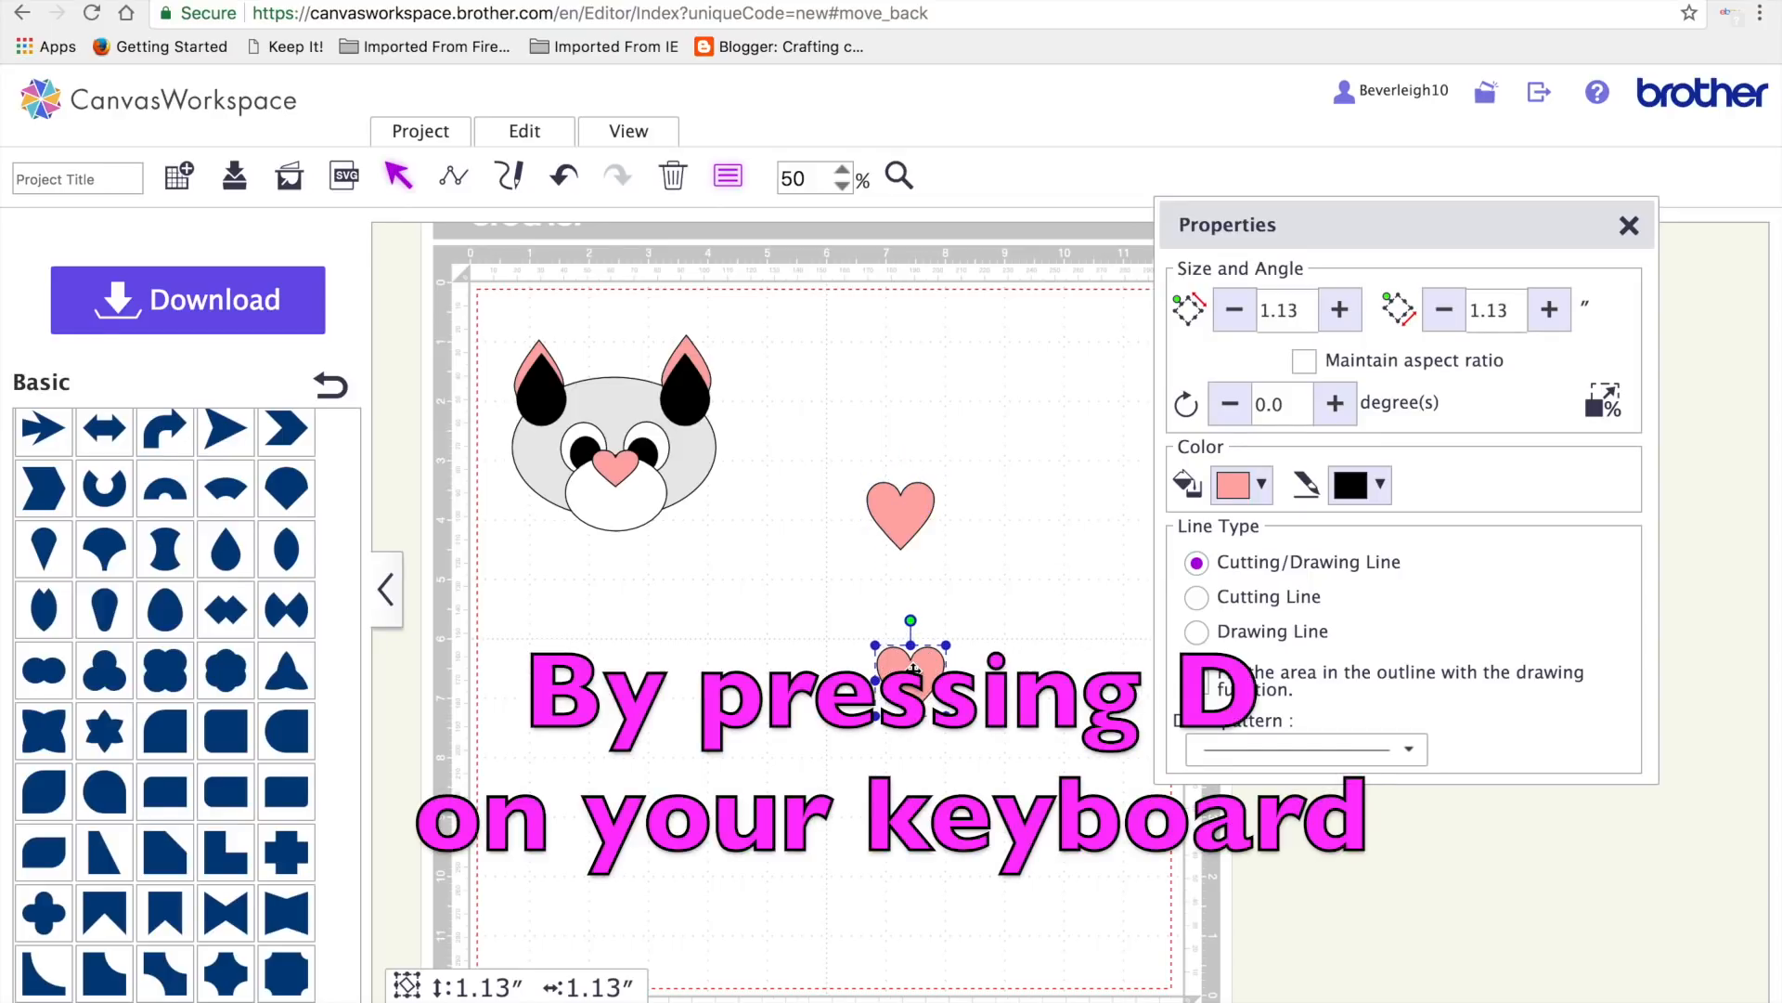
left_click(524, 131)
left_click(557, 502)
left_click_drag(915, 681, 912, 581)
- Centre-align the two pink hearts with each other and weld them into a single bow shape
left_click_drag(846, 429, 942, 614)
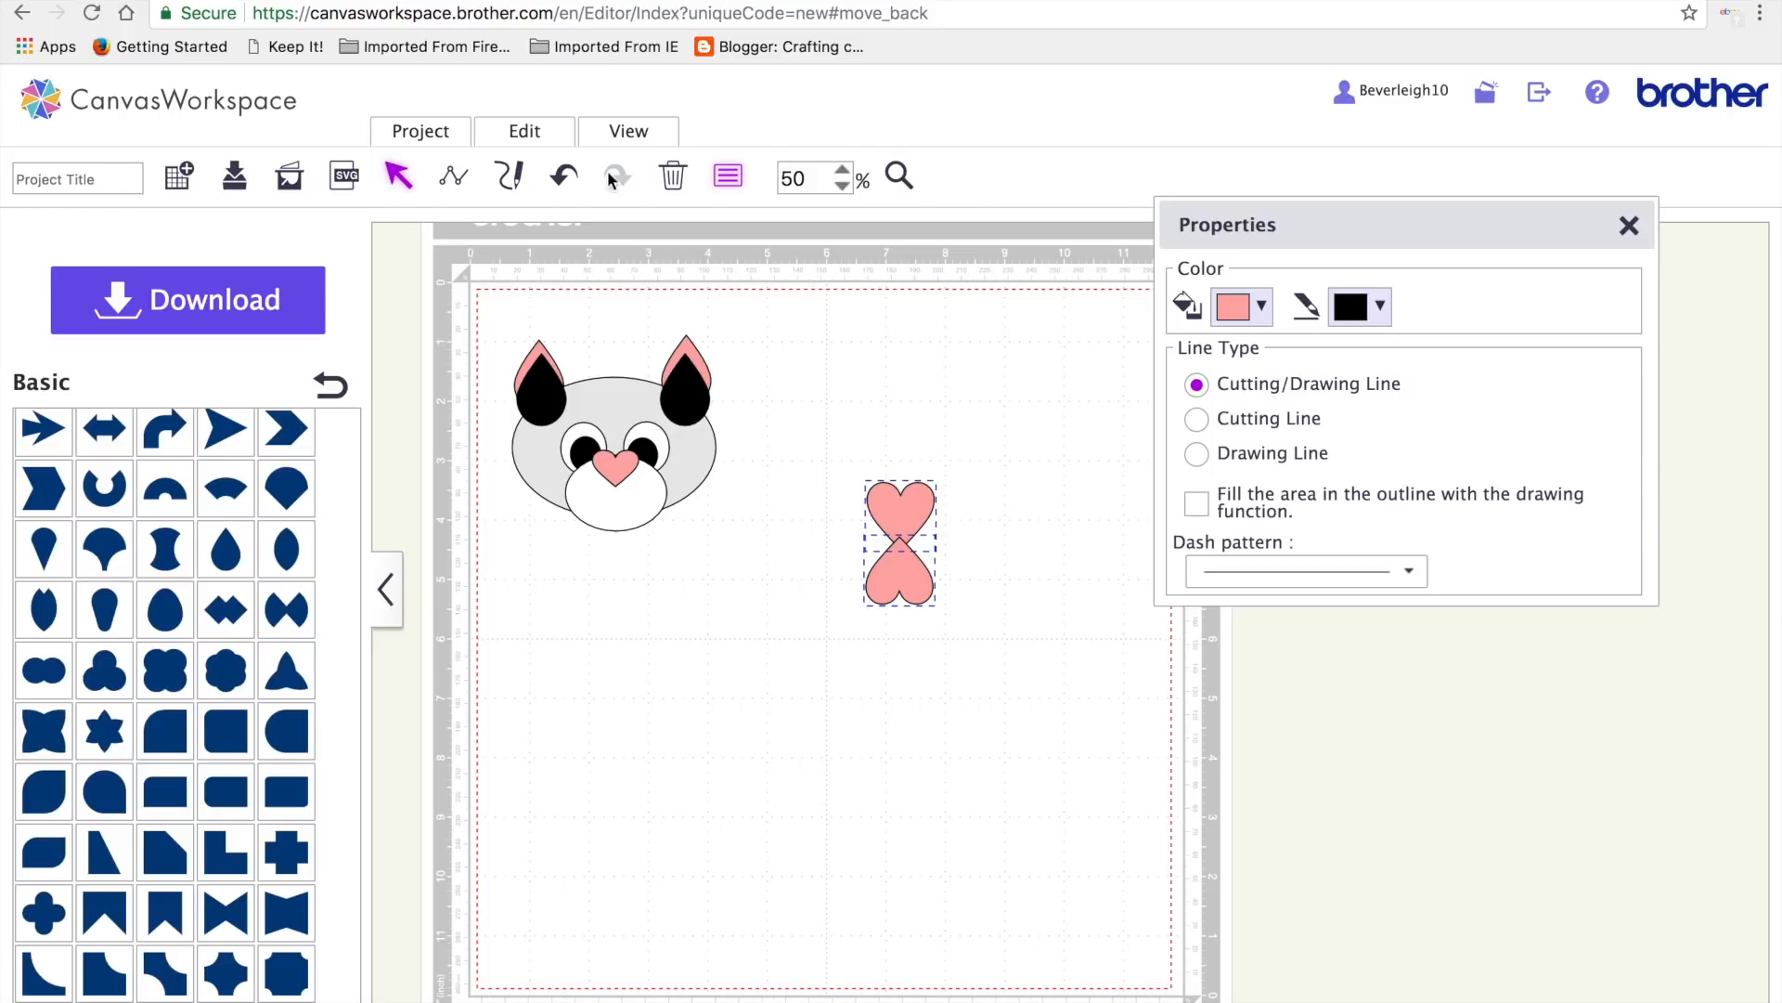
left_click(529, 128)
left_click(631, 404)
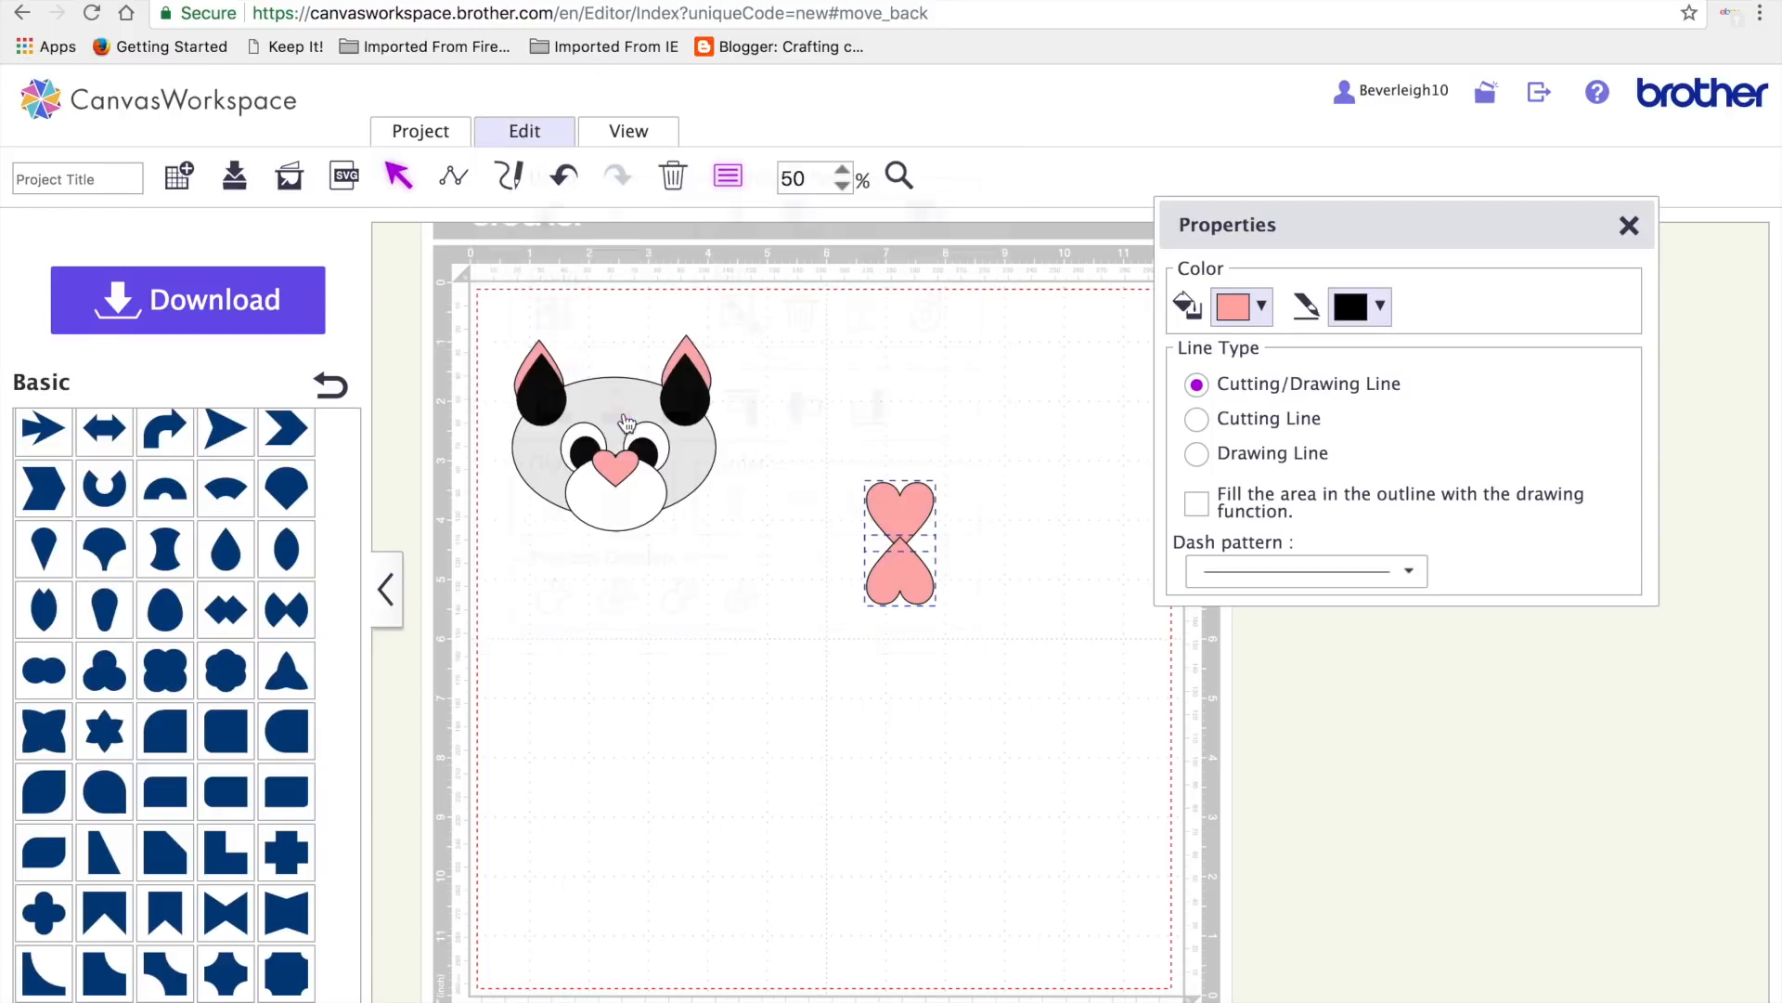
left_click(525, 131)
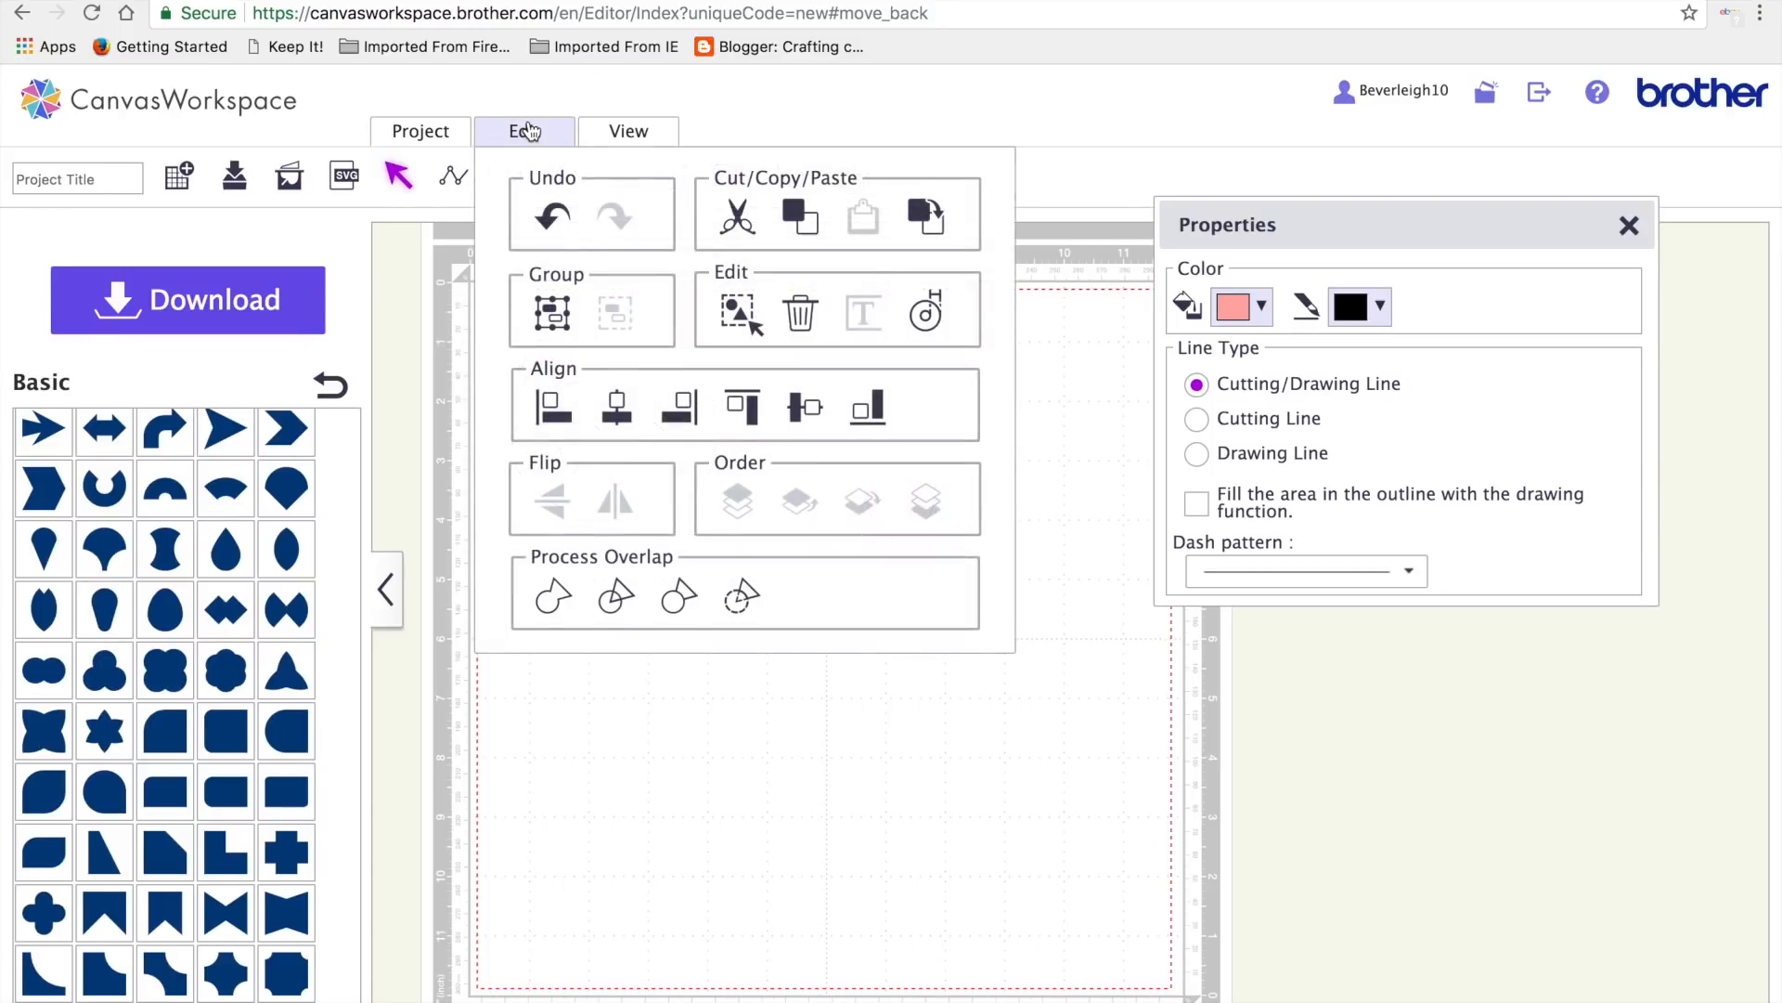
left_click(553, 595)
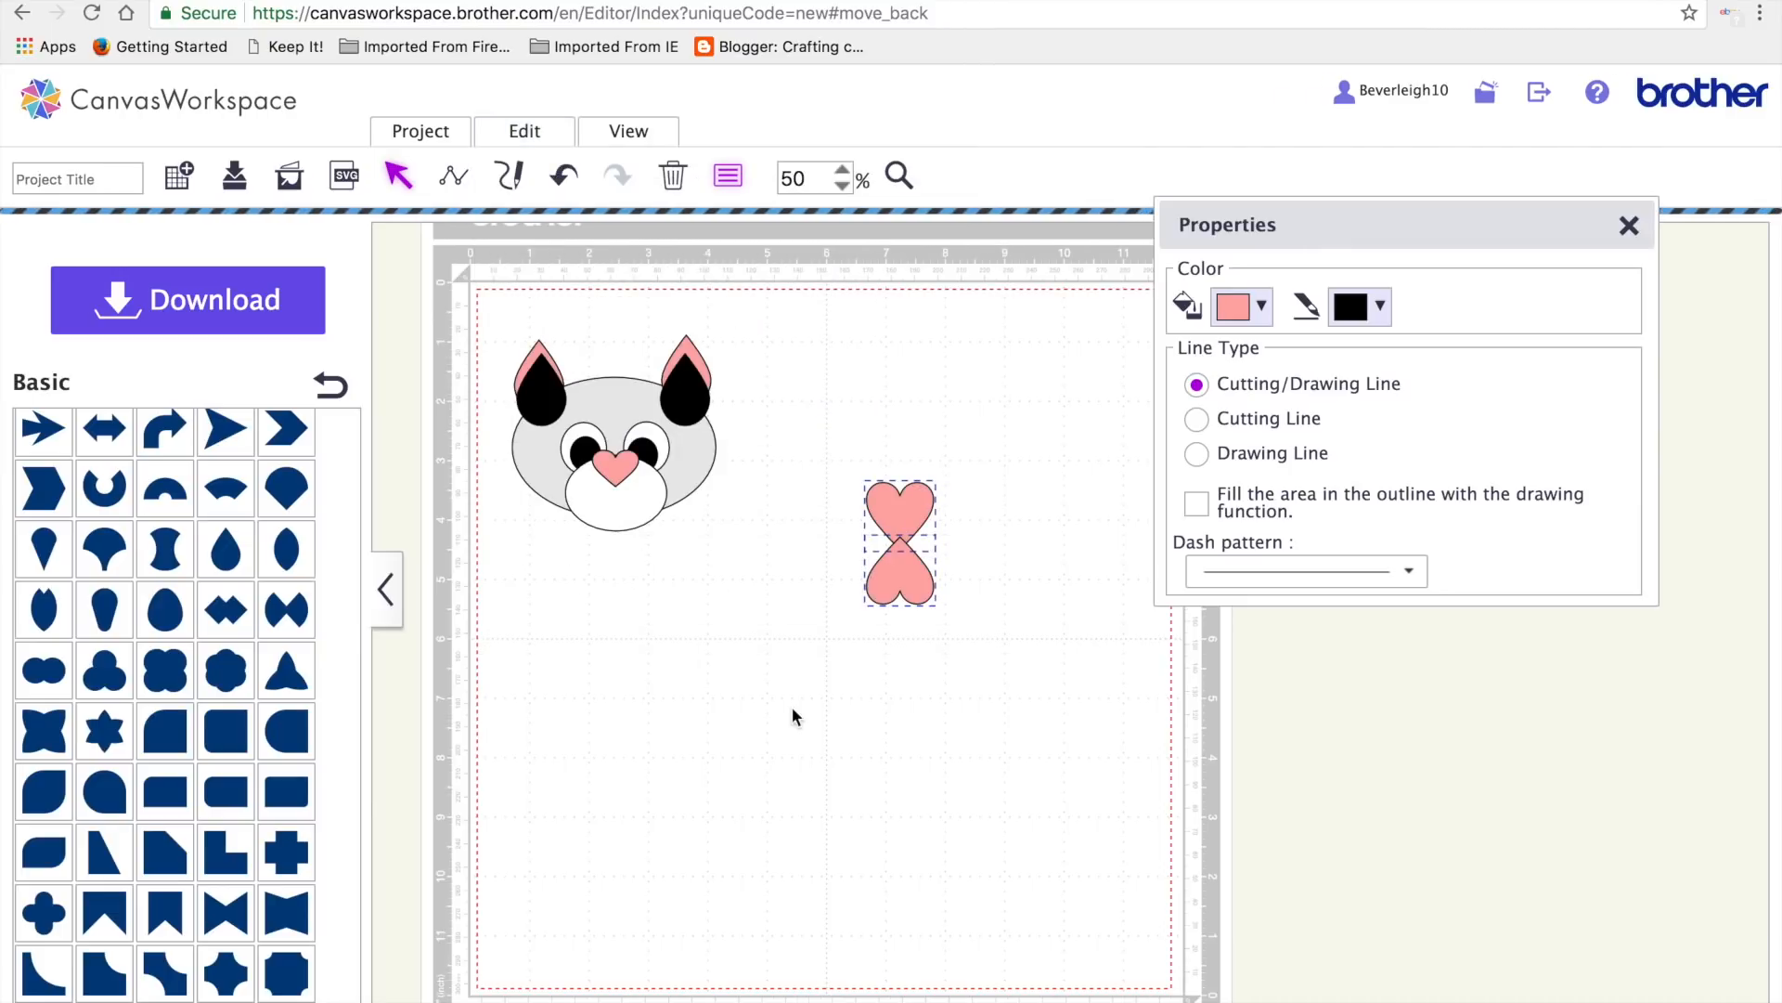
- Rotate the bow to about 62 degrees and place it on the head at the base of the left ear
left_click(905, 506)
left_click(943, 456)
left_click(896, 504)
left_click(900, 458)
left_click_drag(900, 458, 970, 498)
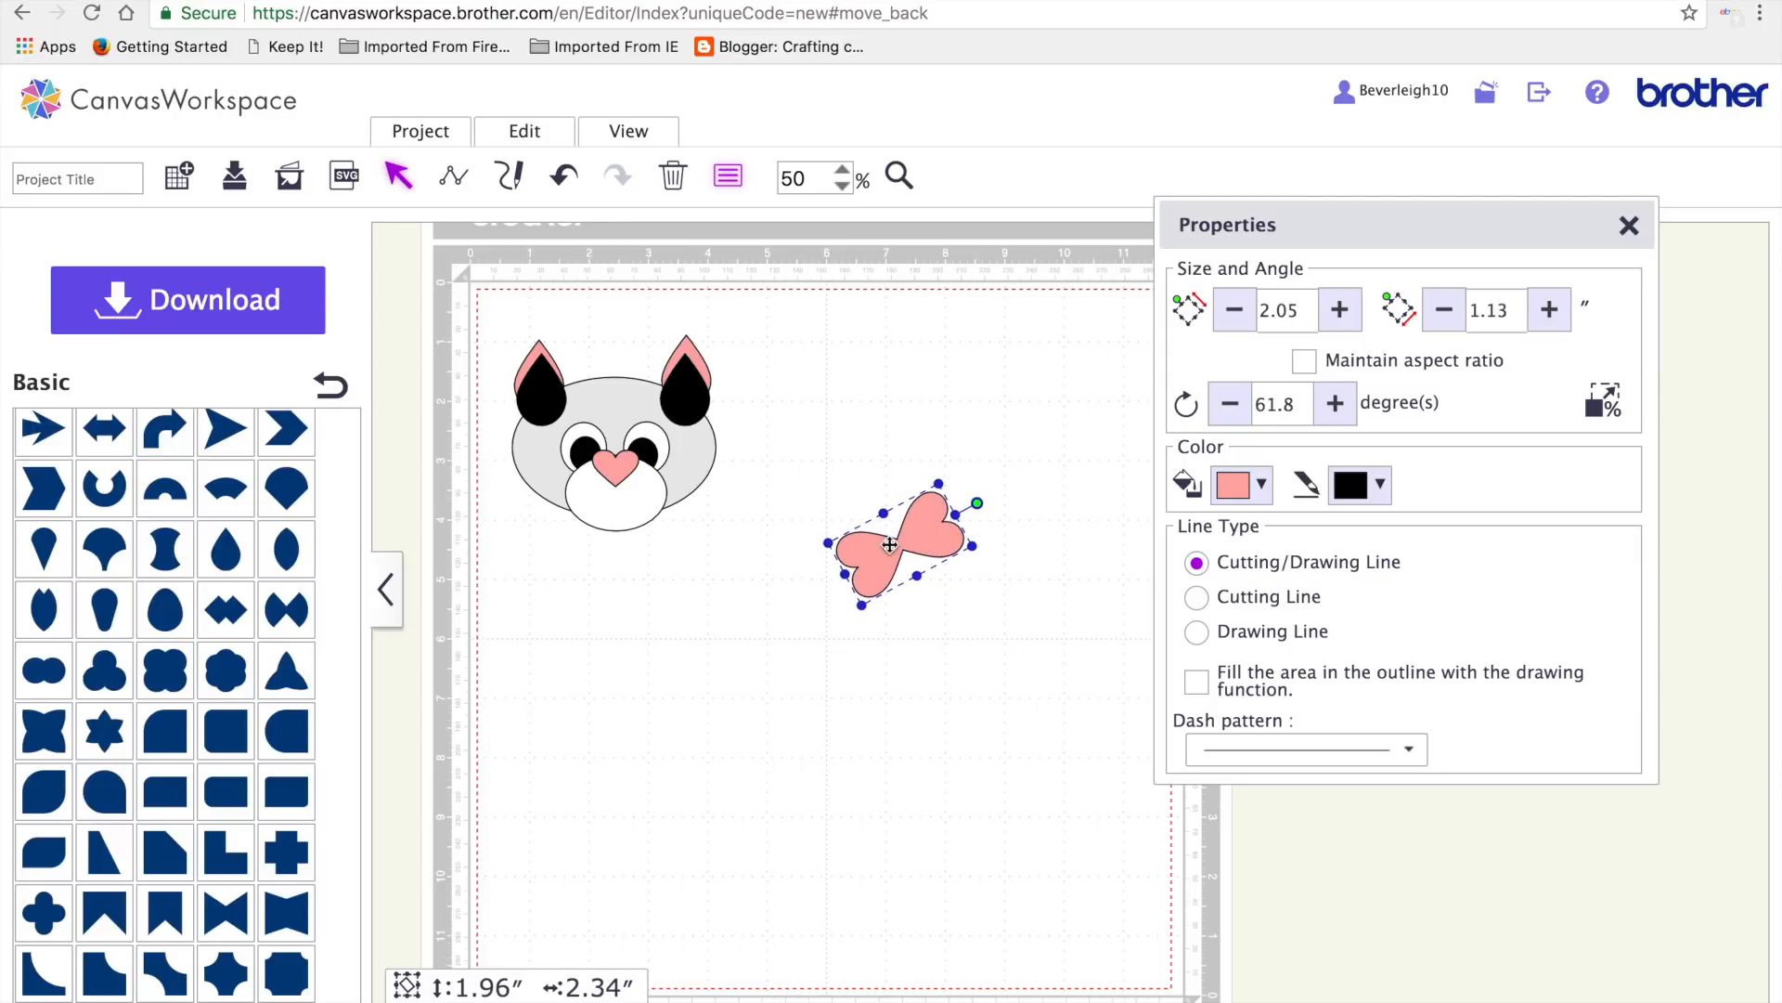
left_click_drag(835, 531, 552, 412)
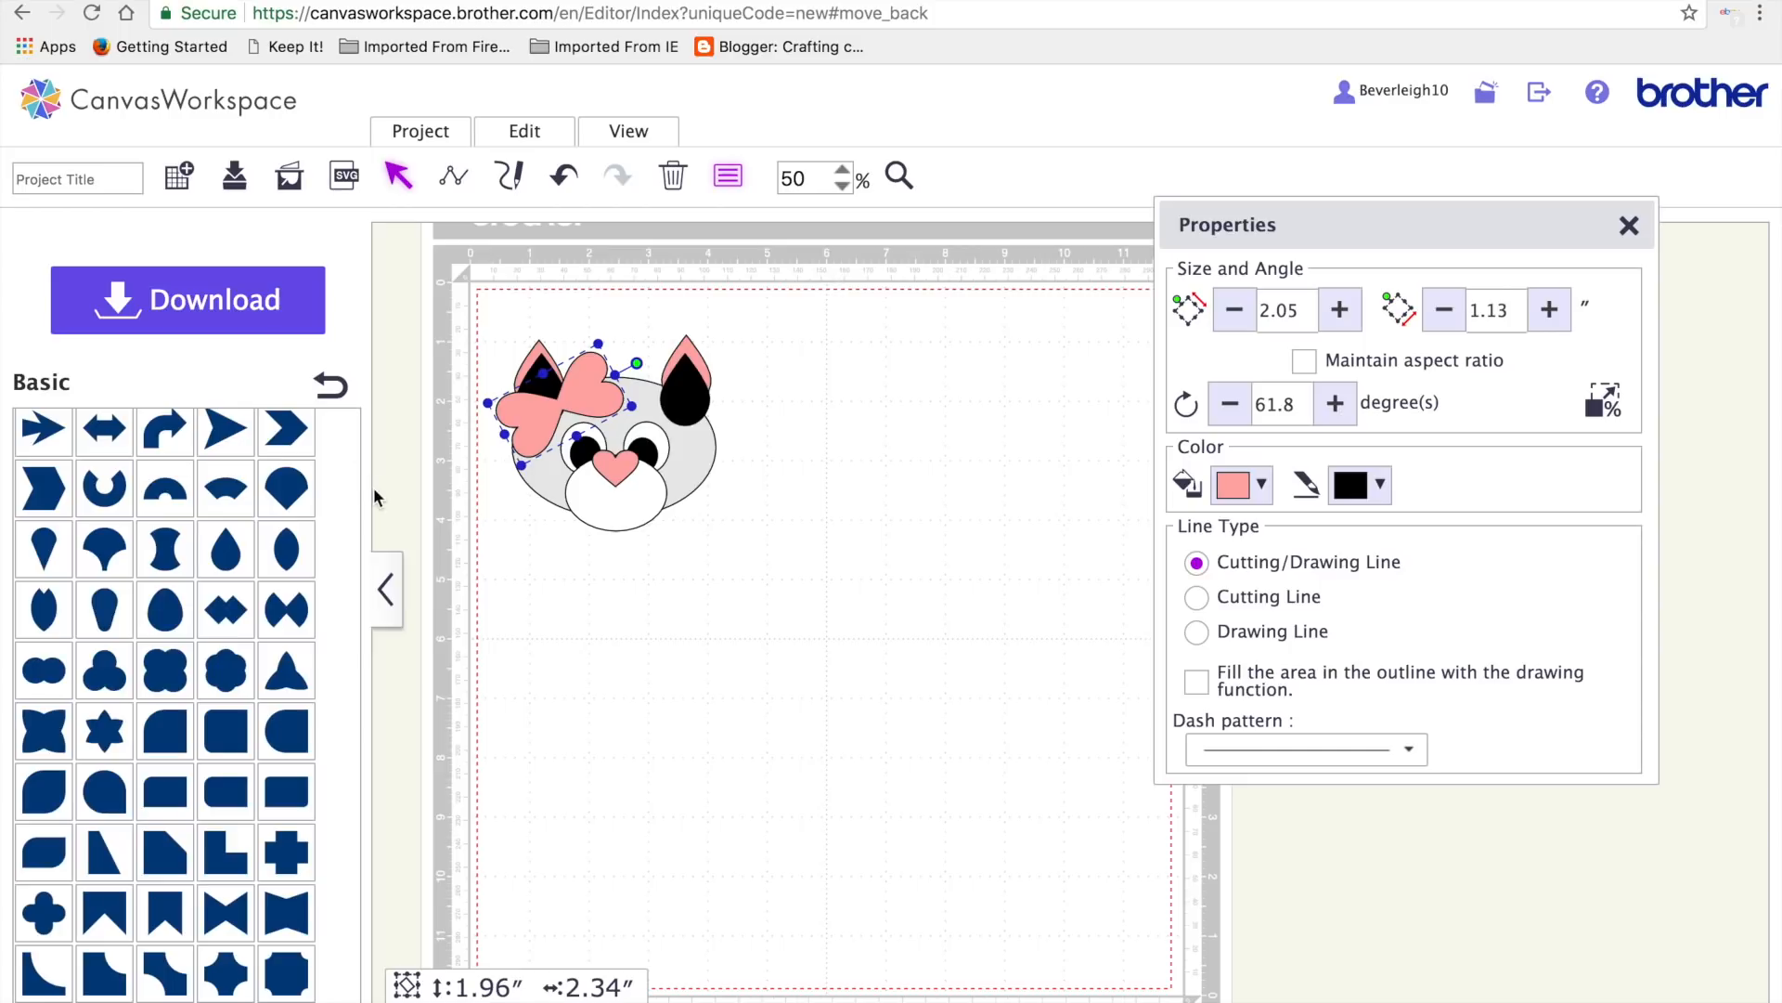
- Add a basic circle in the empty area beside the face and fill it with the bow's light pink
scroll(286, 709, "down", 5)
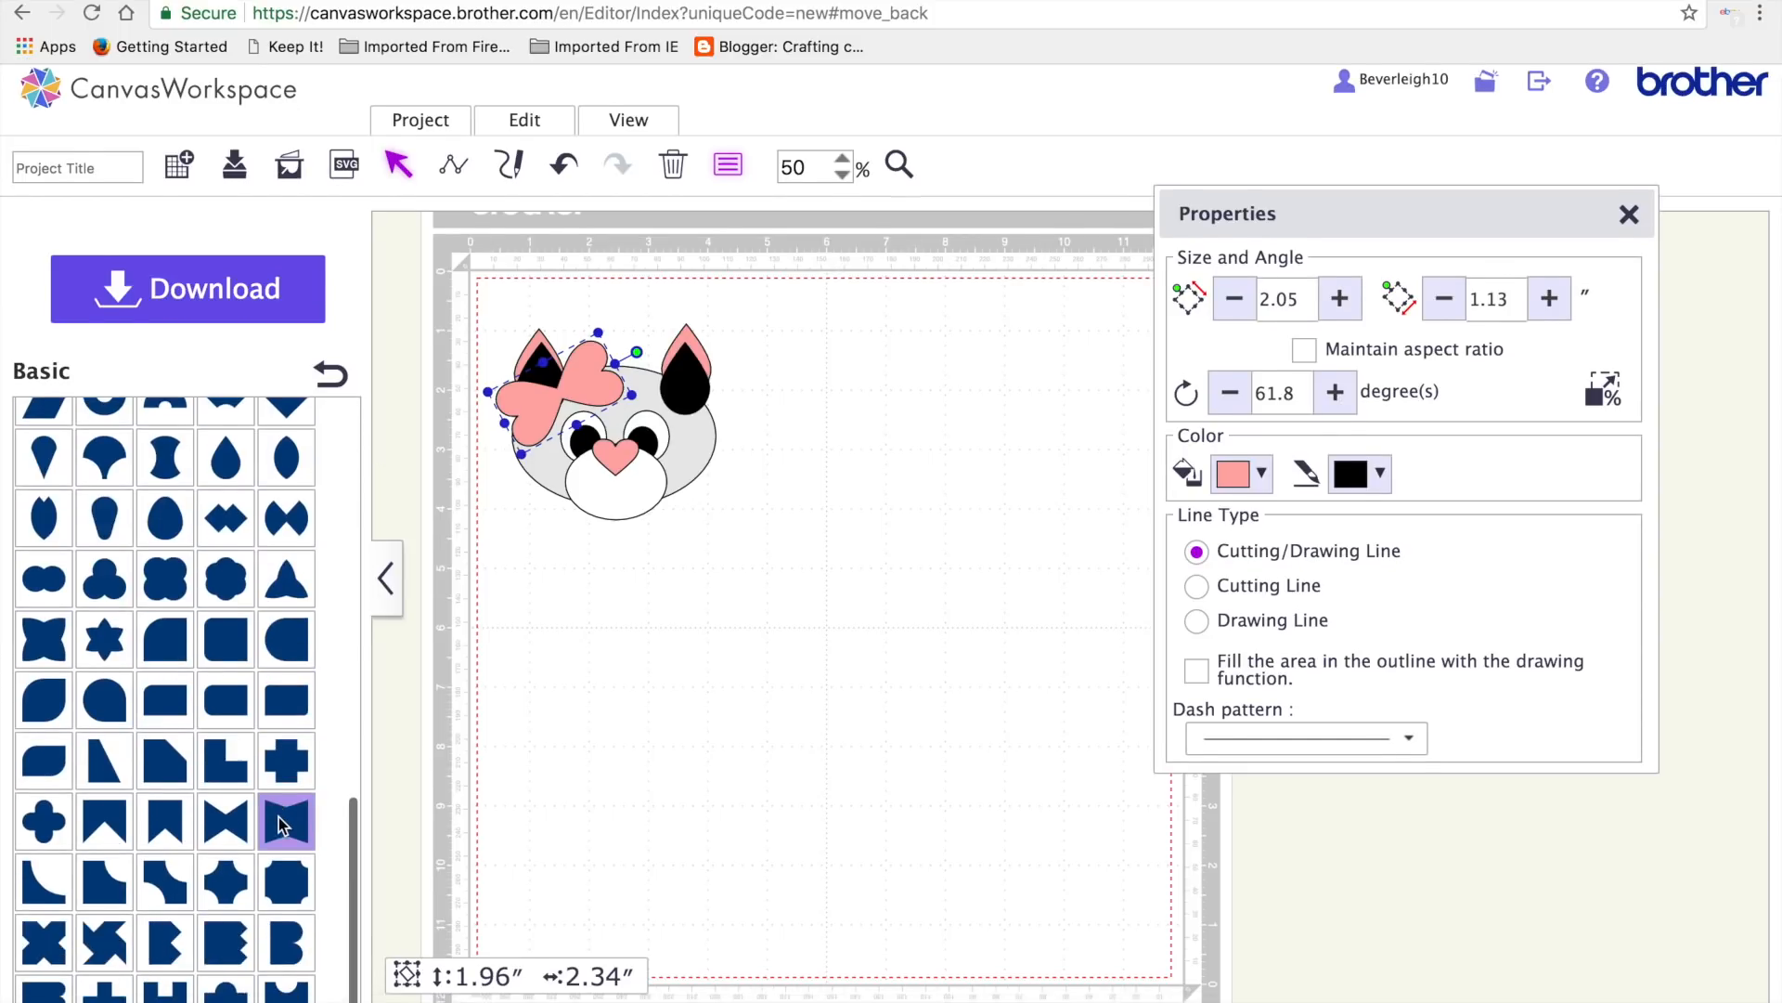
scroll(283, 827, "up", 1)
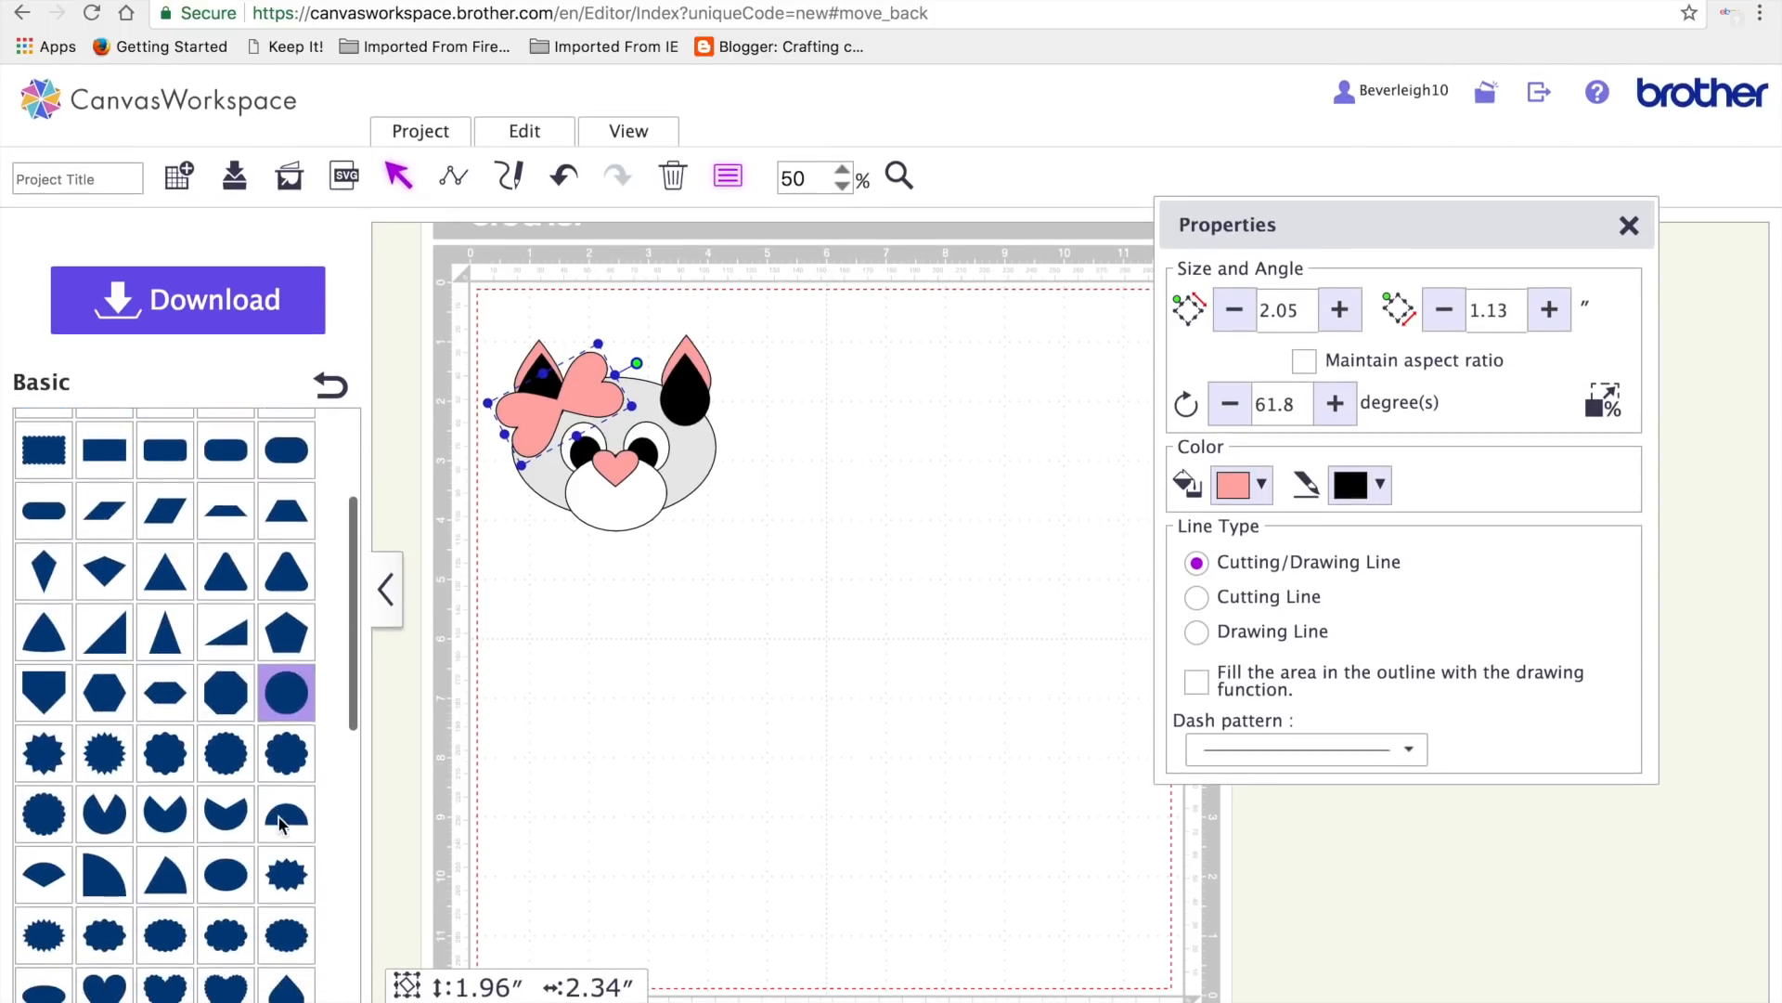
left_click(286, 691)
left_click_drag(585, 329, 910, 489)
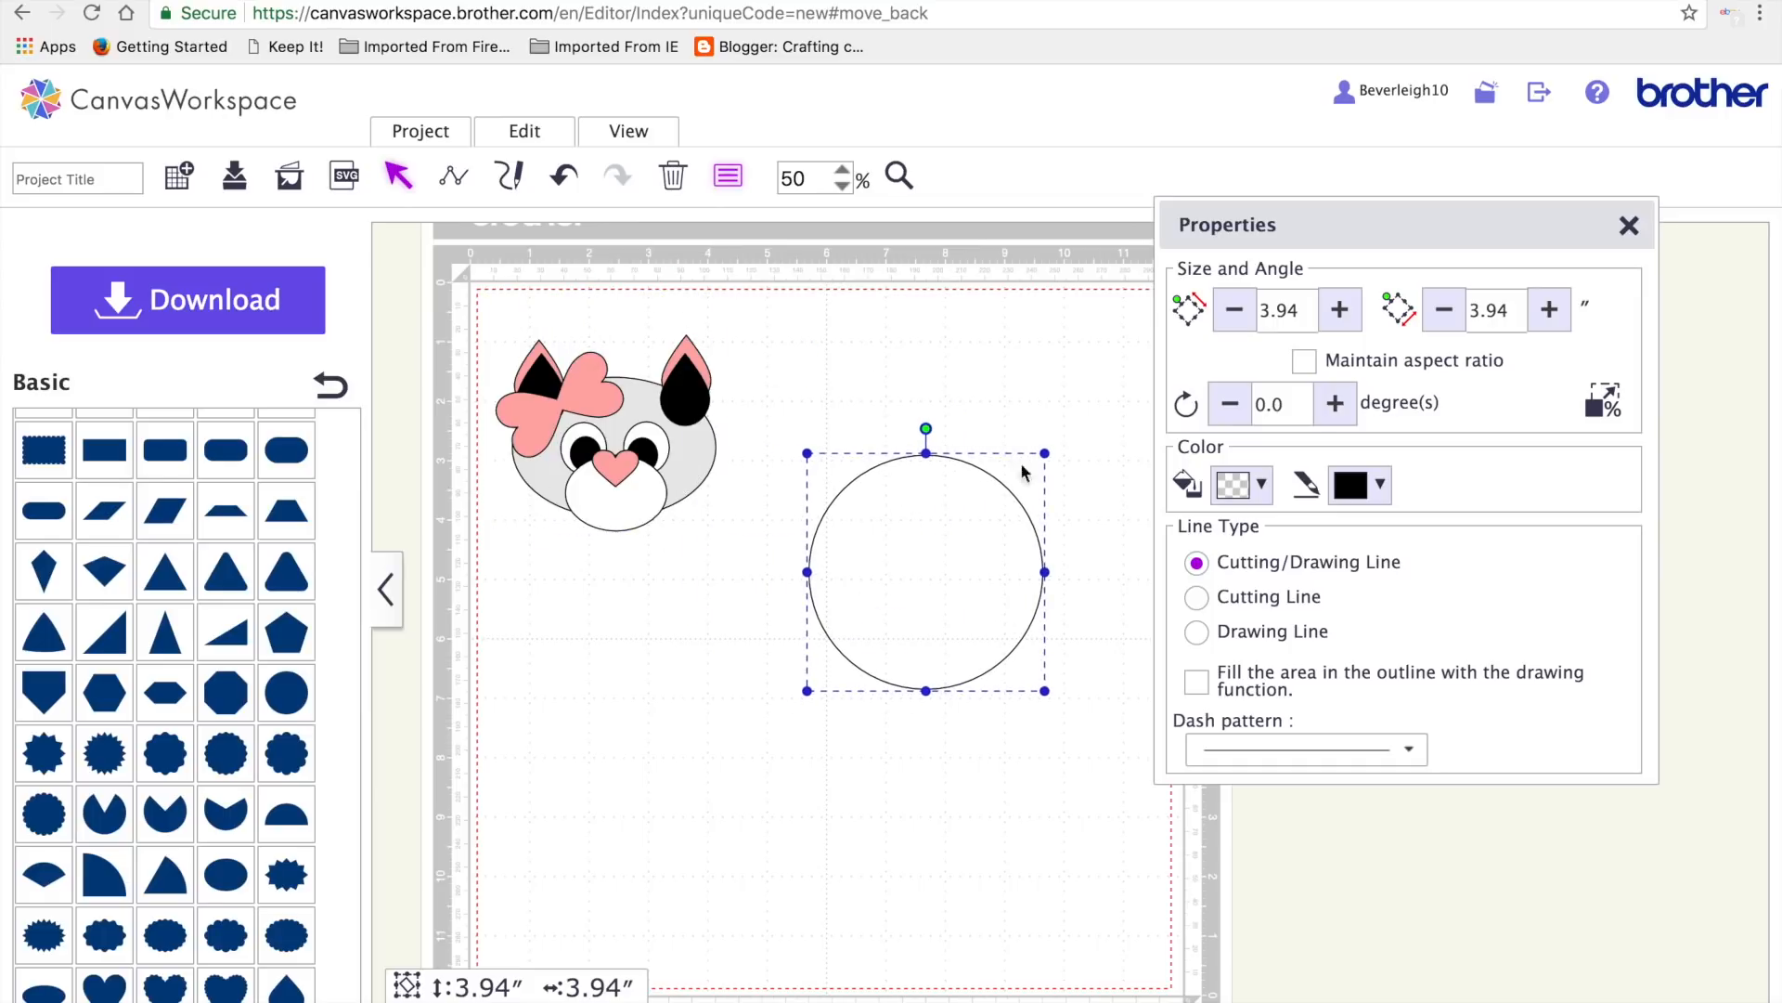
left_click(1263, 484)
left_click(1445, 536)
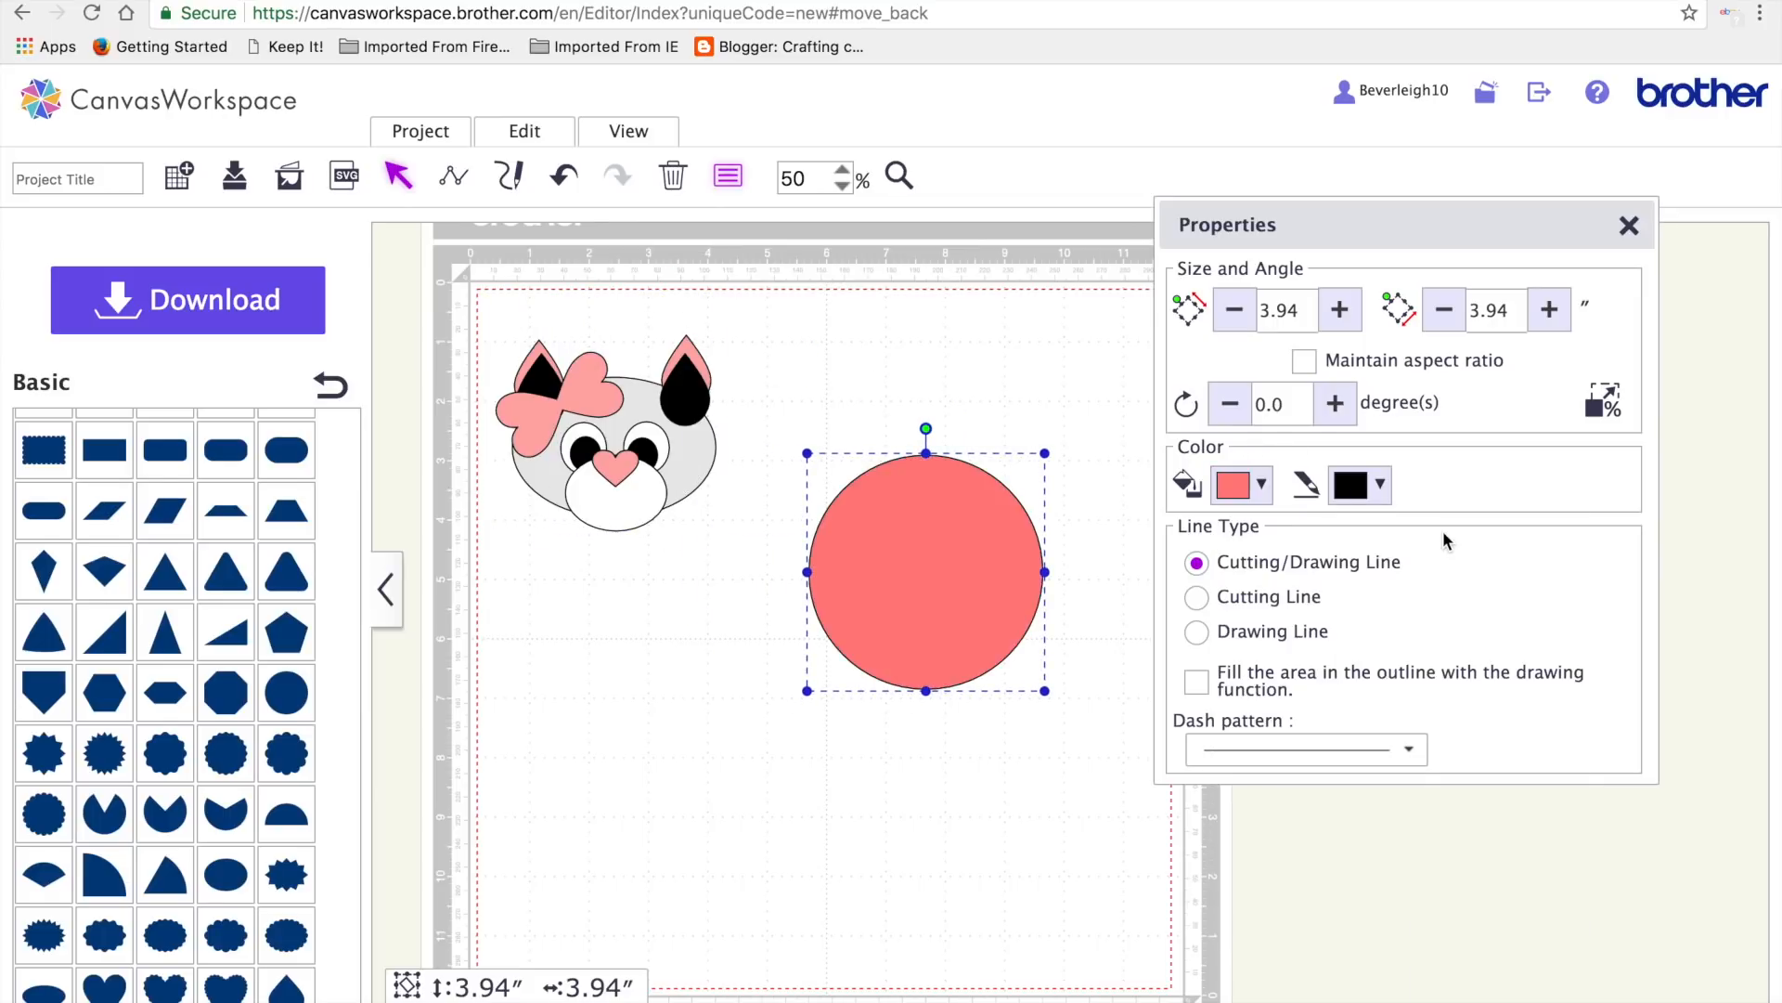
left_click(1263, 484)
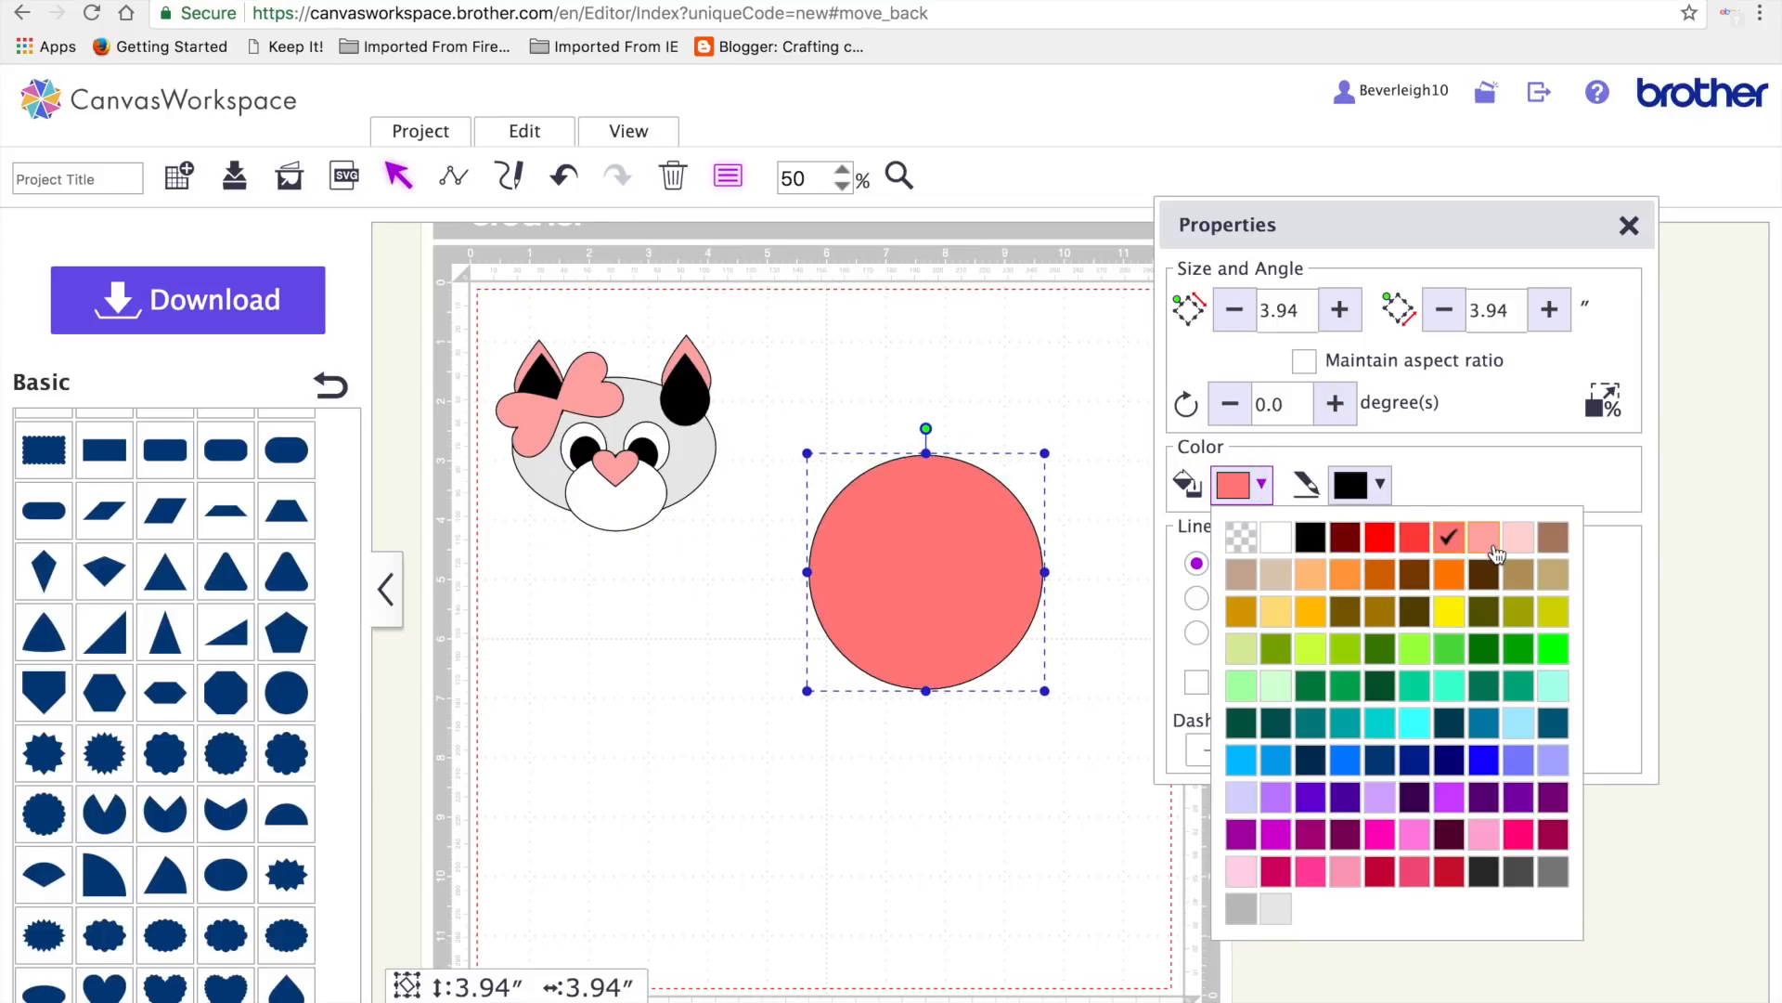
left_click(1494, 548)
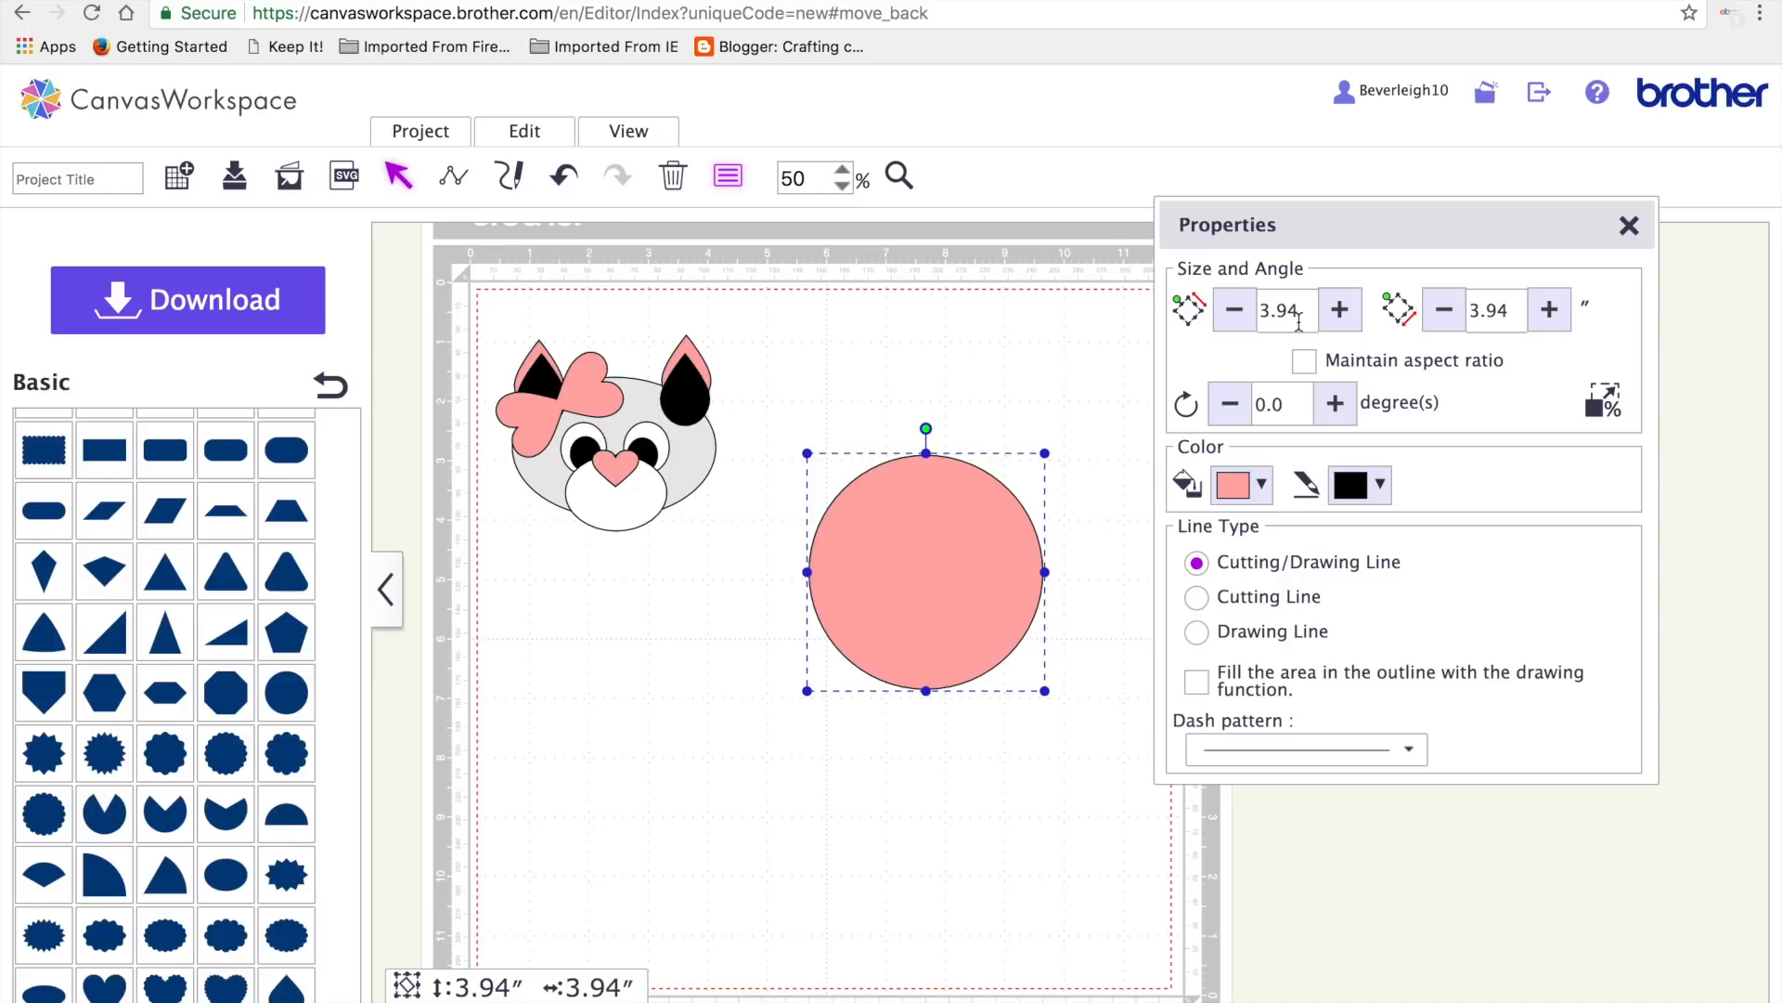
- Set the pink circle to 0.87 by 0.87 inches and place it over the centre of the bow
left_click_drag(1301, 313, 1260, 312)
type("1")
left_click_drag(1508, 311, 1464, 312)
type("1")
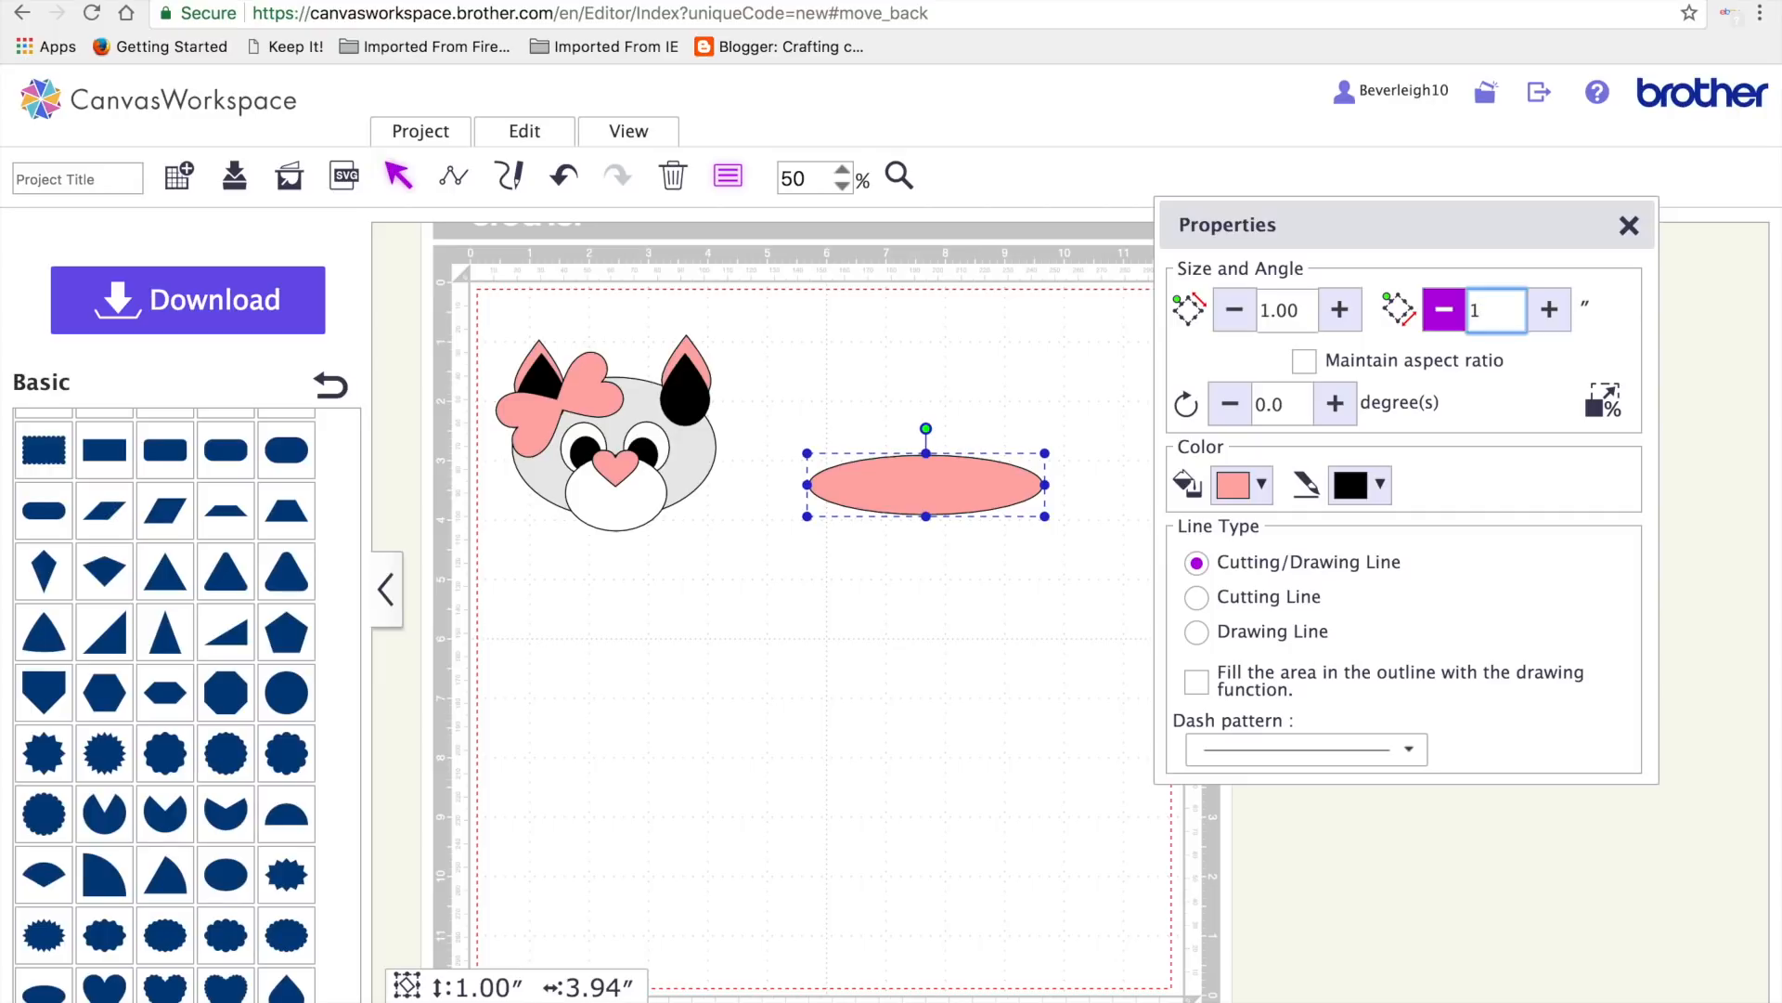
key("Return")
left_click_drag(864, 497, 910, 617)
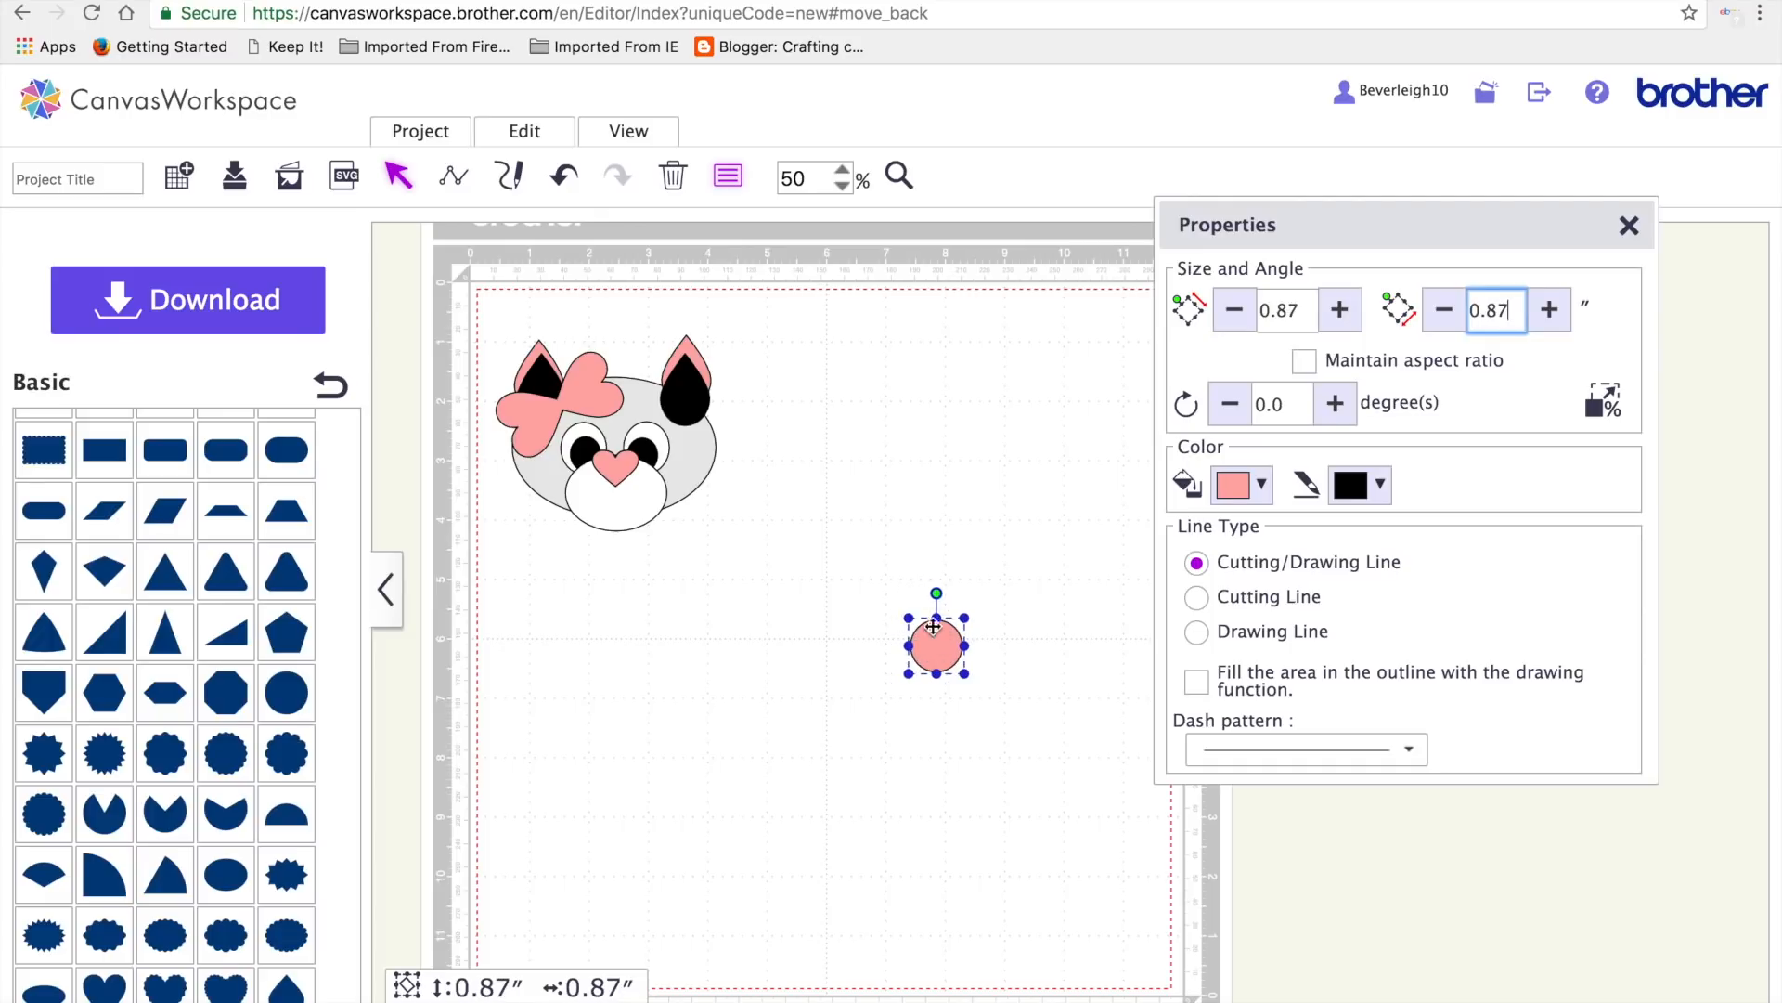
left_click_drag(934, 641, 561, 397)
left_click(740, 555)
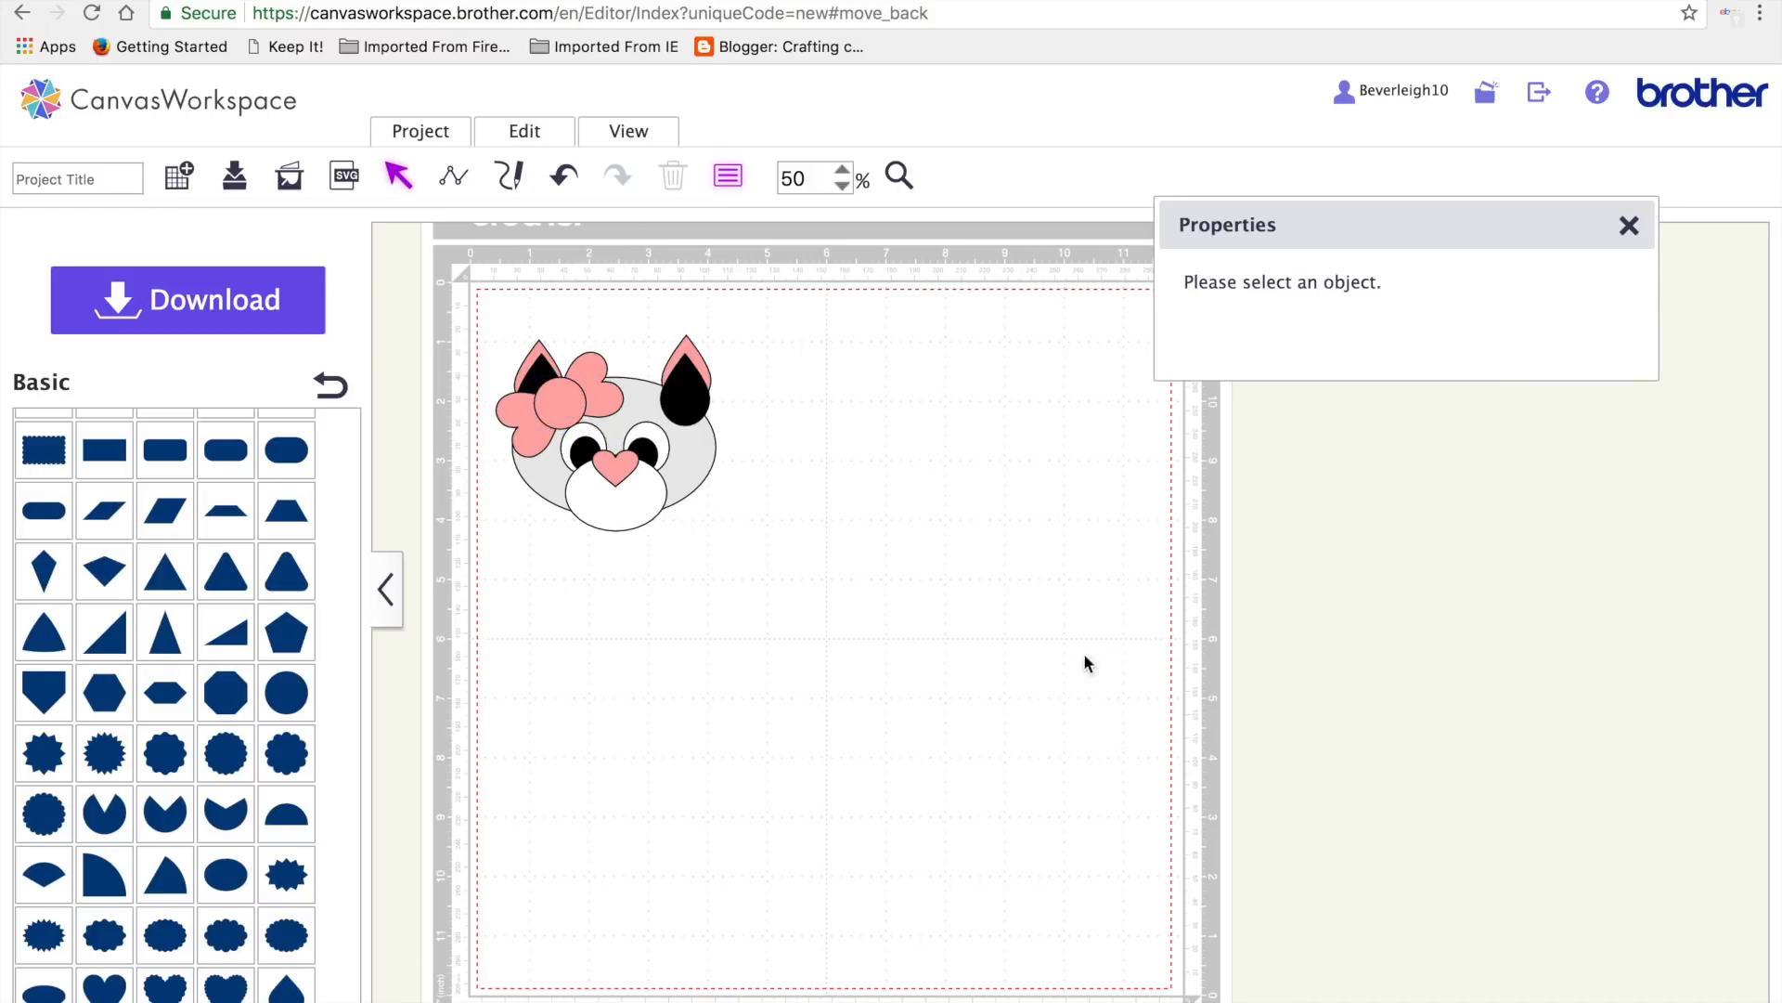
- Duplicate the grey head ellipse into the empty area and set the copy to 2.53 by 4.02 inches
left_click(688, 468)
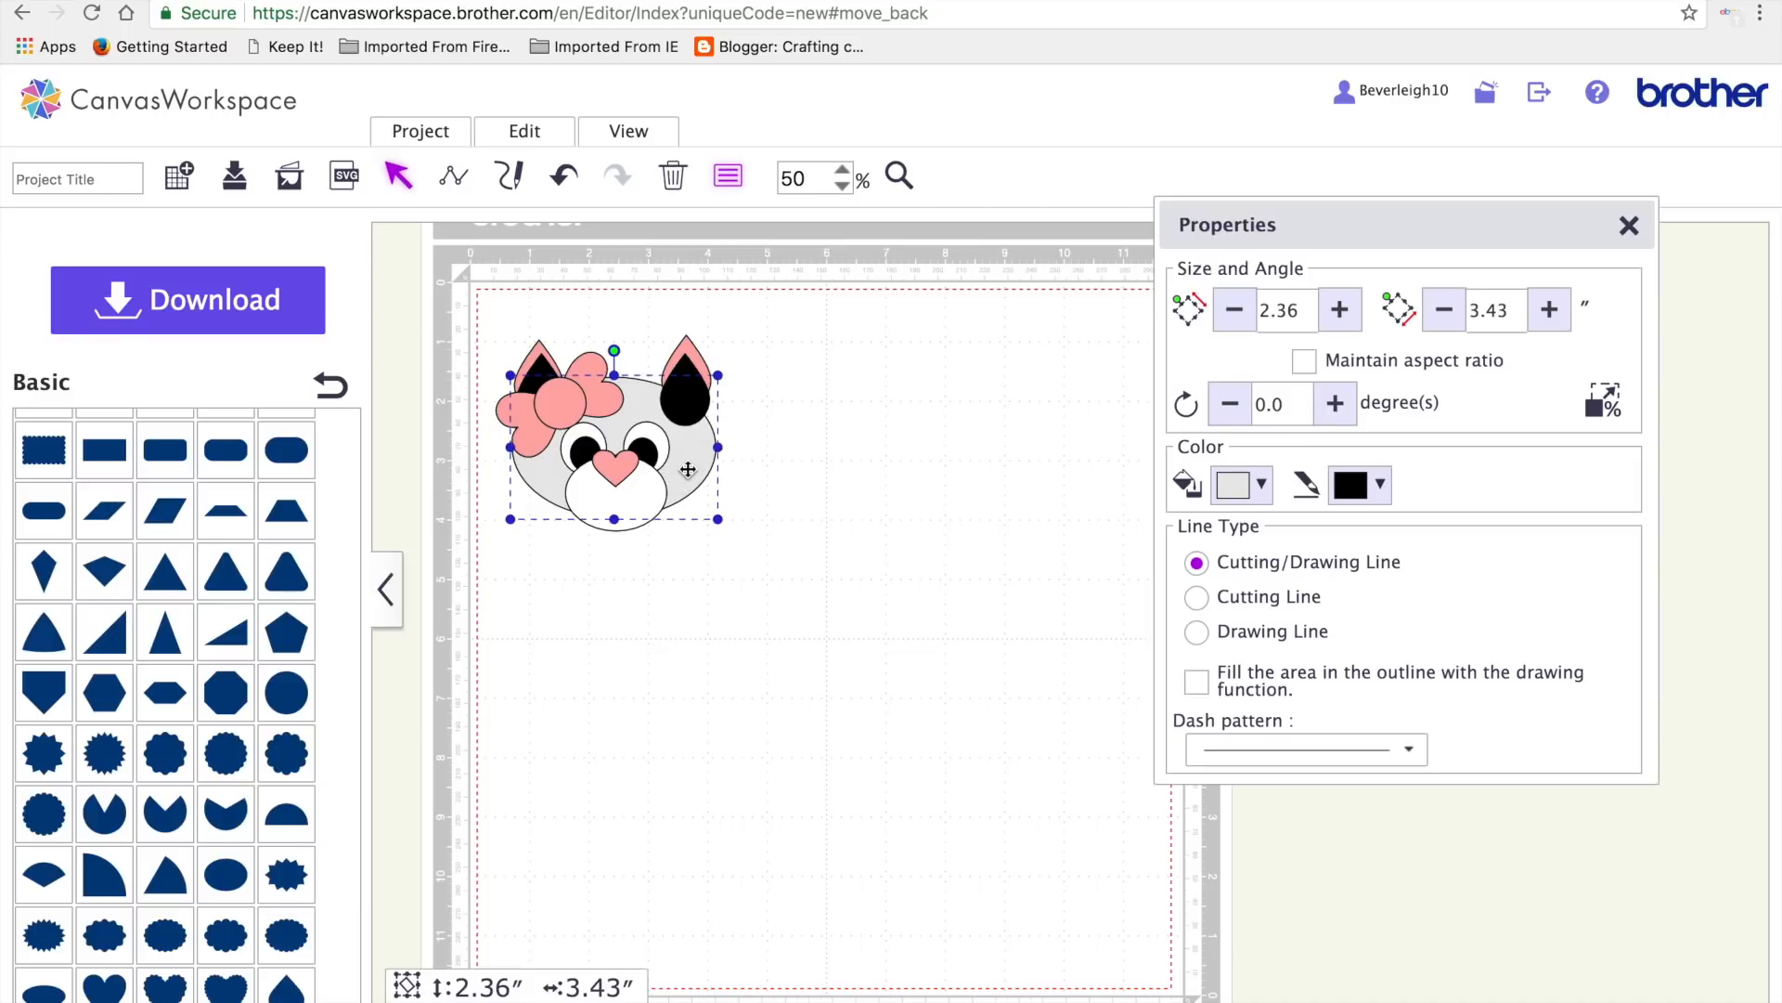
left_click_drag(688, 468, 872, 699)
left_click(1312, 312)
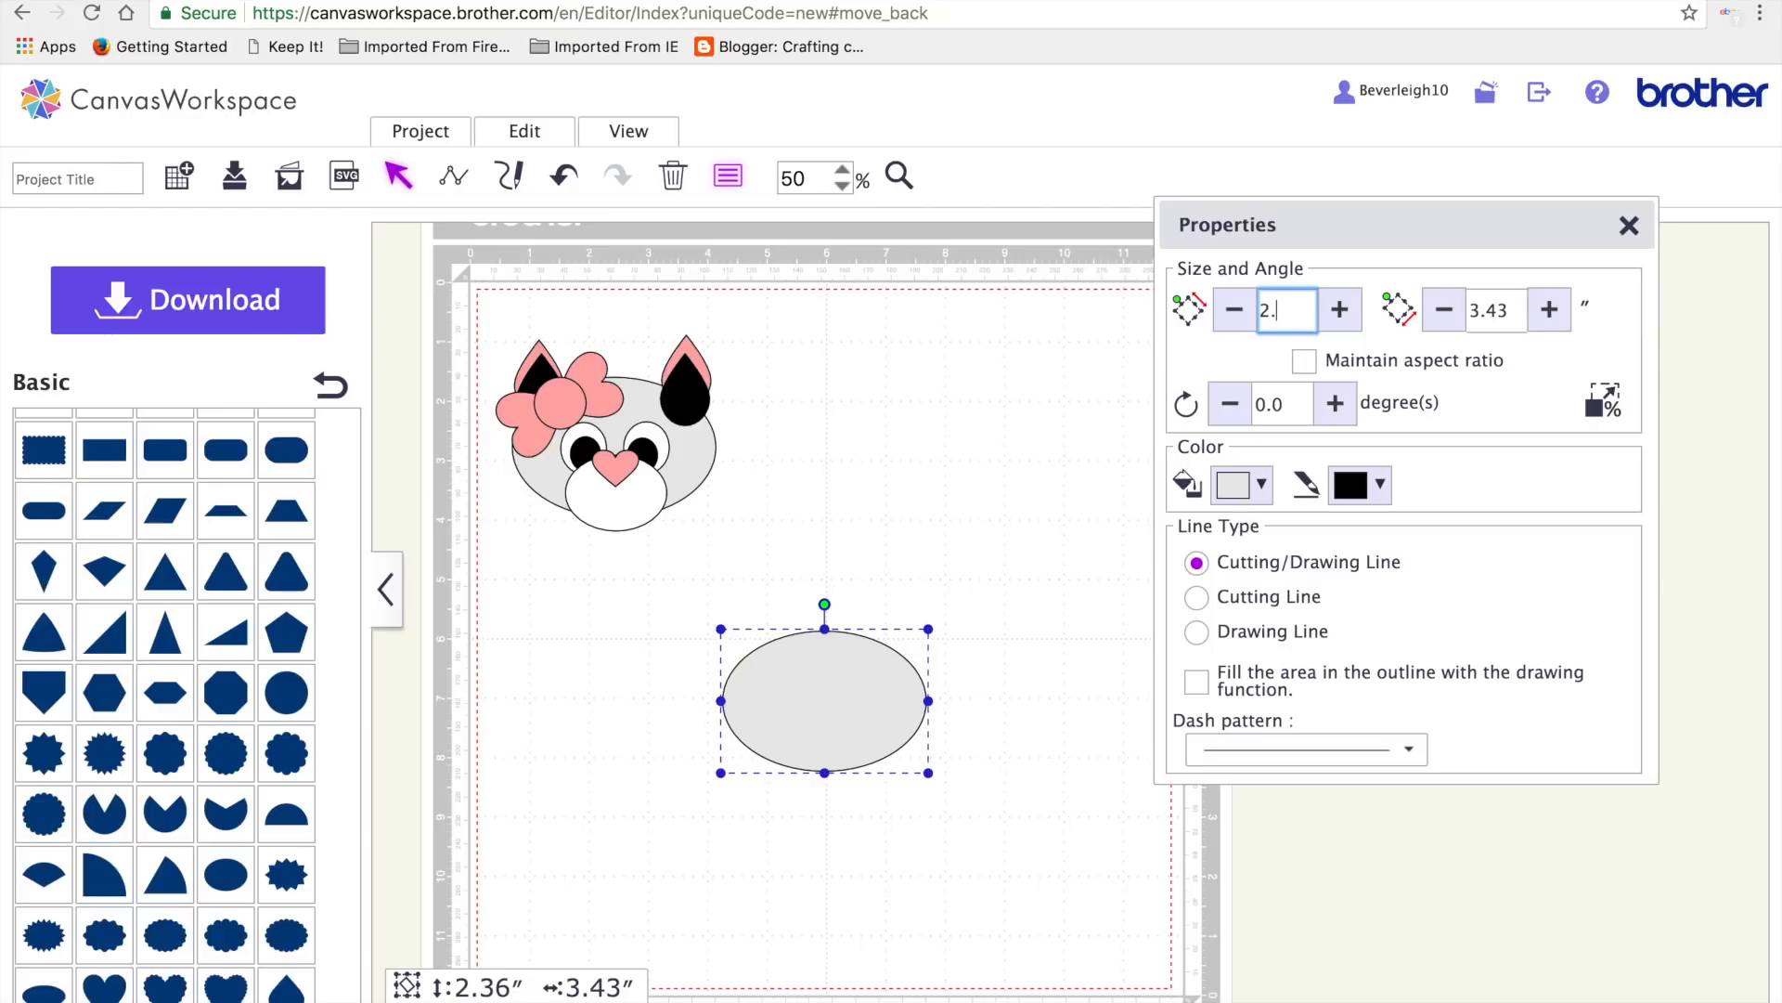
left_click(1511, 314)
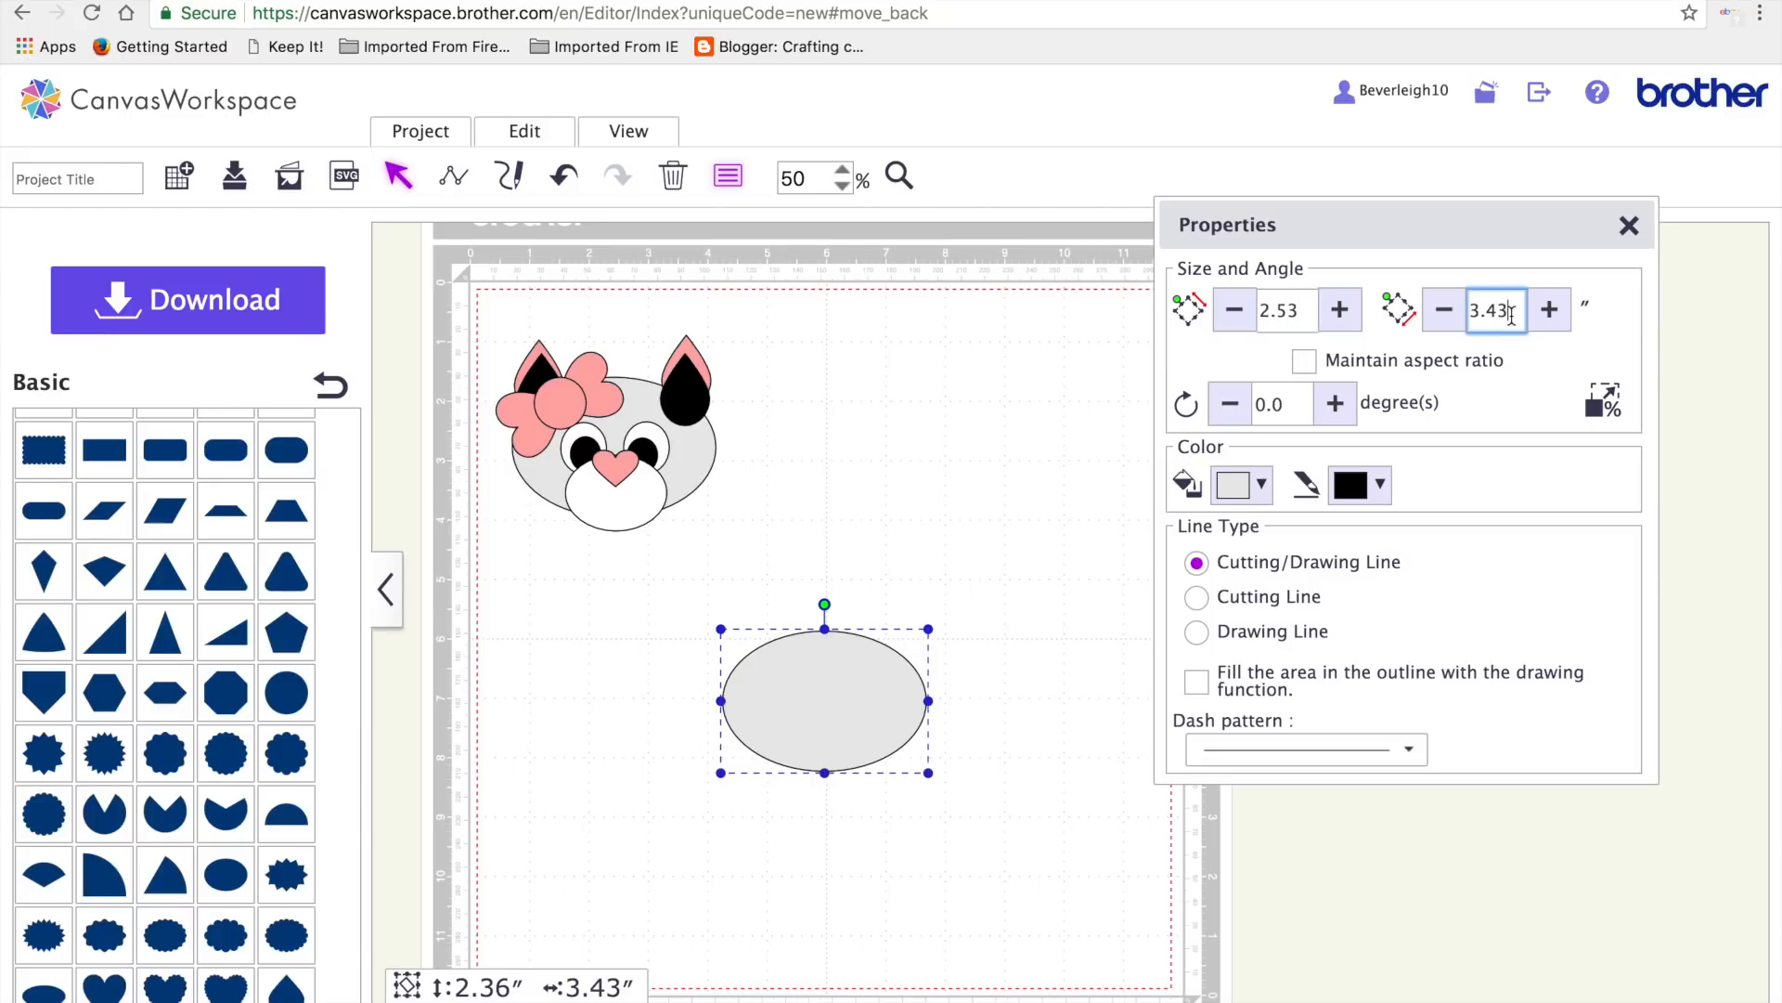
key("BackSpace")
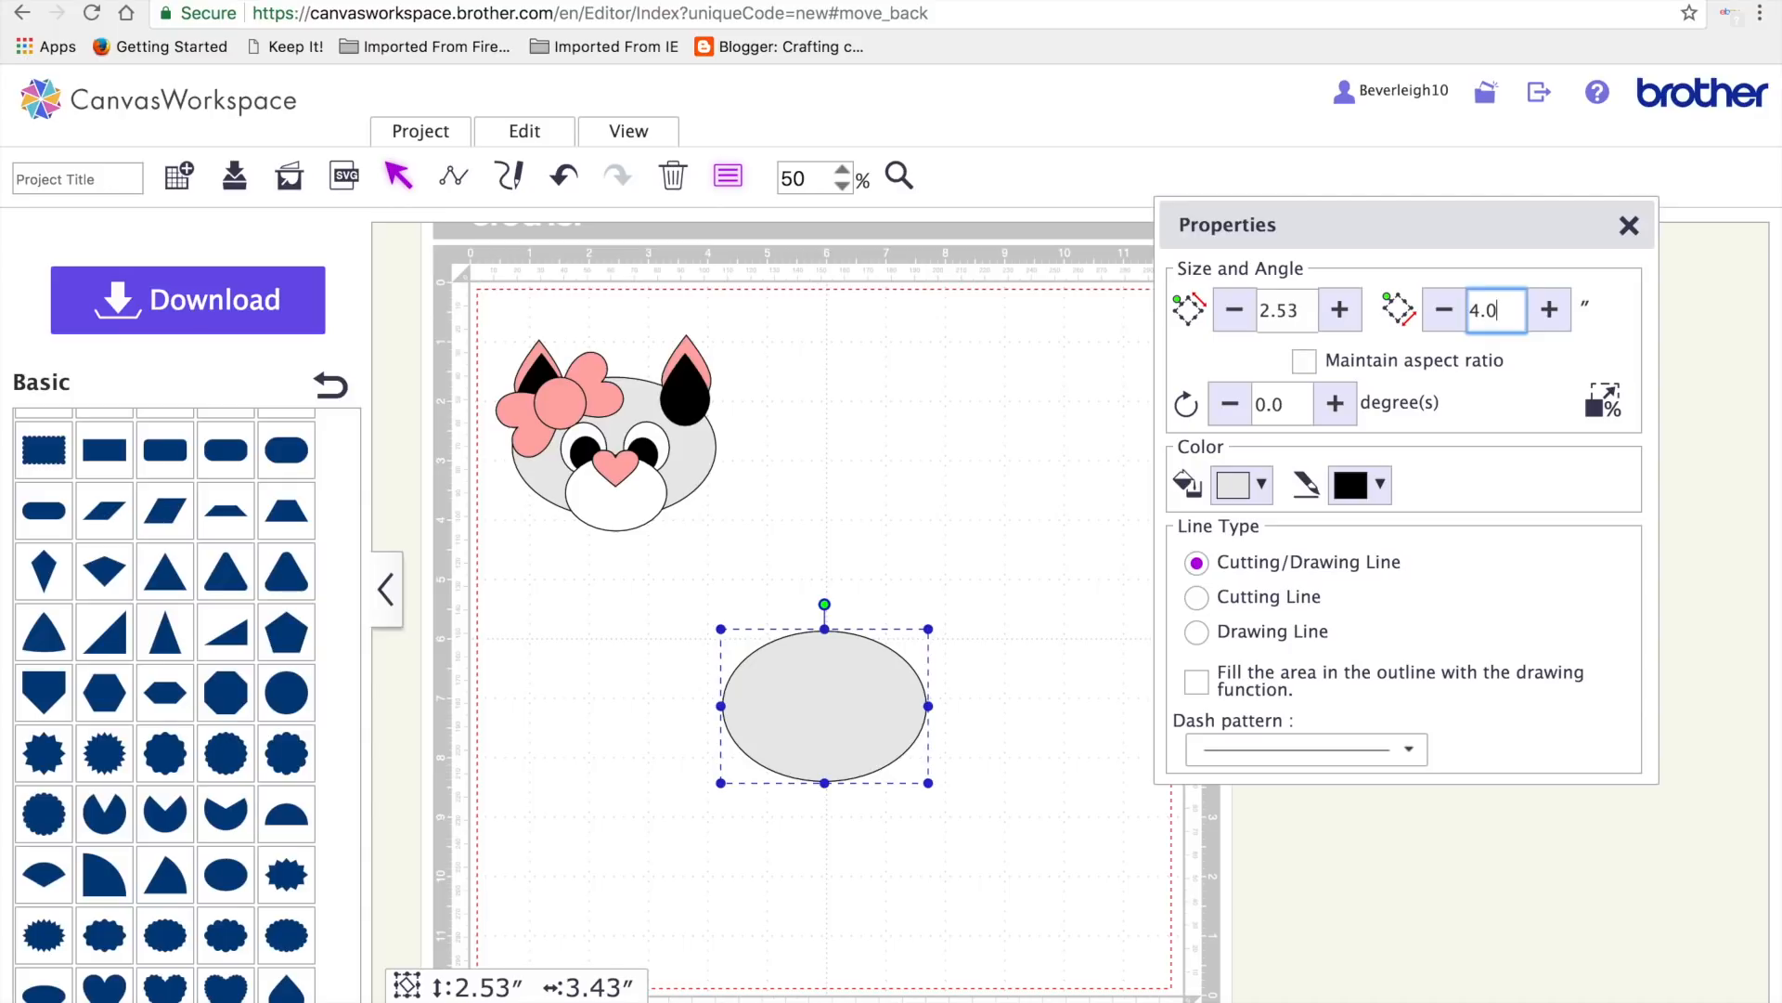
key("Return")
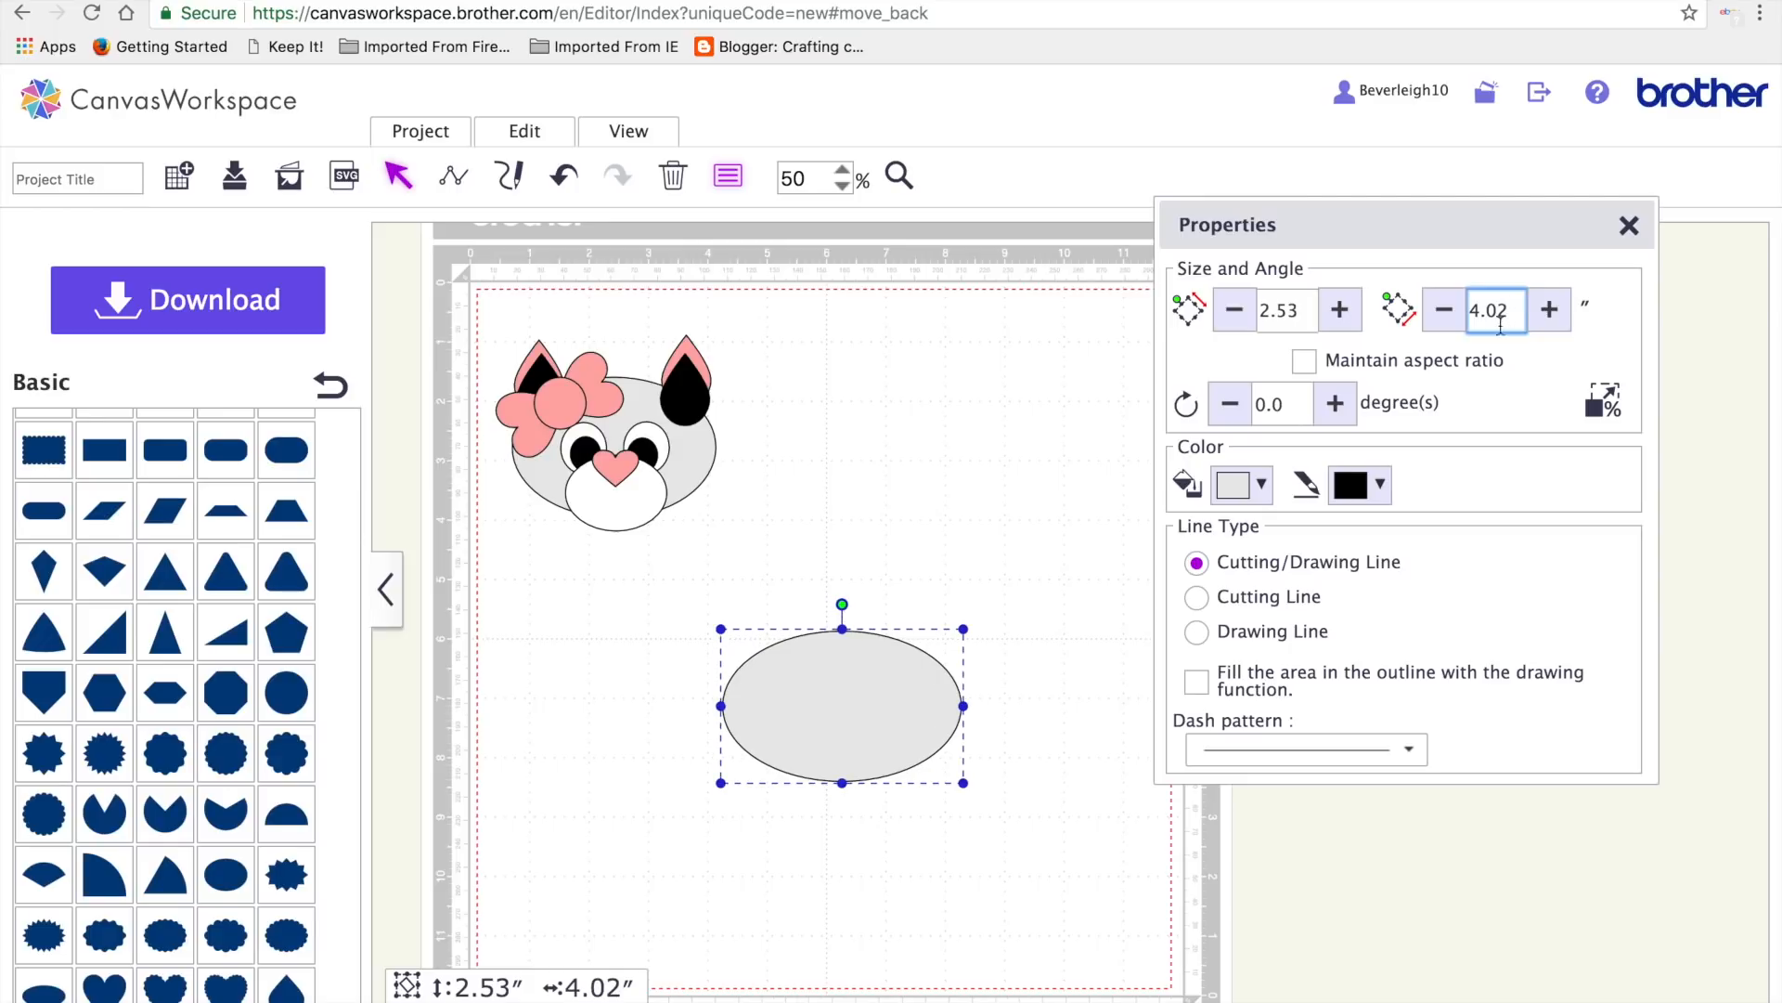
- Place the larger grey ellipse under the face as the body, sent to the back and overlapped by the head
left_click_drag(933, 684, 687, 559)
right_click(687, 560)
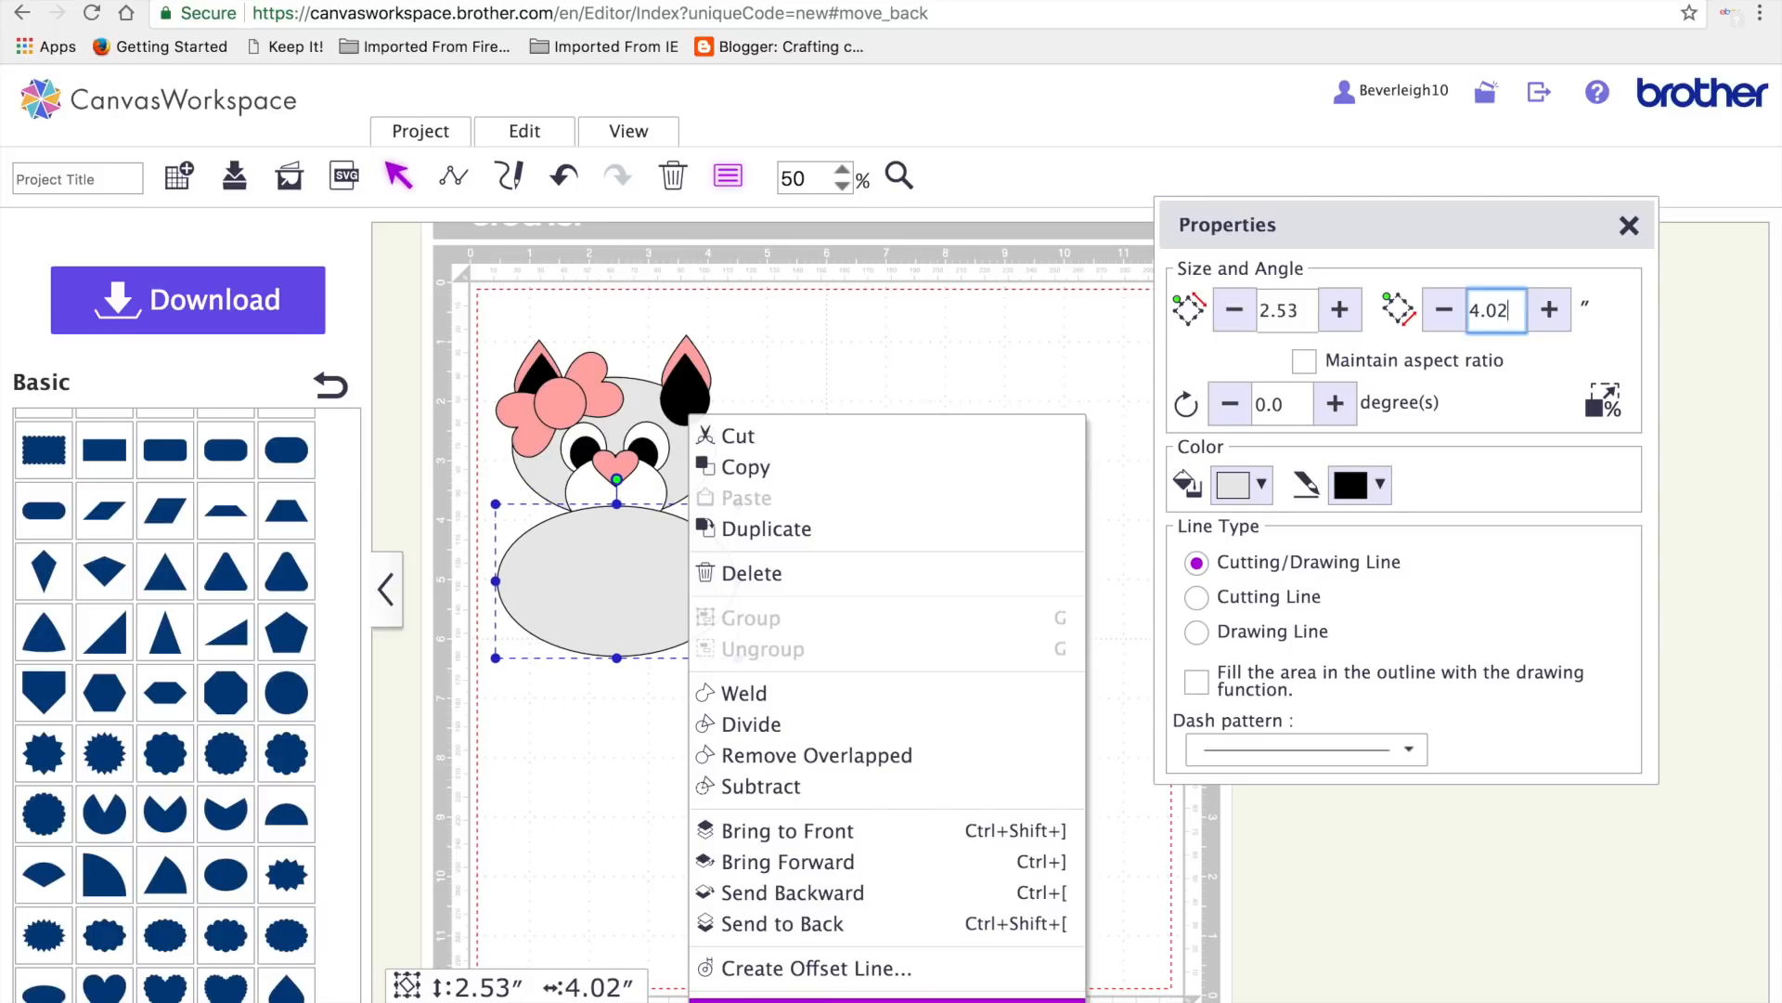
left_click(820, 924)
left_click_drag(660, 593, 660, 576)
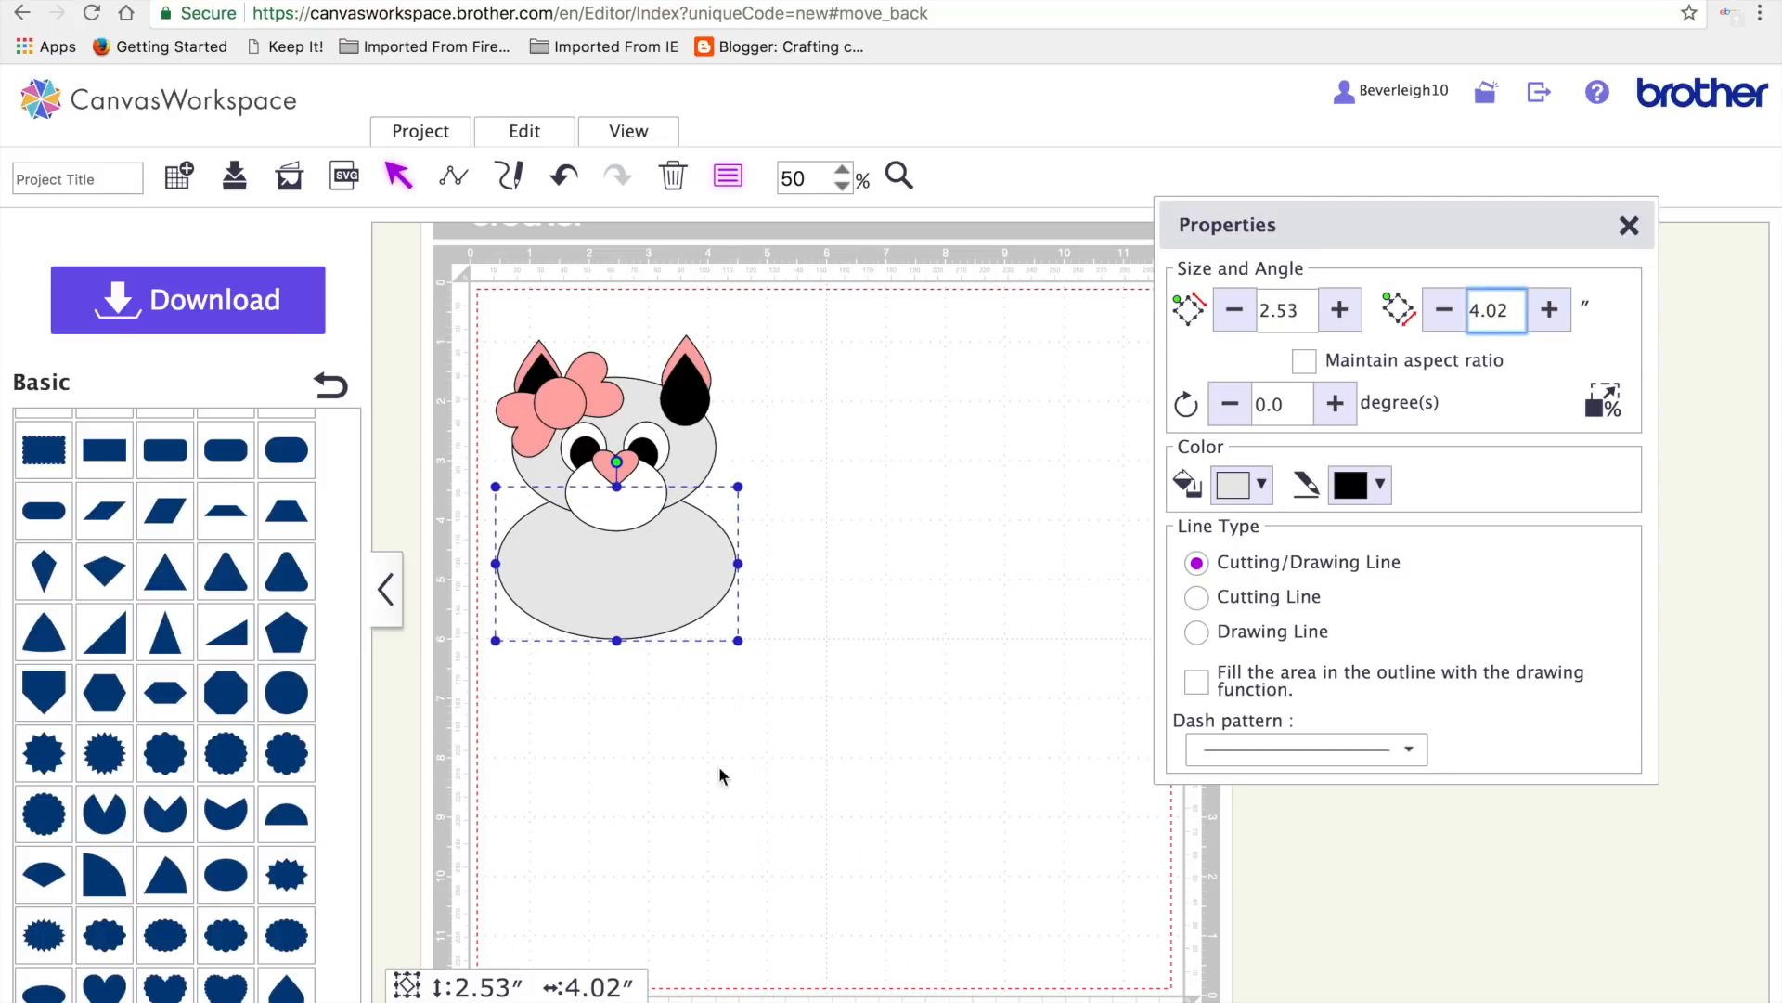
left_click(749, 852)
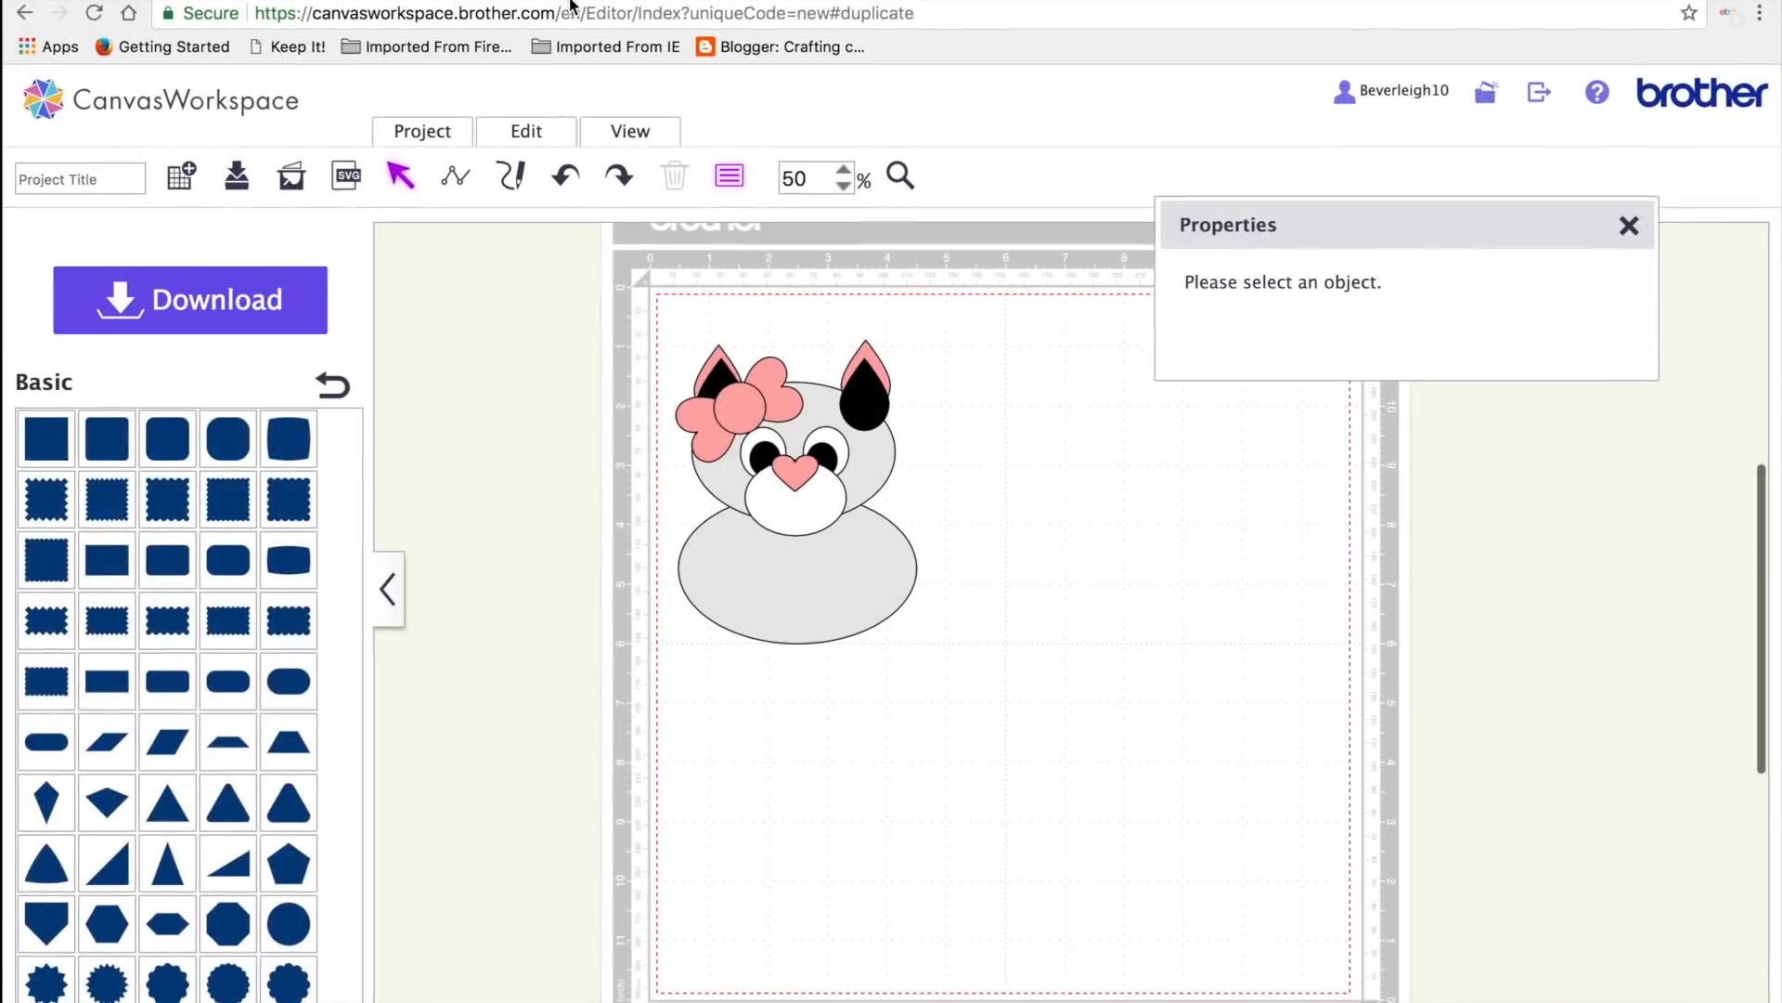
- Duplicate the body ellipse below the figure and set the copy to 1.59 by 1.32 inches without maintaining its aspect ratio
left_click(844, 586)
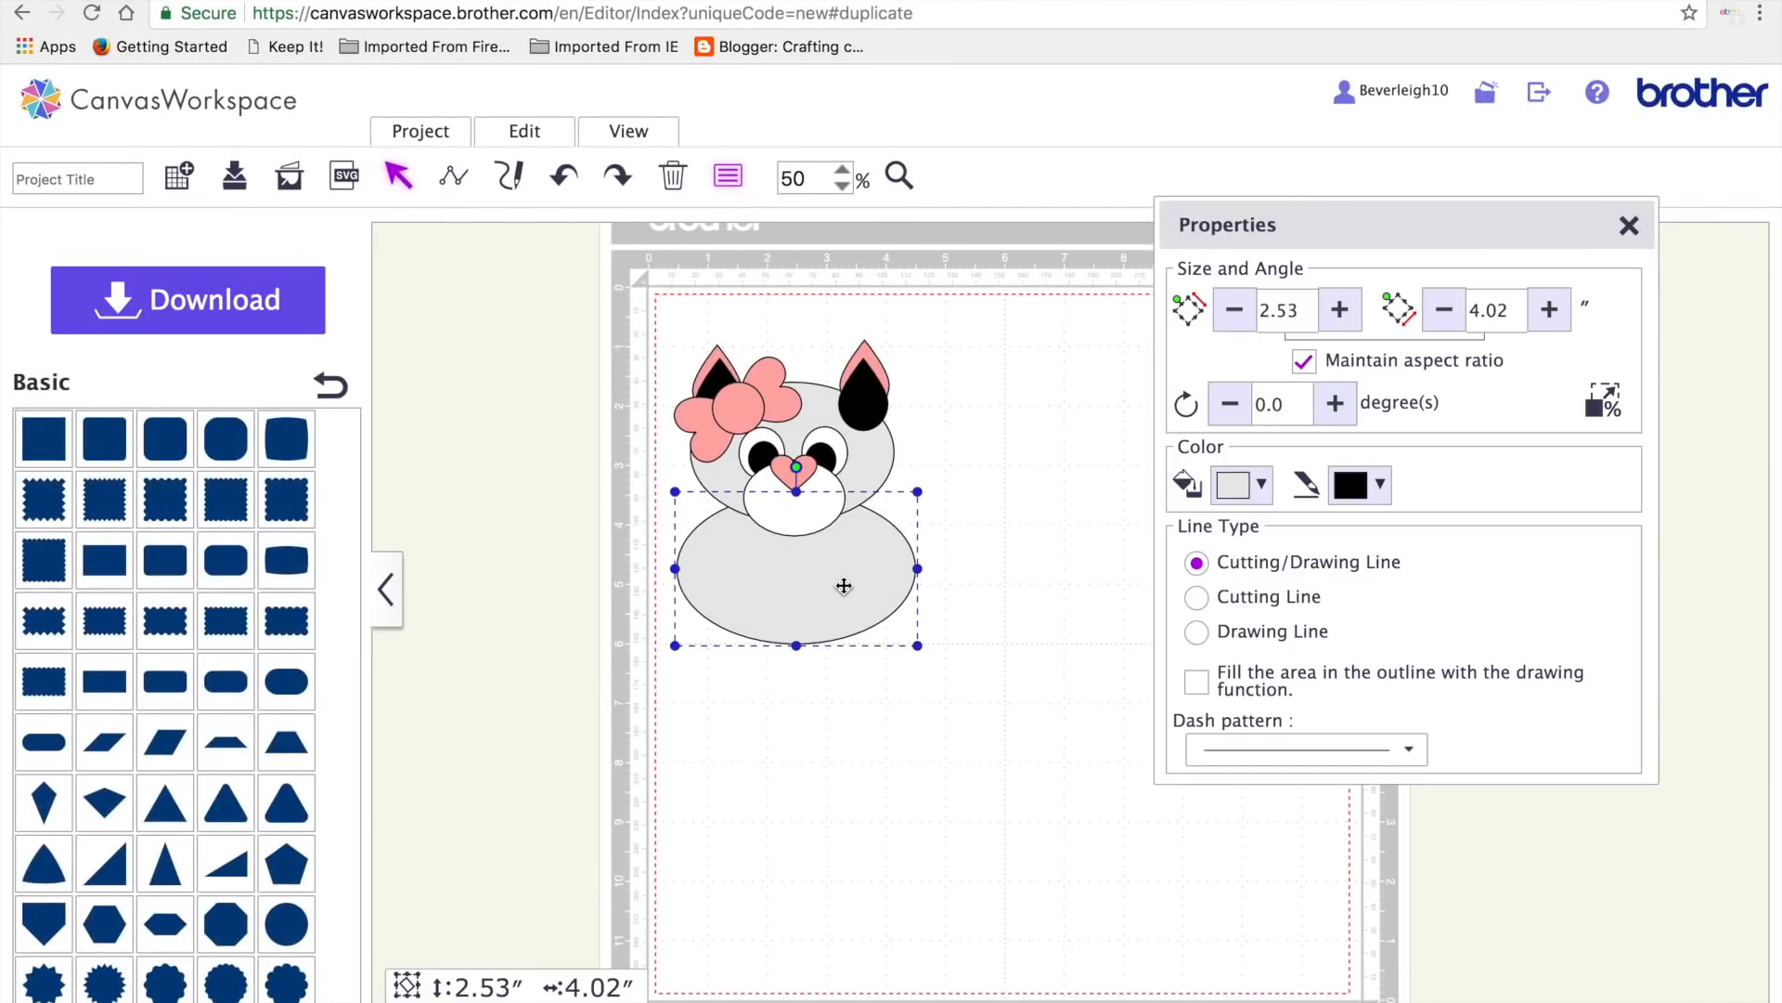
key("ctrl+d")
left_click_drag(844, 586, 878, 775)
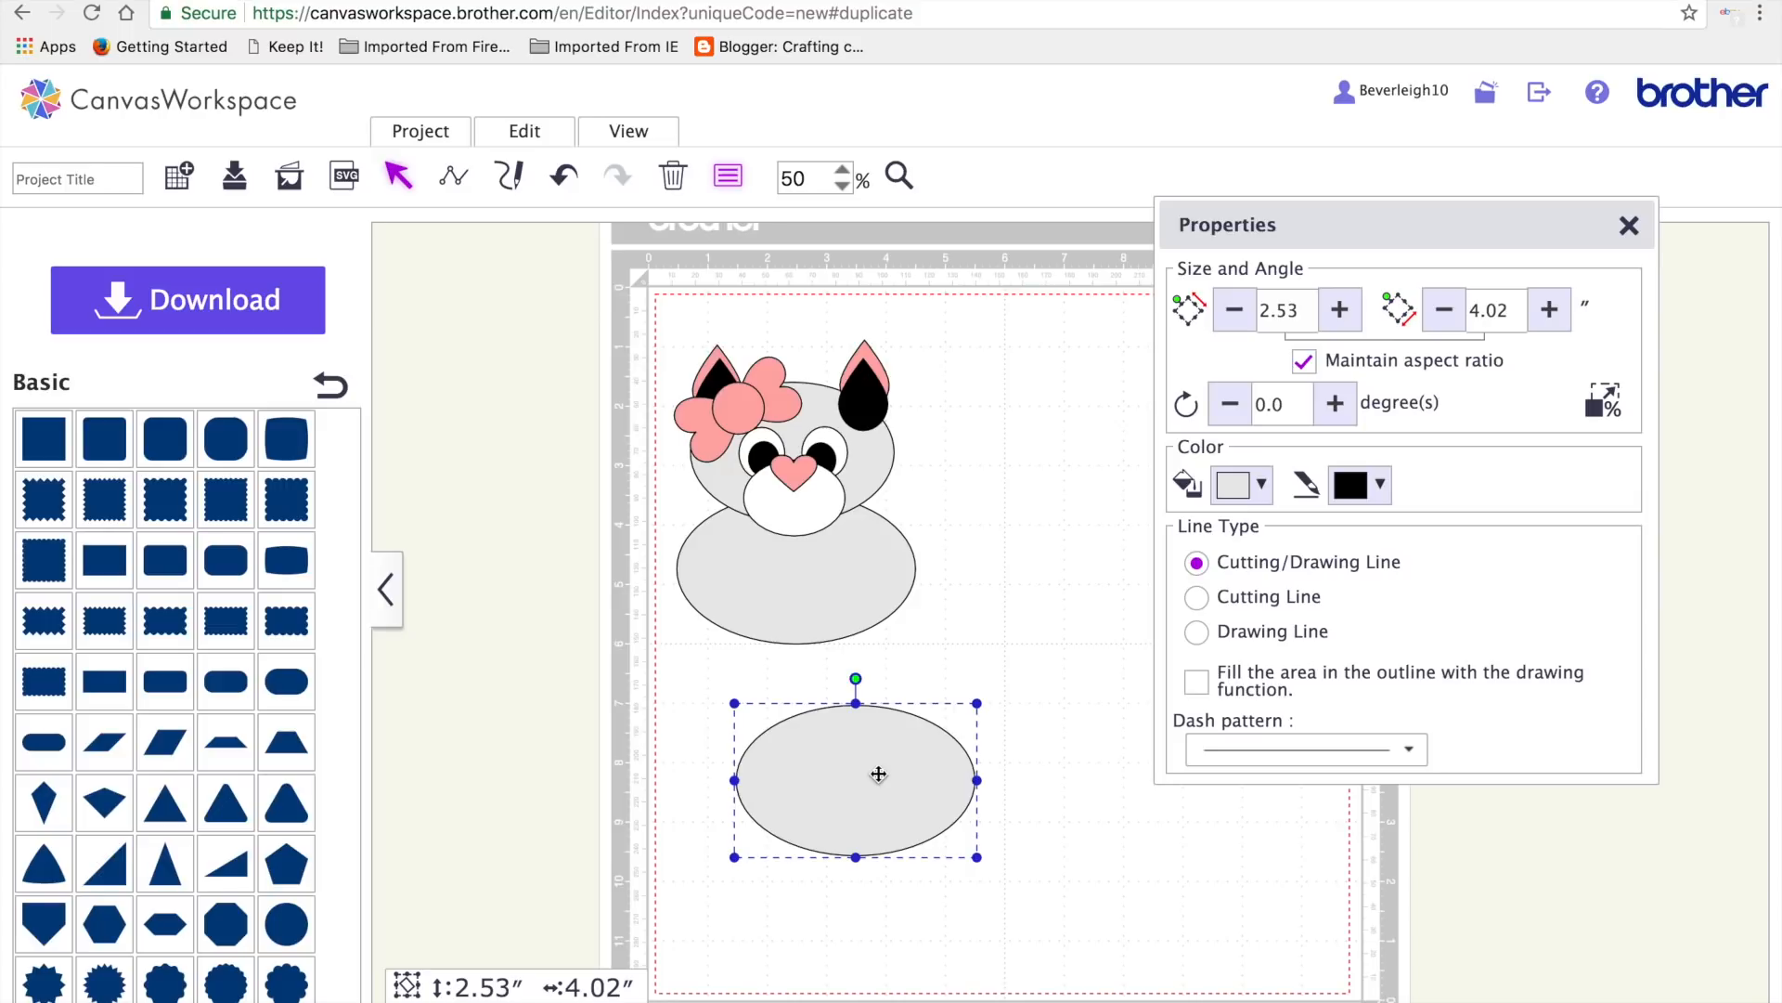
left_click(1303, 360)
left_click(1306, 310)
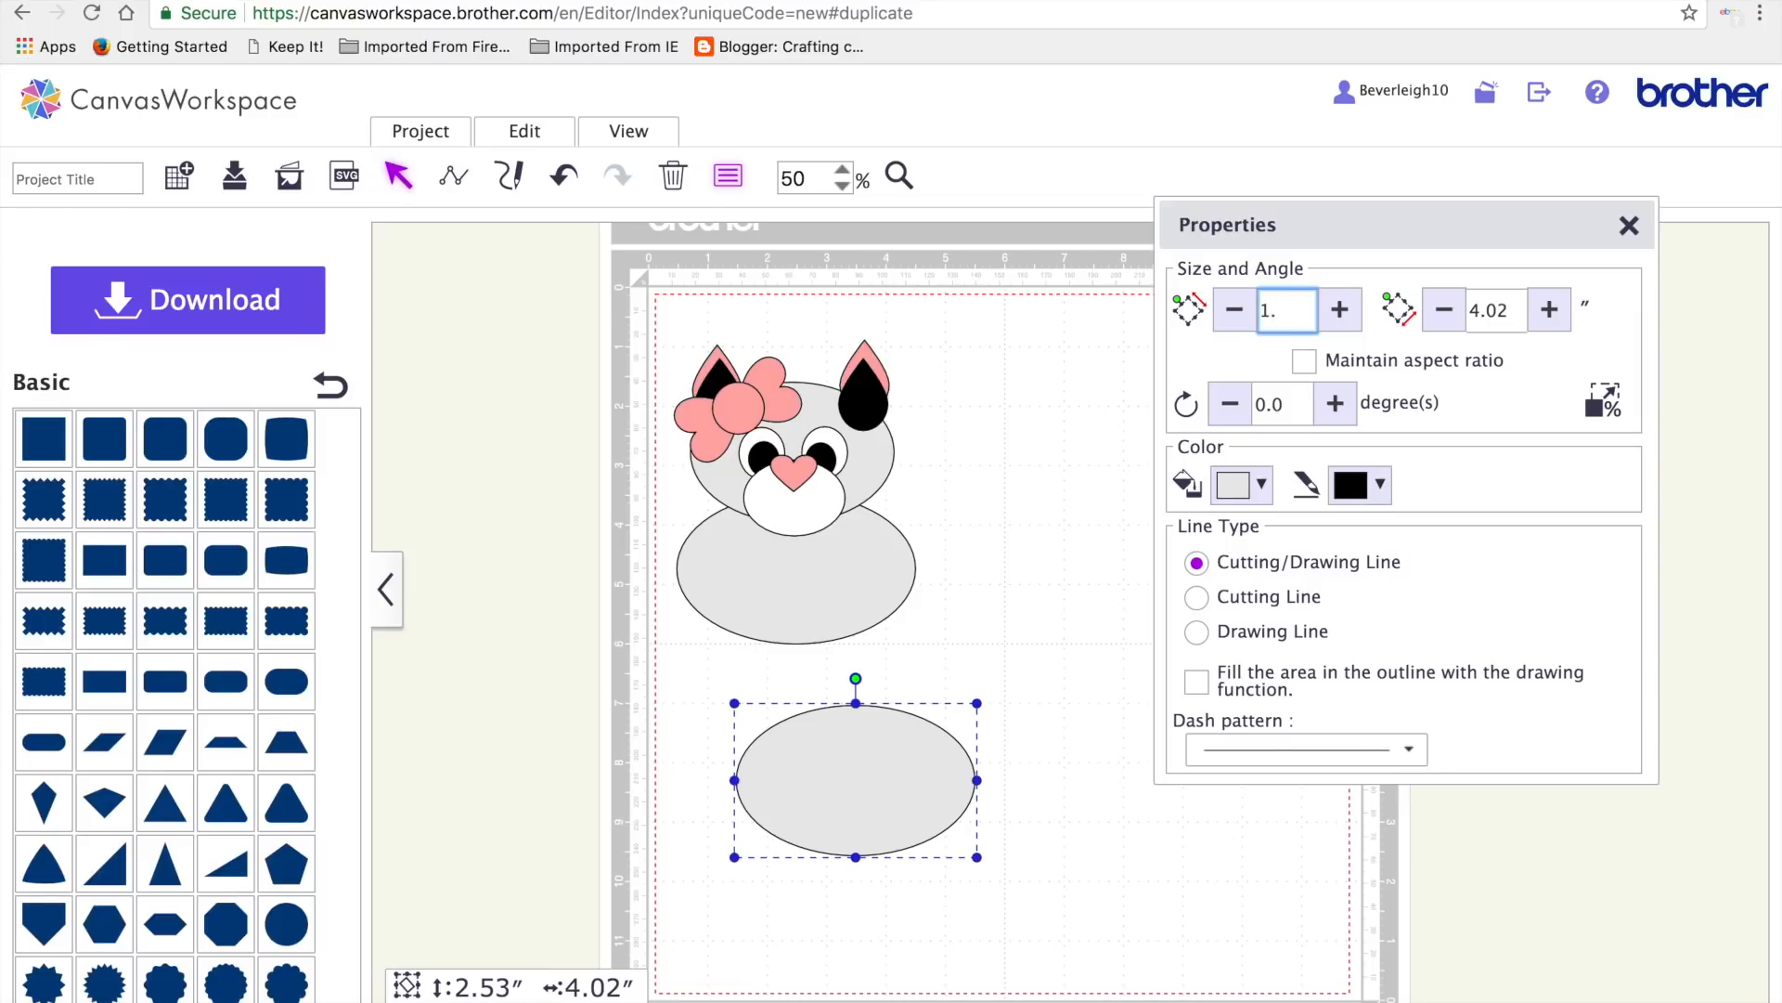
left_click(1511, 310)
key("BackSpace")
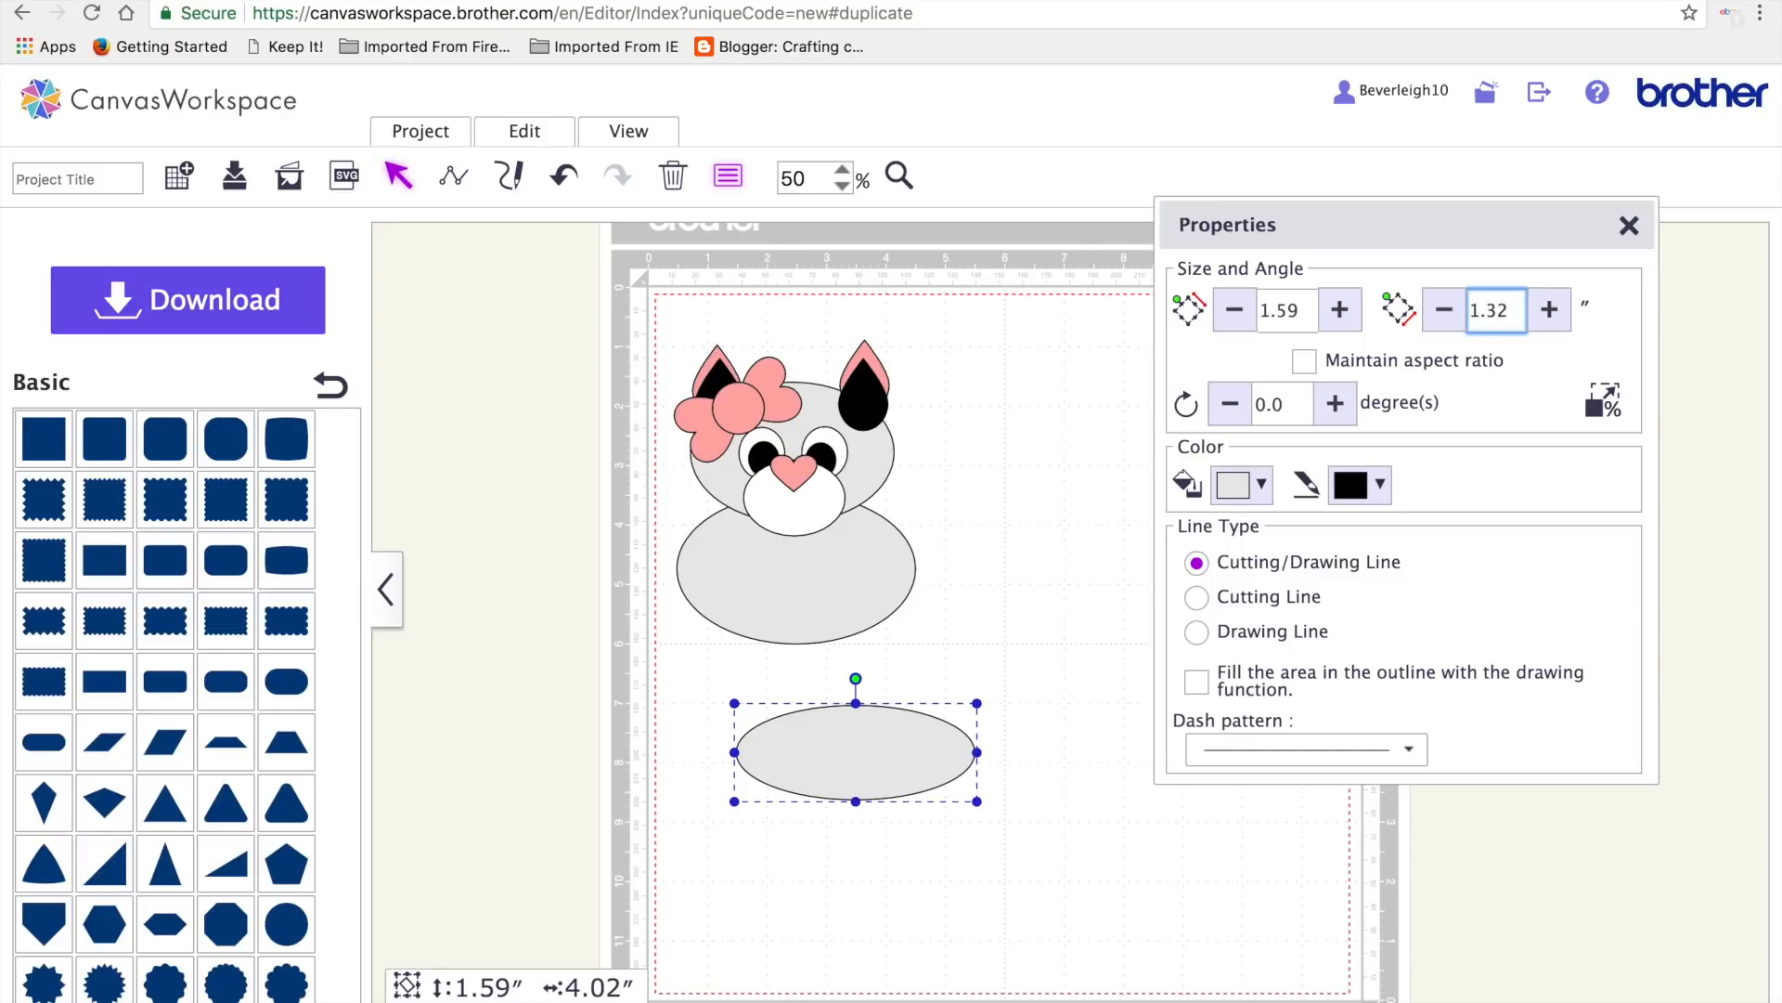
key("Return")
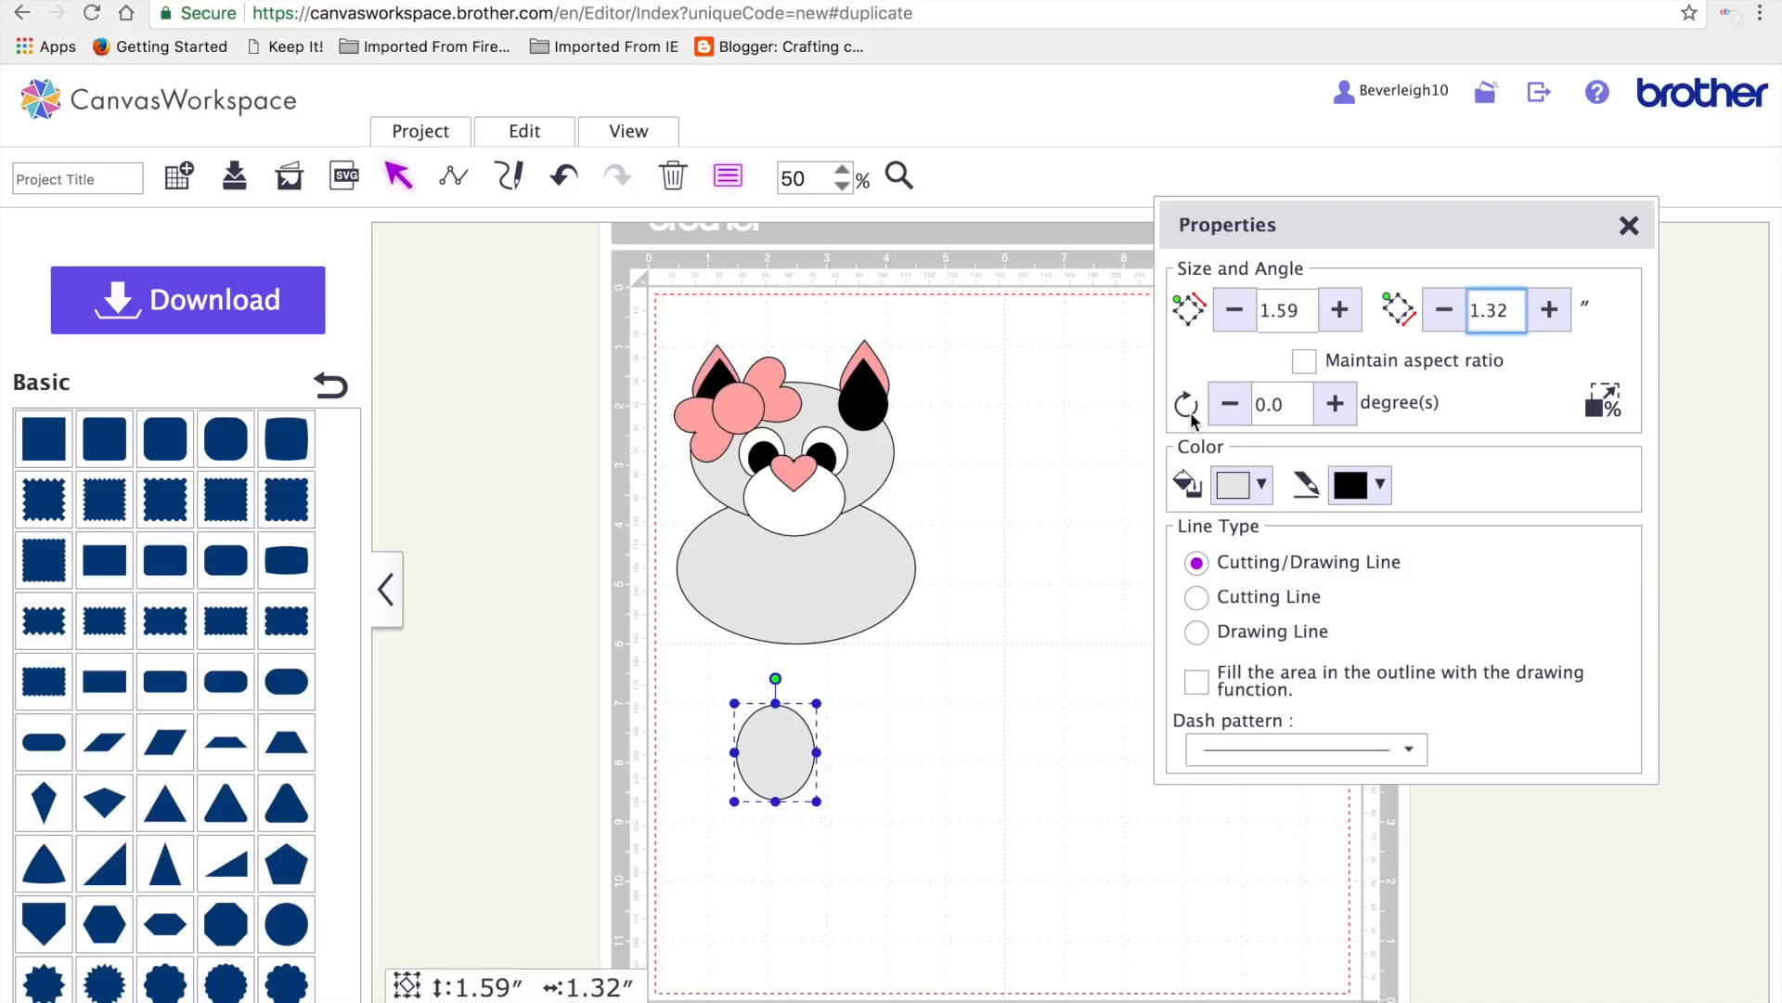
- Rotate the small grey ellipse to 45 degrees and place it at the body's lower right as a foot
left_click(1289, 404)
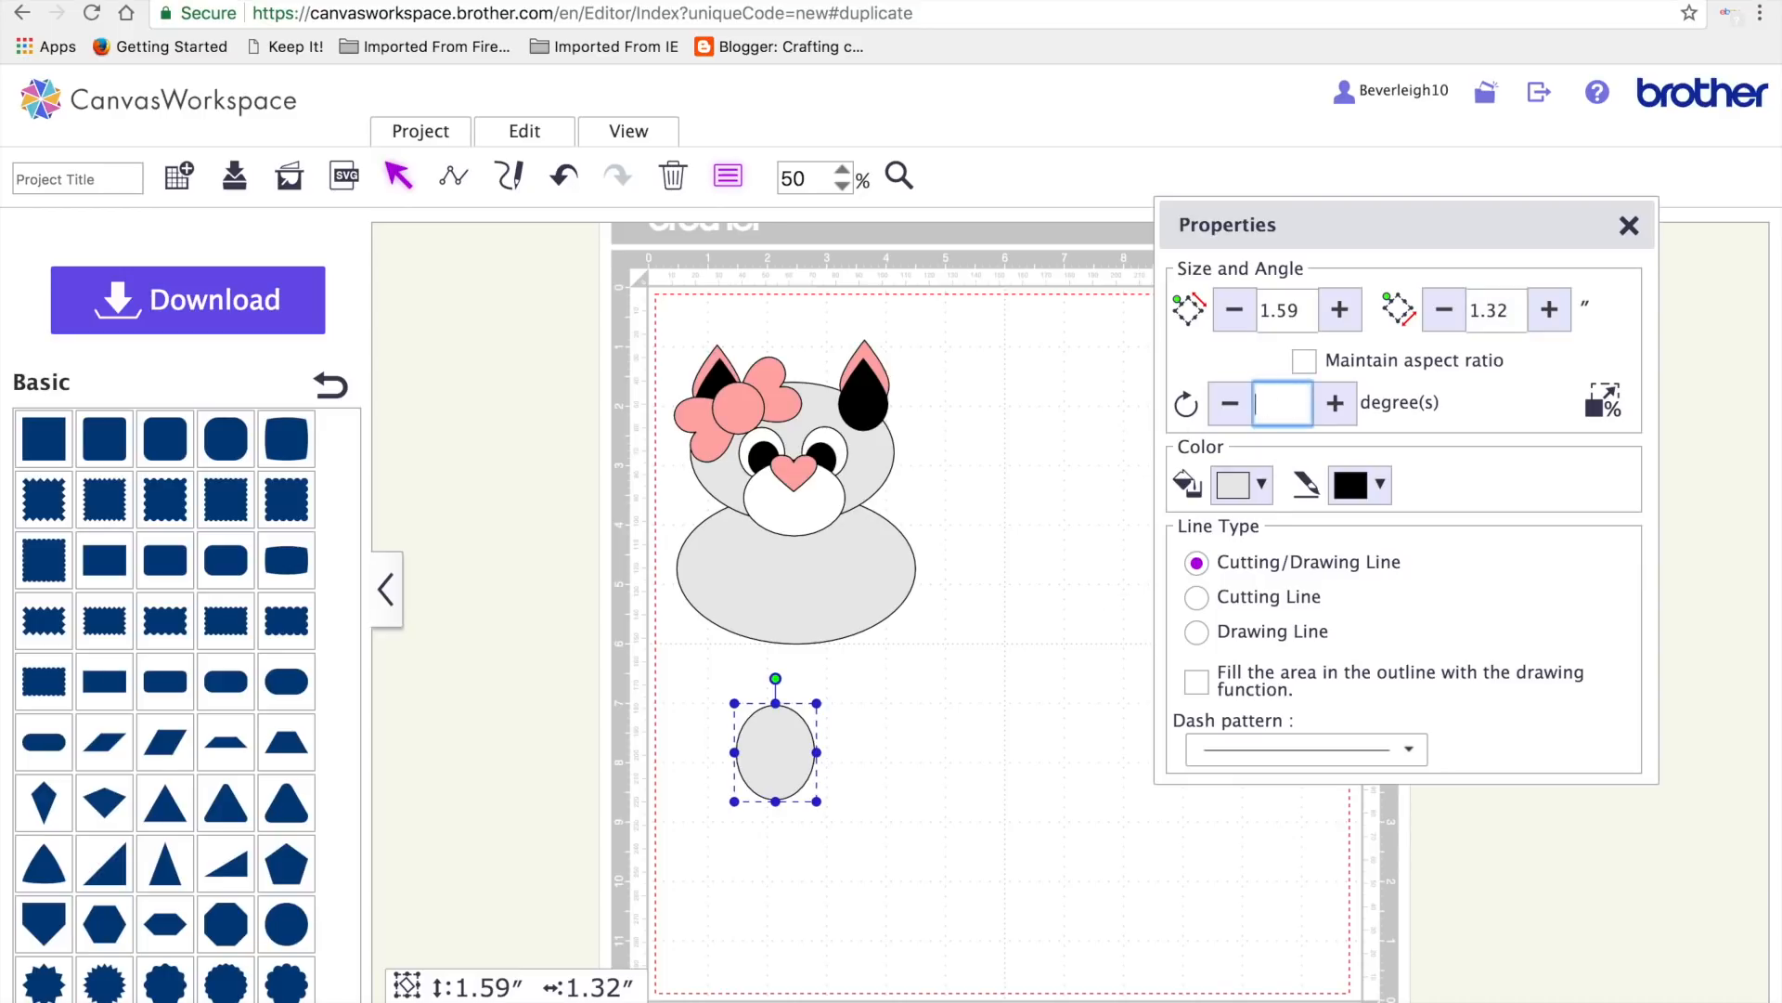
type("45")
key("Return")
left_click_drag(760, 742, 896, 583)
- Duplicate the foot, flip the copy horizontally, and place it at the body's lower left
type("d")
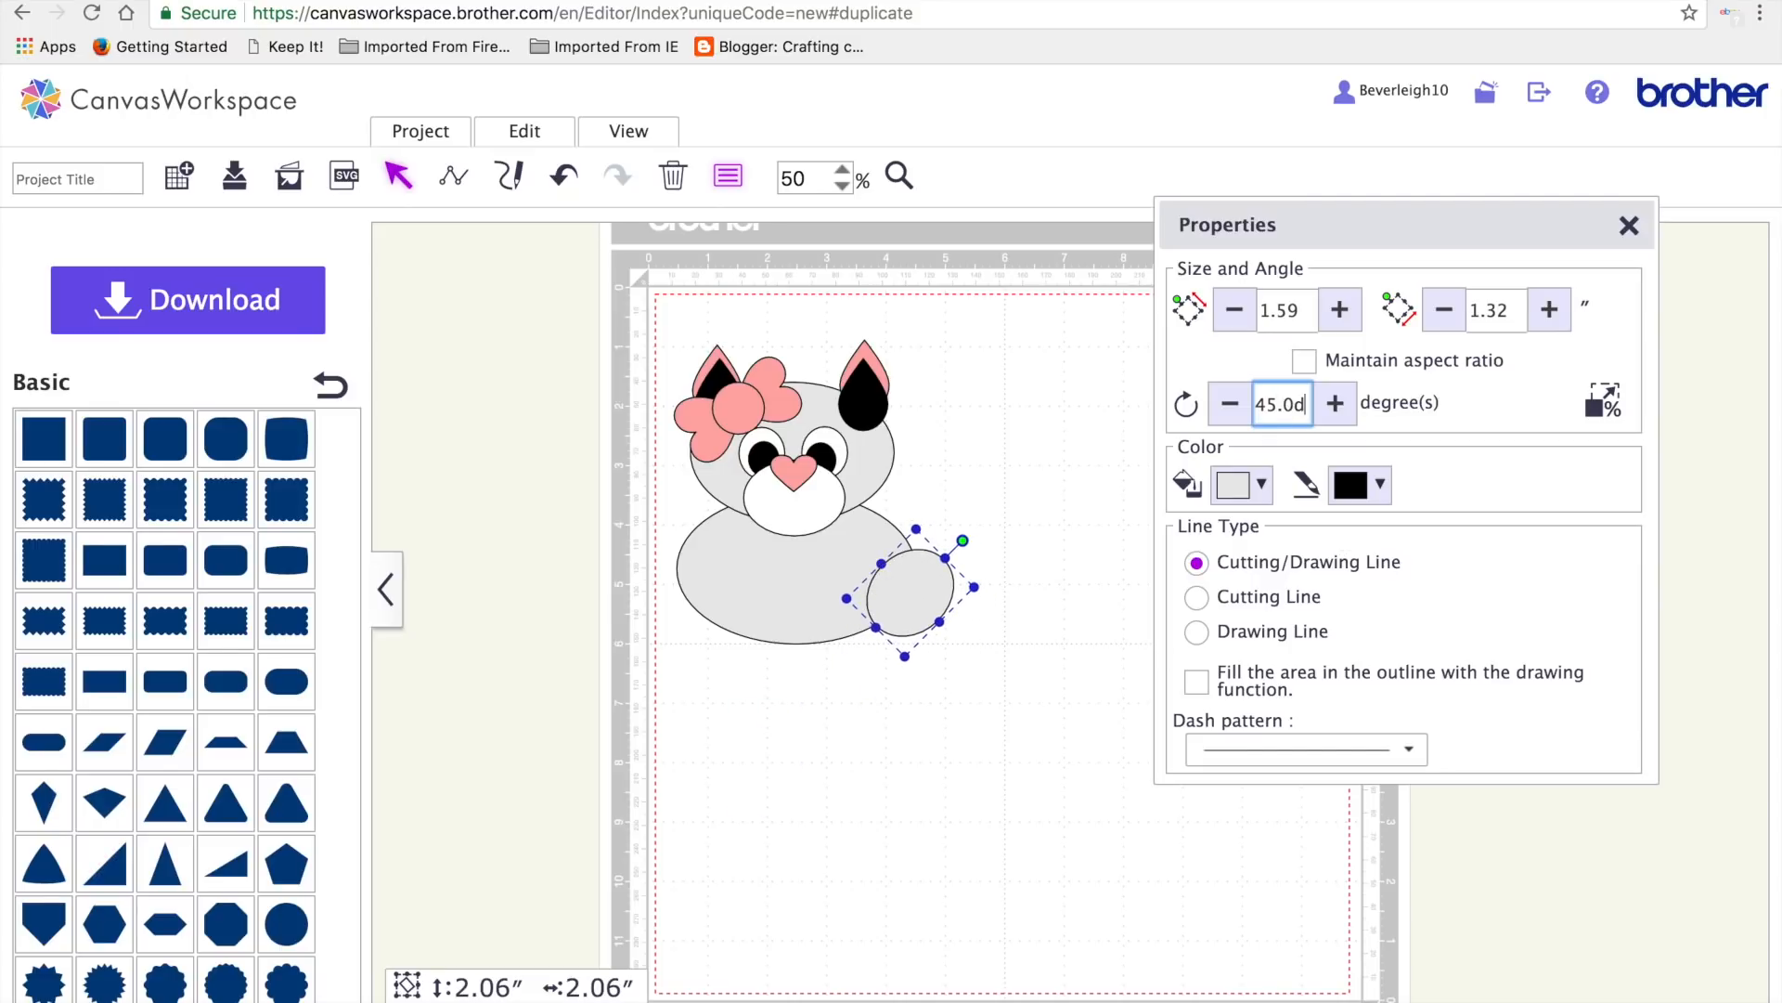
left_click(852, 692)
left_click(951, 570)
key("d")
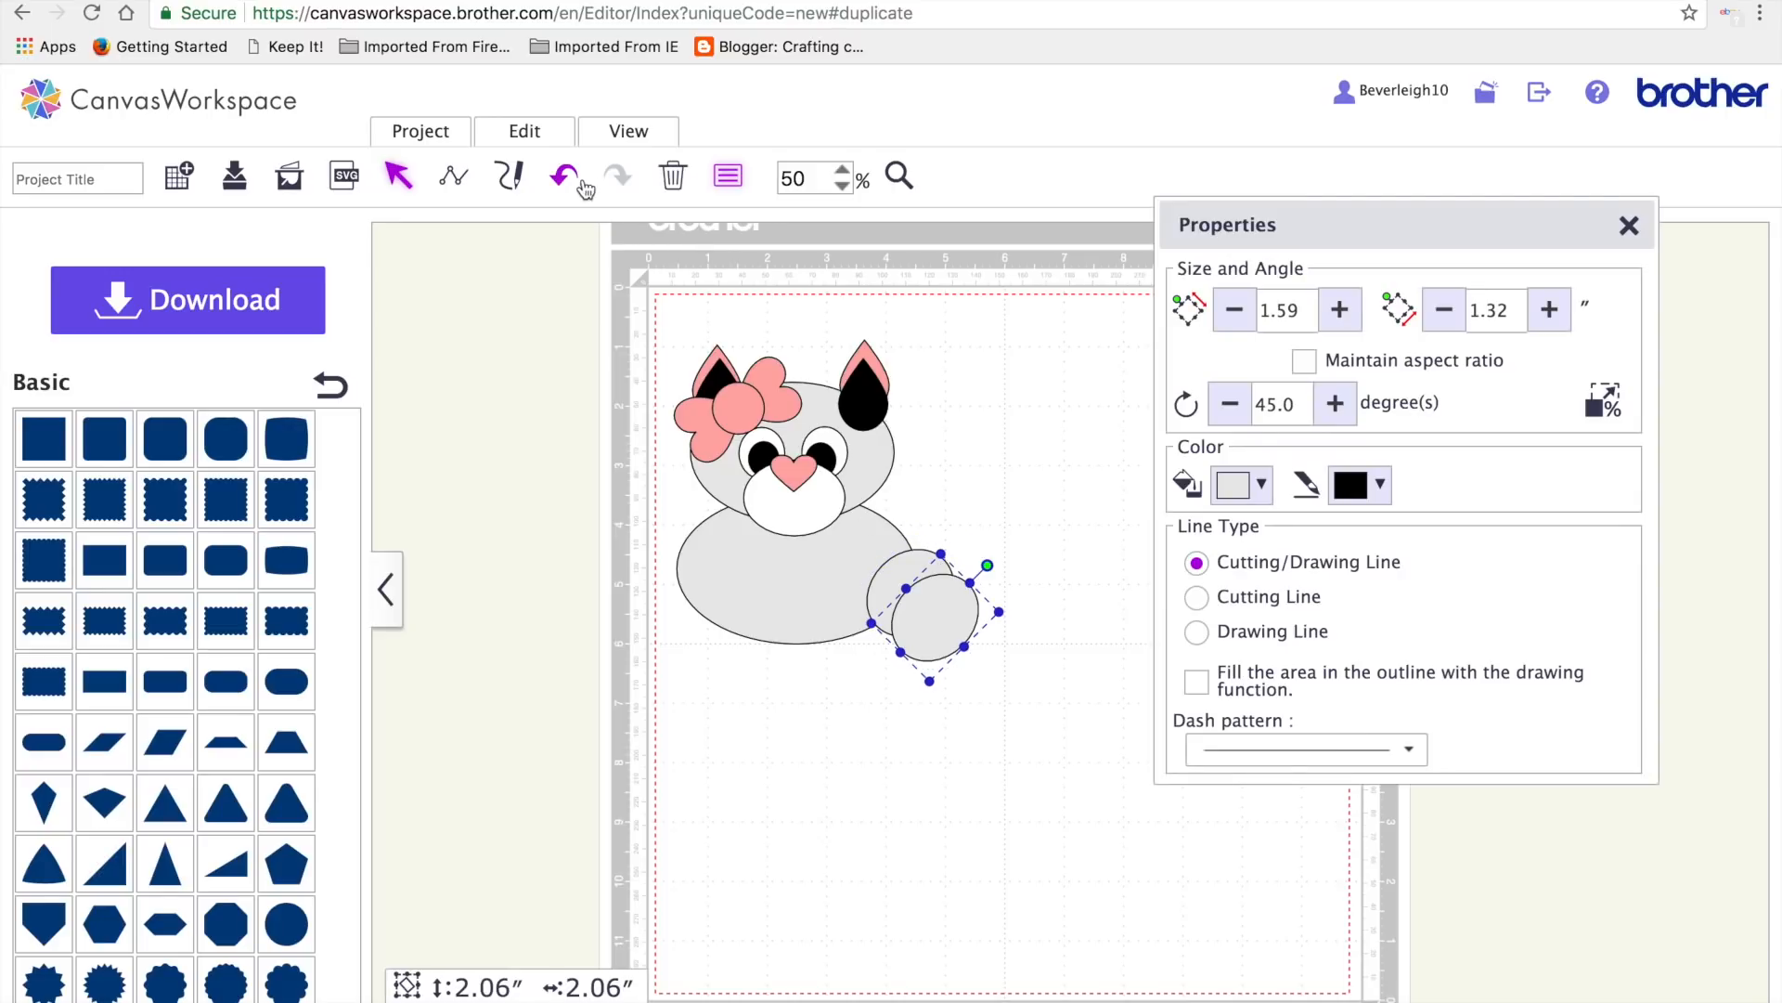
left_click(524, 131)
left_click(614, 495)
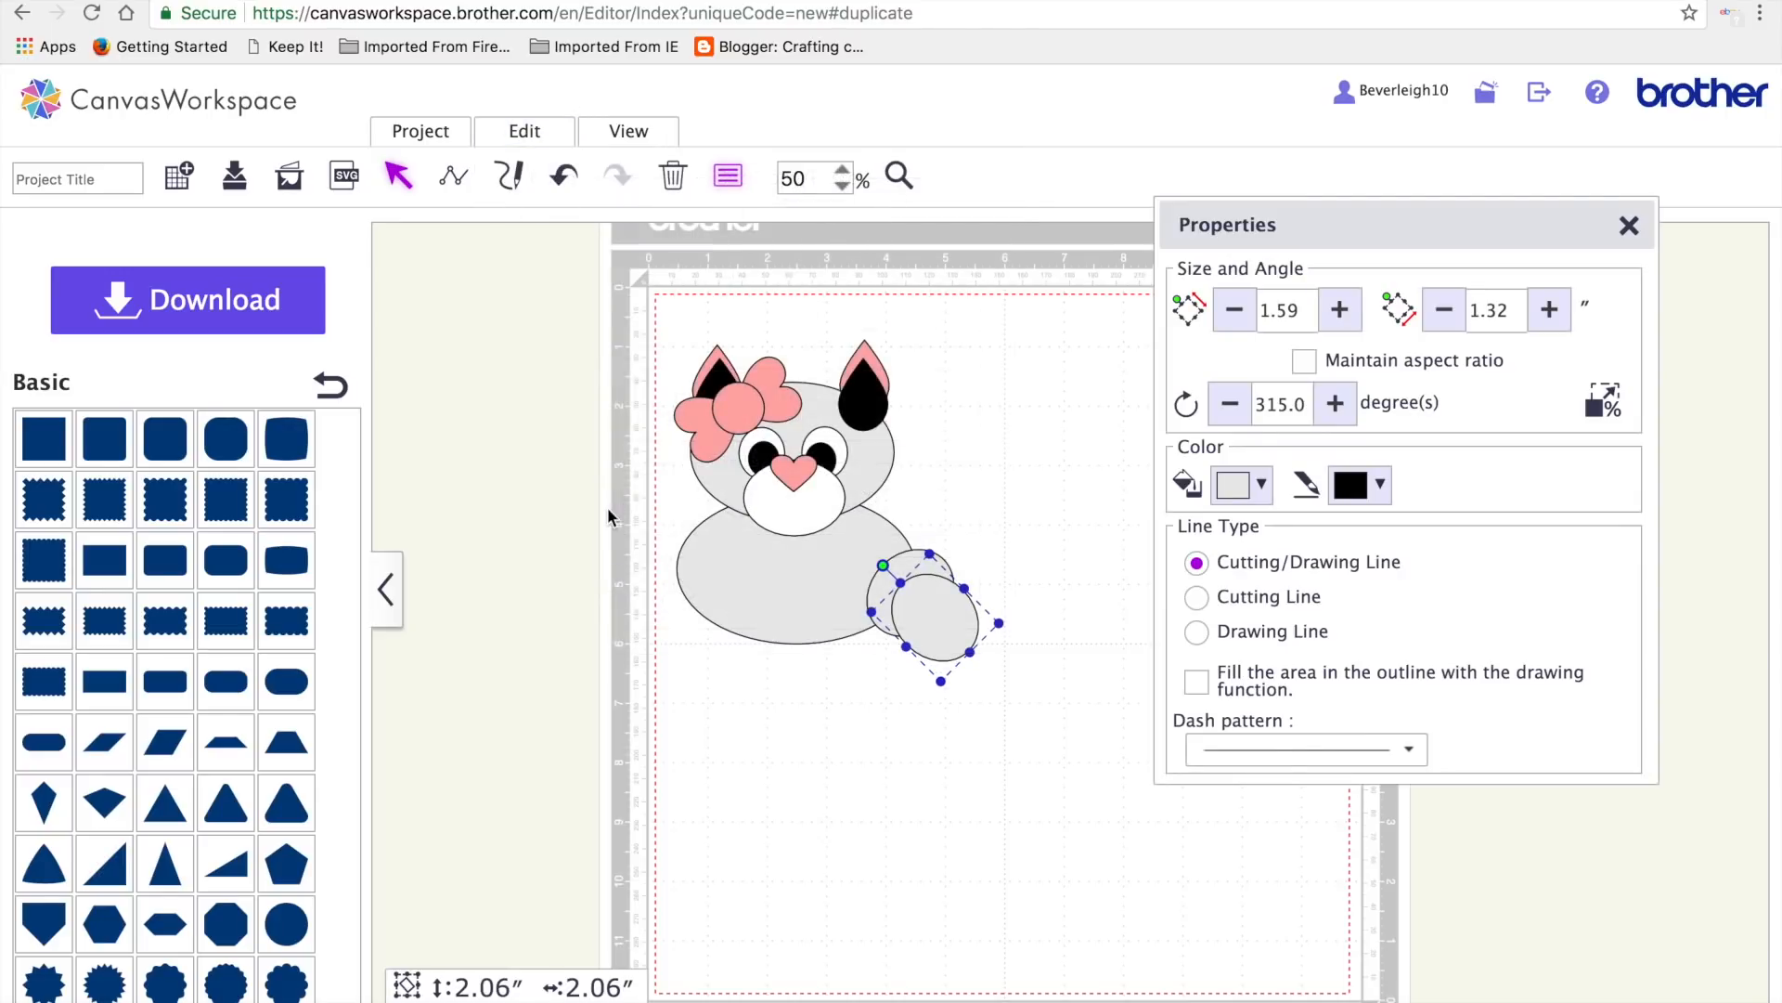
left_click_drag(947, 634, 695, 620)
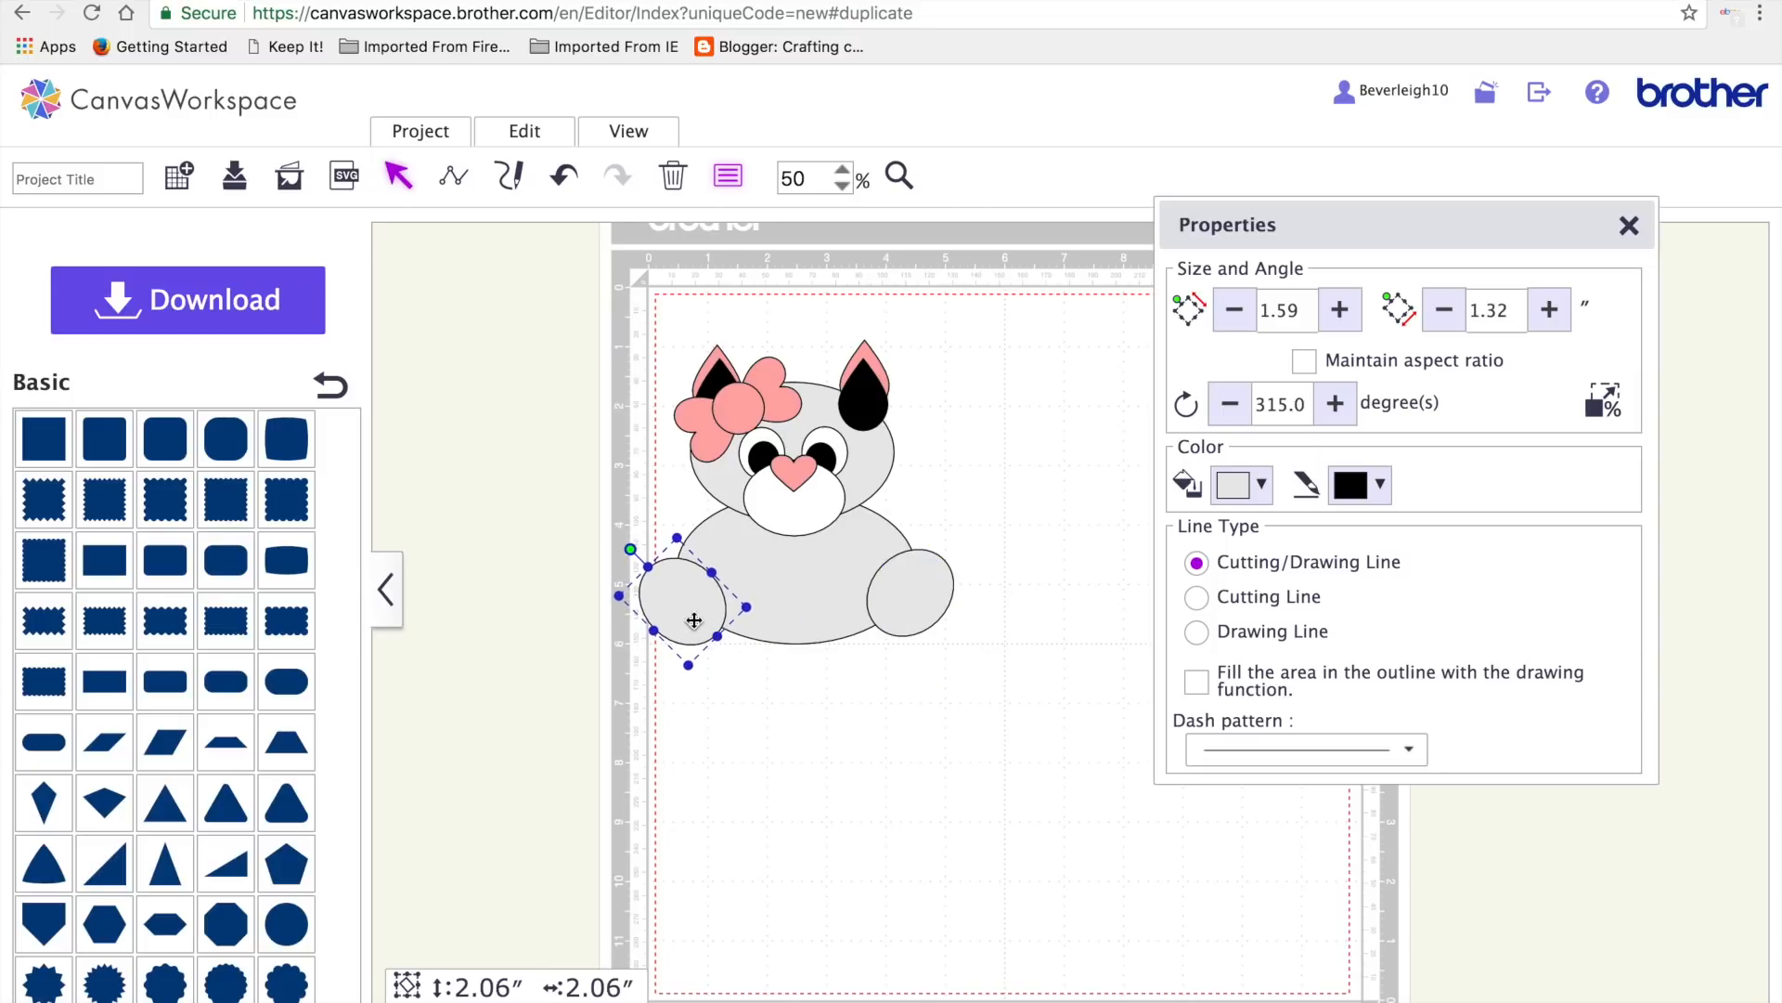
left_click(943, 829)
- Place a copy of the bow's centre circle to the right of the figure and set it to 0.62 inches with aspect ratio maintained
left_click(750, 410)
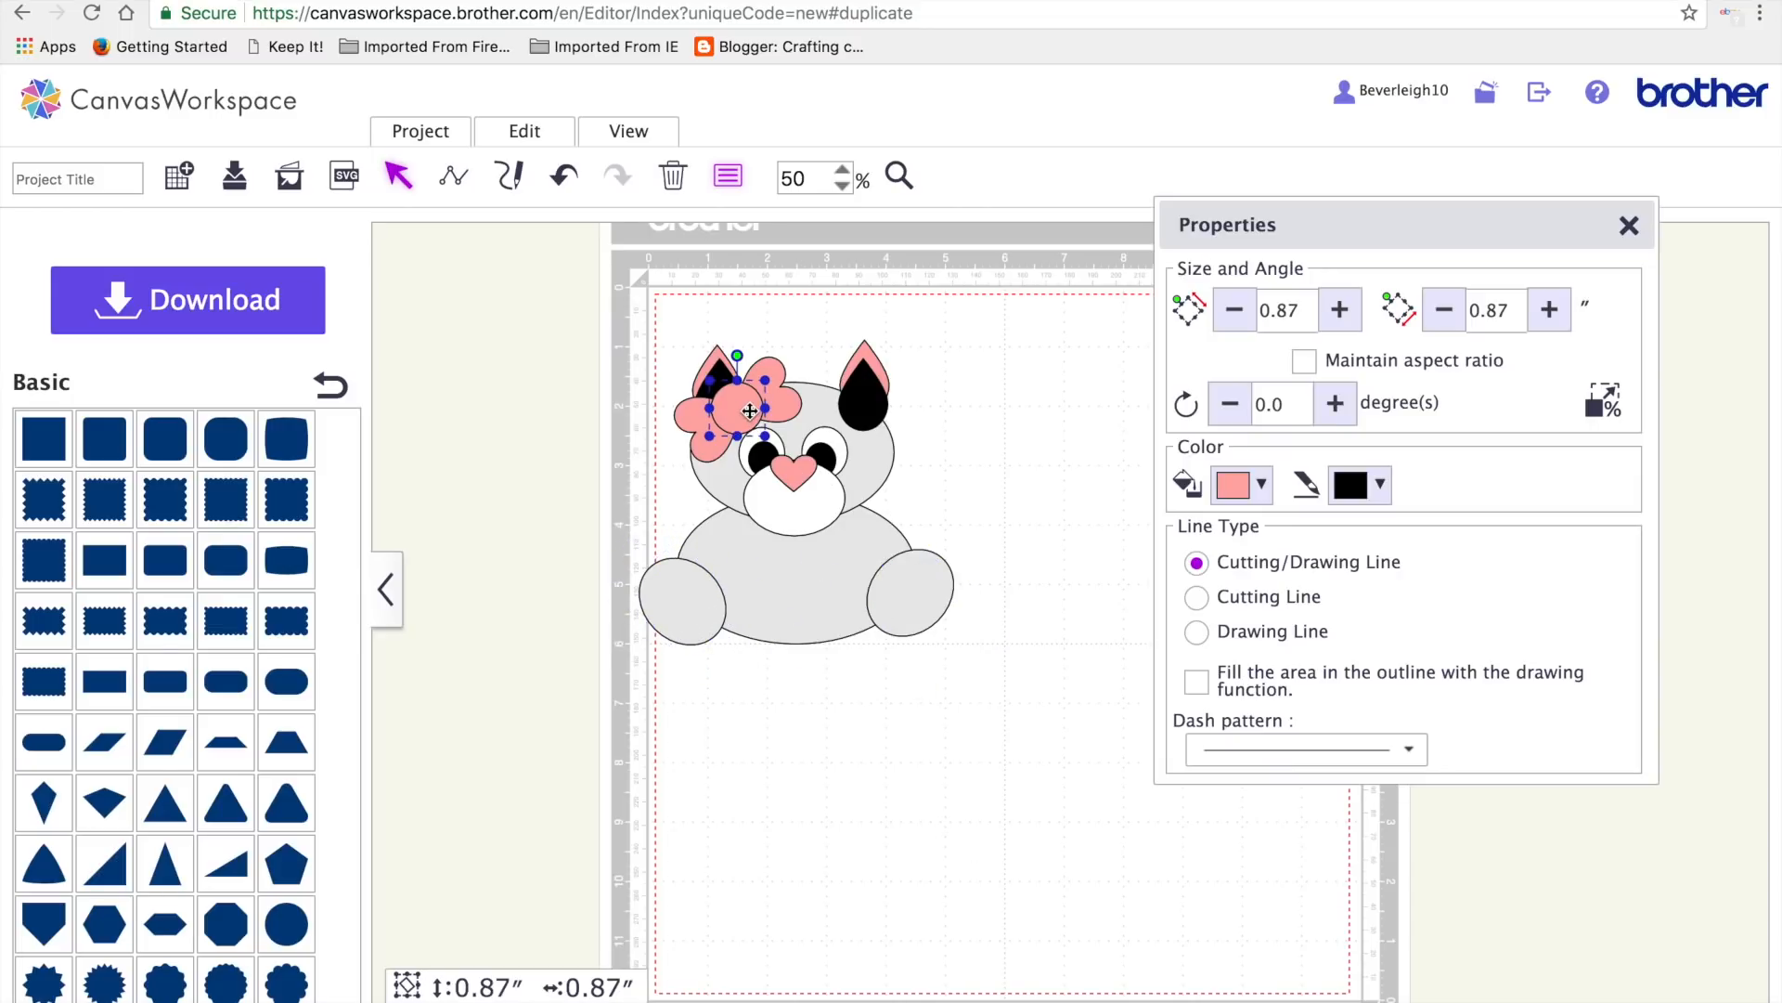
left_click_drag(750, 411, 1067, 467)
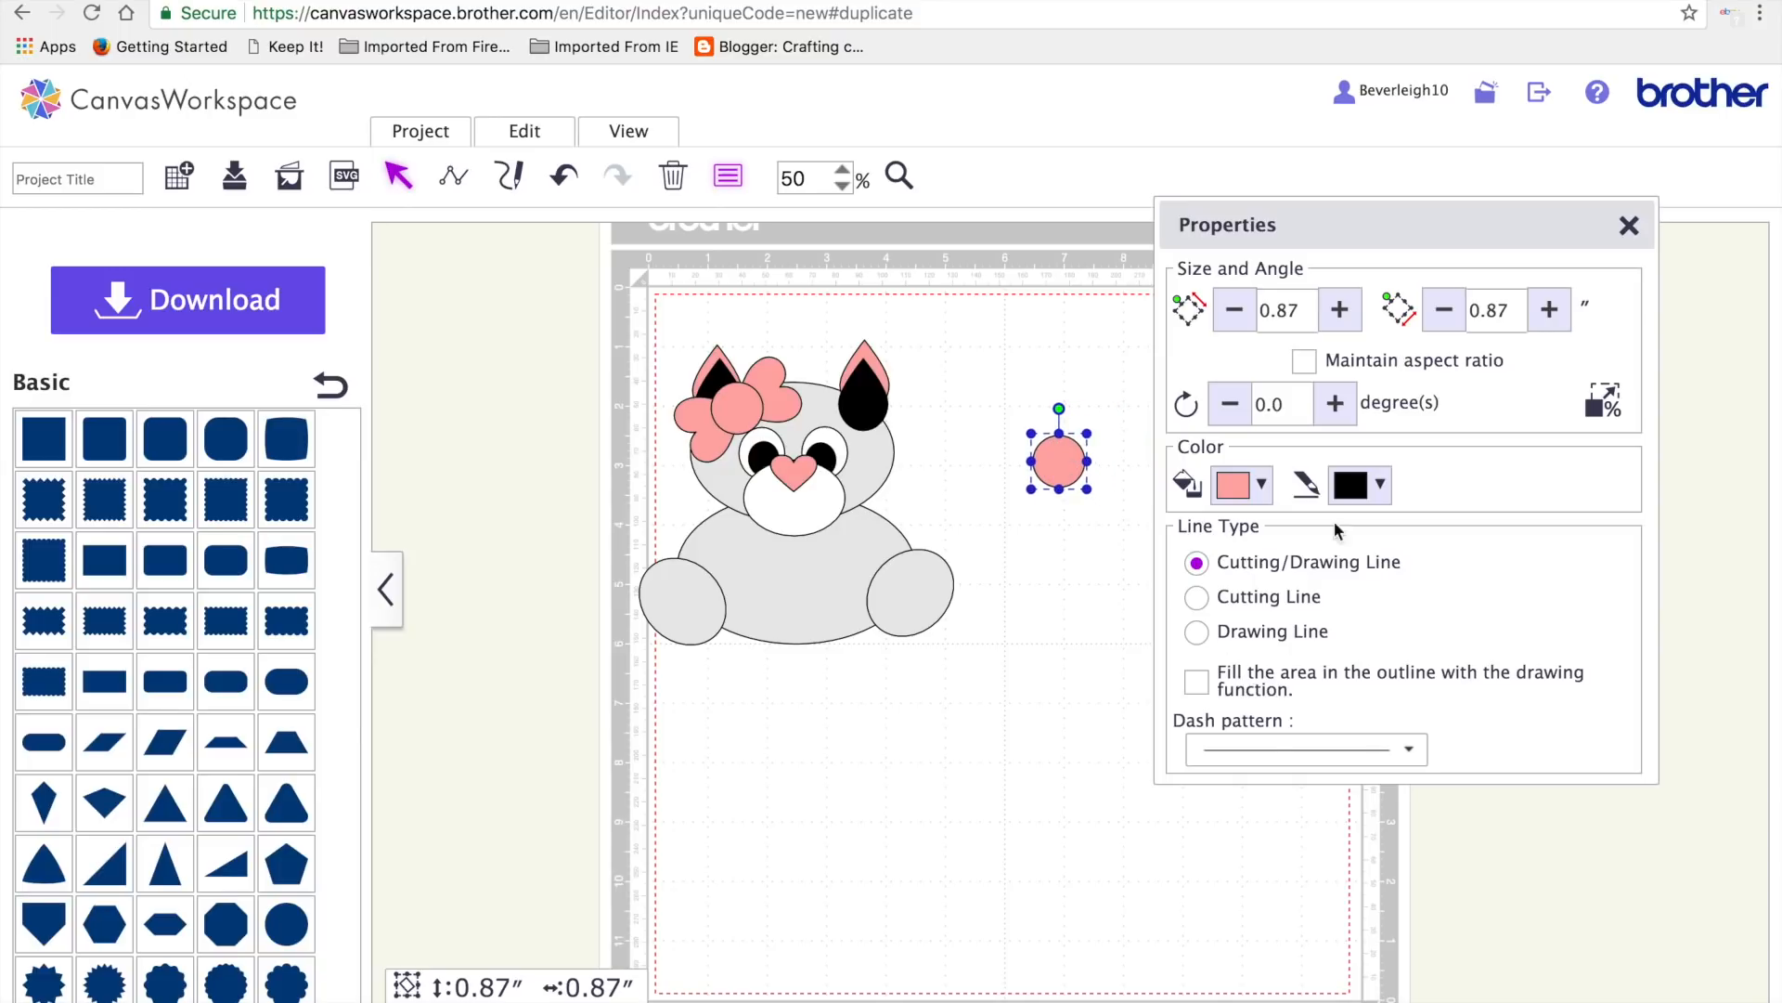
left_click(1305, 360)
left_click(1301, 308)
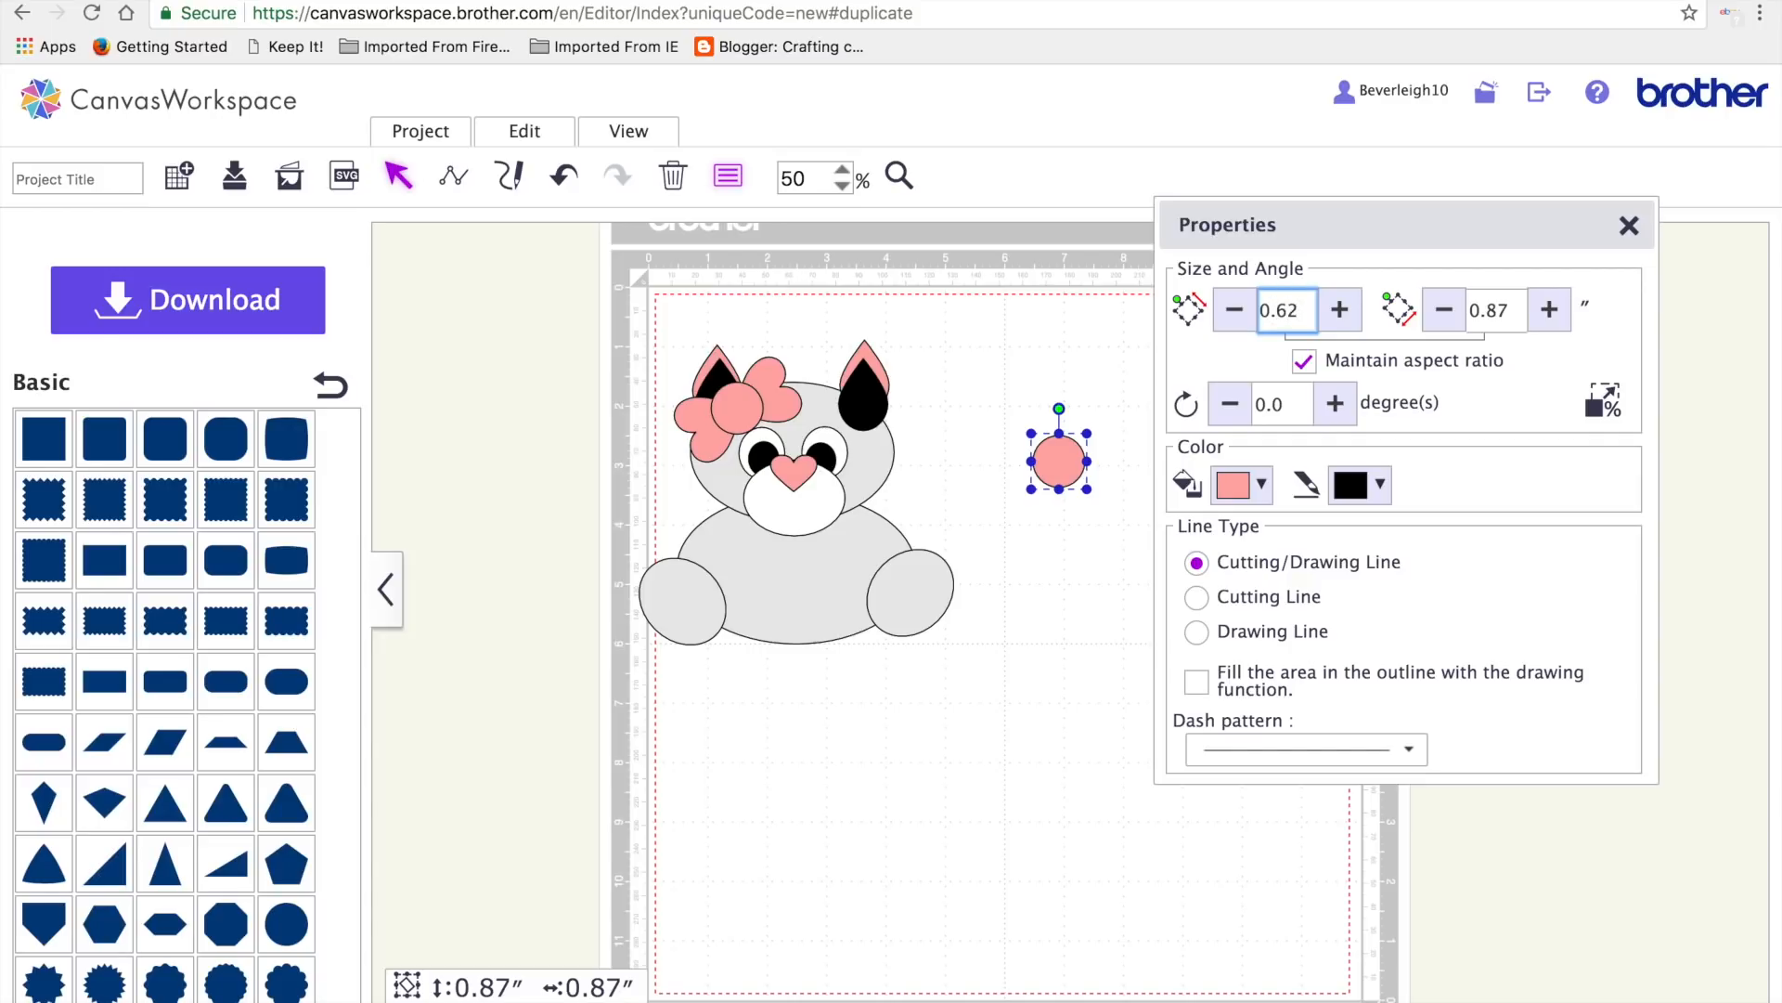
key("Return")
left_click(1069, 563)
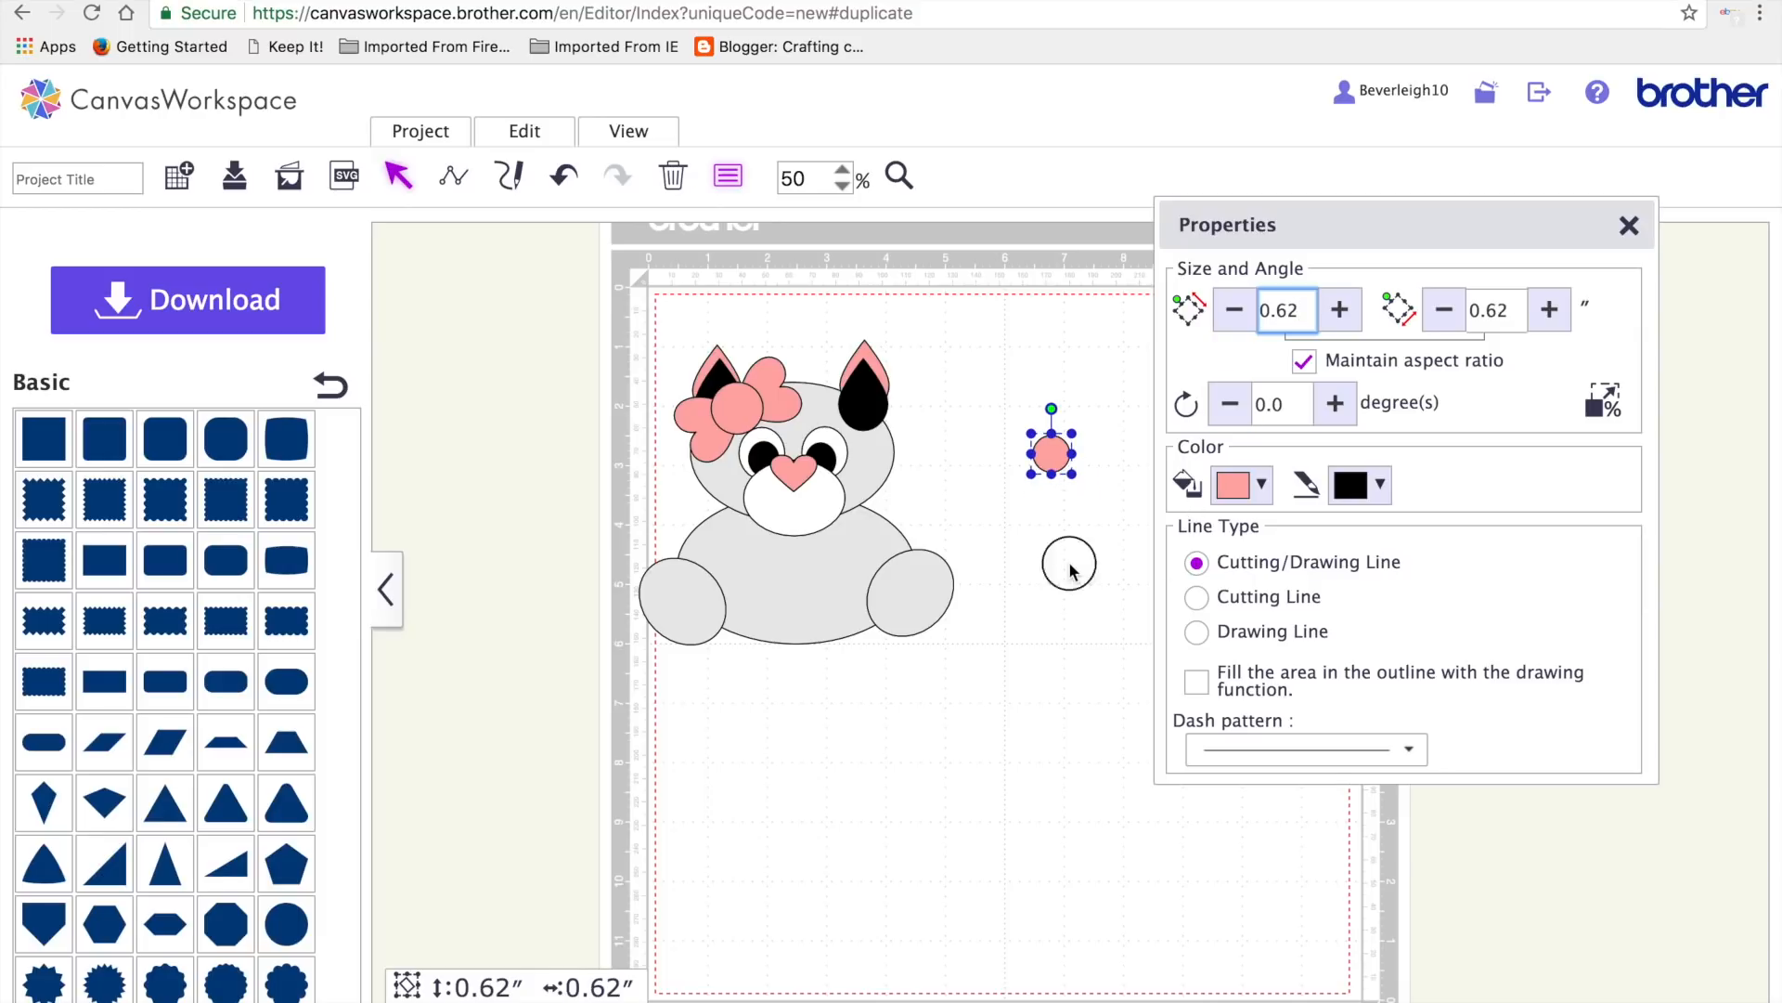
- Duplicate the 0.62-inch pink circle onto the lower part of each foot as a paw pad, keeping a spare circle beside the figure
left_click(1052, 468)
key("ctrl+d")
left_click_drag(1058, 473, 897, 614)
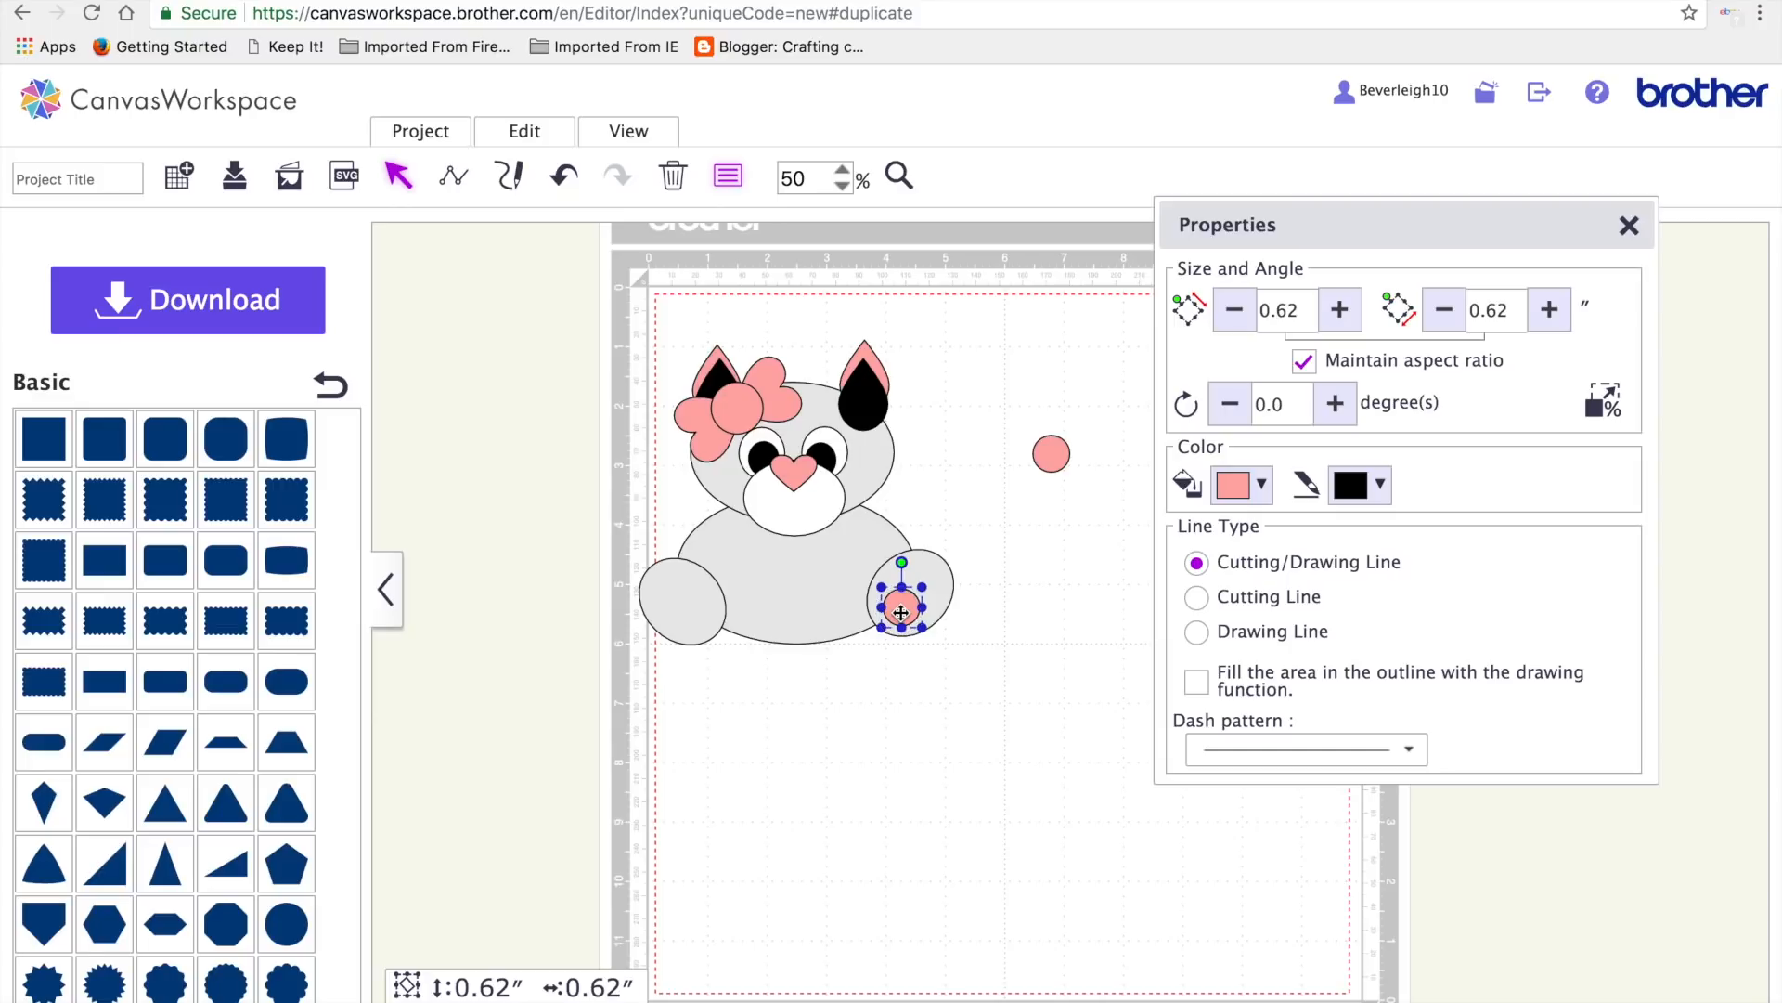
left_click_drag(1047, 451, 1012, 436)
key("super+v")
- Make six 0.27-inch pink circles from the spare circle, maintaining its aspect ratio, and place one as the right foot's first toe
left_click(1300, 314)
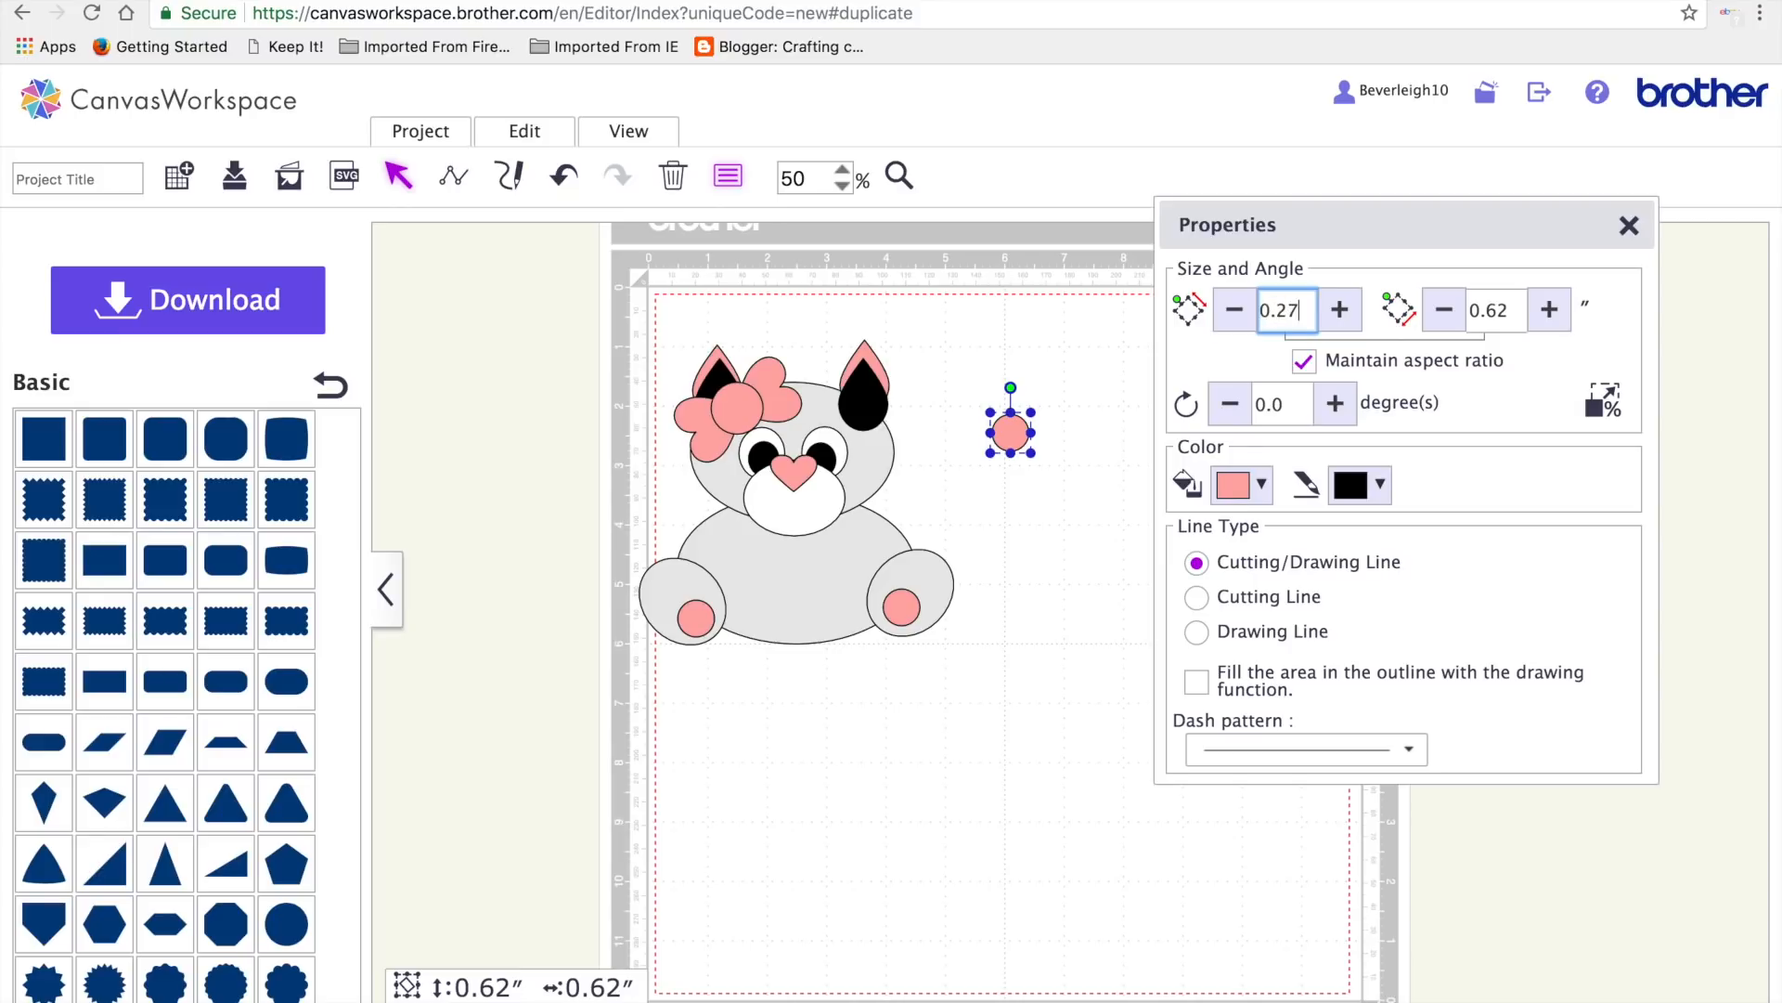
left_click(1497, 310)
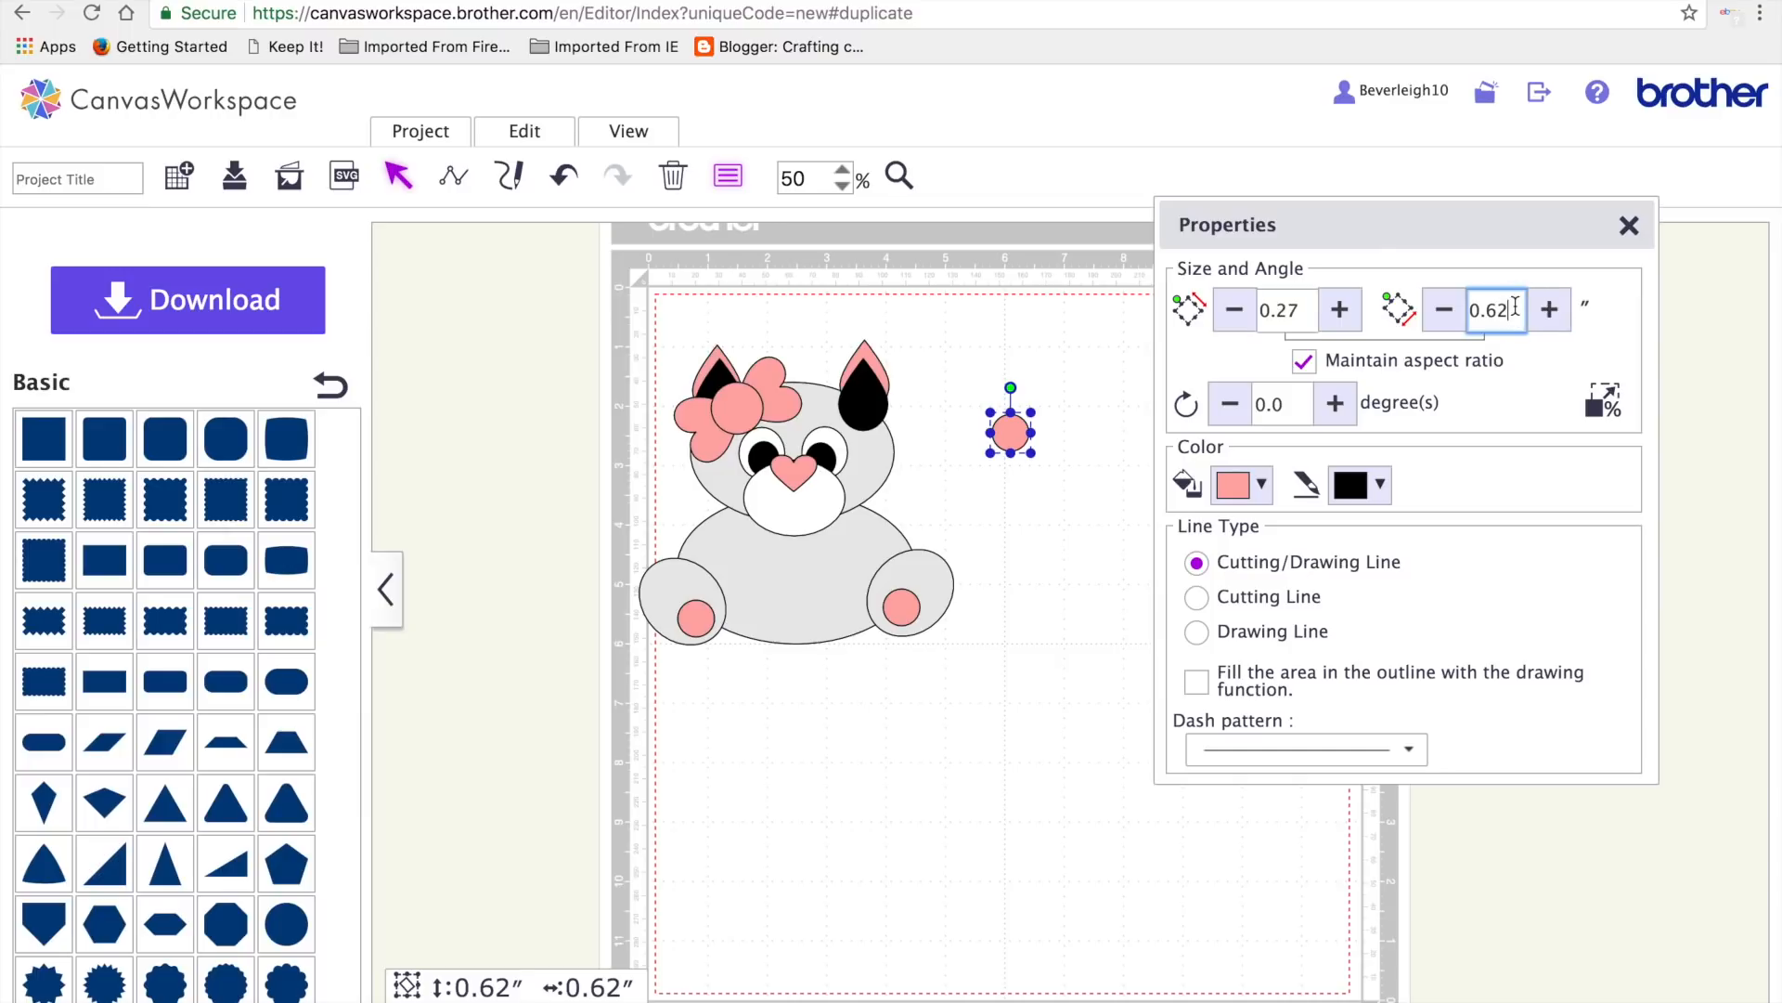
type("0.2")
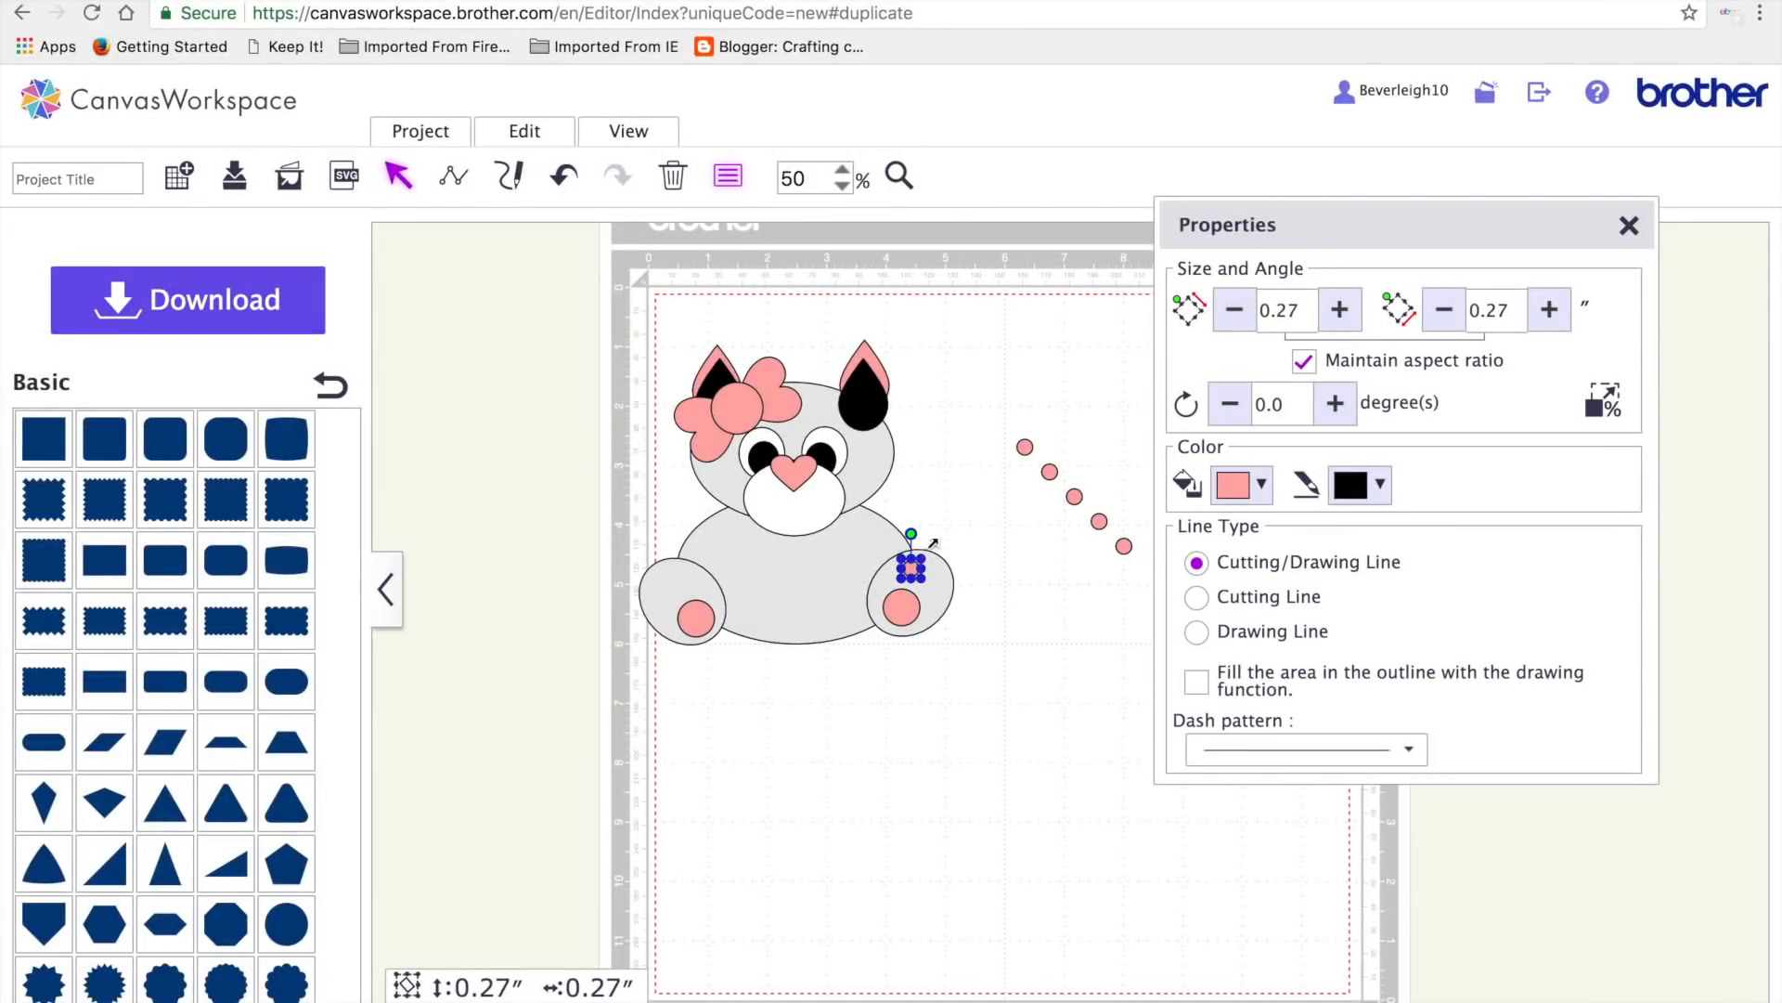
- Arrange the remaining small pink circles as toes, two more on the right foot and three on the left foot
left_click_drag(1023, 447, 934, 579)
left_click_drag(1049, 472, 938, 603)
left_click_drag(1074, 498, 665, 576)
left_click_drag(1100, 520, 690, 580)
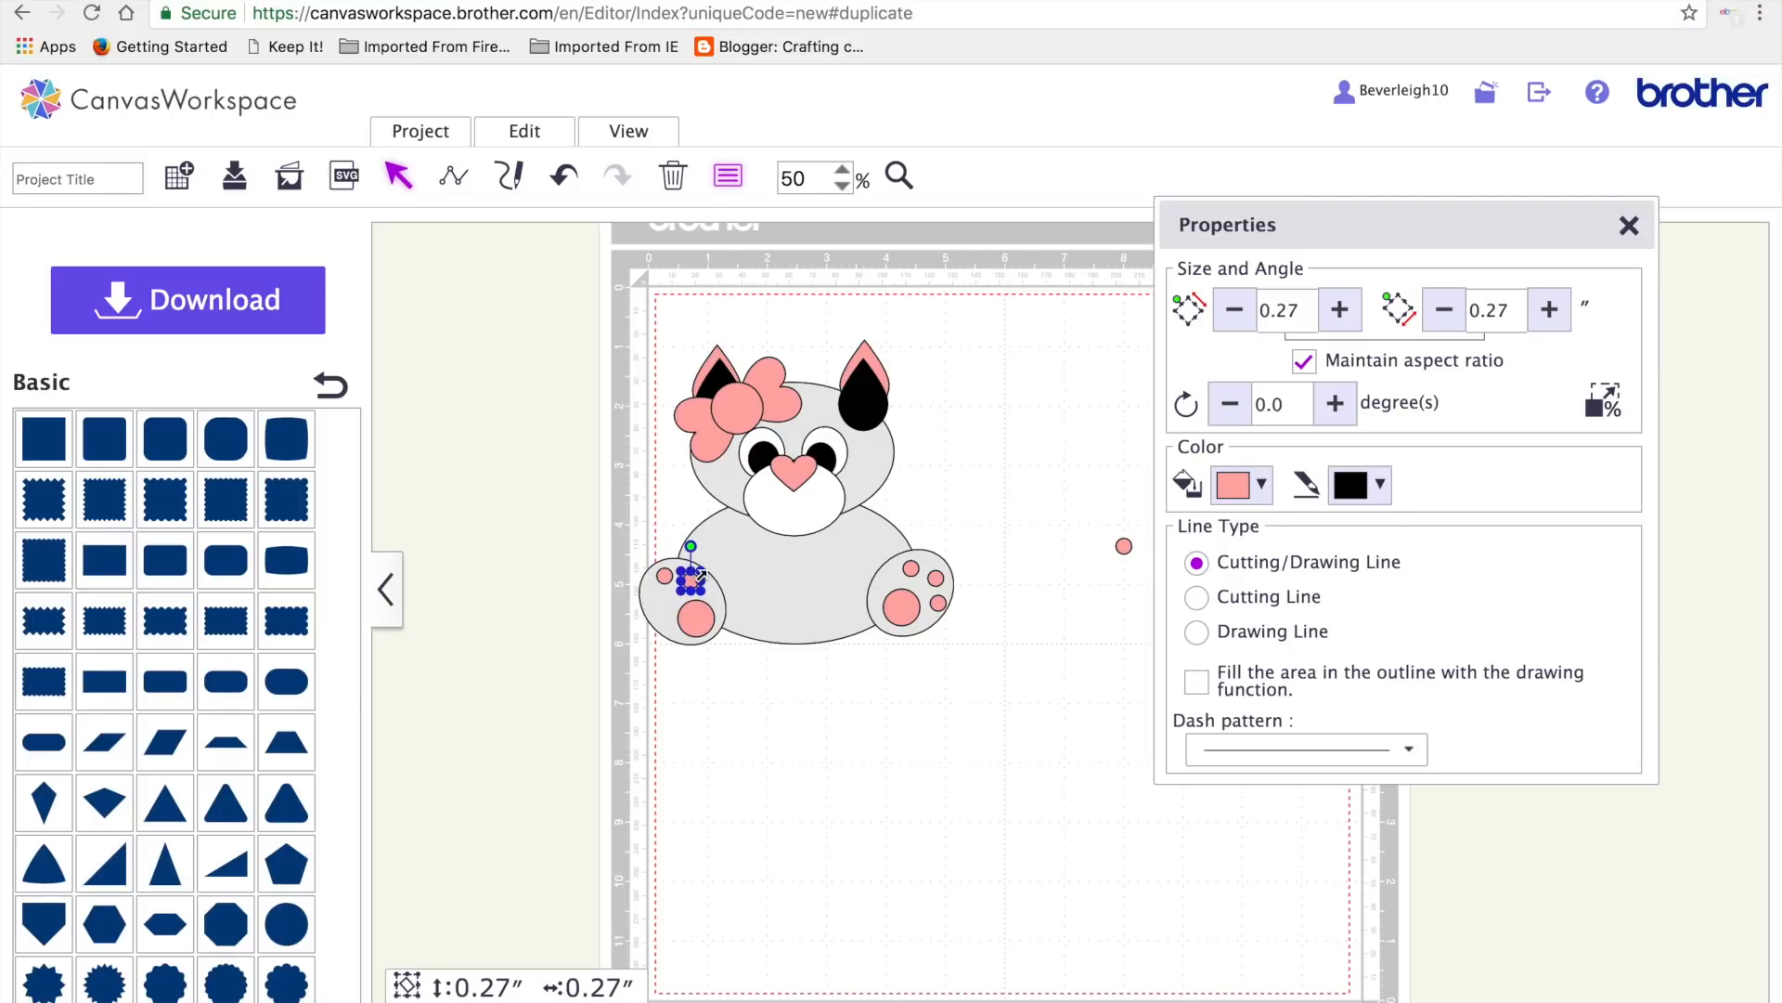
left_click_drag(1128, 545, 665, 610)
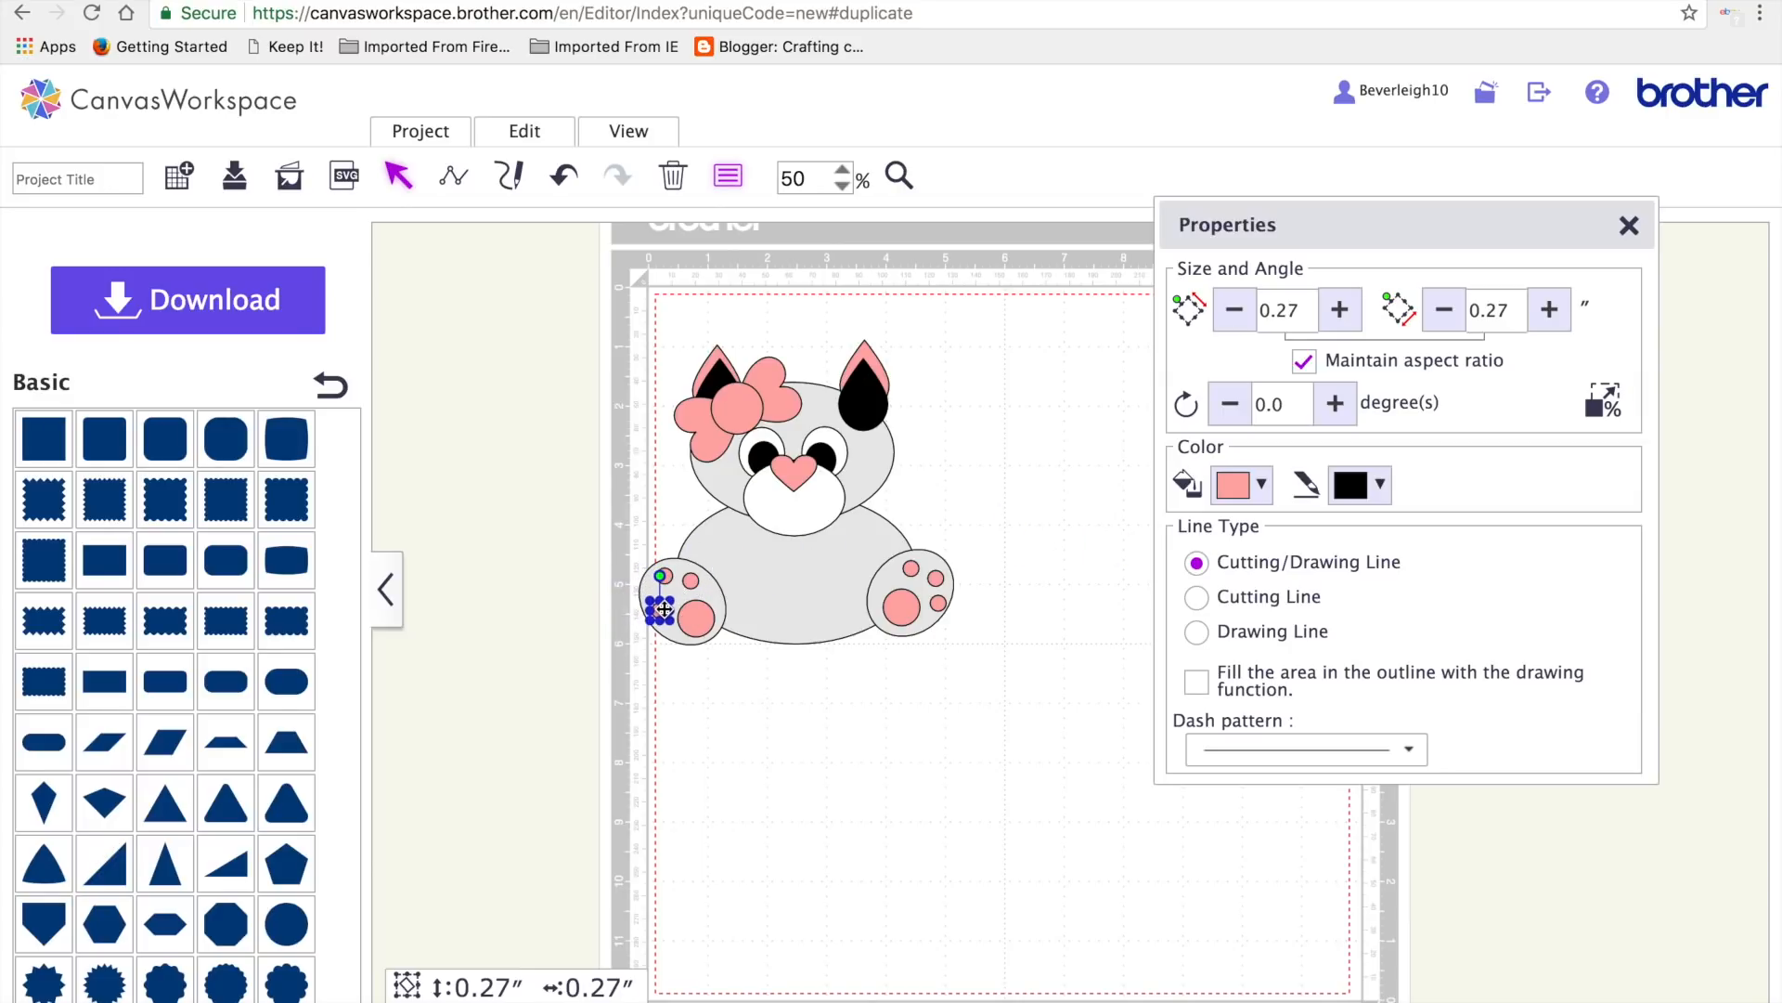
left_click(982, 832)
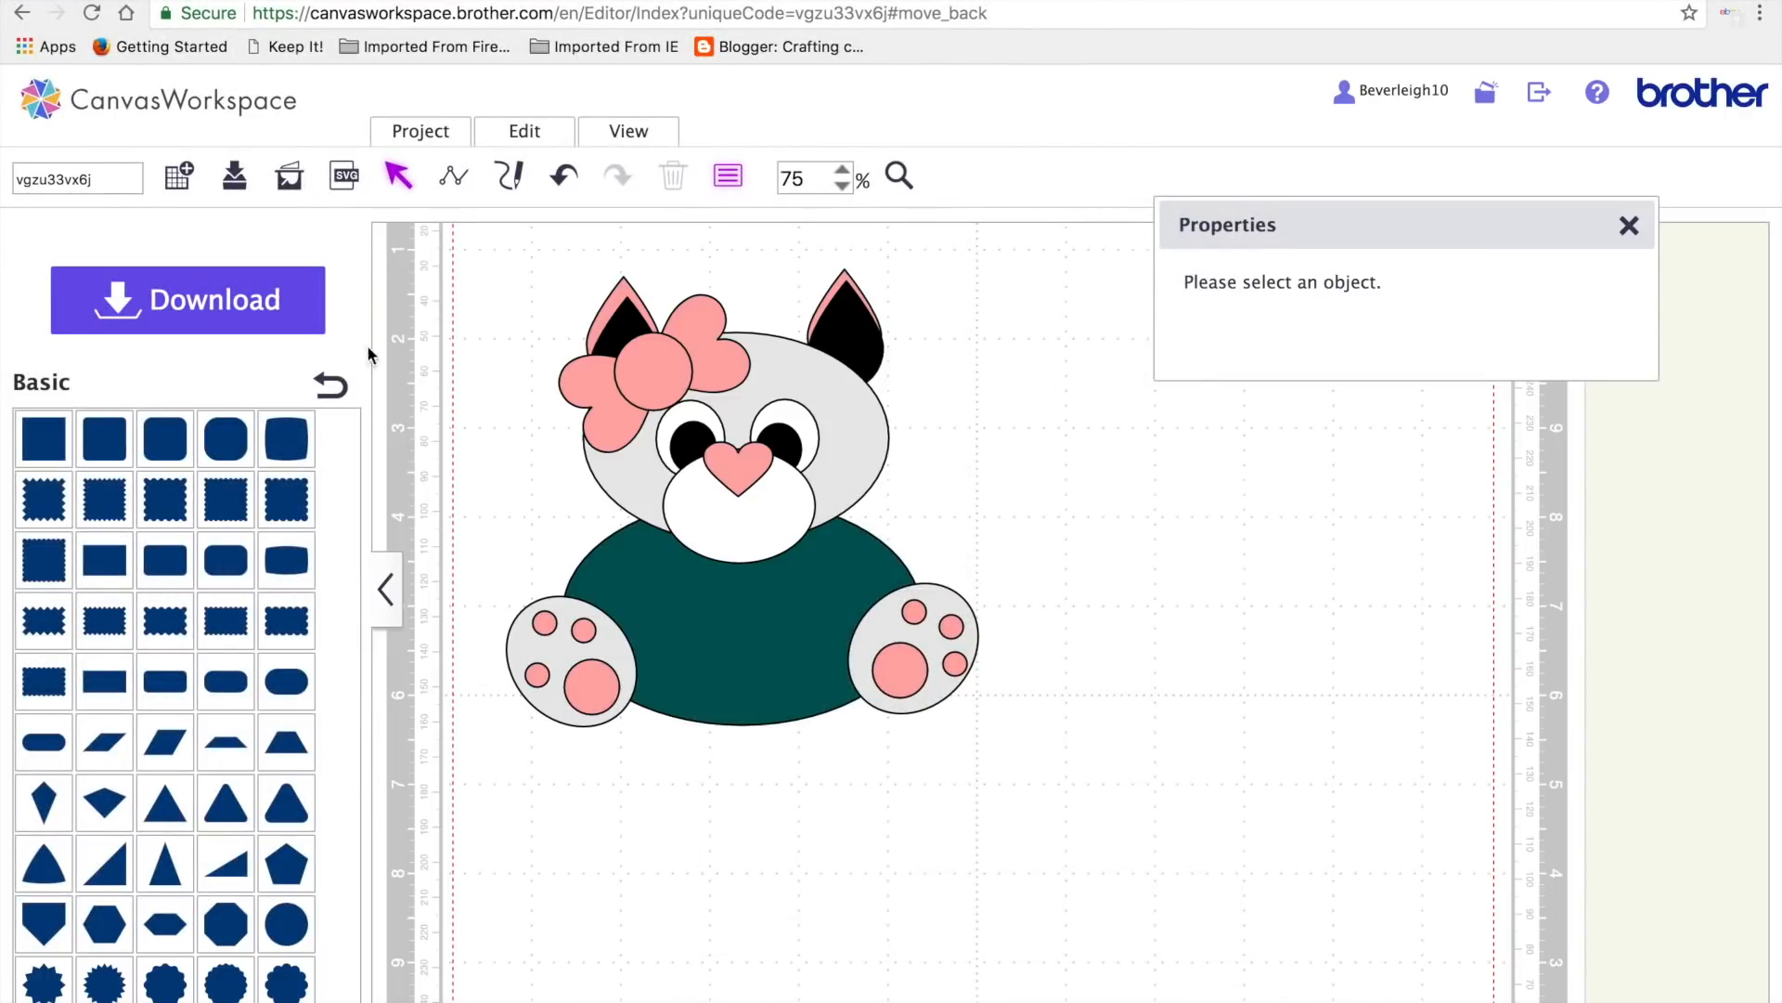
- Add a wide rounded rectangle below the figure and scale it proportionally to a width of 1.19 inches
left_click(165, 681)
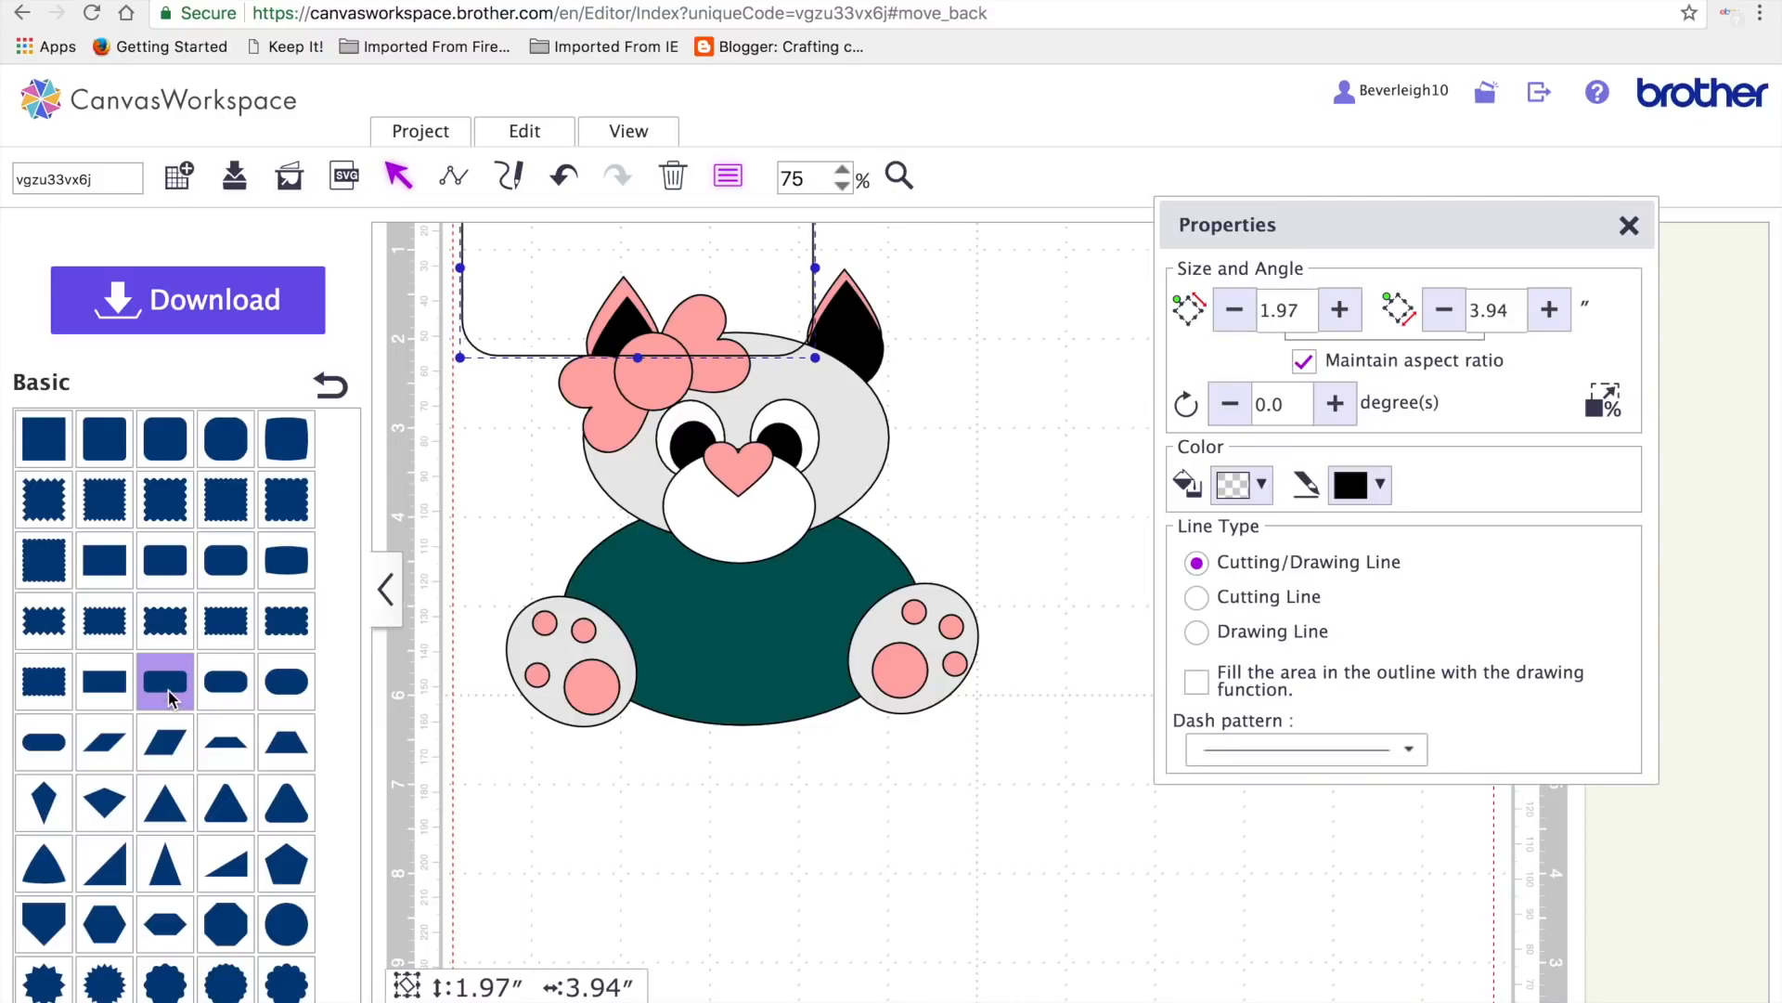
left_click_drag(738, 267, 1058, 898)
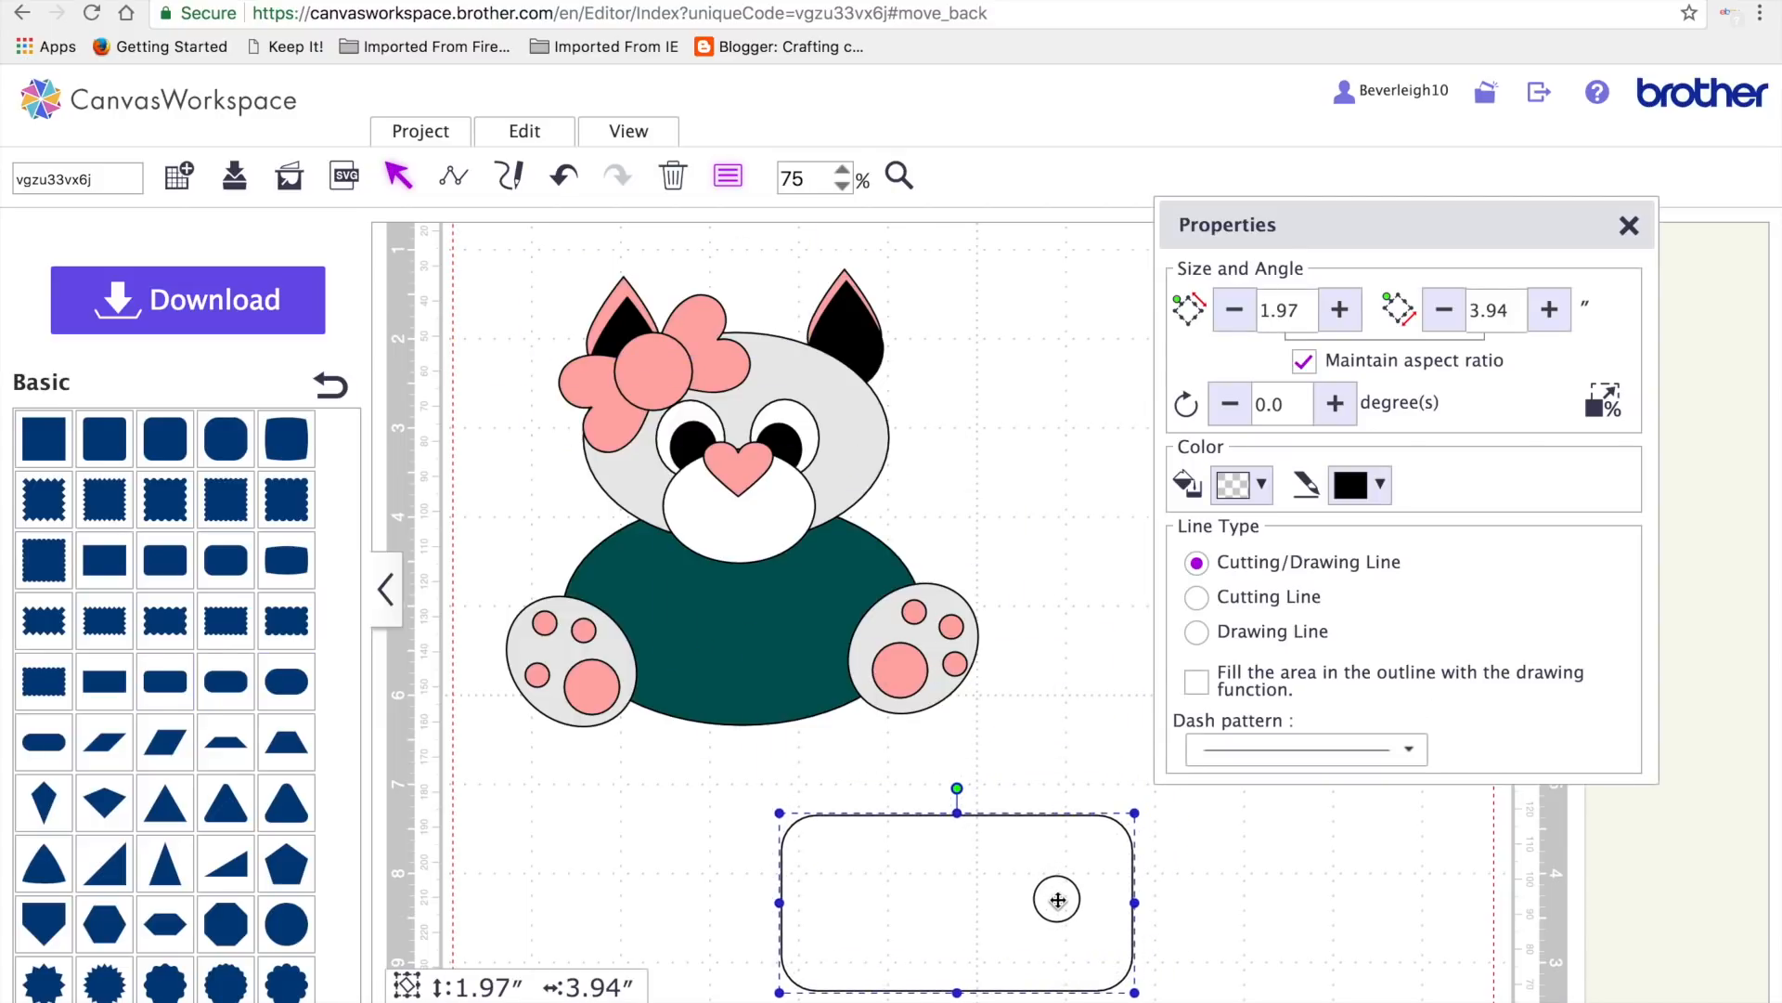
left_click(1311, 304)
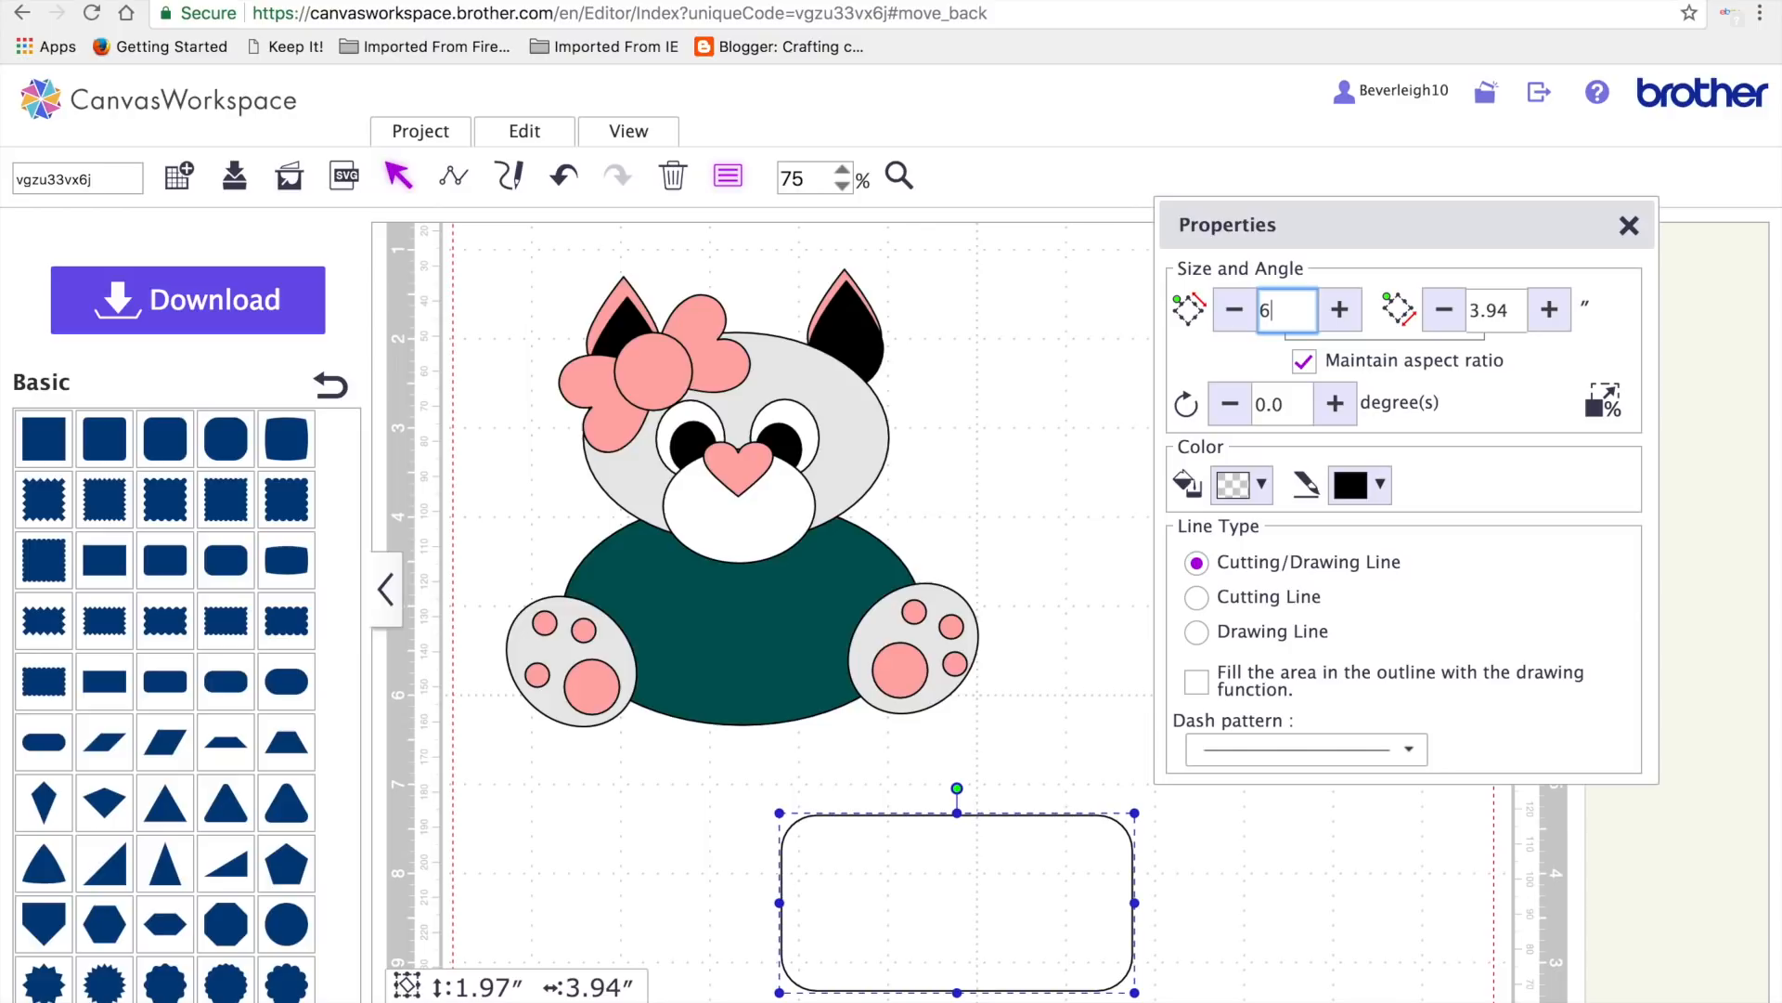
key("Tab")
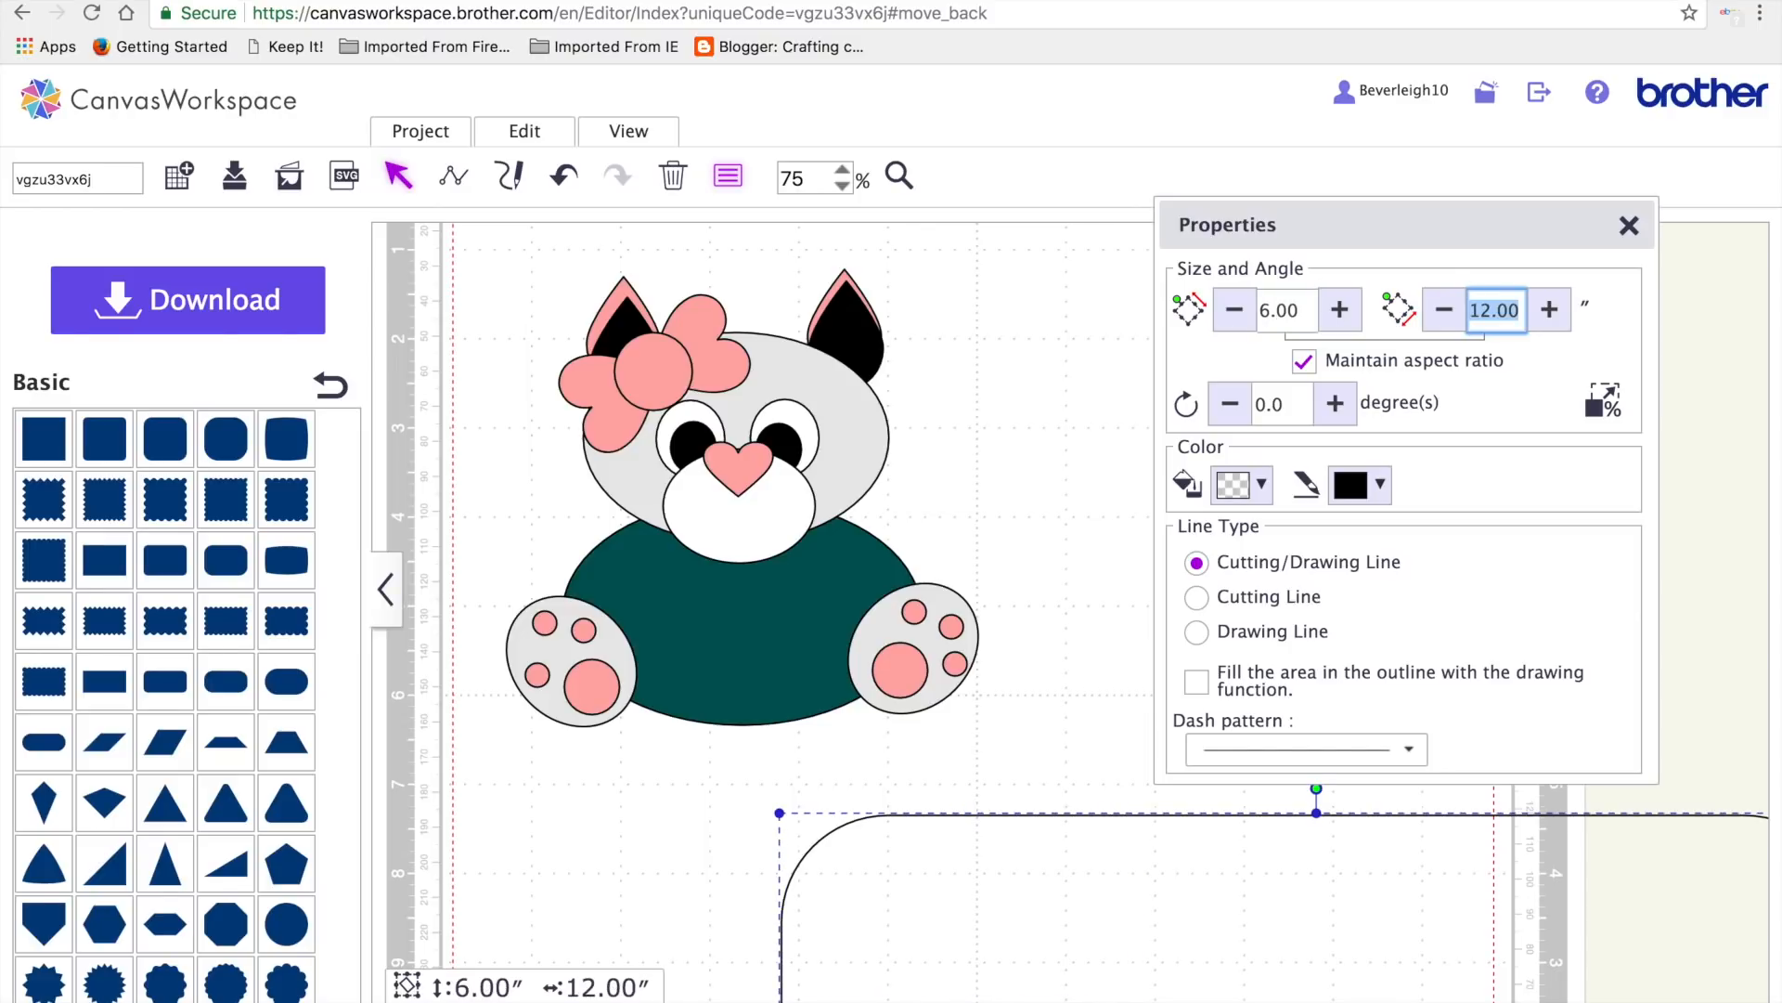
type("1.19")
key("Return")
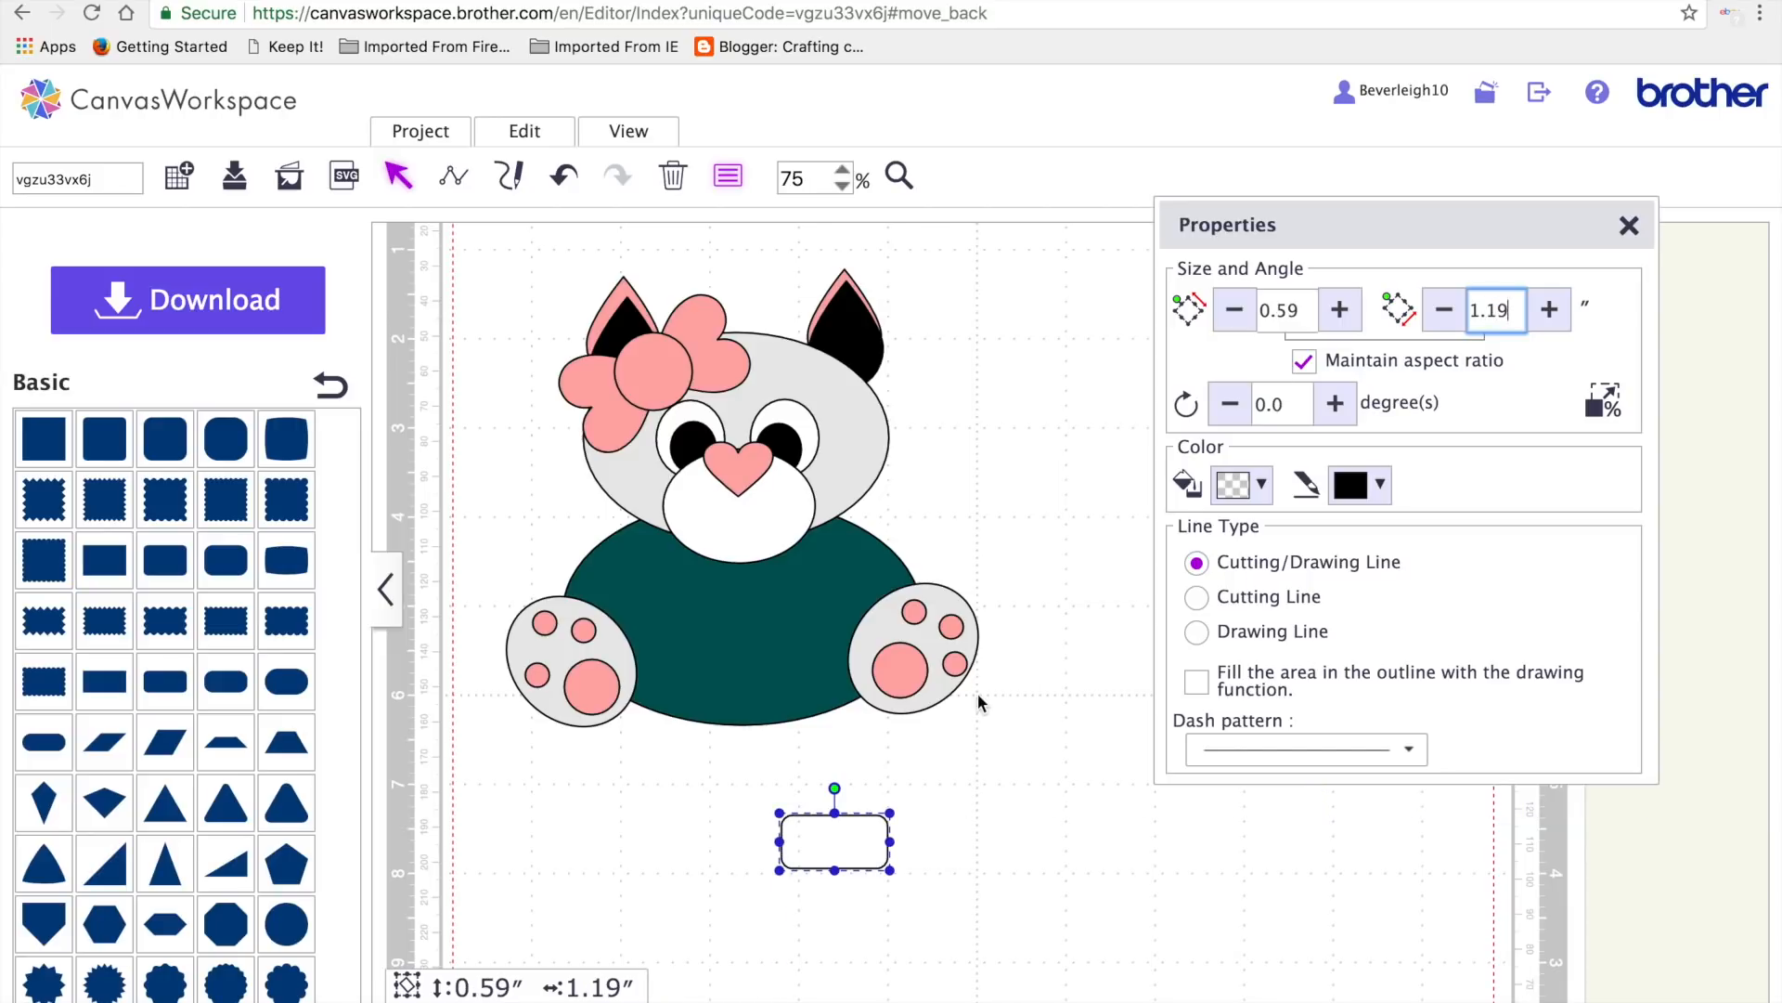
- Stop maintaining the rounded rectangle's aspect ratio and make it about 2.51 inches high, placed below and right of the figure's right foot
left_click(1304, 361)
left_click(1282, 310)
type("6")
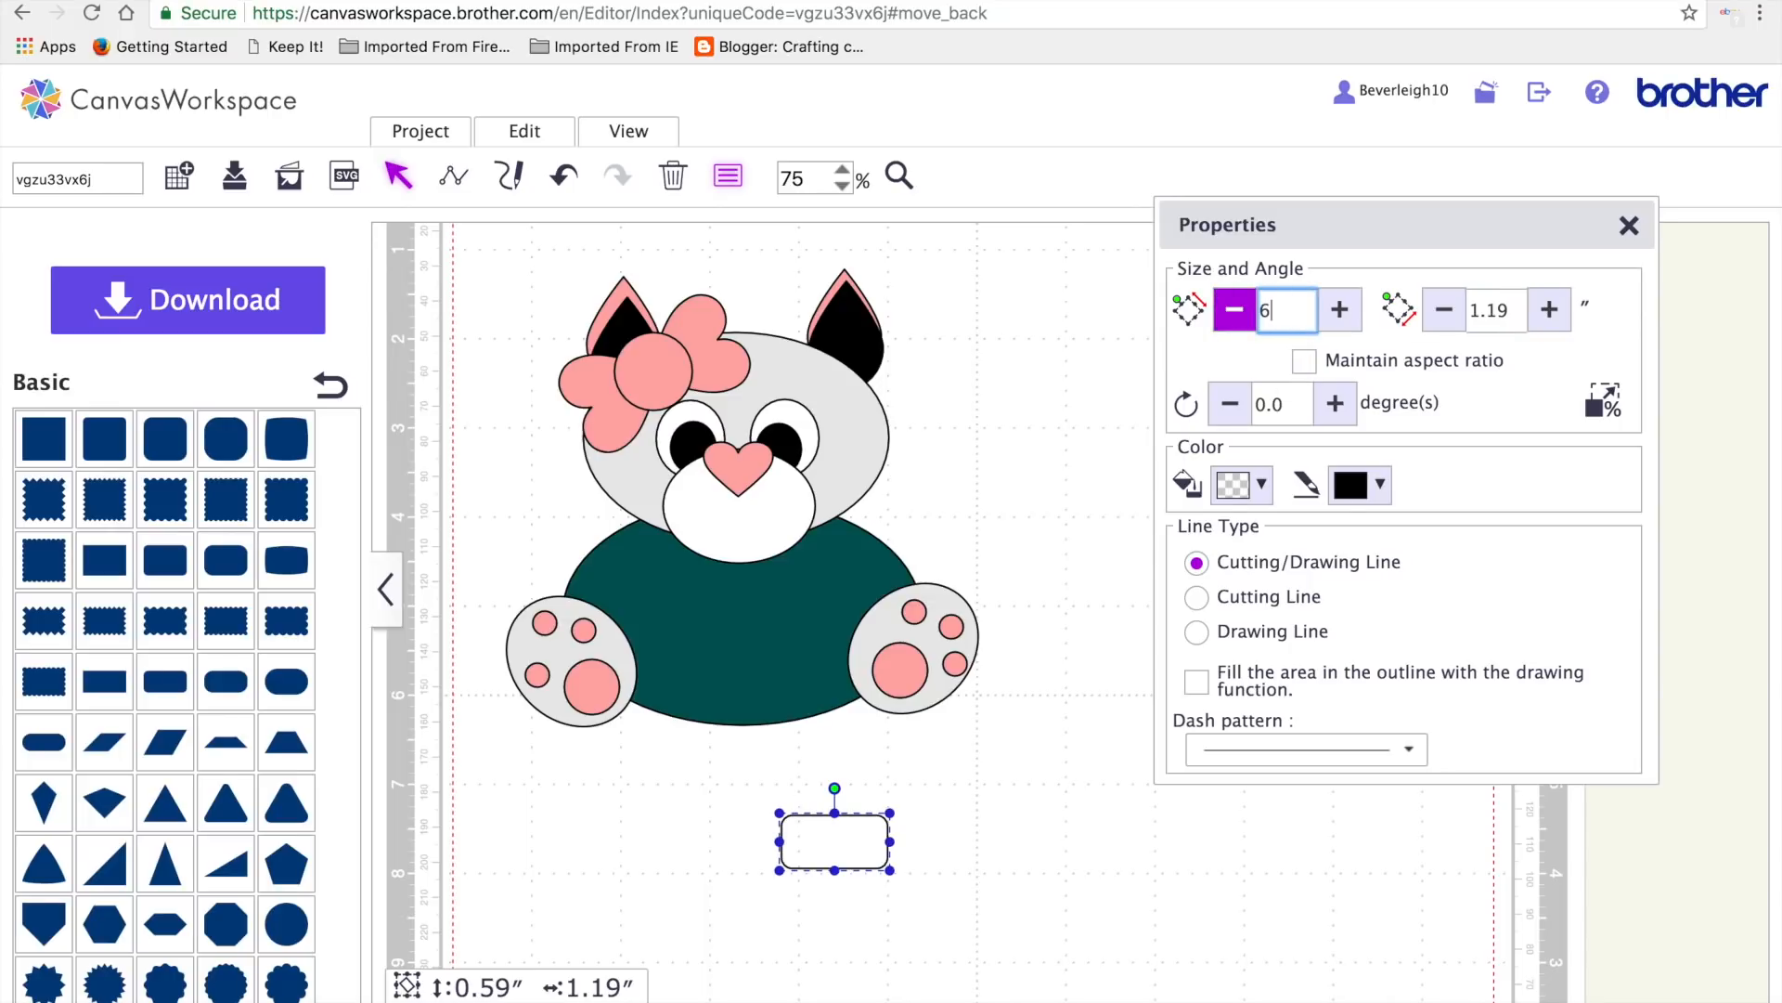
key("Return")
left_click_drag(845, 908, 1072, 485)
left_click_drag(1066, 377, 1092, 695)
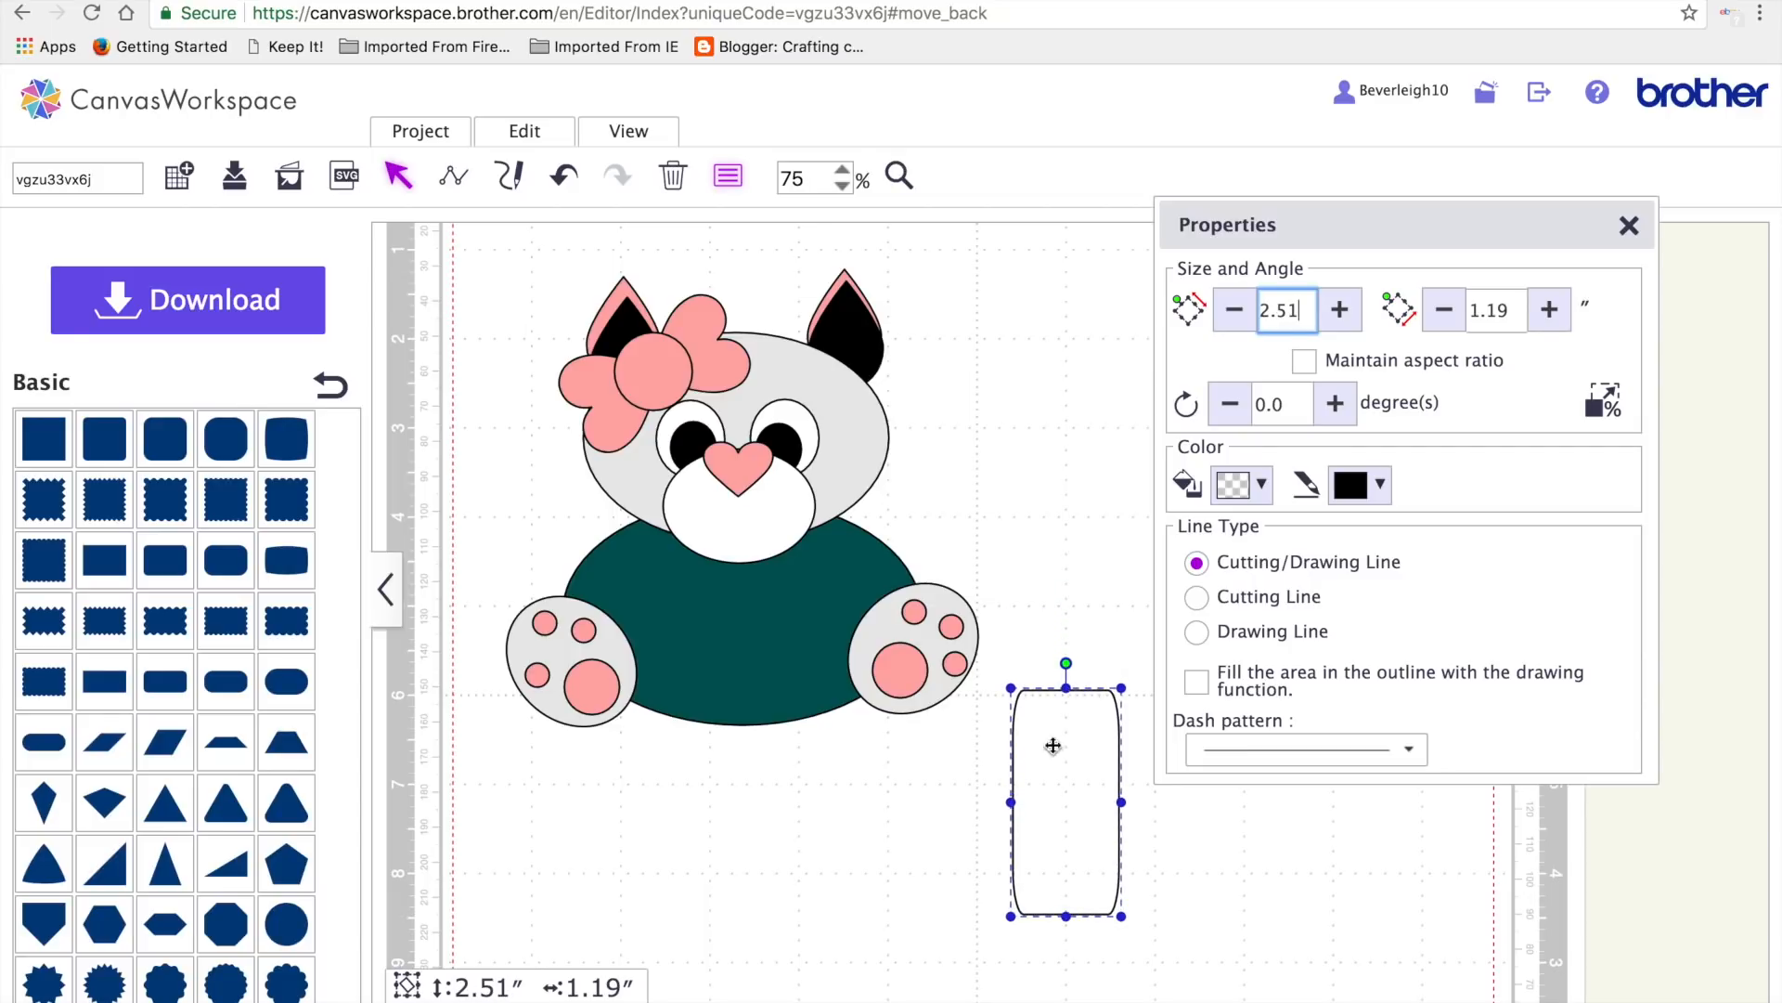
- Add a square overlapping the rounded rectangle's top edge and stretch the rectangle to about 2.78 inches high
right_click(1024, 755)
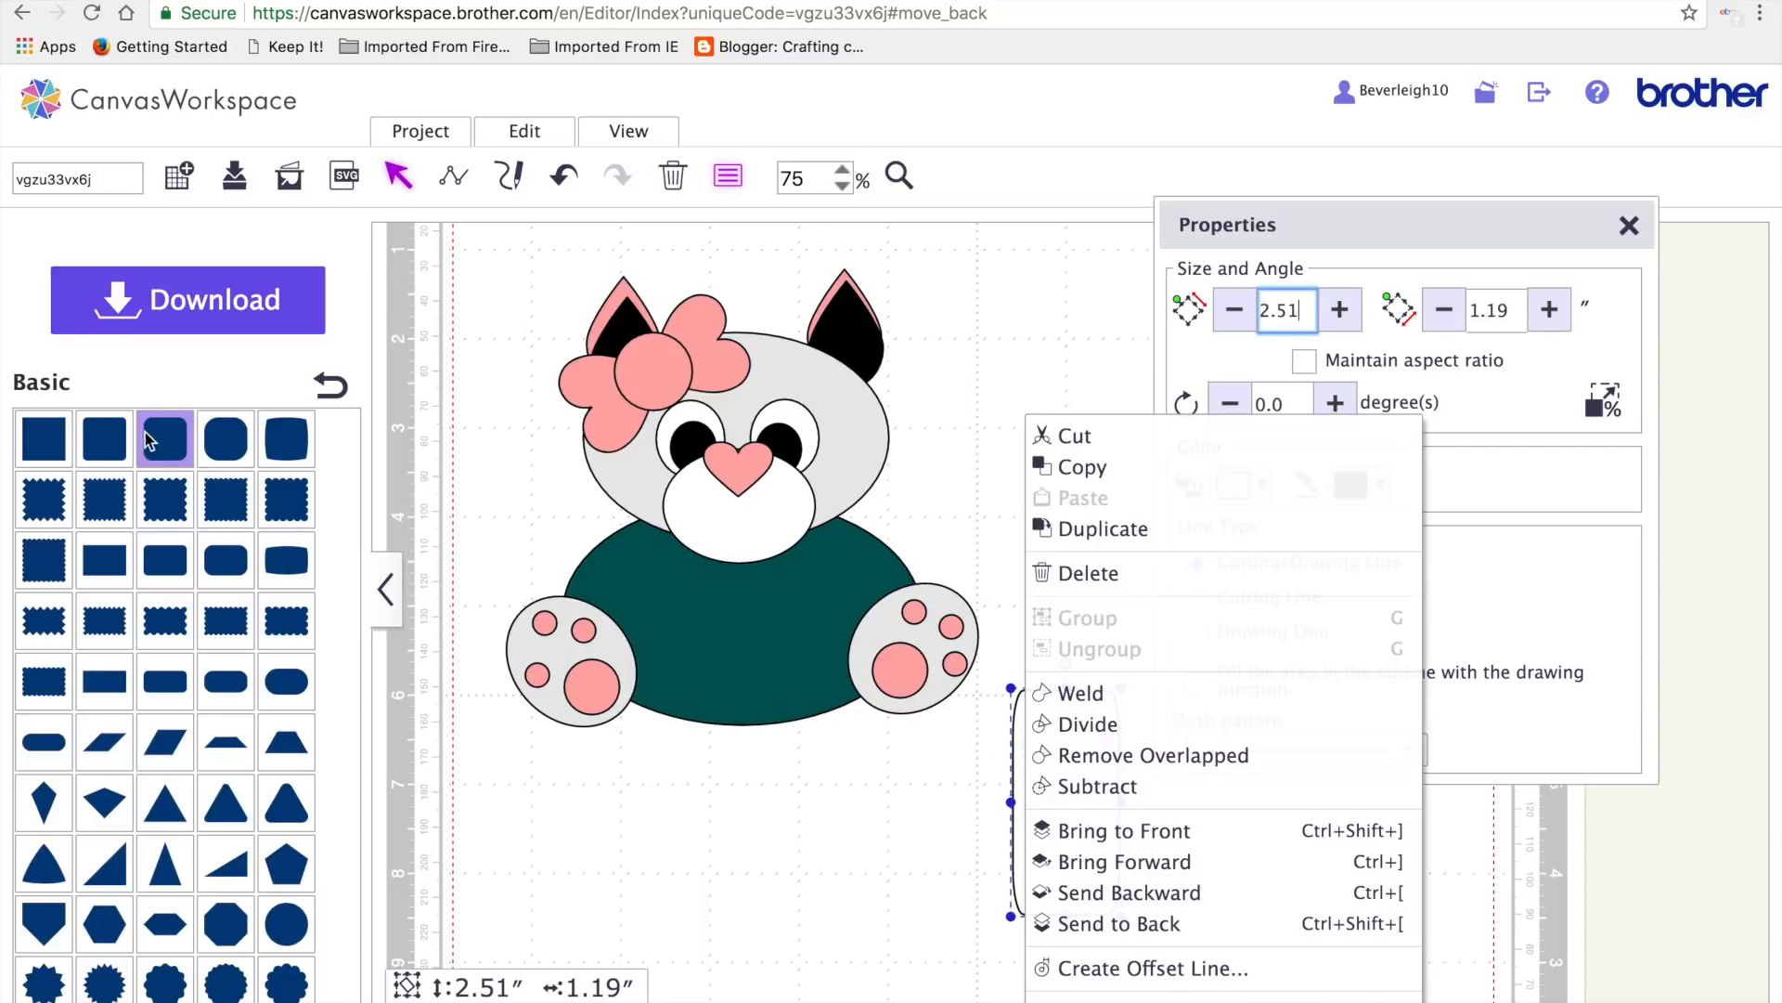
left_click(43, 443)
left_click_drag(544, 305, 1079, 445)
left_click(1049, 840)
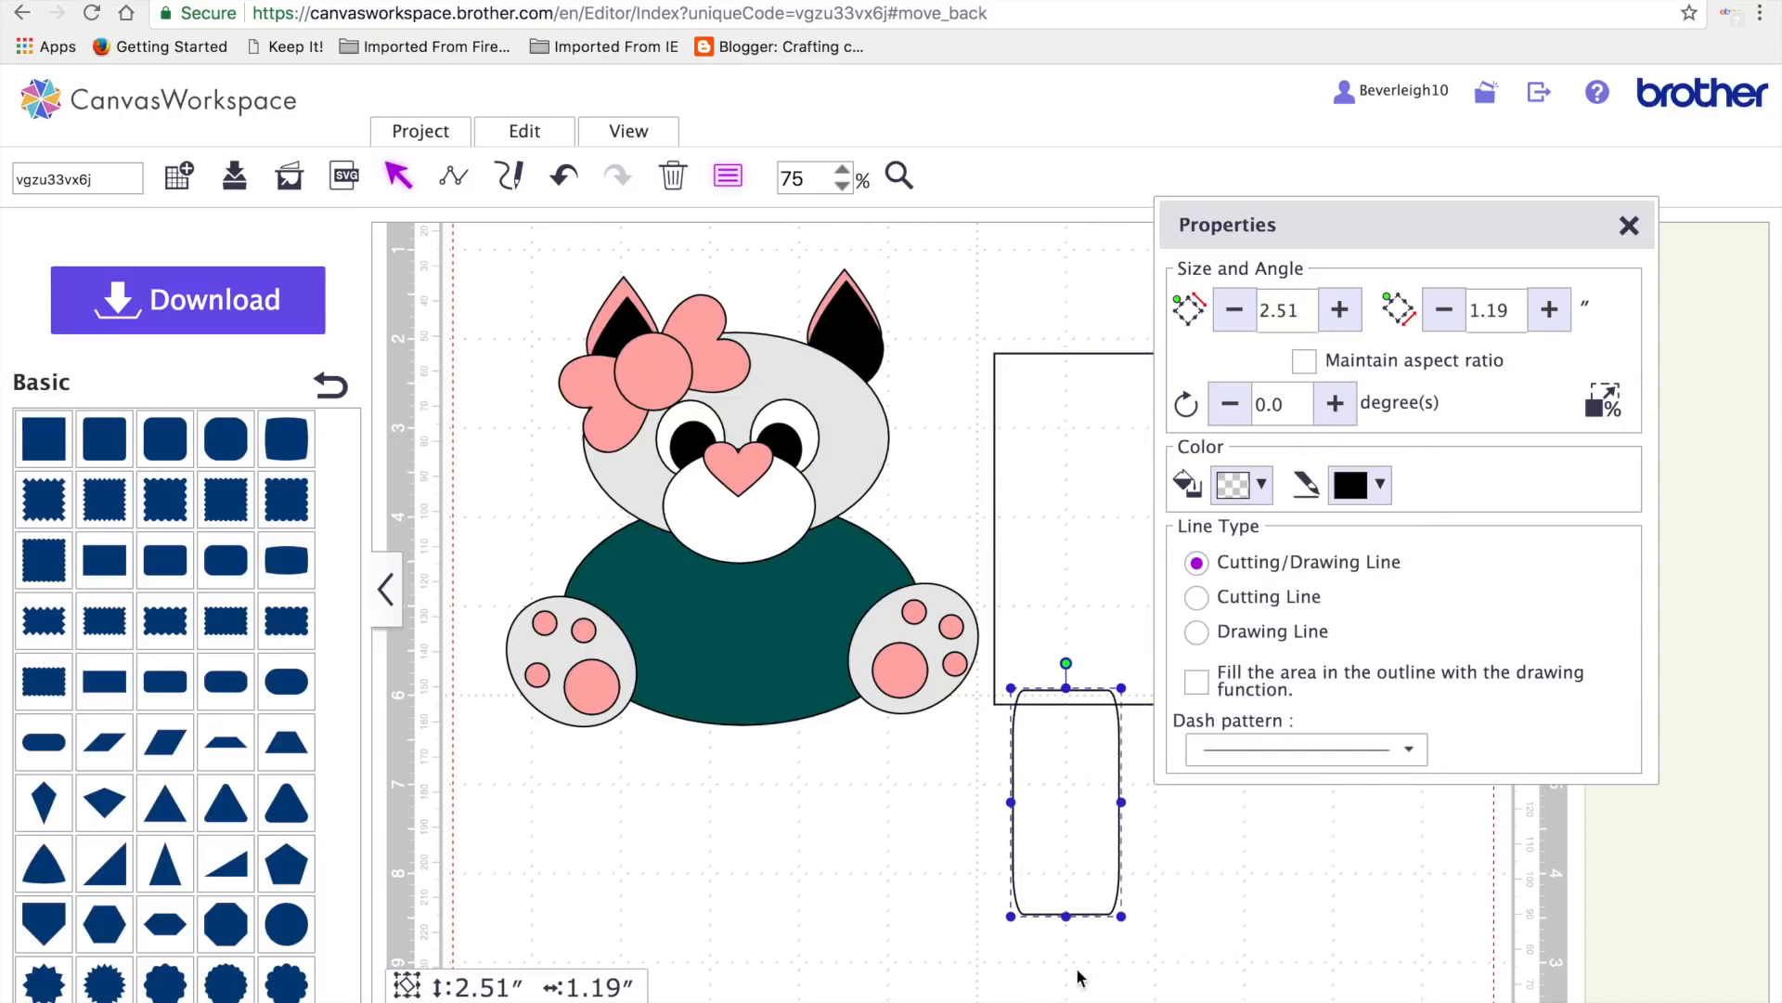
left_click_drag(1066, 917, 1067, 939)
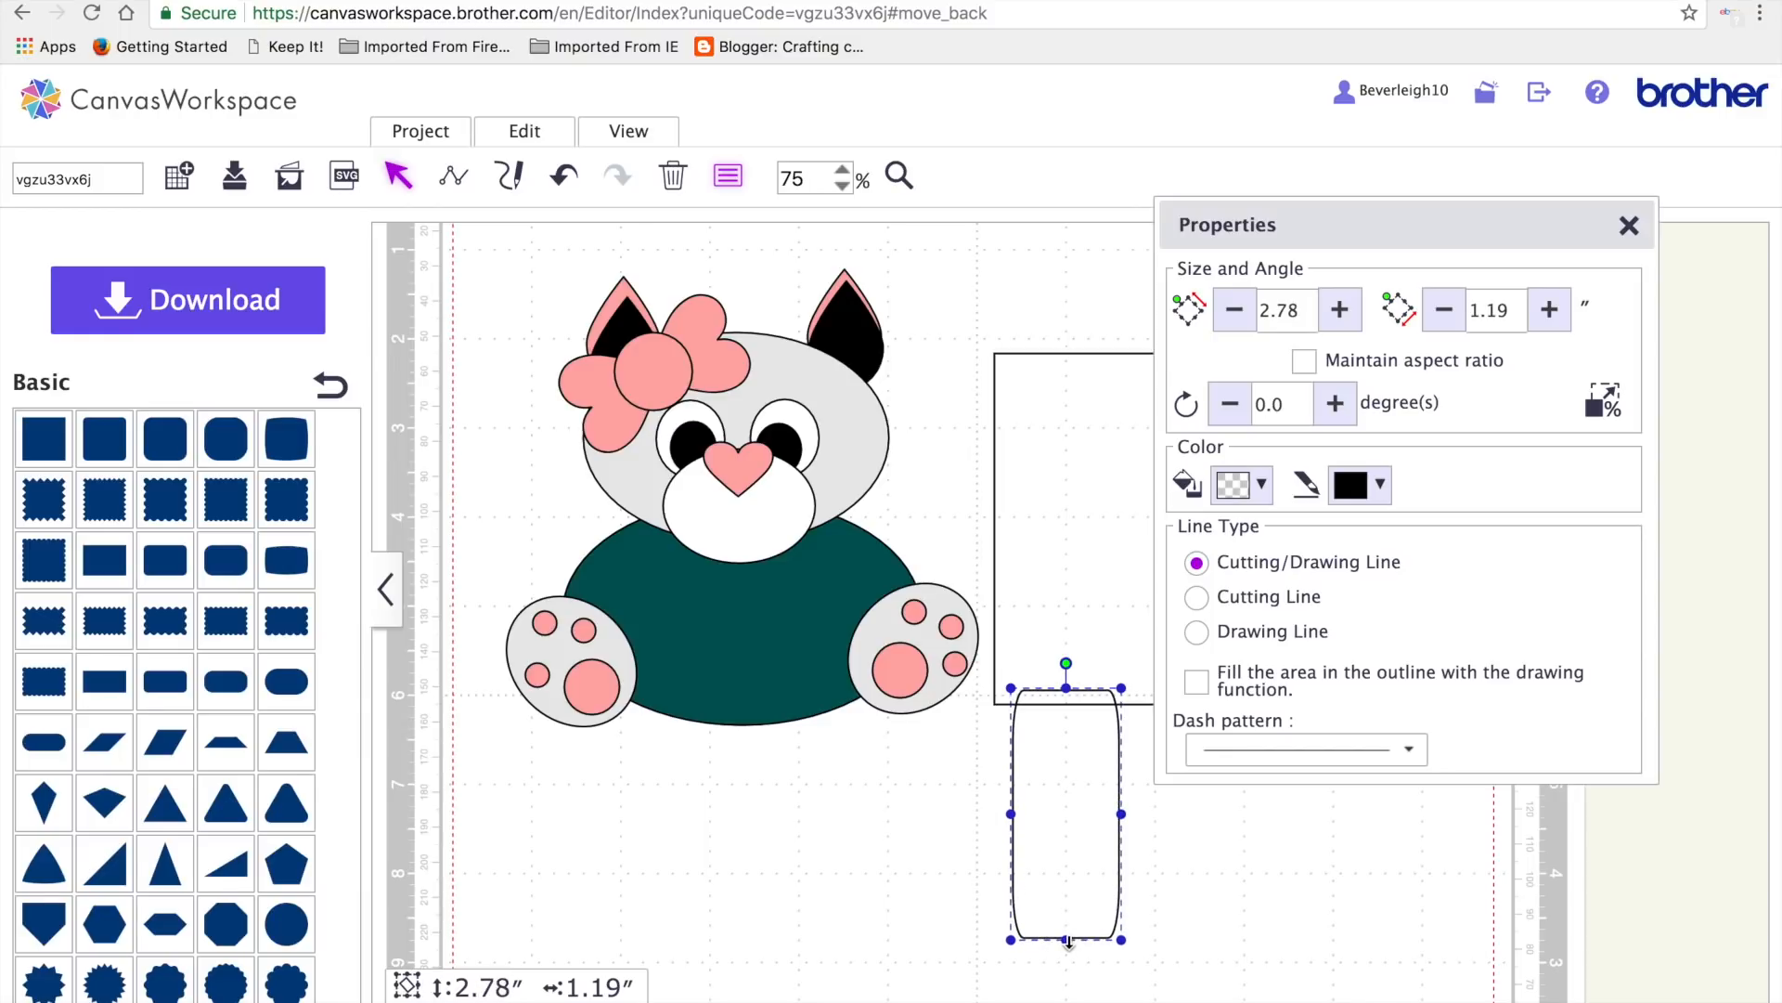
- Select the rounded rectangle together with the square and cut away the rectangle's rounded top where the two overlap
left_click(1096, 651)
right_click(1100, 650)
left_click(1050, 812)
left_click(1086, 586, "shift")
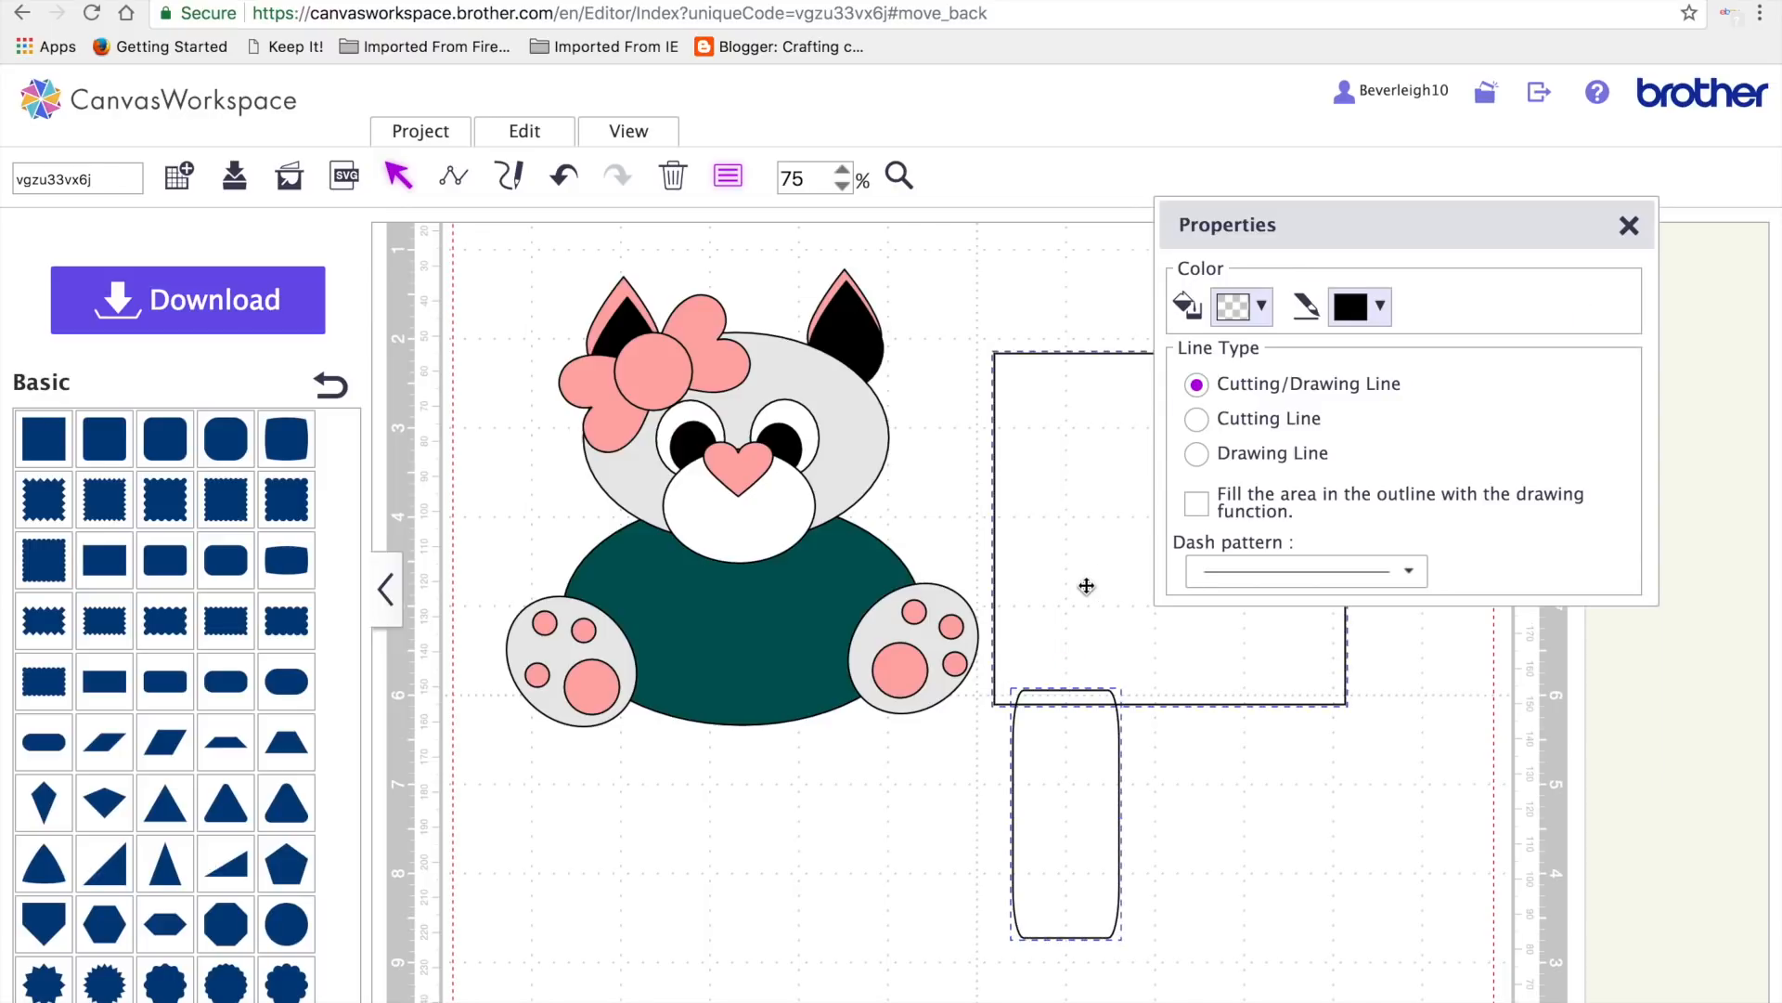
left_click(533, 139)
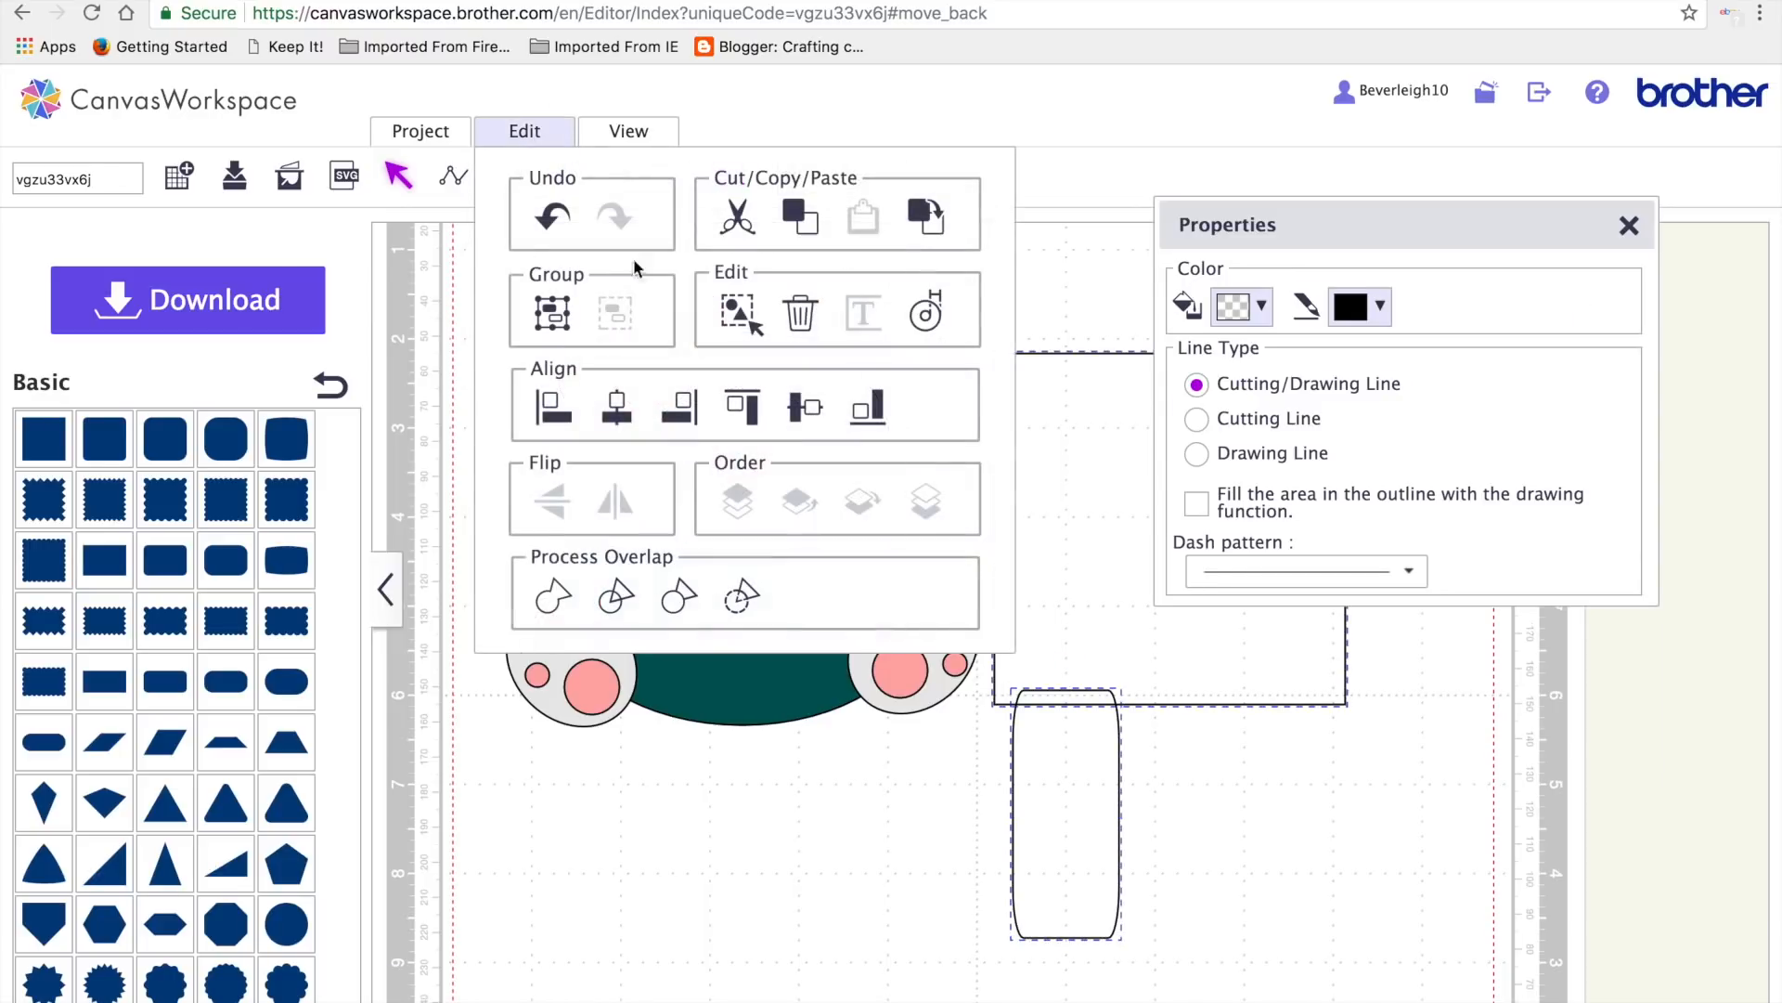
left_click(679, 604)
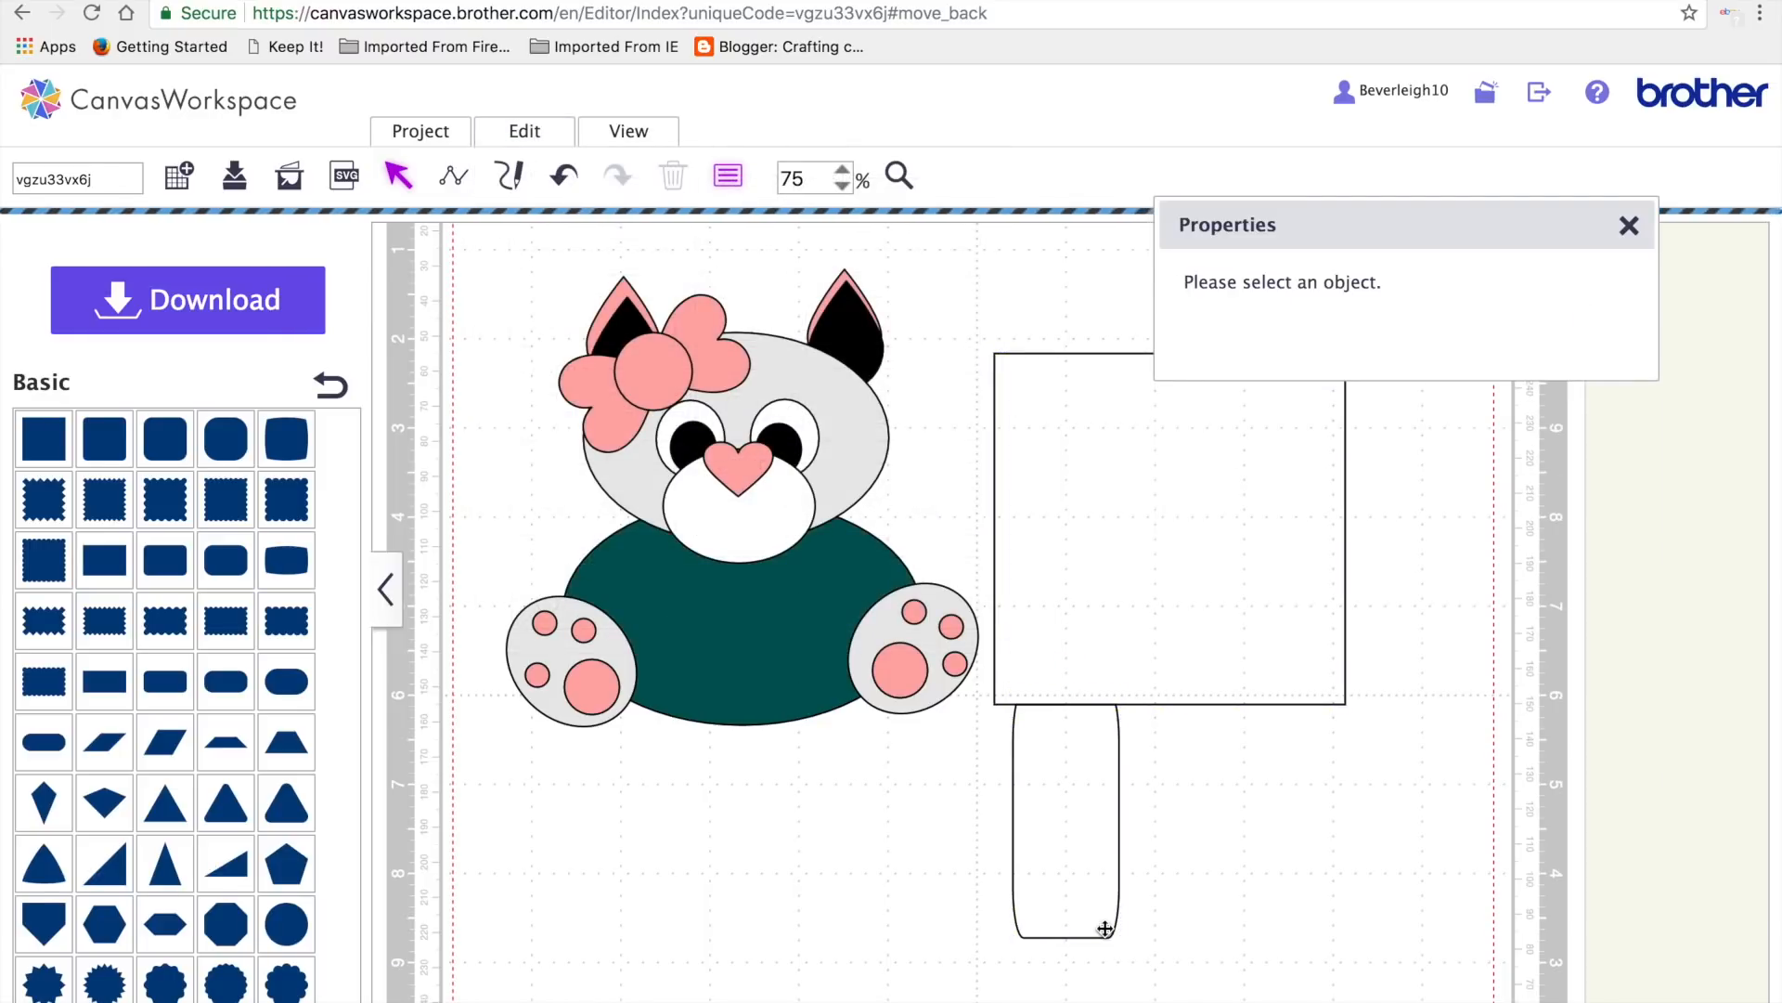
- Move the trimmed shape clear of the square and delete the square
left_click_drag(1091, 844, 1014, 933)
left_click(1114, 648)
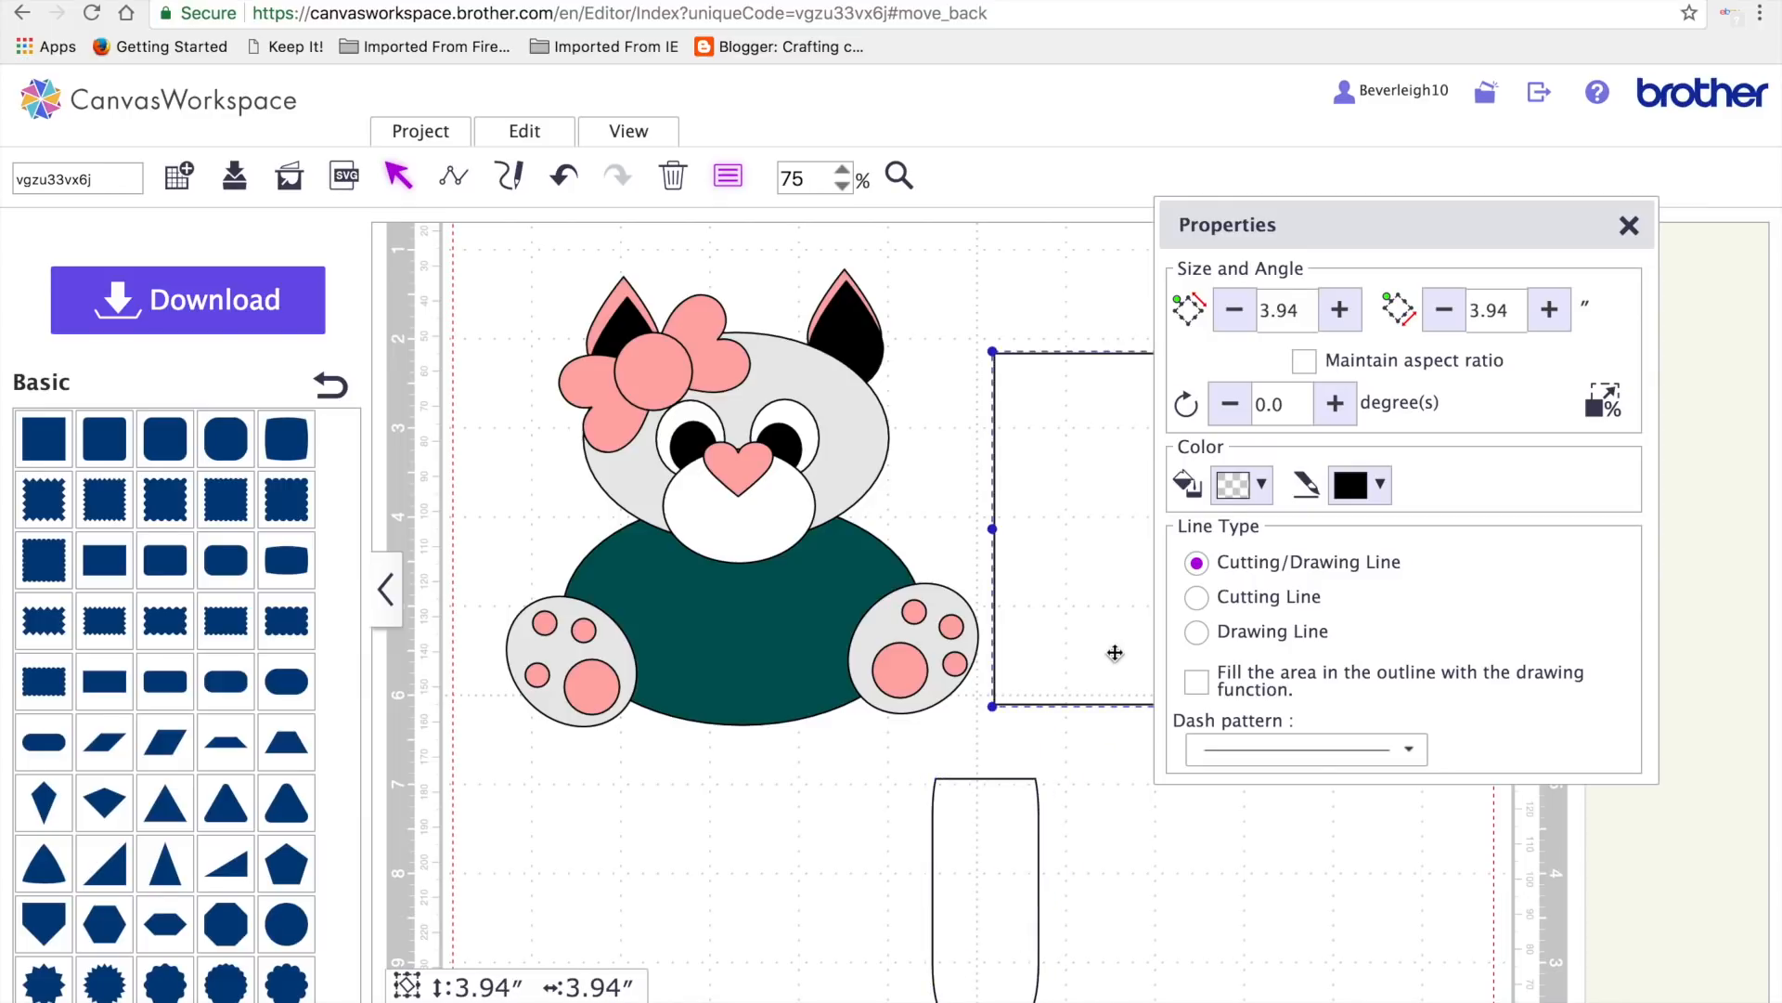
key("Delete")
- Place the trimmed shape over the middle of the body and fill it with medium grey
left_click(942, 863)
left_click_drag(998, 855, 702, 716)
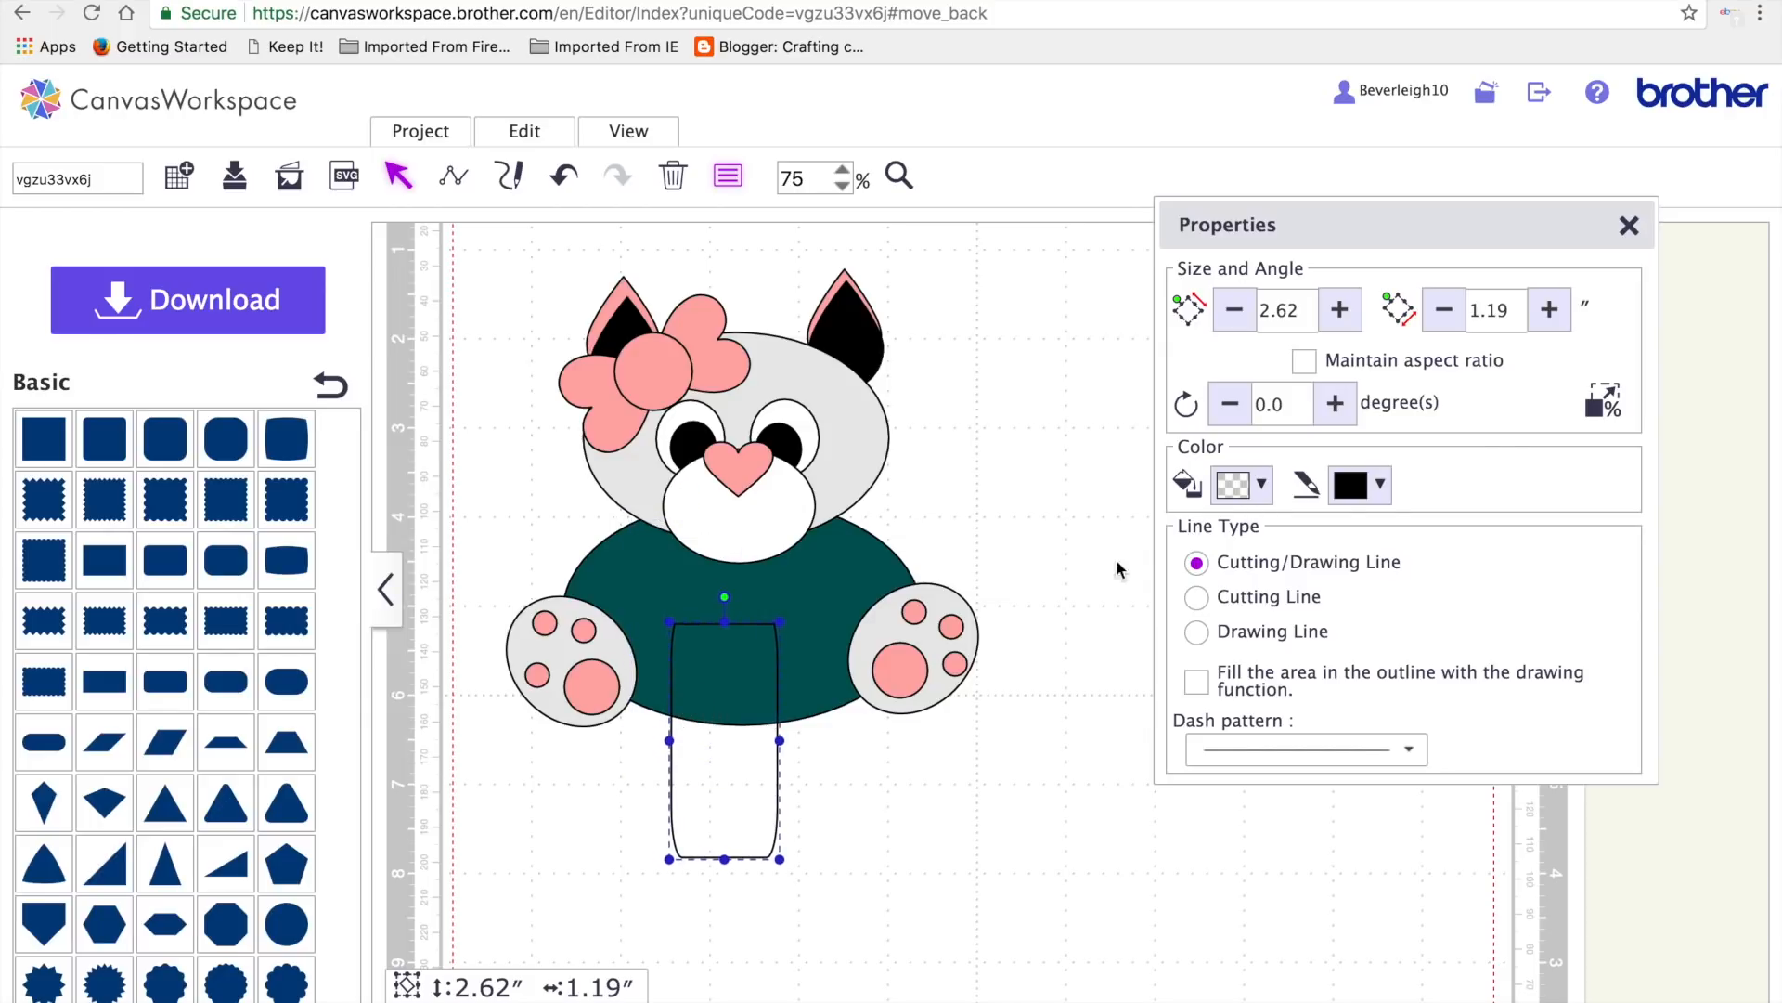
left_click(1258, 484)
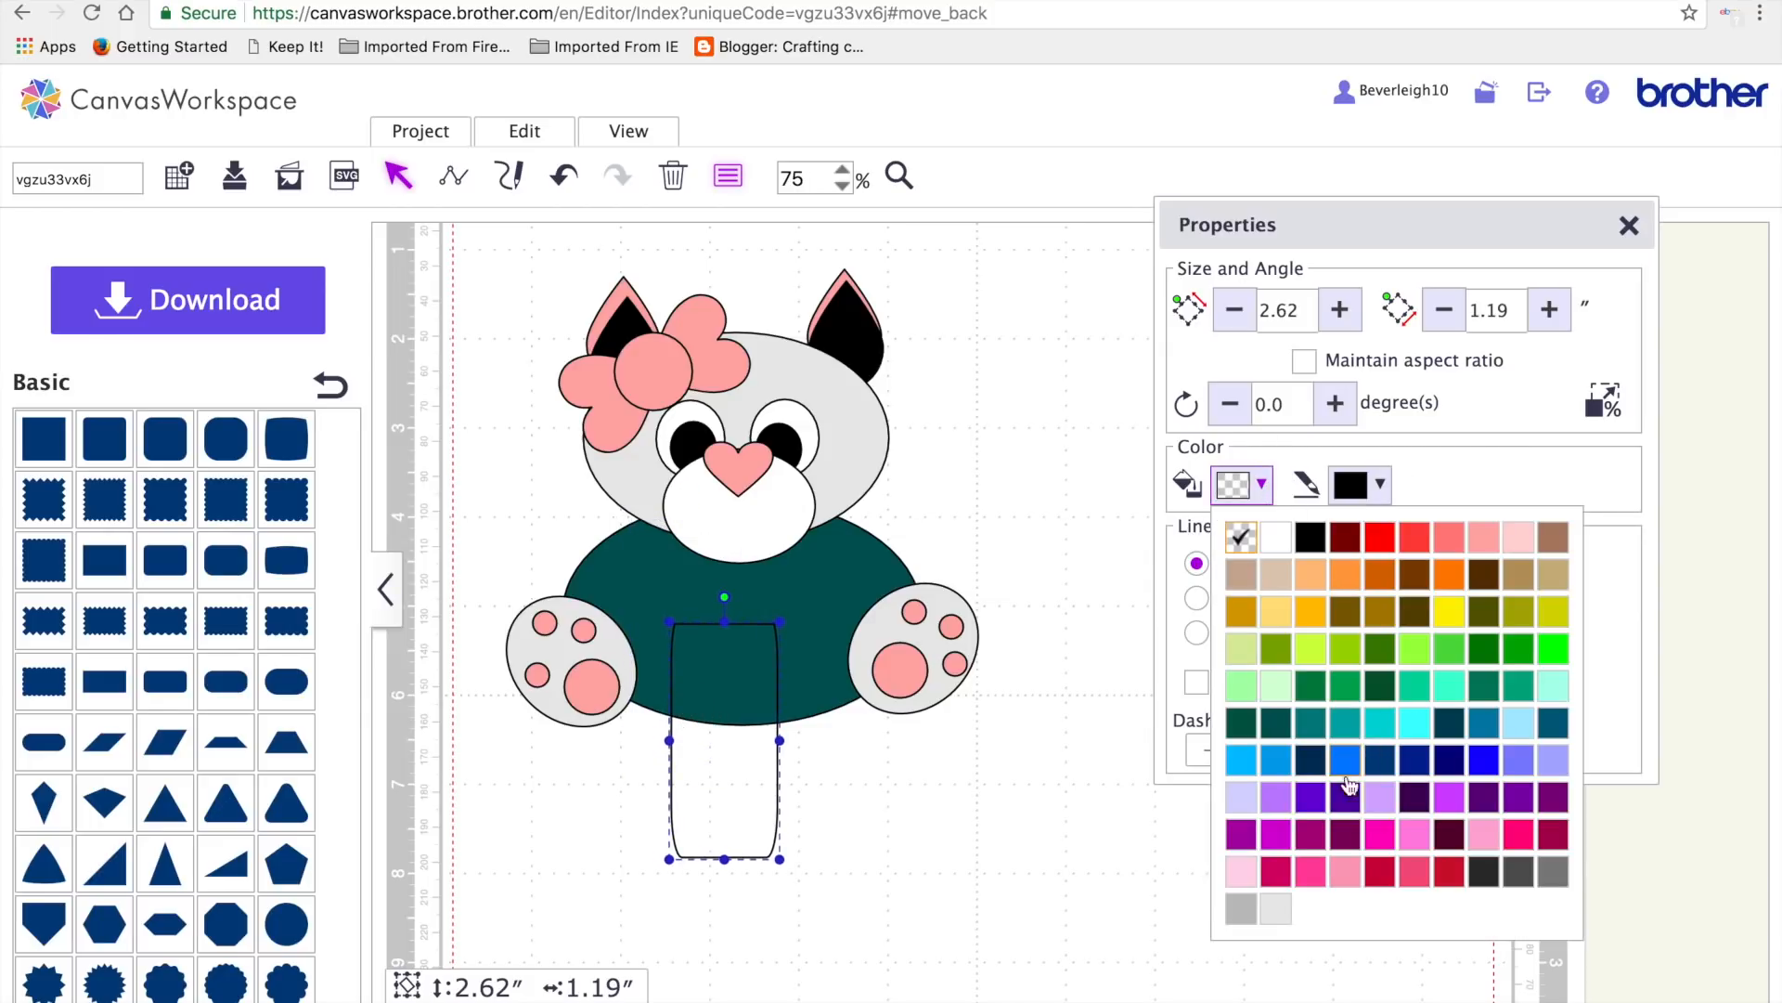
left_click(1556, 871)
- Fill the body ellipse with dark grey
left_click(833, 597)
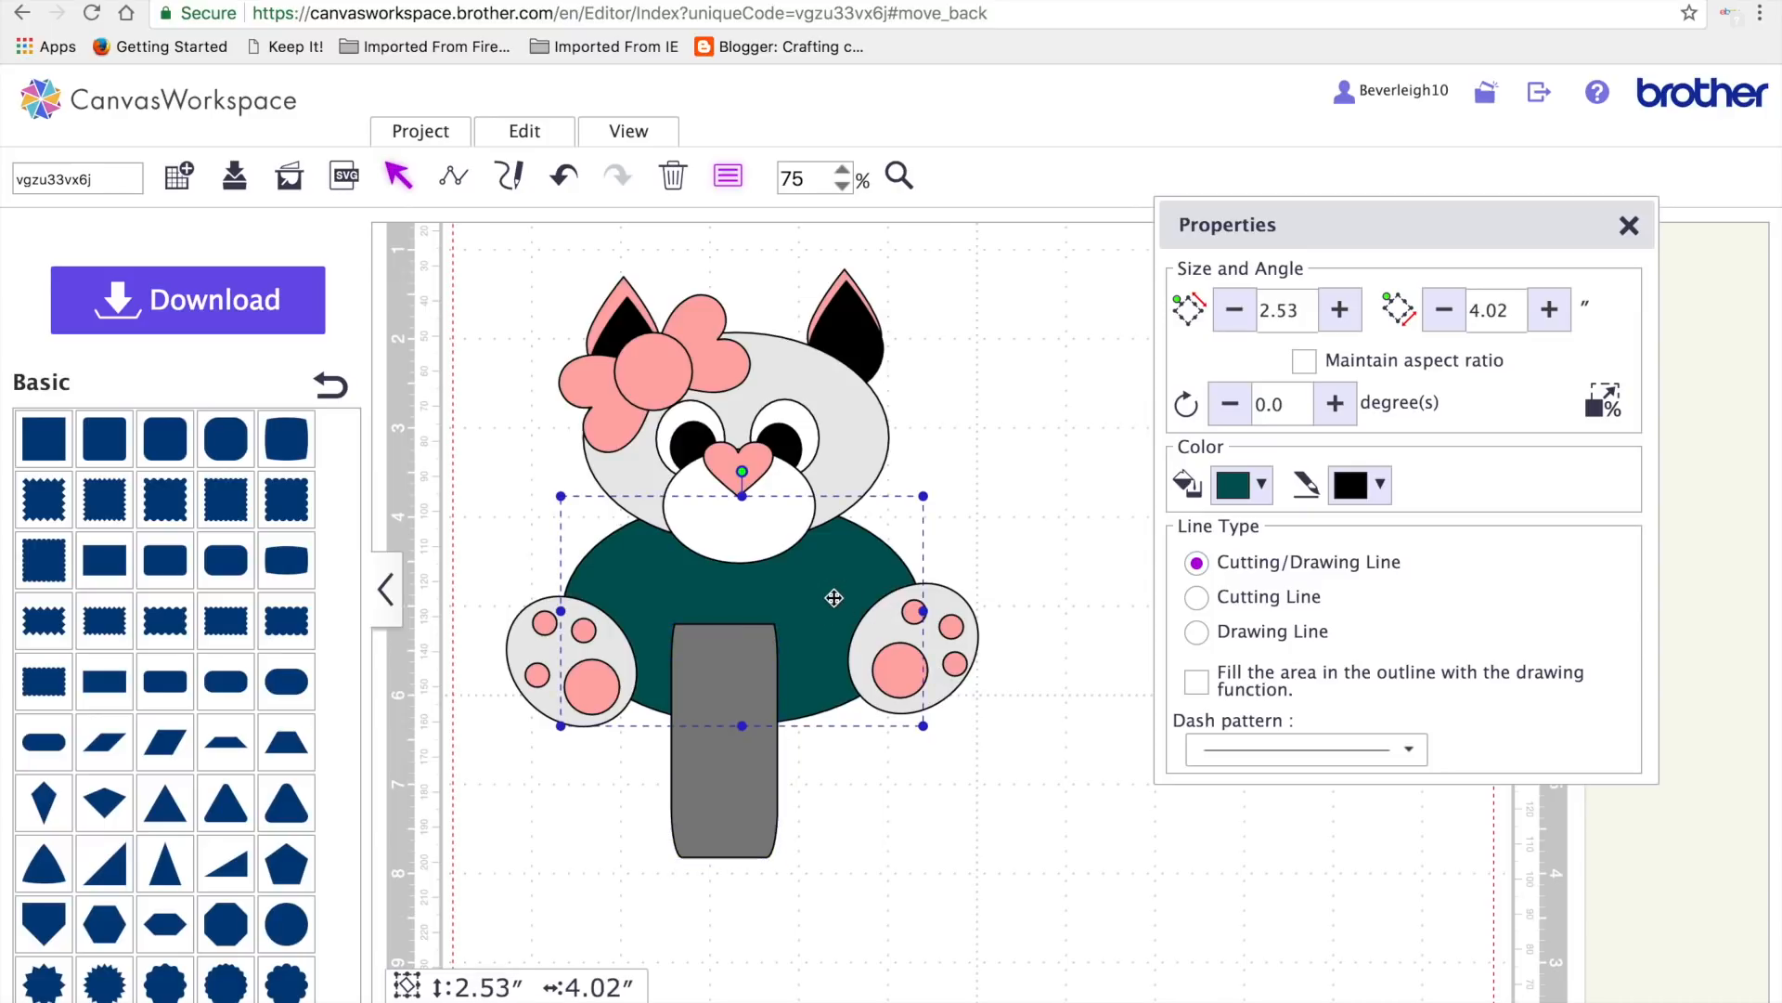
left_click(1260, 489)
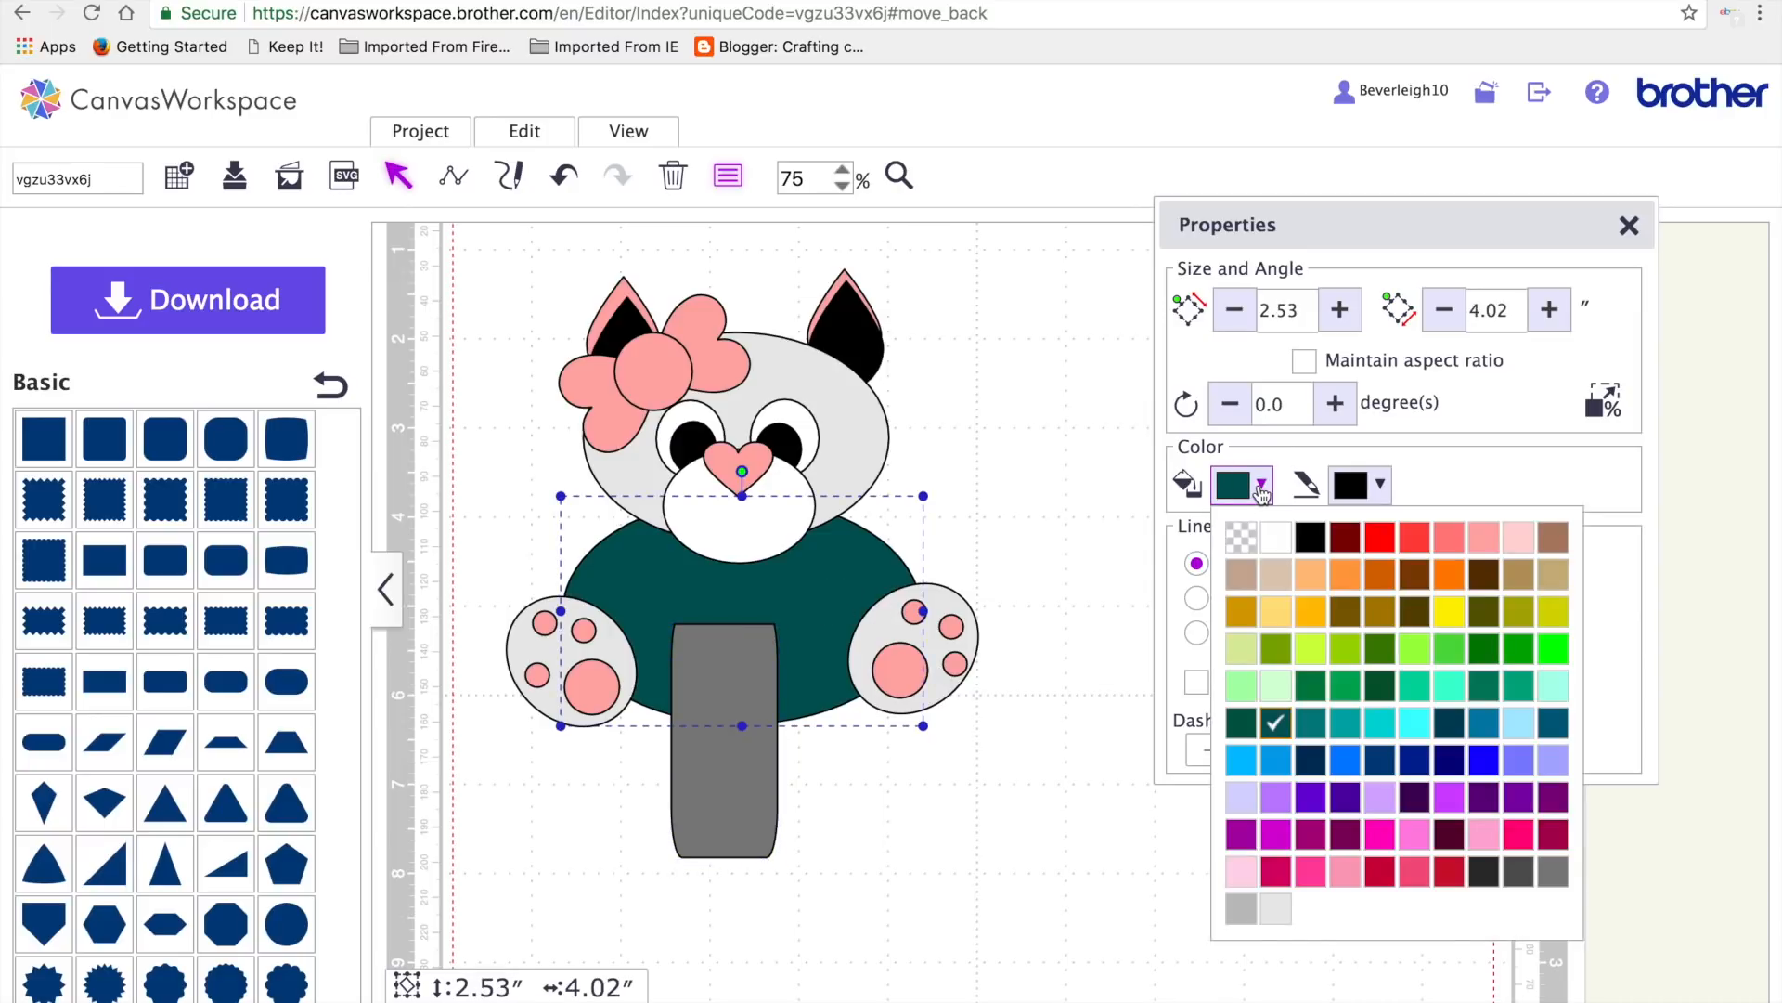
left_click(1523, 873)
left_click_drag(742, 725, 706, 673)
left_click(565, 177)
- Move the grey shape beside the figure and place a pink circle, resized proportionally to 0.40 inches, on its lower edge
left_click_drag(748, 732, 799, 882)
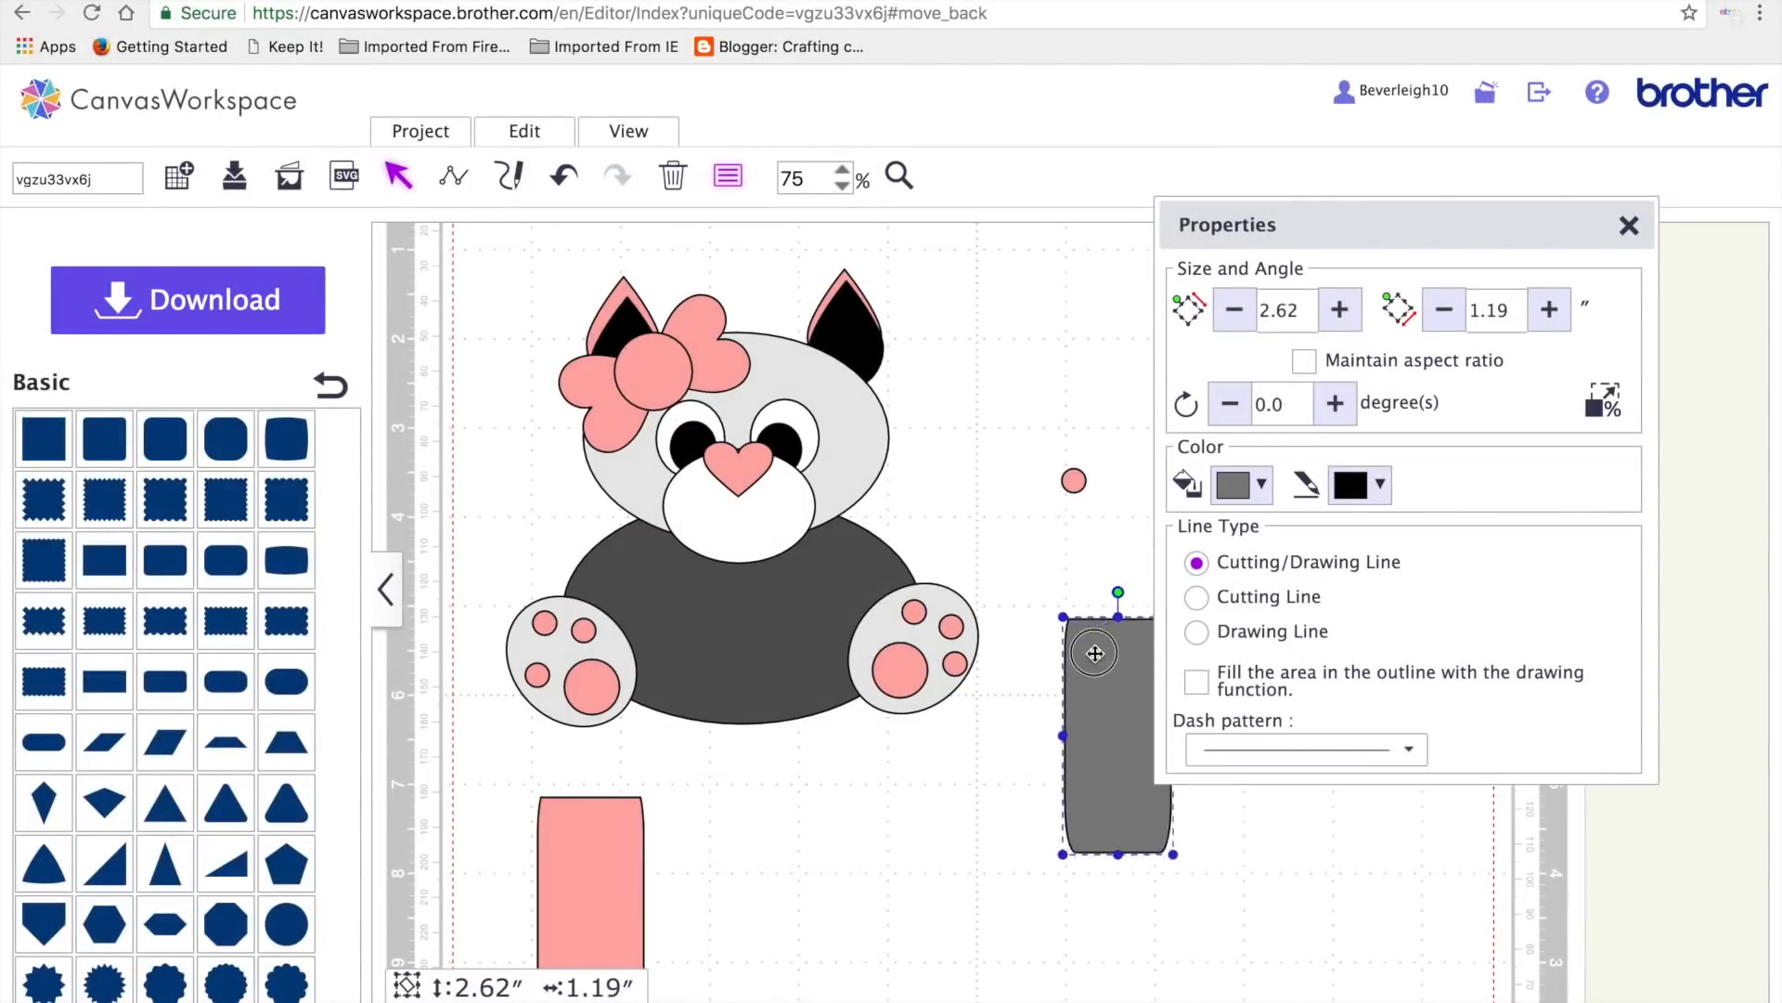
left_click_drag(1096, 654, 1067, 732)
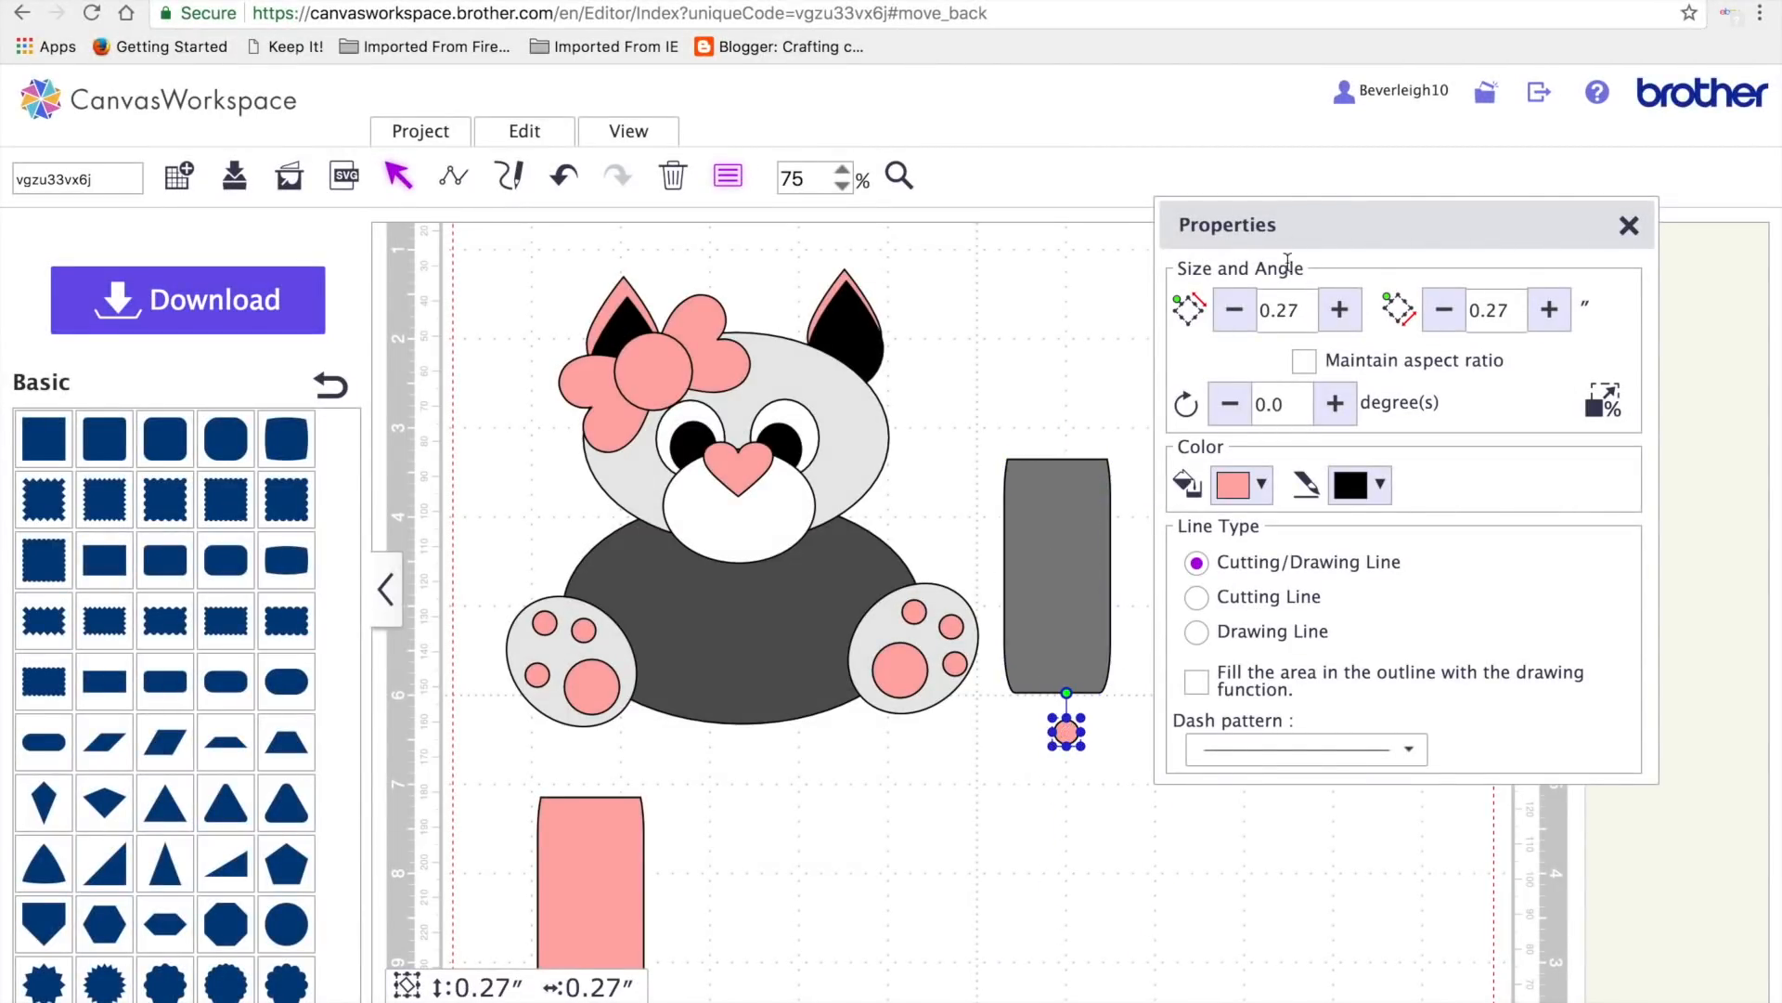
left_click(1295, 310)
key("BackSpace")
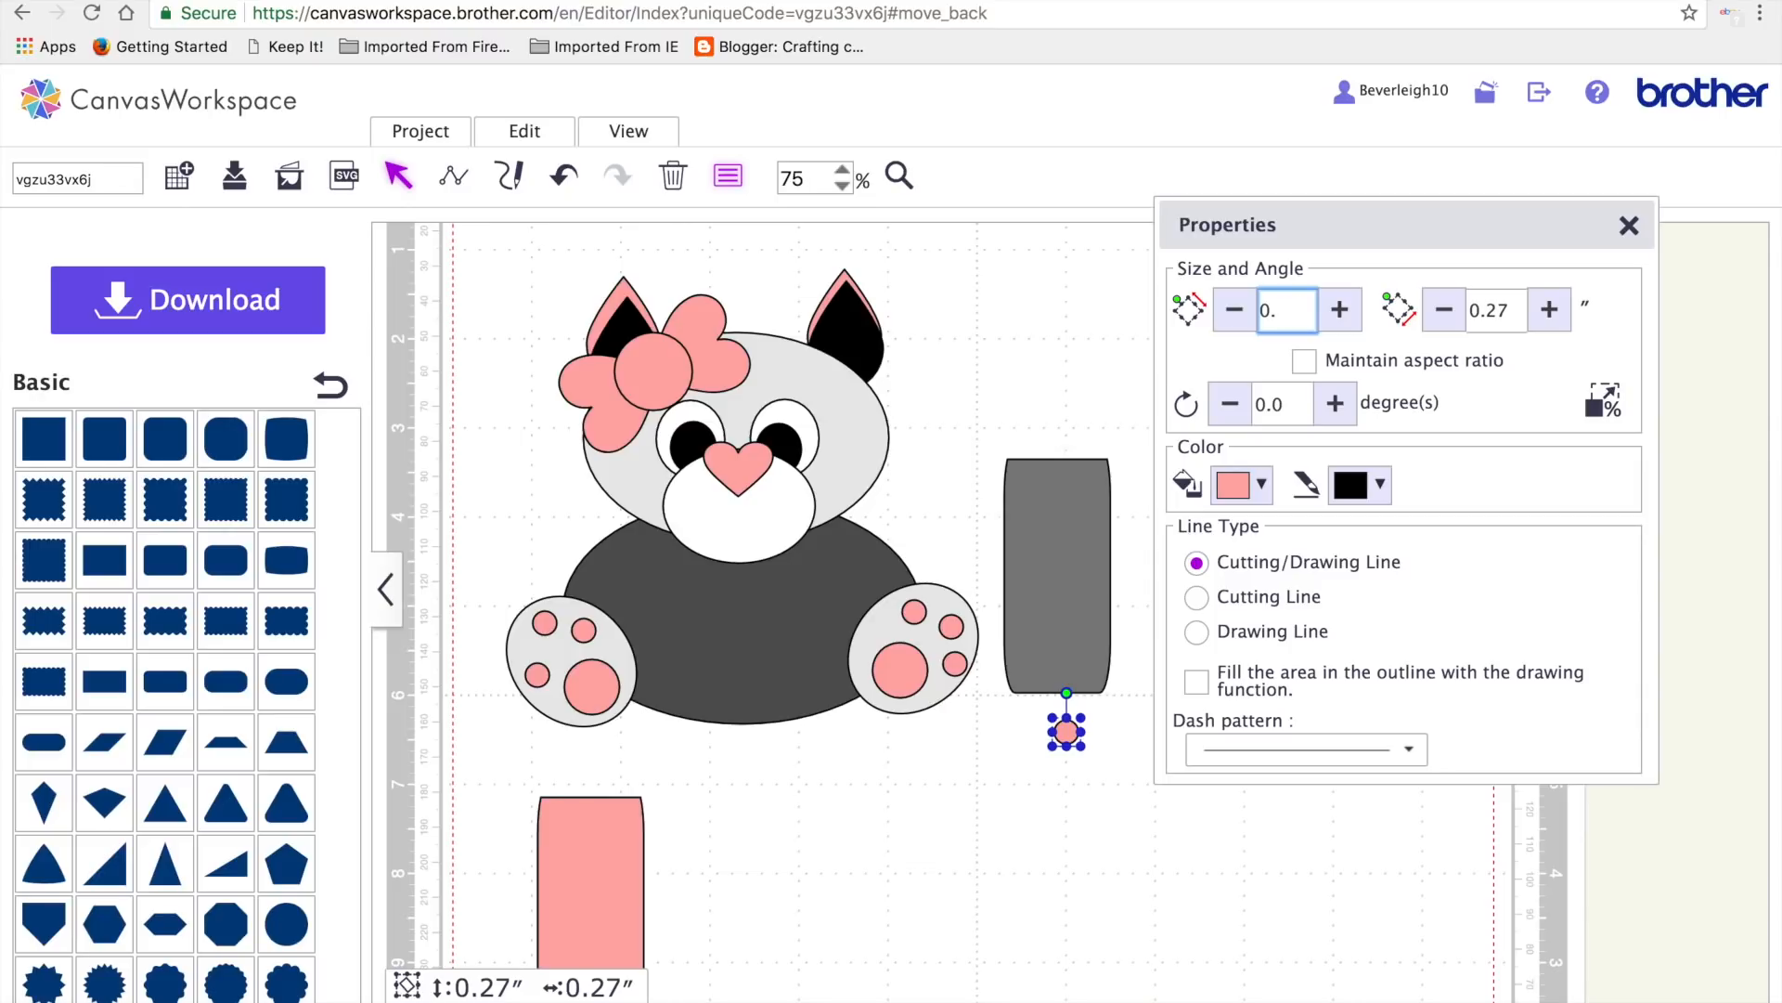
left_click(1303, 362)
left_click(1301, 314)
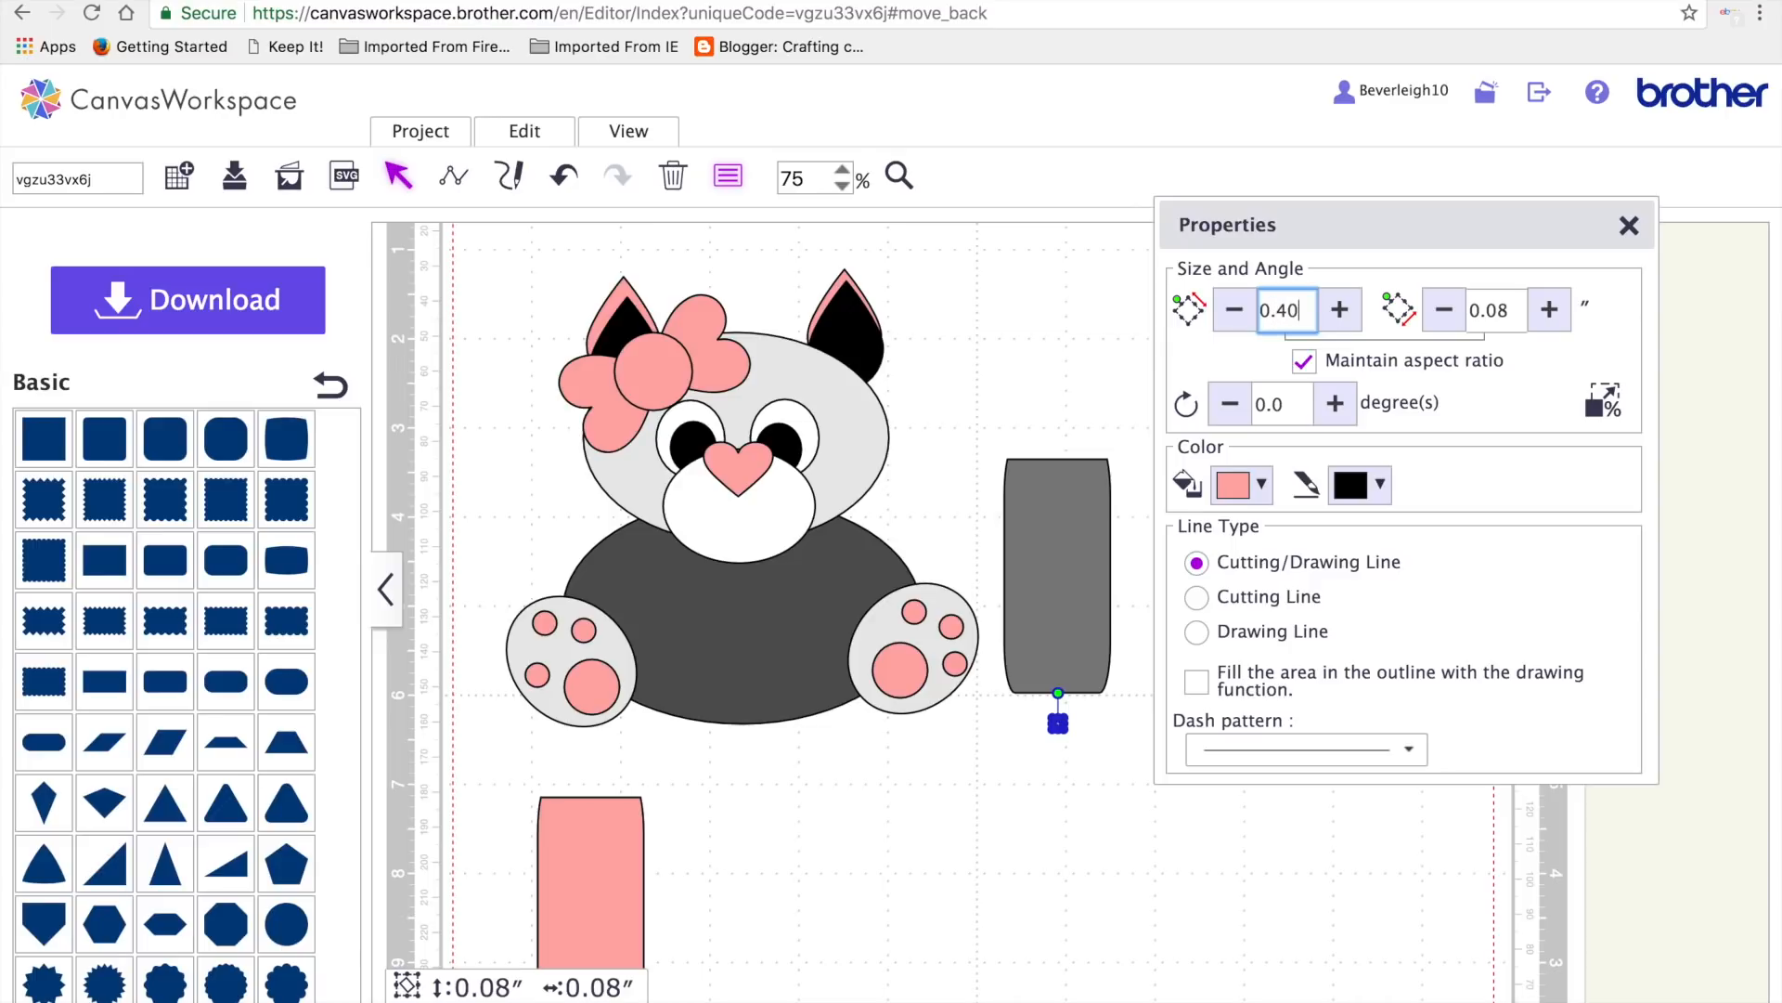
key("Return")
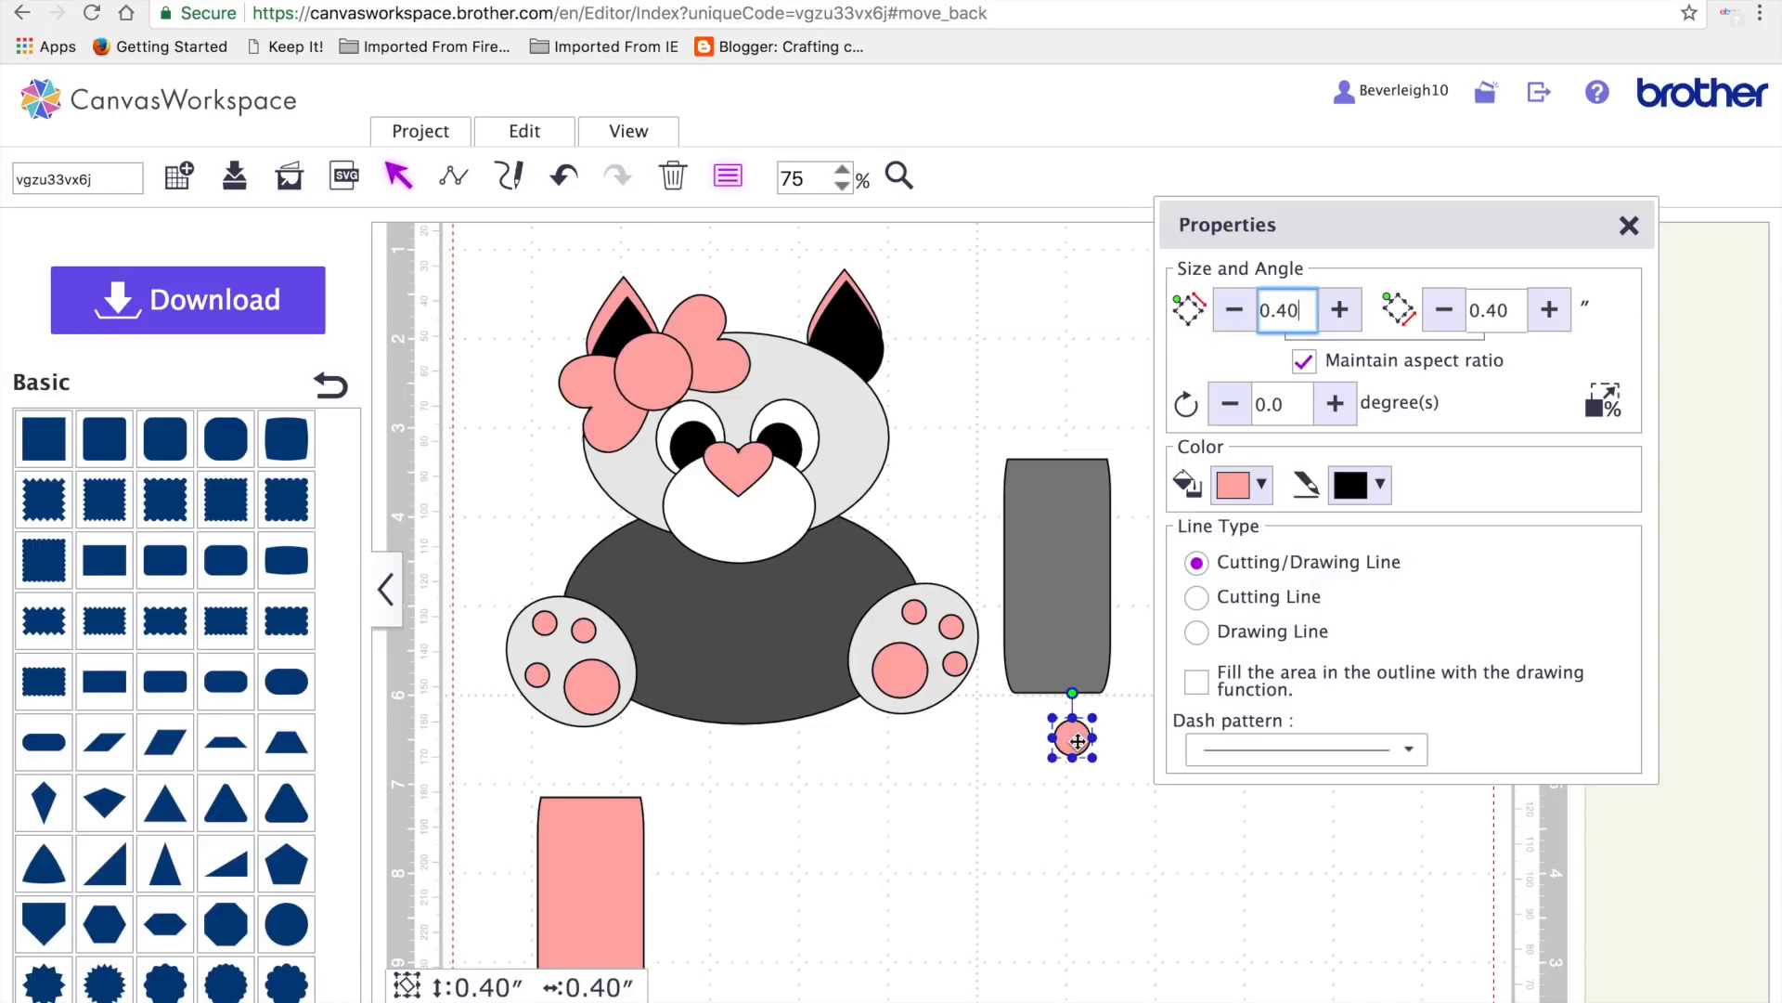
left_click_drag(1072, 748, 1059, 702)
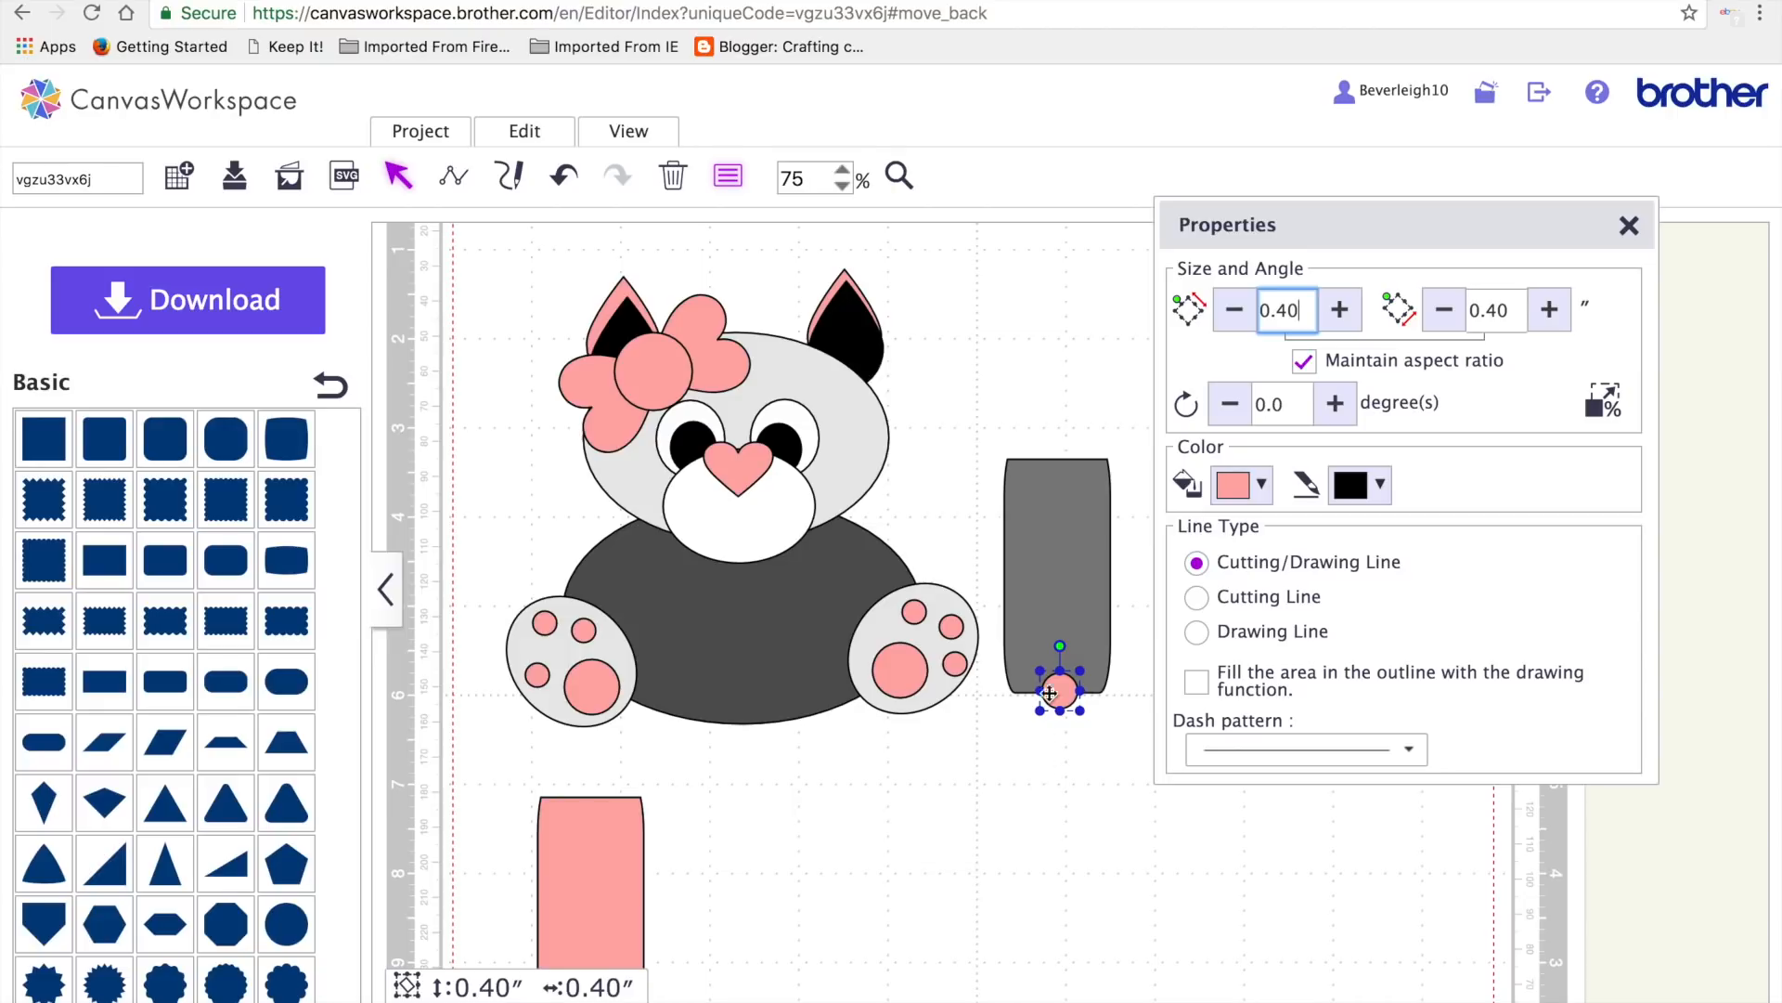
- Cut the pink circle out of the grey shape's lower edge with Remove Overlapped and move the circle clear
left_click(1108, 617)
left_click_drag(1077, 756, 1041, 571)
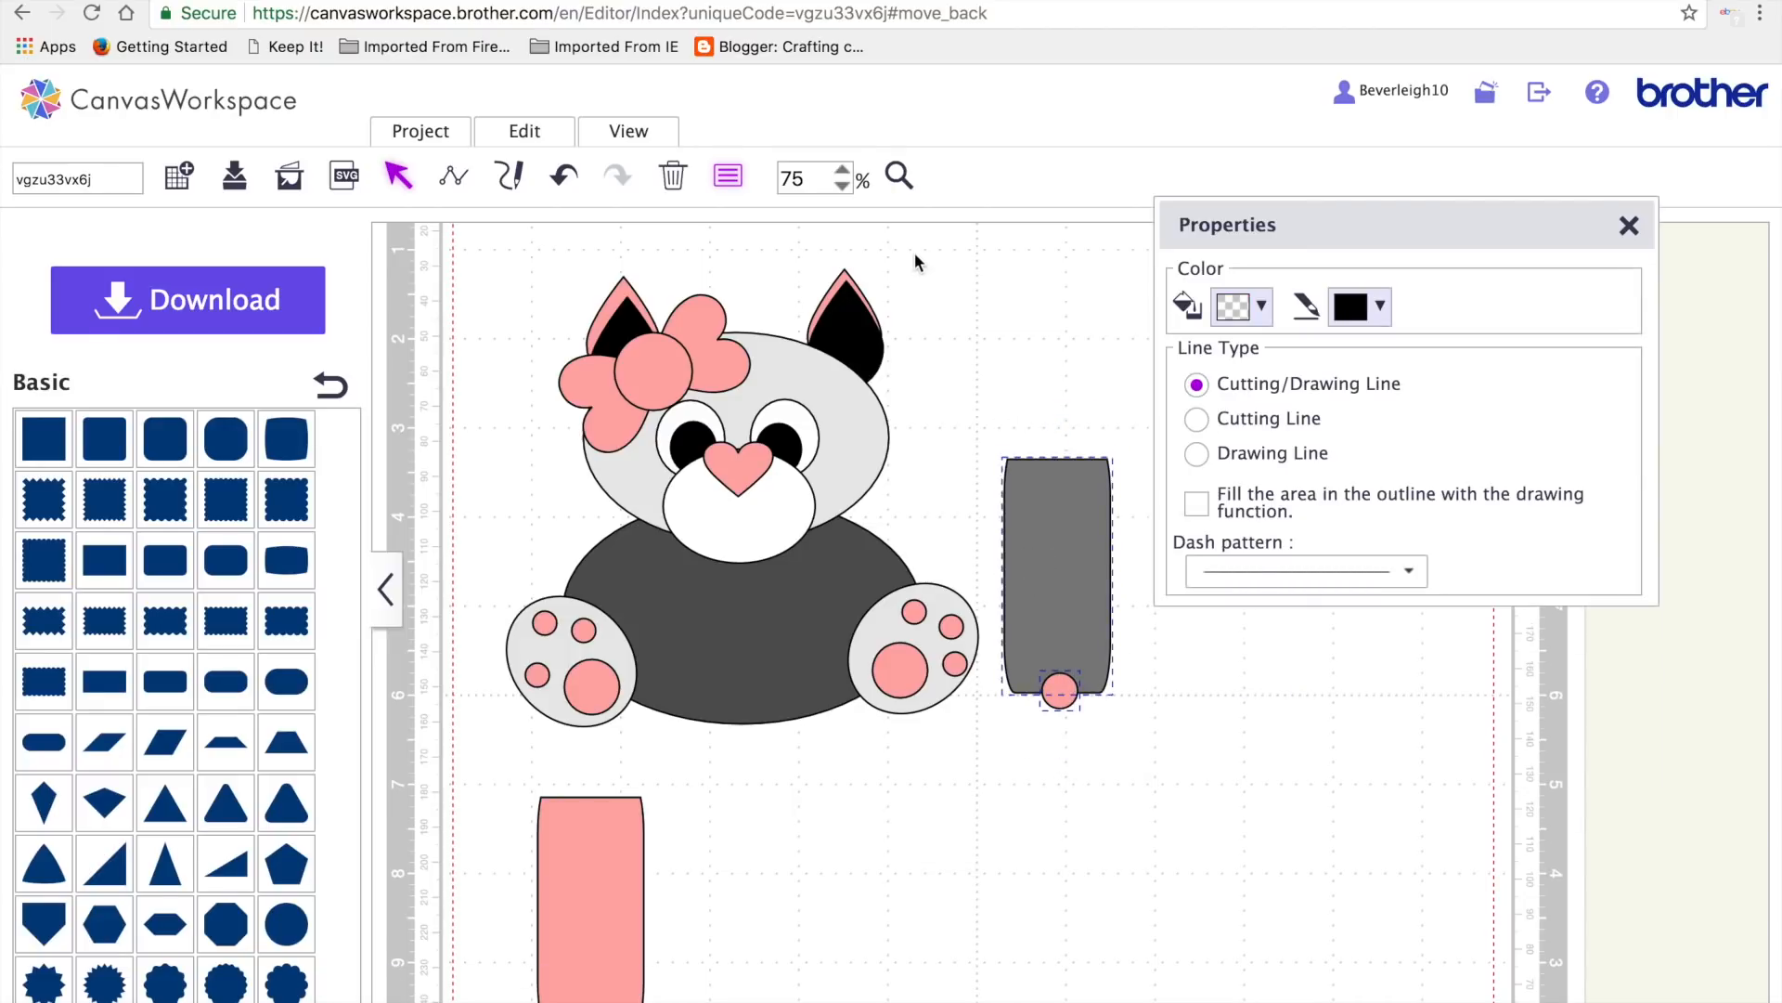
left_click(556, 134)
left_click(687, 596)
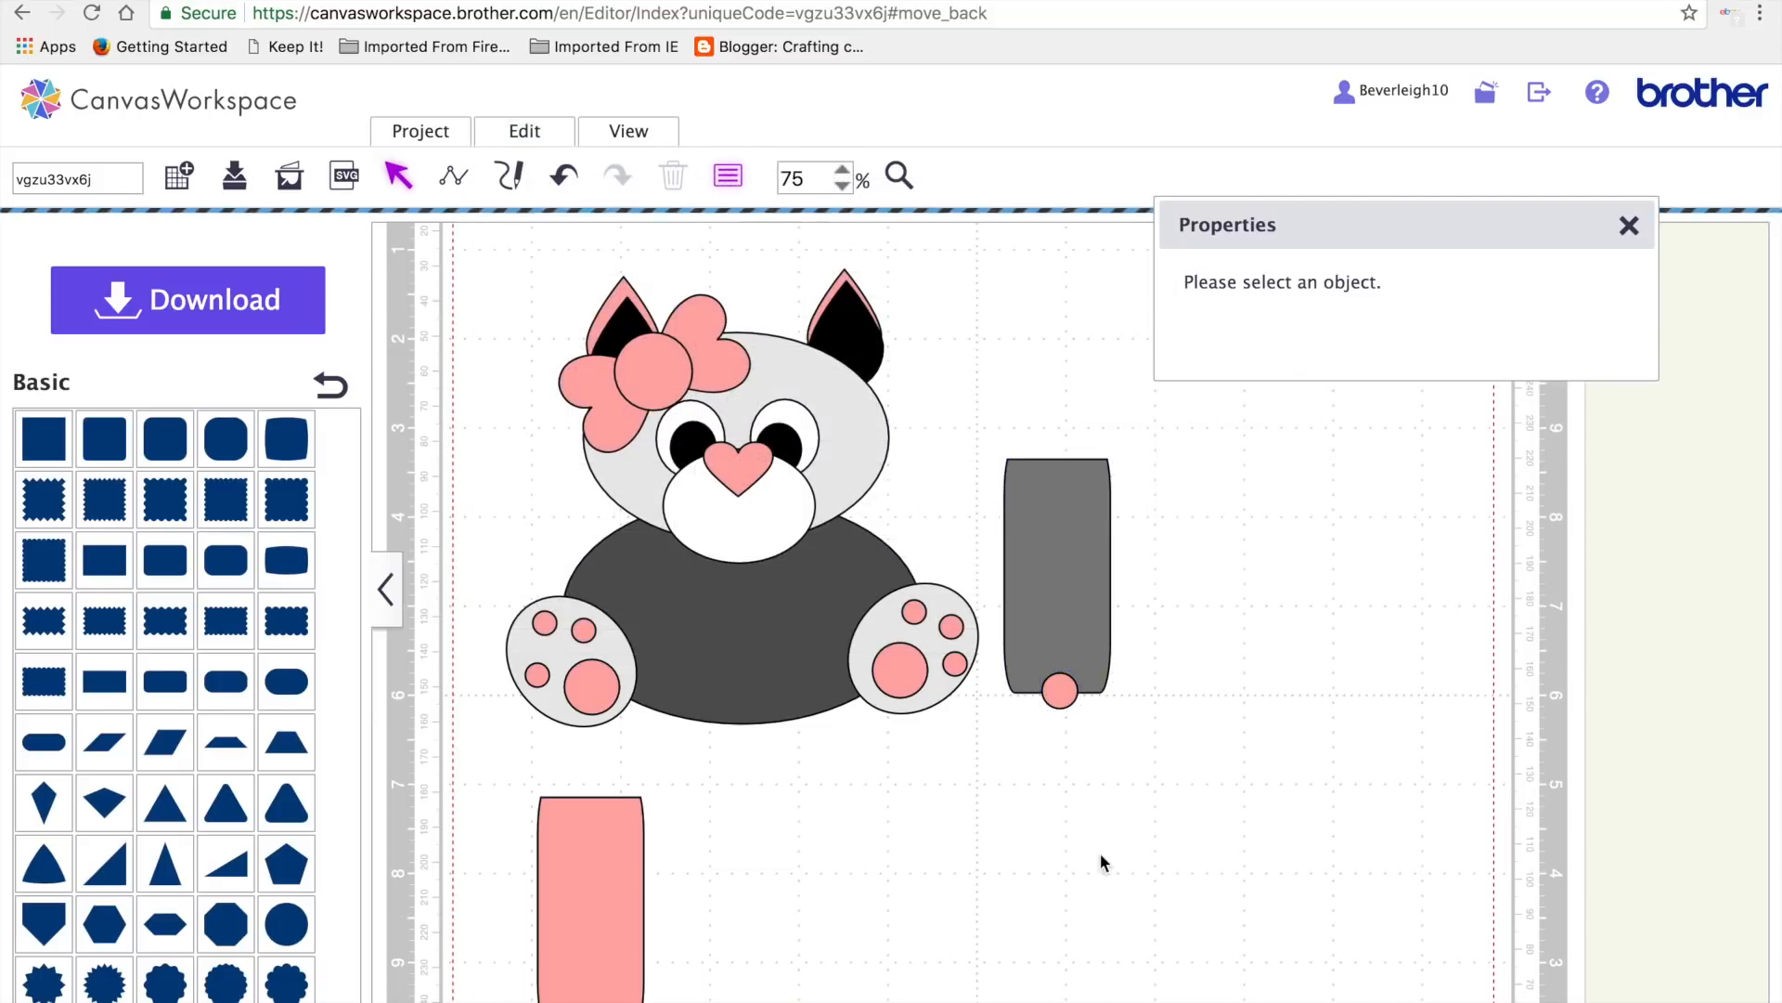
left_click_drag(1060, 691, 993, 798)
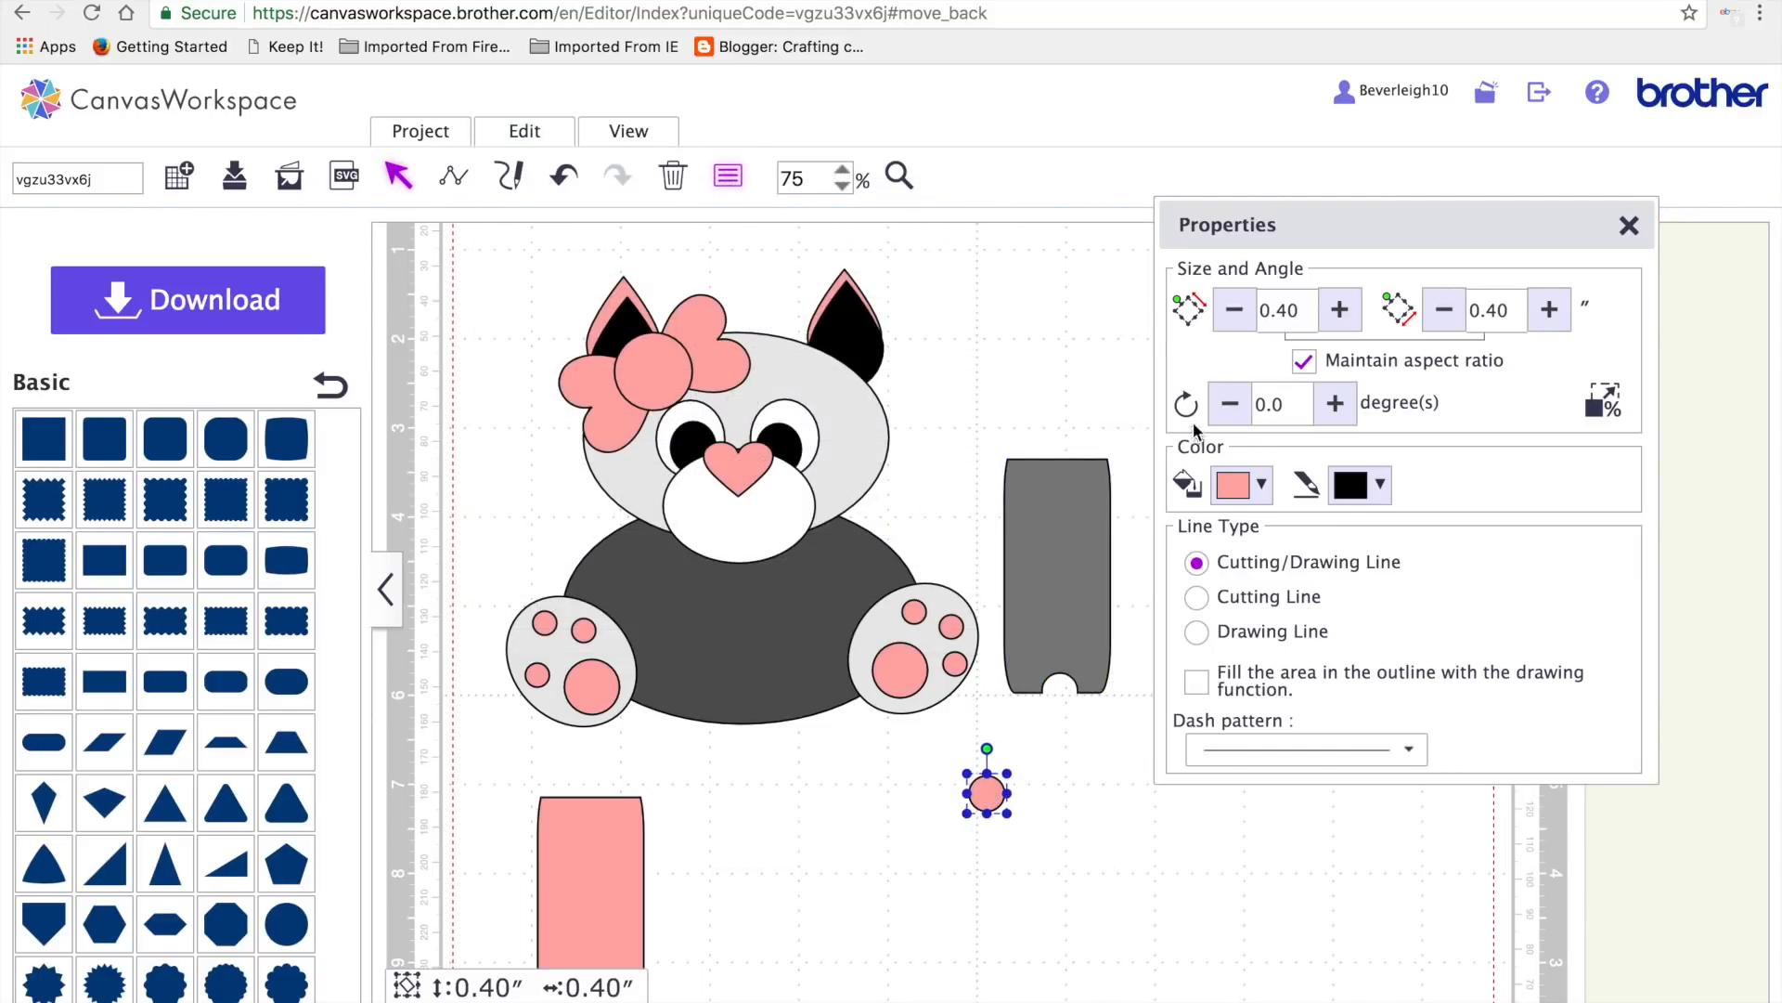
- Paste a second pink circle and place one circle on each lower corner of the grey shape
key("super+v")
left_click_drag(1005, 806, 1109, 676)
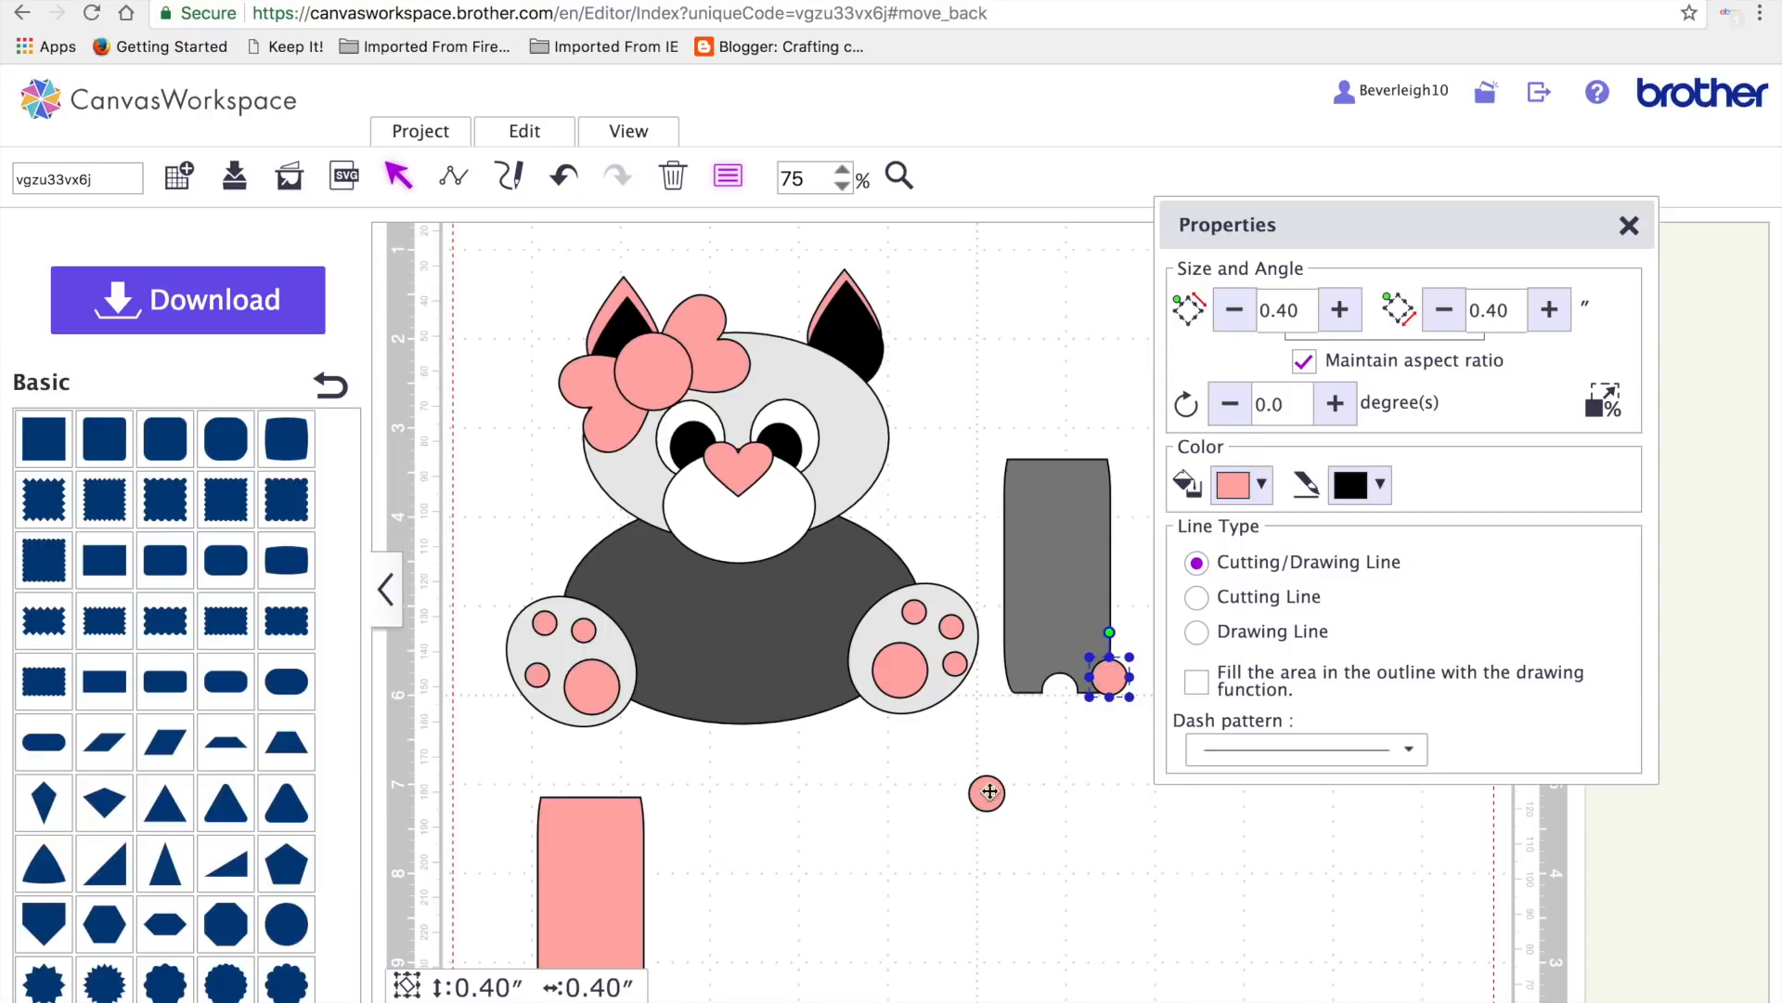
left_click_drag(984, 796, 1010, 683)
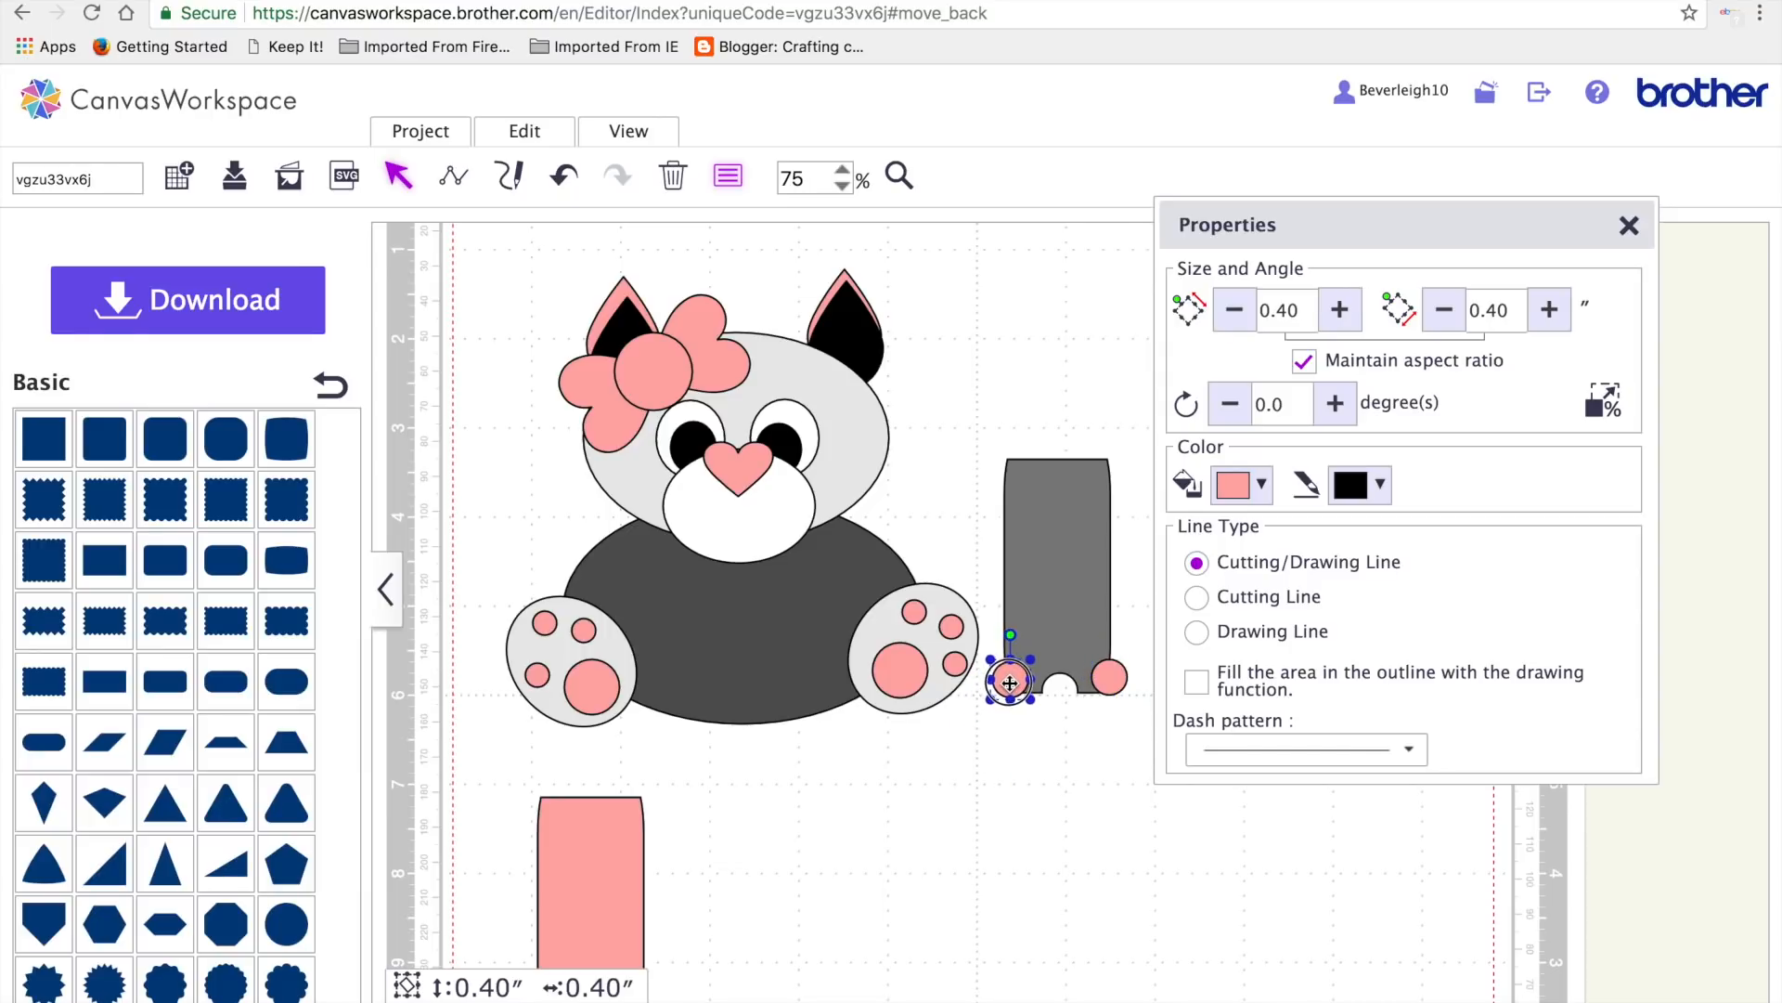
- Align the two corner circles with each other along their top edges
left_click(1101, 684, "shift")
left_click(1000, 683, "shift")
left_click(1004, 684, "shift")
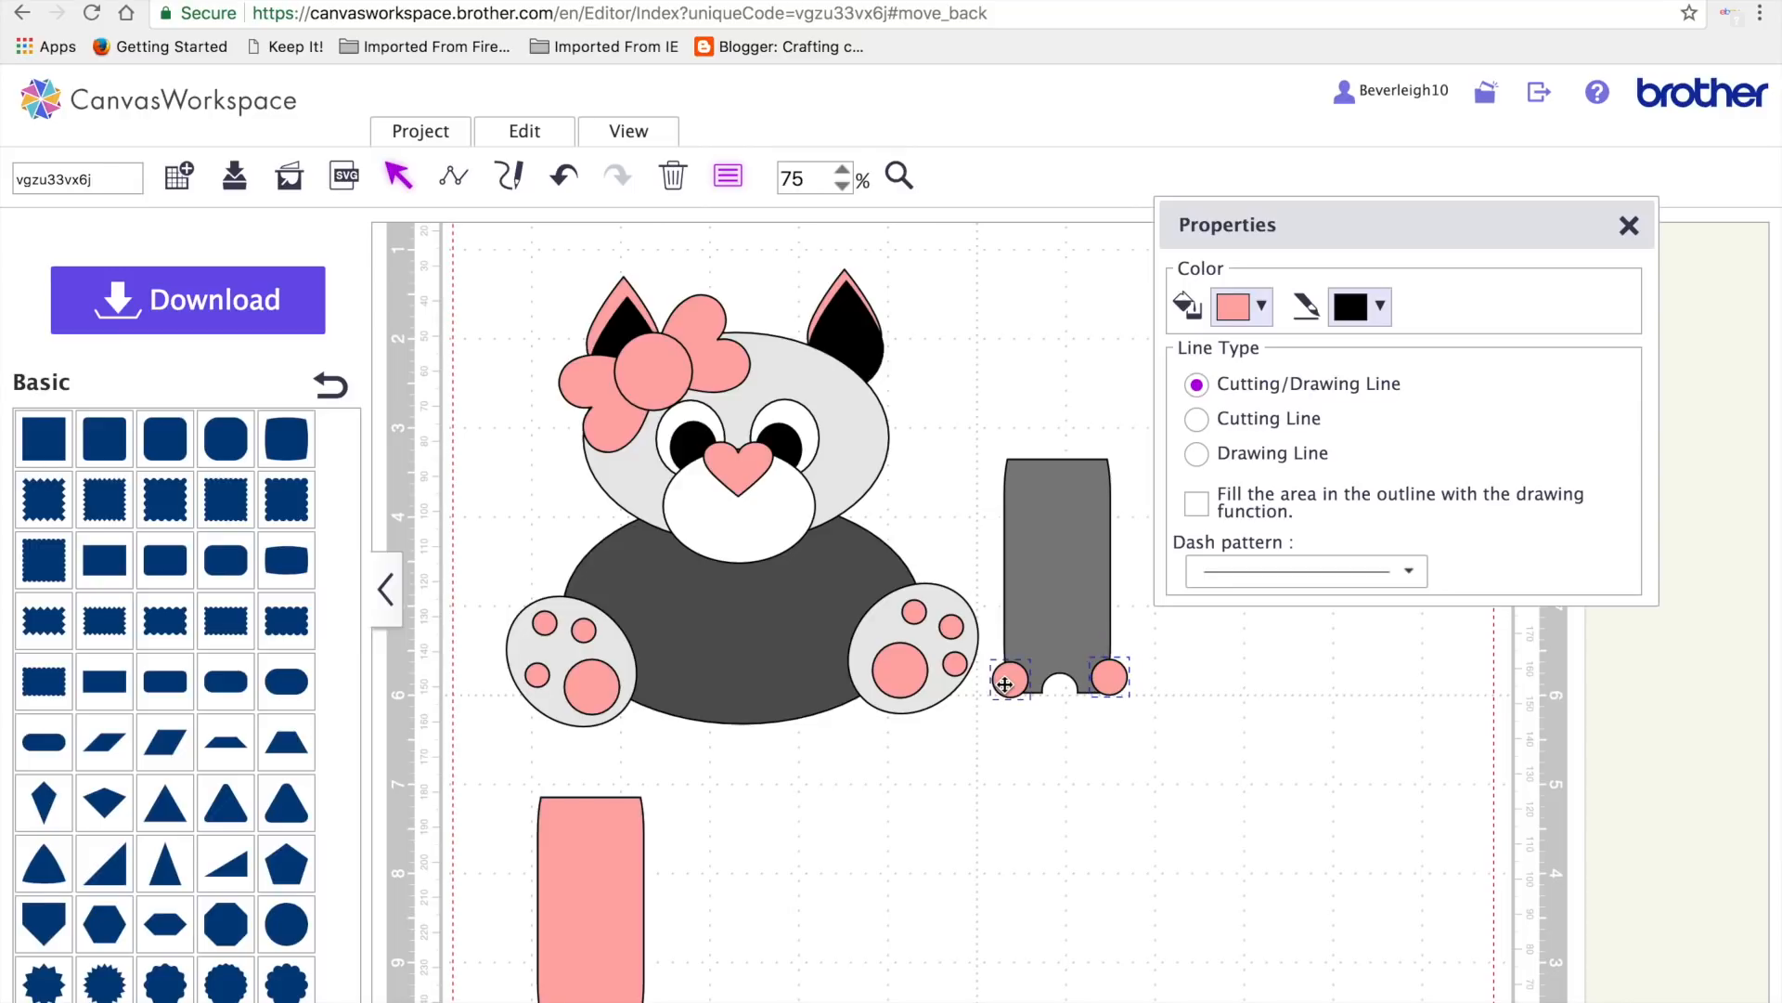
left_click(533, 133)
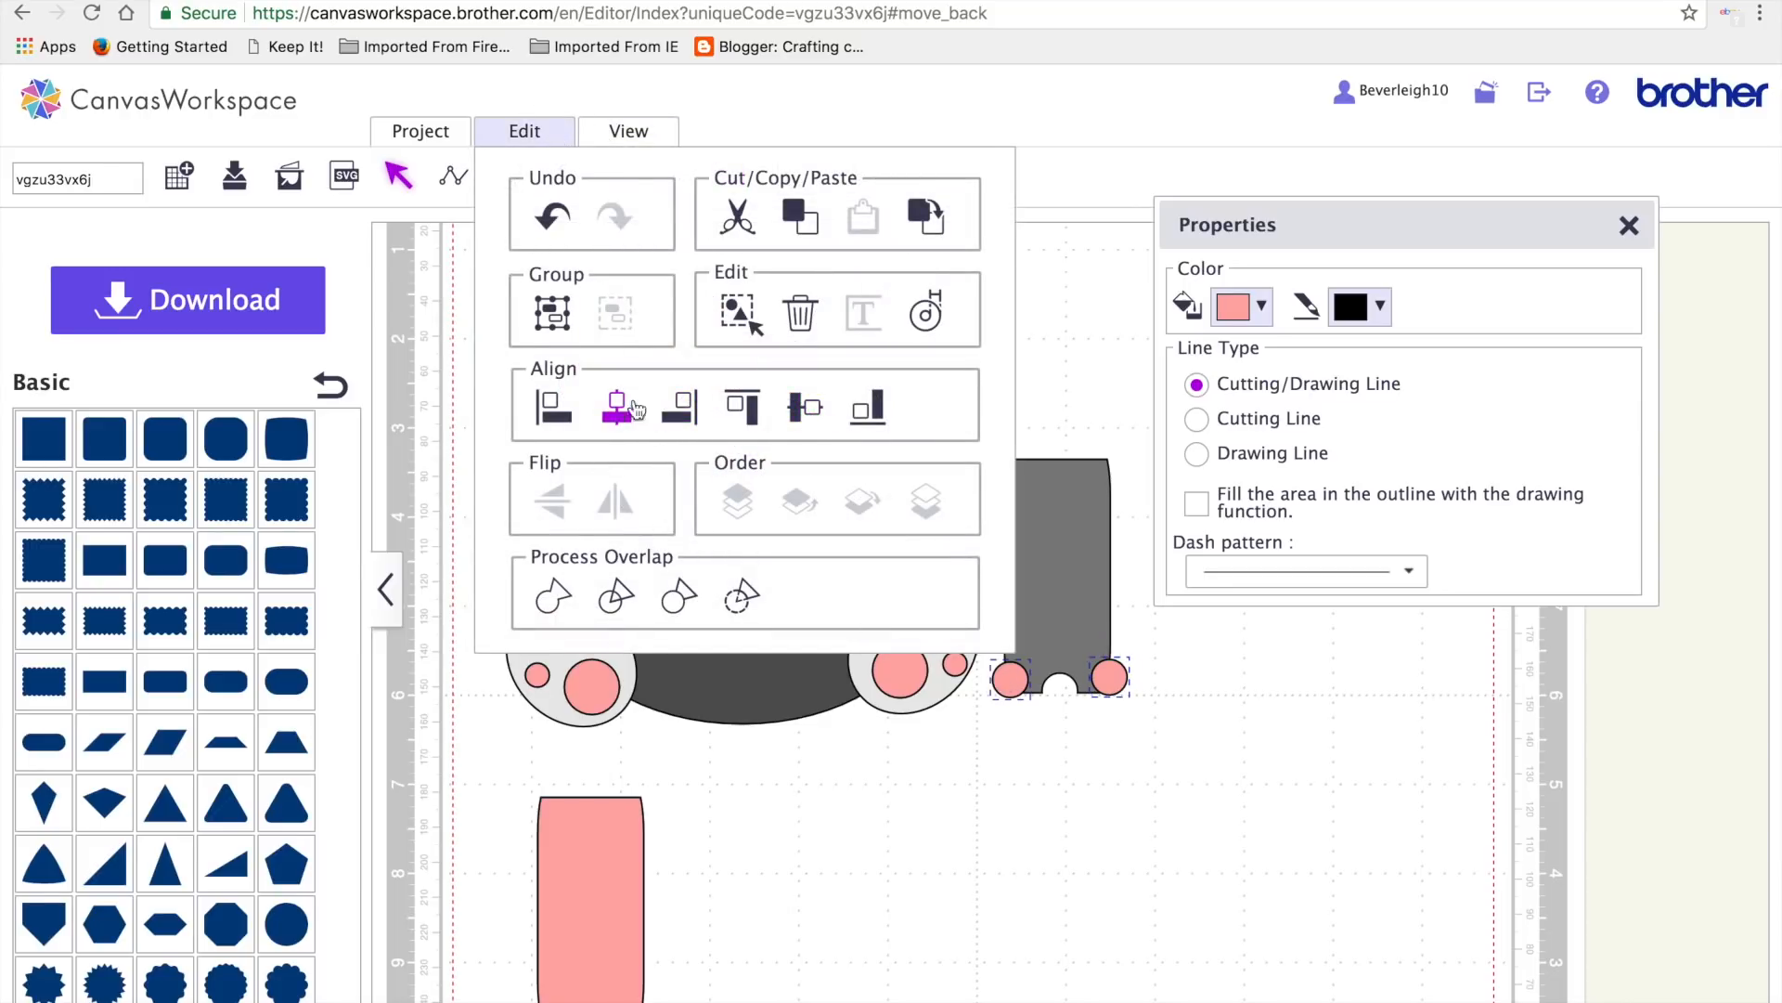
left_click(749, 405)
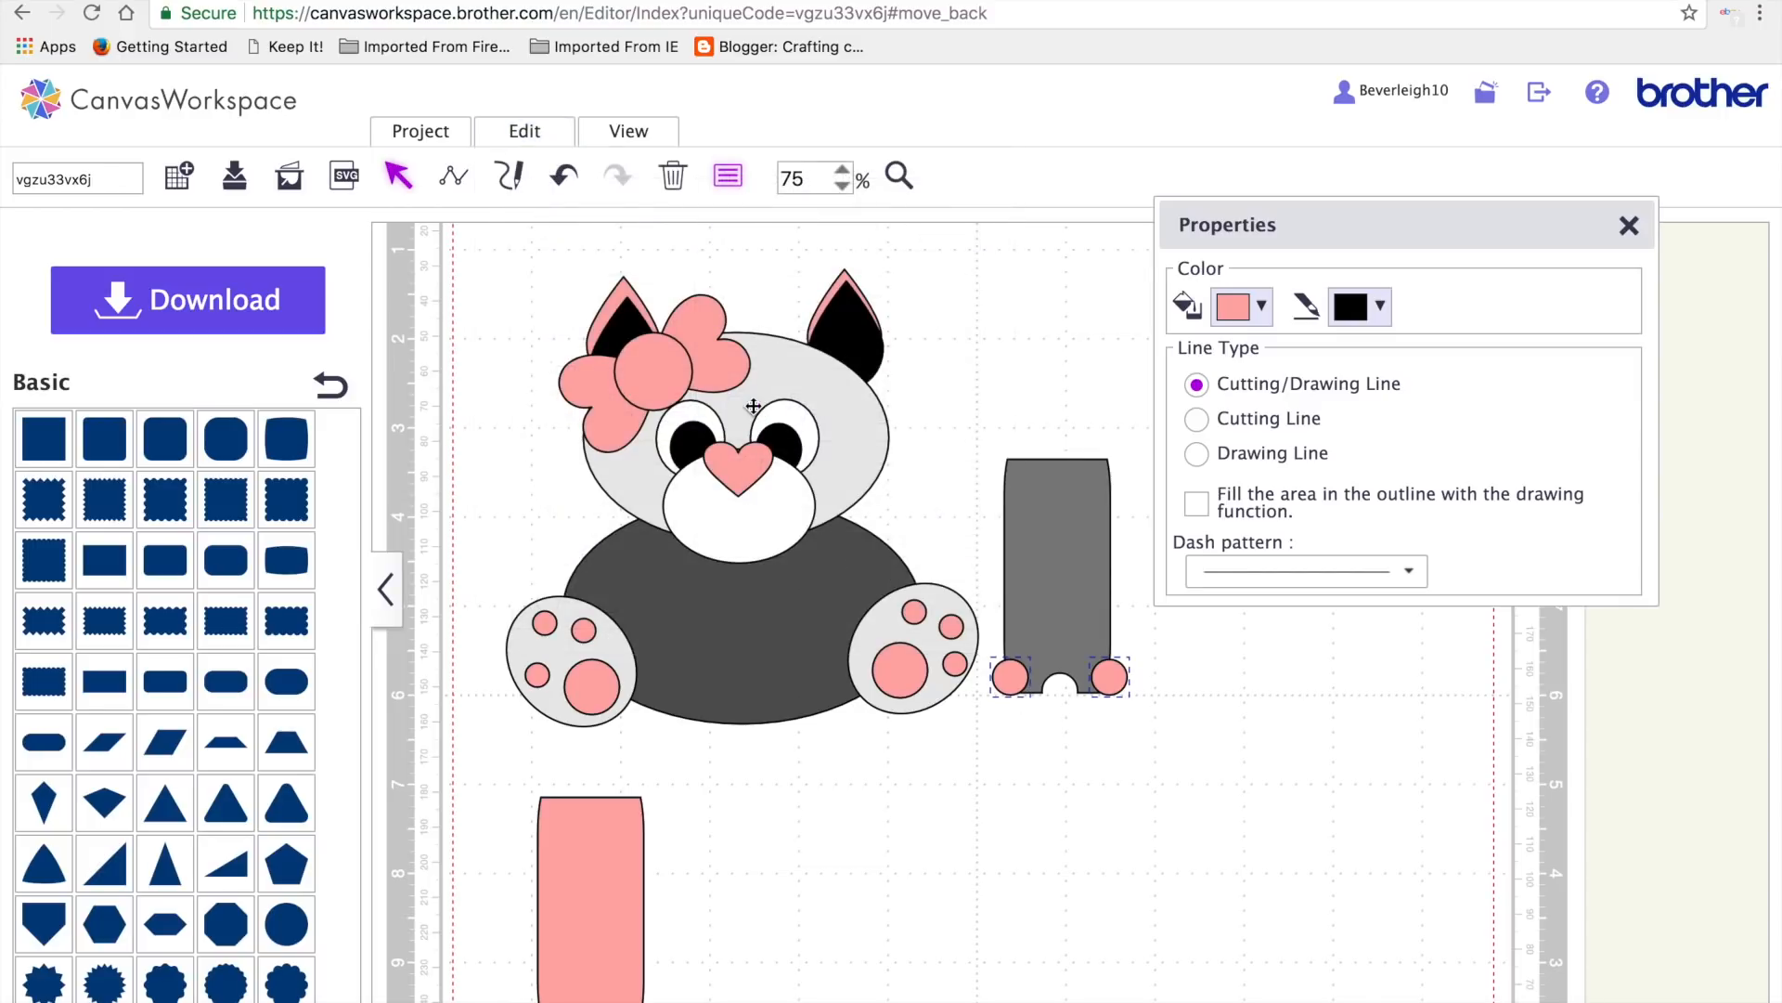
- Nudge the two pink circles so they sit evenly on the grey shape's lower corners
left_click(1132, 736)
left_click(1106, 682)
left_click_drag(1107, 688, 1106, 690)
left_click(1011, 679)
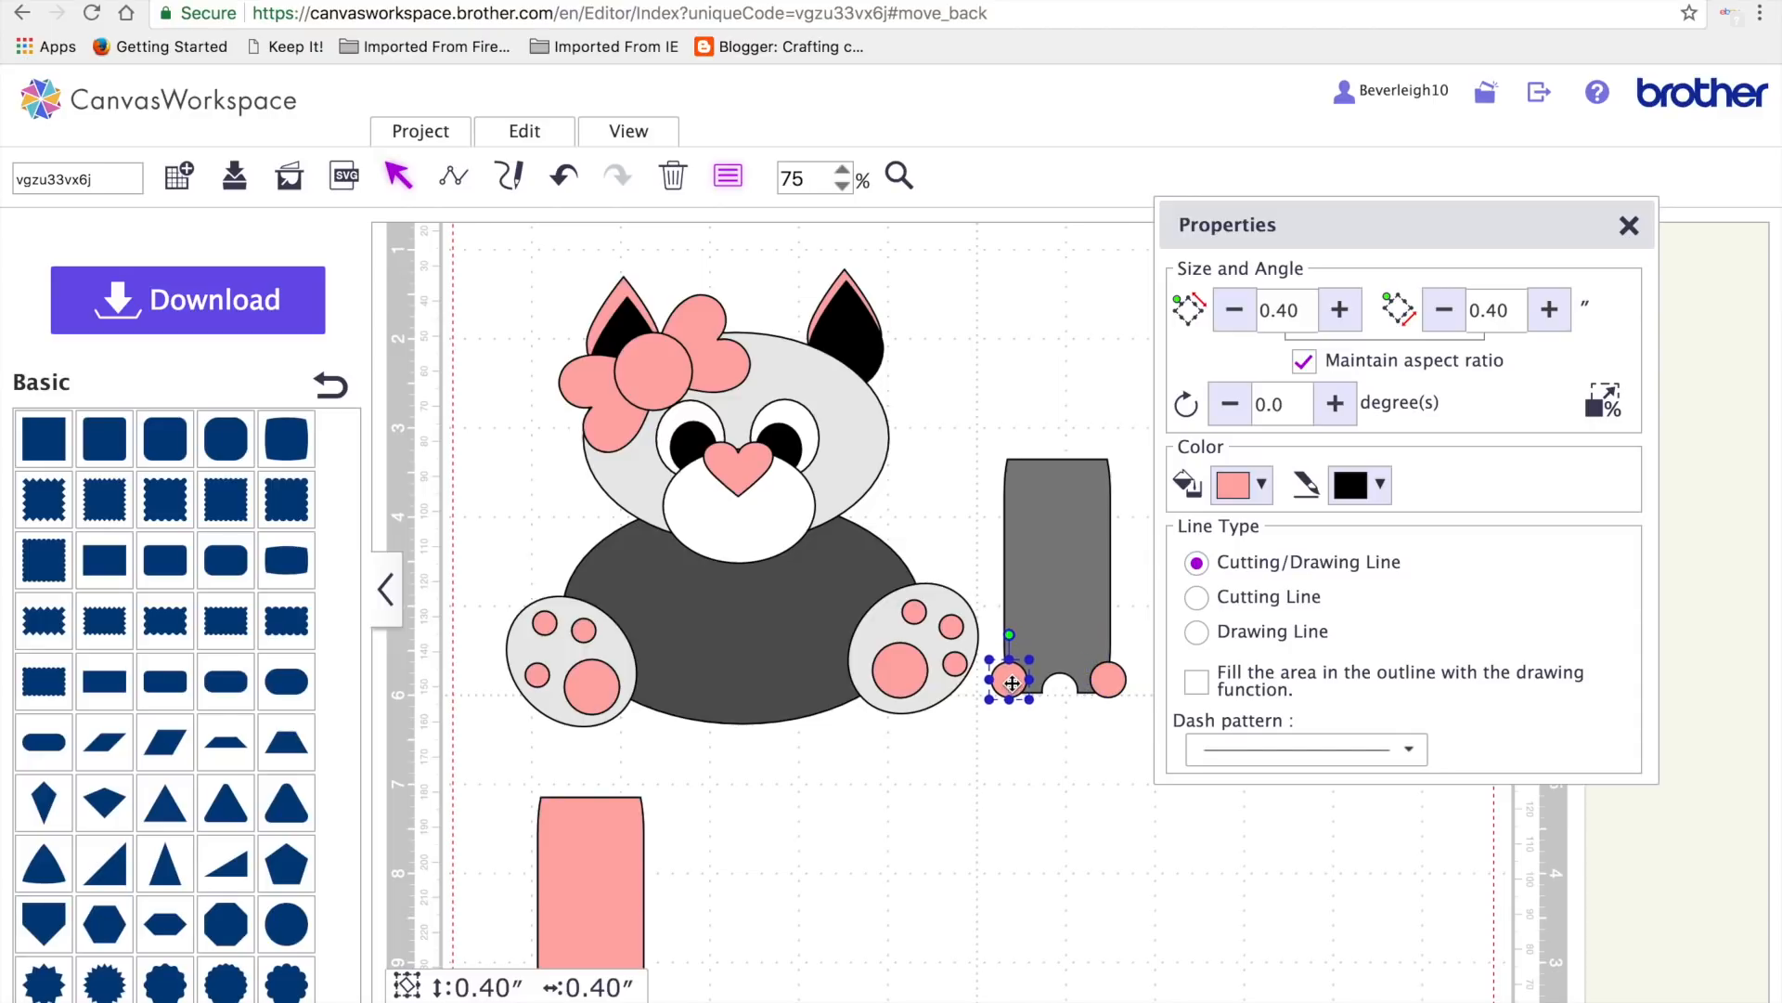
left_click(1079, 793)
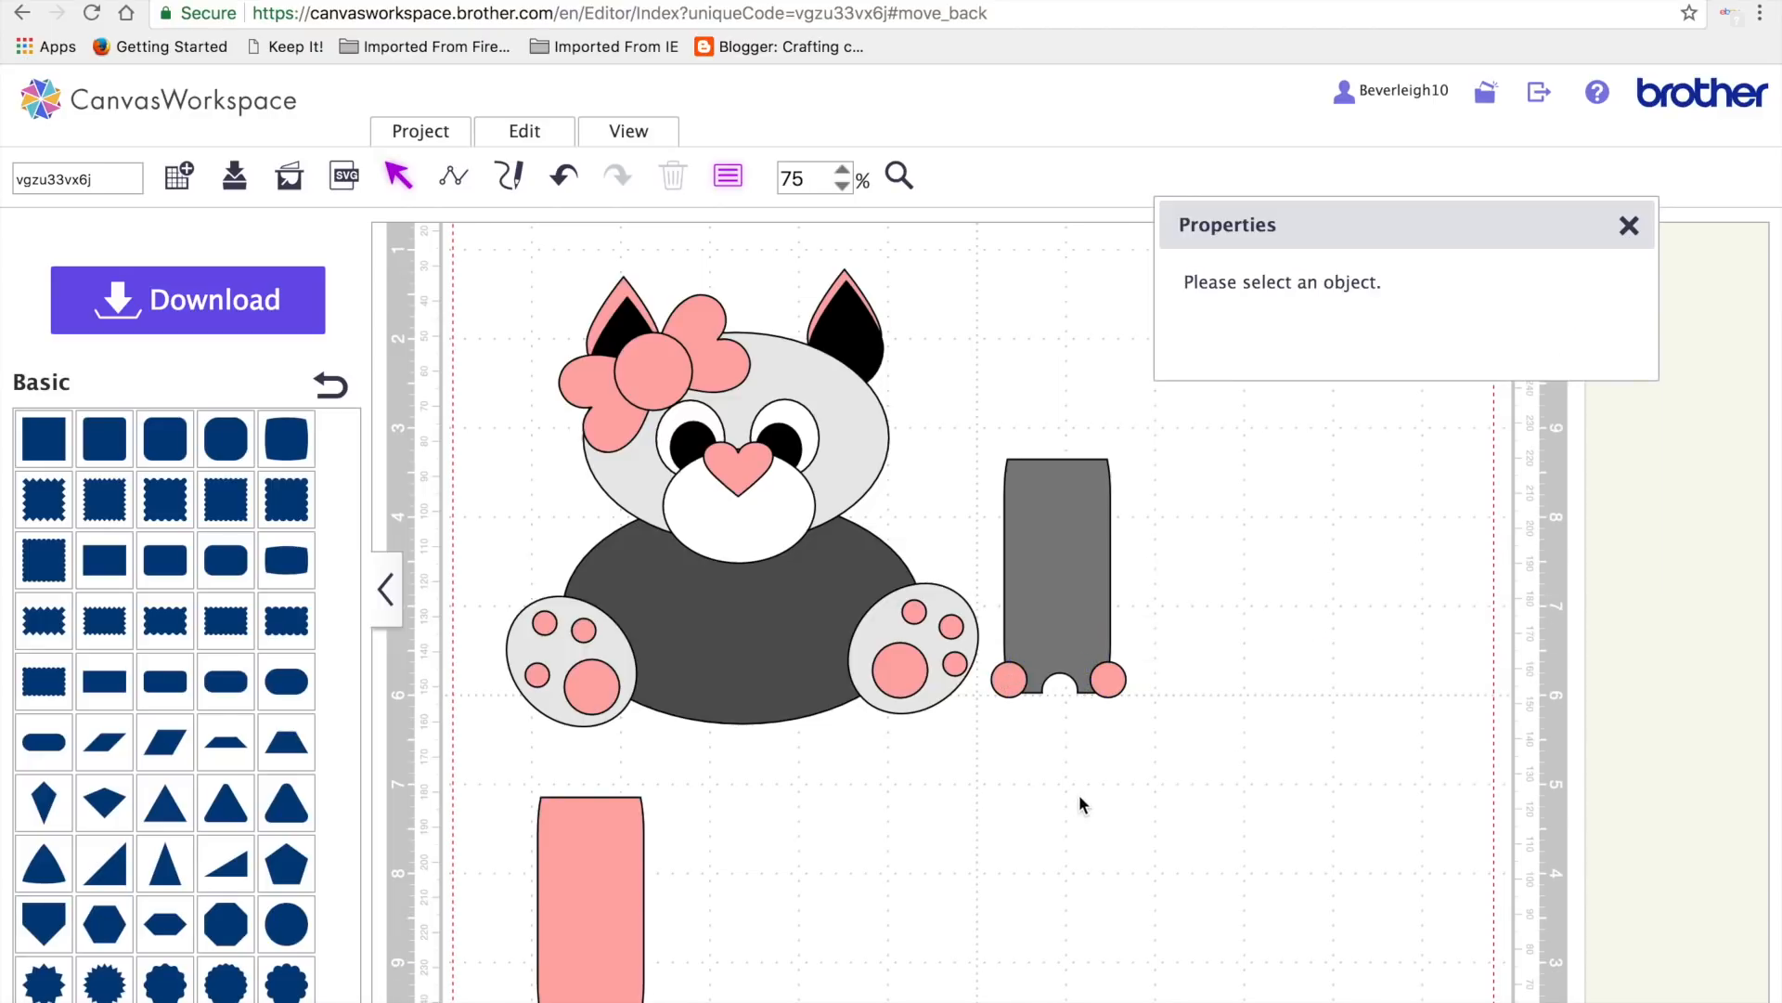
left_click(1117, 679)
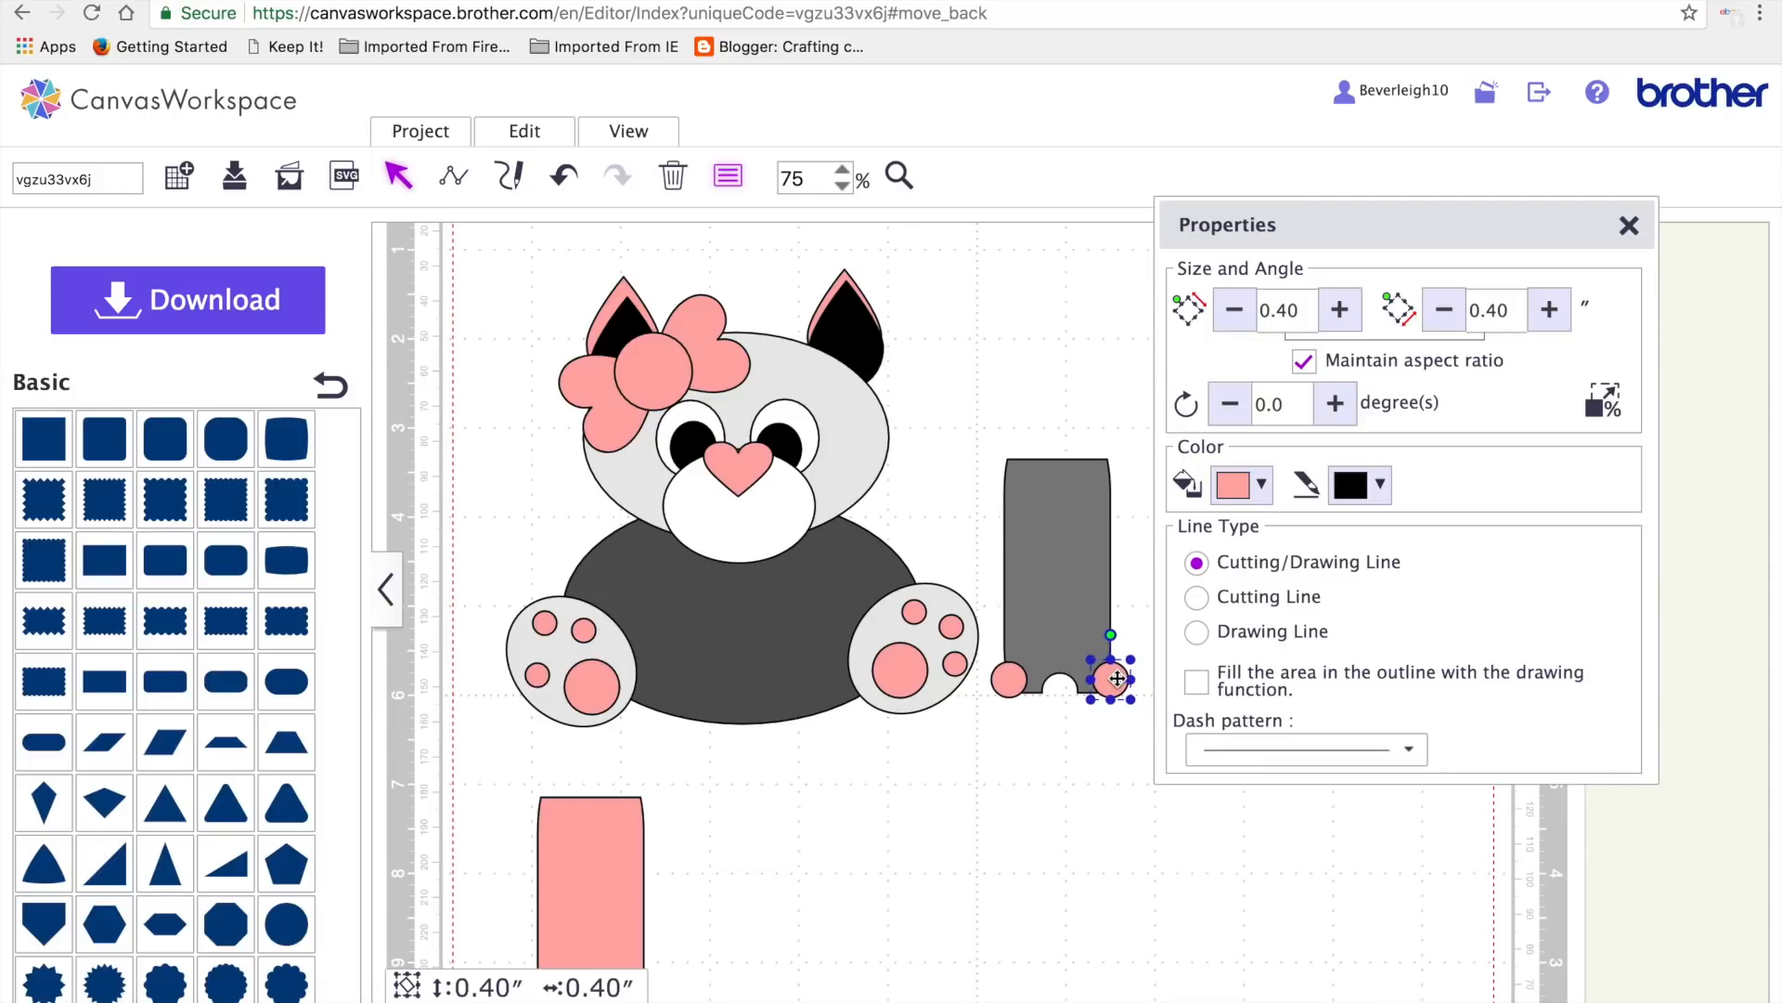
- Cut both corner circles out of the grey shape with Remove Overlapped and move the circles off it
left_click(1061, 793)
left_click_drag(1154, 705, 1012, 548)
left_click(499, 136)
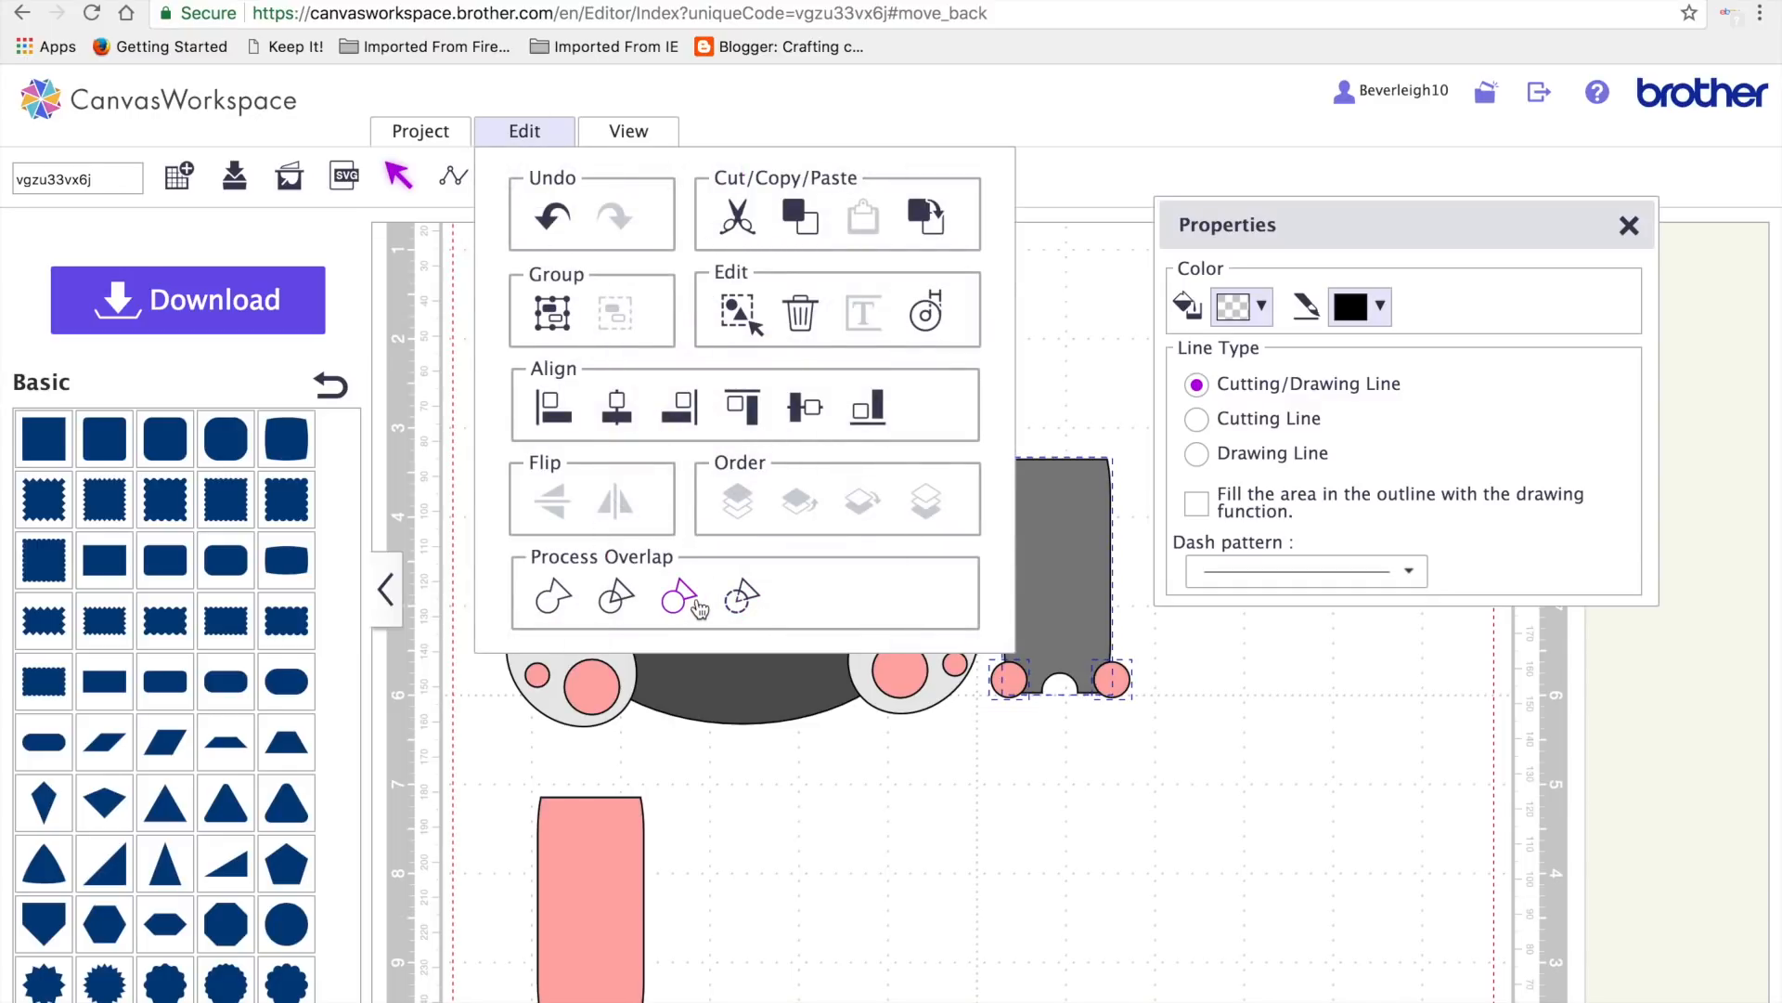
left_click(688, 602)
left_click(897, 830)
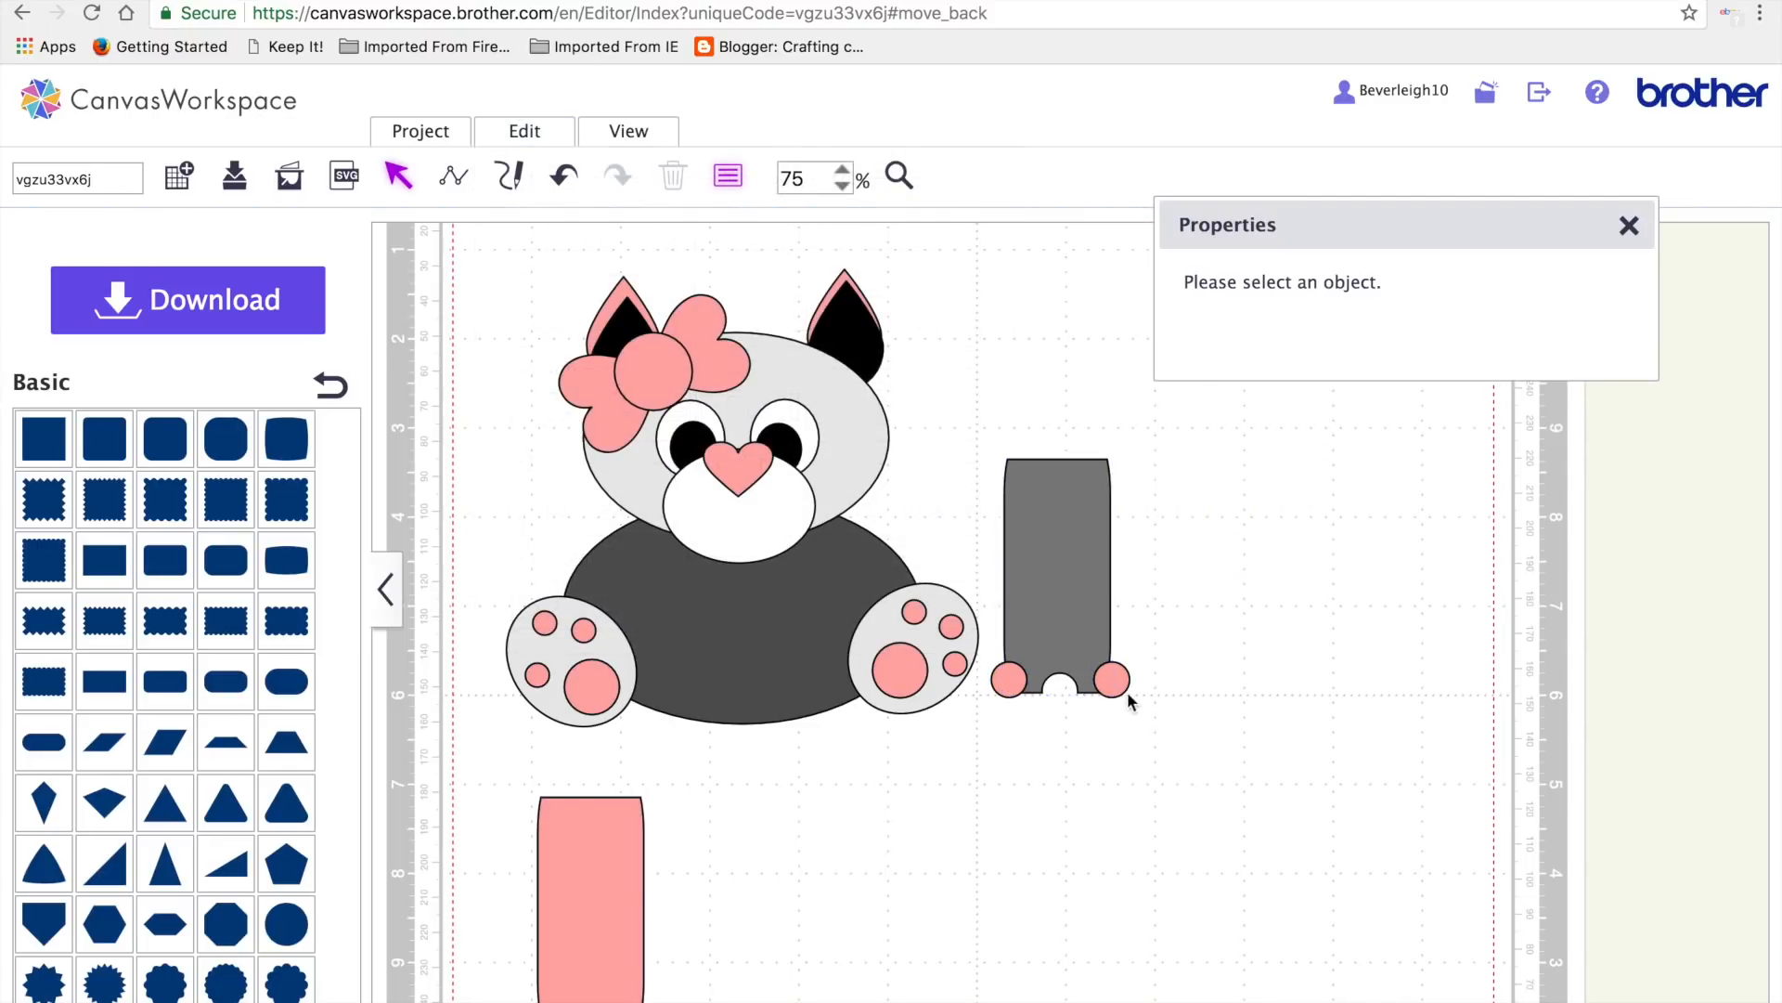
left_click_drag(1113, 680, 1167, 791)
left_click_drag(1008, 678, 1025, 844)
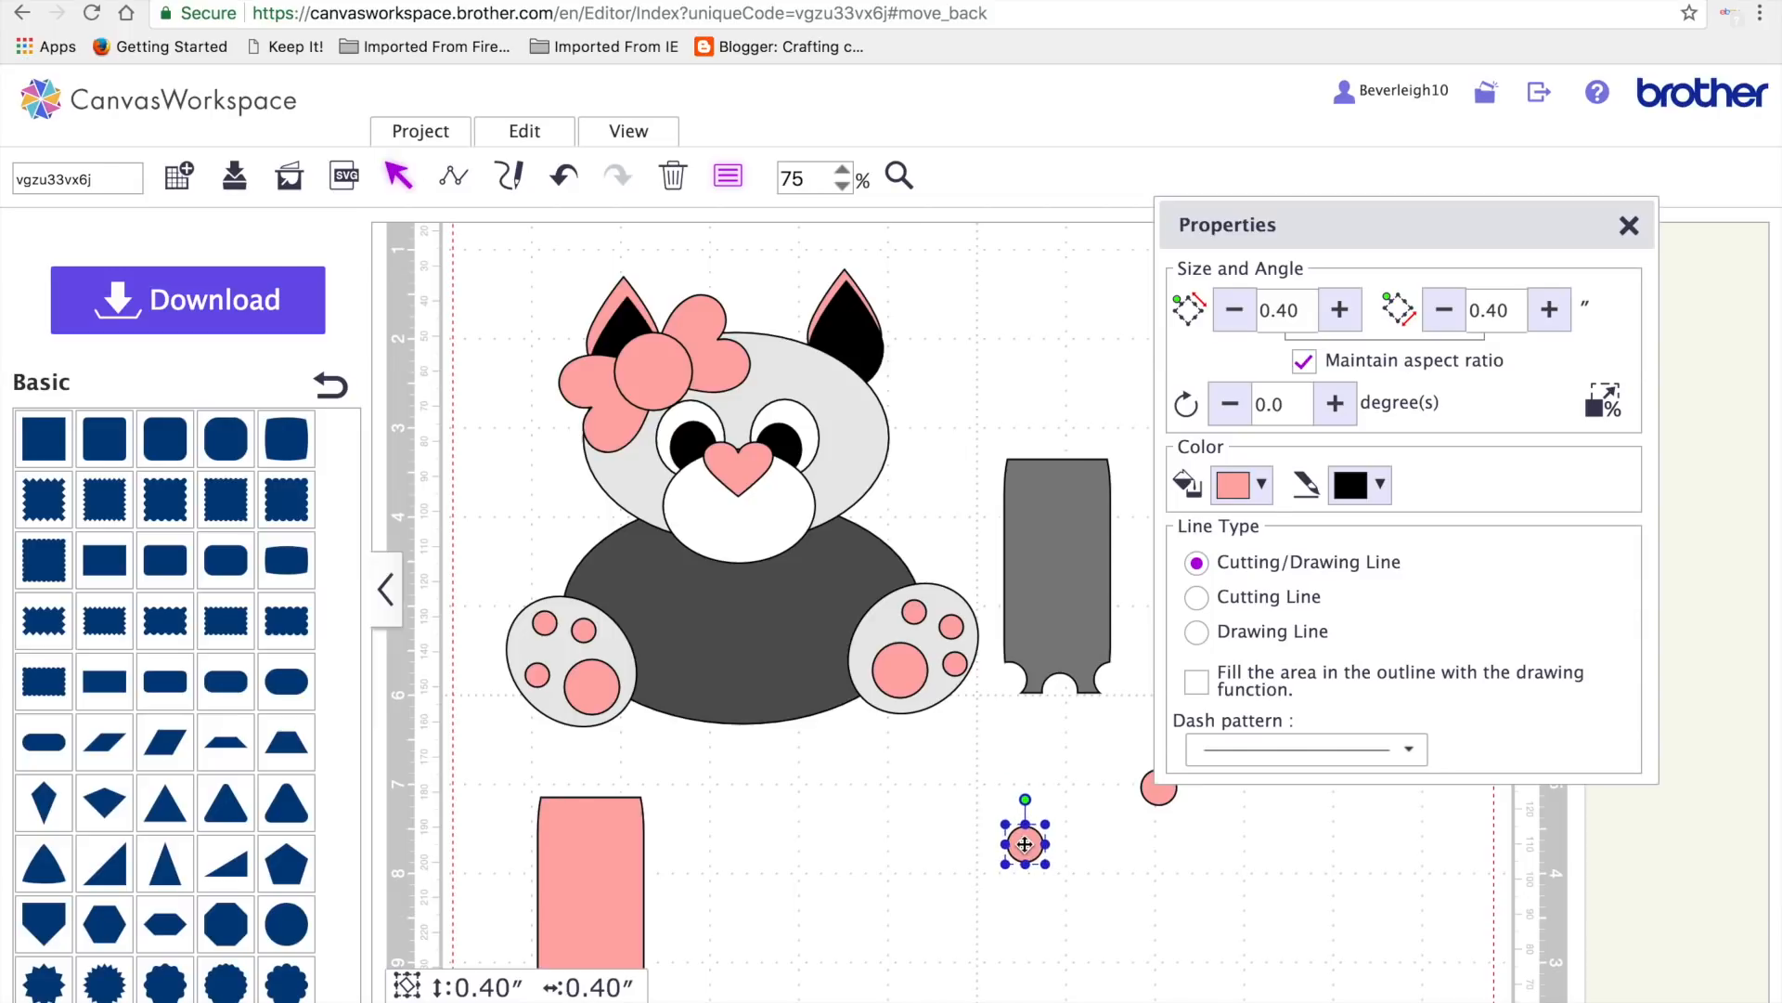
- Move the notched grey shape beside the pink trimmed shape and delete the two leftover circles
left_click_drag(1075, 493, 773, 832)
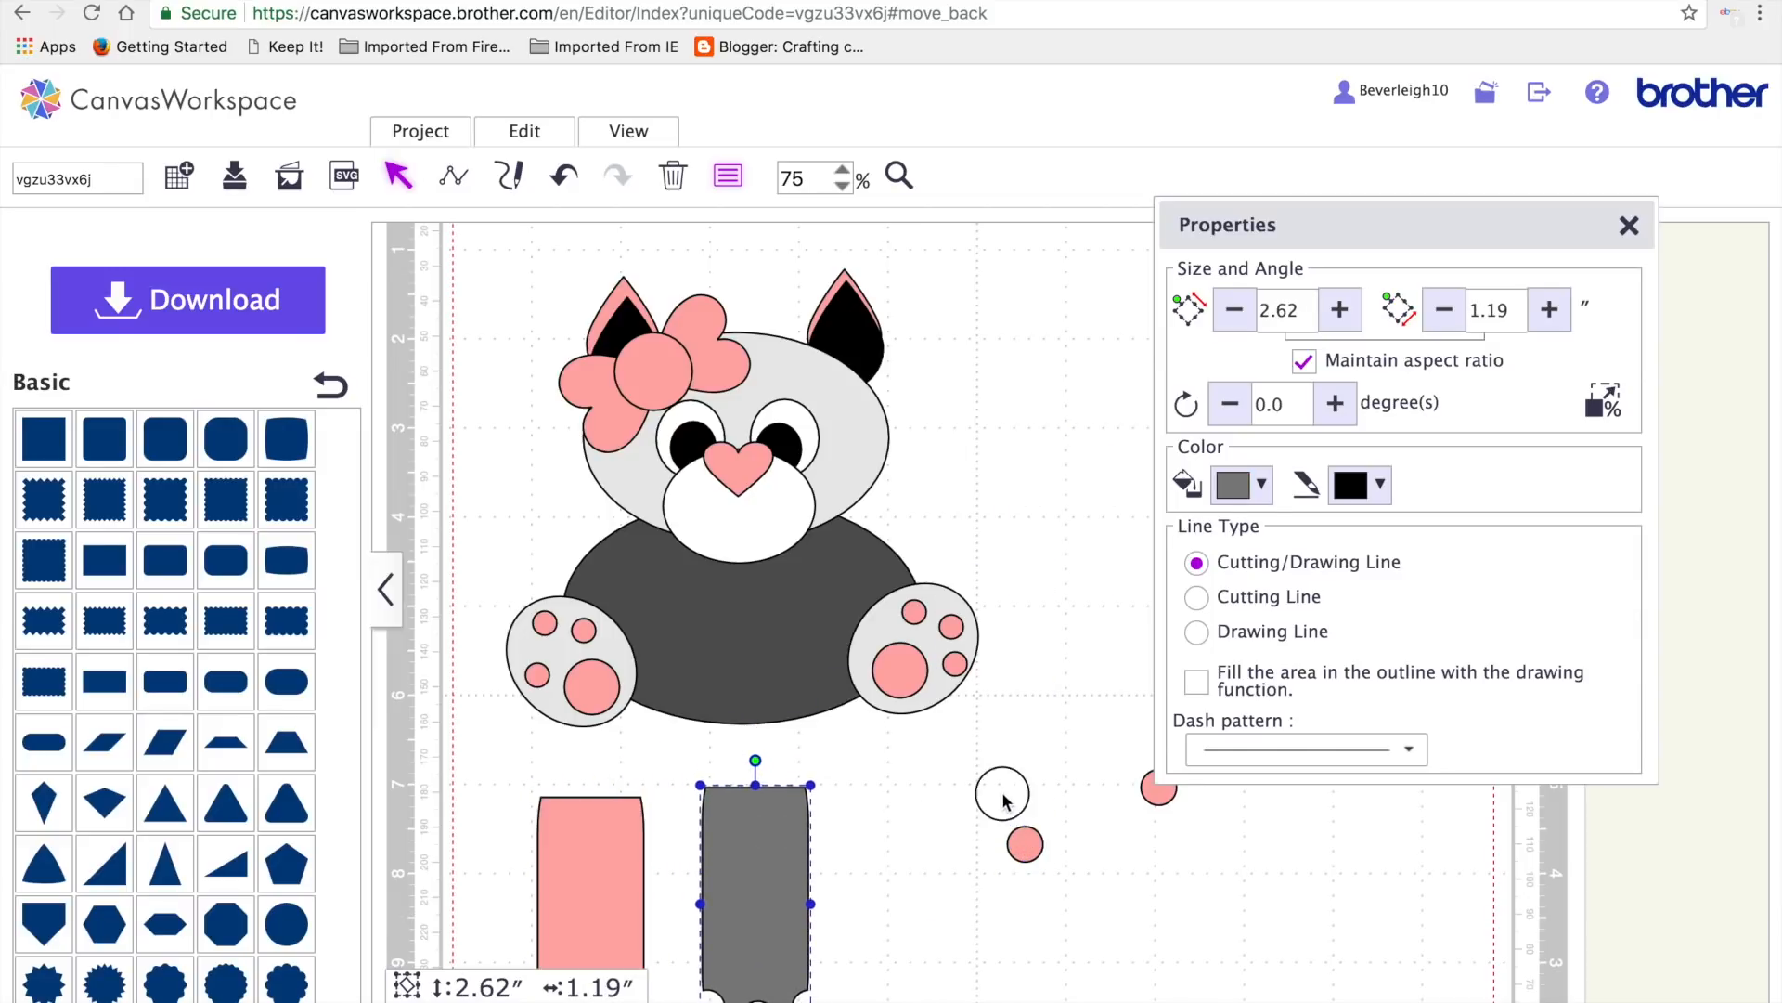
left_click(1025, 844)
key("Delete")
left_click(1158, 786)
key("Delete")
- Duplicate the notched grey shape and the pink trimmed shape and move both copies below and beside the figure
left_click(769, 867)
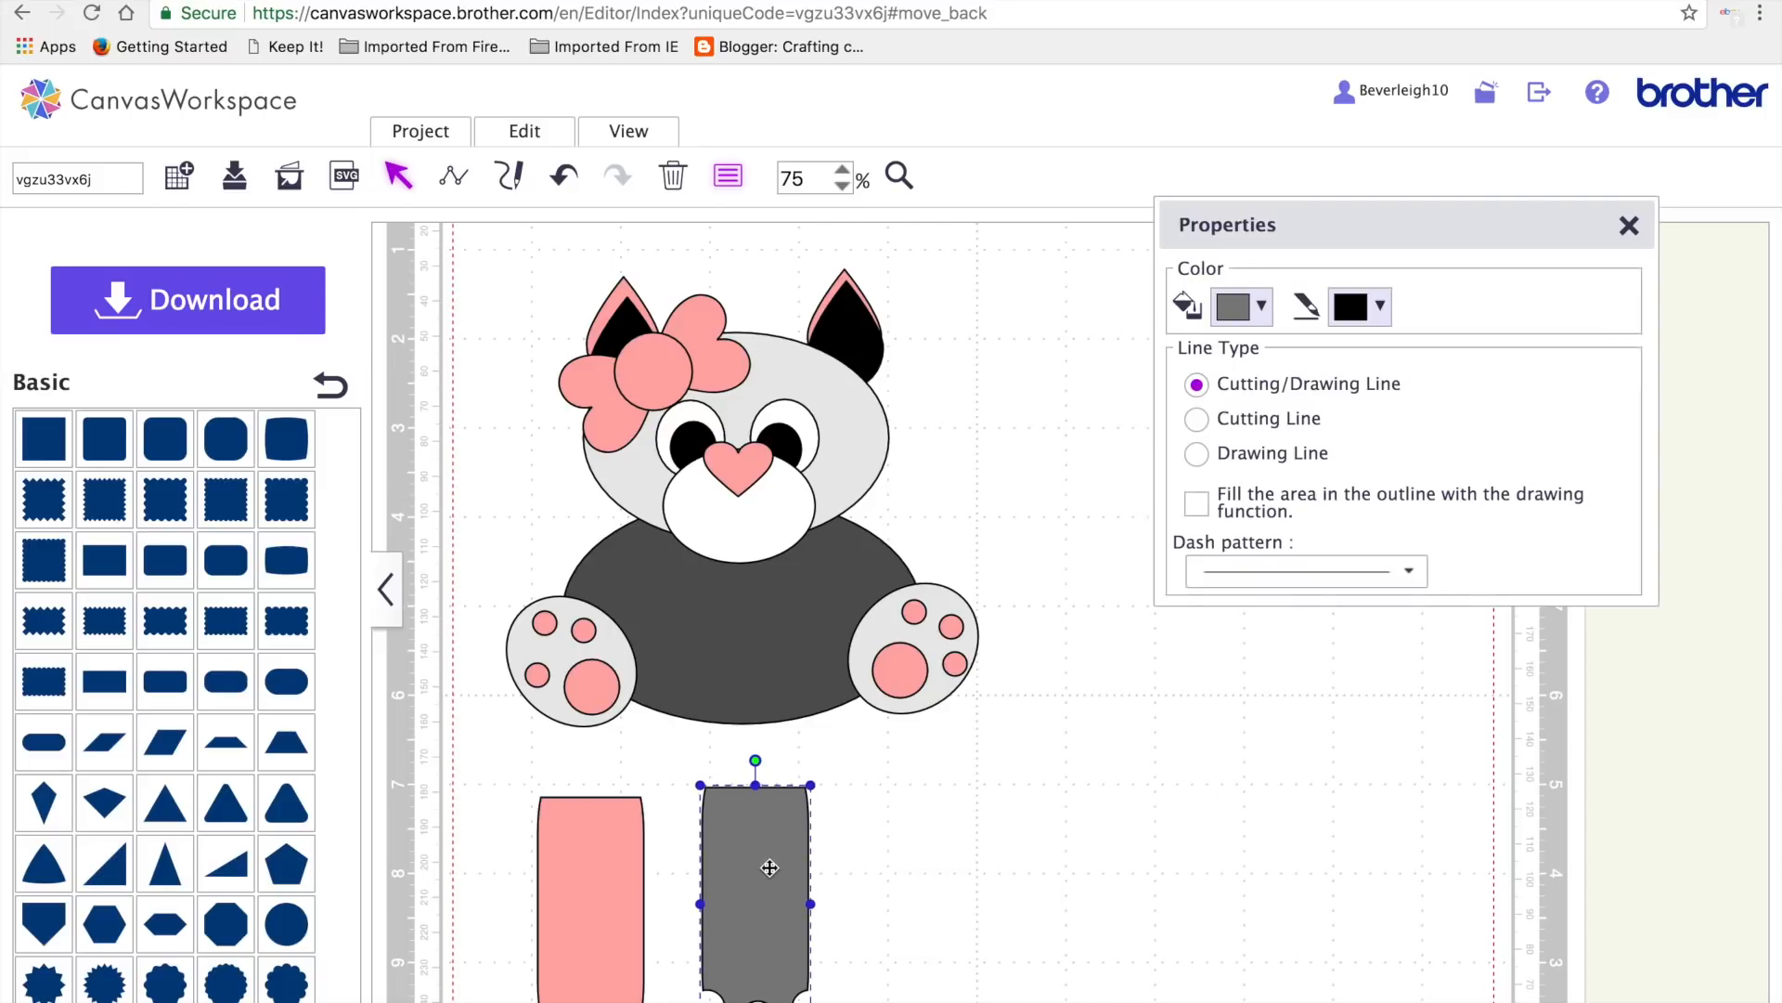
key("ctrl+c")
key("ctrl+v")
left_click(564, 841)
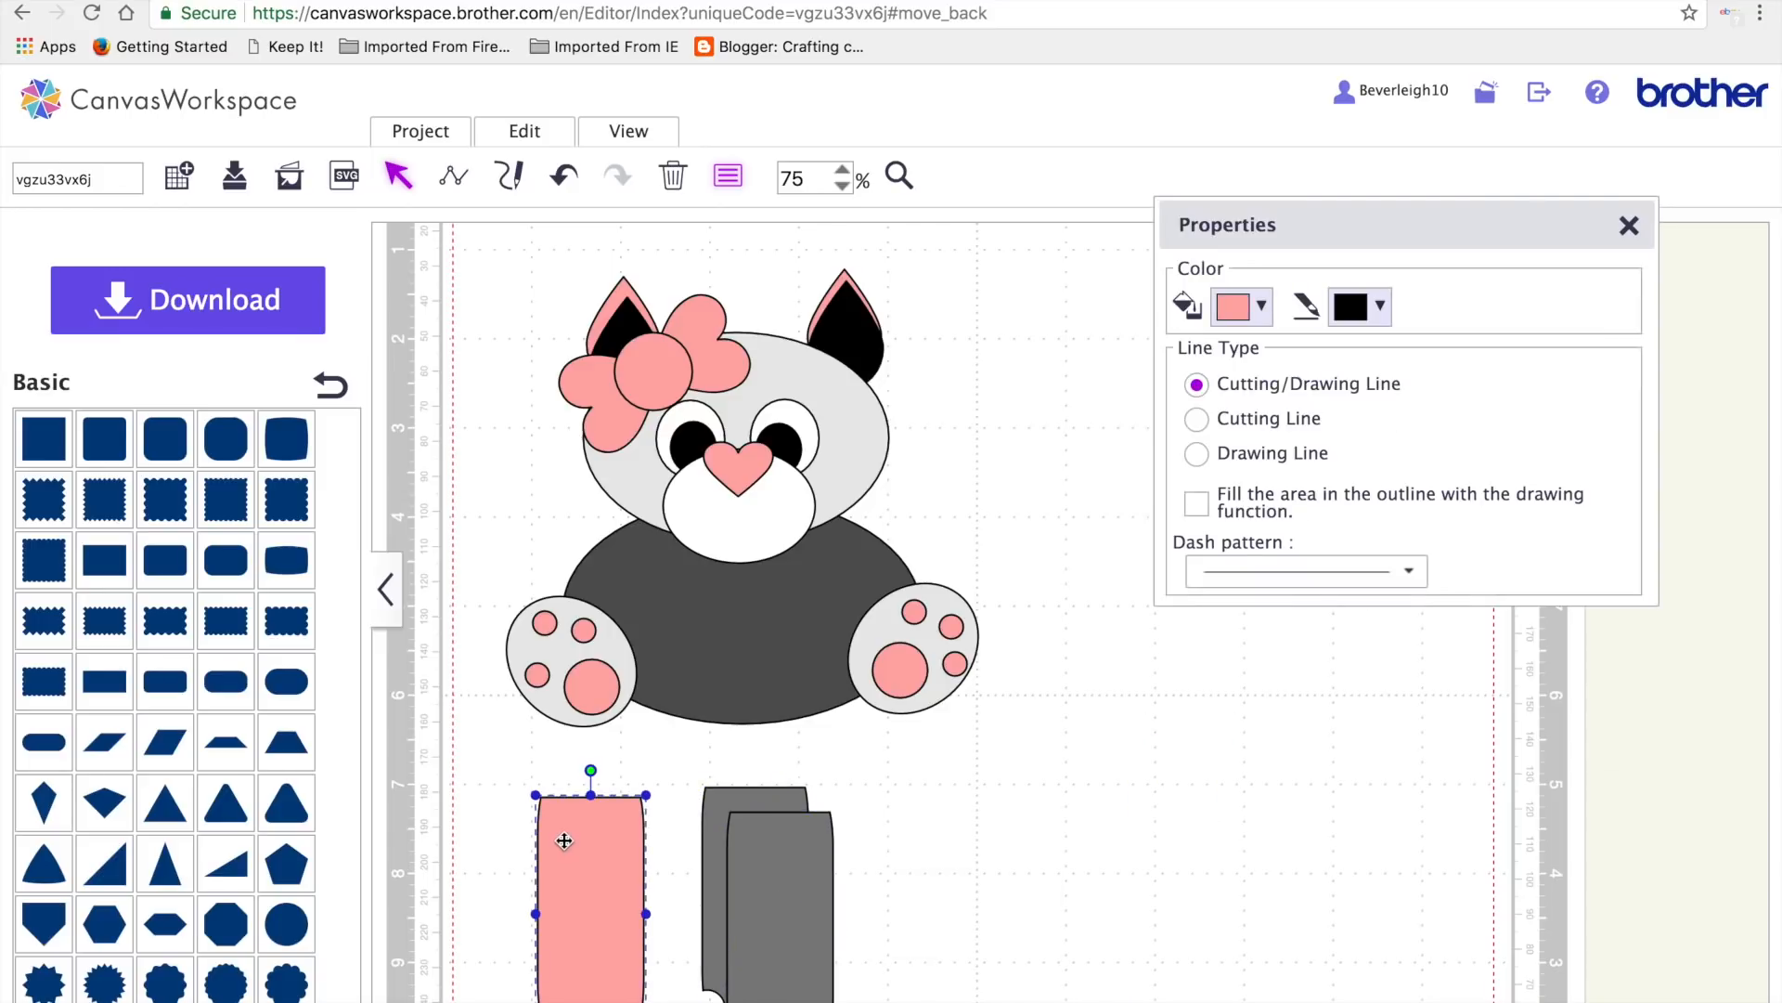
key("ctrl+c")
key("ctrl+v")
left_click_drag(577, 855, 1114, 724)
left_click_drag(826, 887, 1134, 754)
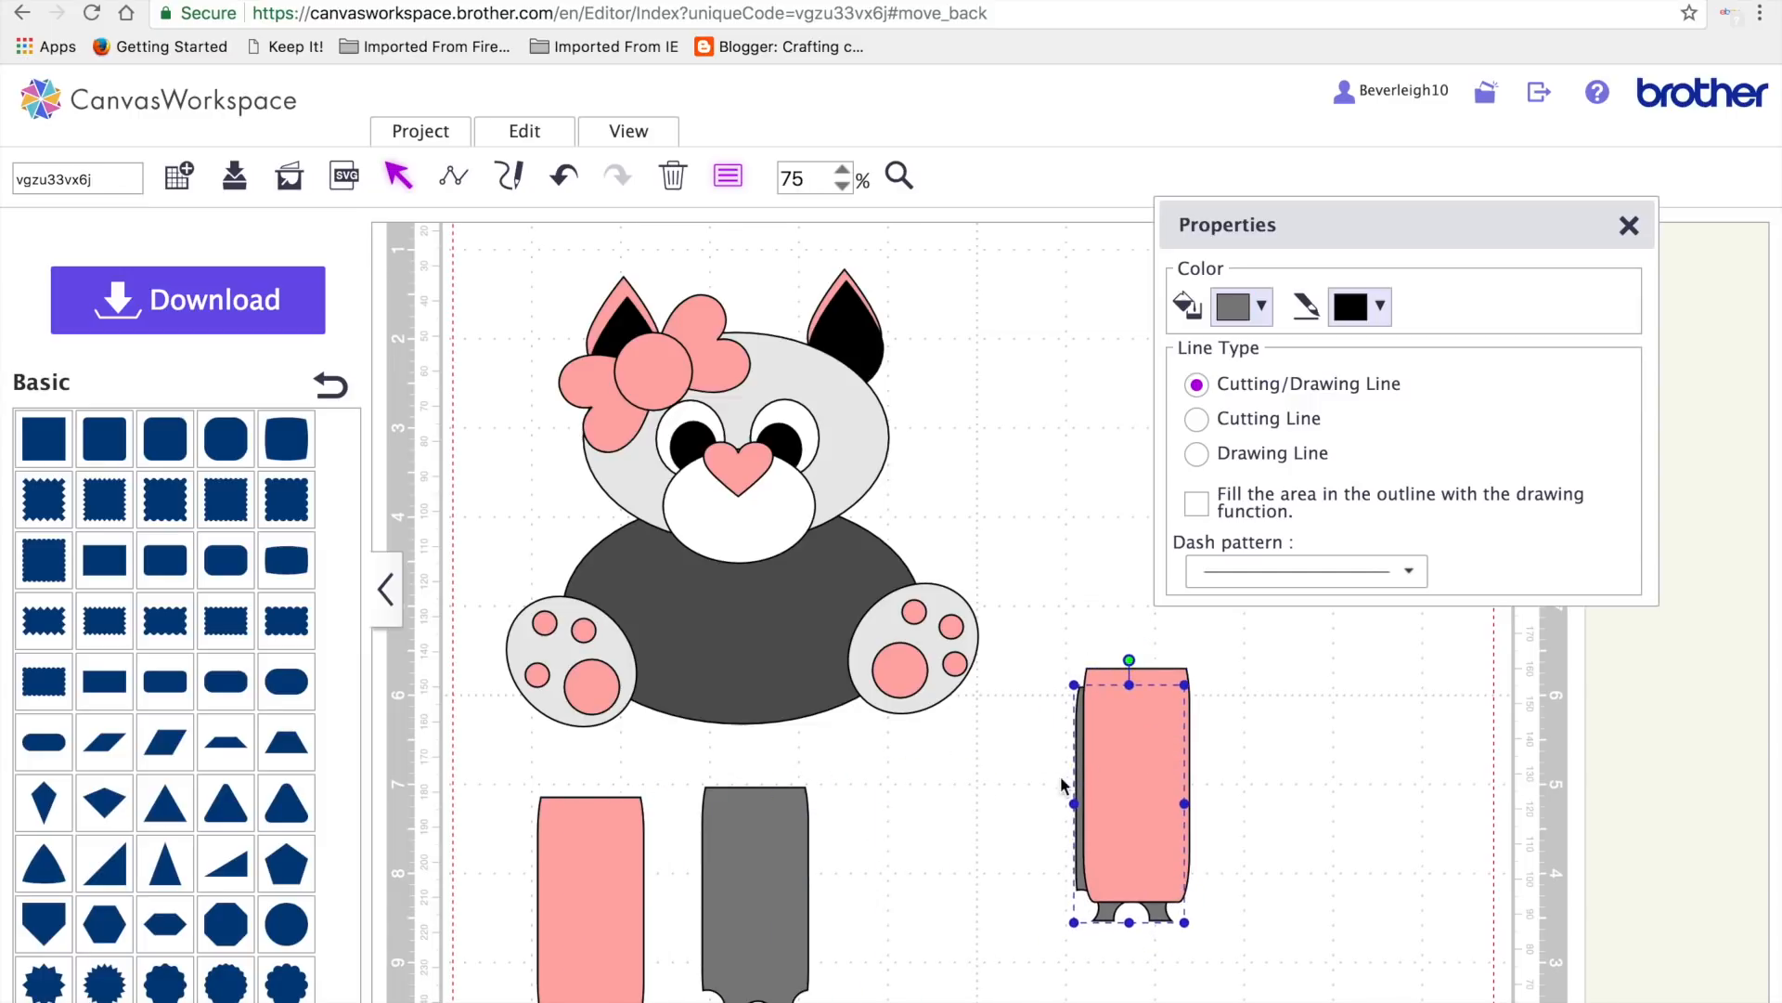
- Bring the grey copy to the front and position it over the pink copy to form a limb with pink toes
left_click(1140, 761, "shift")
right_click(1151, 770)
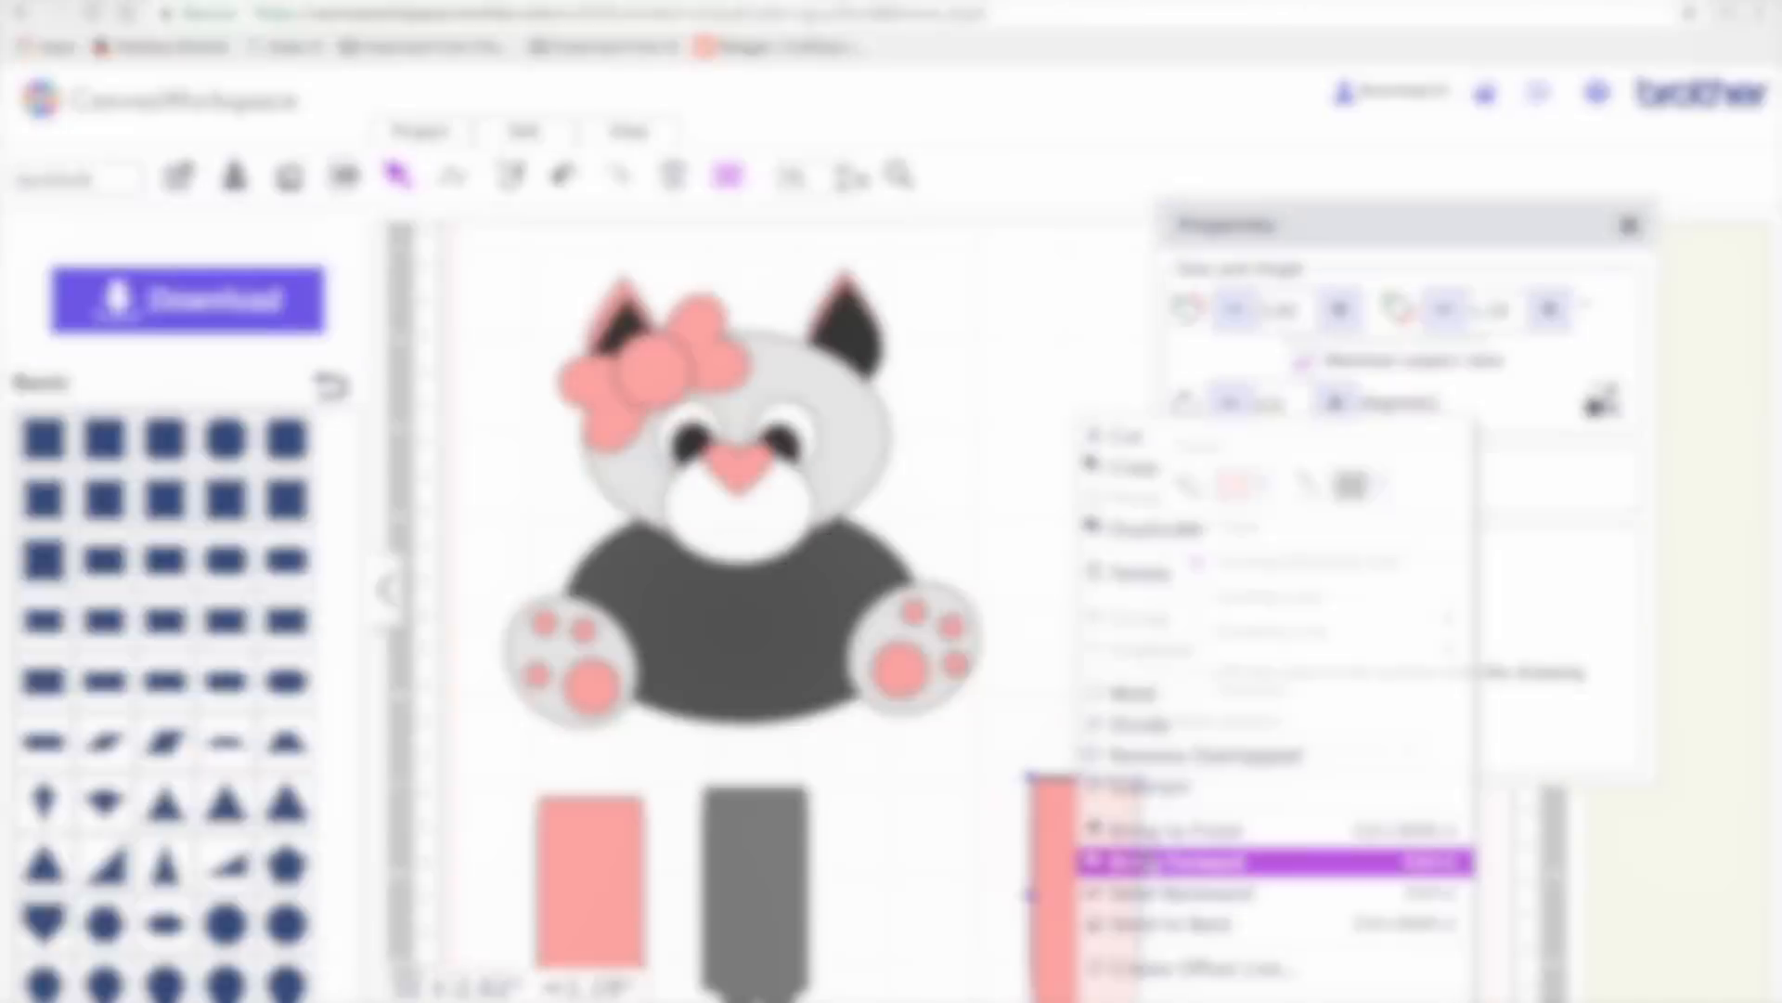
left_click(1142, 847)
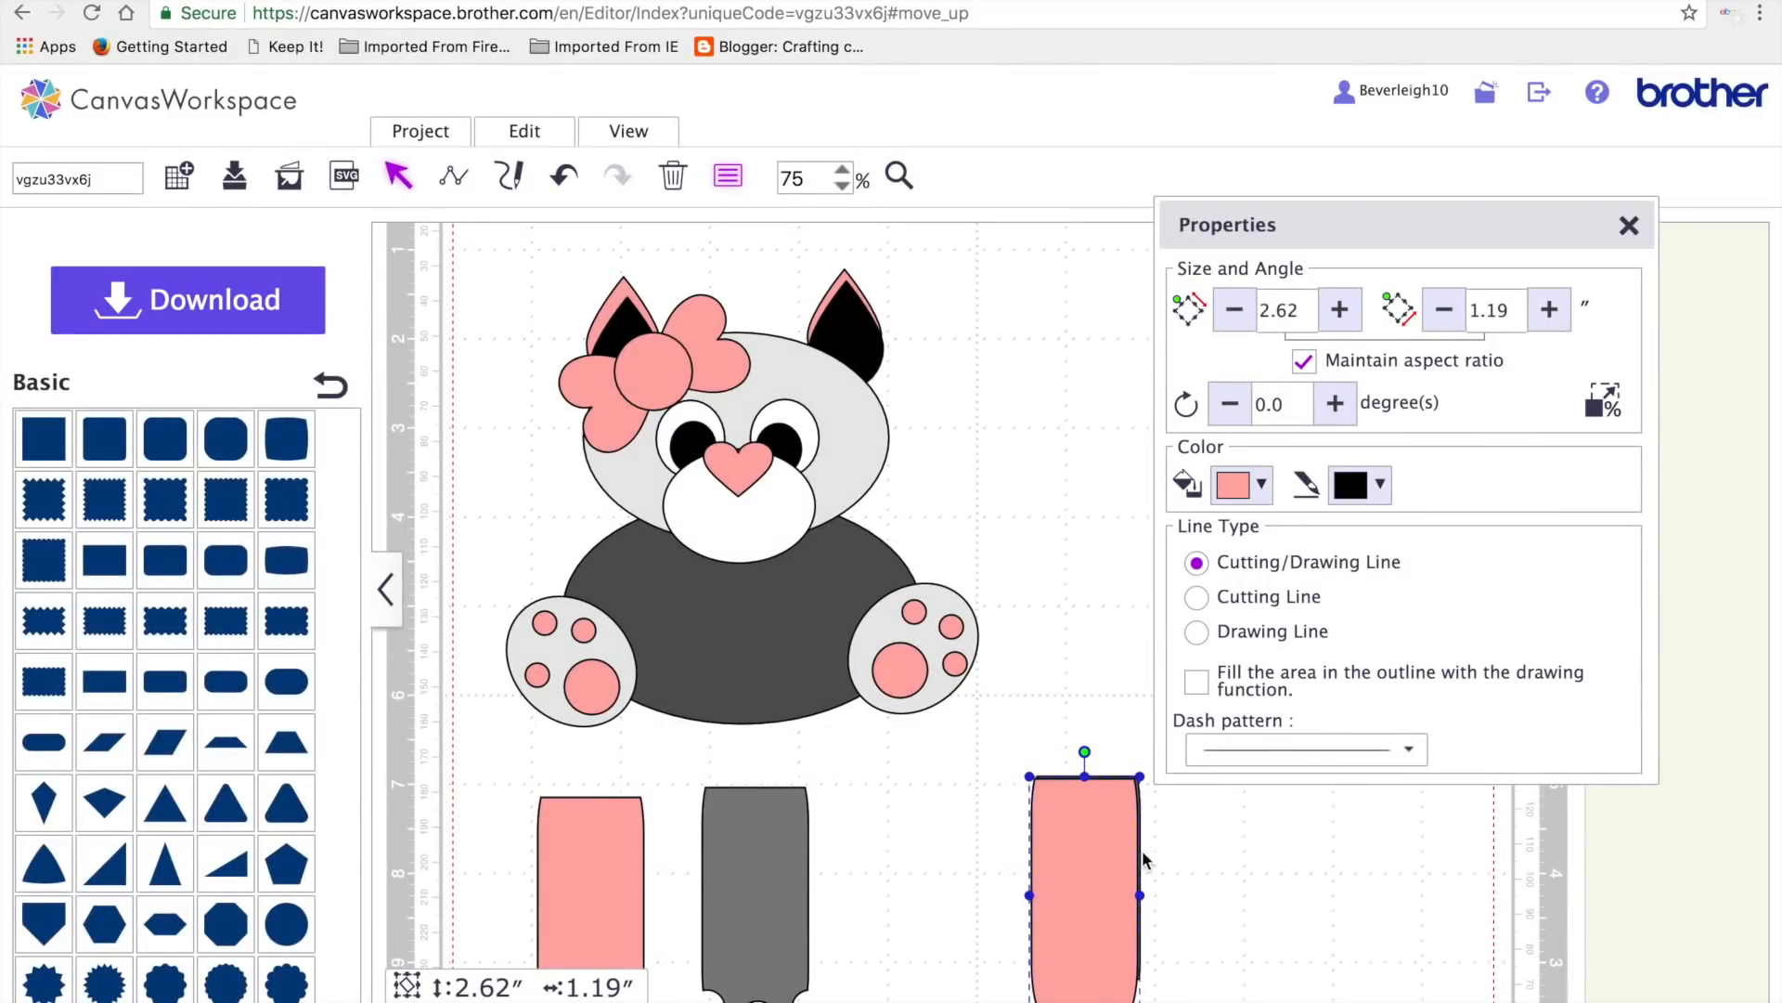
left_click(1098, 776)
right_click(1097, 777)
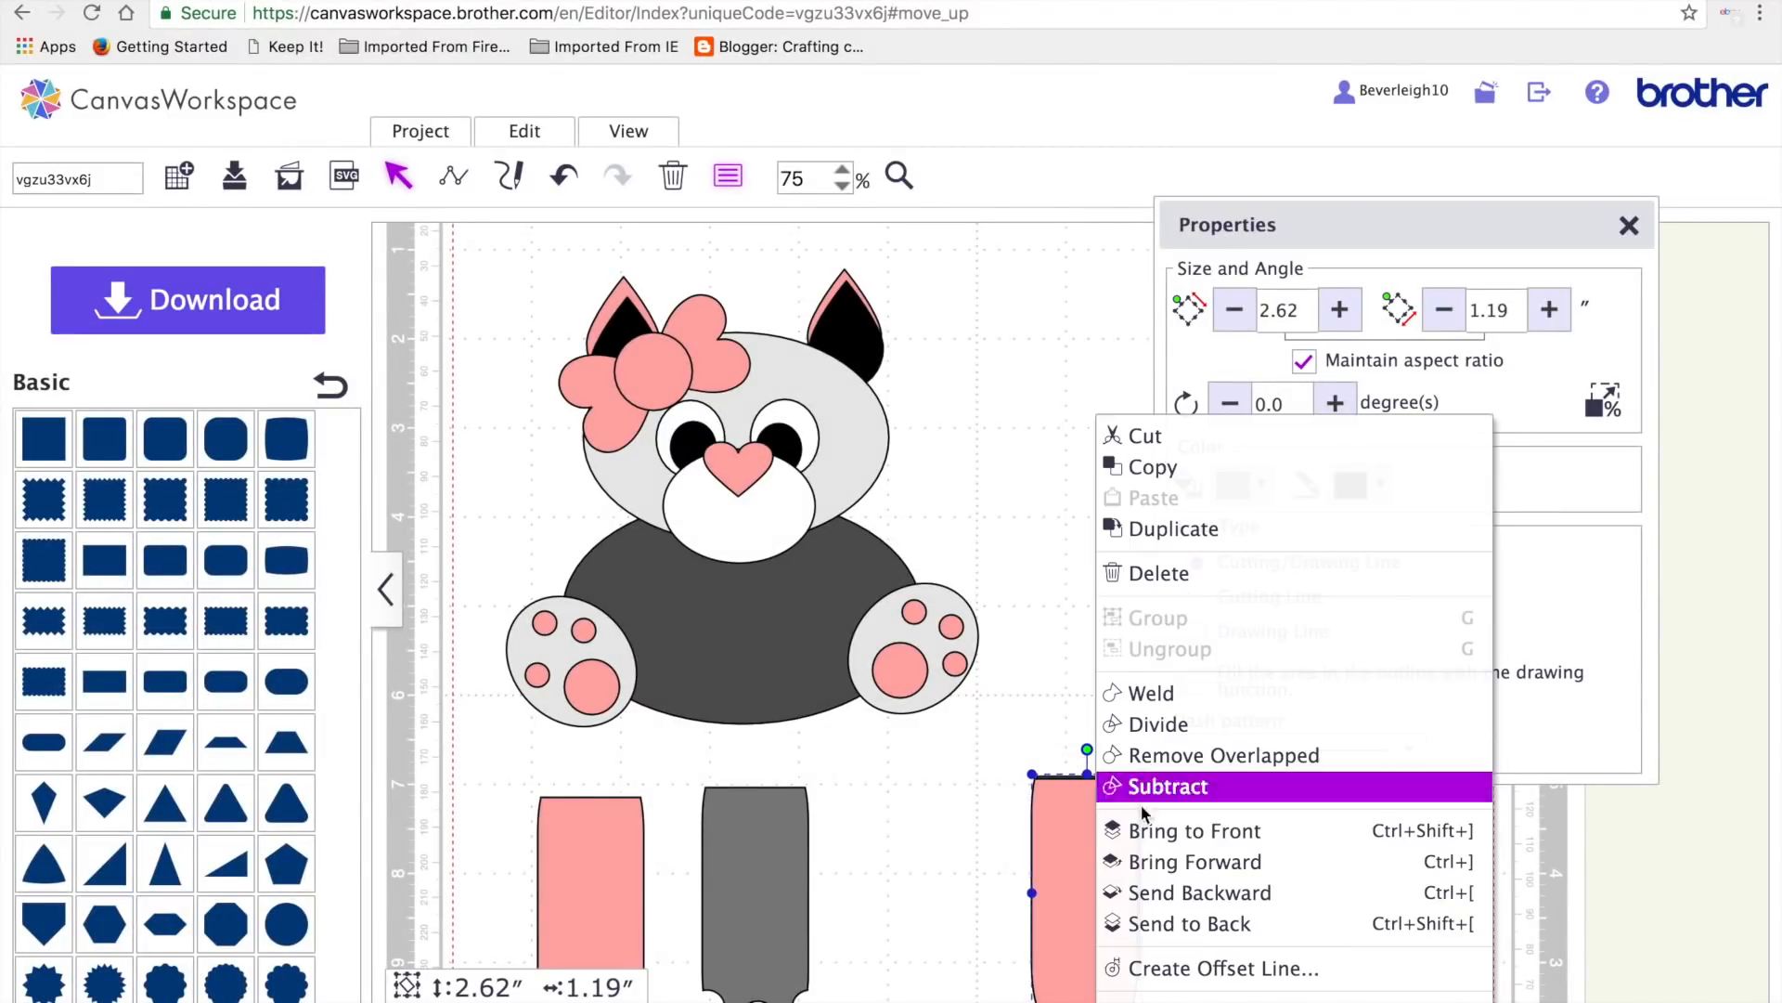
left_click(1155, 826)
left_click_drag(1067, 863, 1062, 865)
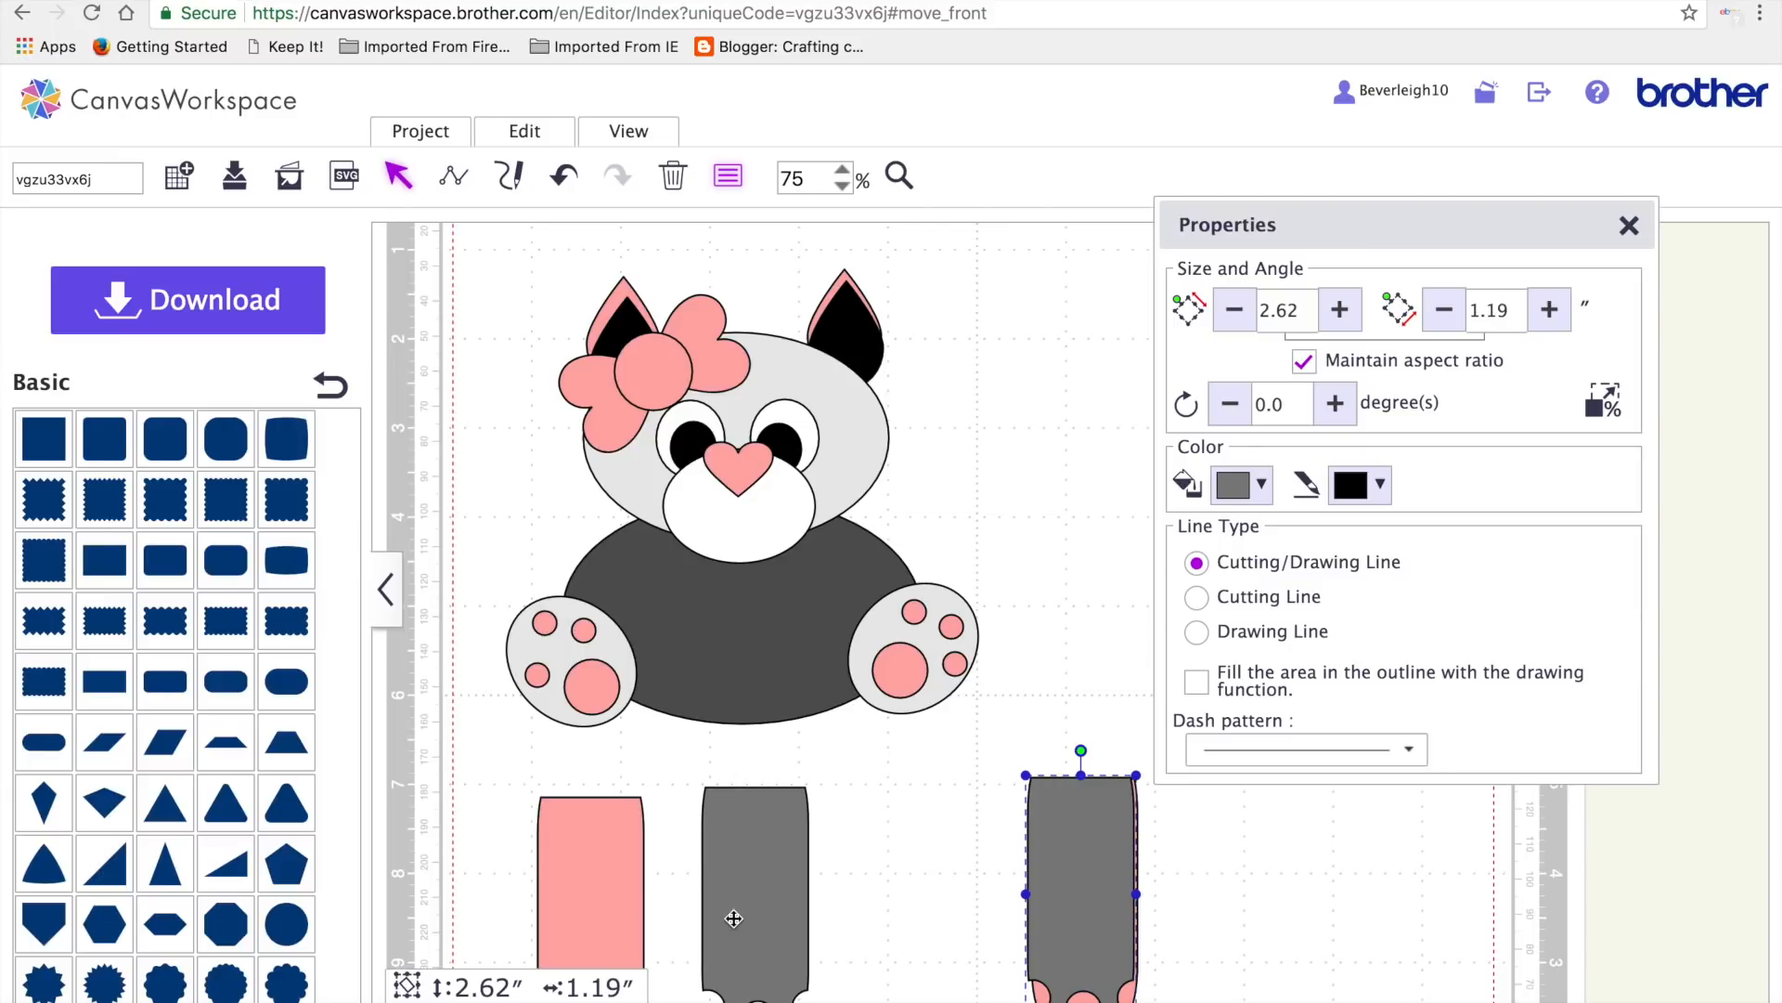
- Bring the original notched grey shape to the front and place it over the original pink shape
left_click(701, 917)
left_click(755, 907)
right_click(756, 907)
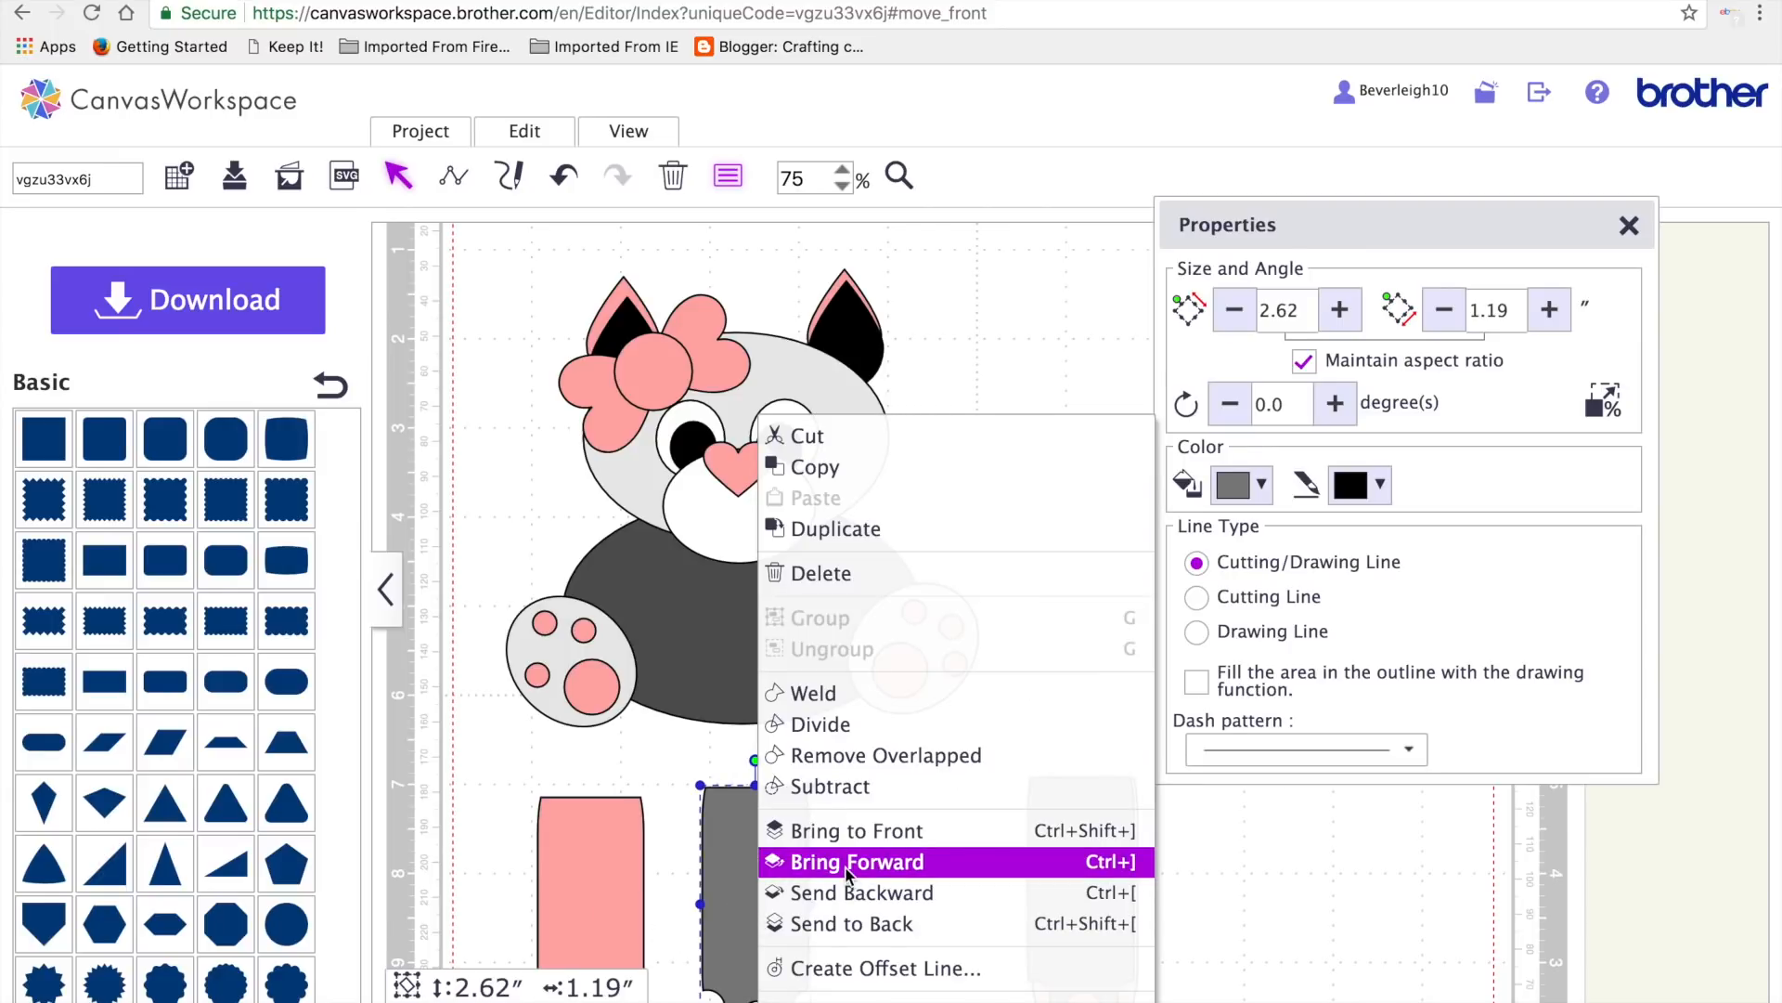
left_click(849, 829)
left_click_drag(748, 891, 588, 892)
- Centre the grey and pink copies on each other both horizontally and vertically
left_click_drag(996, 756, 1084, 899)
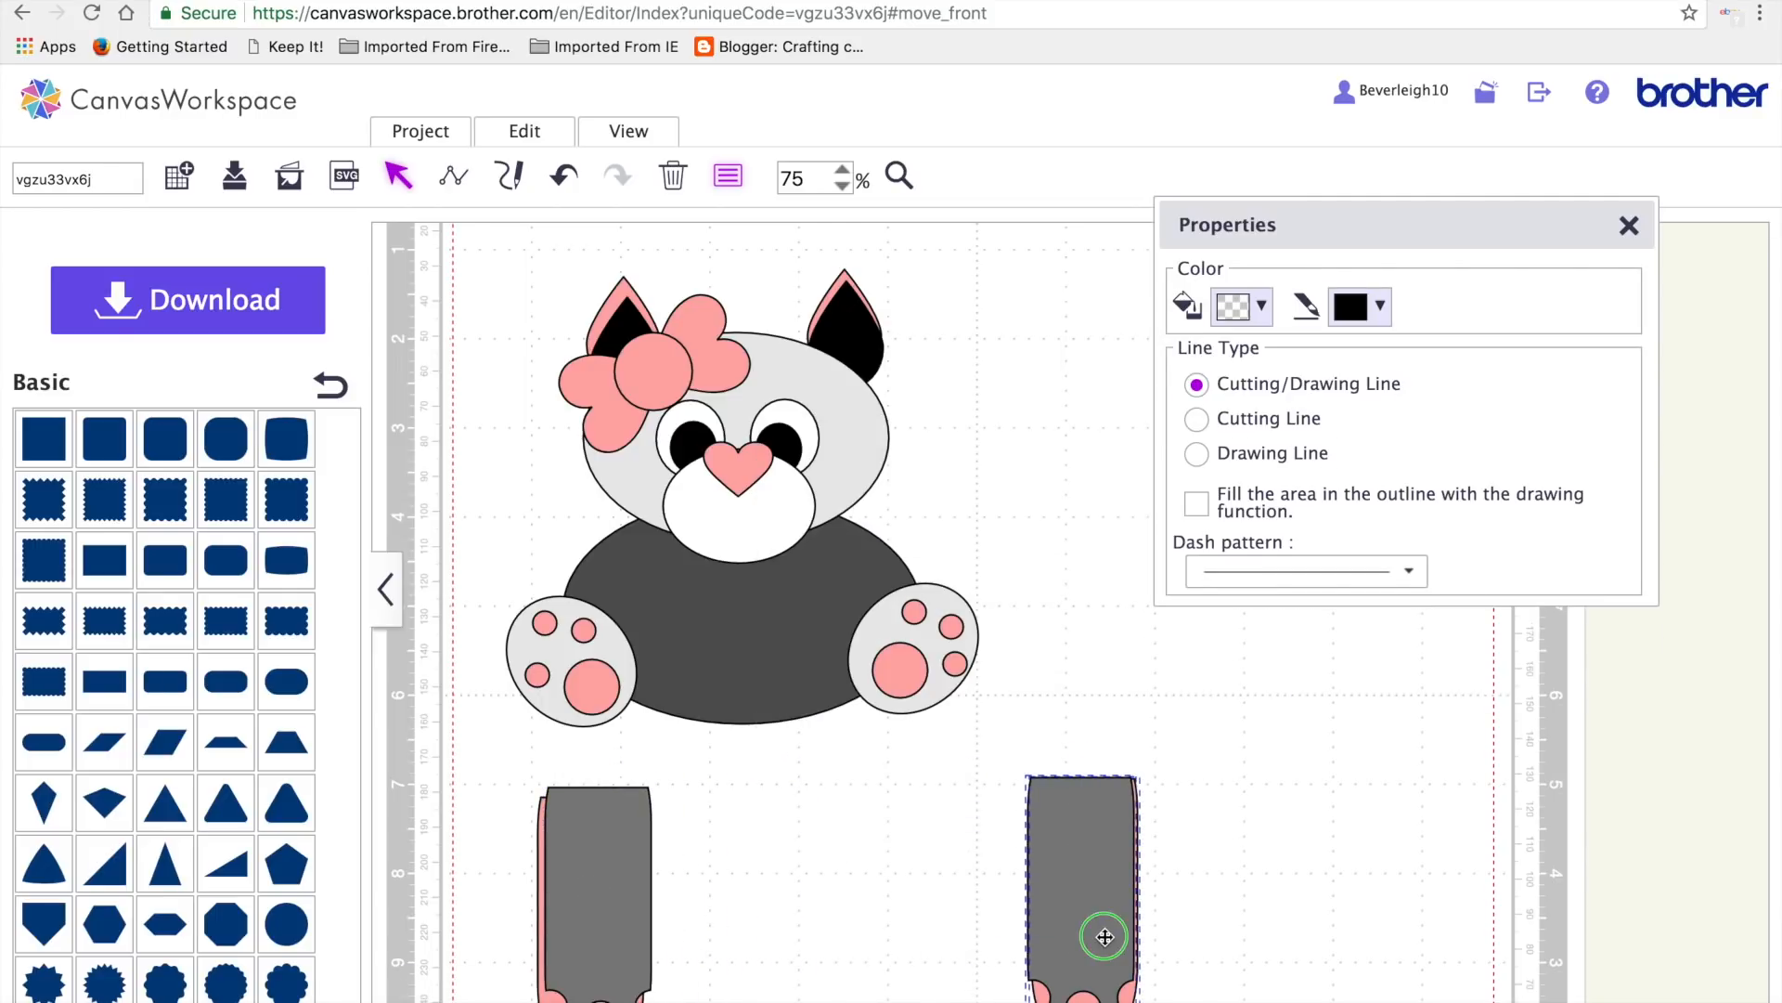
right_click(1110, 928)
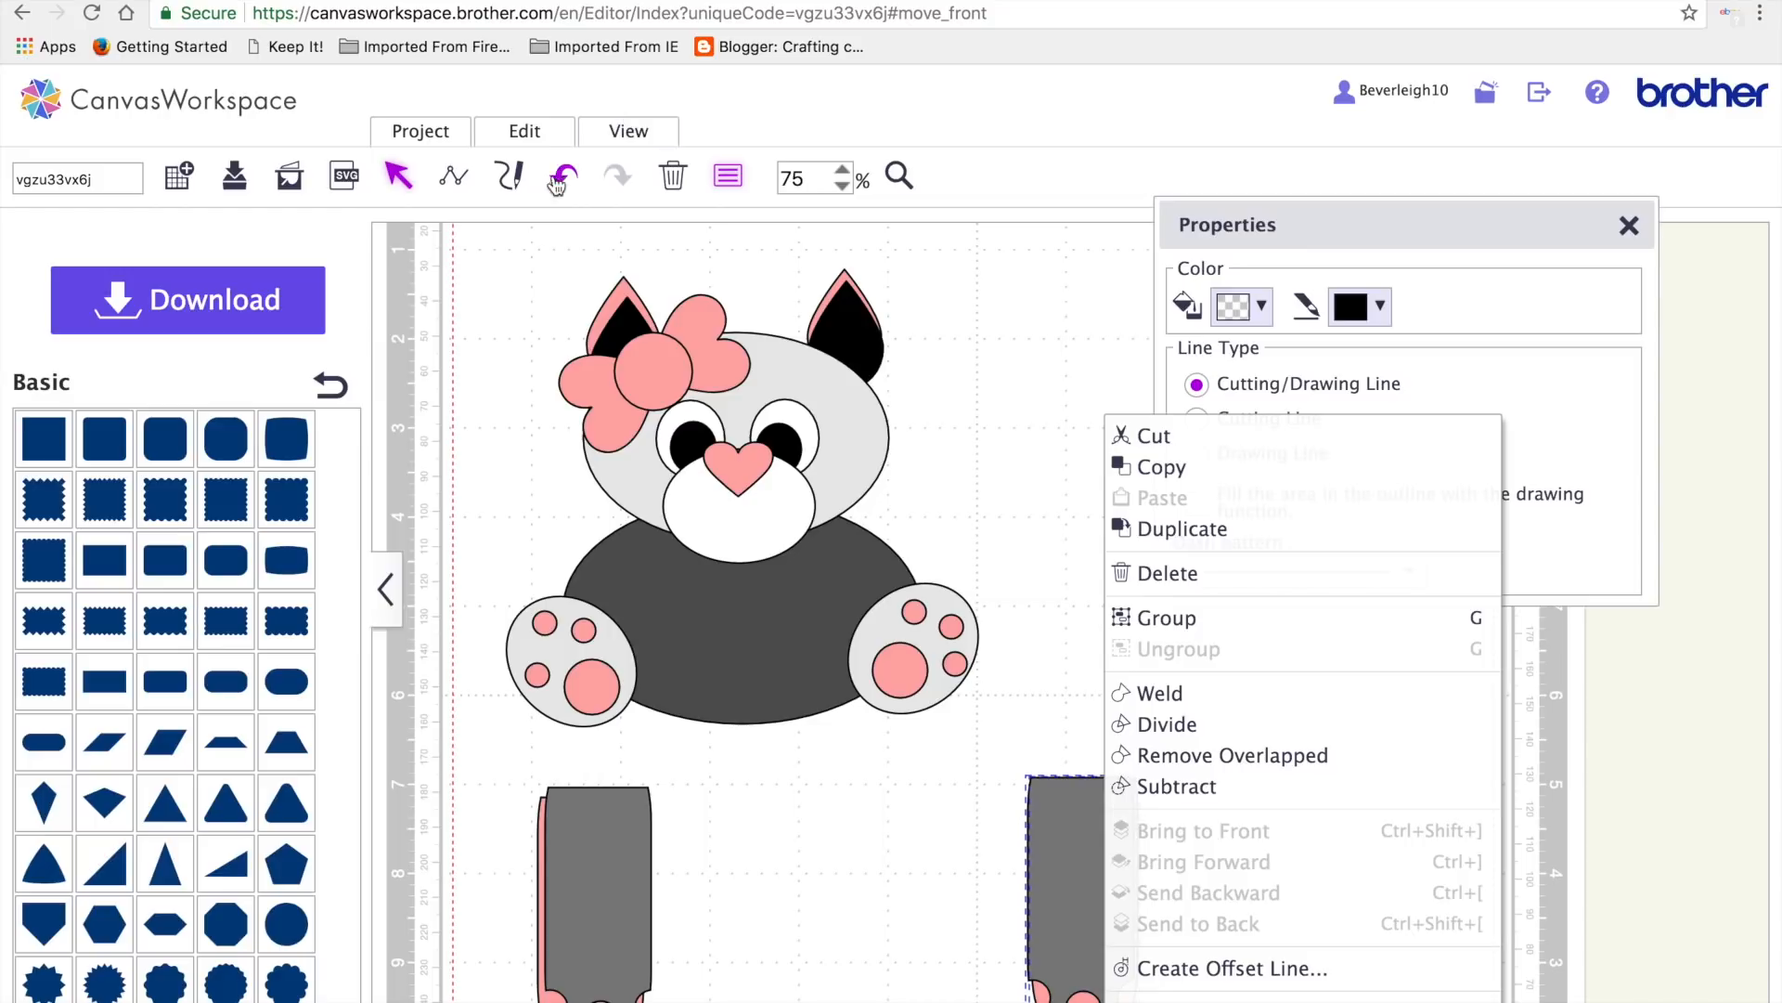
left_click(524, 131)
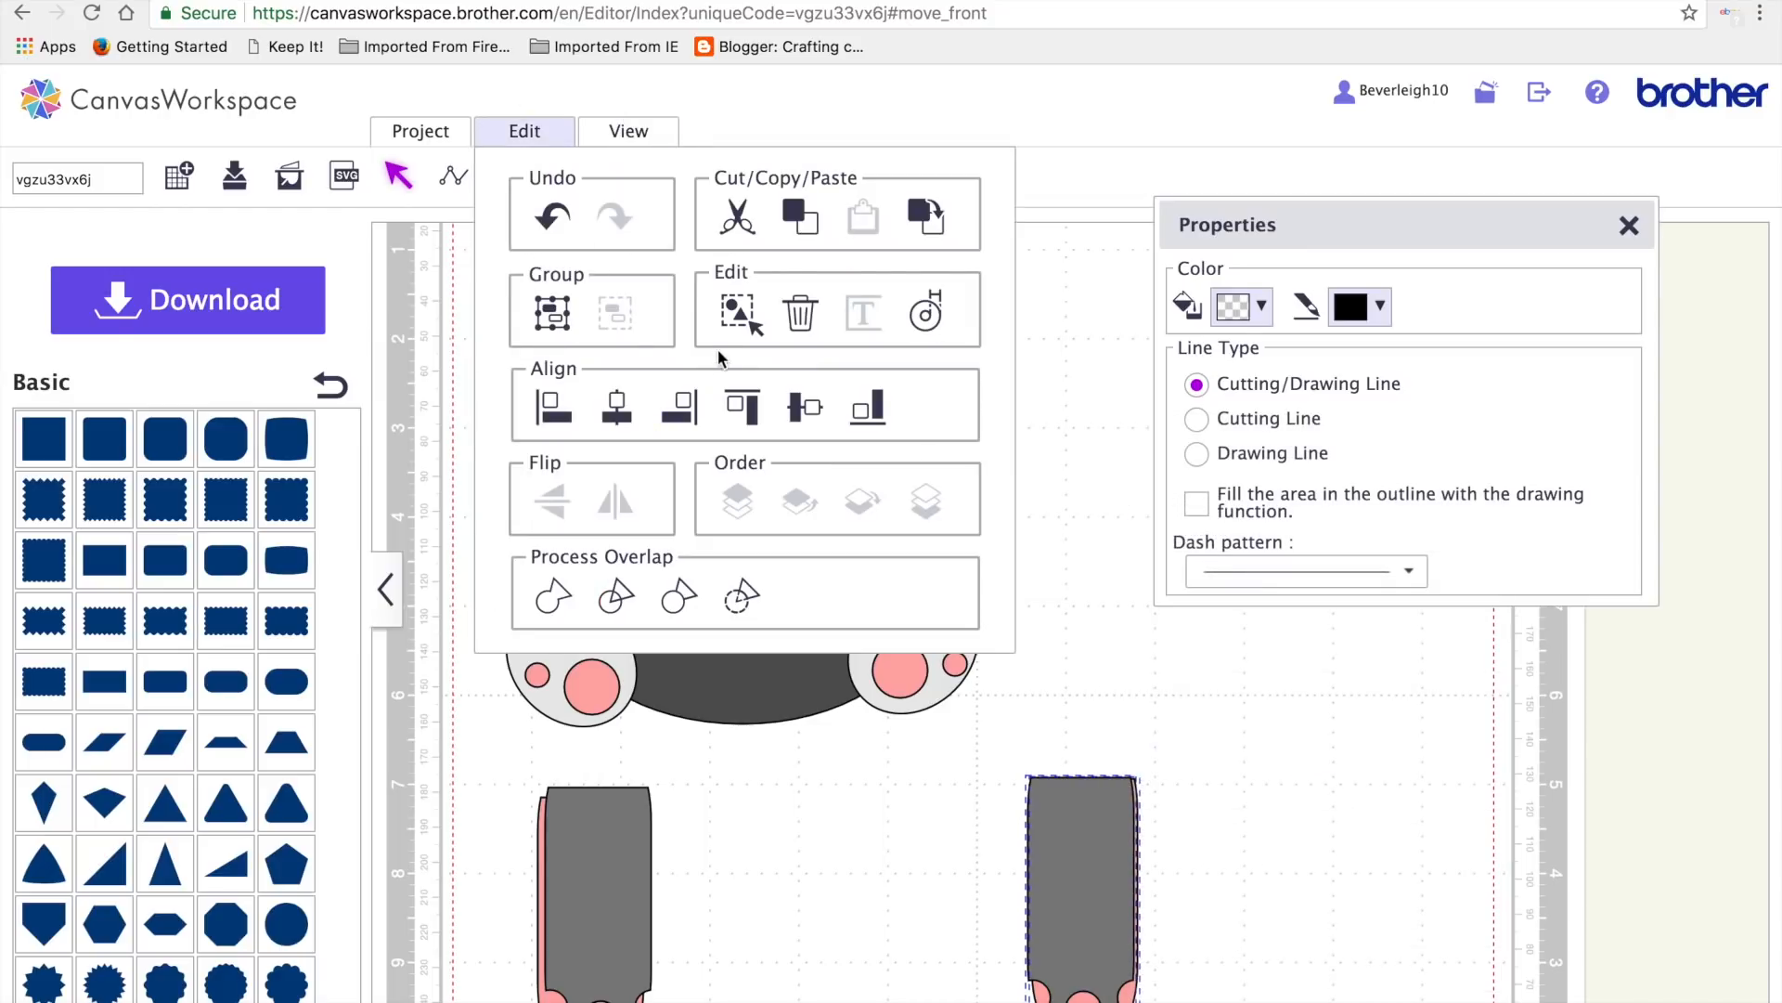
left_click(617, 406)
left_click(549, 139)
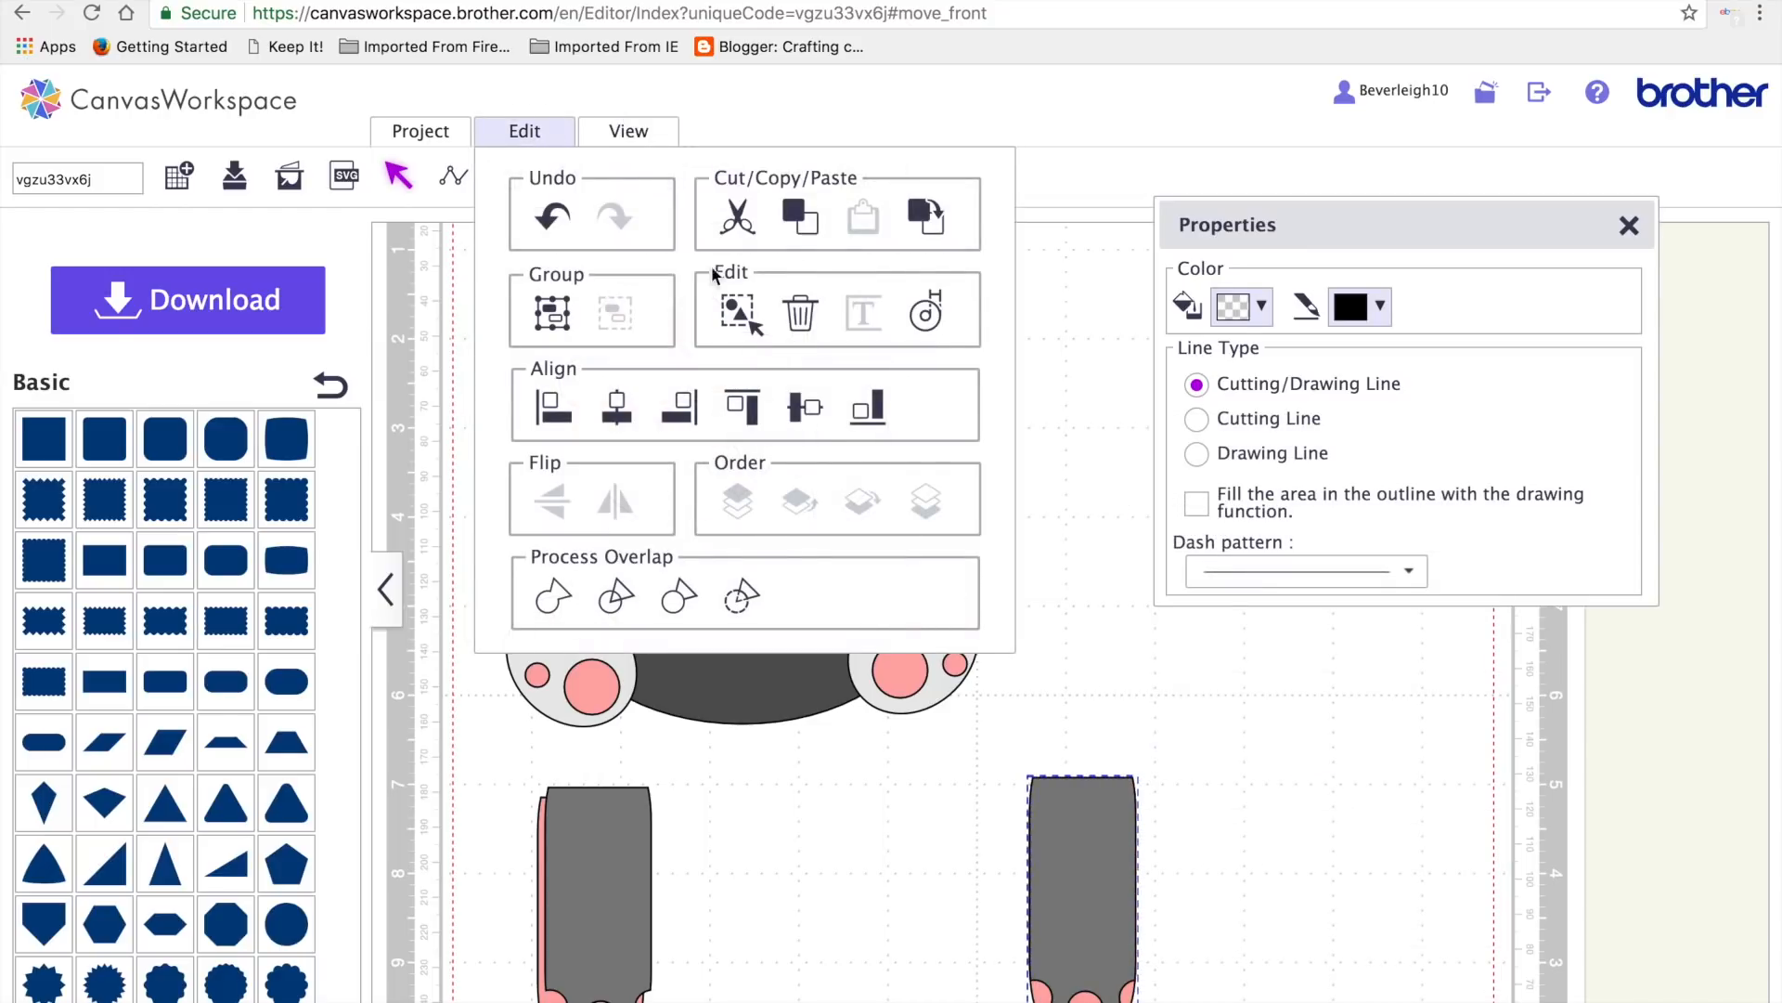
left_click(824, 409)
- Centre the original grey and pink shapes on each other both horizontally and vertically
left_click(676, 903)
left_click(598, 891)
left_click(548, 139)
left_click(617, 406)
left_click(524, 130)
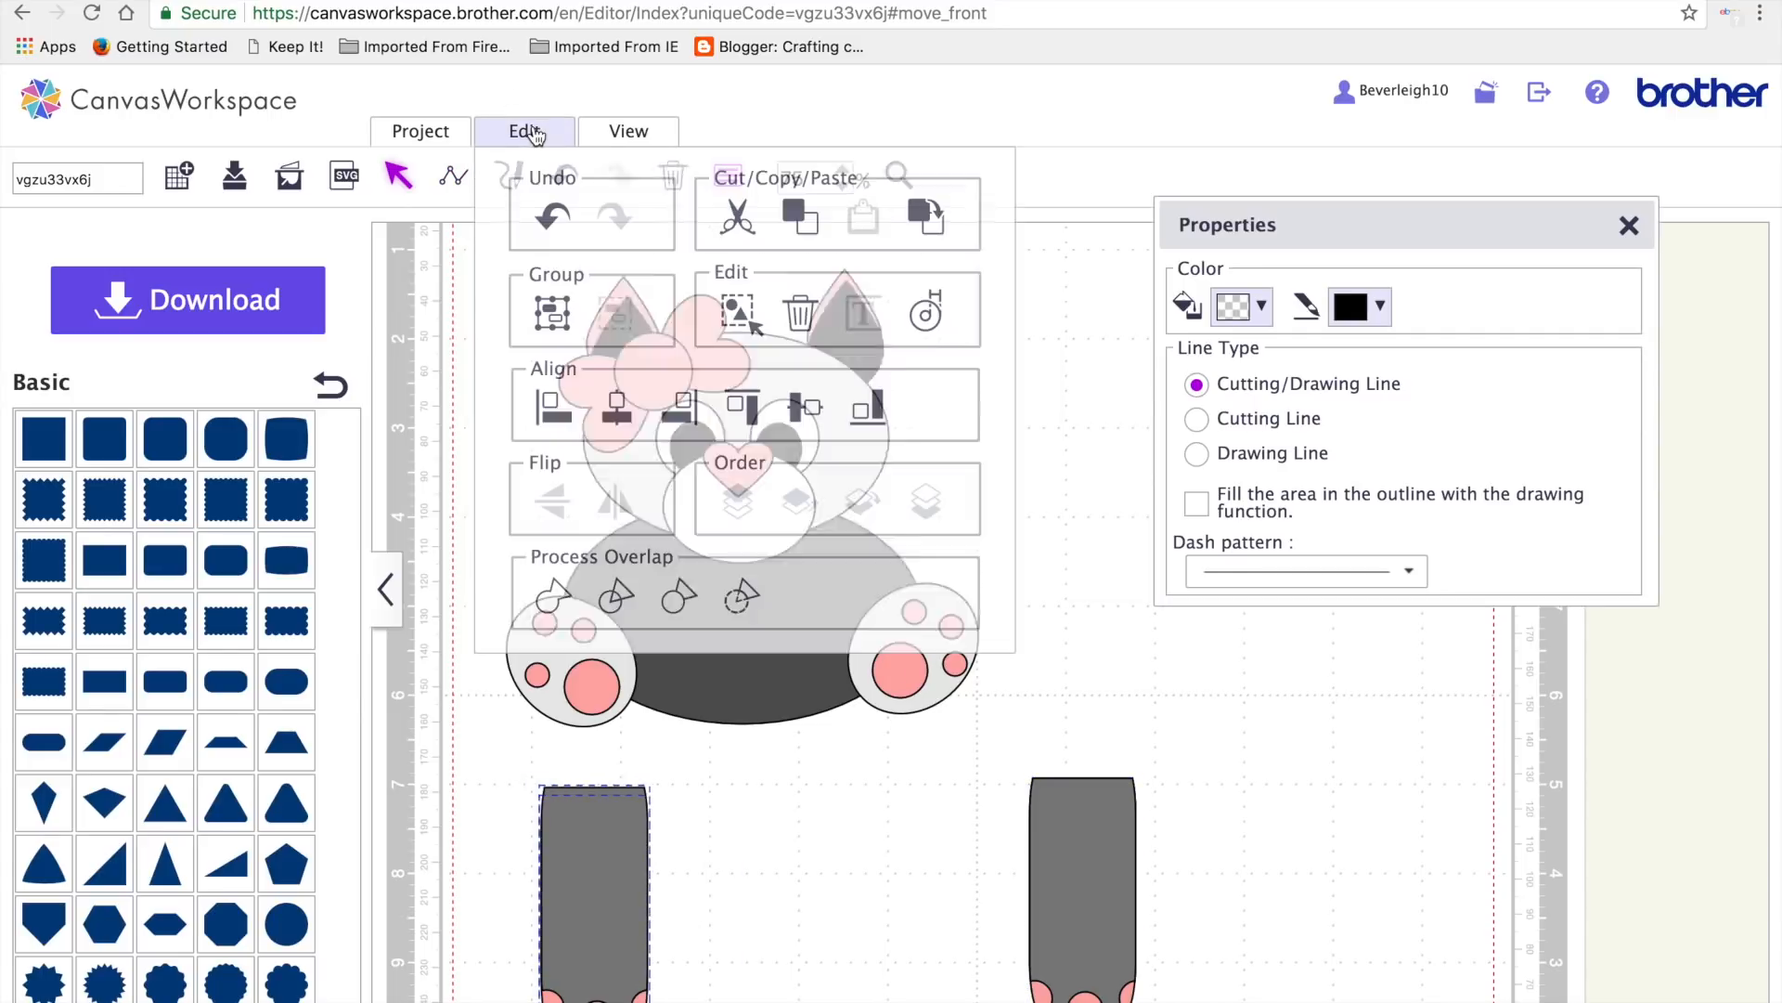
left_click(796, 405)
- Move the original grey and pink limb onto the body beside the left foot and group its pieces
left_click_drag(605, 877, 686, 582)
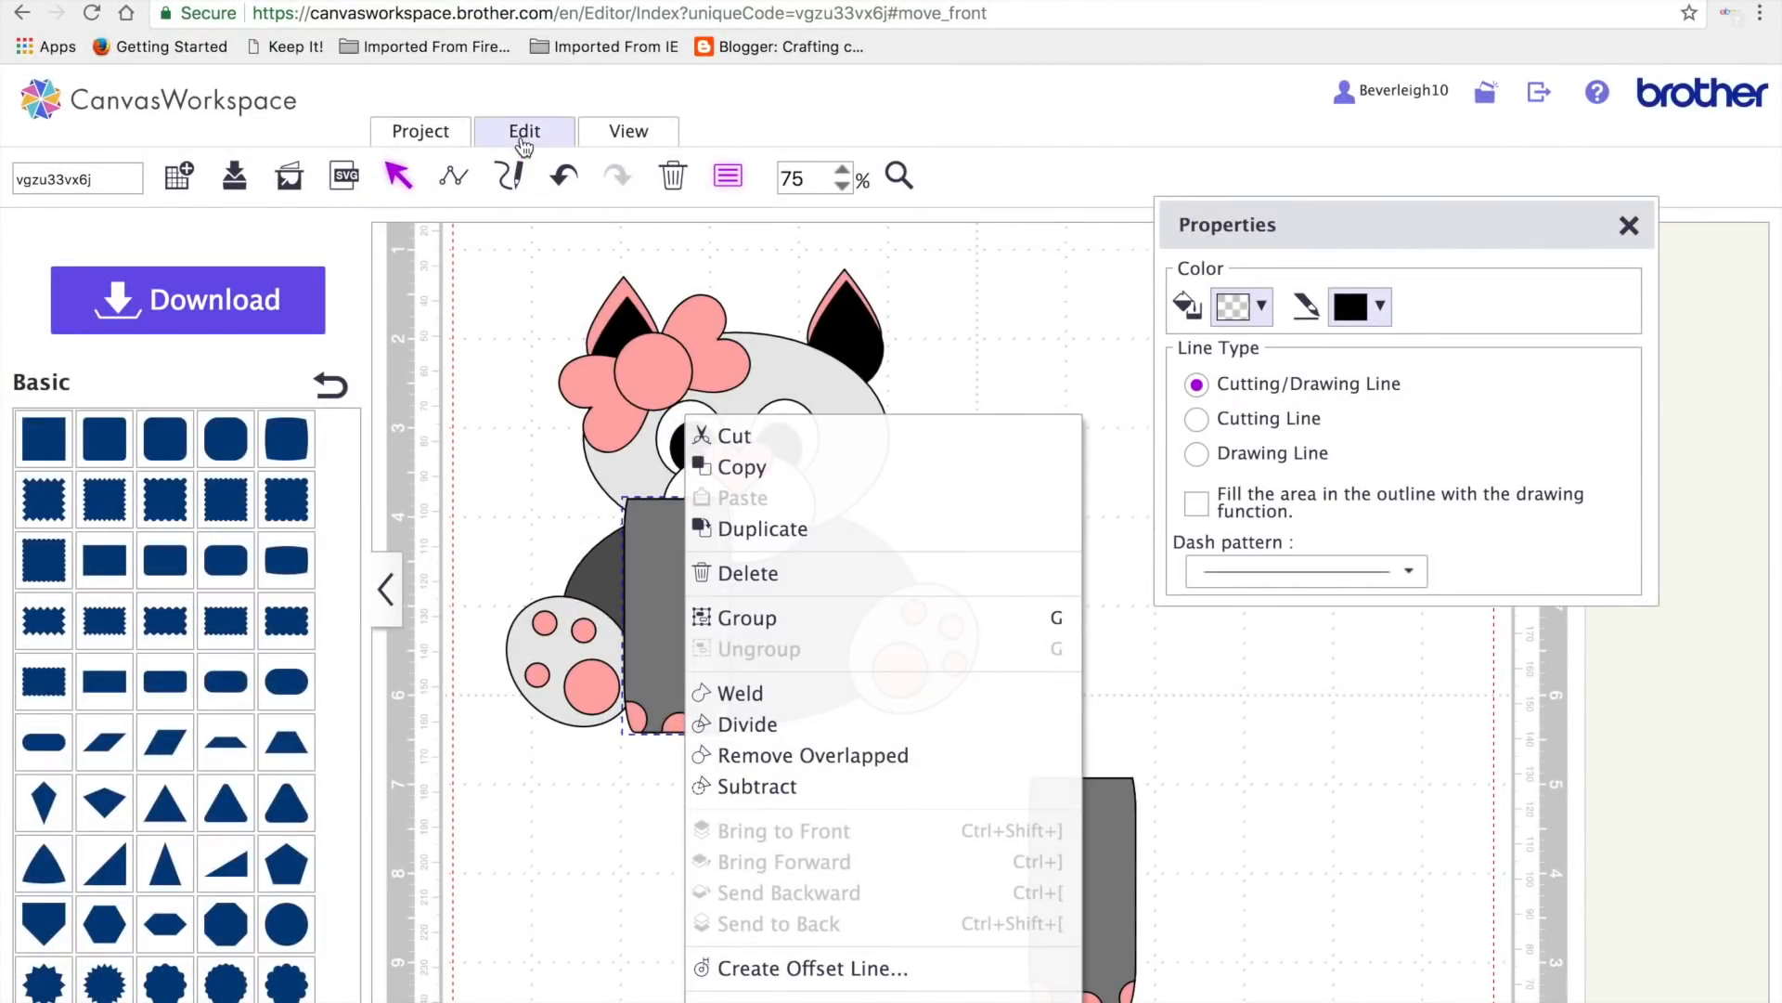
left_click(525, 135)
left_click(552, 327)
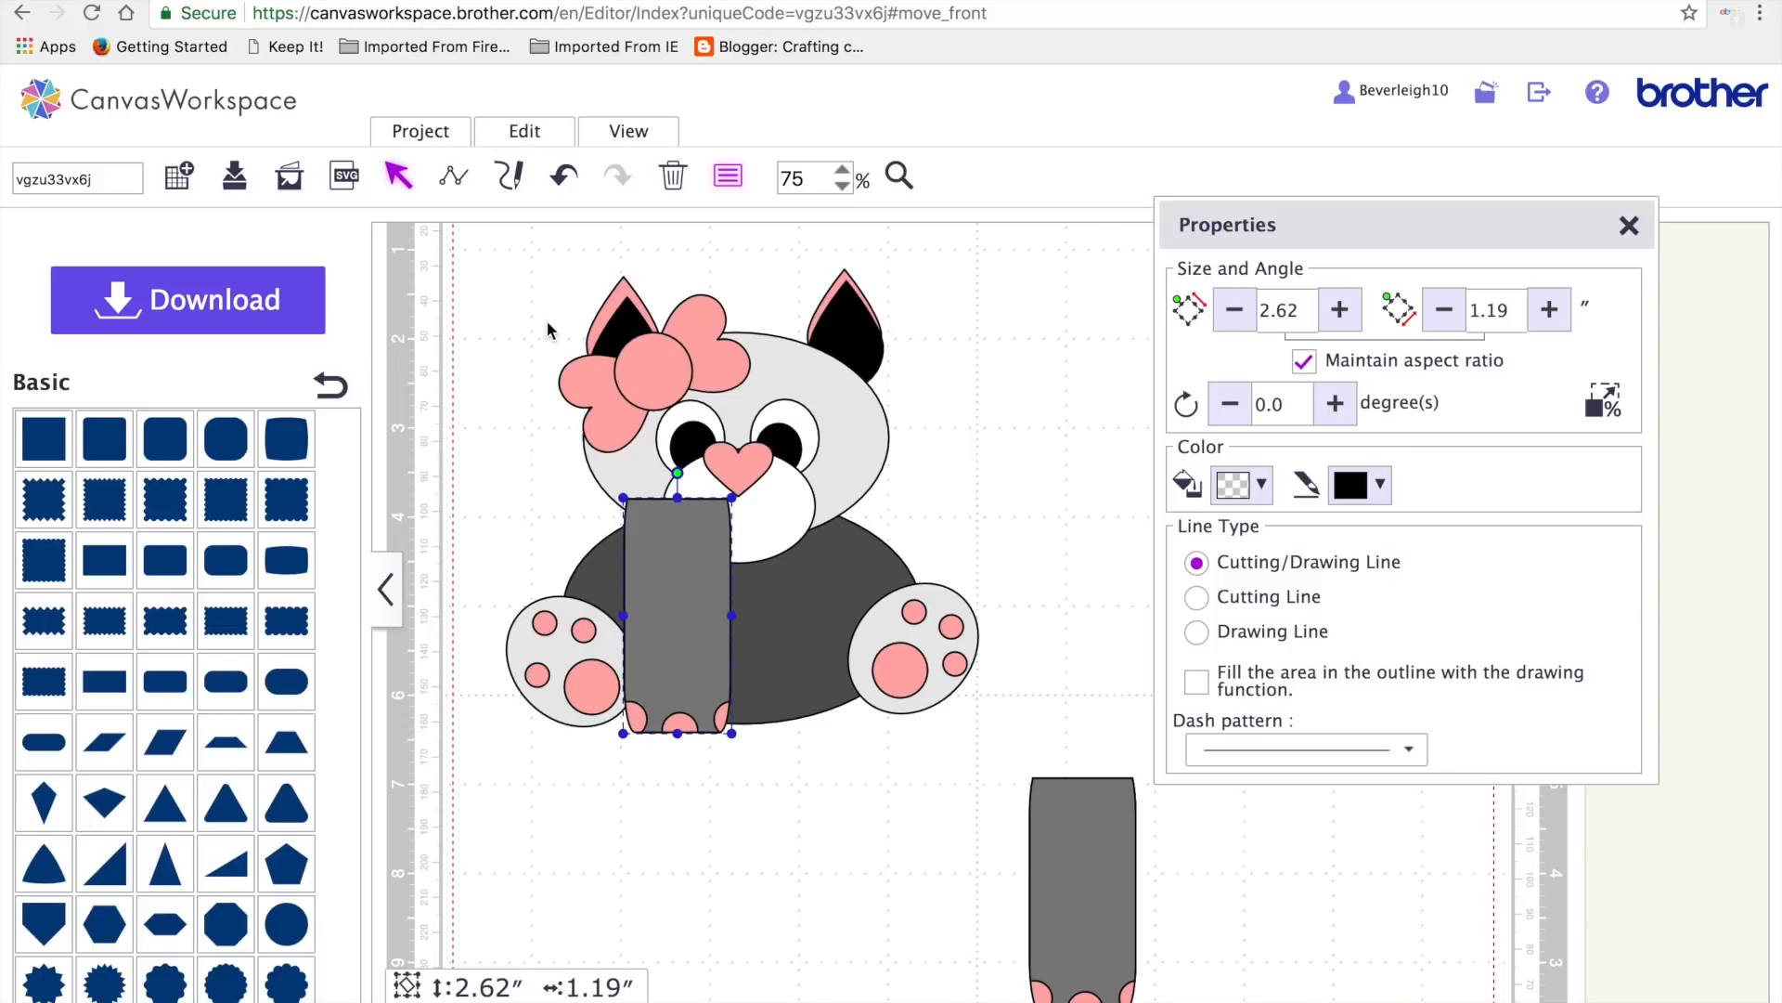
- Send the grouped limb backward three times so it sits behind the muzzle and head, and nudge it into place
left_click(525, 133)
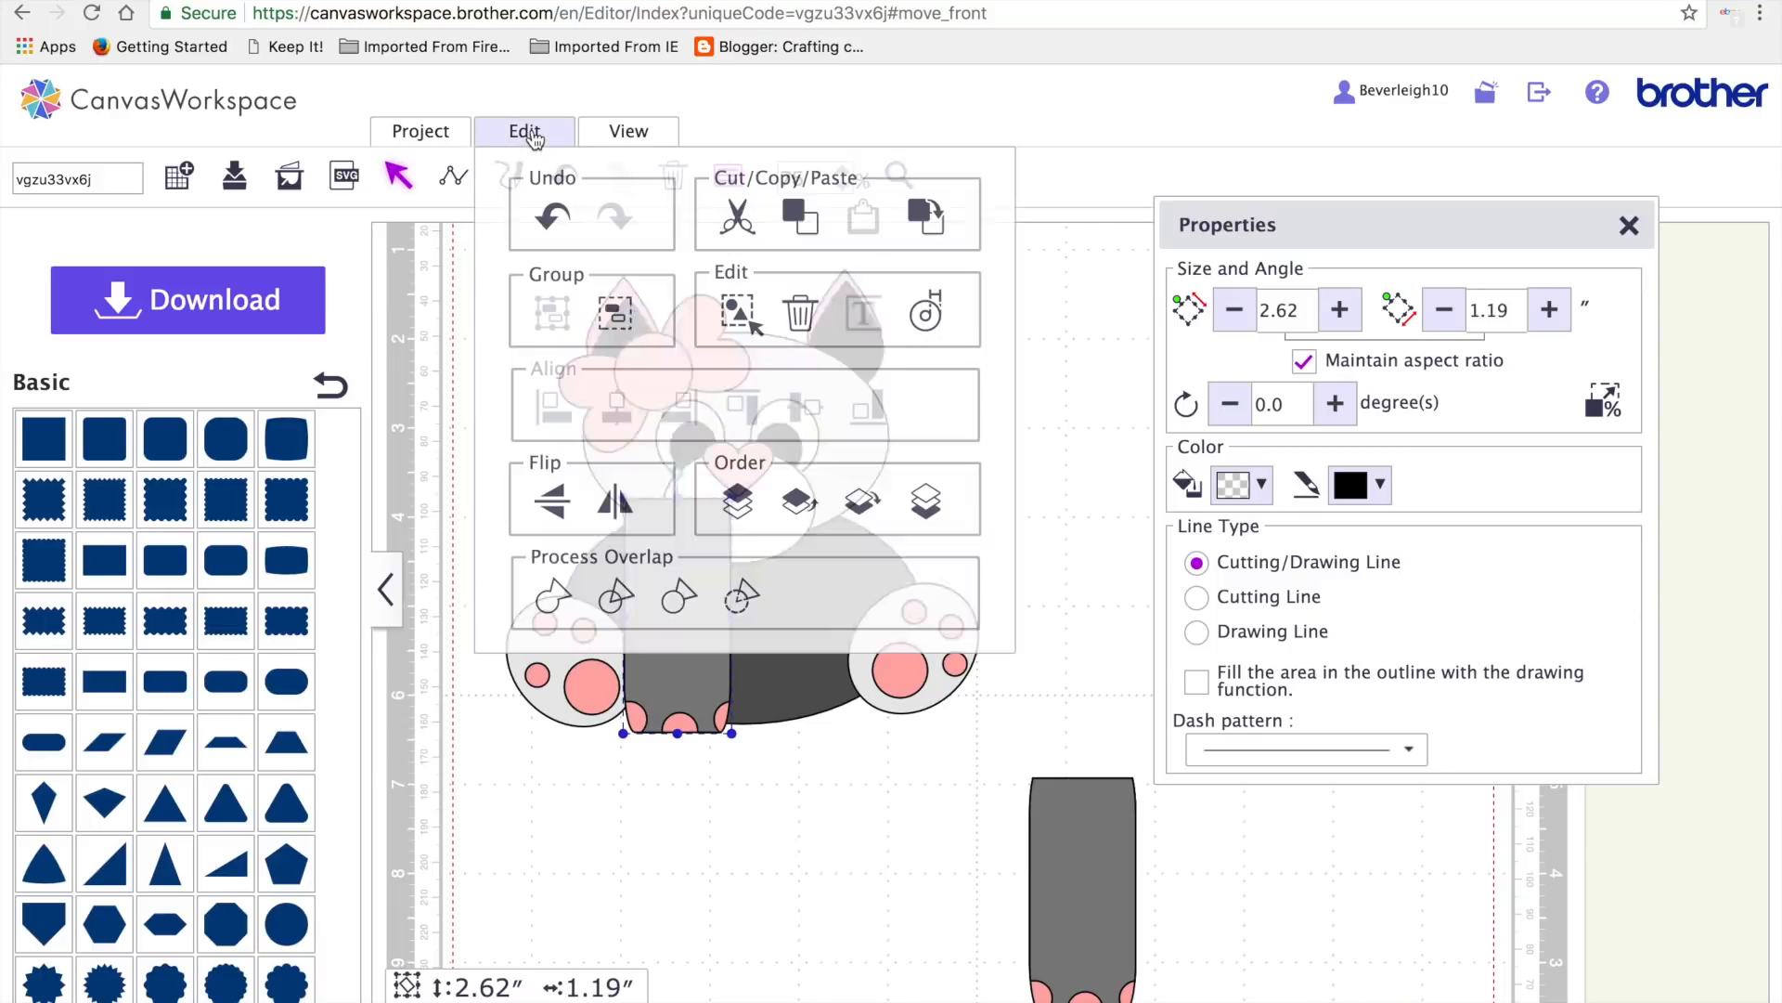
left_click(859, 506)
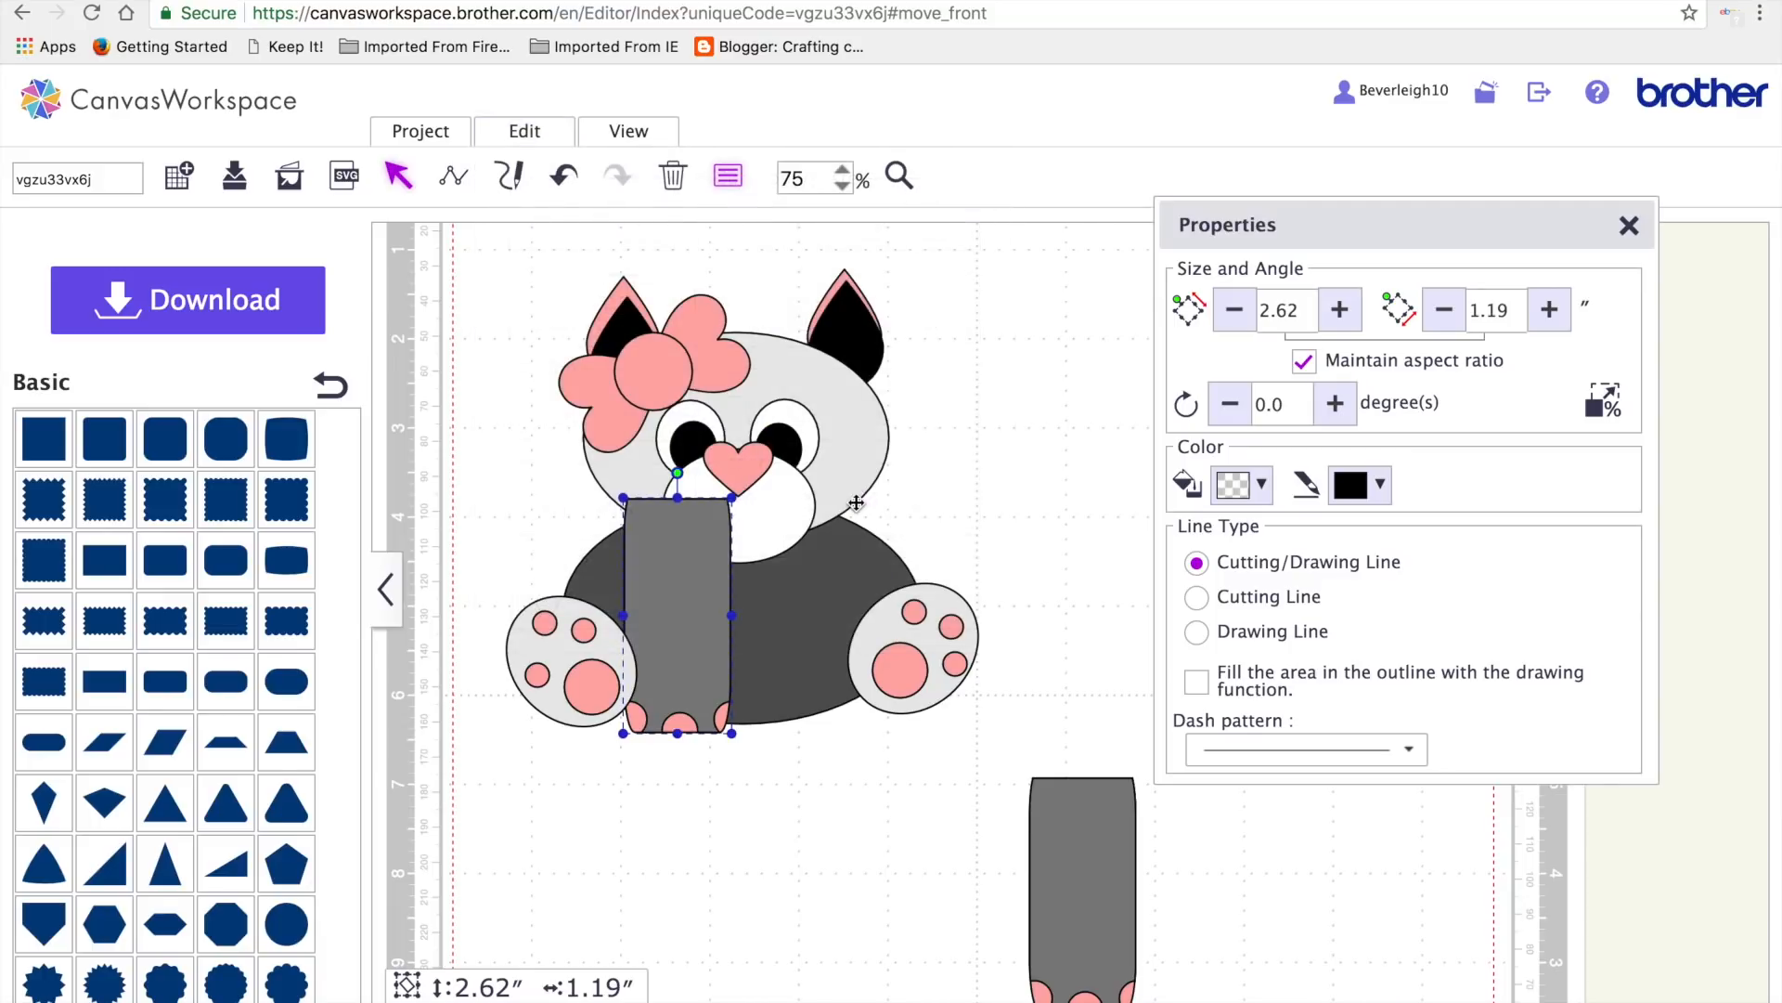
left_click(524, 131)
left_click(859, 507)
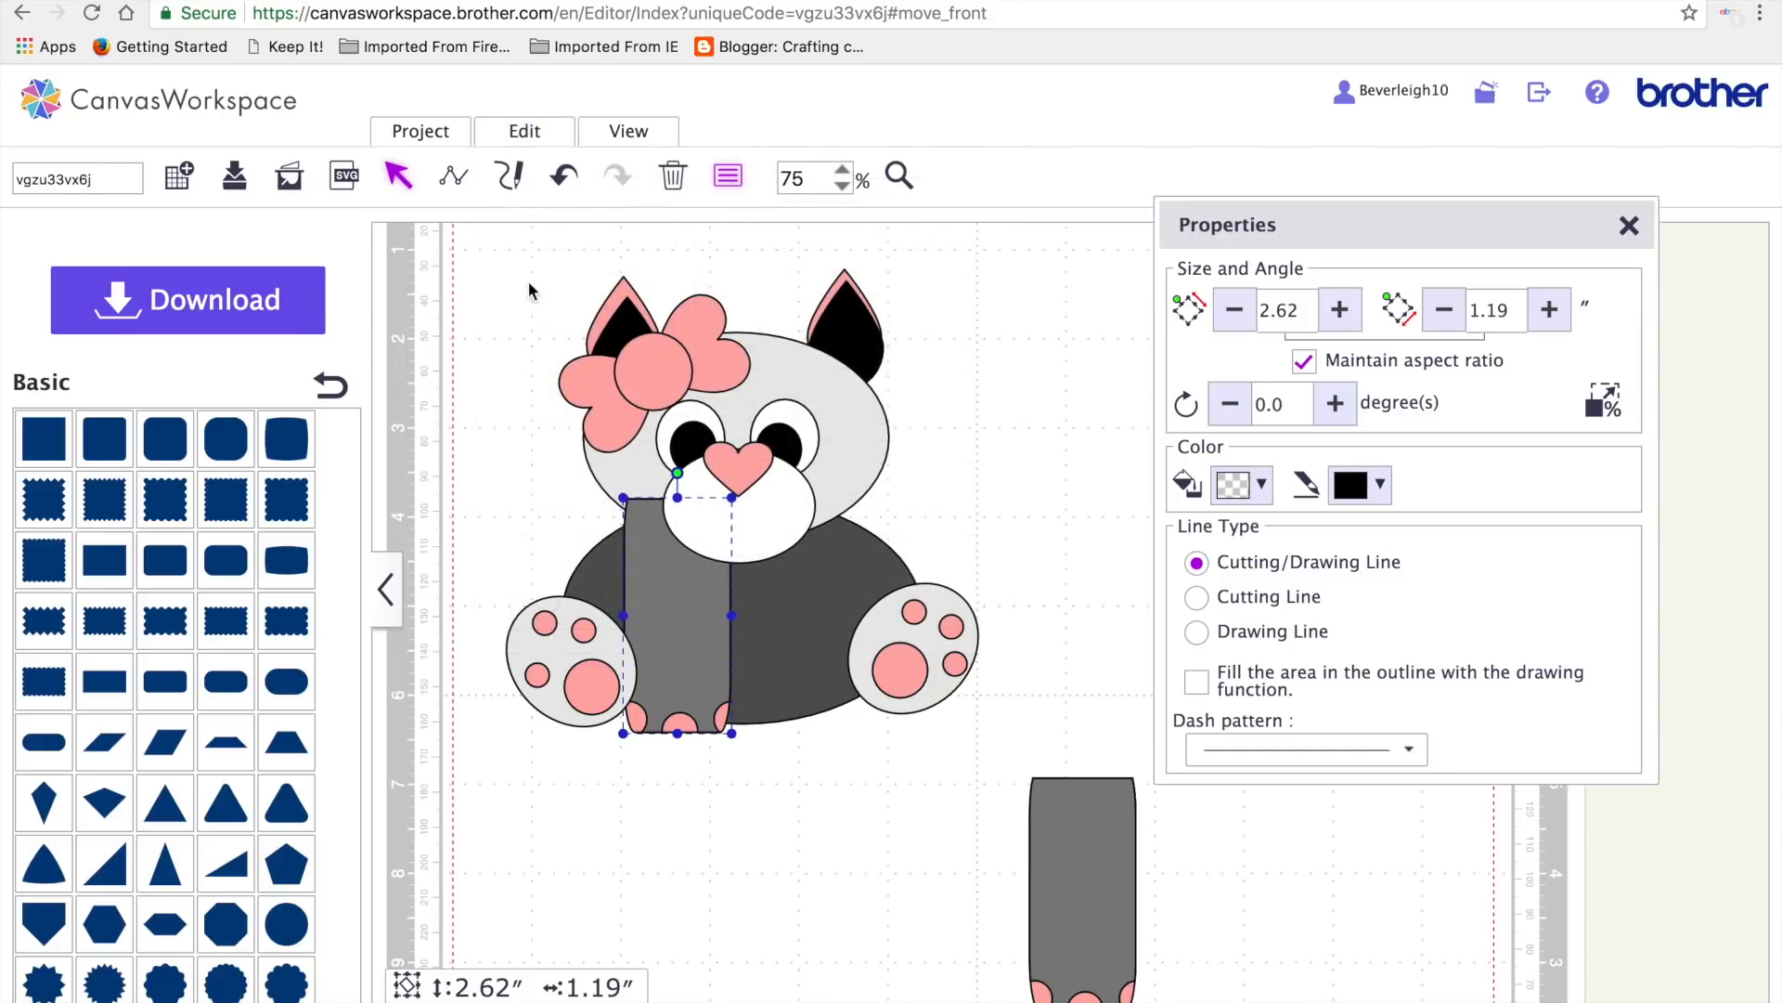
left_click(524, 130)
left_click(860, 507)
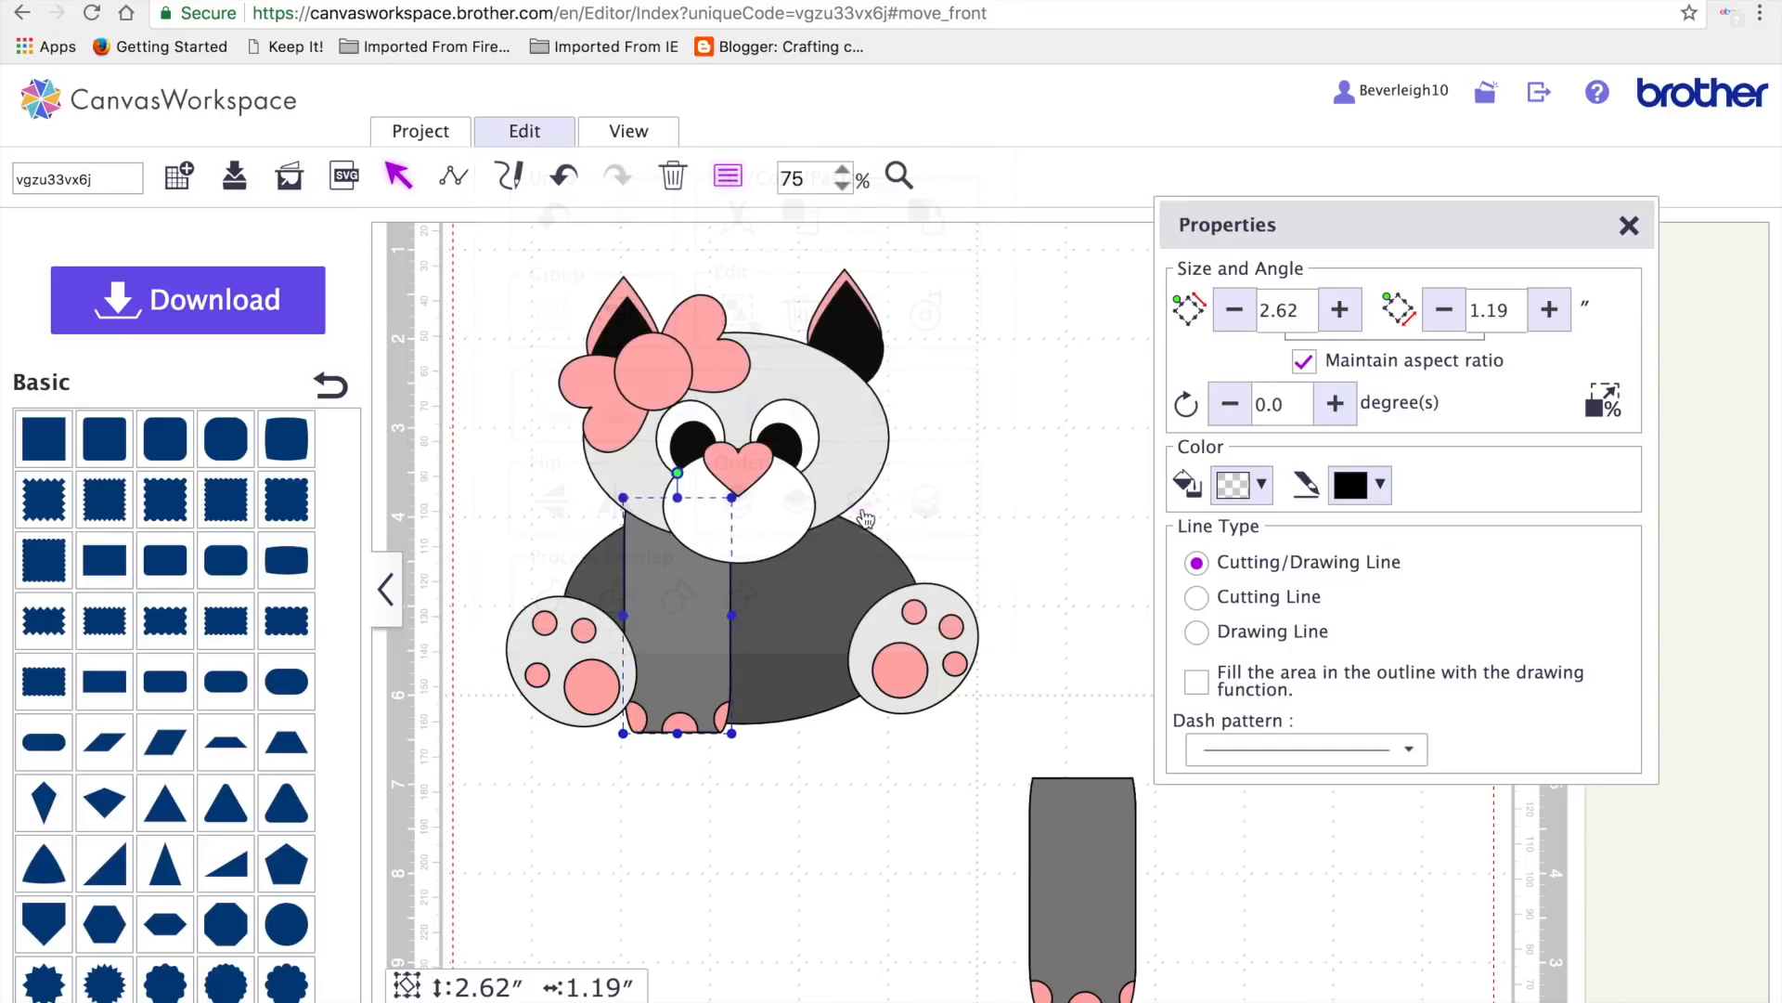
left_click_drag(659, 638, 666, 632)
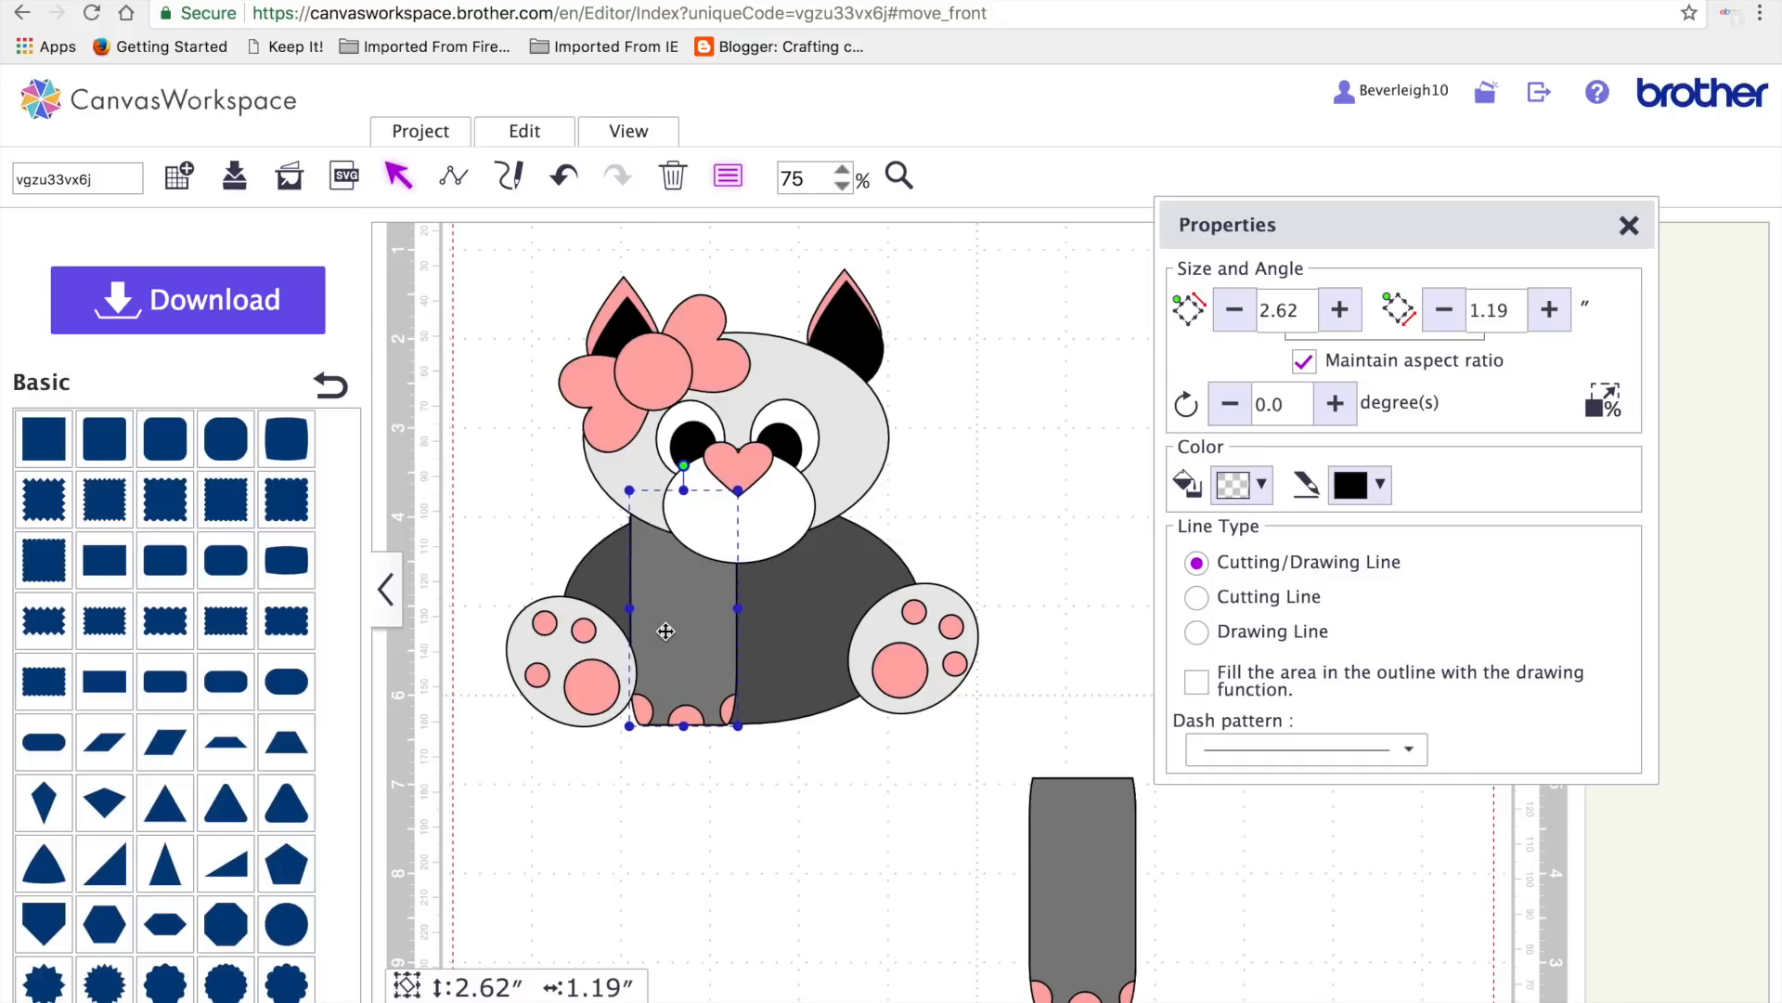
mouse_move(1122, 913)
left_mouse_down()
mouse_move(879, 752)
mouse_move(875, 654)
mouse_move(1118, 939)
left_mouse_up()
left_click(1033, 754)
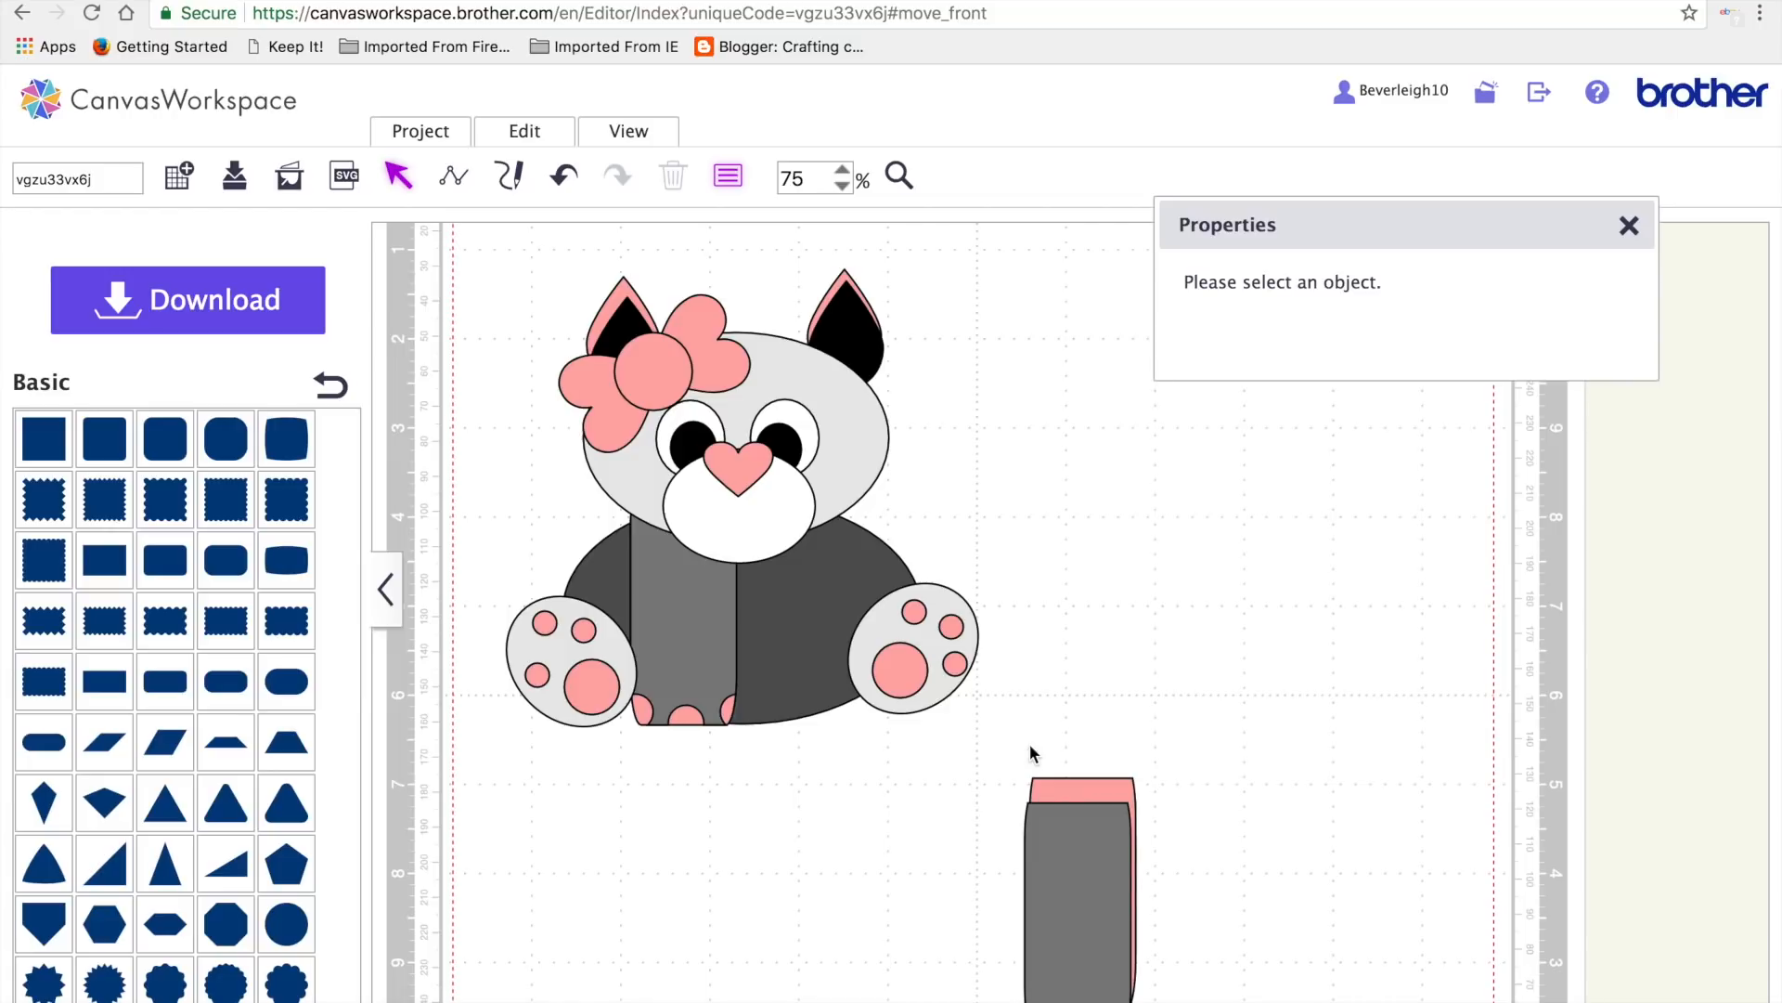
left_click(554, 183)
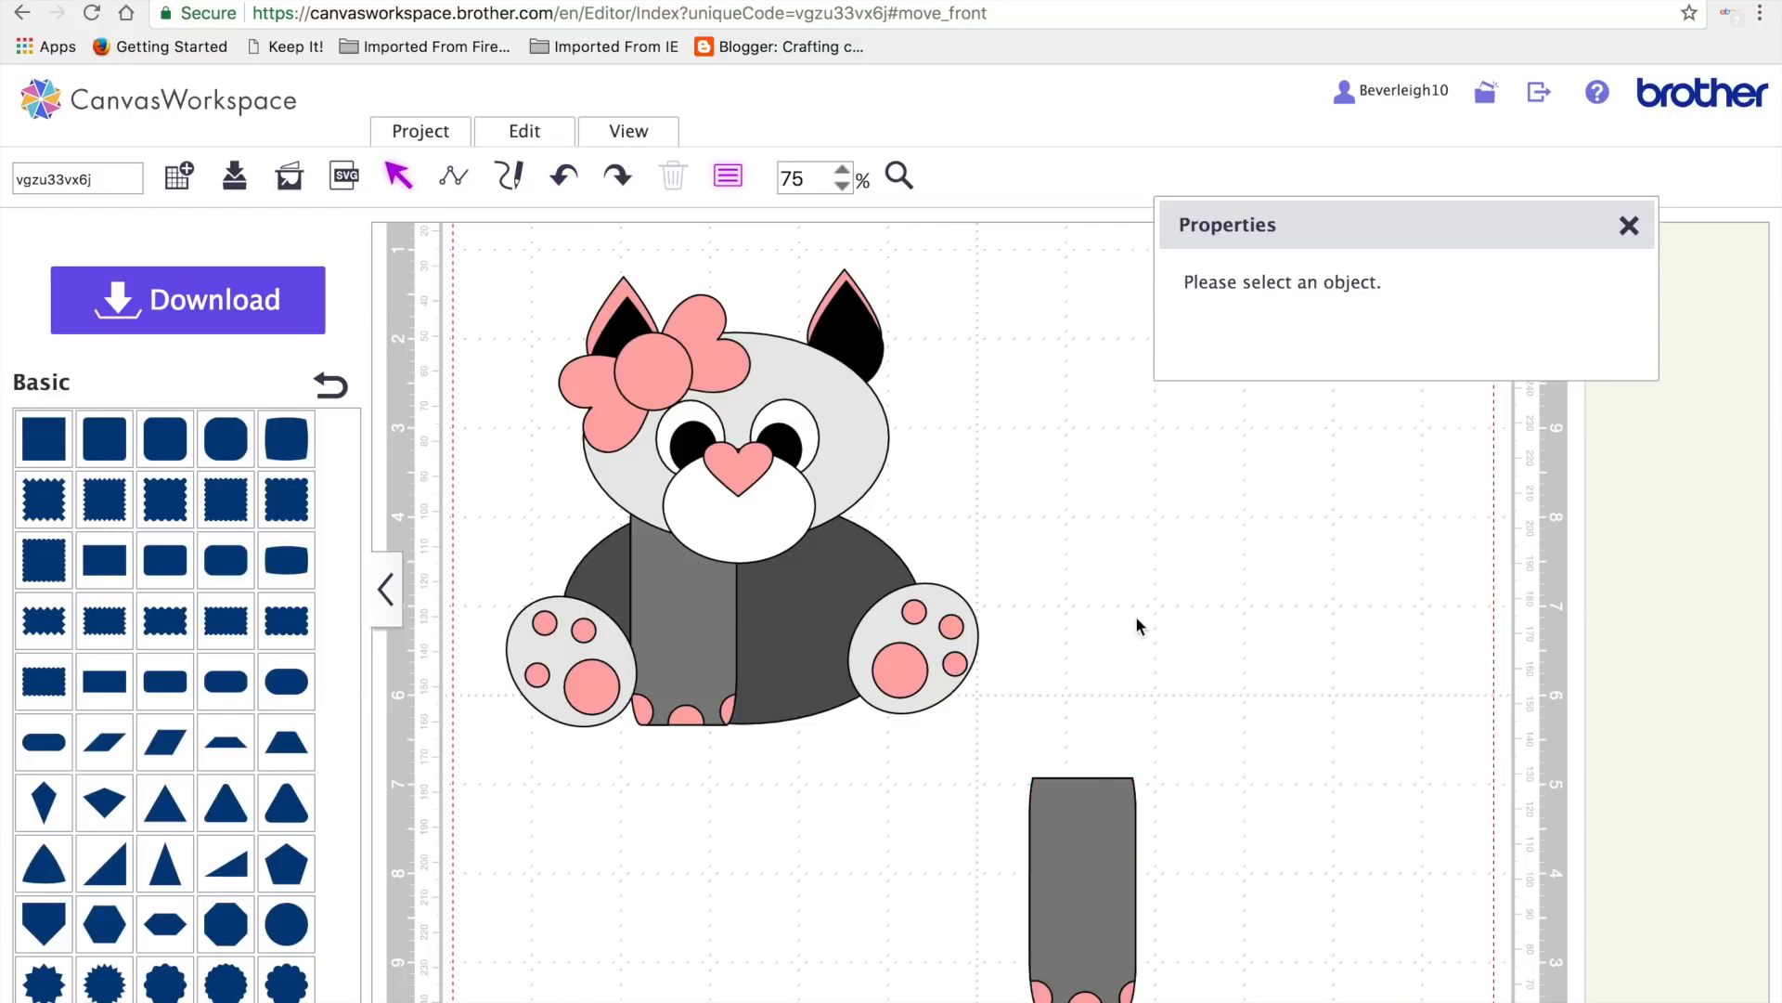
- Group the second front limb's pieces and move the group onto the body beside the first limb
left_click(1082, 858)
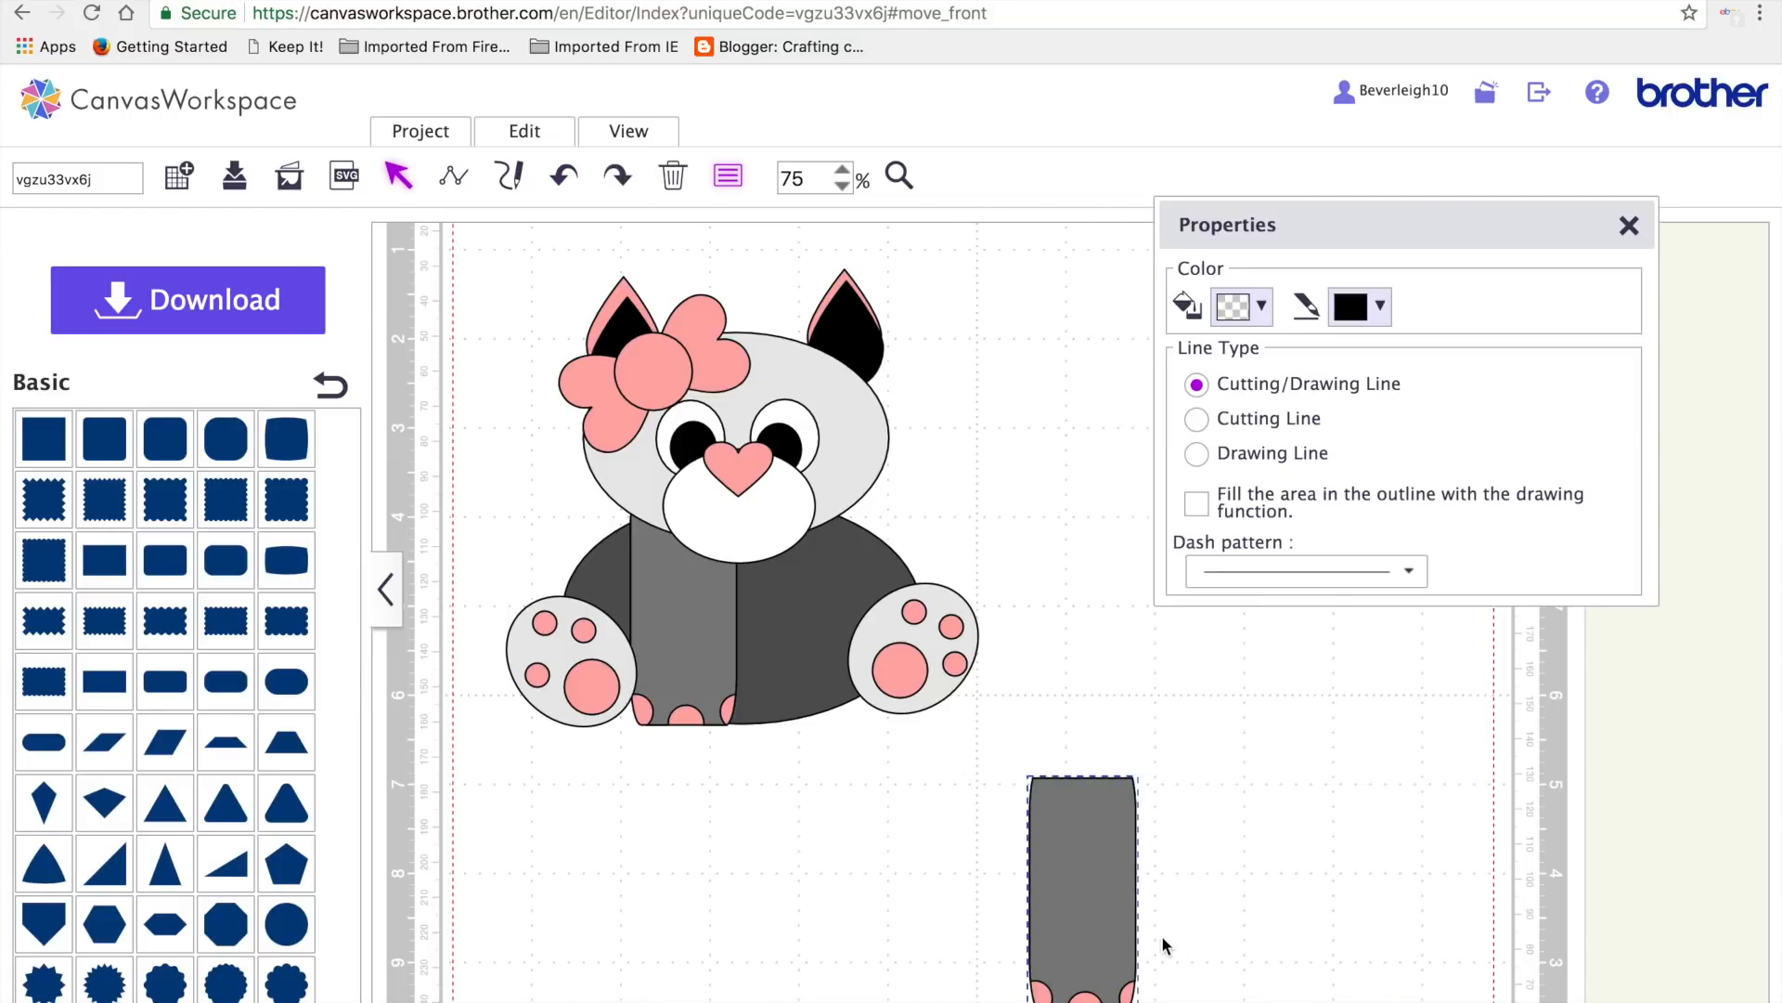
left_click(543, 138)
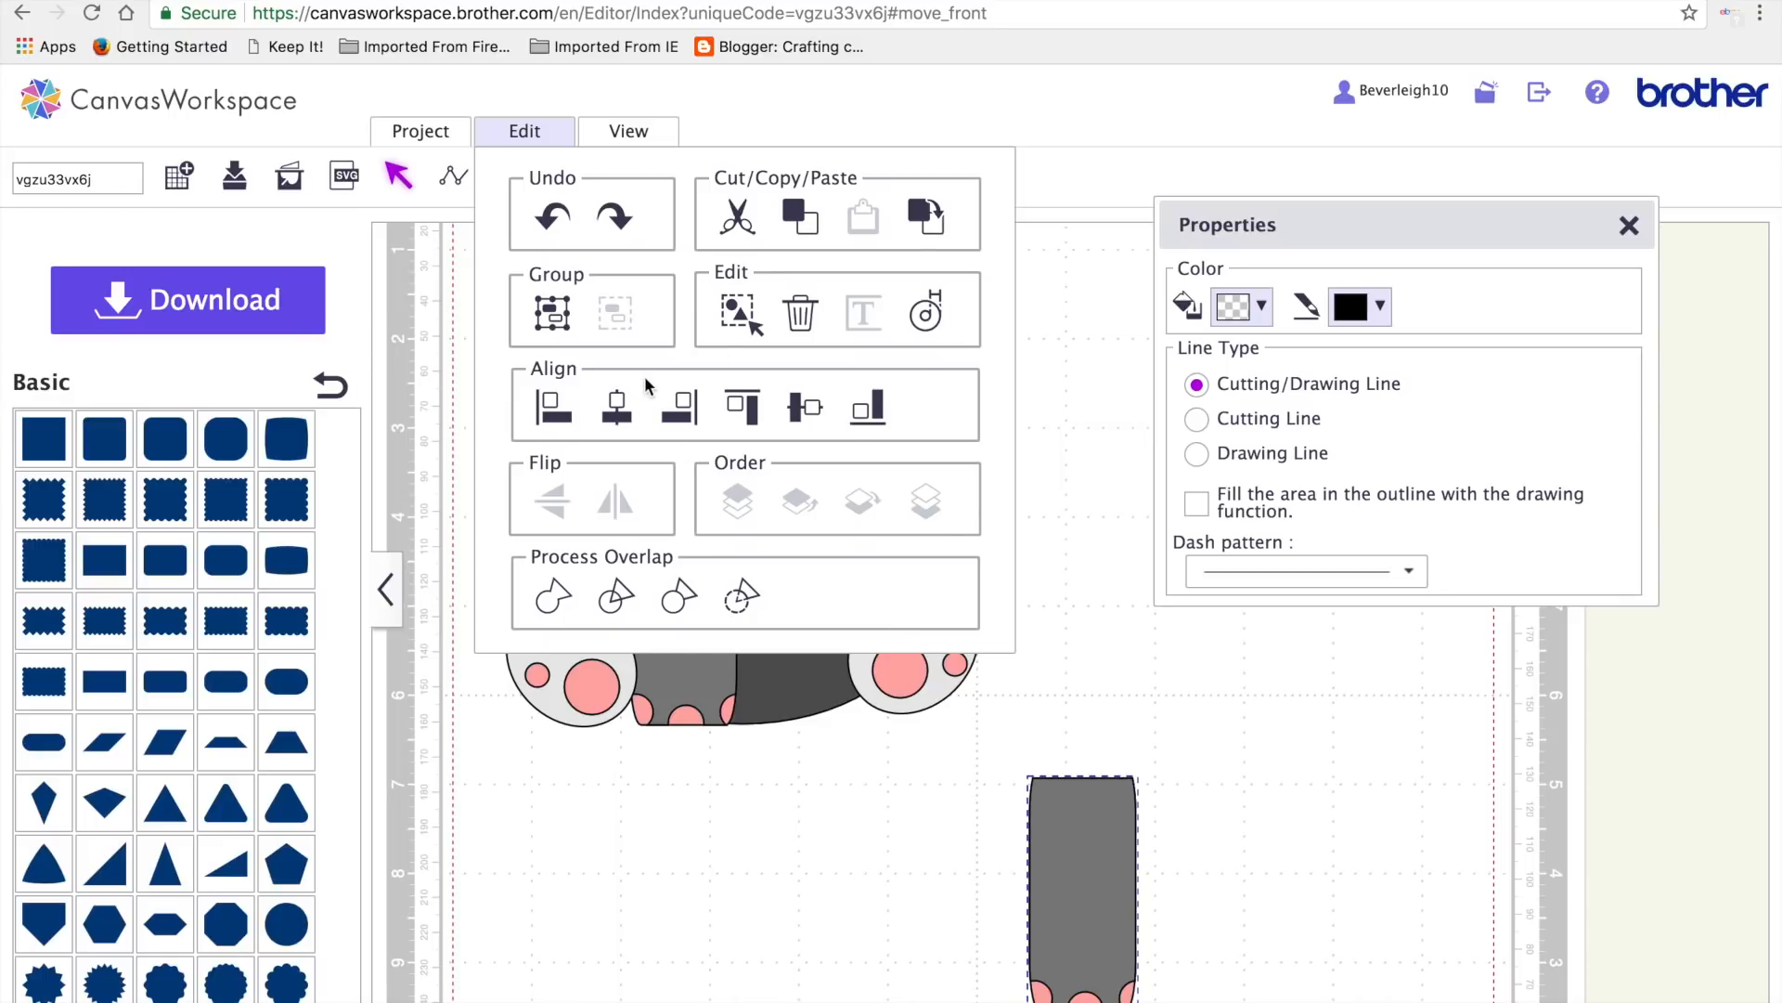
left_click(553, 312)
left_click_drag(1091, 897, 805, 614)
- Send the second limb group backward four times so it sits behind the muzzle and head
right_click(804, 615)
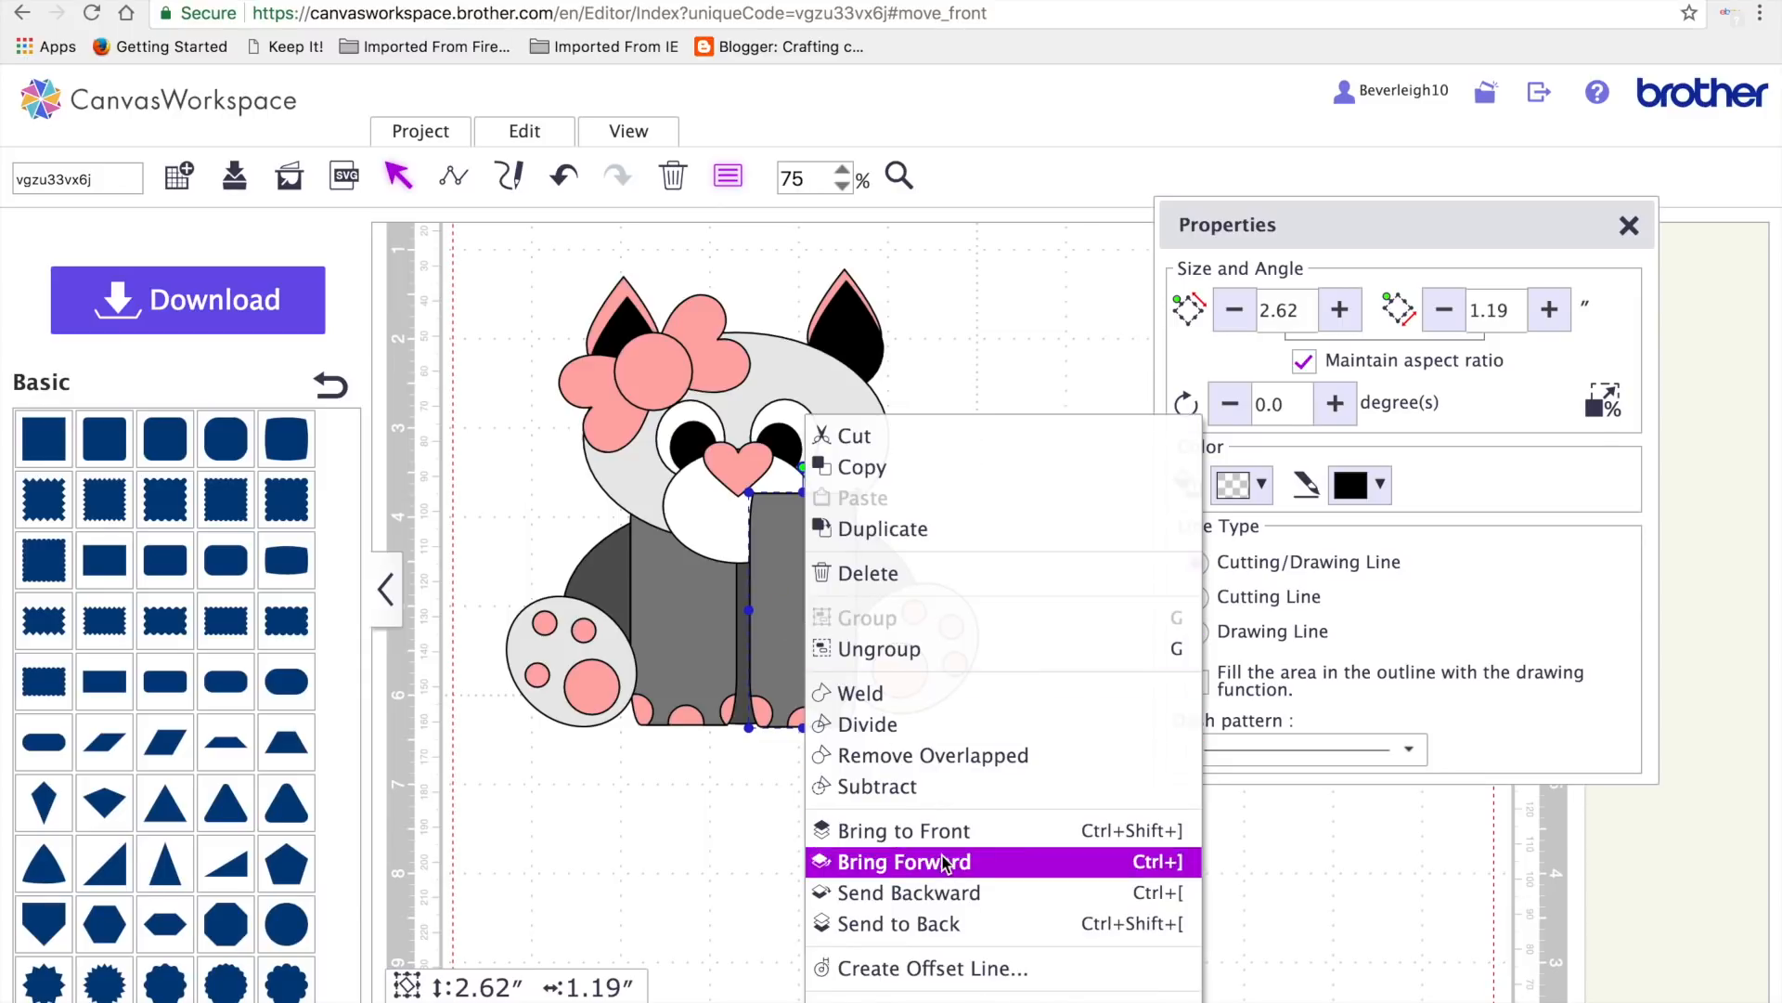
left_click(947, 895)
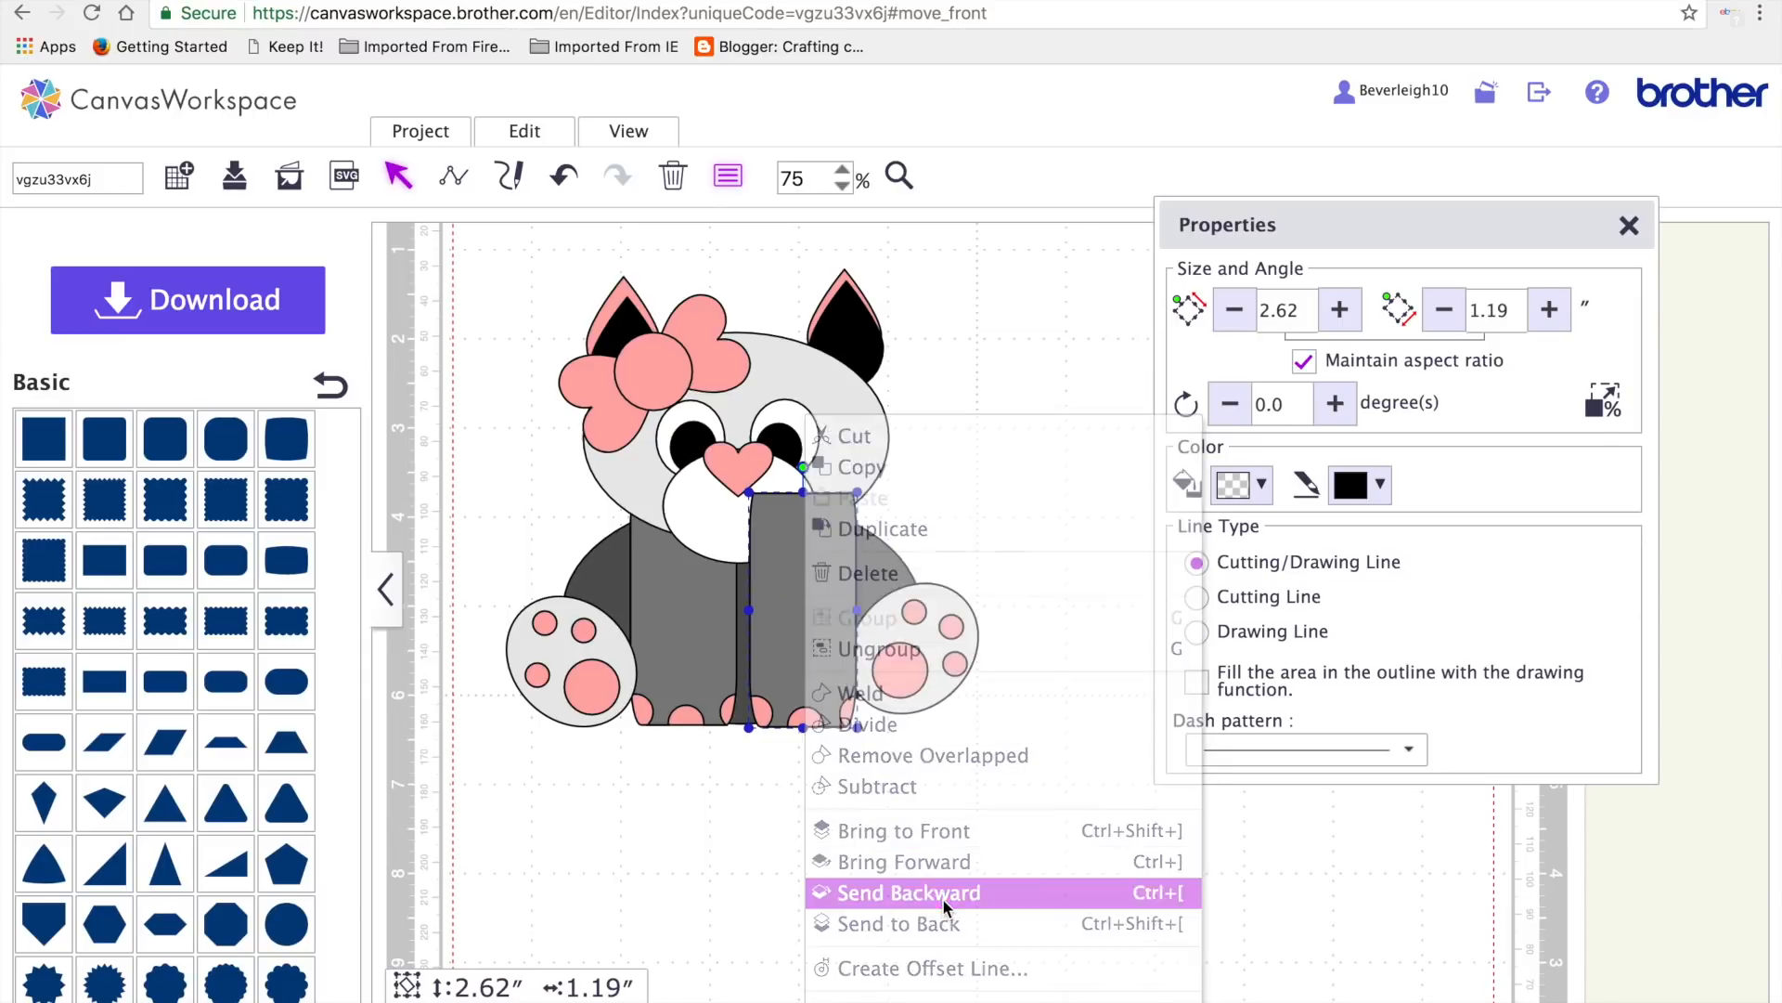
left_click(524, 131)
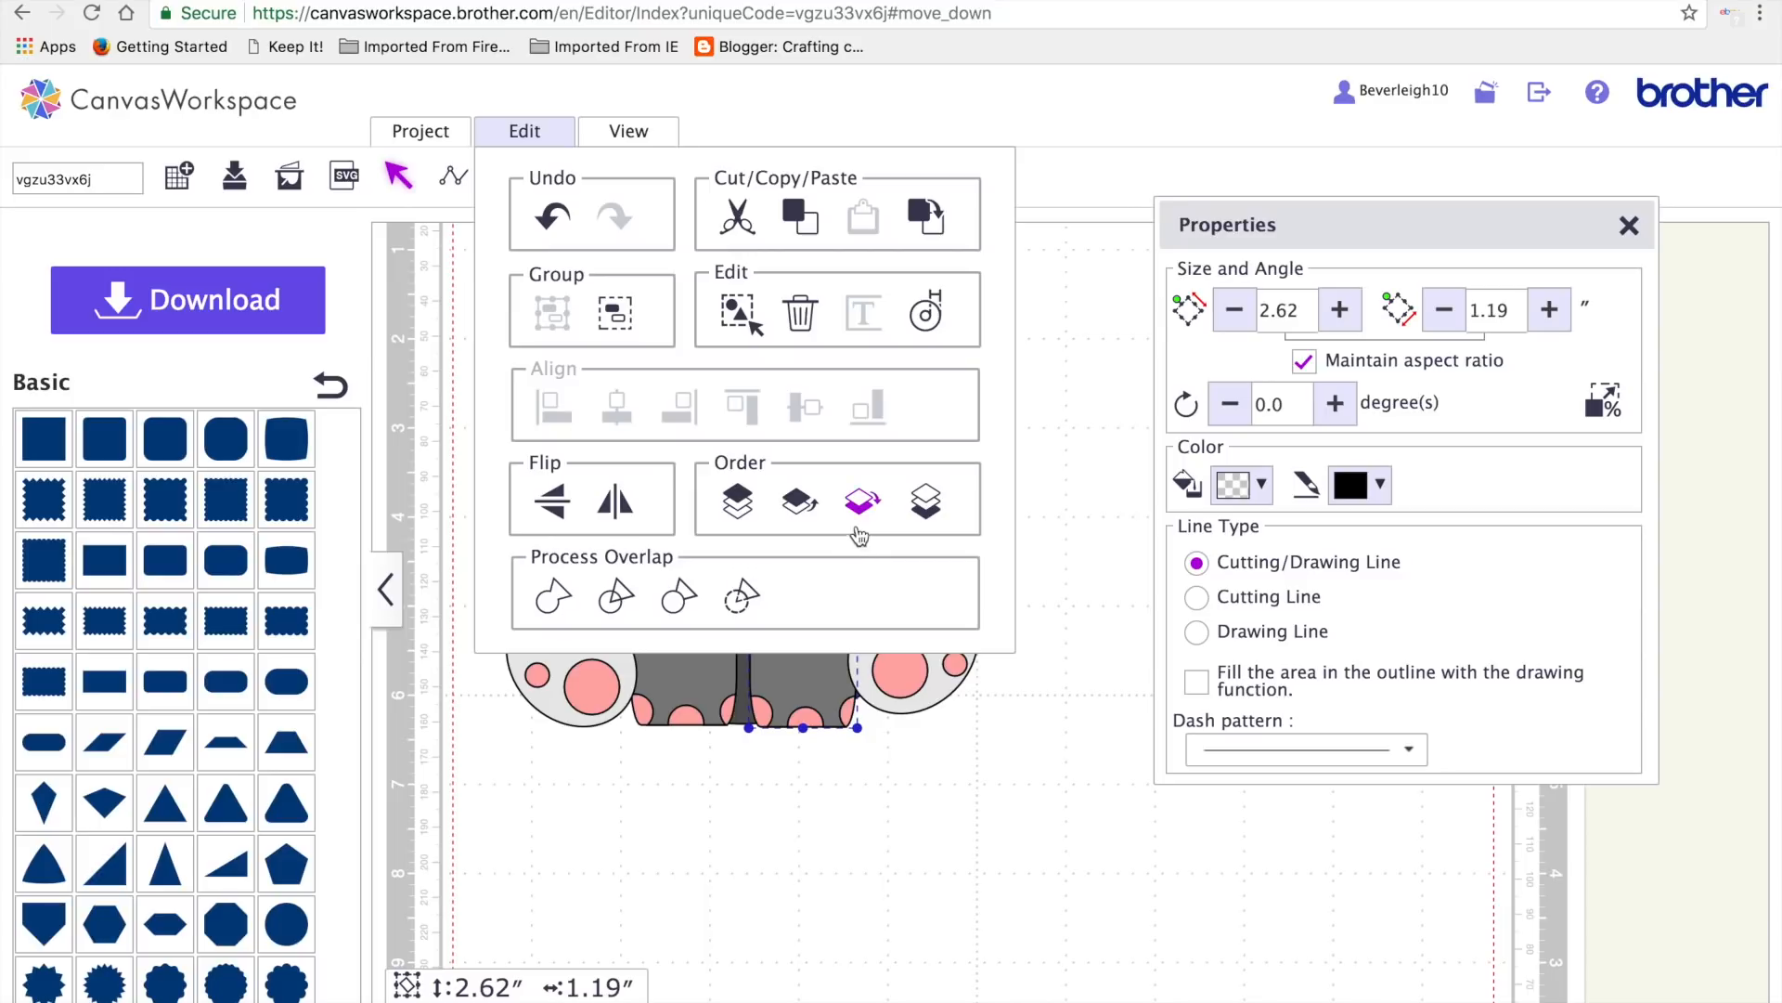
left_click(864, 506)
left_click(520, 130)
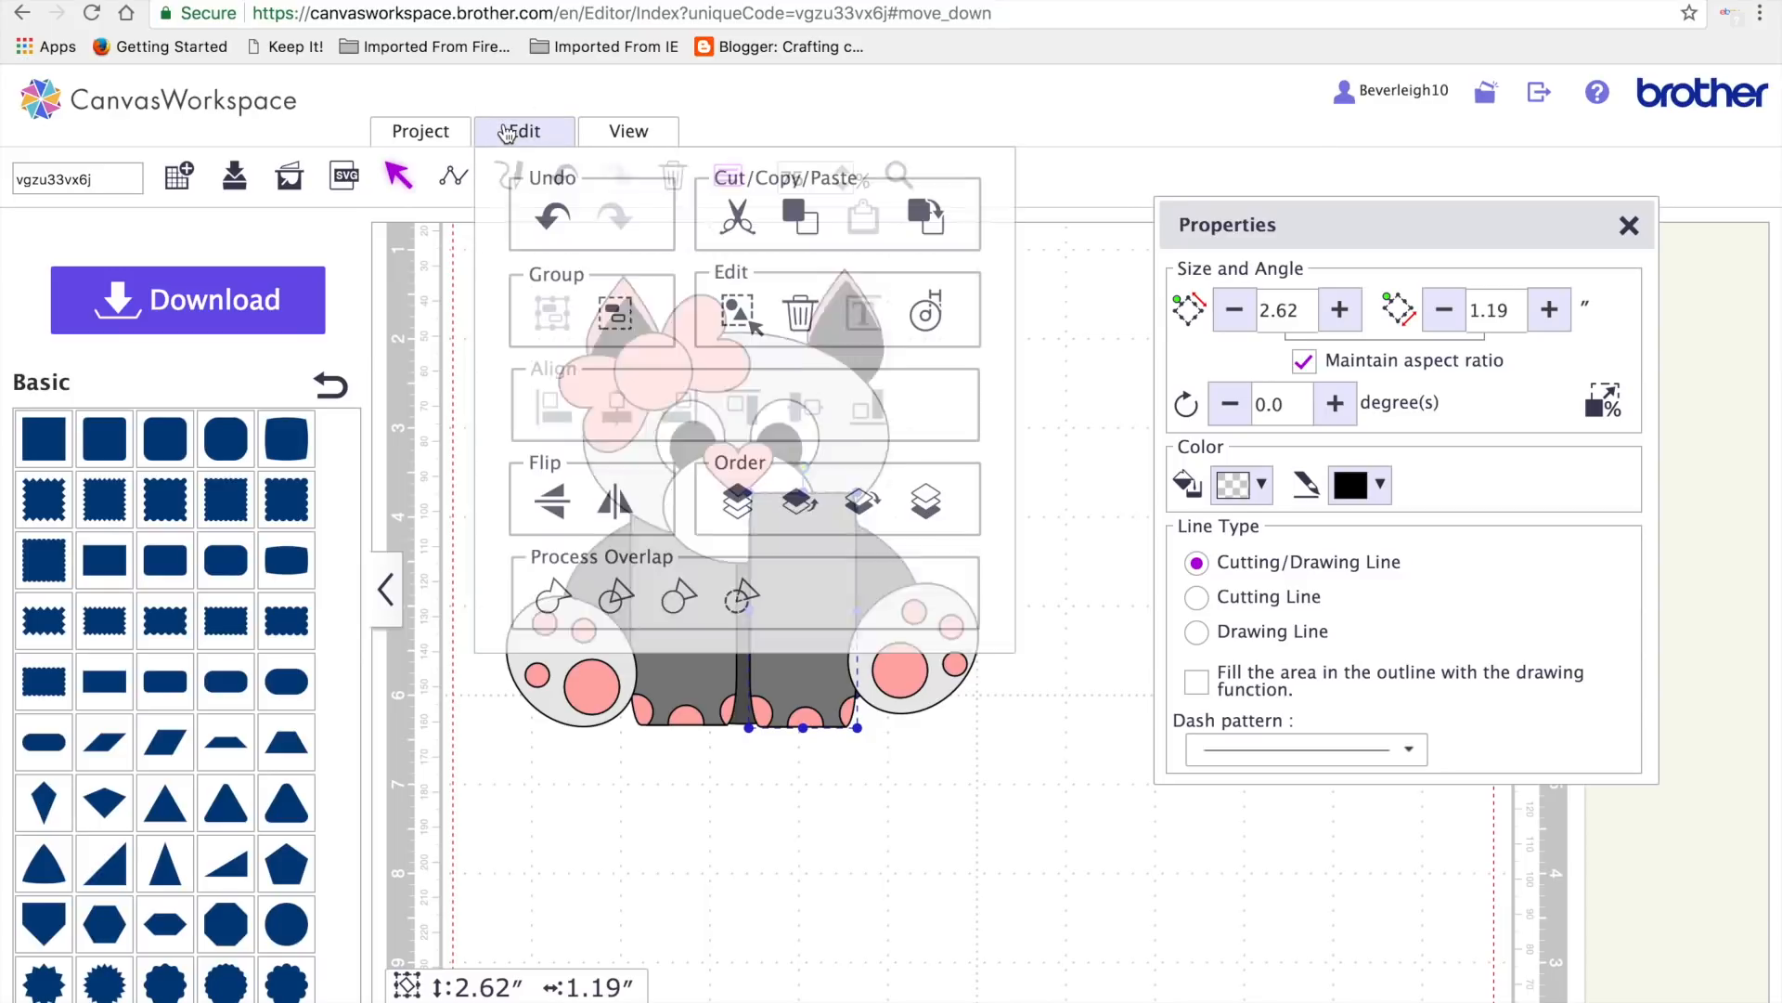
left_click(864, 506)
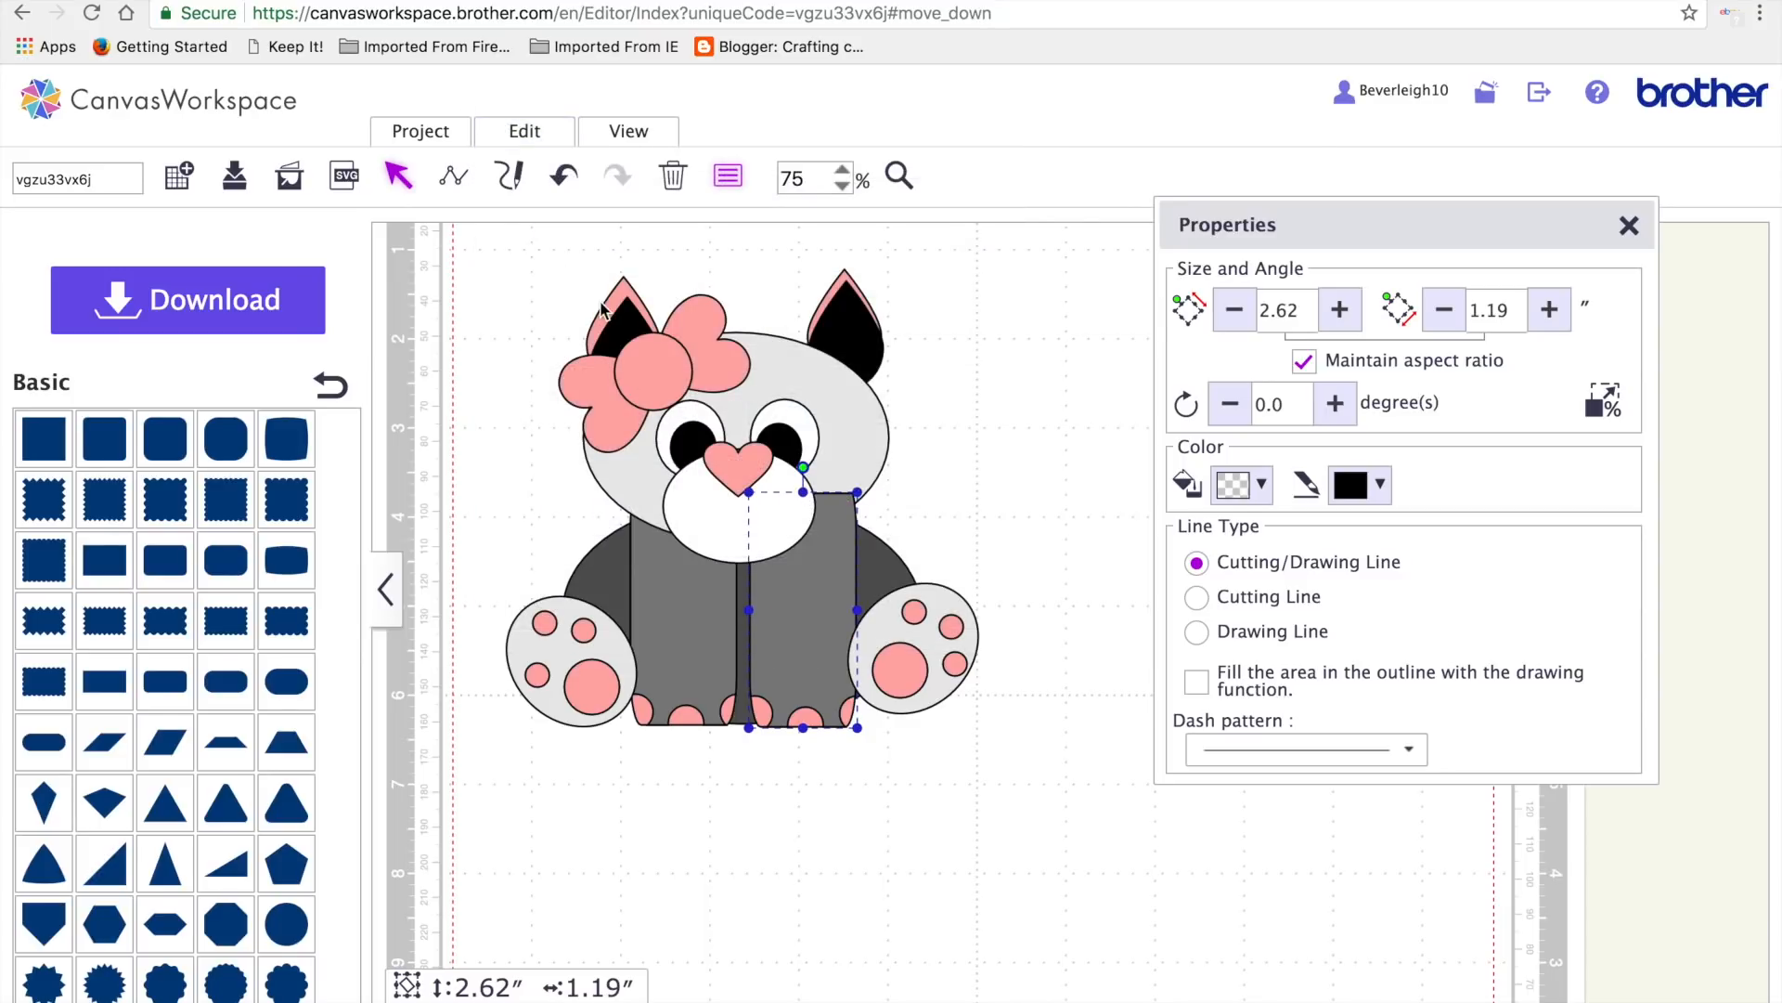
left_click(523, 130)
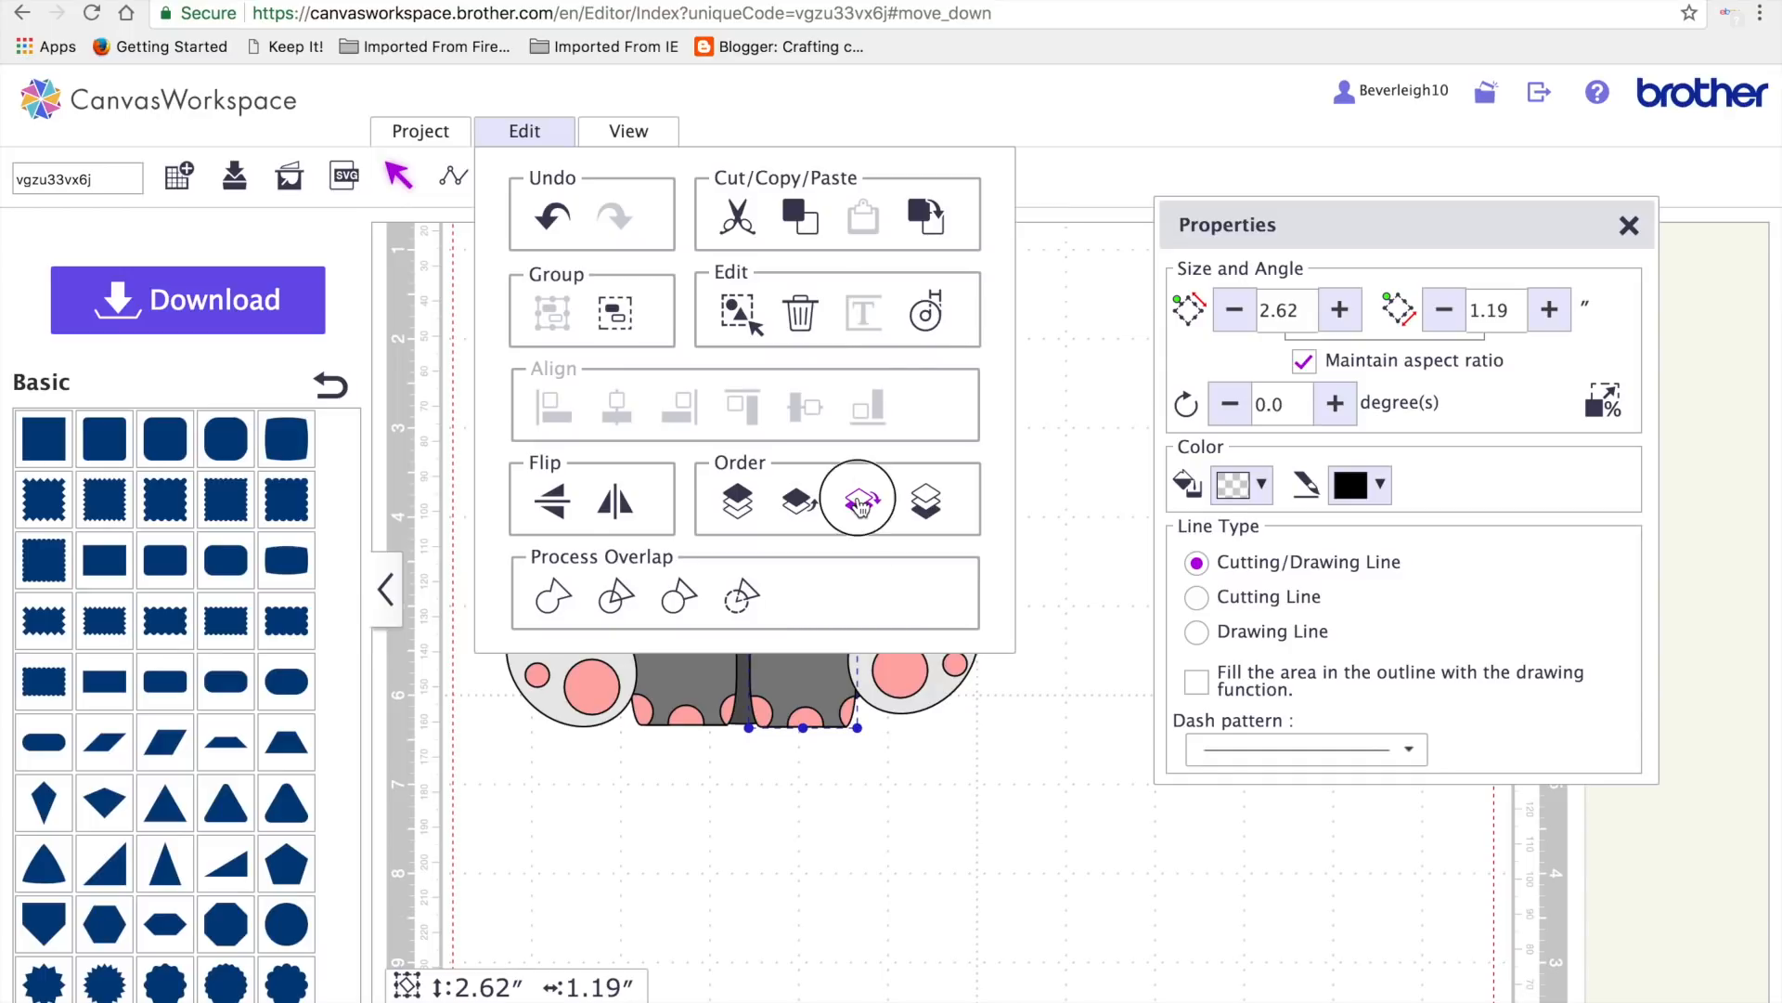
left_click(860, 495)
left_click(891, 779)
- Nudge the light grey head ellipse slightly down and to the right so it covers the limb tops
left_click(840, 454)
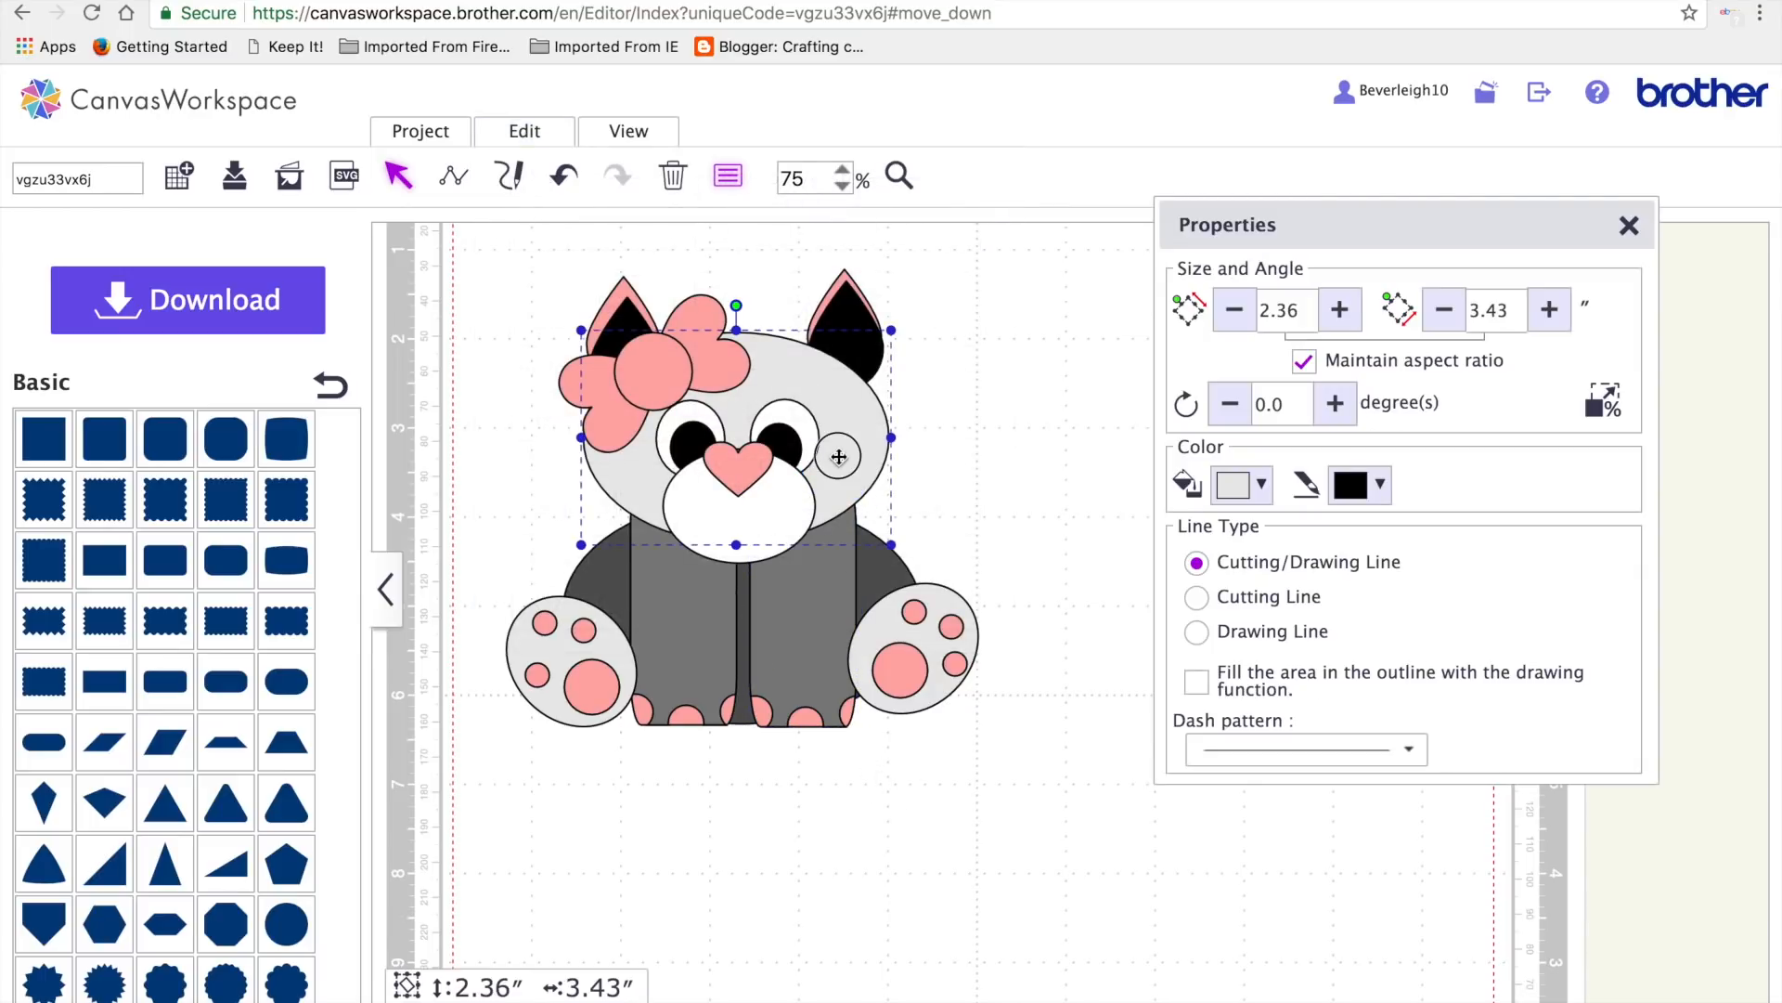
left_click_drag(845, 461, 844, 465)
left_click(1005, 745)
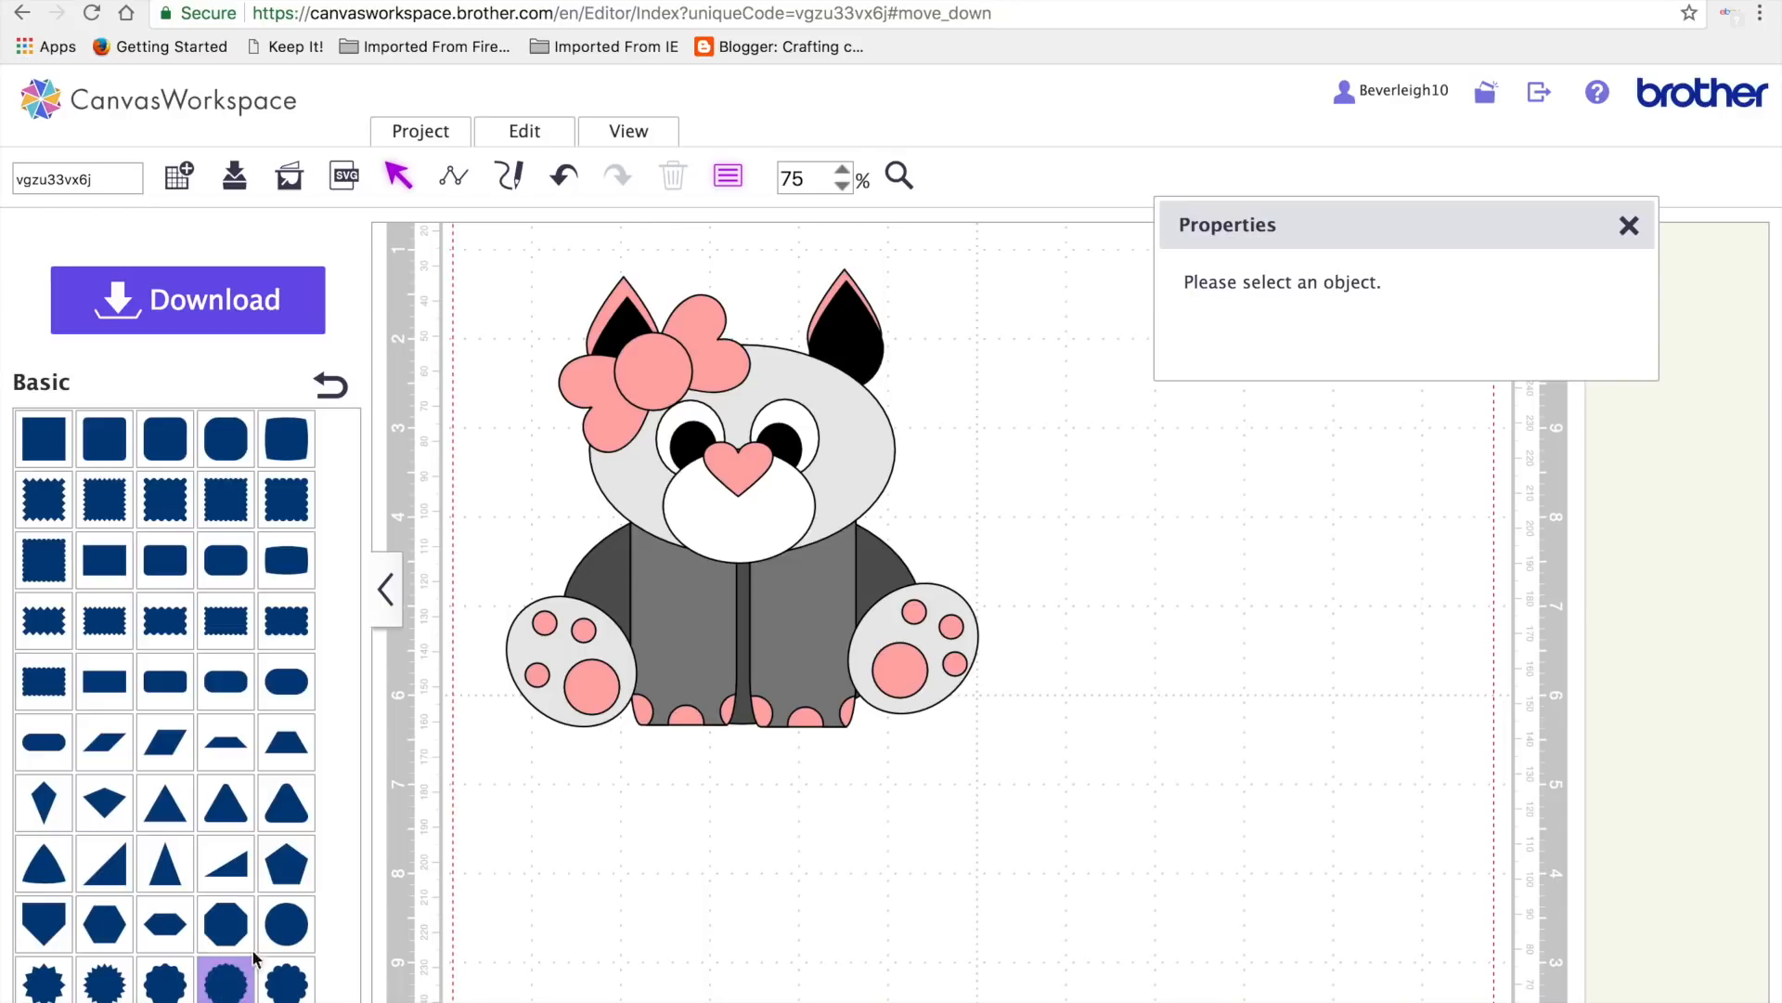
- Add an ellipse from the basic shapes, fill it charcoal grey, and place it in the empty area below the animal
scroll(264, 928, "down", 3)
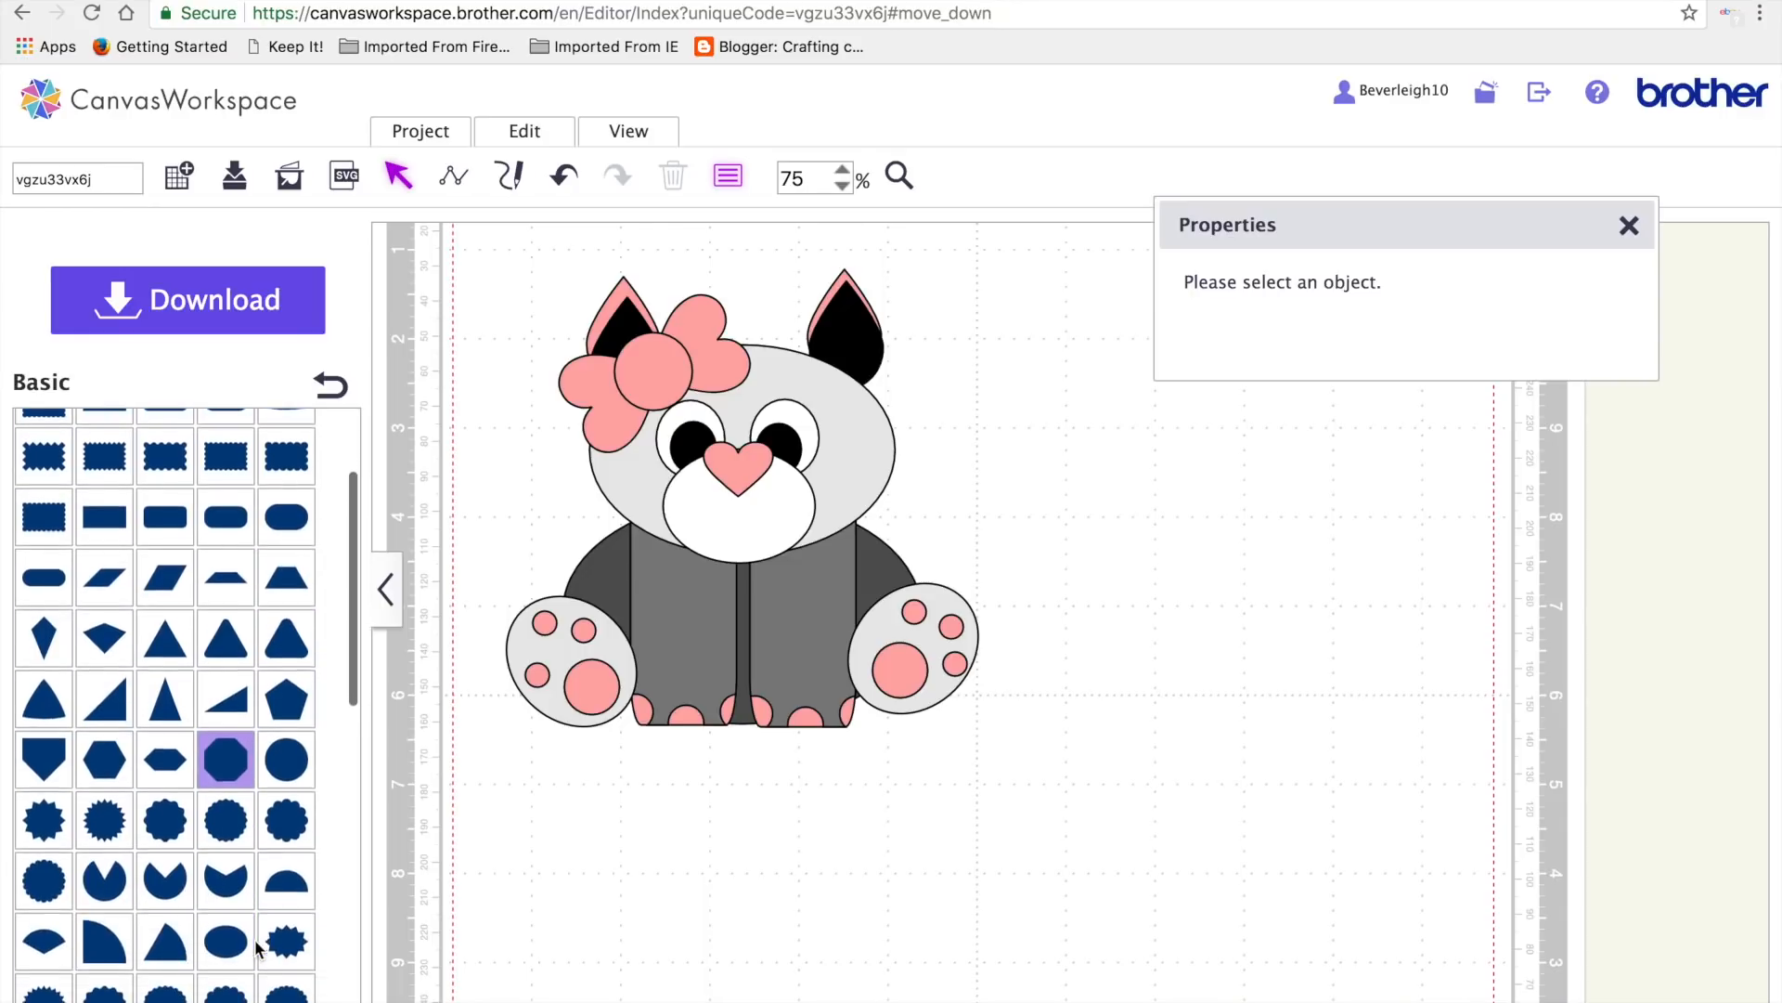
left_click(226, 942)
left_click_drag(689, 336, 1095, 902)
left_click(1266, 485)
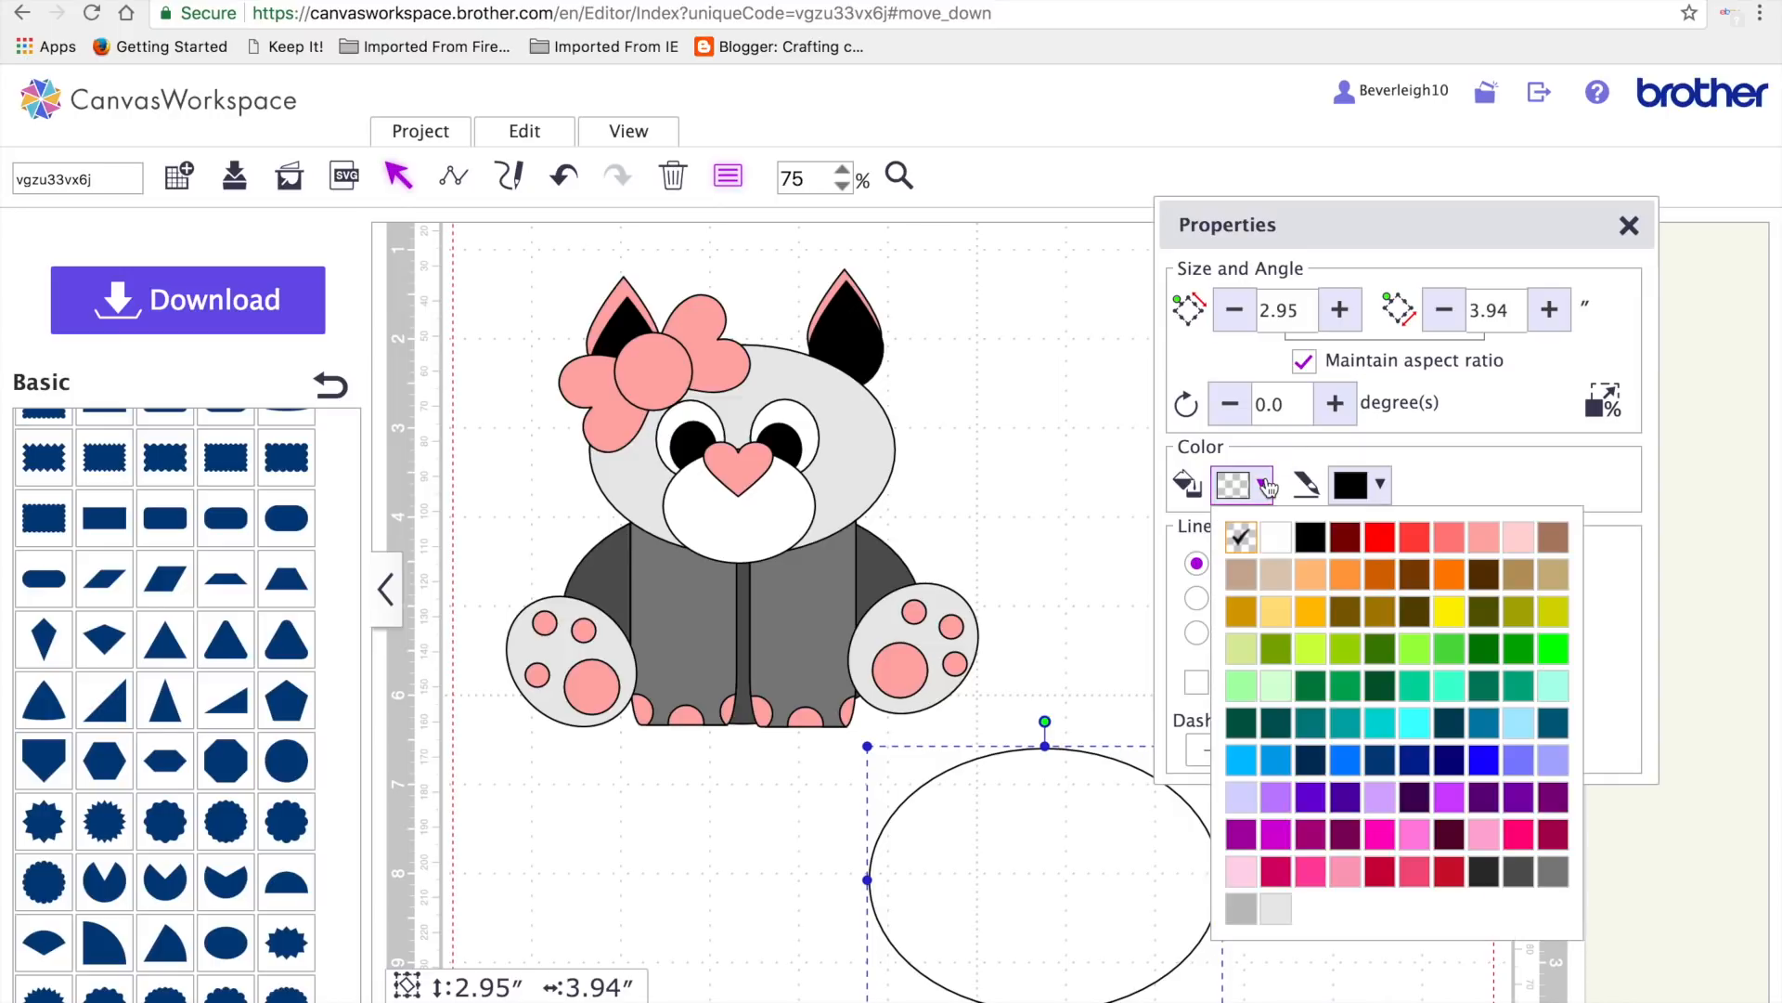
left_click(1486, 869)
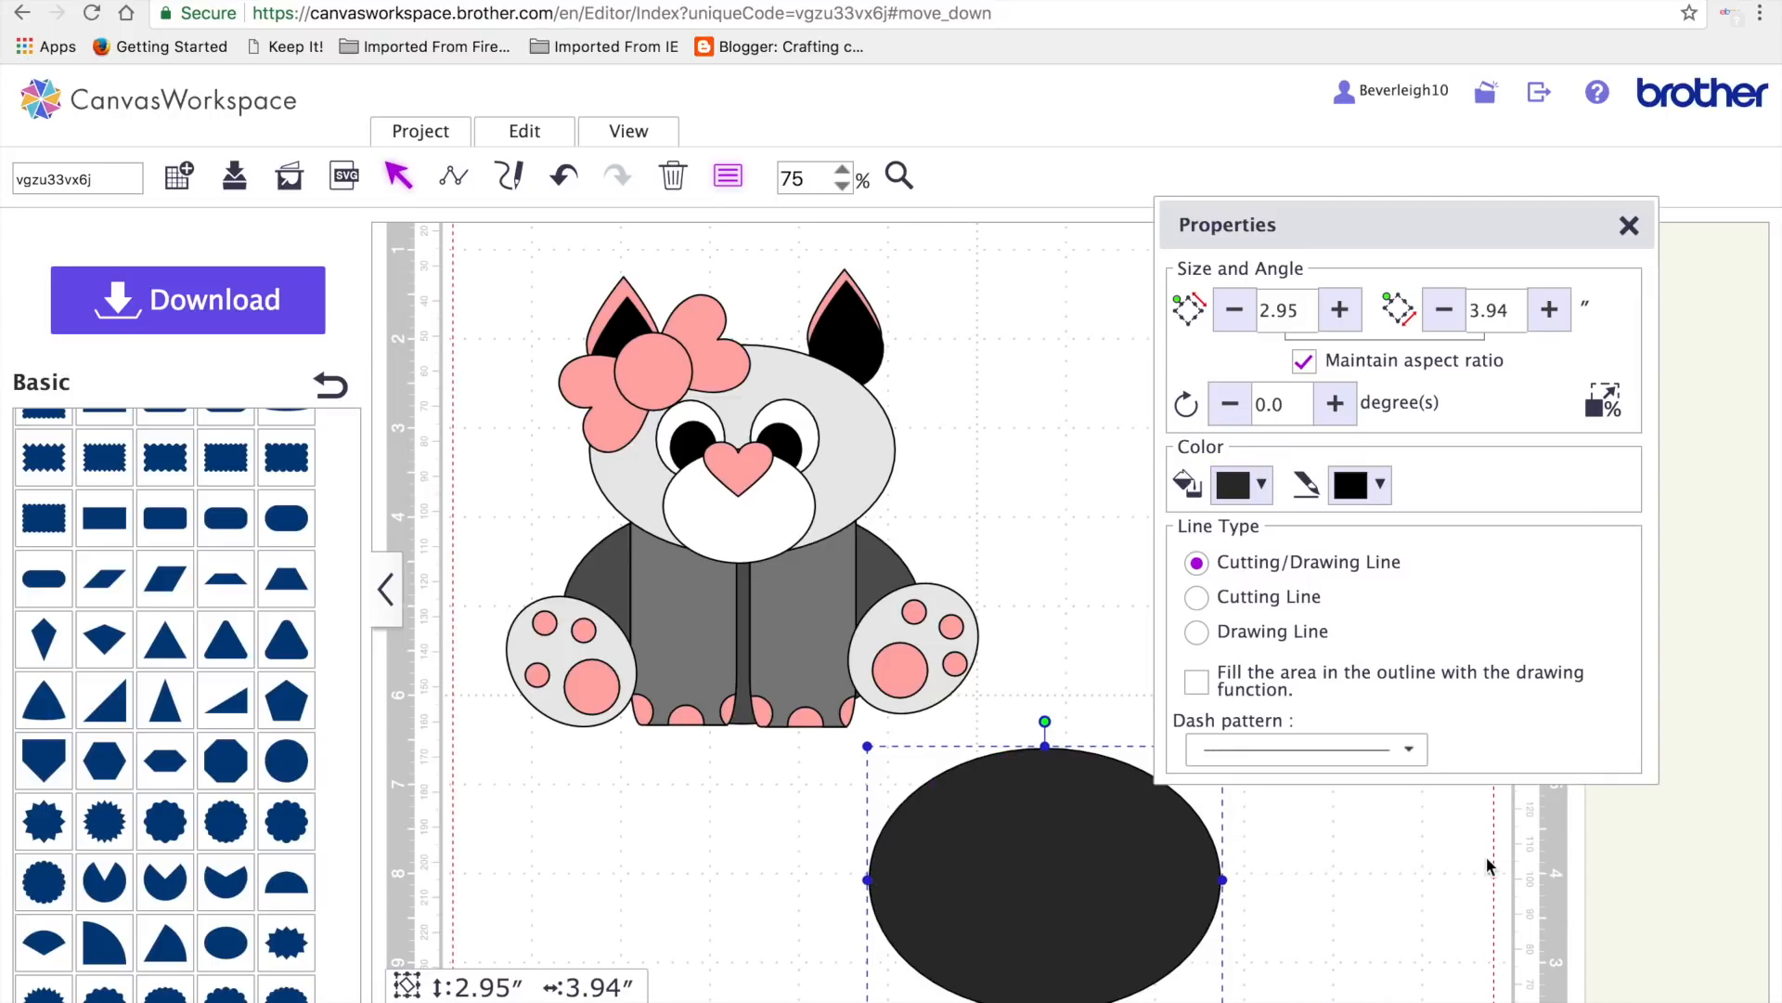
left_click_drag(1022, 853, 962, 913)
scroll(962, 913, "down", 2)
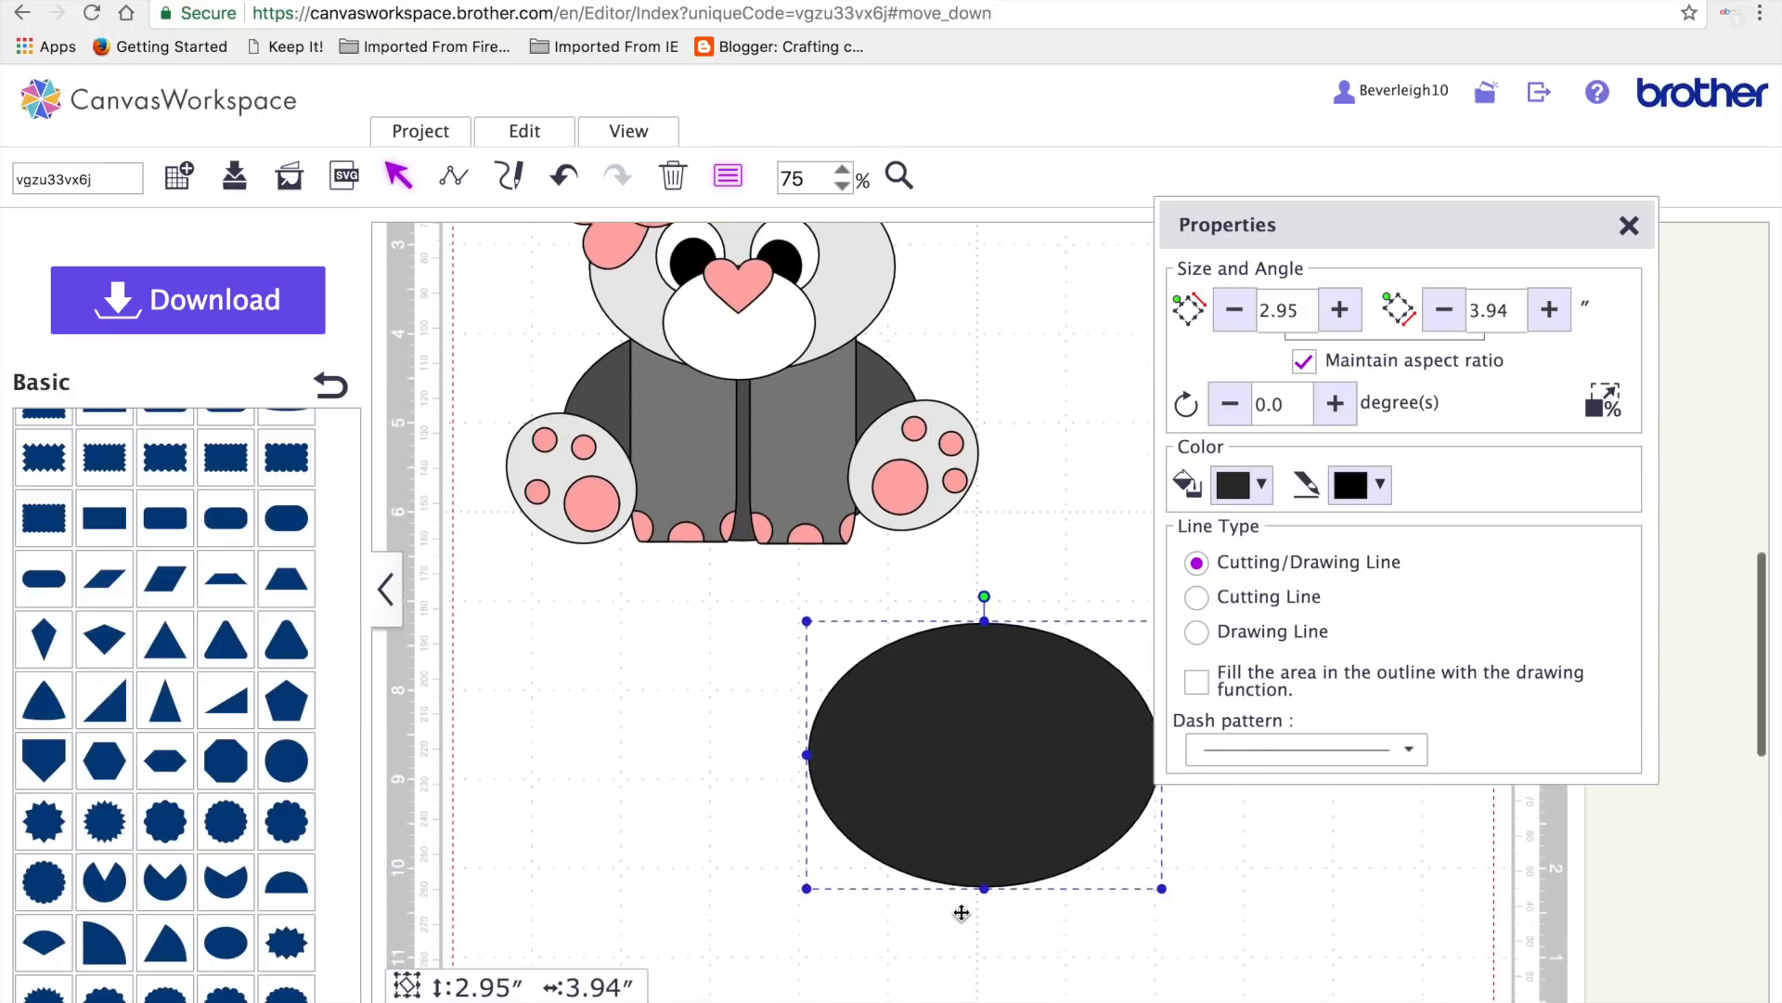
left_click_drag(956, 809, 901, 859)
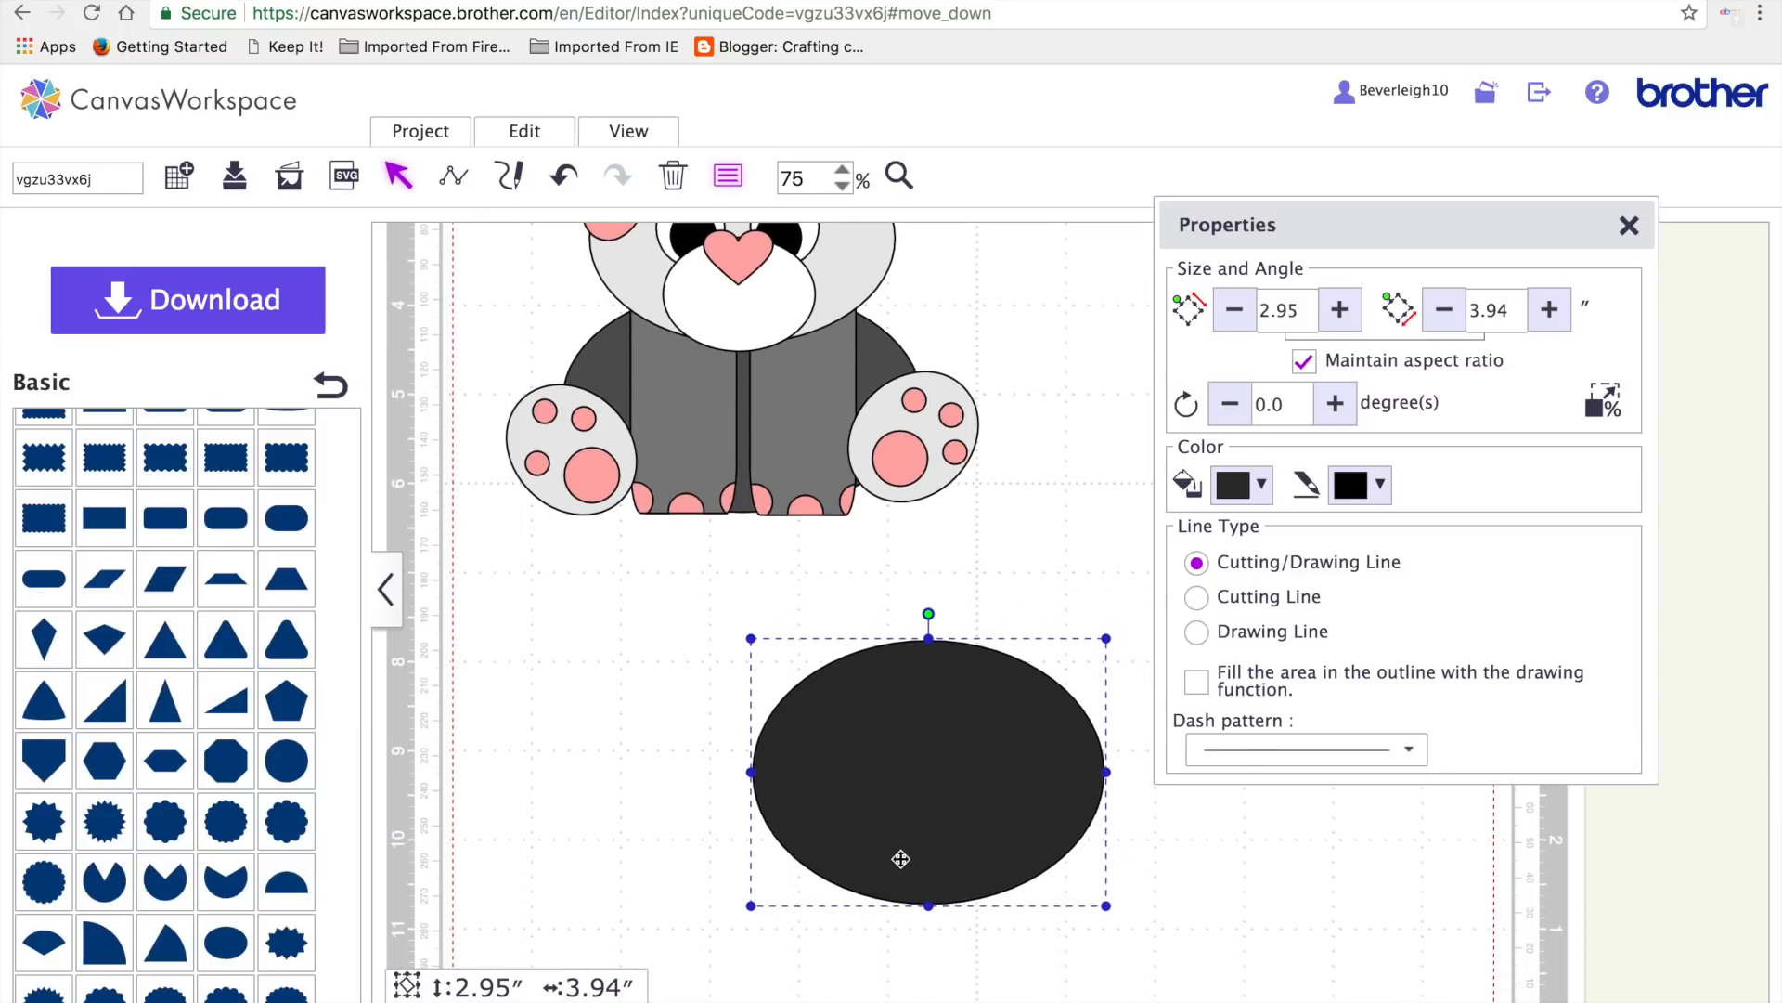
- Duplicate the charcoal ellipse, fill the copy white, and offset it upward and slightly left so a crescent of the original shows
right_click(887, 876)
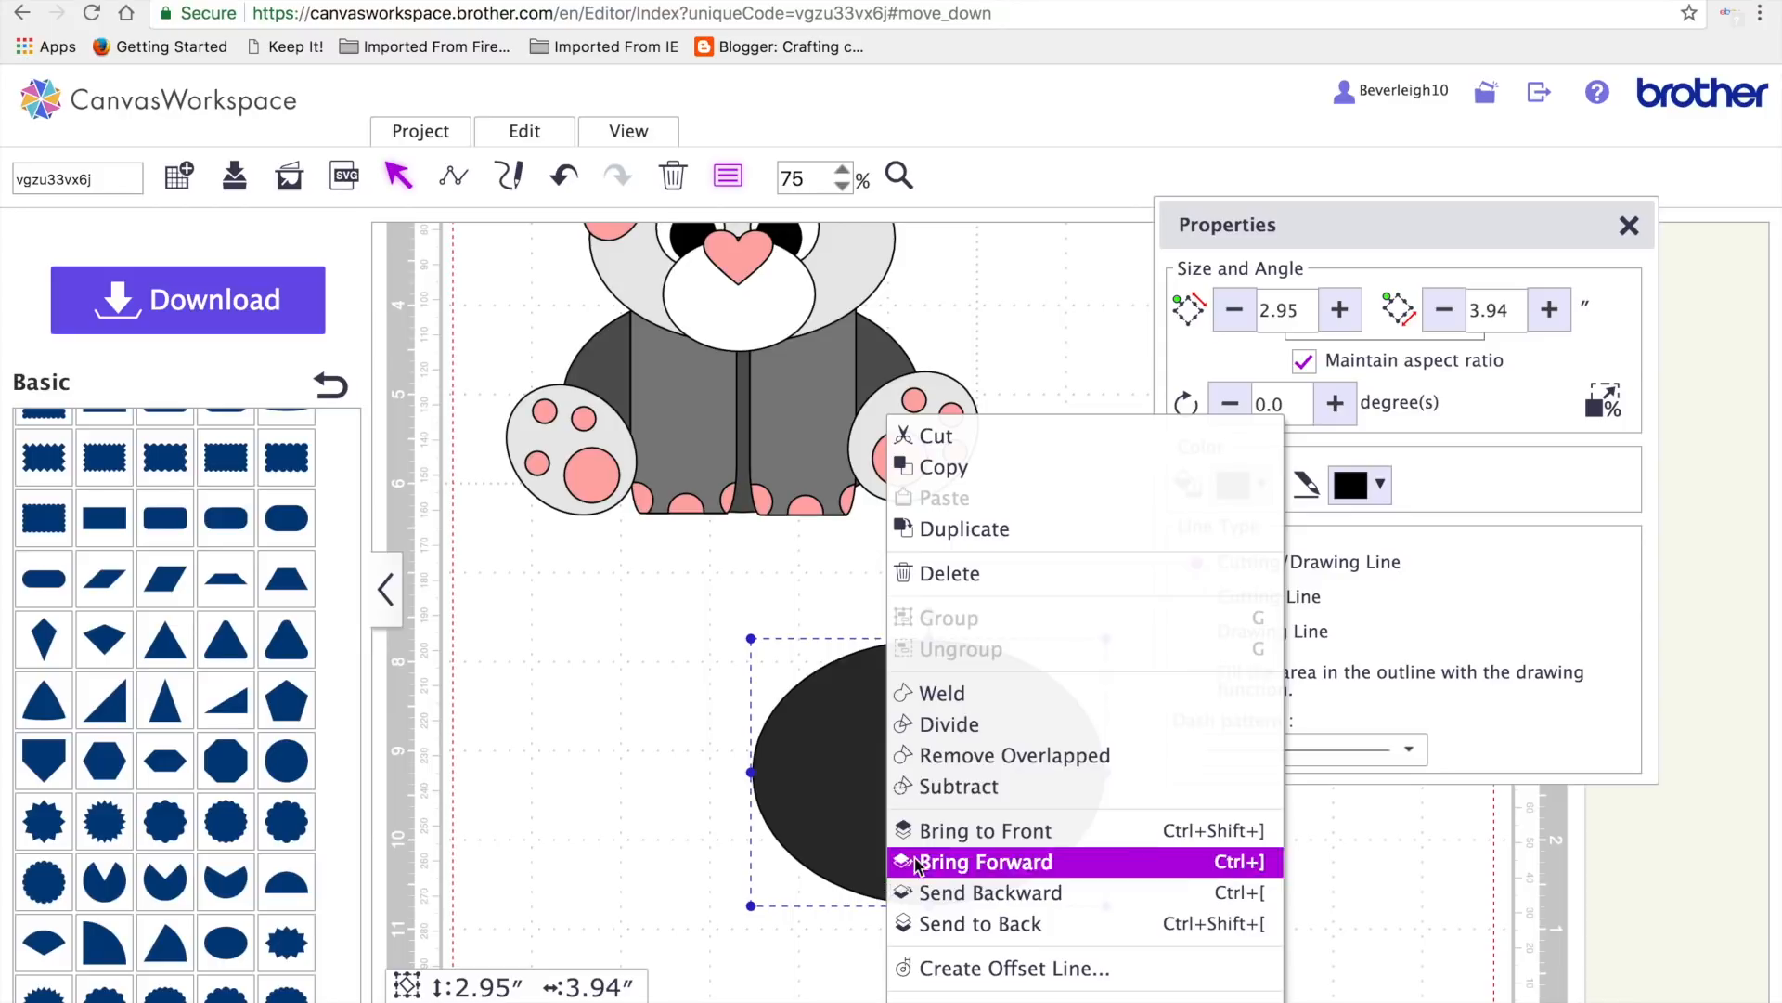
left_click(989, 542)
left_click_drag(979, 859, 943, 803)
left_click(1242, 483)
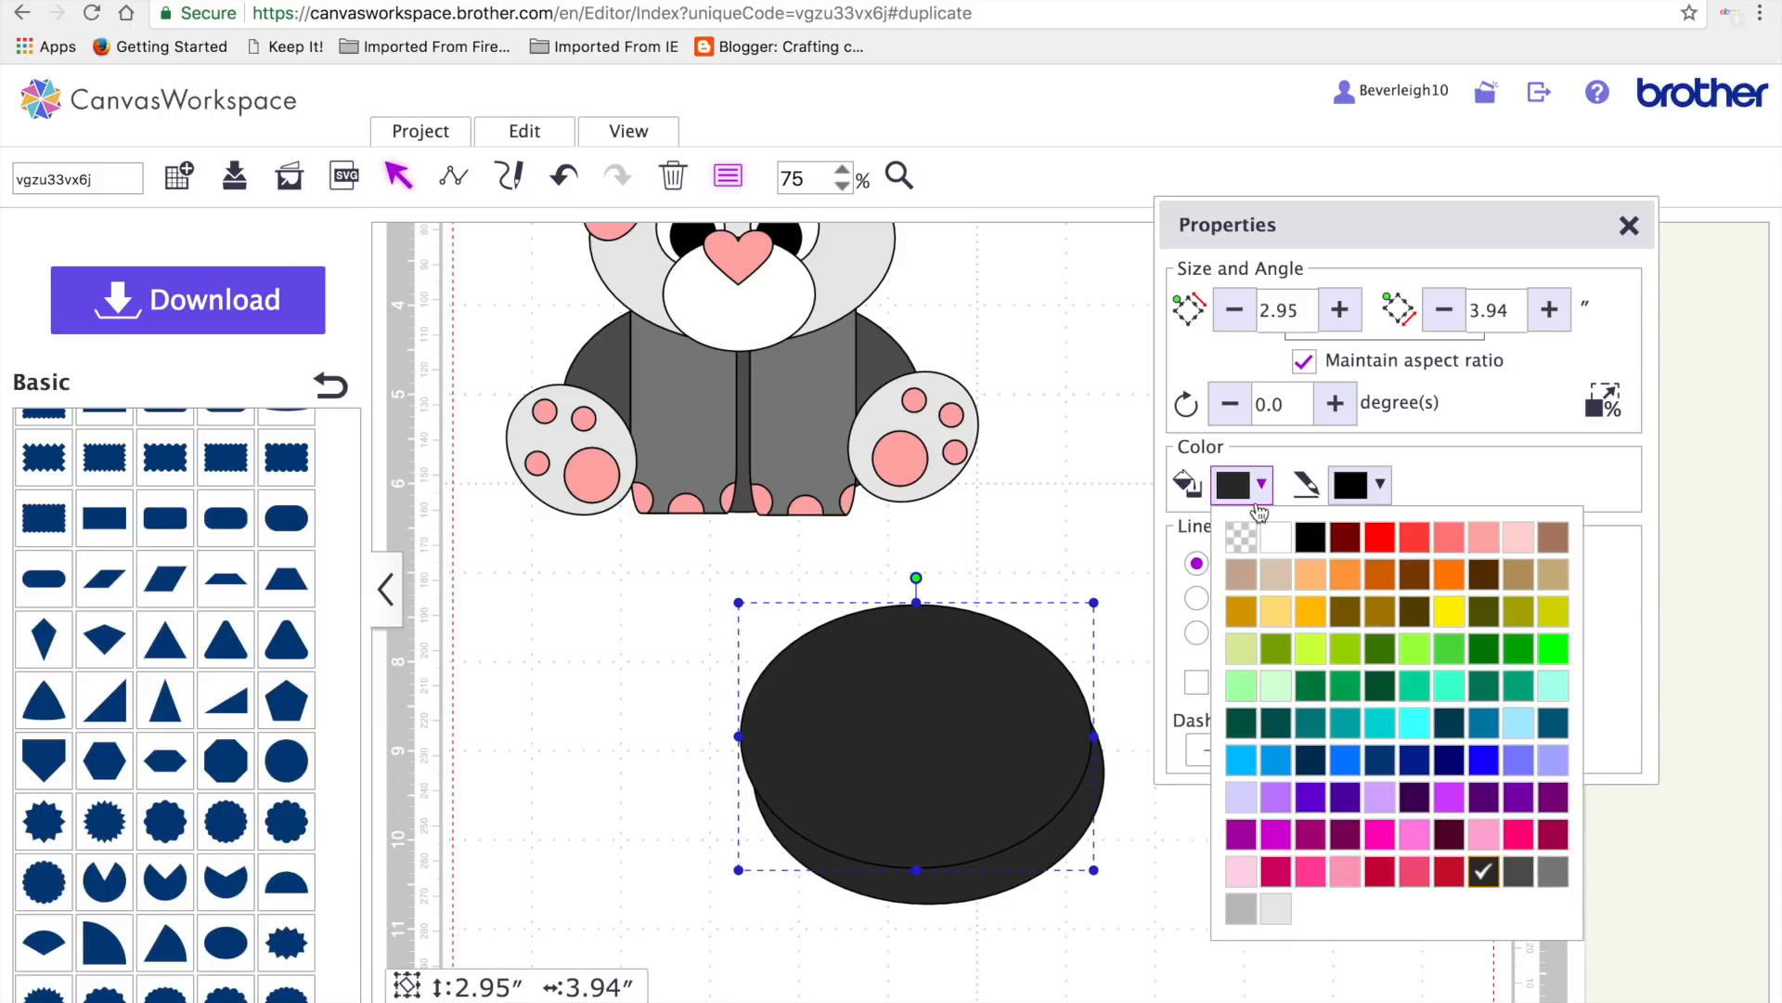
left_click(1277, 546)
left_click_drag(1054, 689, 1052, 676)
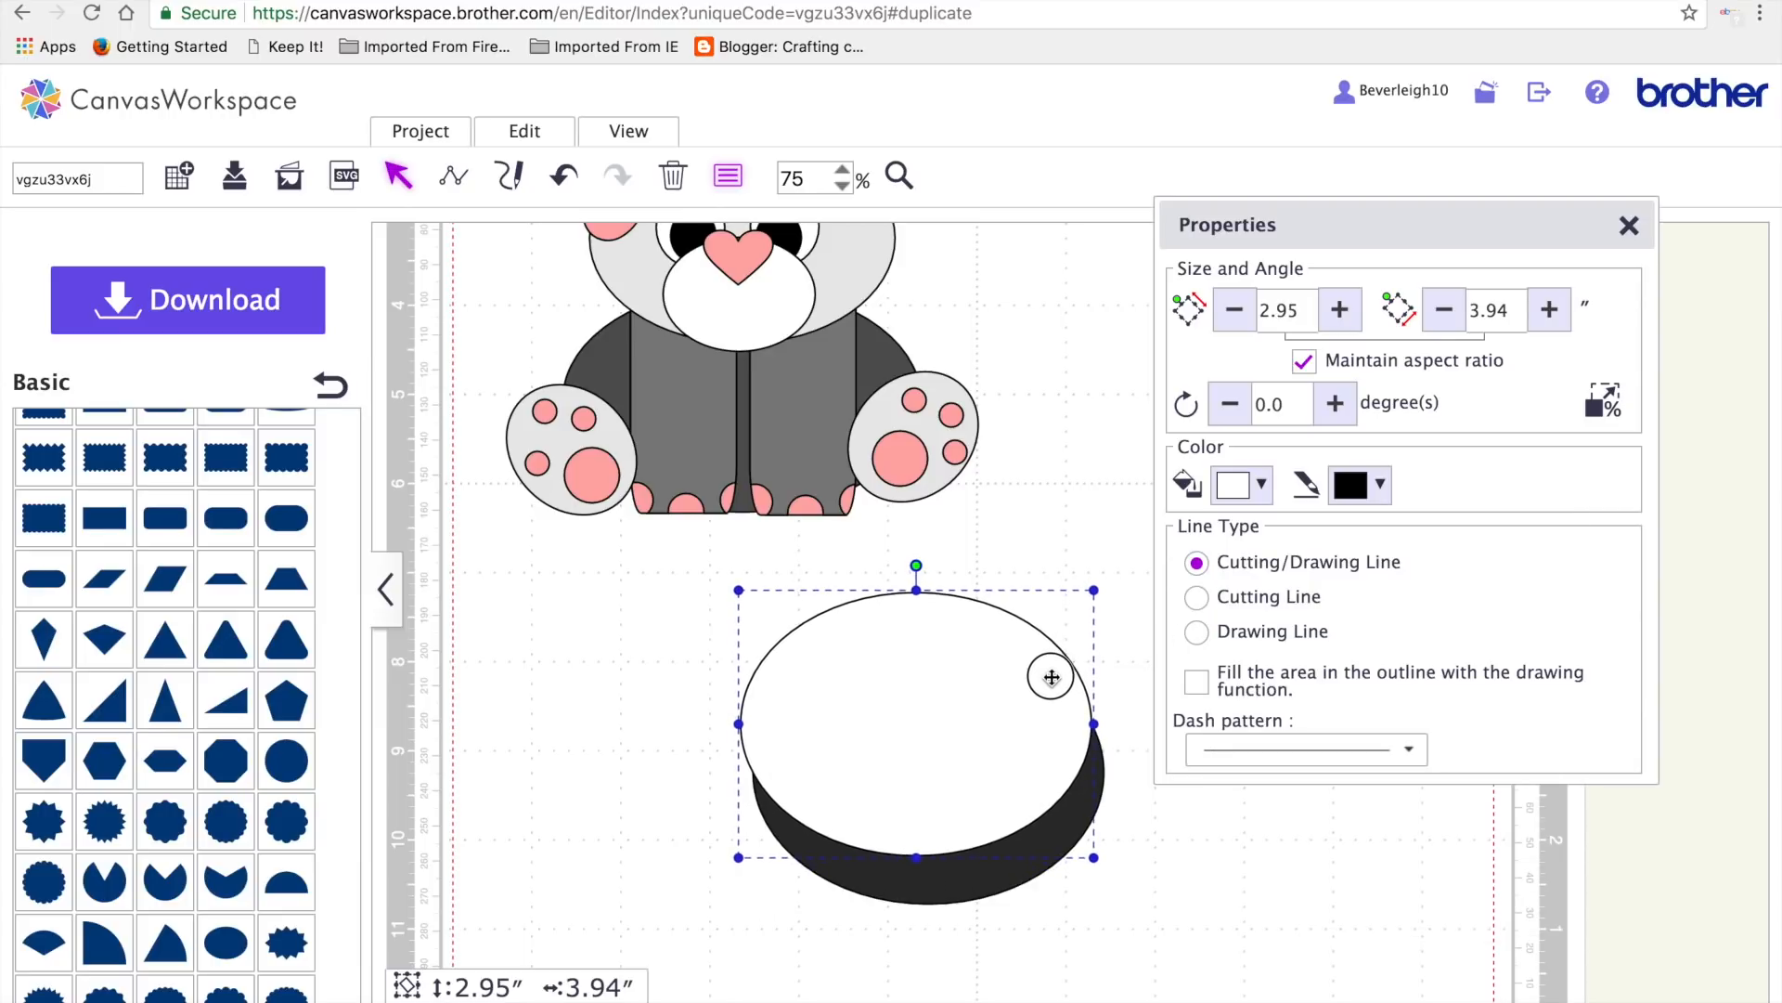
- Remove the area of the charcoal ellipse overlapped by the white one, pull the crescent clear, and delete the white ellipse
left_click_drag(1184, 943, 1102, 875)
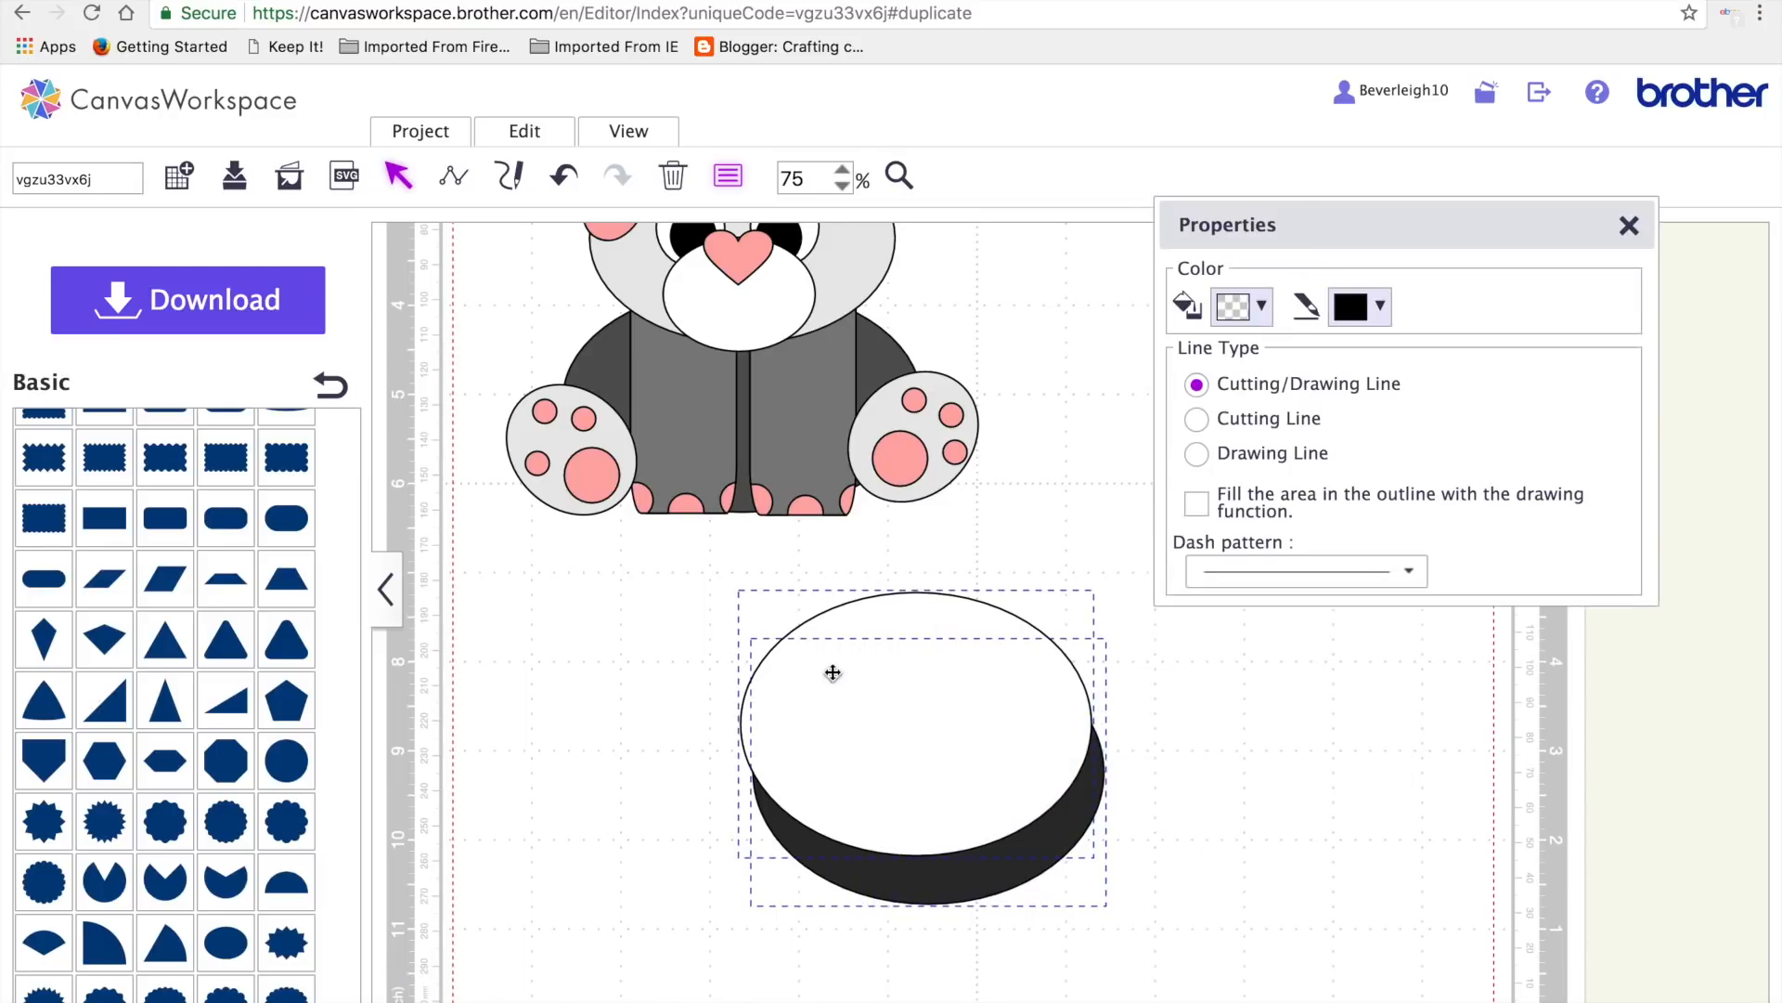
left_click(525, 131)
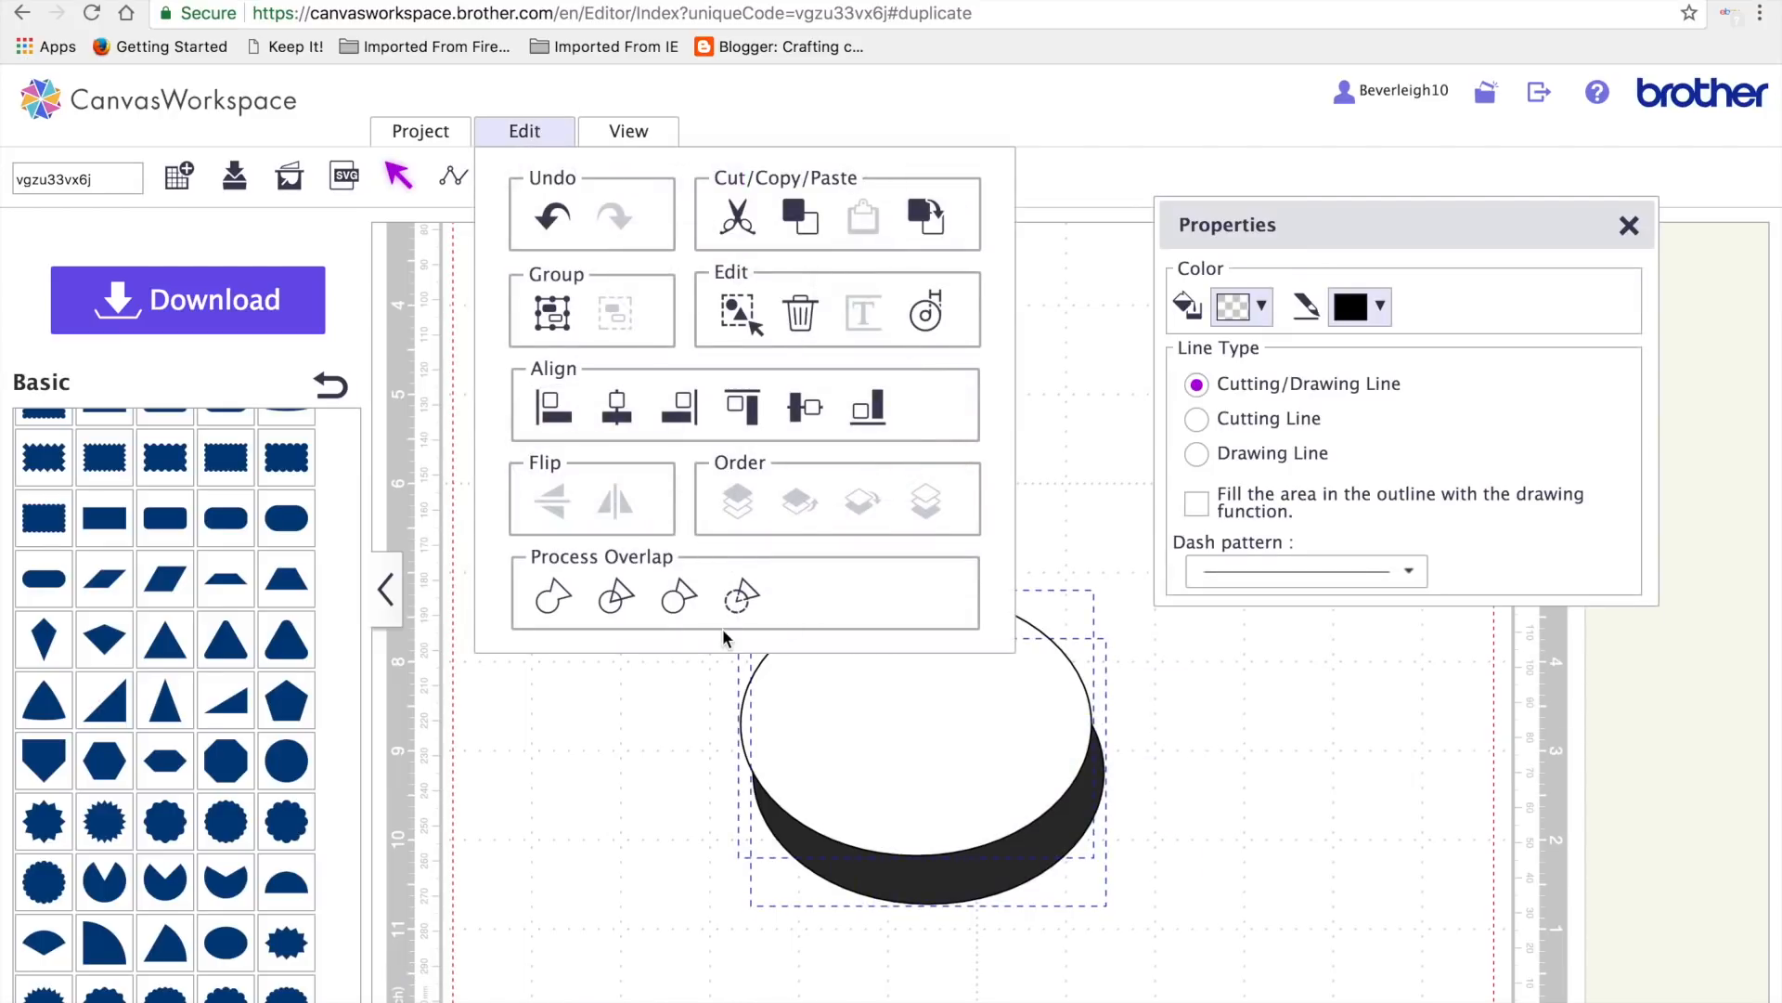
left_click(680, 595)
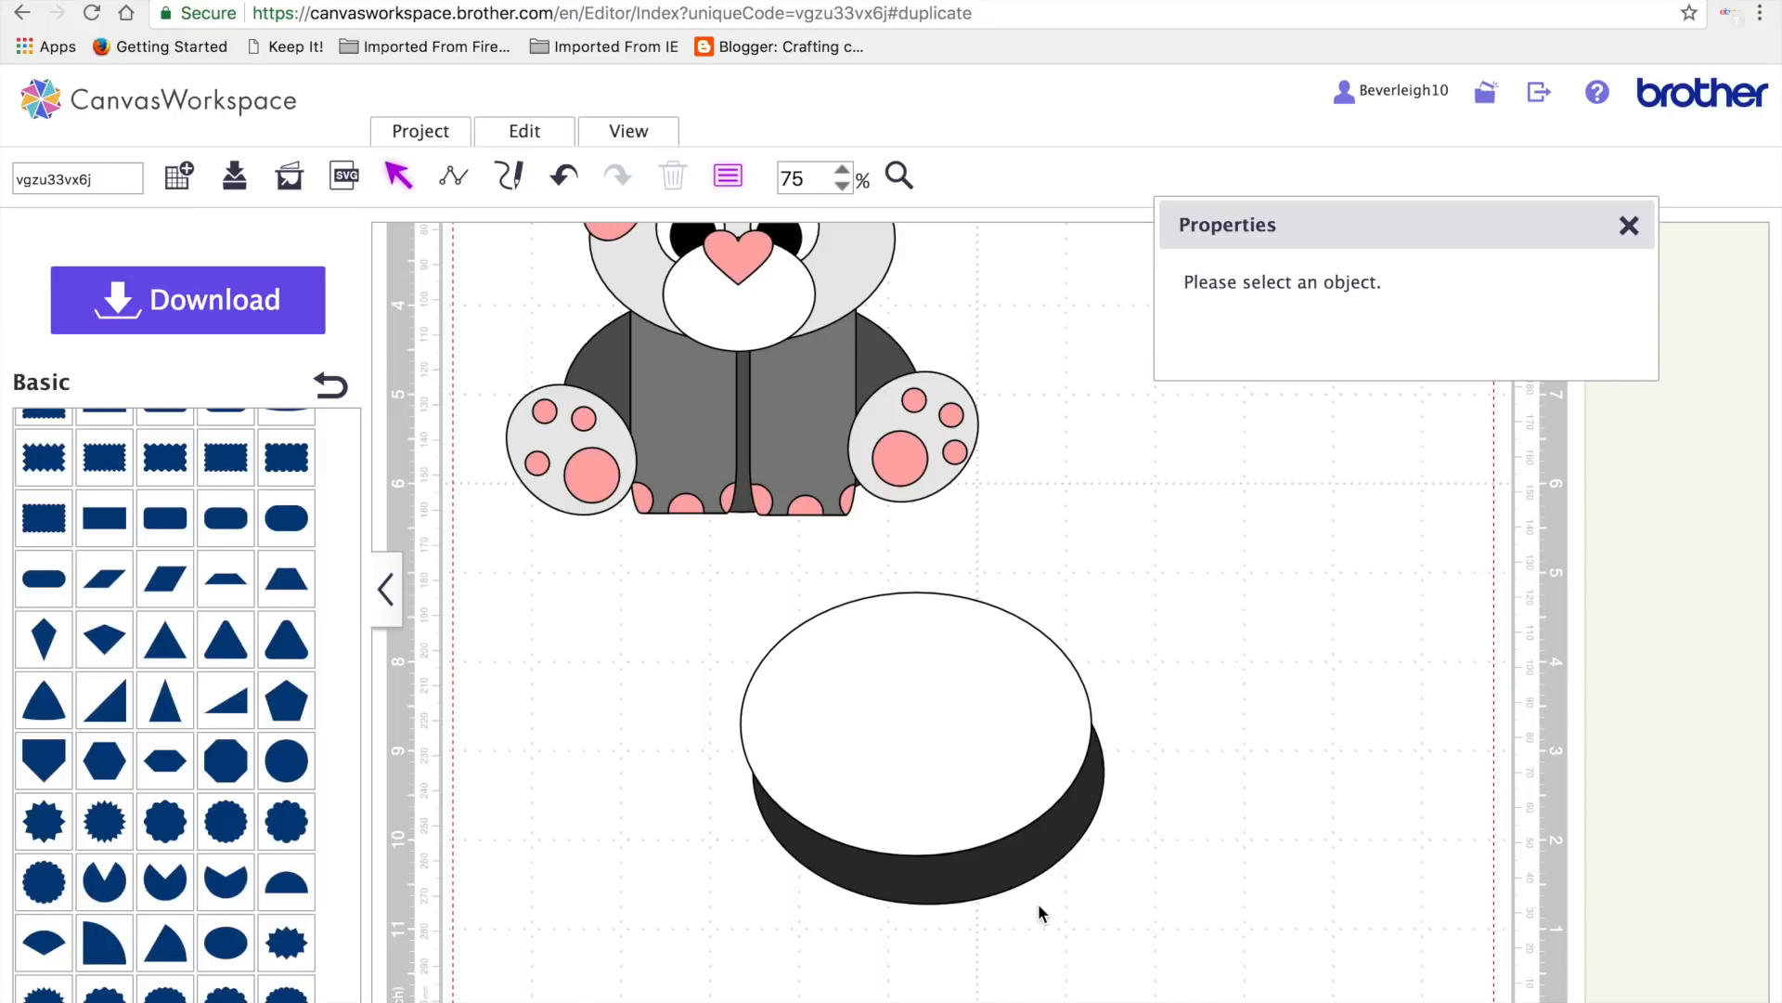
left_click_drag(1015, 870, 1255, 923)
left_click(956, 719)
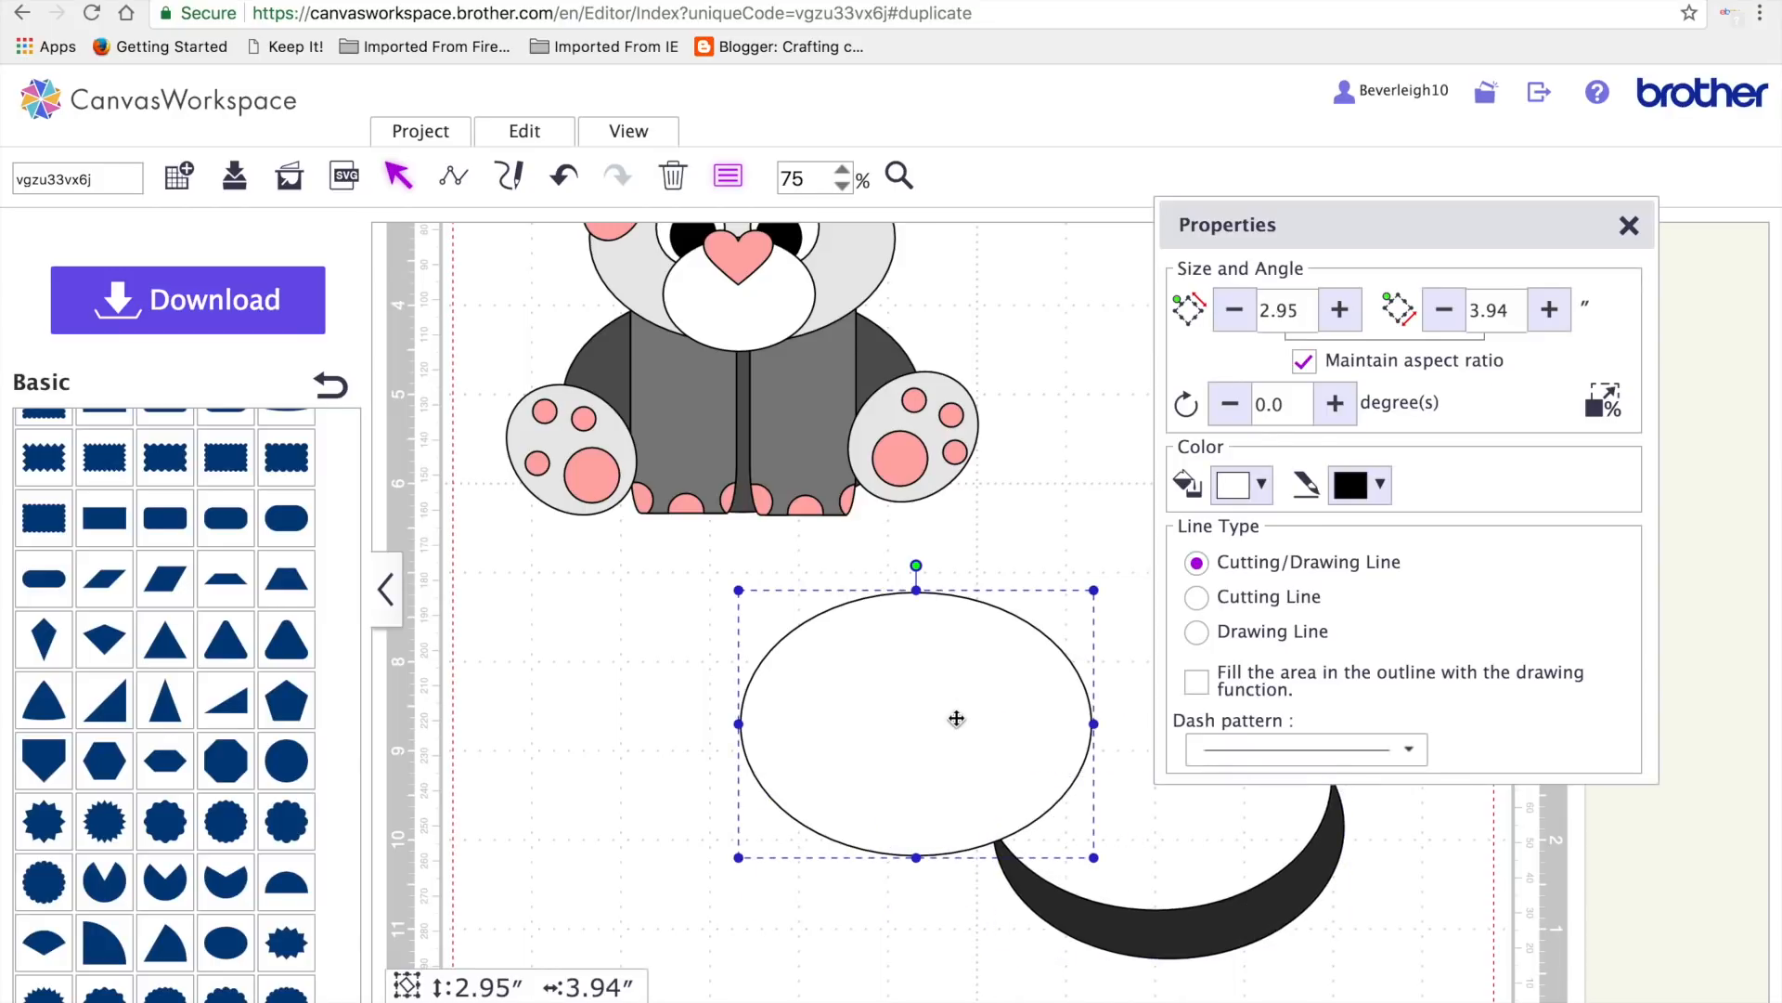
key("Delete")
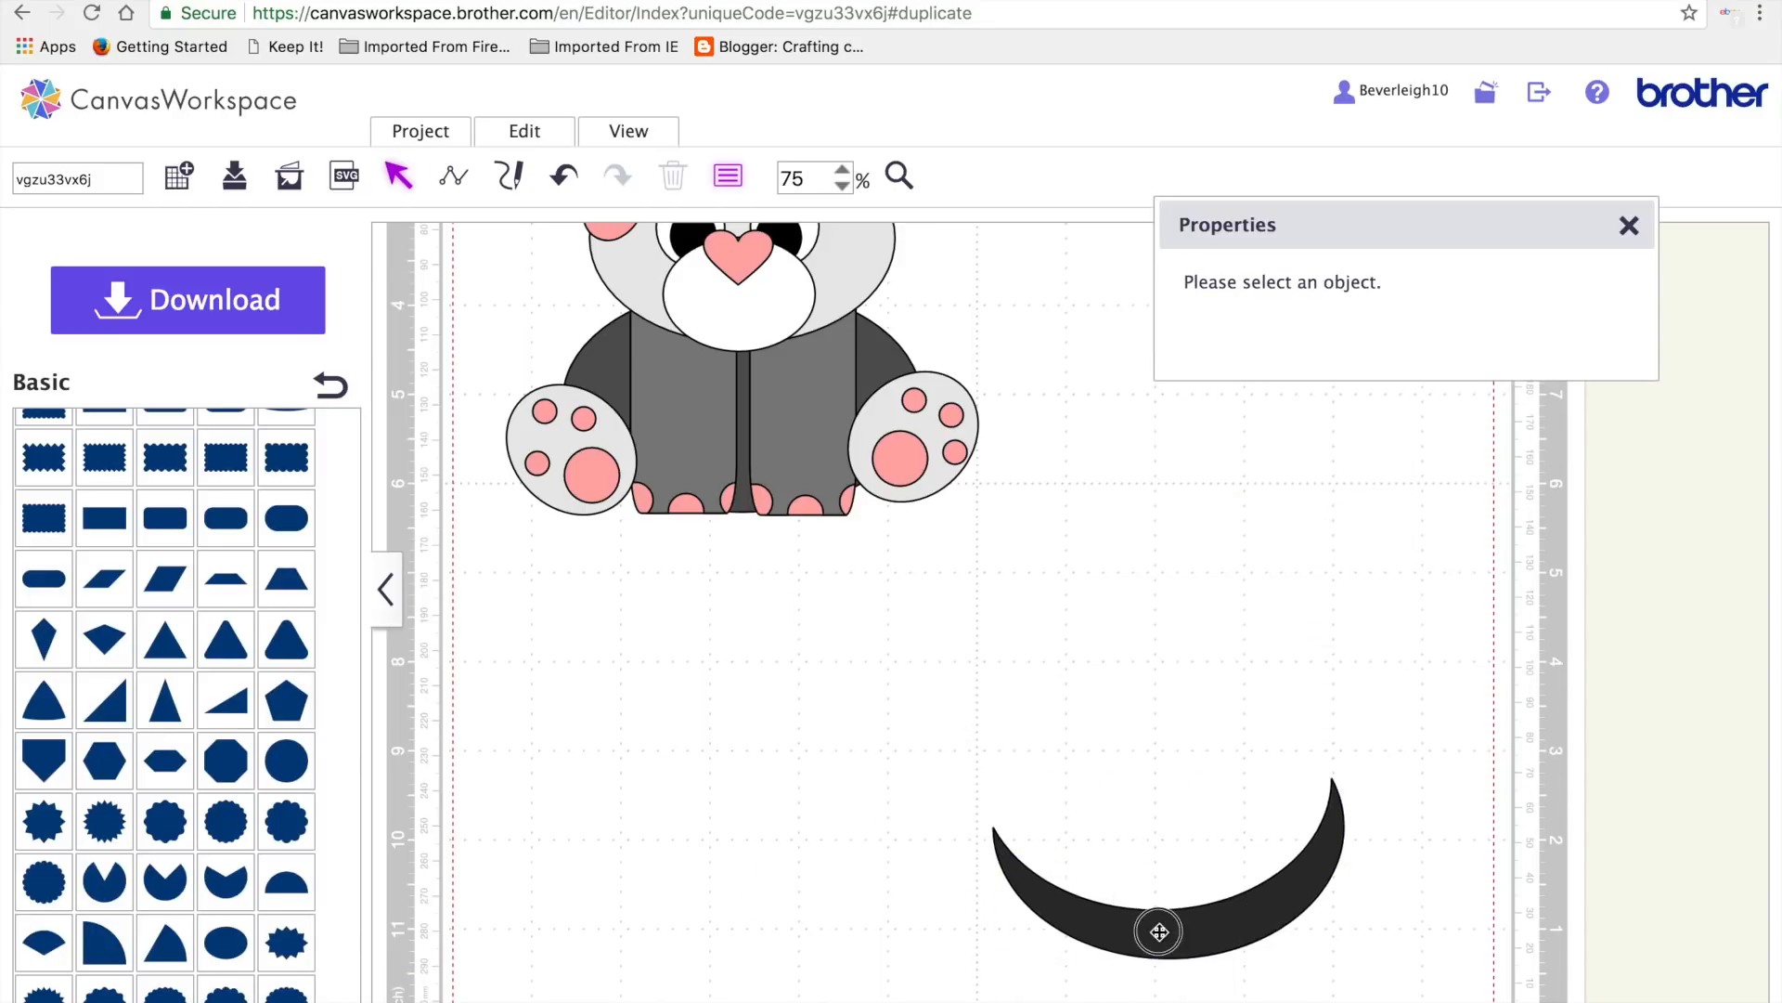
- Rotate the charcoal crescent into an upward-curving tail and place it against the right side of the body
left_click(1158, 931)
left_click(1178, 876)
left_click(1231, 903)
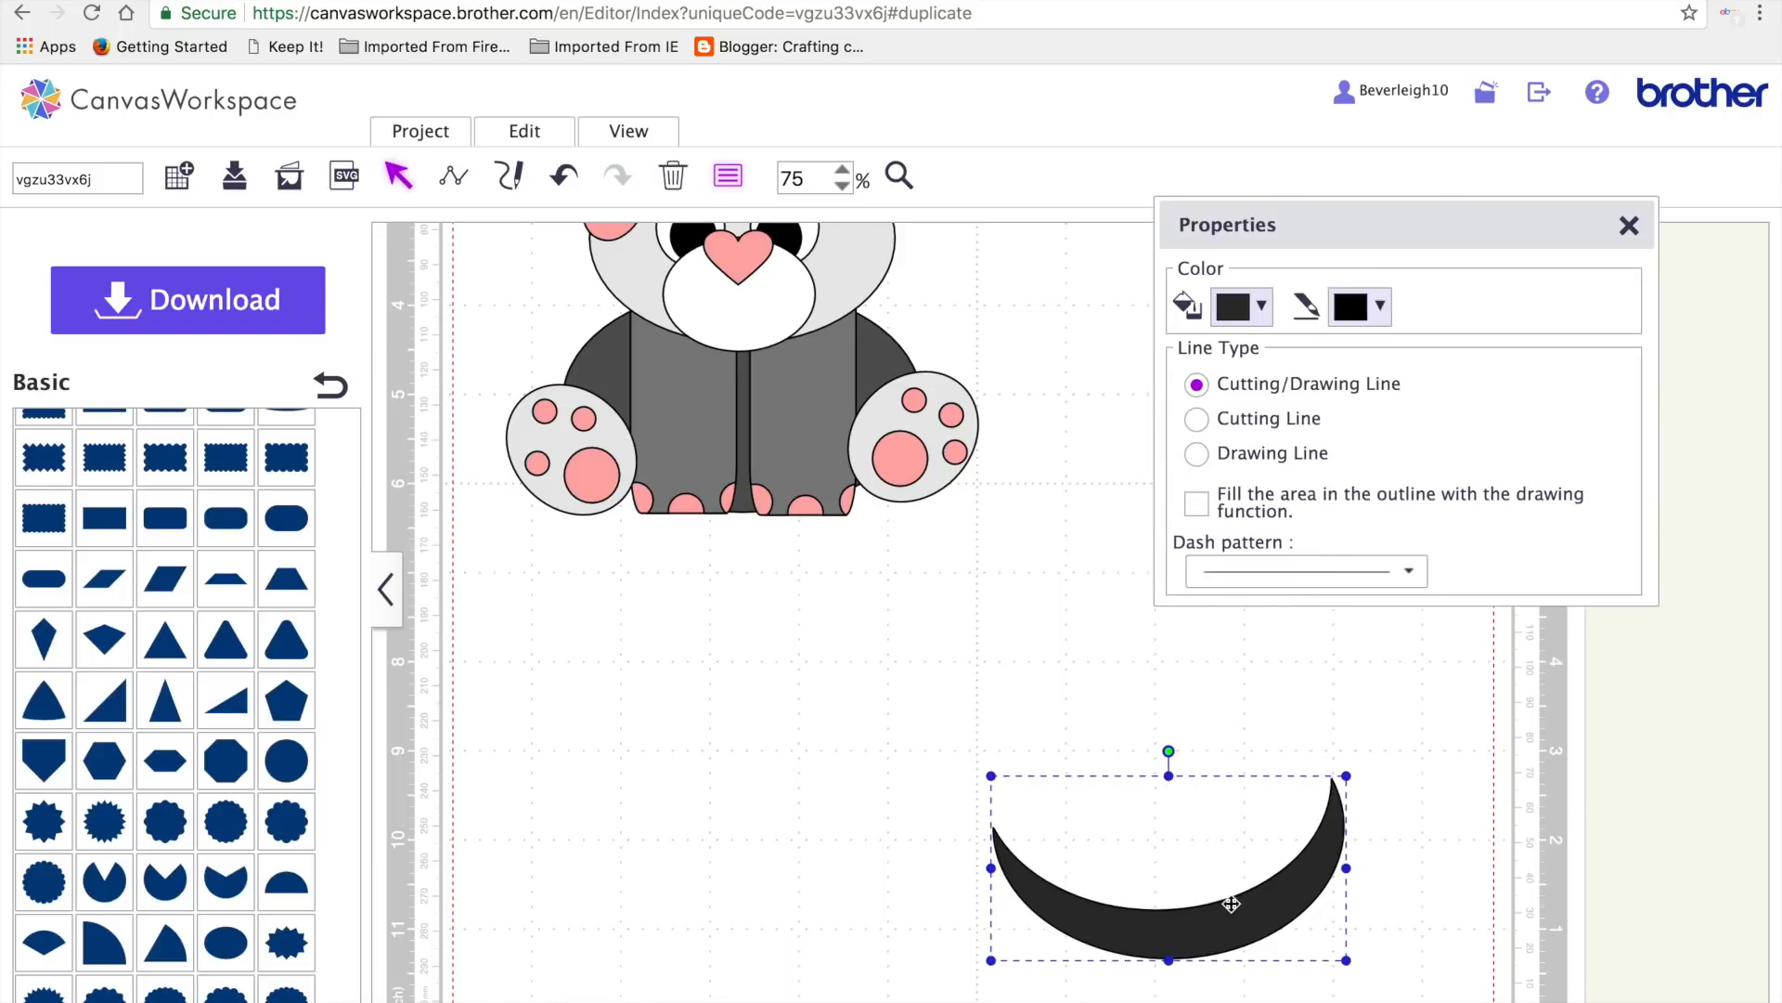
left_click_drag(1169, 749, 994, 700)
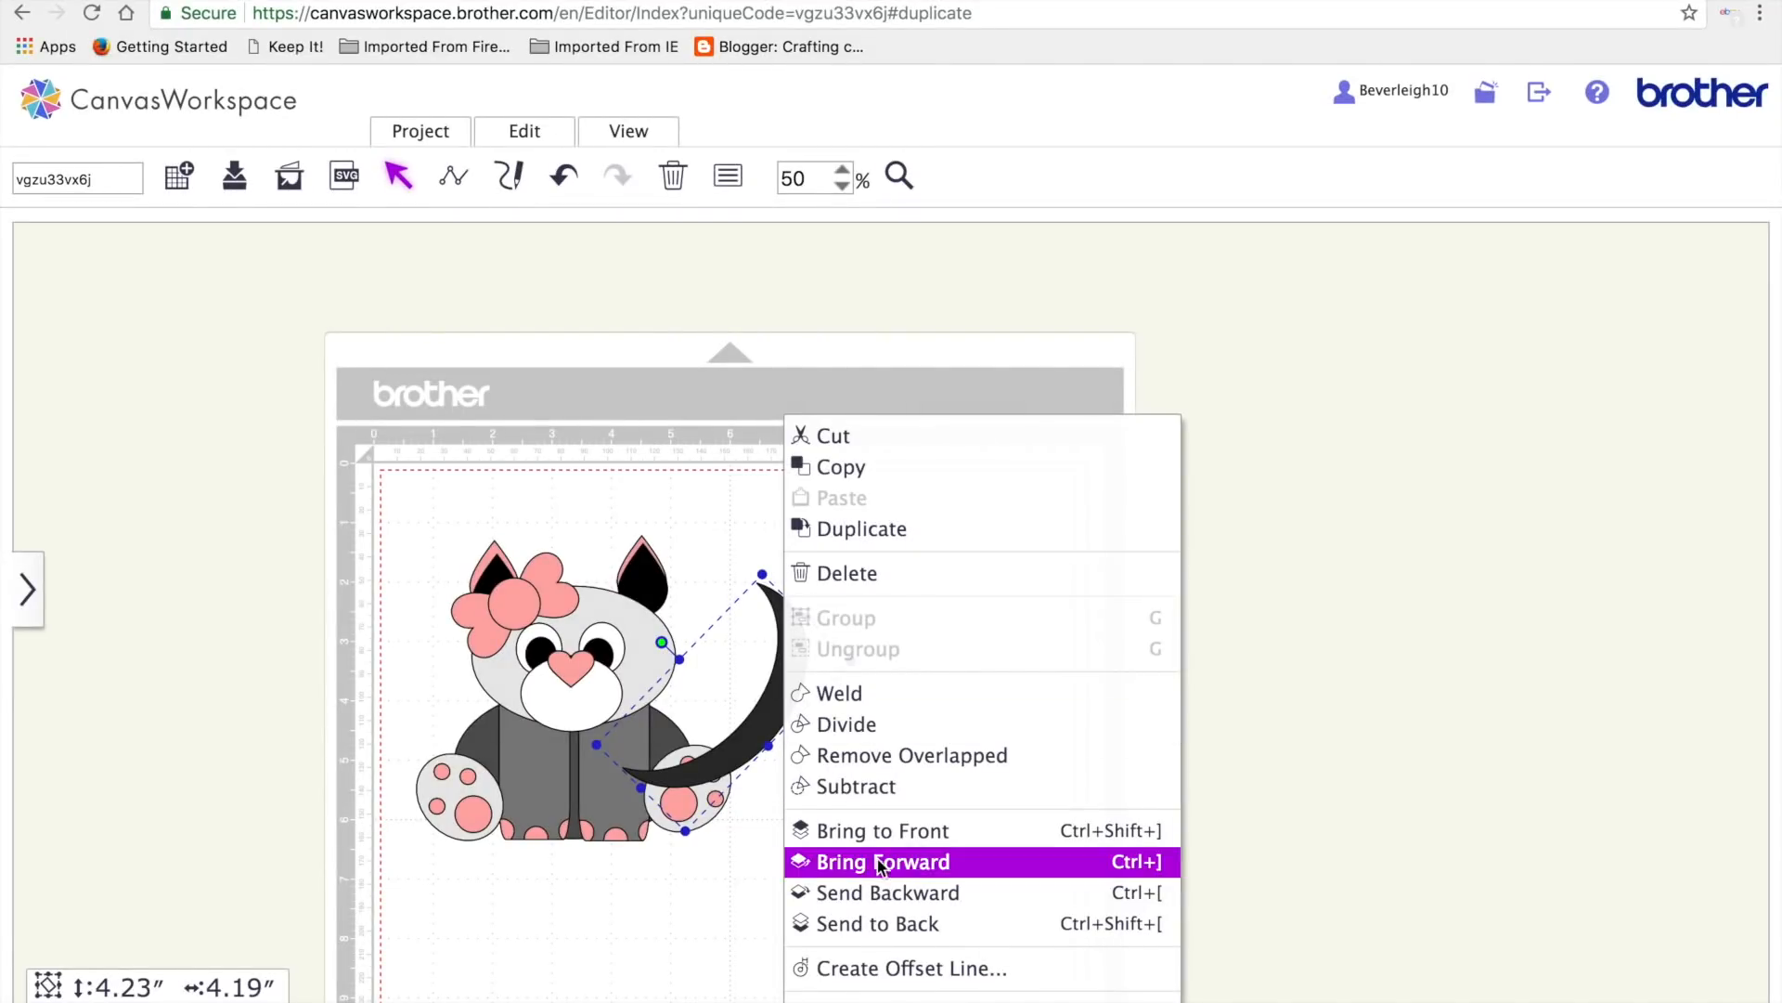
- Send the tail to the back and move it closer in behind the body and right foot
left_click(884, 897)
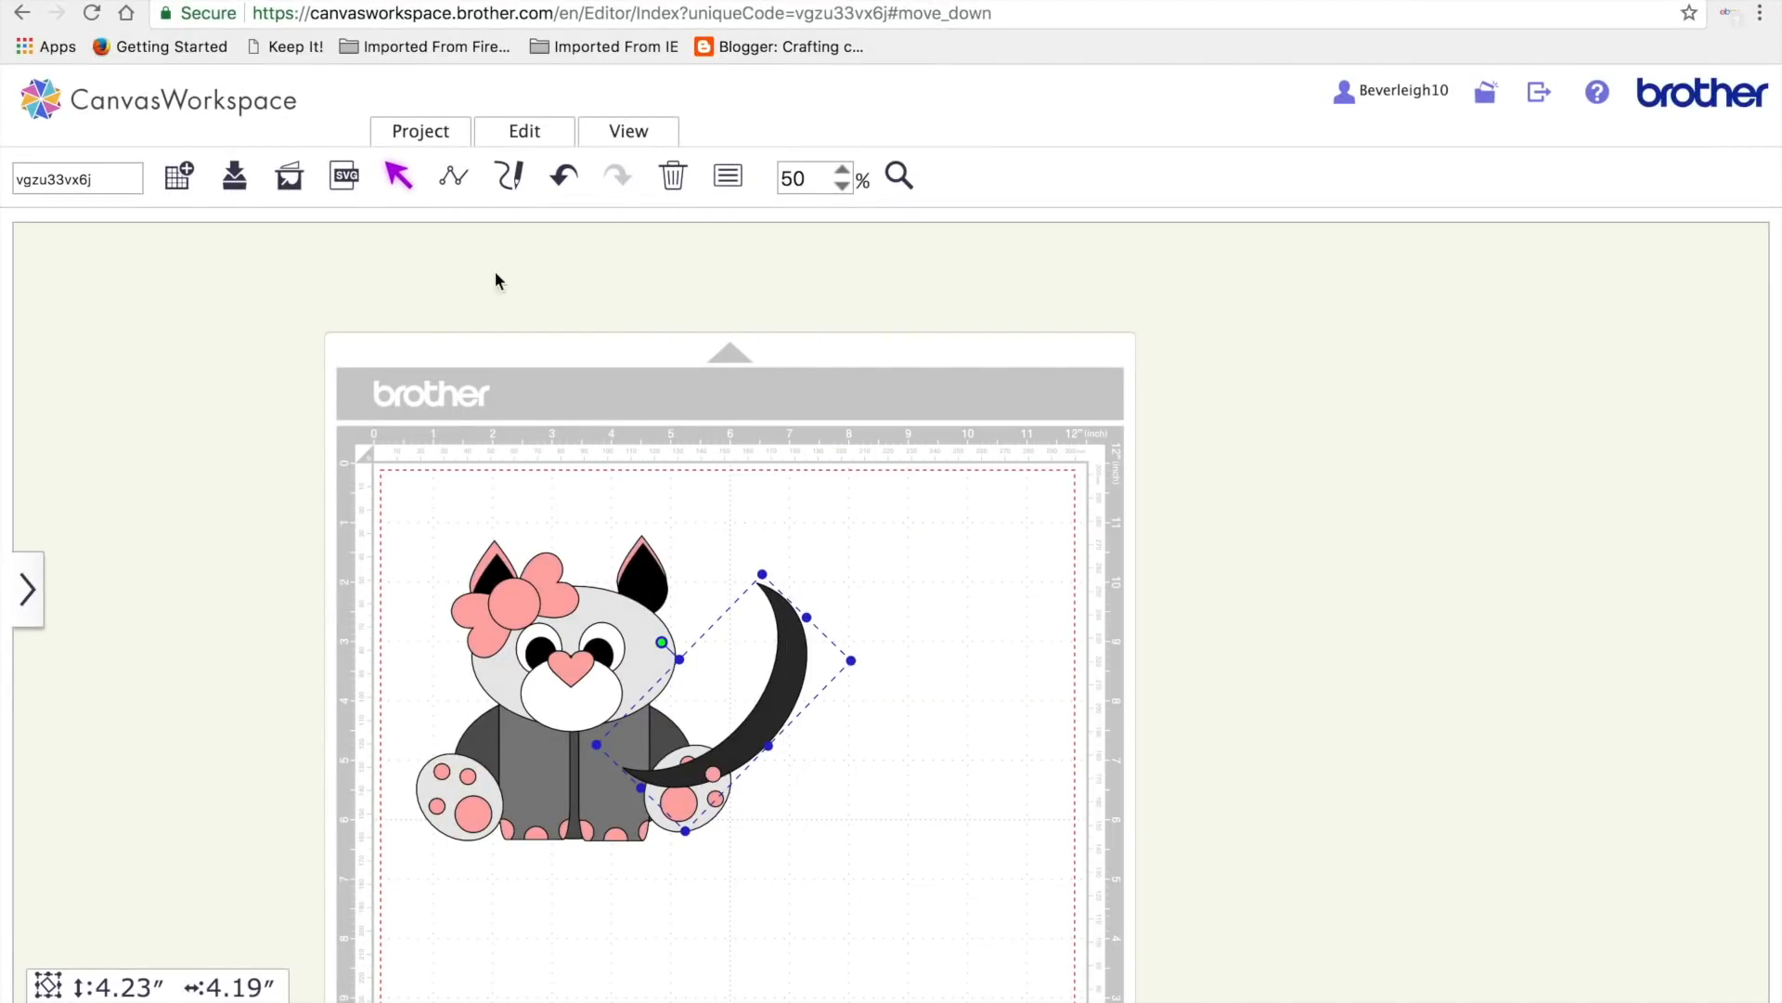
left_click(525, 130)
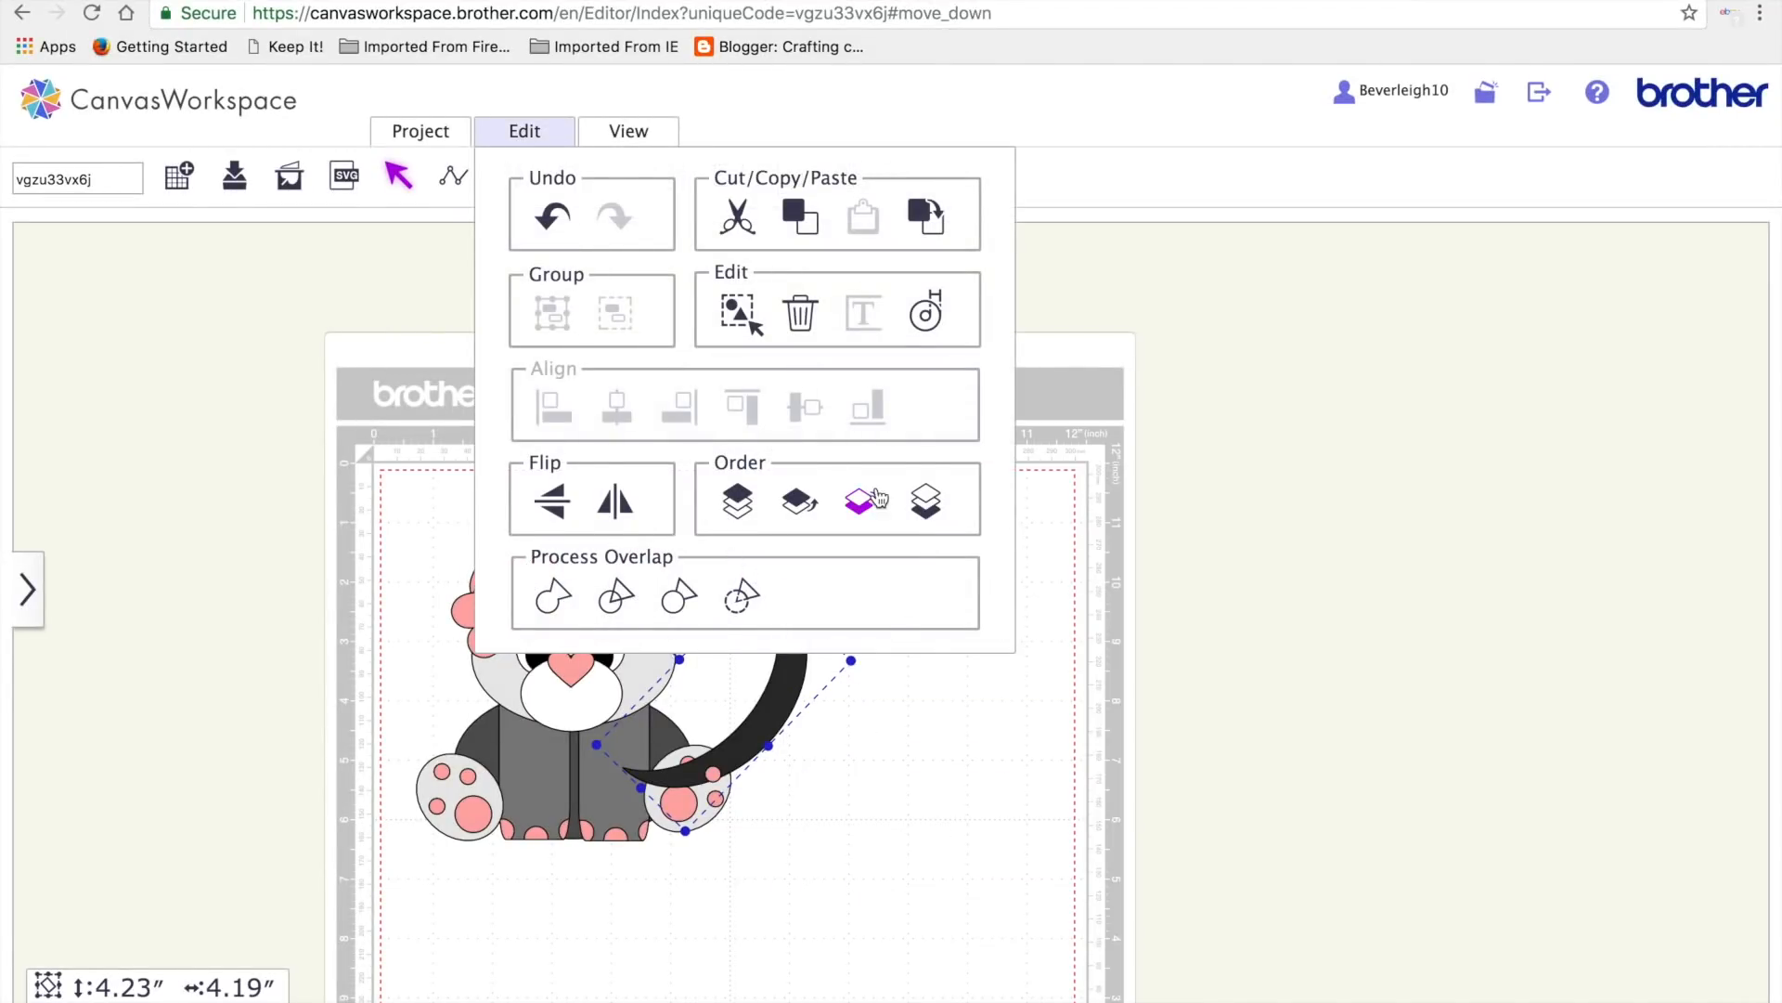
left_click(923, 500)
left_click_drag(783, 684, 725, 674)
left_click(848, 782)
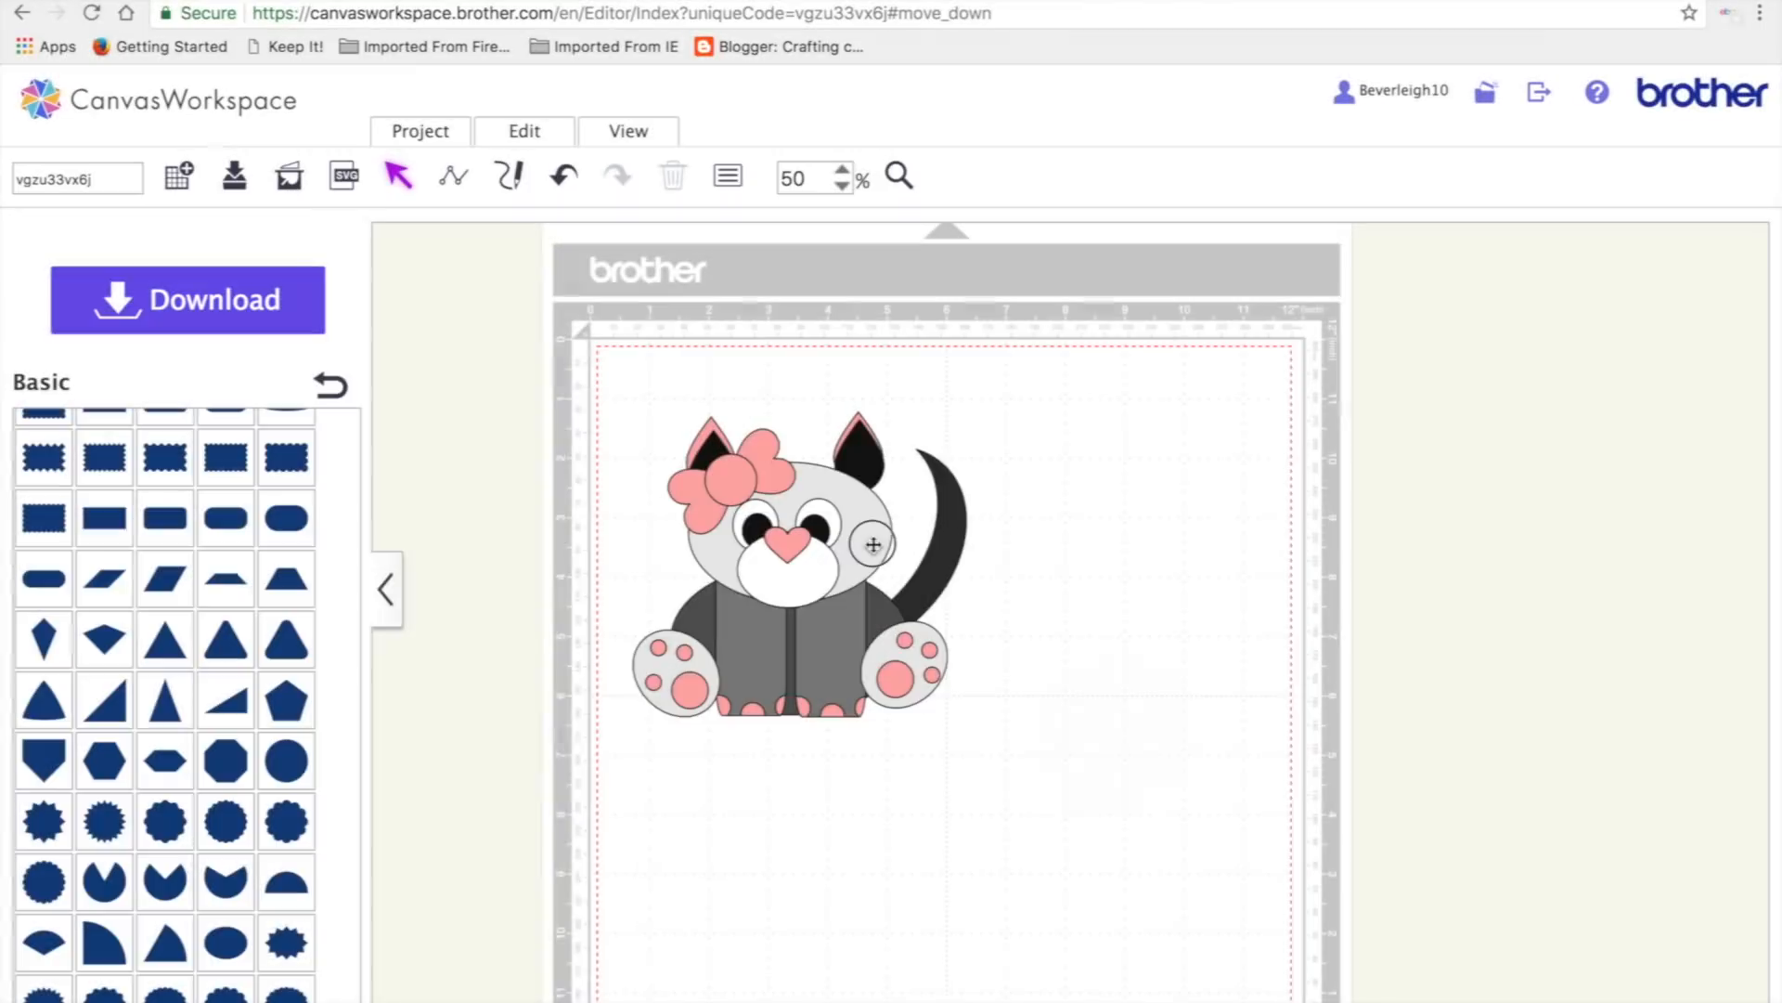
- Move the light grey head and feet to the mat's upper right and the pink bow pieces to its lower right
left_click_drag(867, 533, 1069, 539)
mouse_move(1193, 454)
left_mouse_down()
mouse_move(1233, 449)
mouse_move(1216, 472)
left_mouse_up()
left_click_drag(924, 687, 1216, 598)
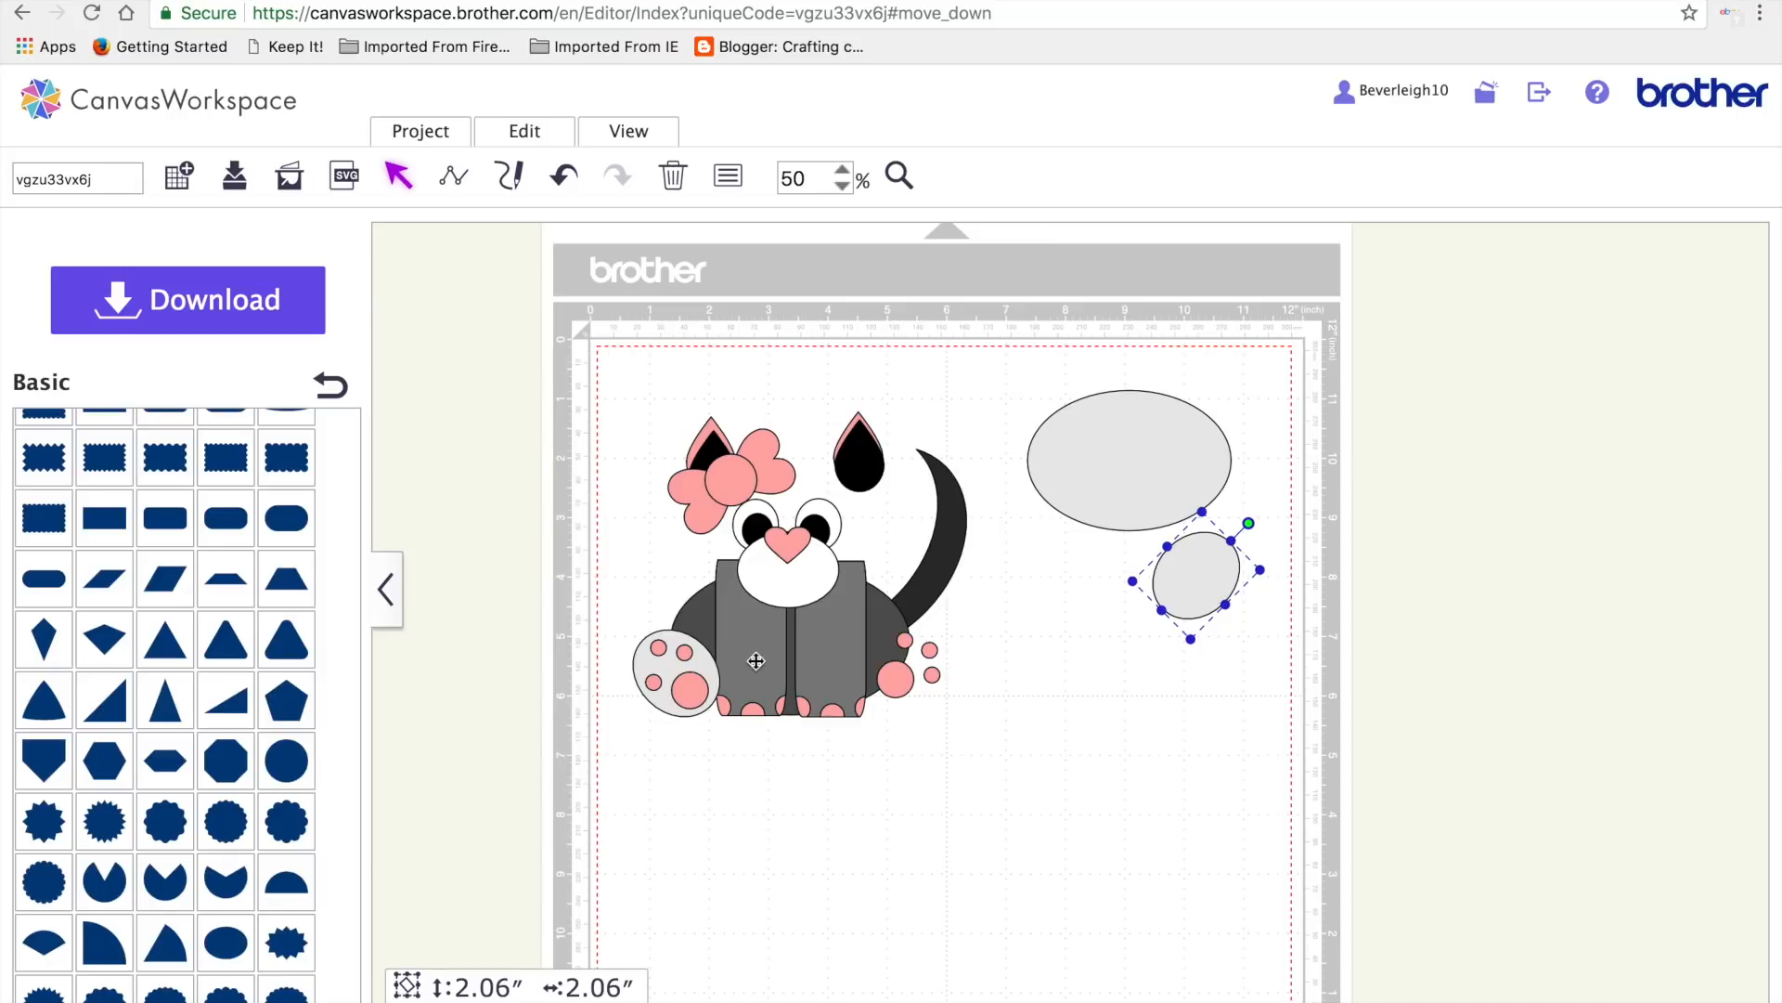
left_click_drag(713, 672, 1093, 580)
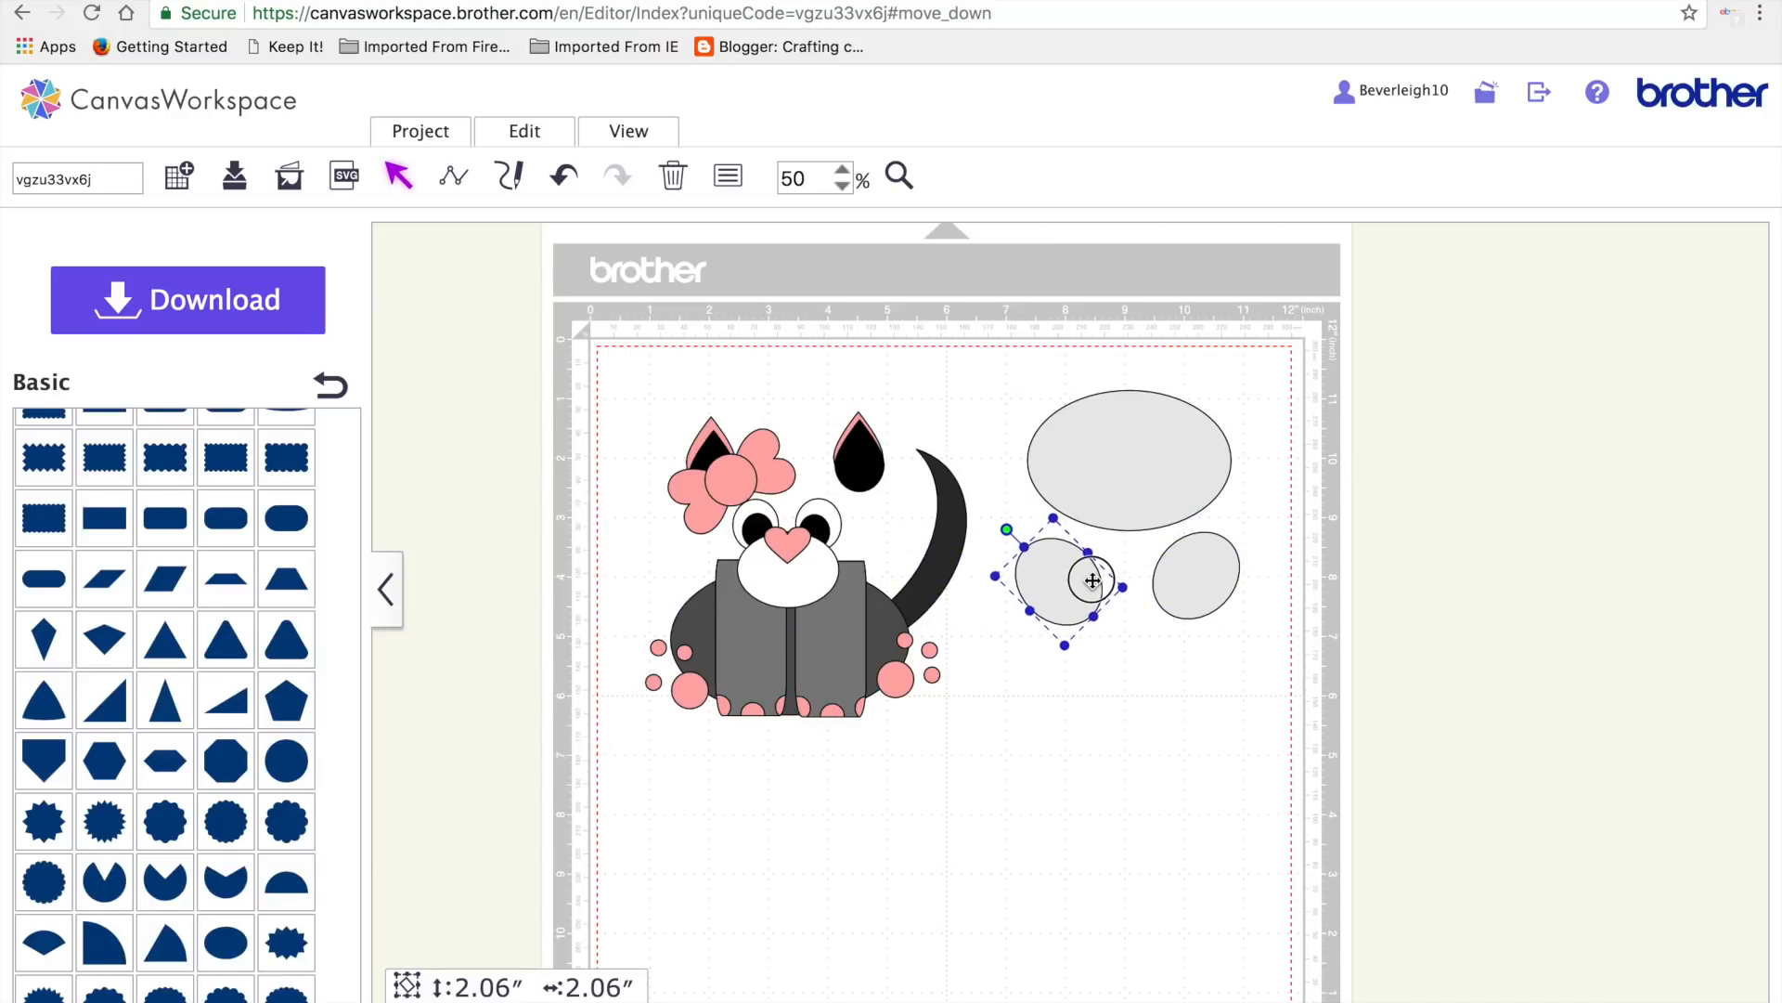
left_click_drag(733, 489, 1105, 825)
left_click_drag(772, 458, 1170, 852)
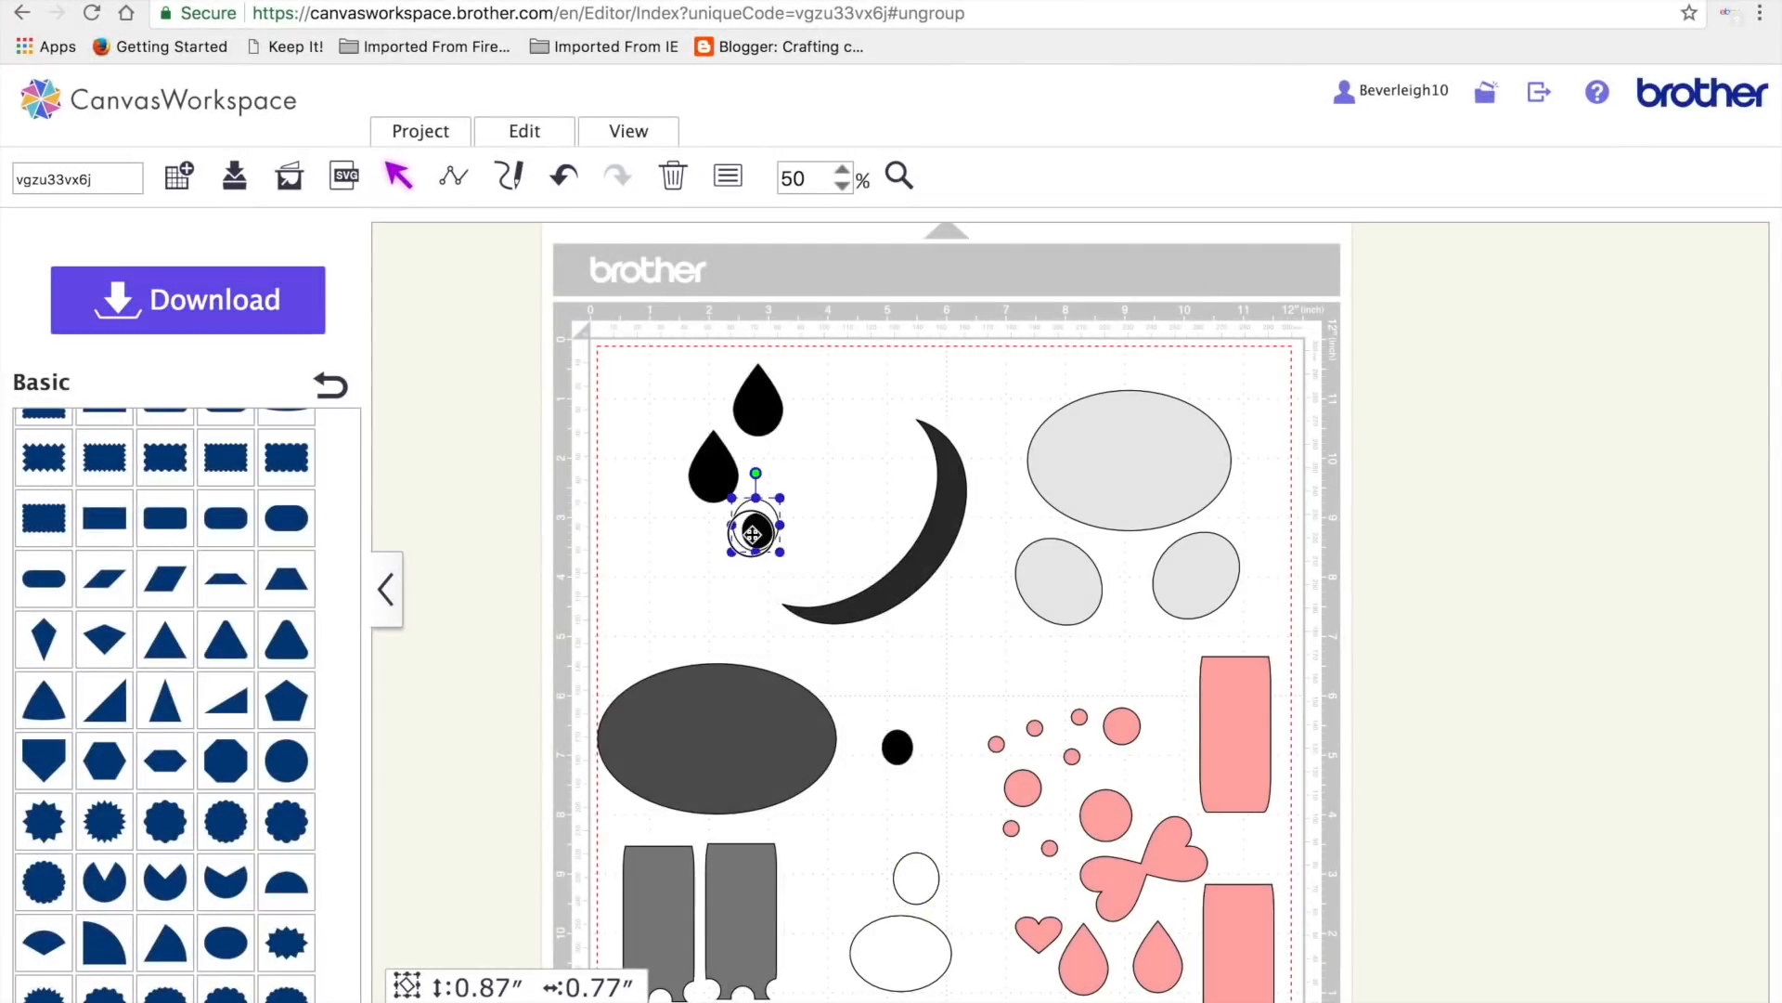
- Move the remaining grouped eye down beside the white pieces and ungroup it
left_click_drag(754, 519, 851, 825)
right_click(850, 825)
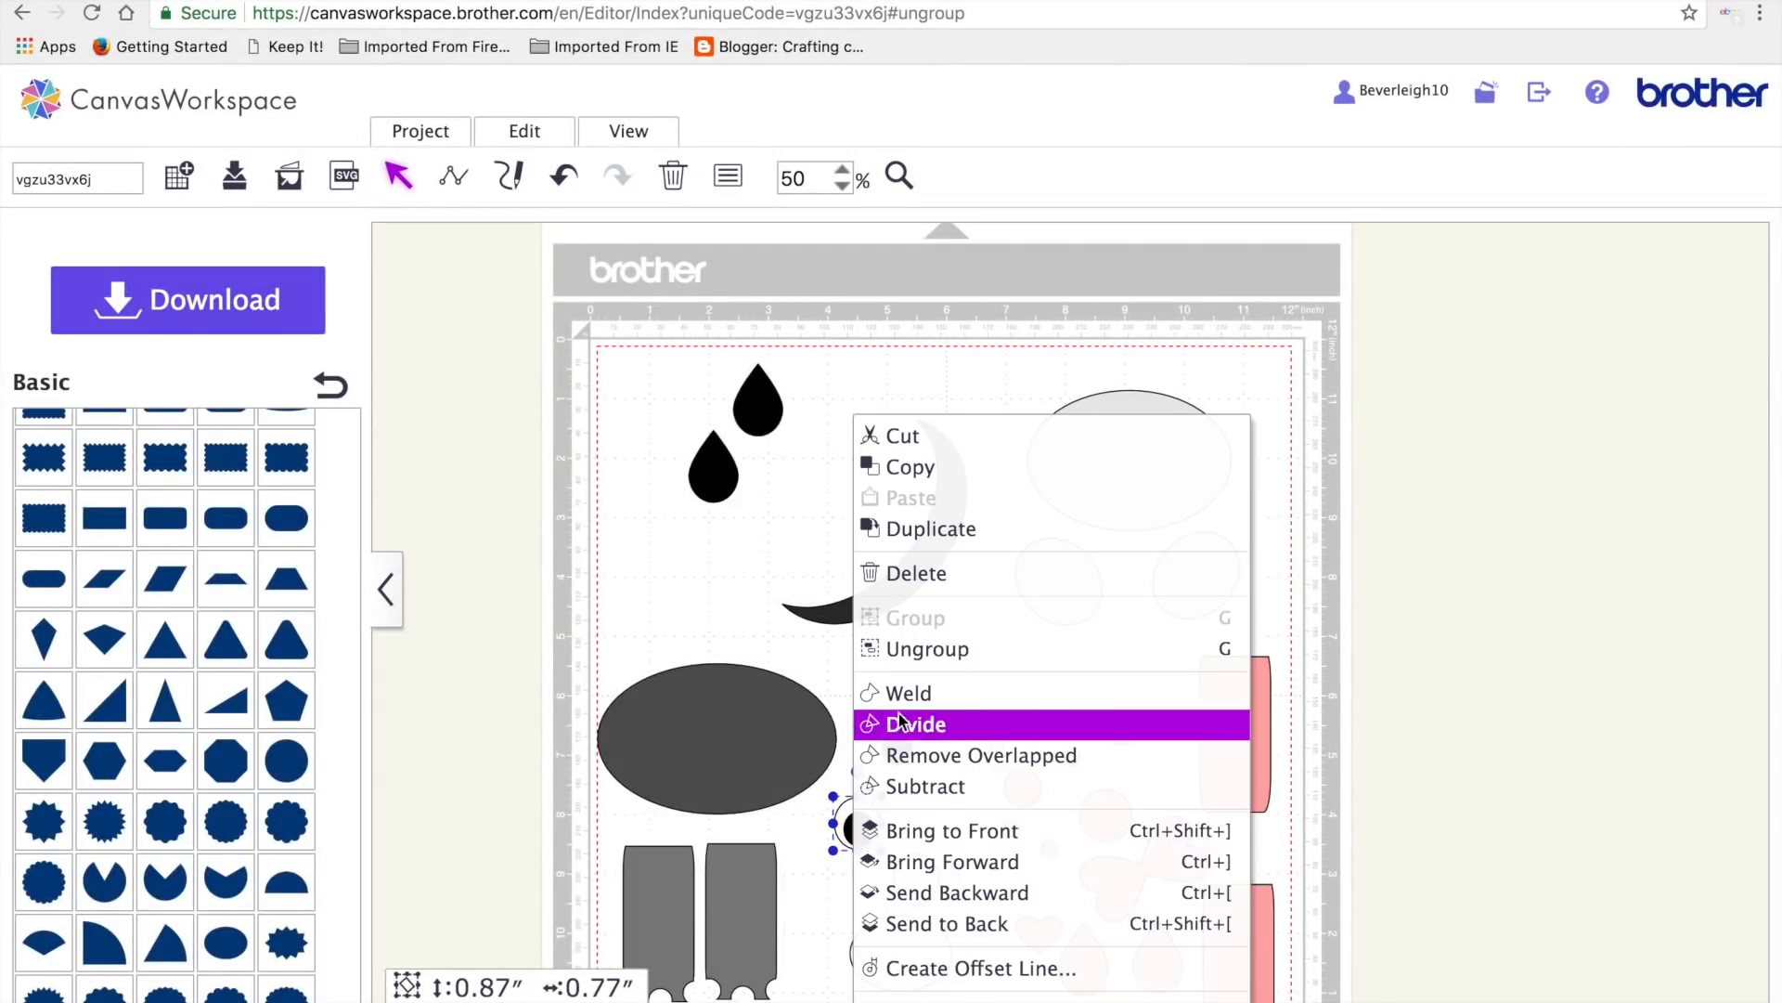
left_click(919, 650)
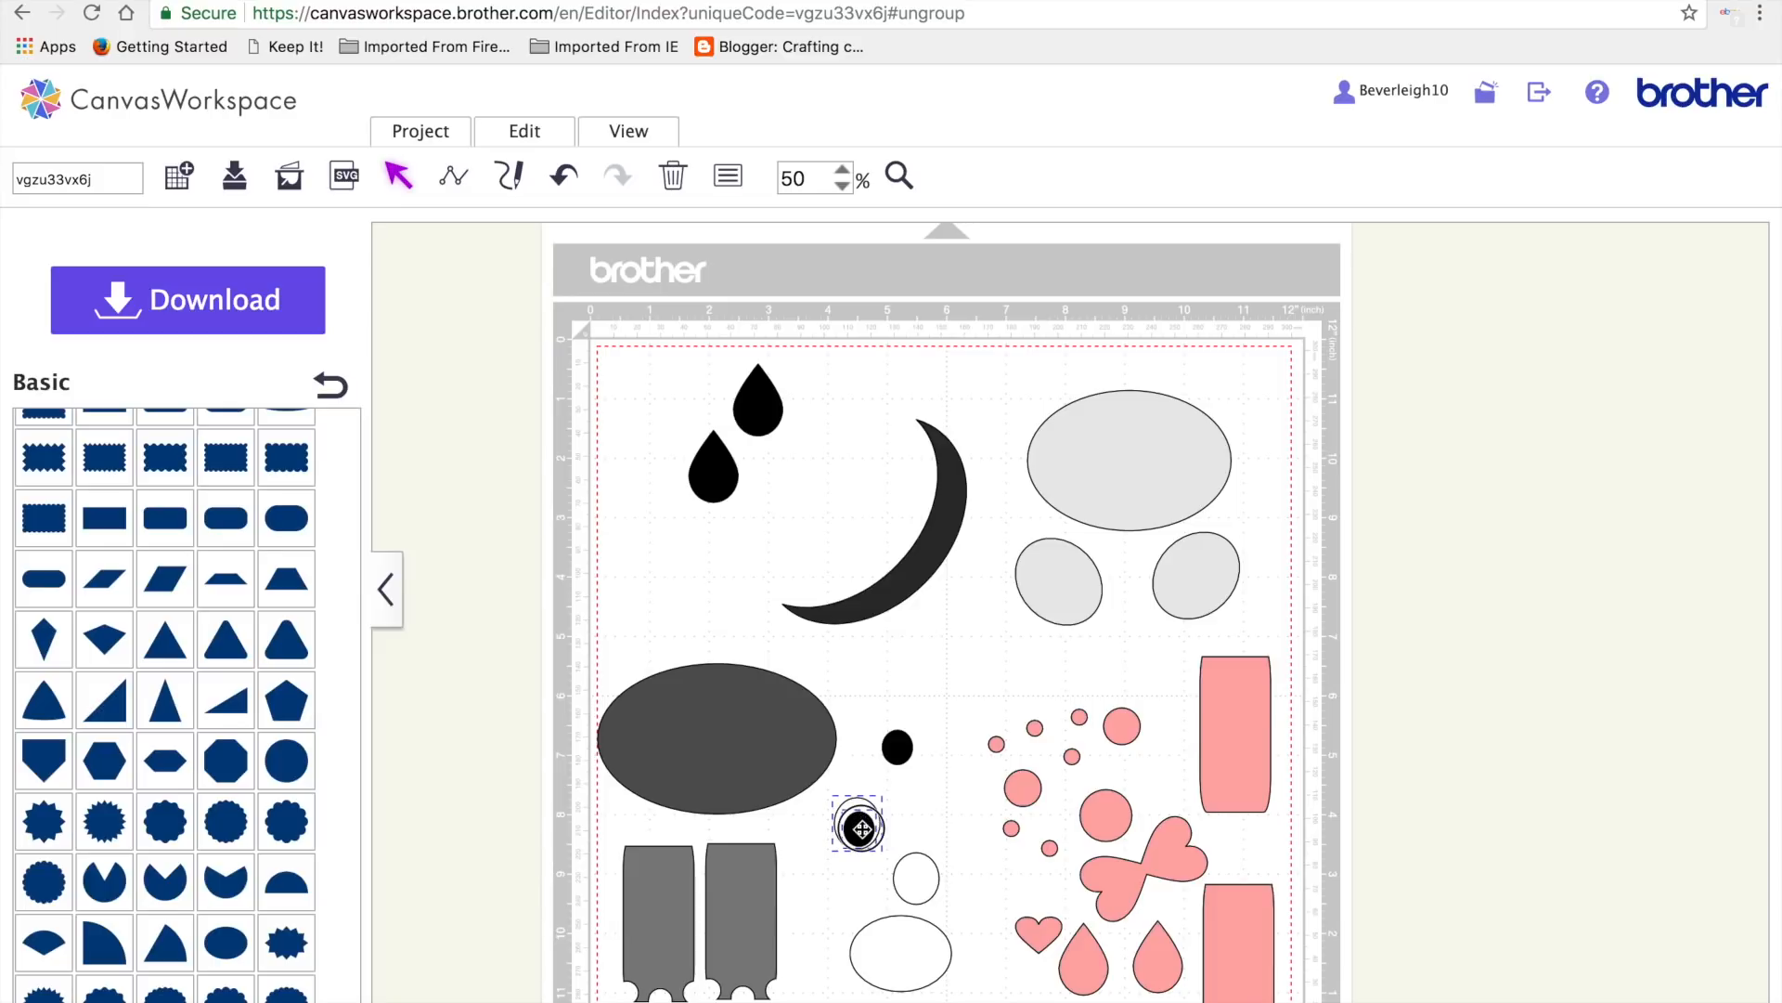
- Place the white eye circle with the other white pieces, and gather the remaining black pupil and crescent tail near the black drops
left_click_drag(858, 826, 870, 884)
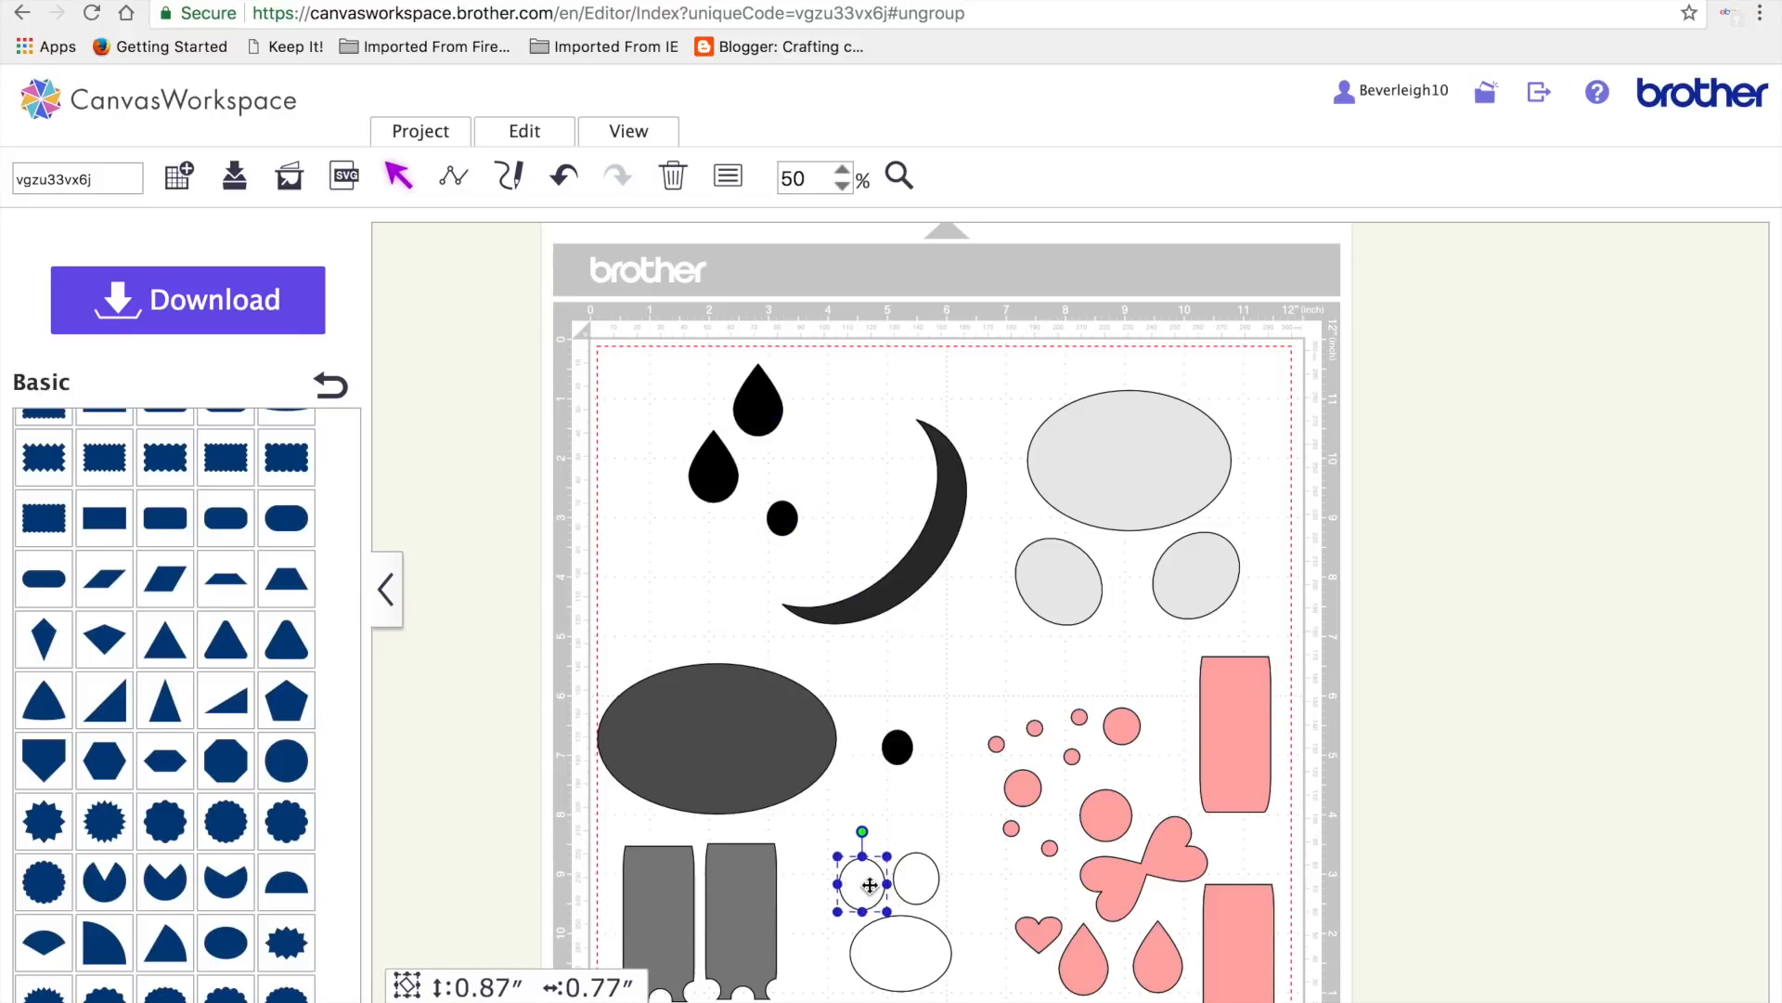
left_click_drag(897, 743, 802, 474)
left_click_drag(915, 539, 849, 486)
left_click_drag(897, 593, 833, 553)
left_click(898, 676)
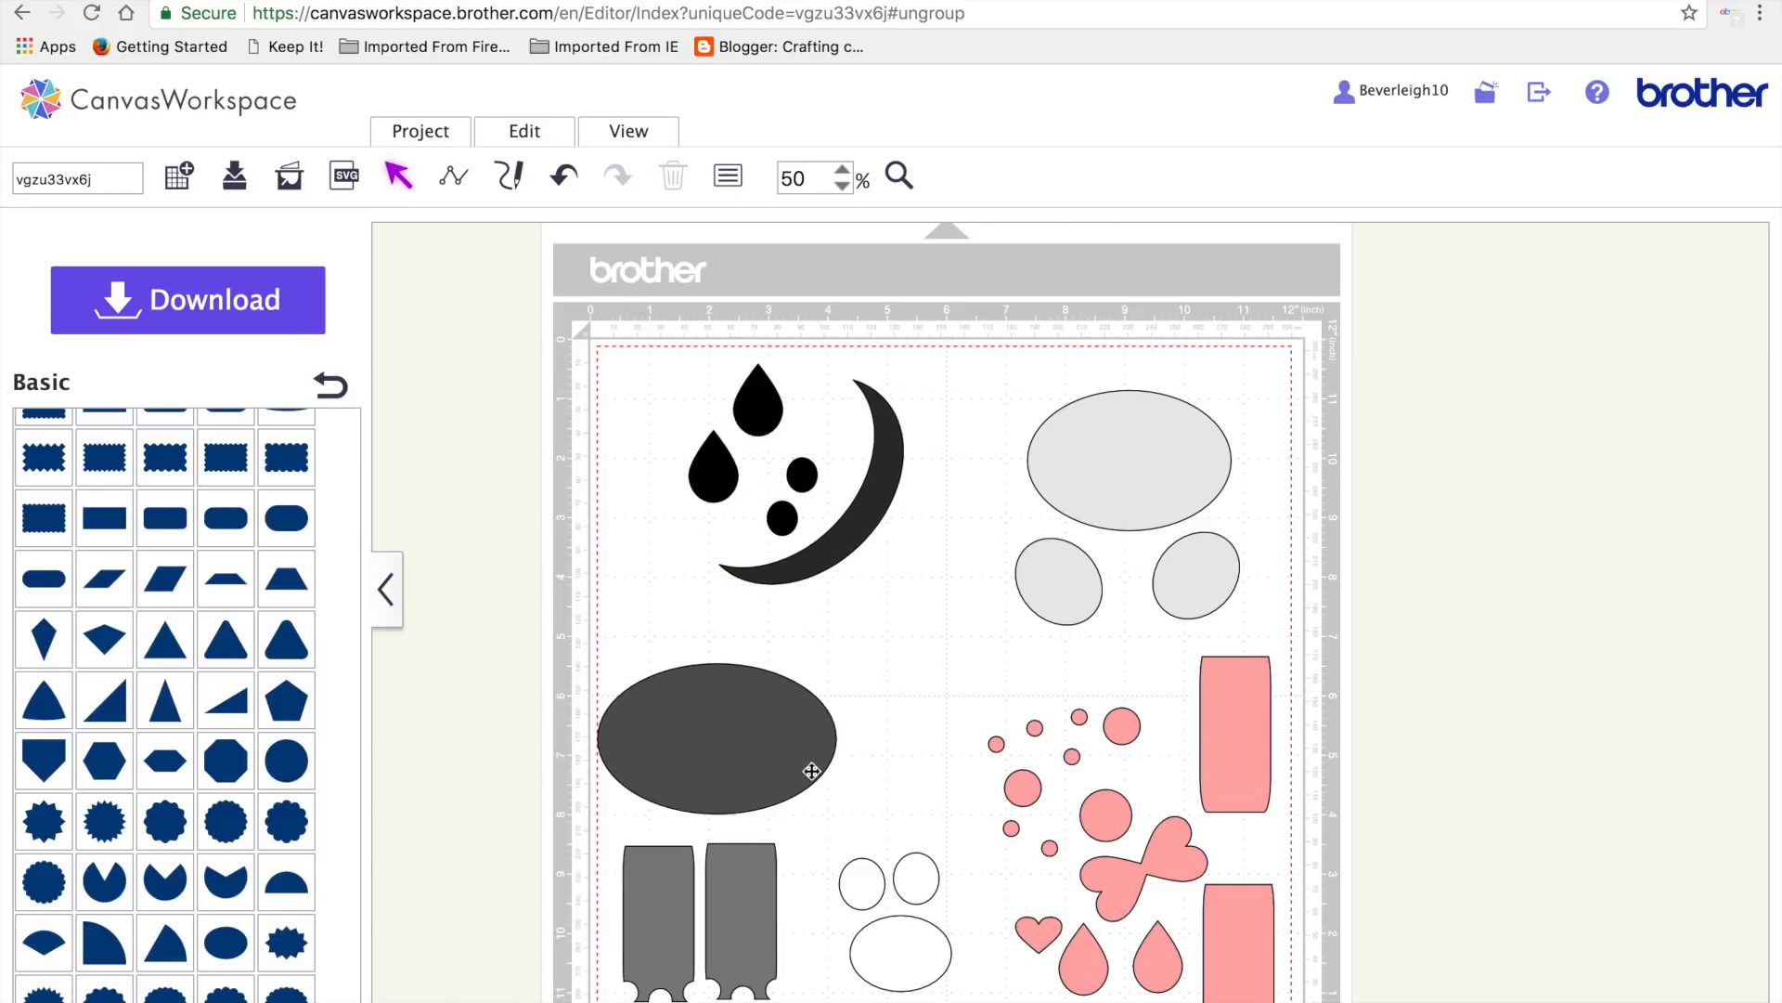
- Shift the dark grey oval body and the second grey leg slightly right on the mat
left_click(806, 738)
left_click_drag(806, 738, 819, 738)
left_click_drag(735, 858, 745, 857)
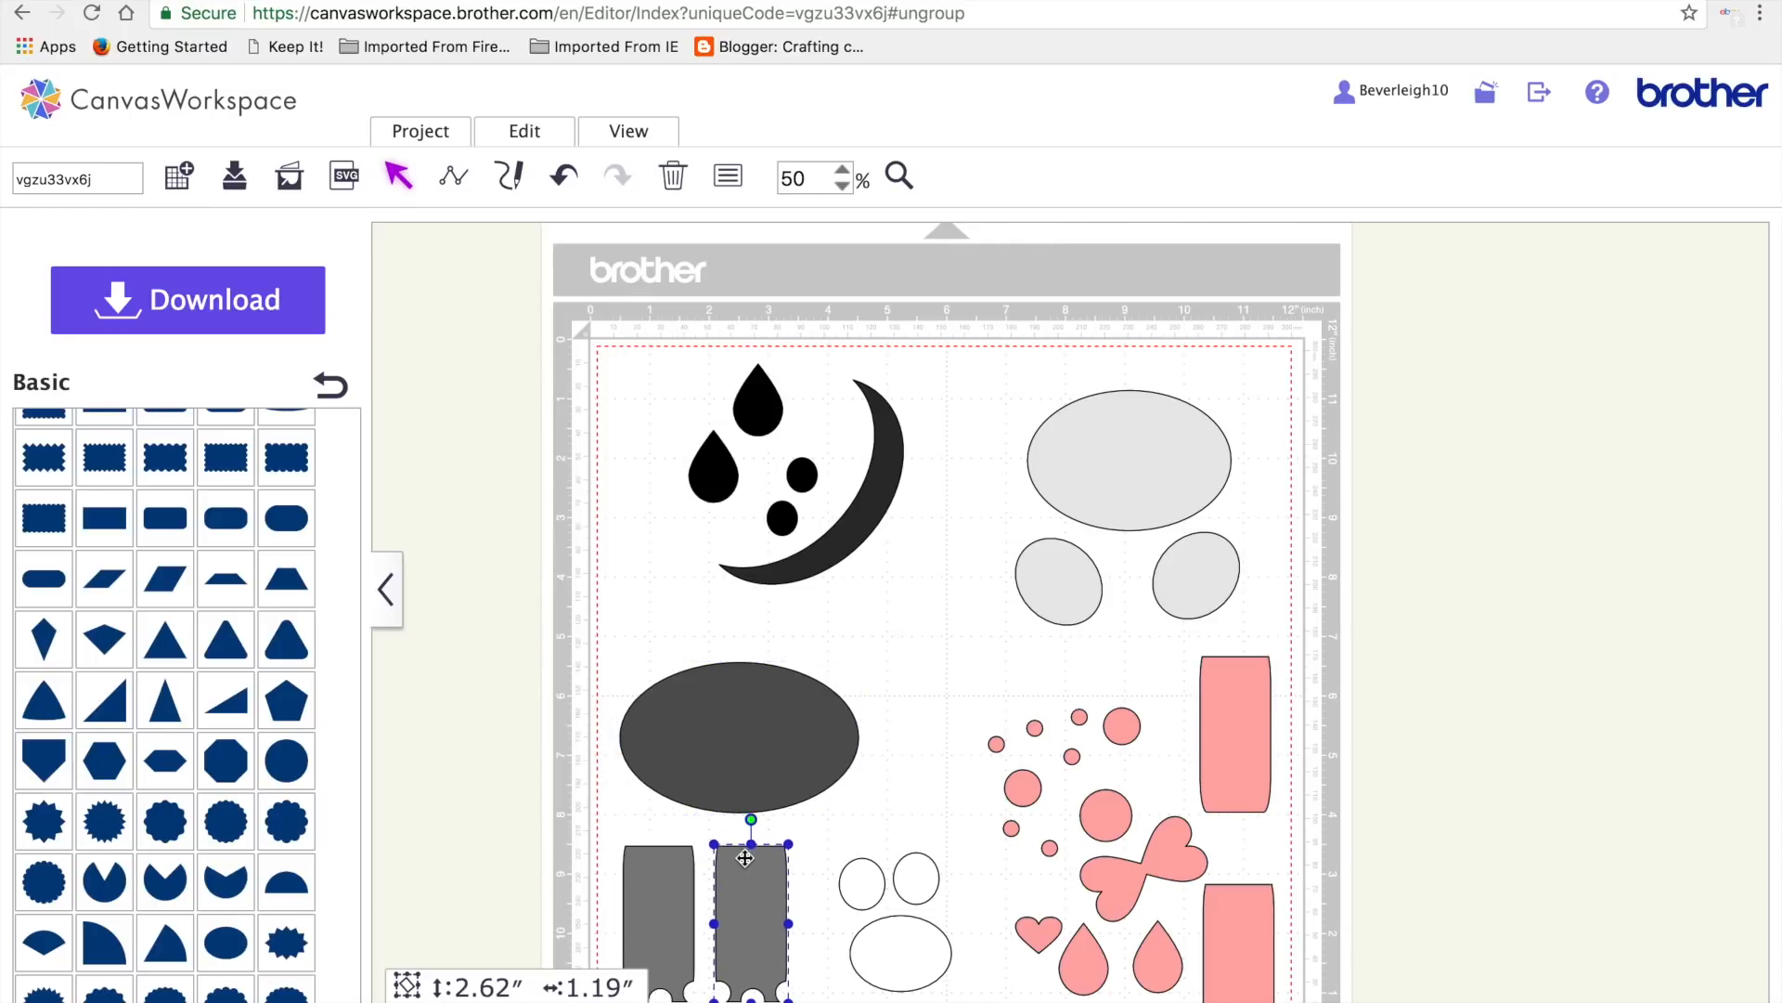
- Recolour the dark grey oval body to the medium grey of the legs
left_click(776, 759)
right_click(699, 794)
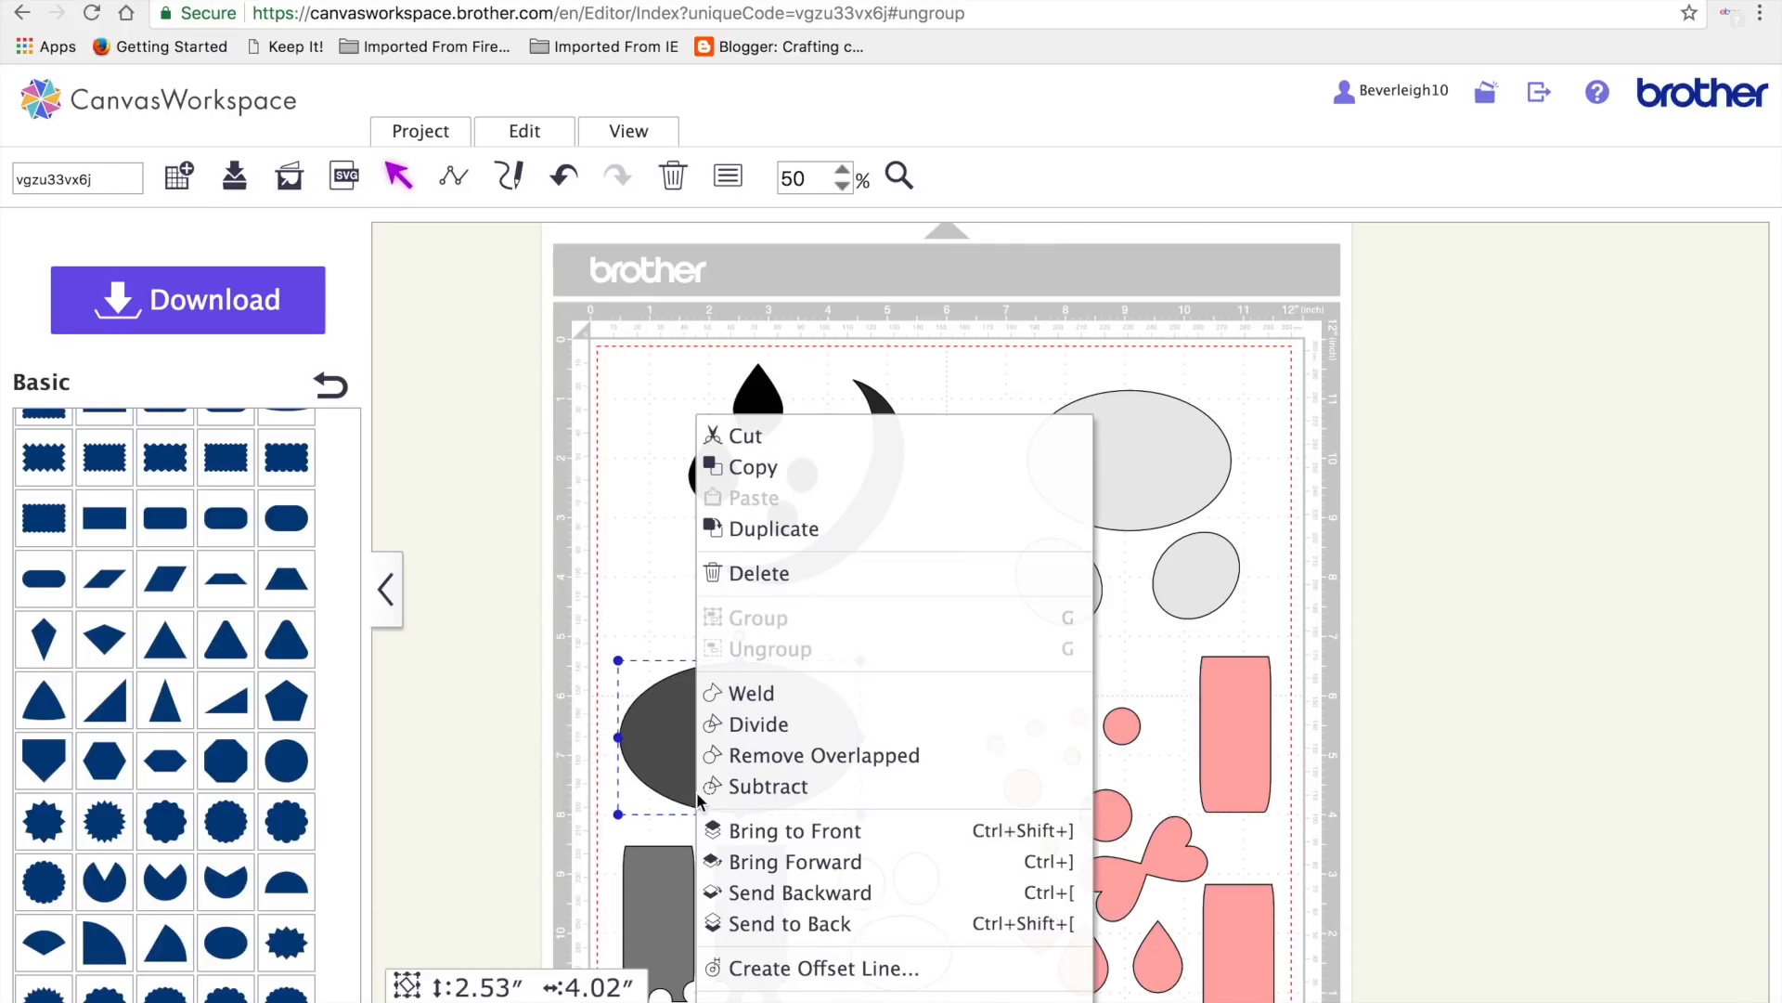
left_click(808, 998)
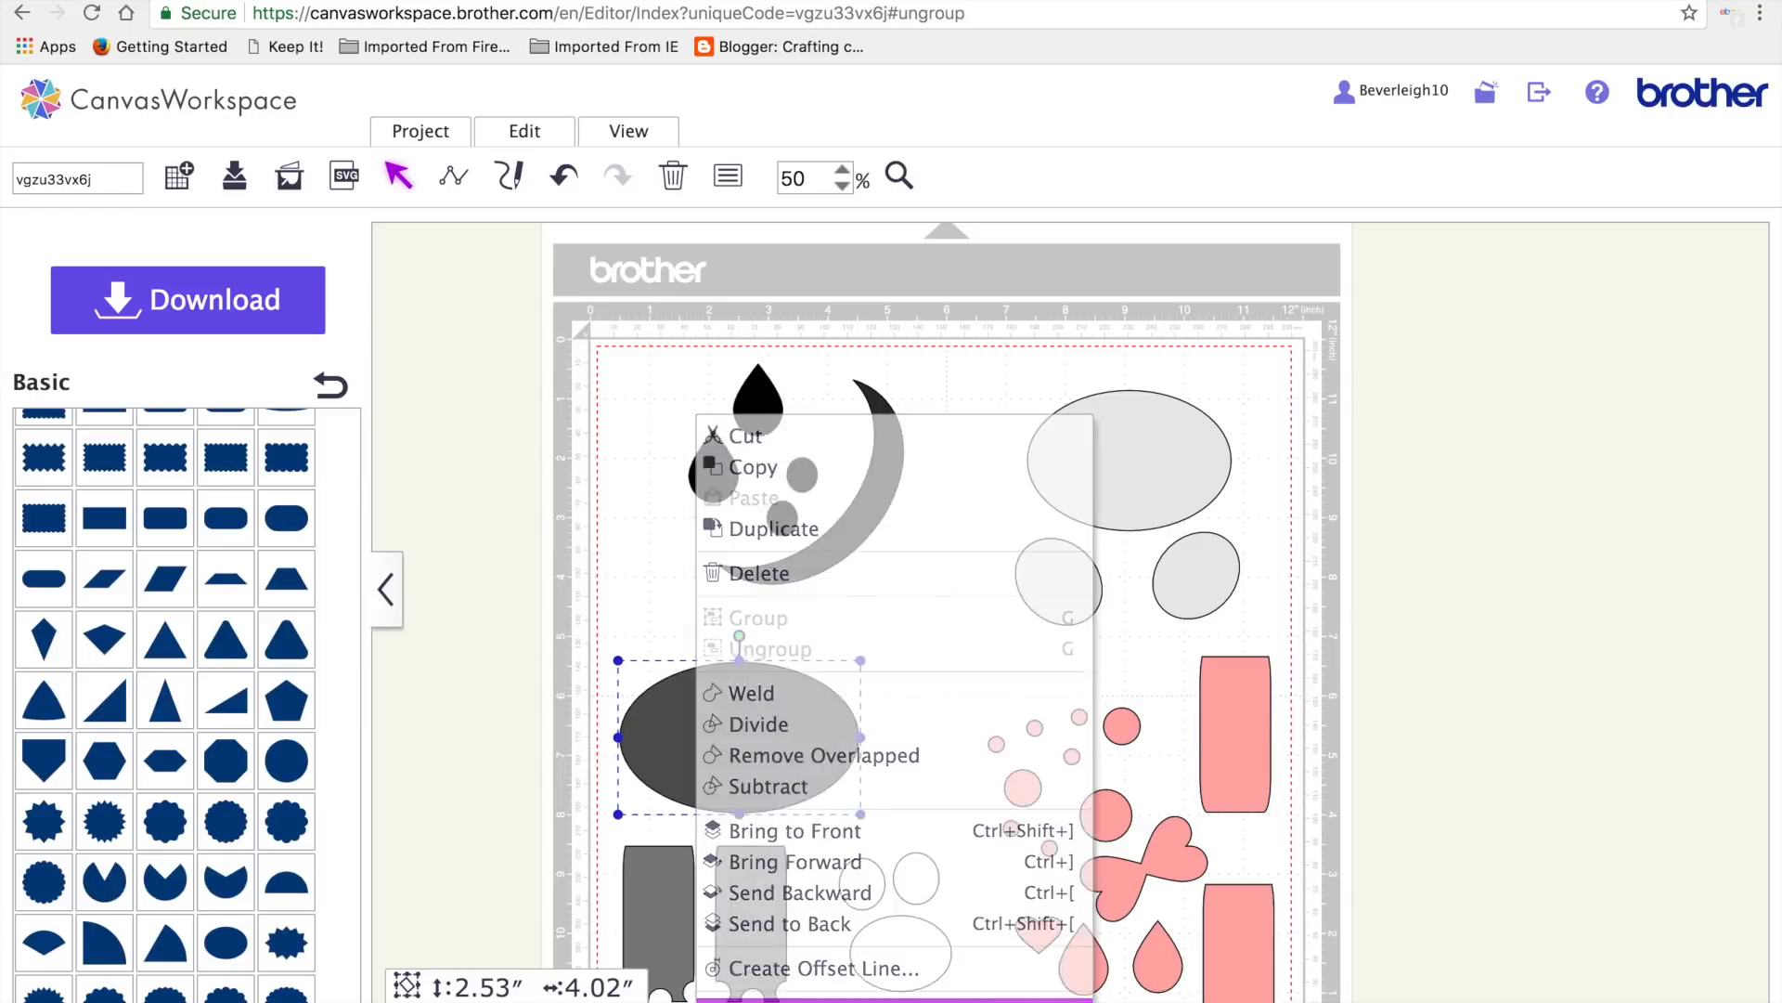
left_click(1259, 488)
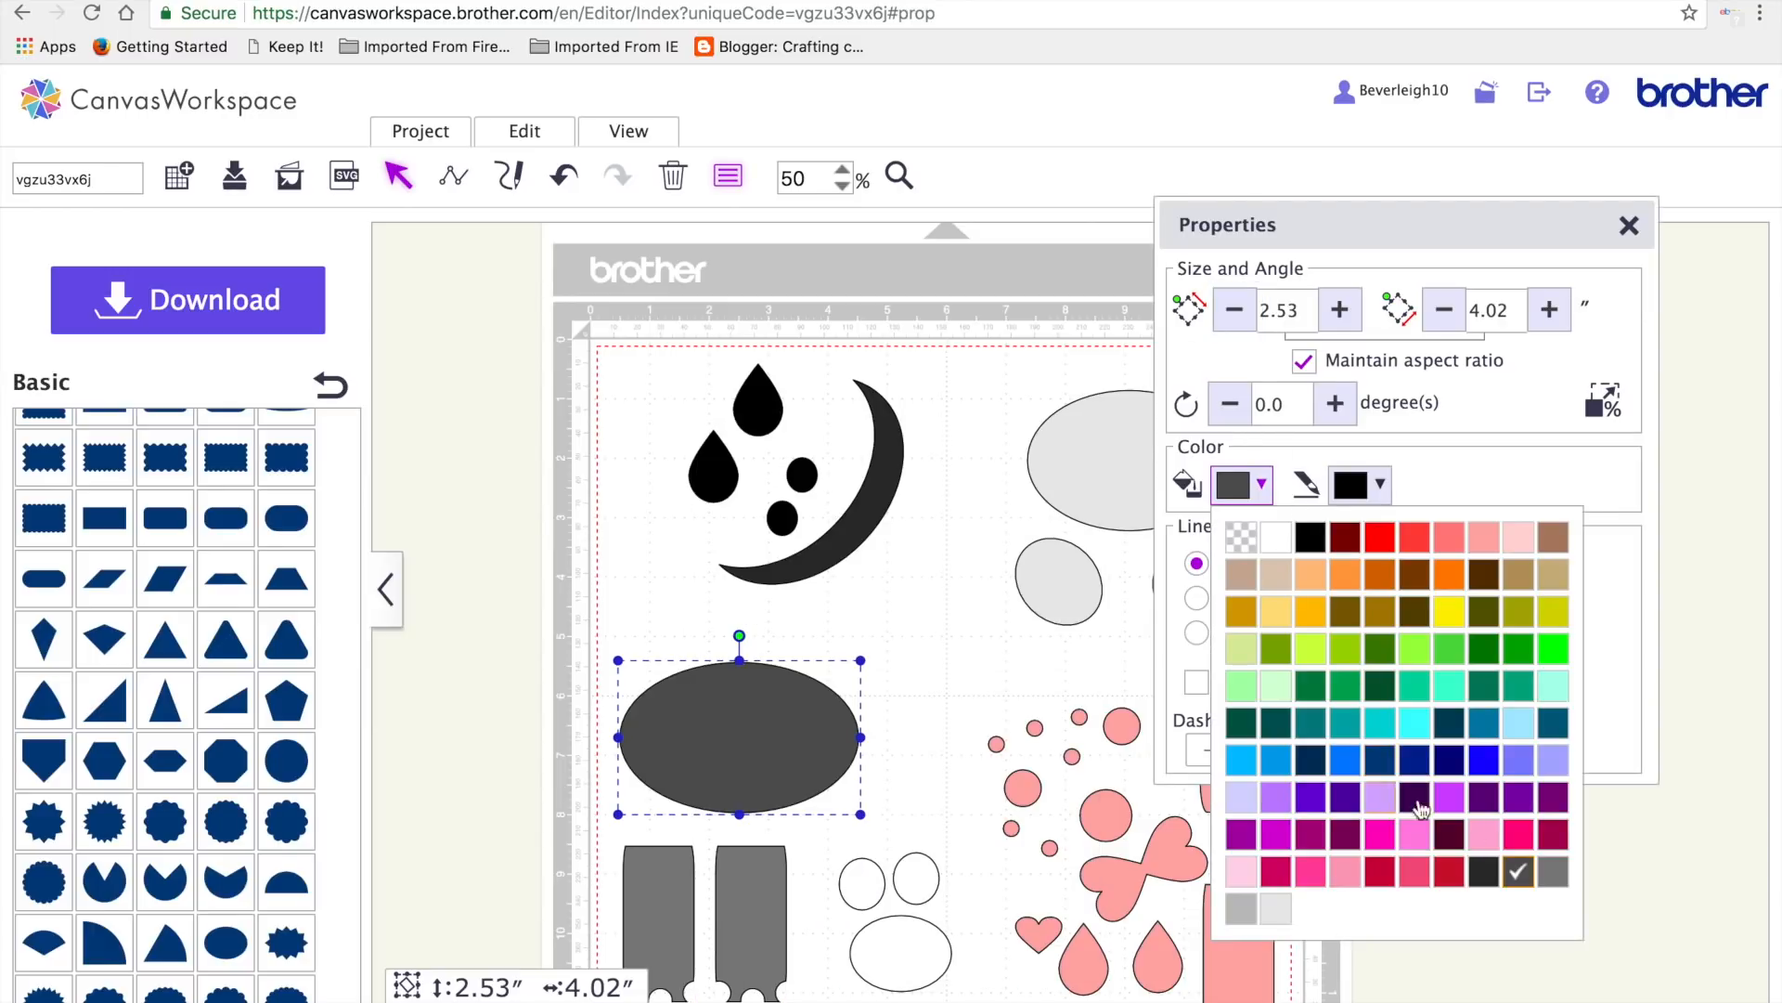
left_click(1542, 870)
left_click(914, 687)
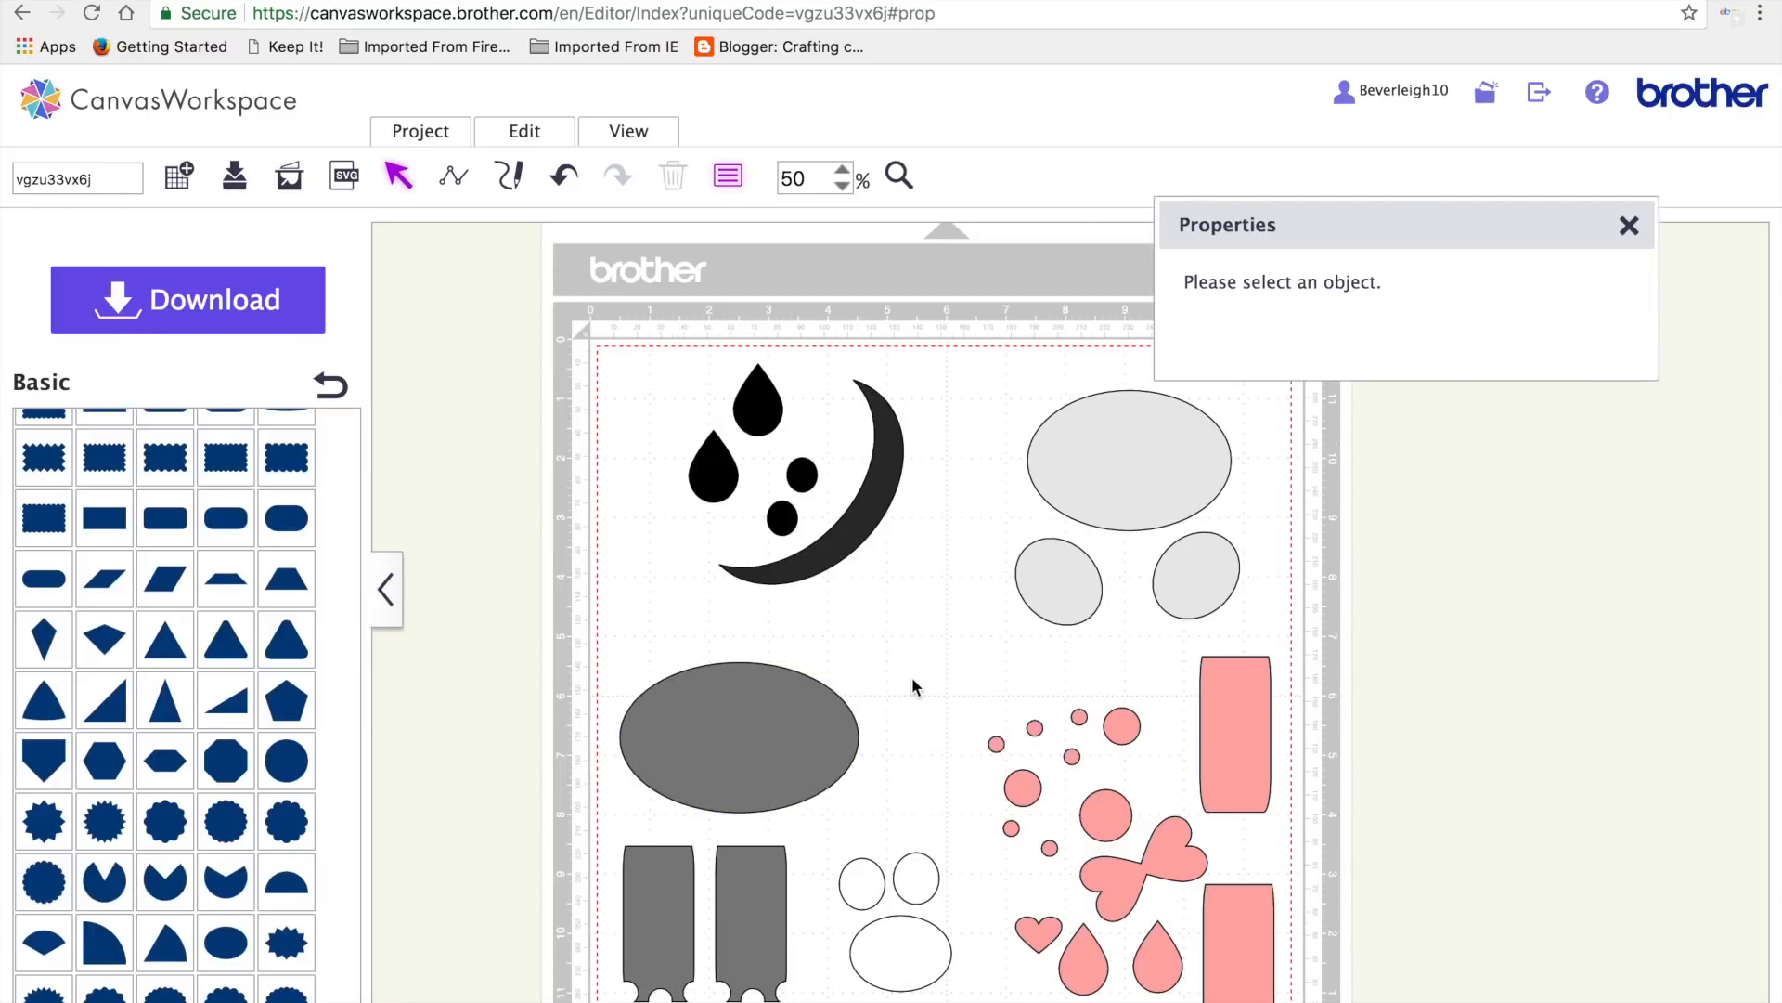
left_click(1629, 227)
- Group the light grey head and feet and create an inward offset line with 0.08 inches spacing, leaving the original lines as is
left_click_drag(1002, 350, 1201, 585)
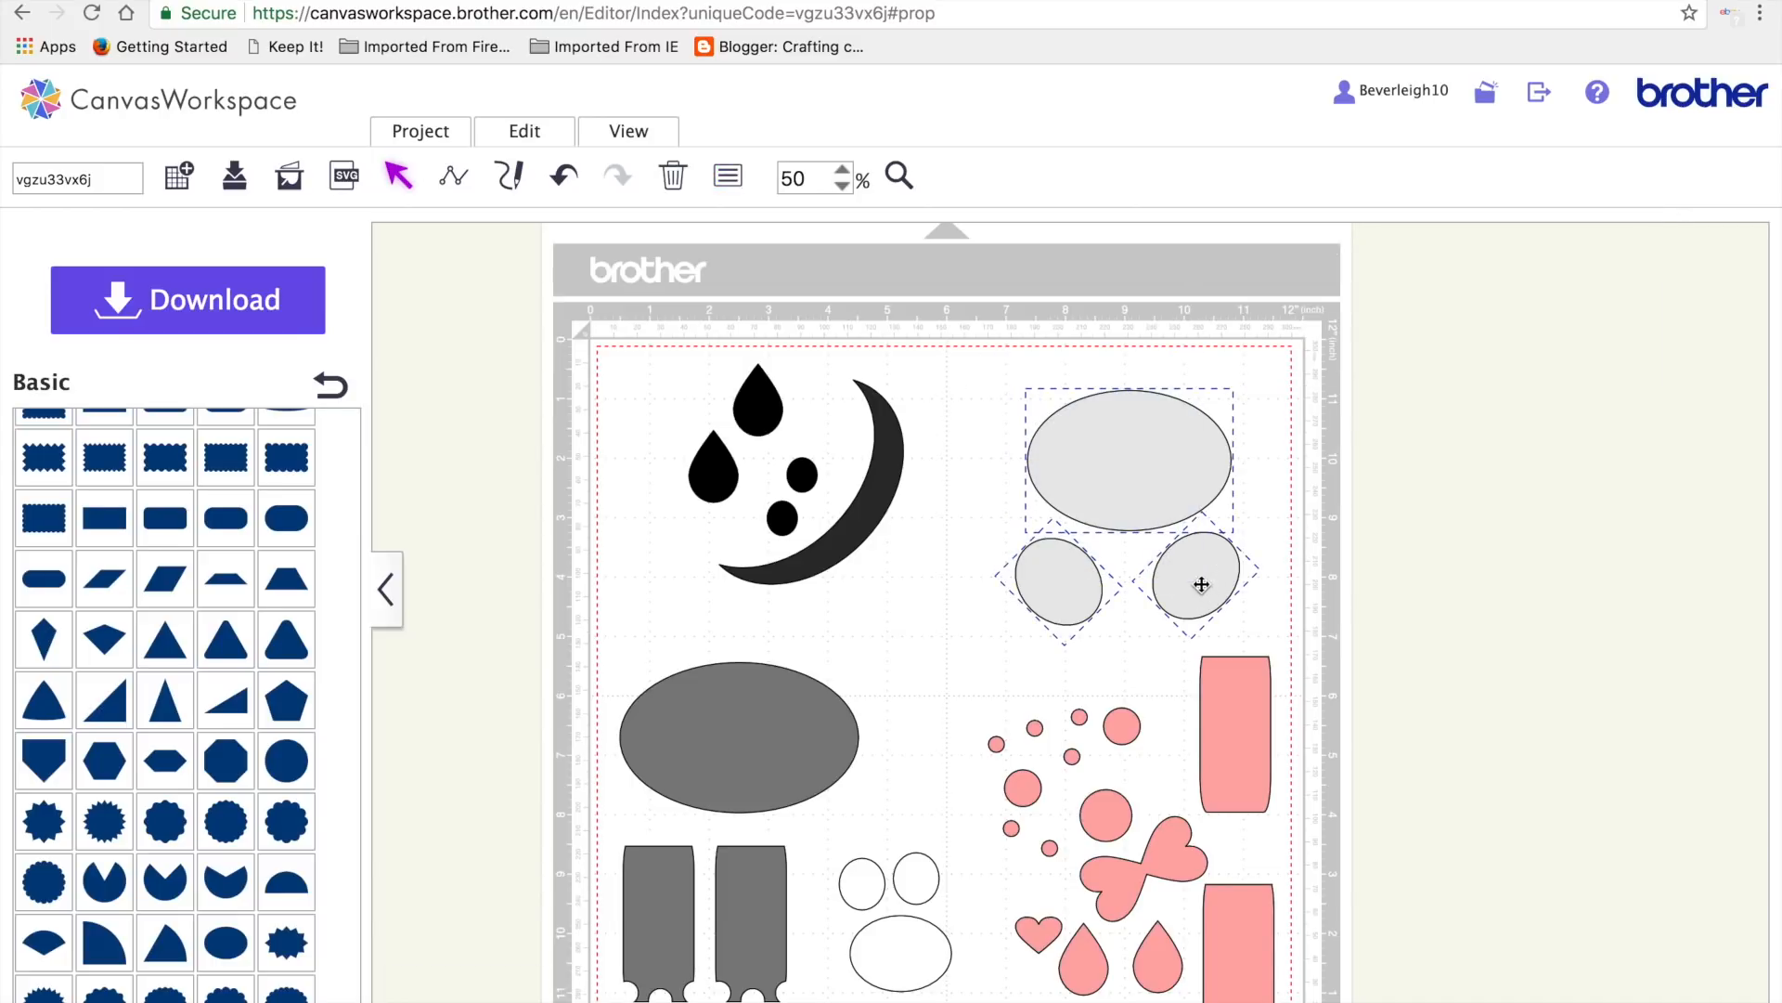
left_click(535, 137)
left_click(552, 314)
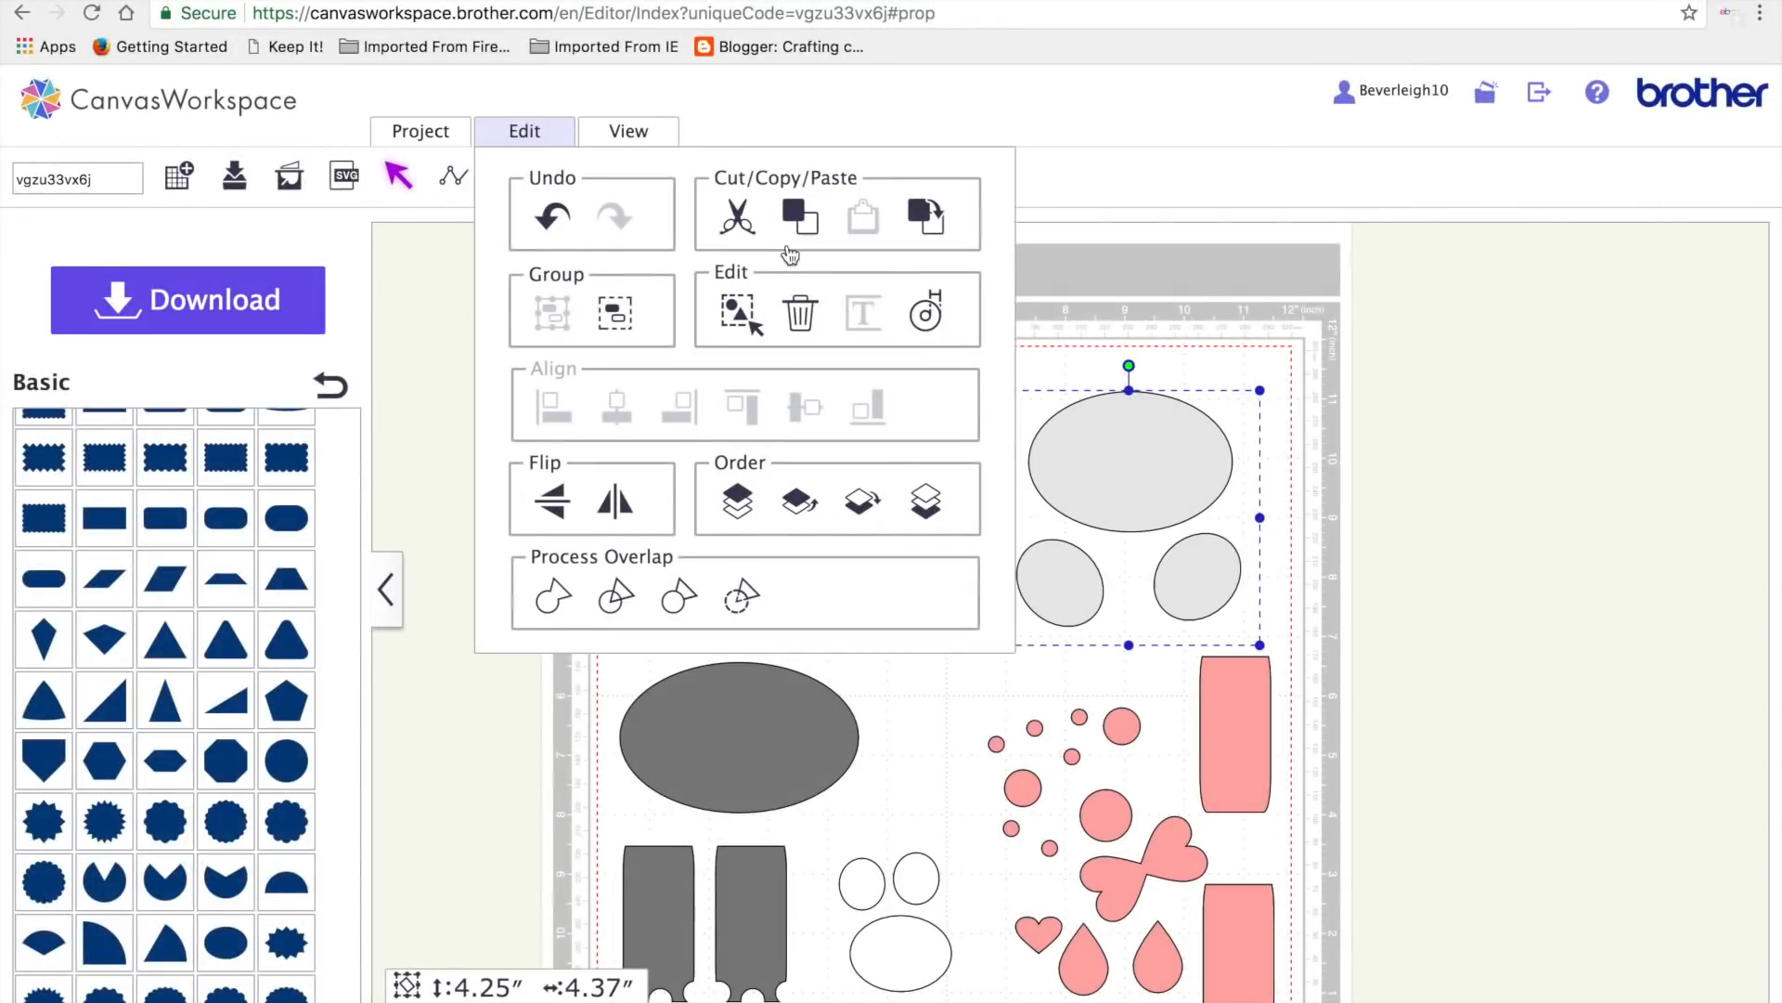
left_click(926, 313)
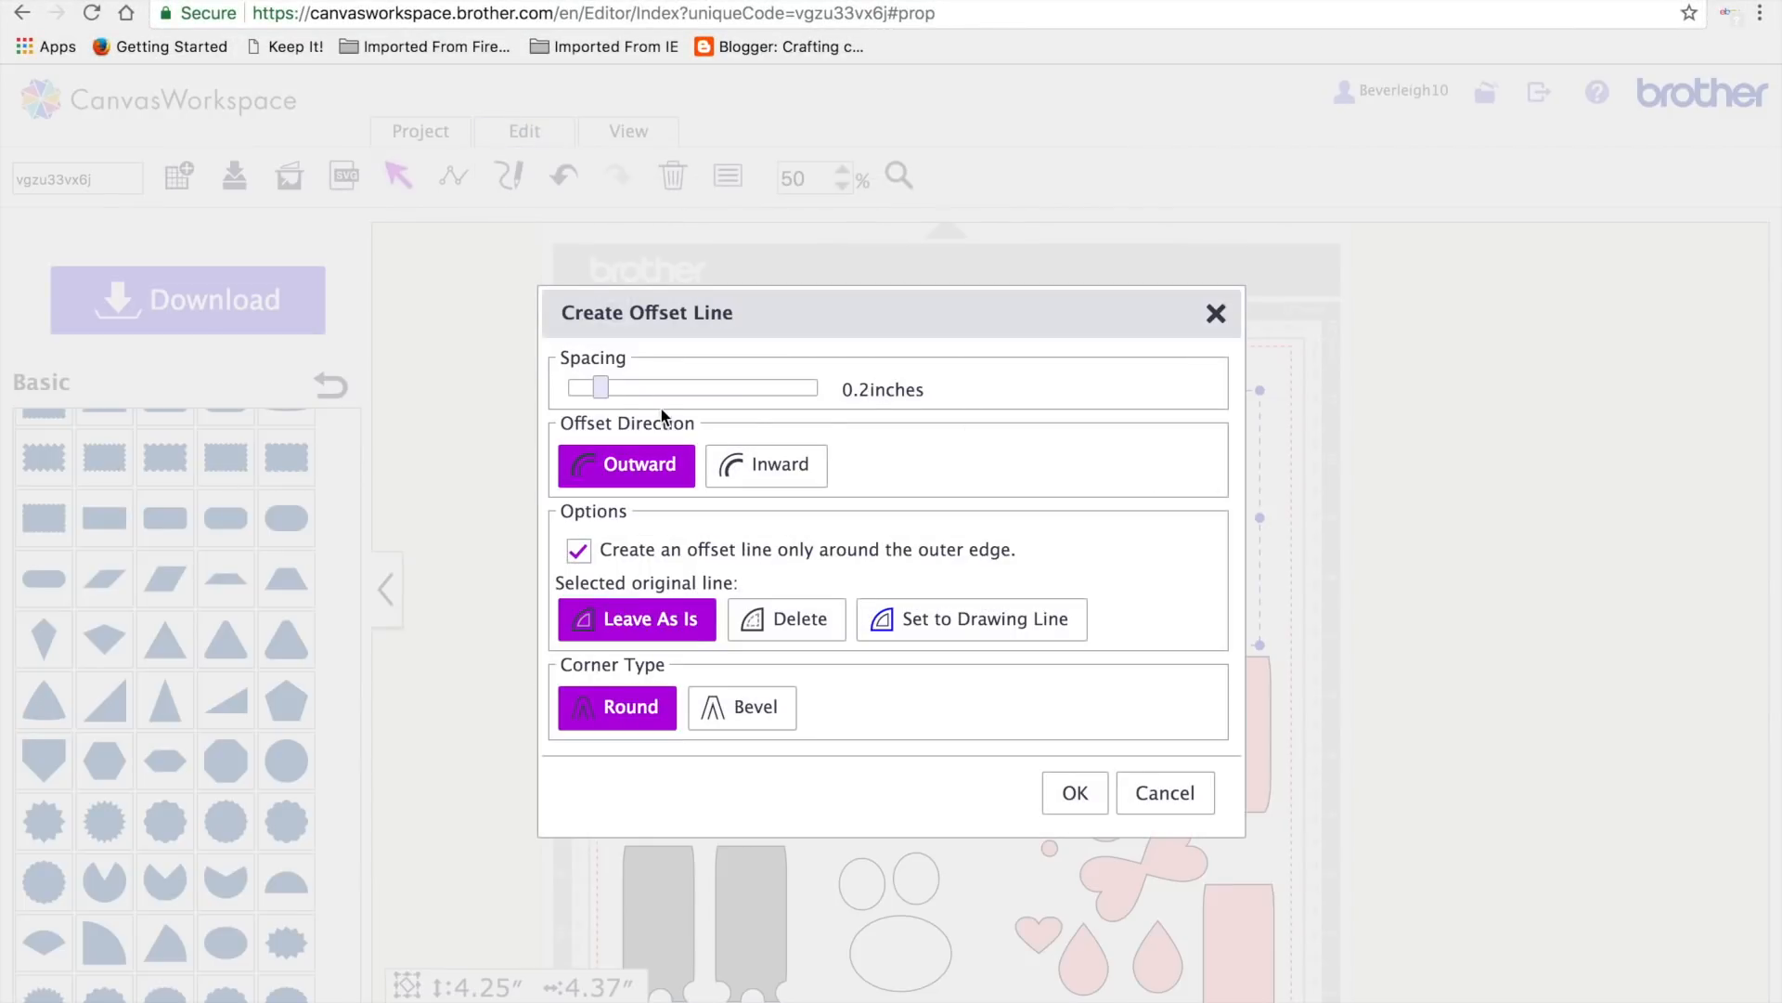
mouse_move(598, 391)
left_mouse_down()
mouse_move(570, 388)
mouse_move(585, 392)
left_mouse_up()
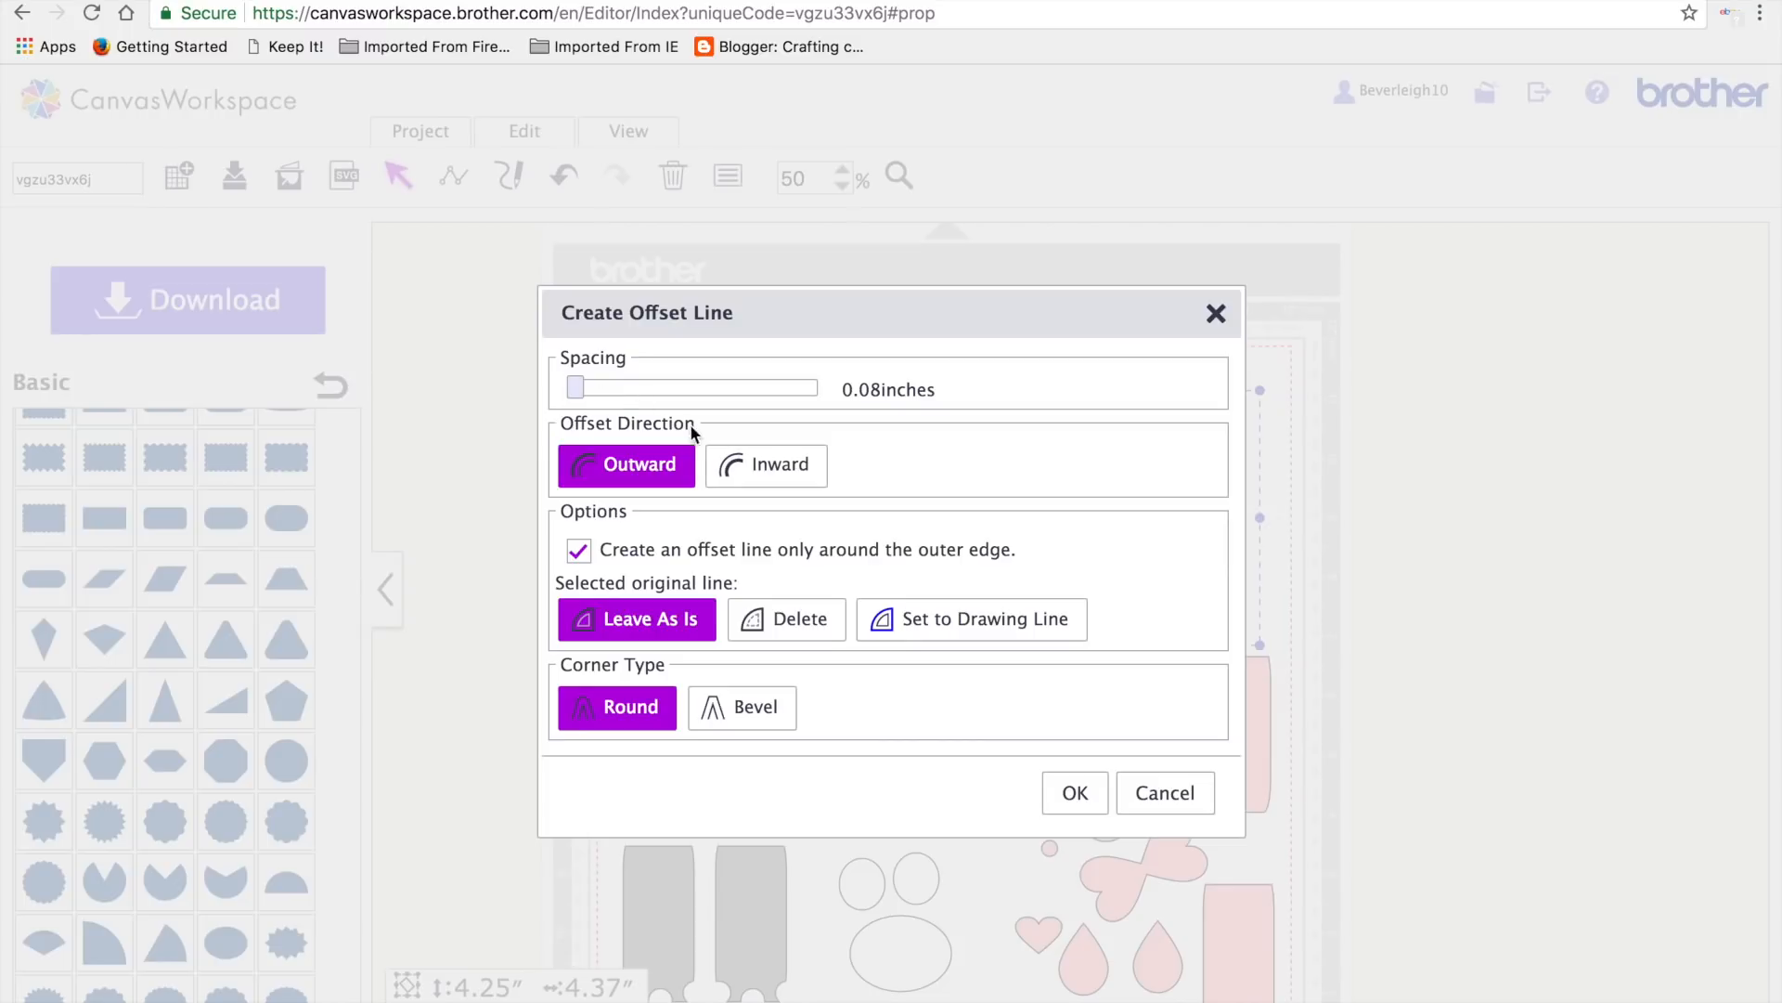
left_click(745, 473)
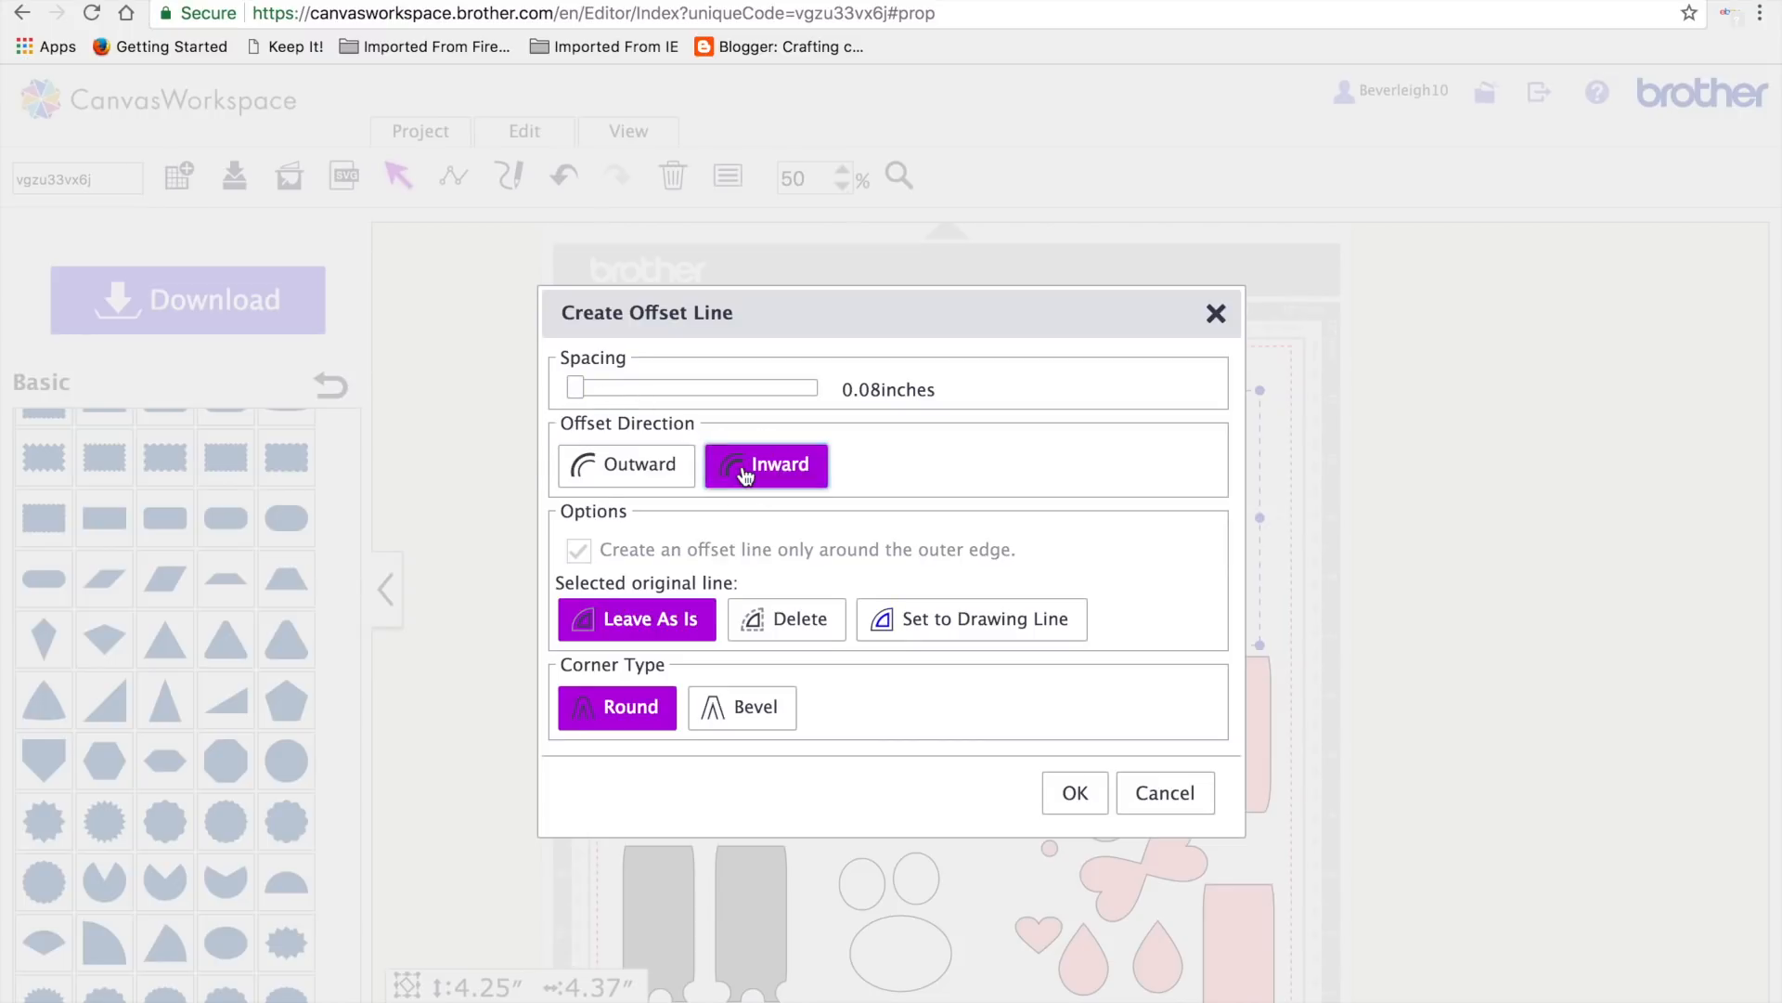
left_click(1075, 795)
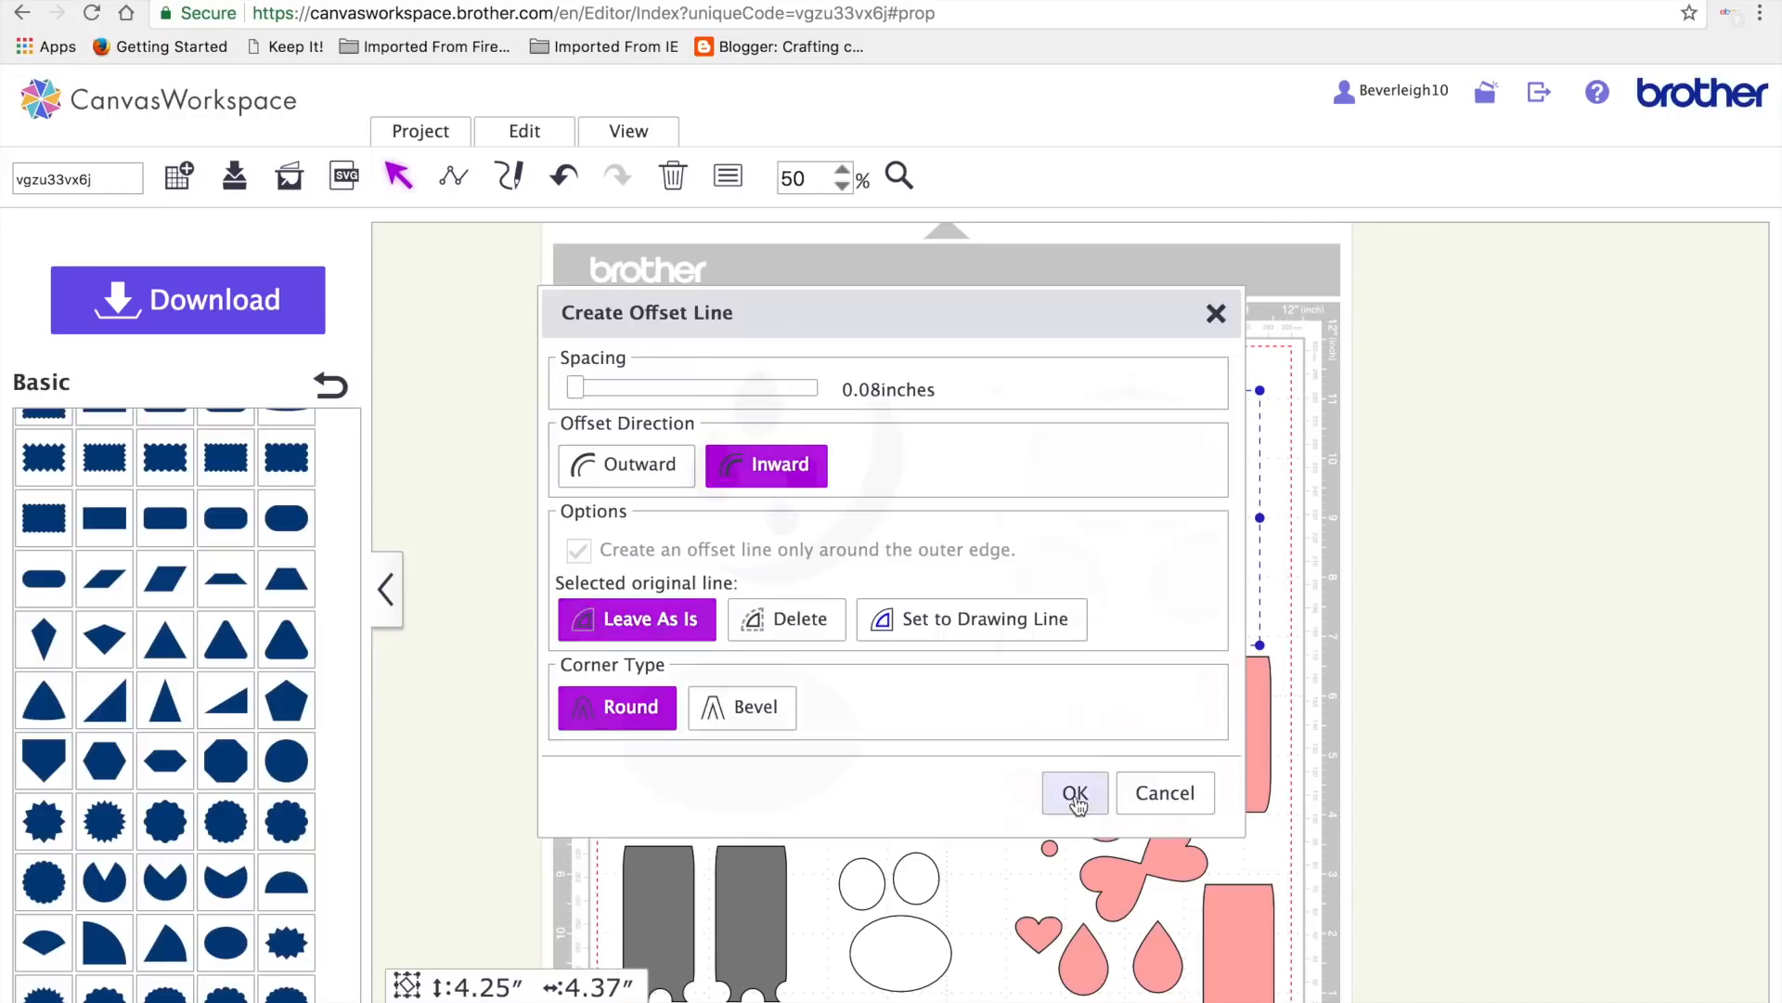
- Set the inner offset lines of the light grey head and both feet to the Drawing Line type
left_click(1142, 473)
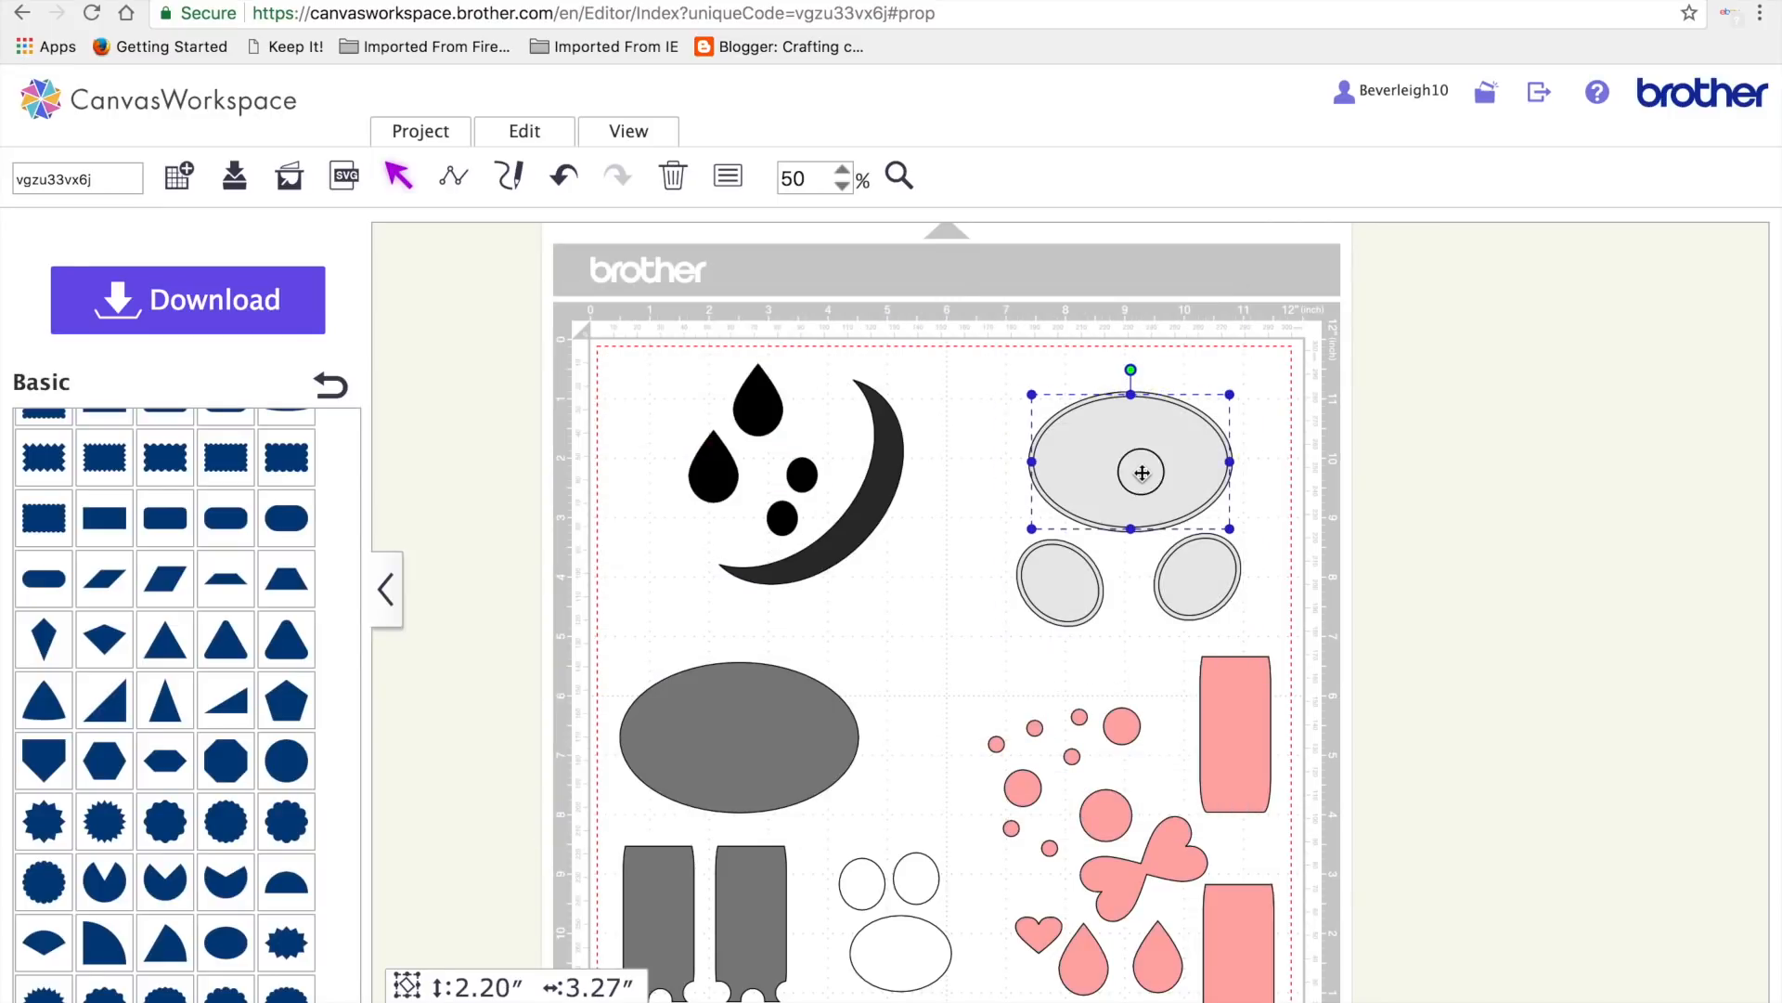
left_click(1074, 595, "shift")
left_click(1192, 602, "shift")
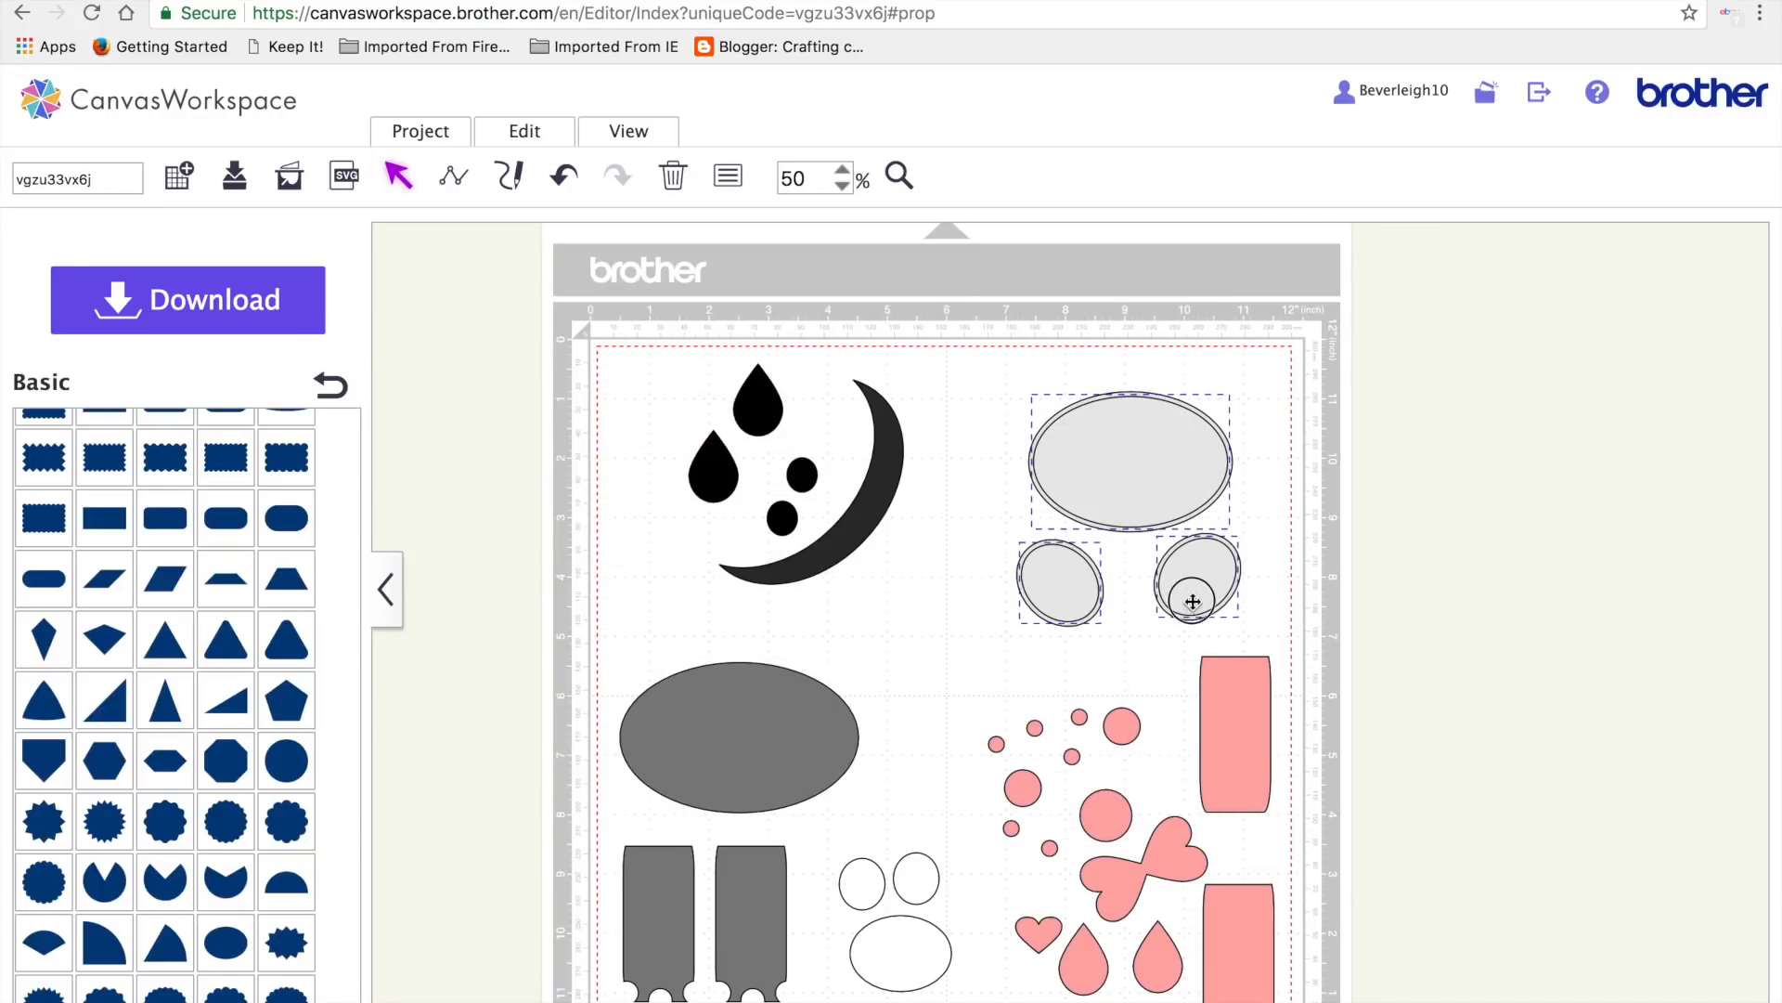
left_click(645, 133)
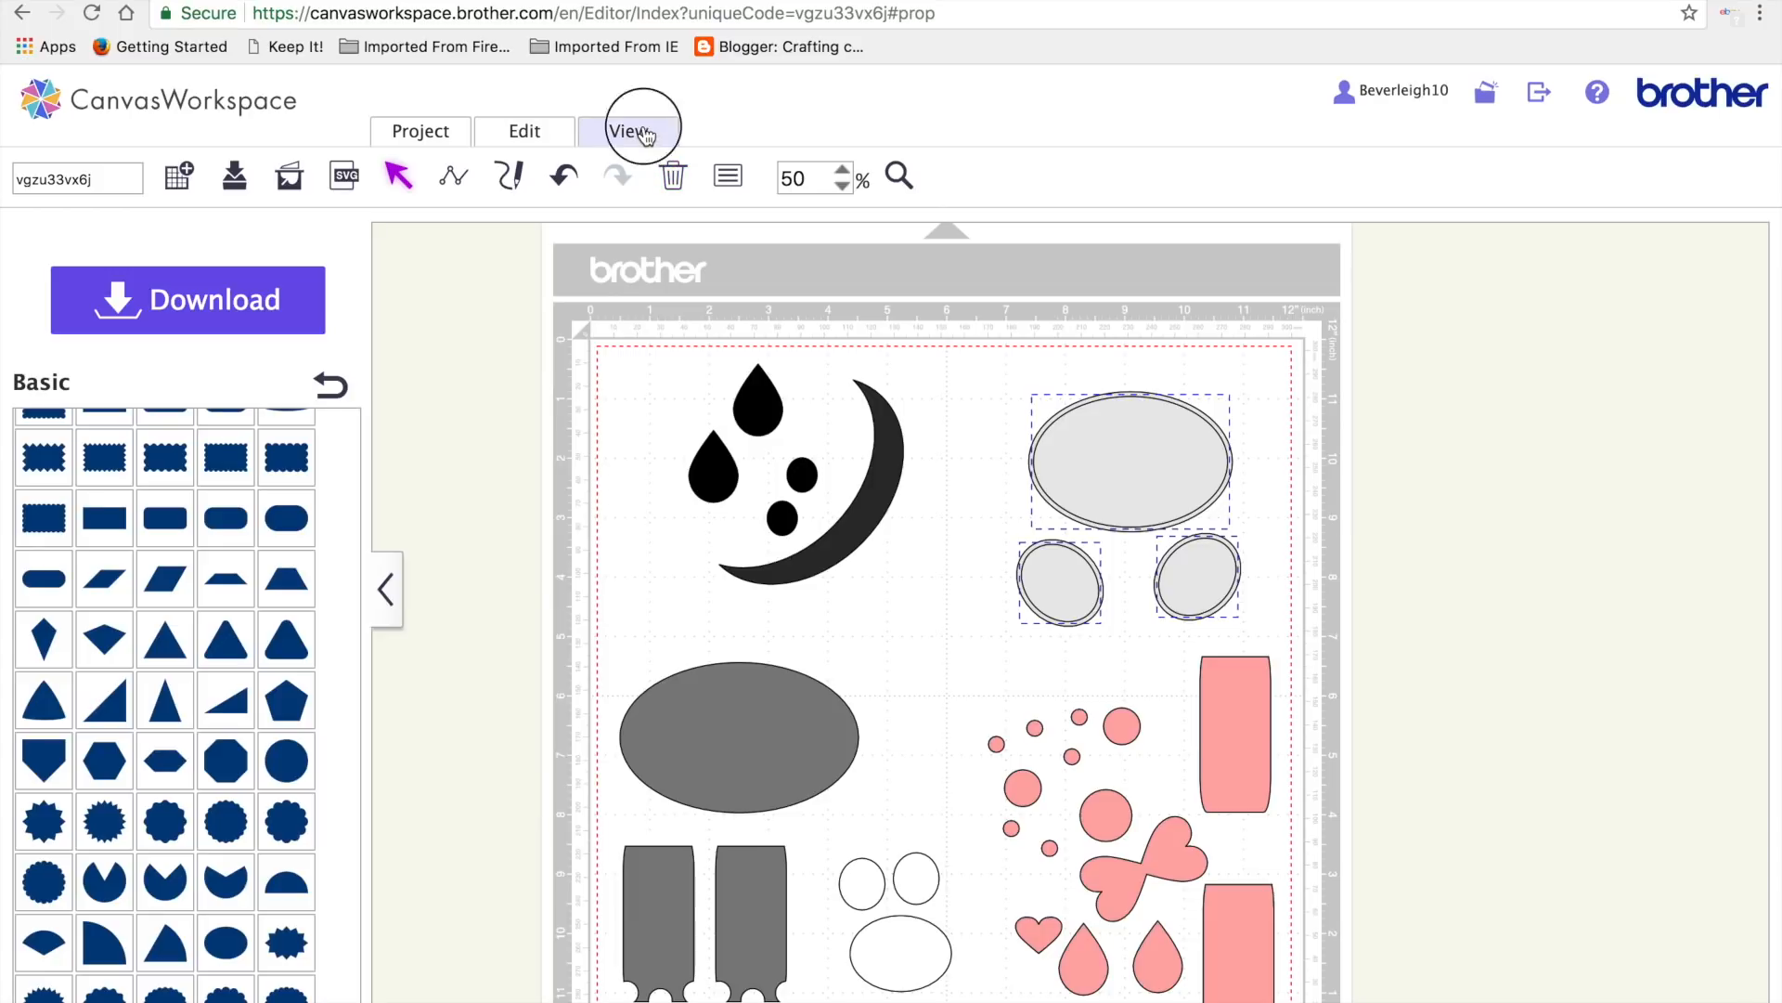
left_click(720, 592)
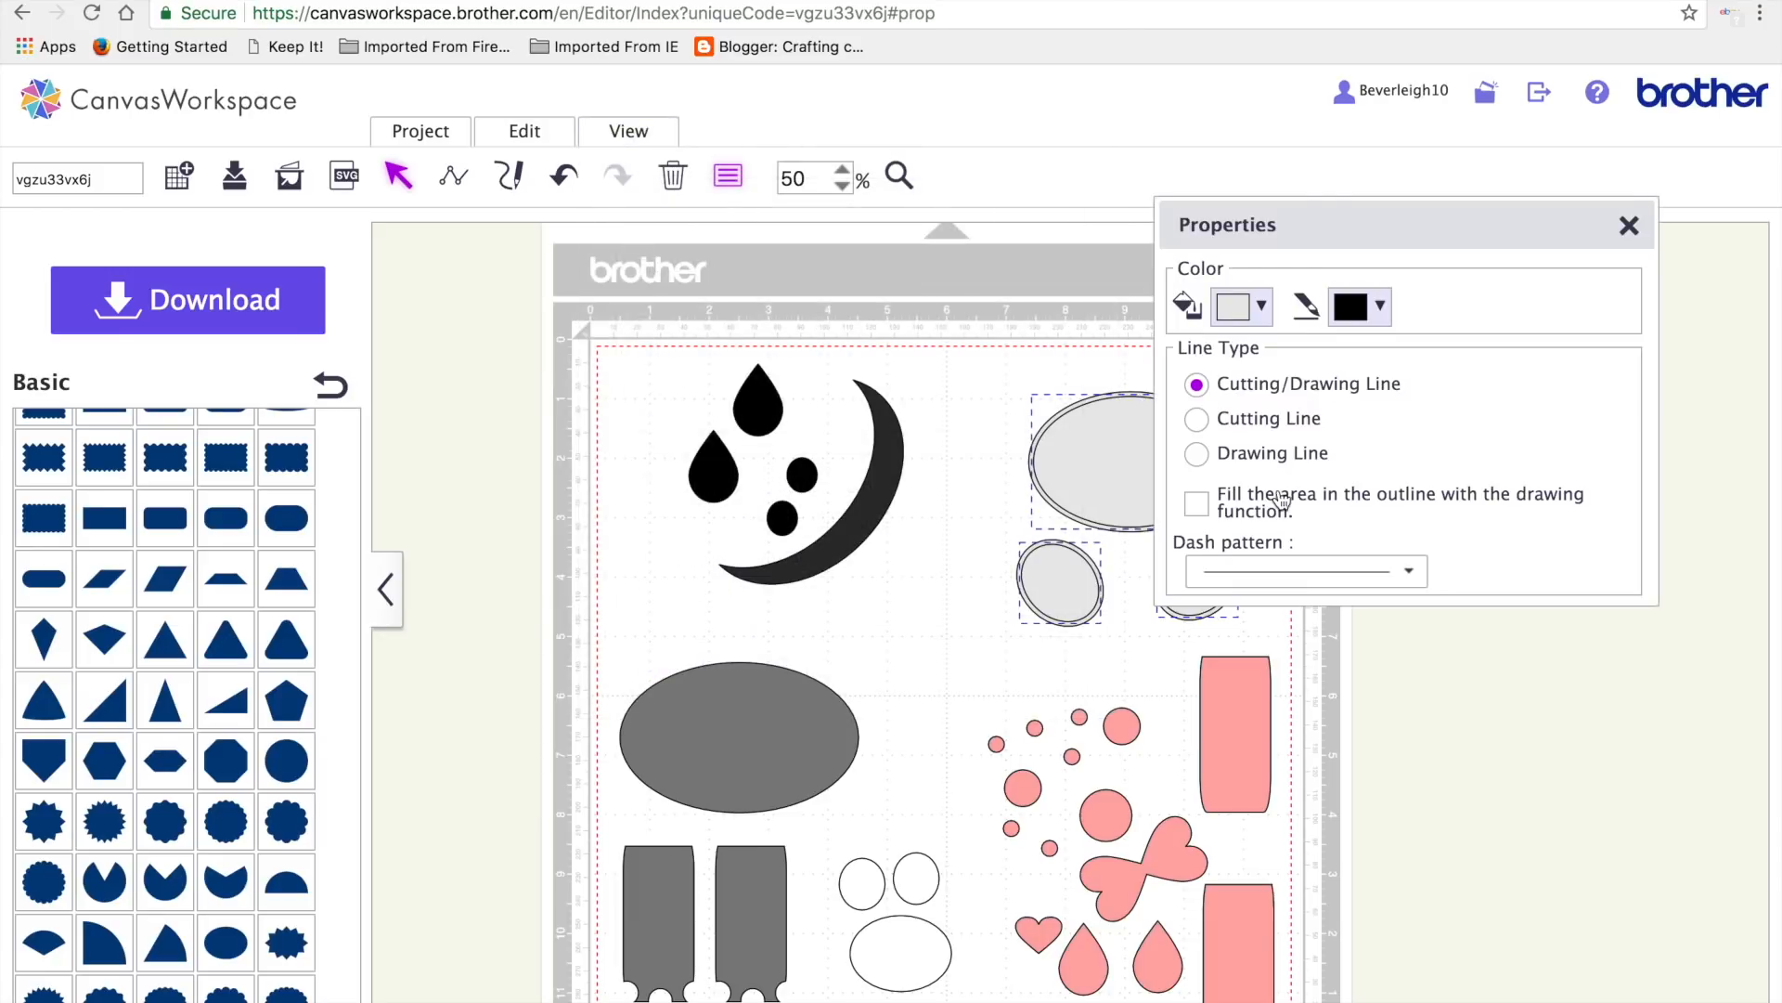
left_click(1280, 464)
- Apply a dash pattern of medium-length, evenly spaced dashes to the head and feet's inner lines
left_click(1409, 571)
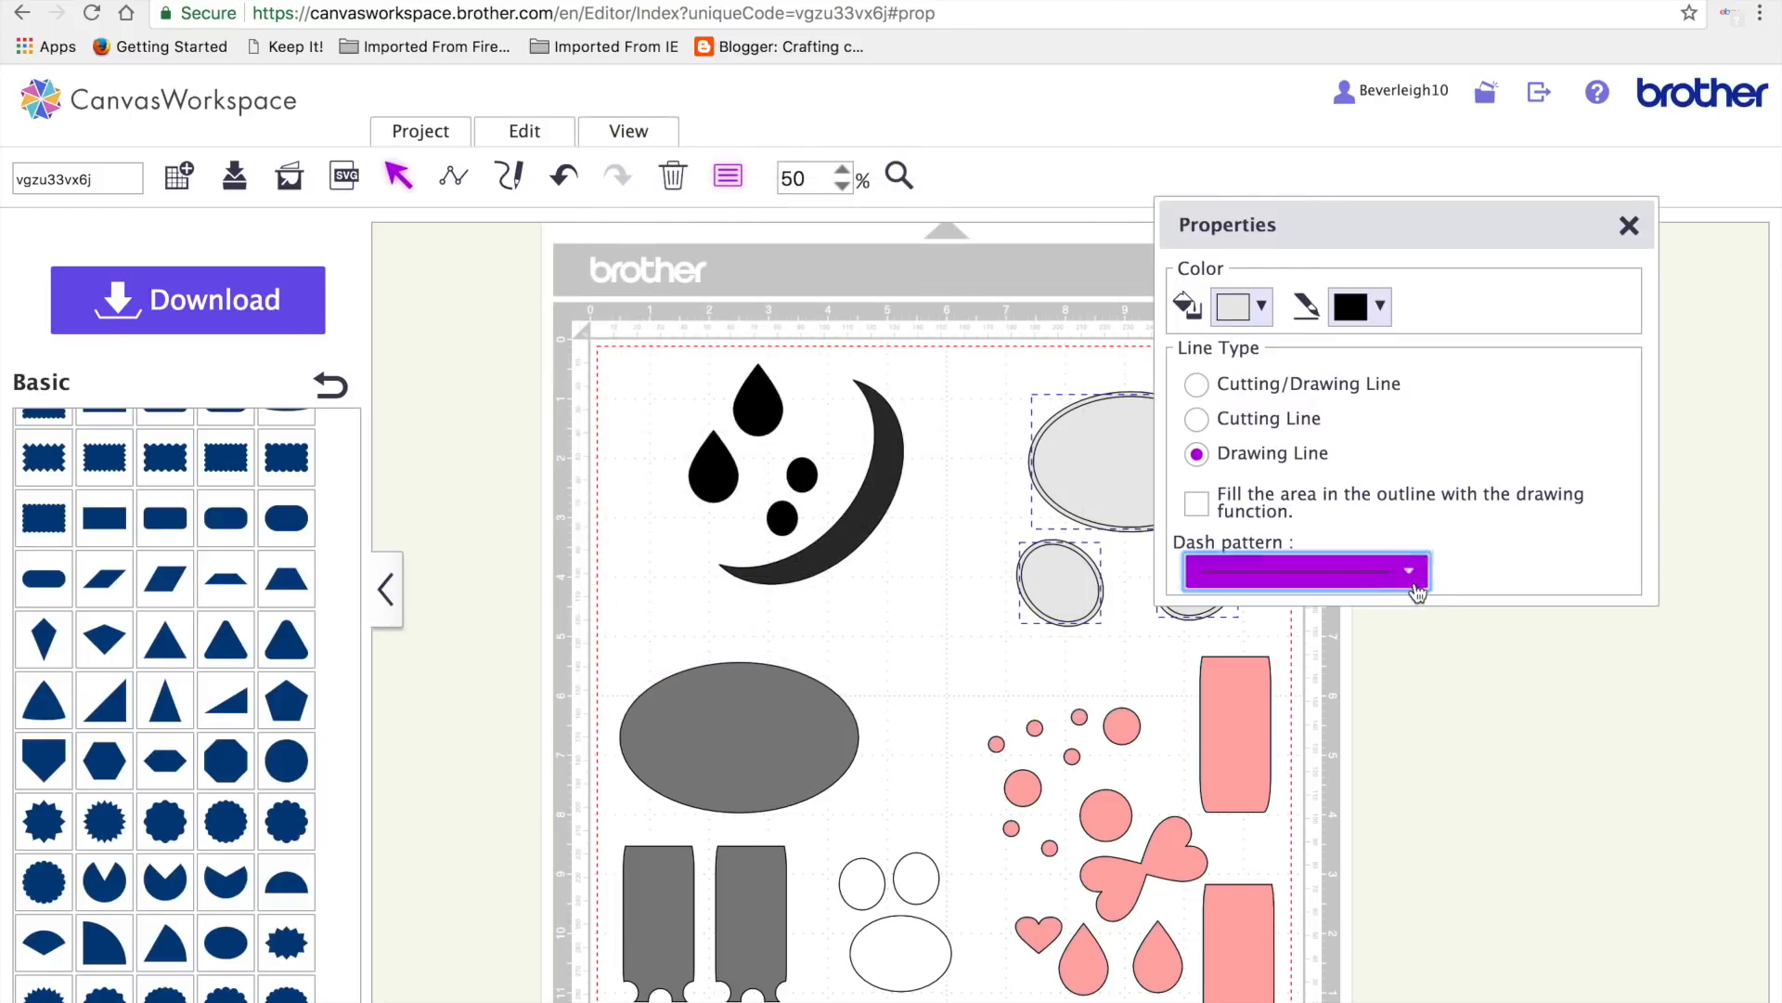
left_click(1363, 677)
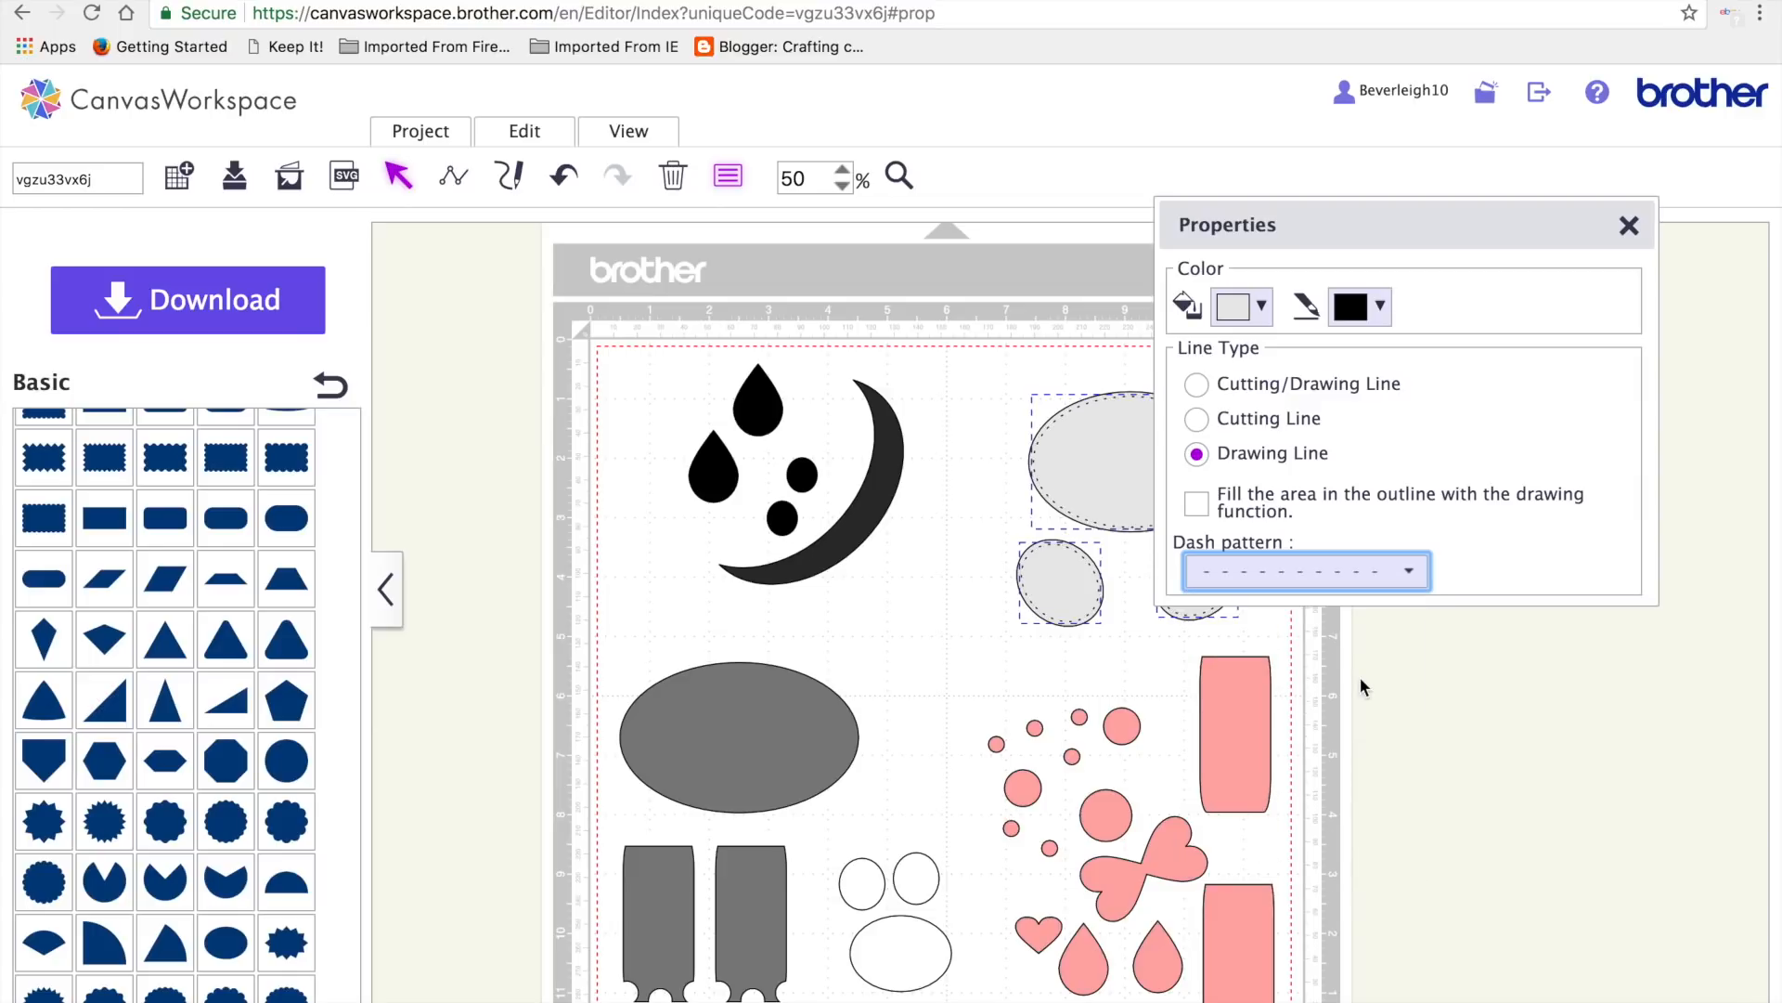
left_click(1390, 568)
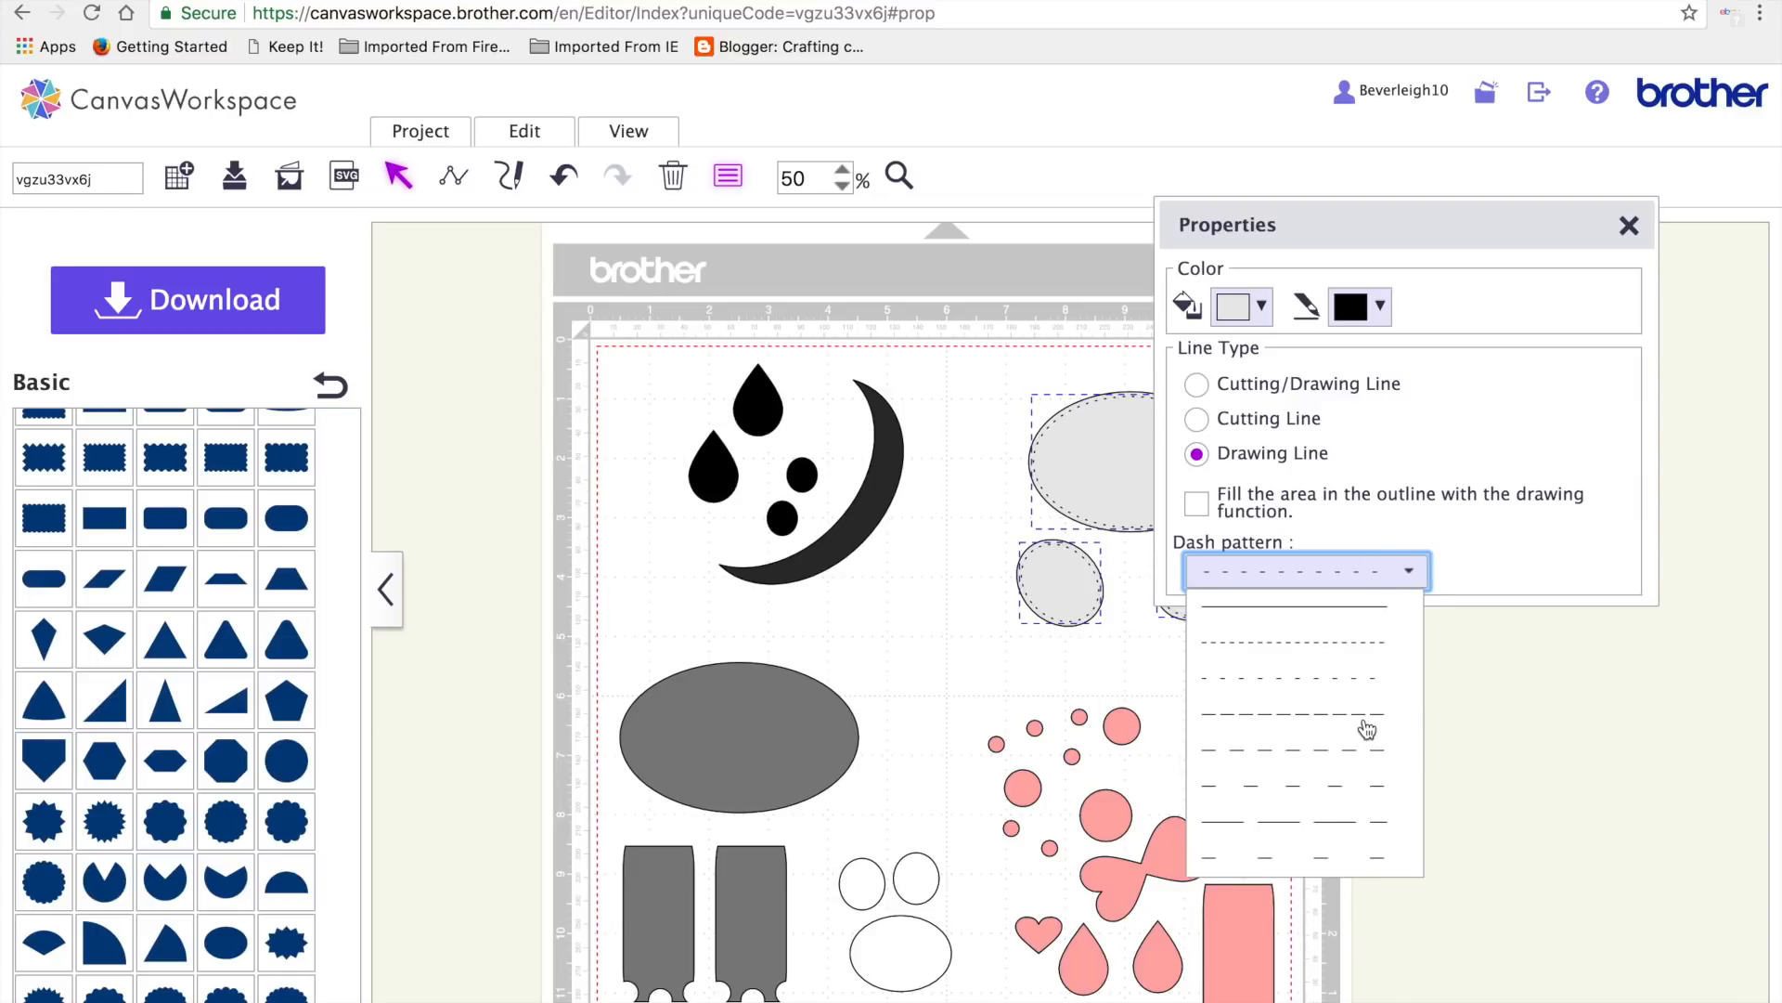
left_click(1373, 752)
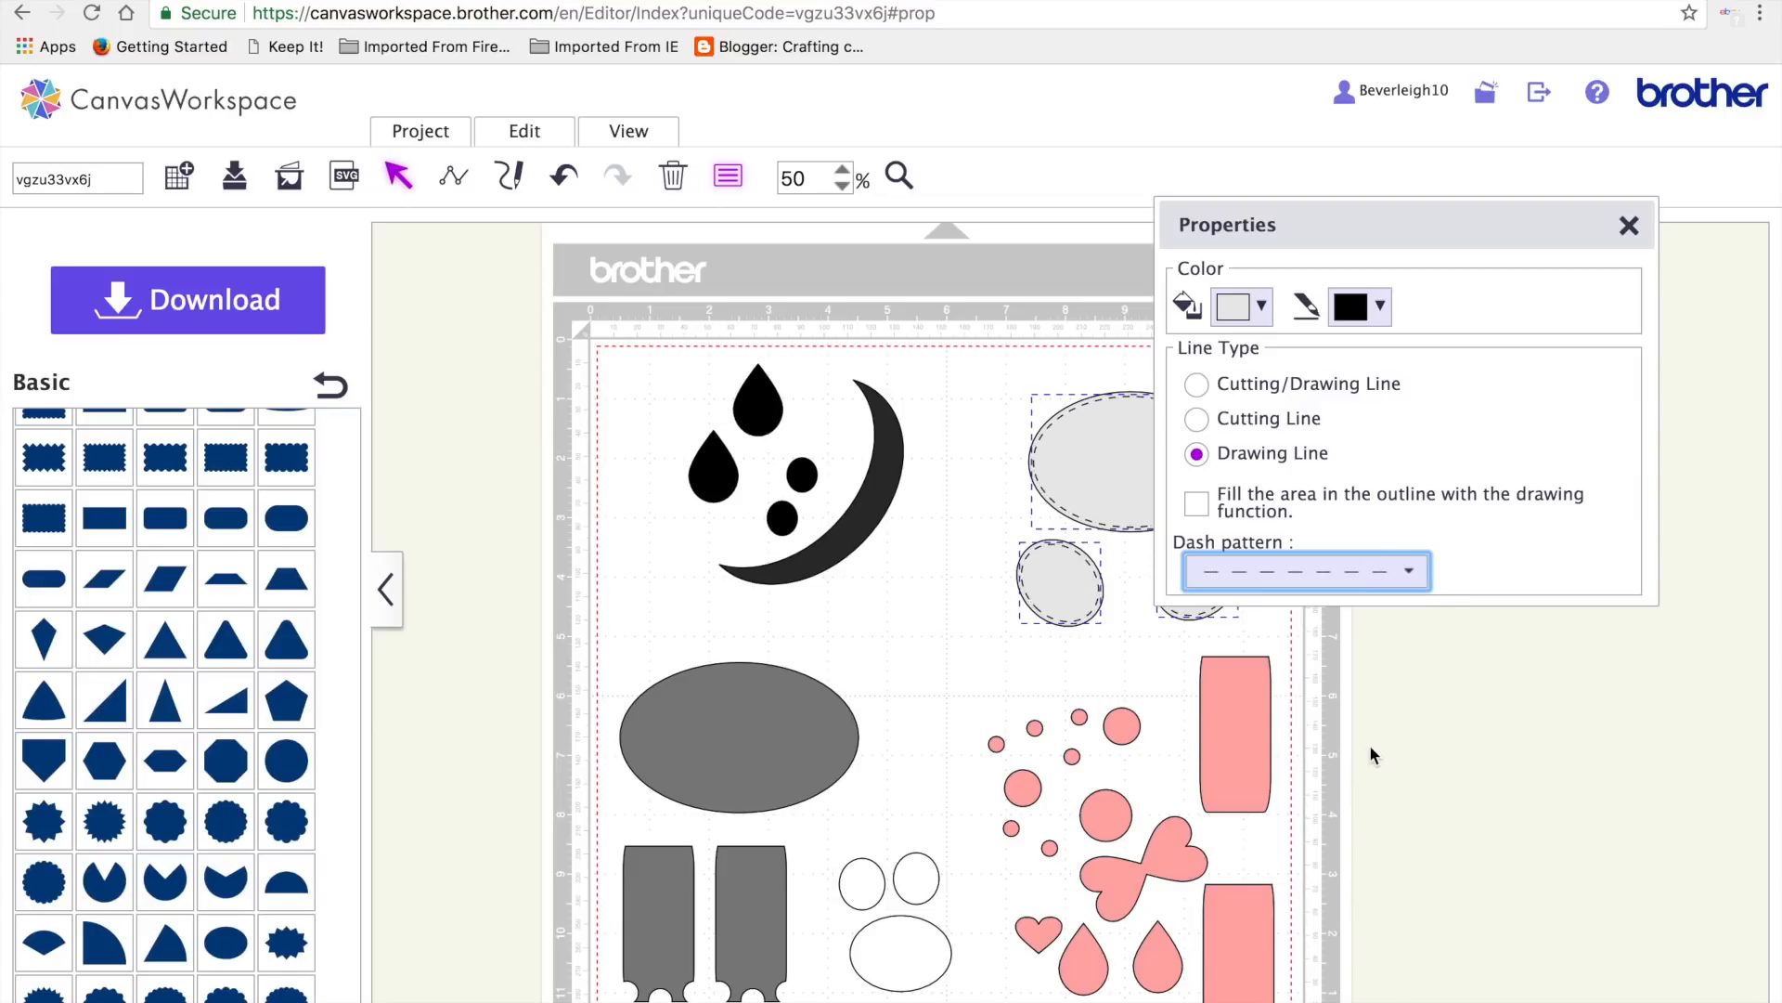
left_click(1625, 232)
left_click(1297, 442)
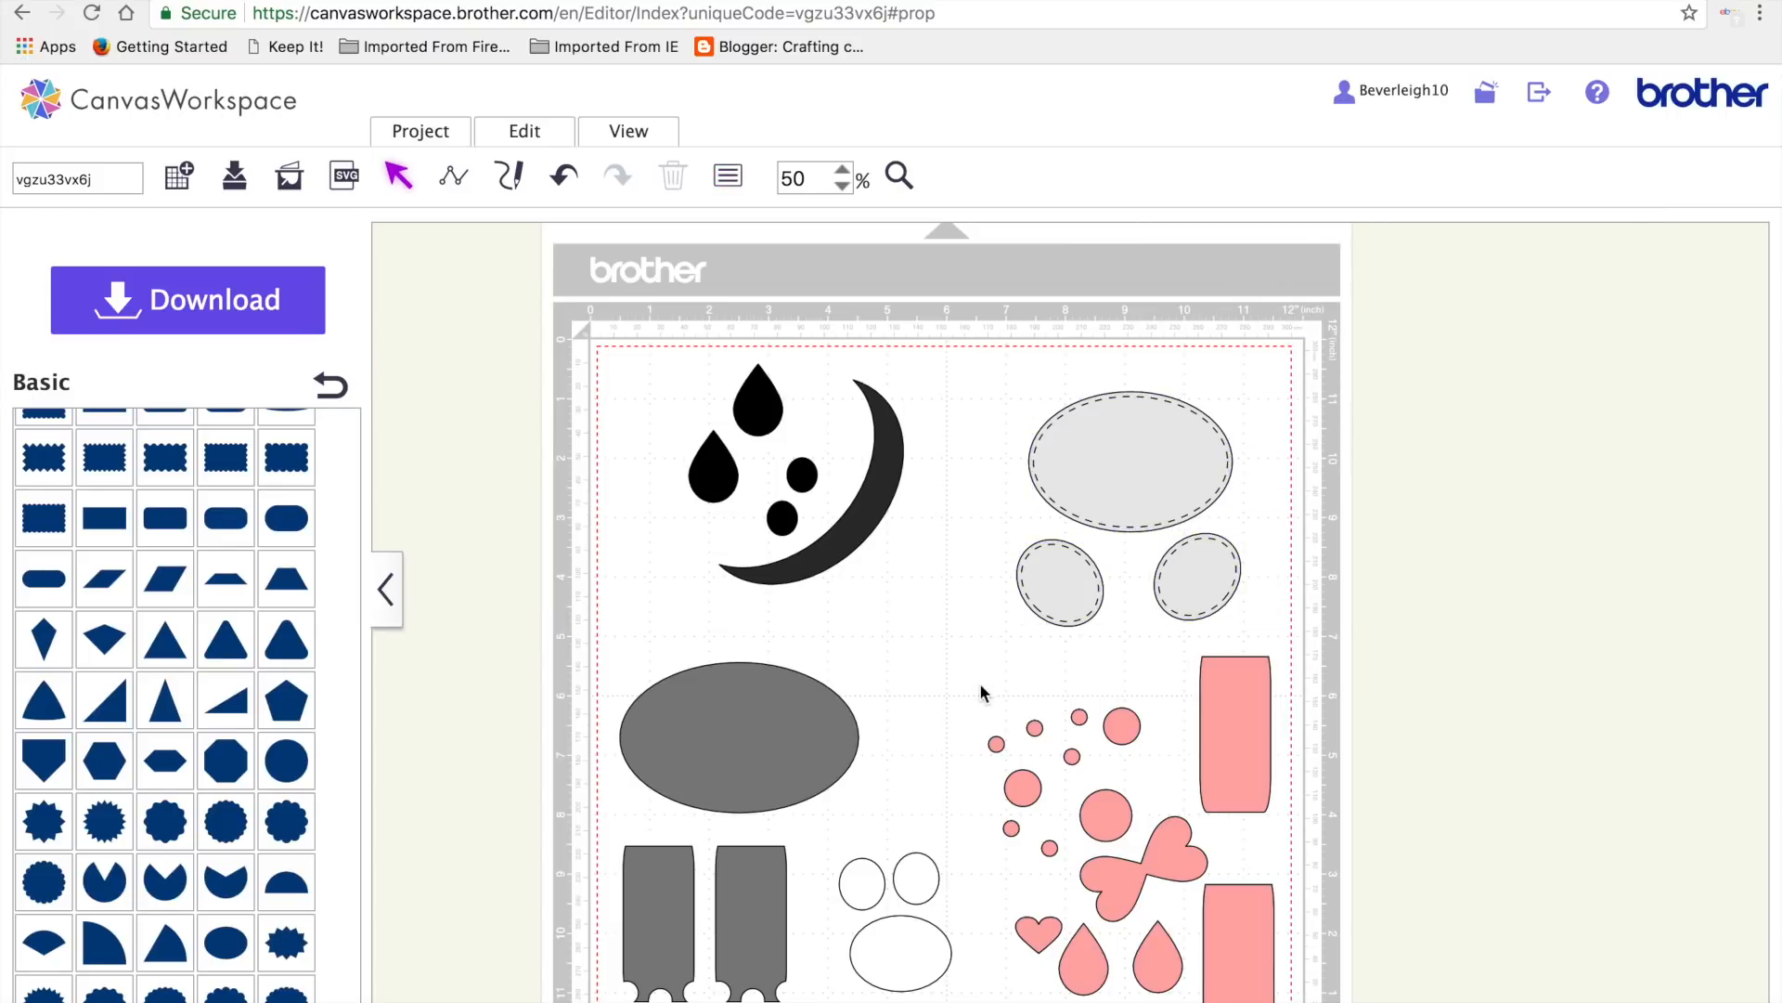
- Select the grey oval body and both grey legs together for creating inner offset lines
left_click(787, 708)
left_click(750, 915, "shift")
left_click(659, 907, "shift")
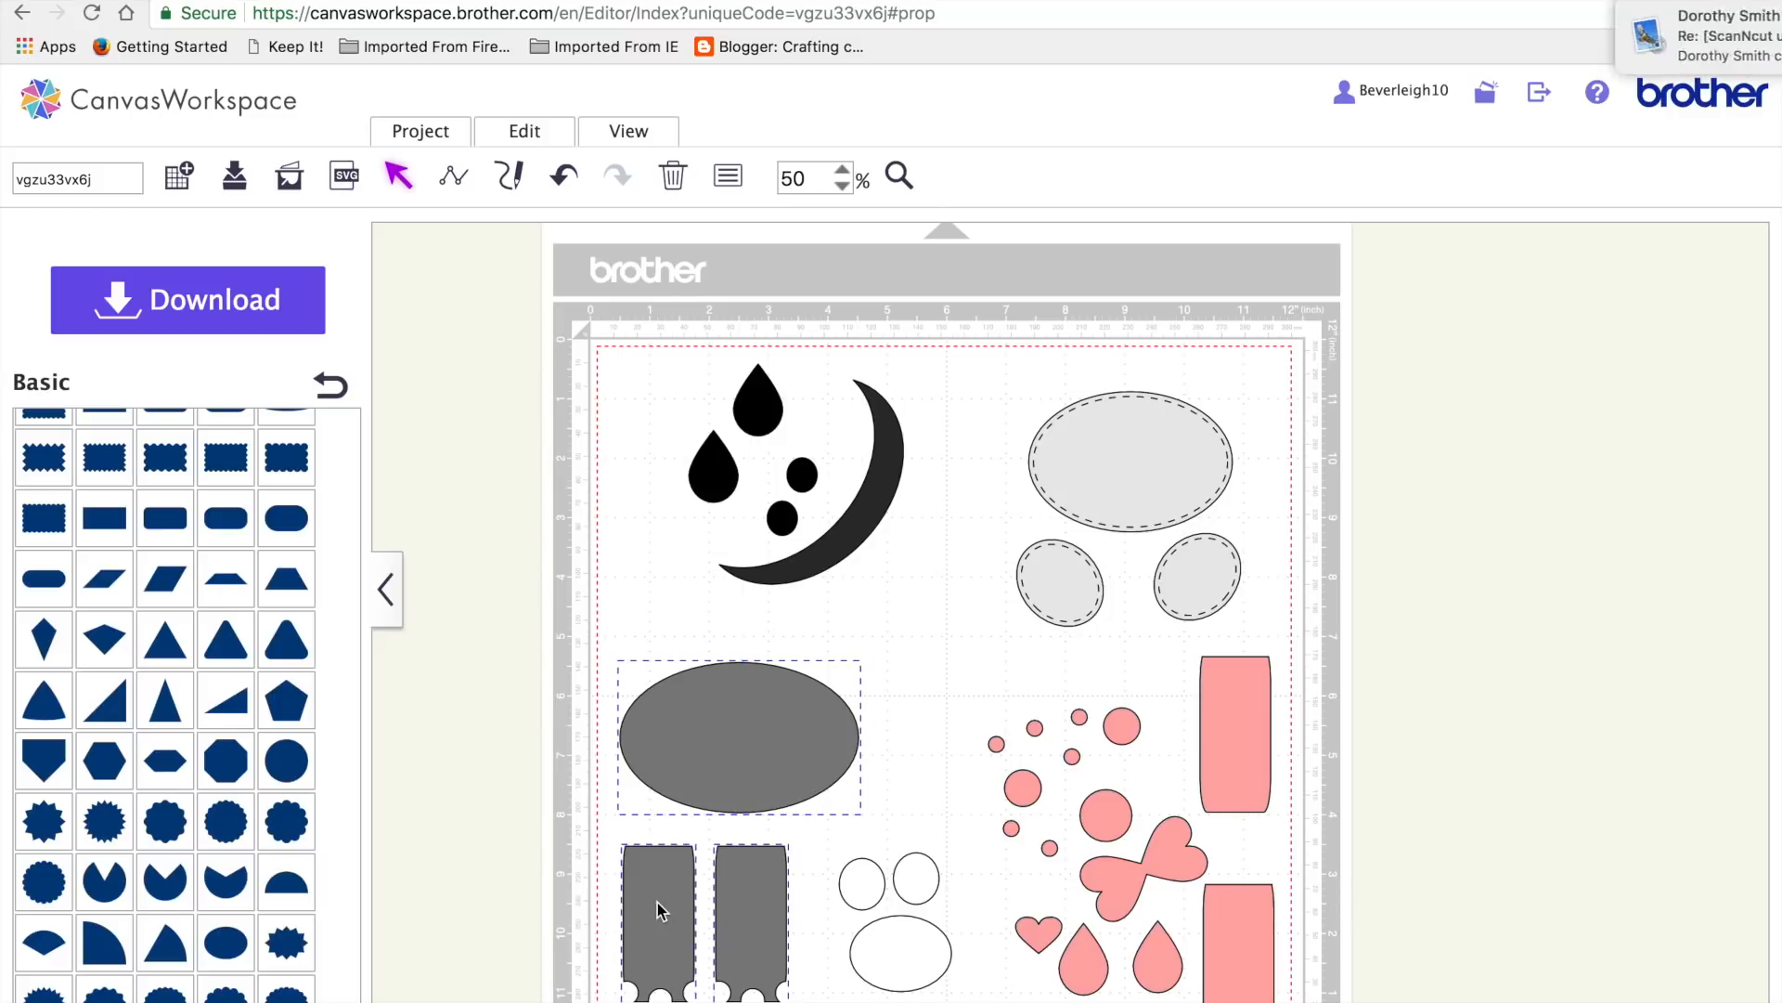
left_click(524, 131)
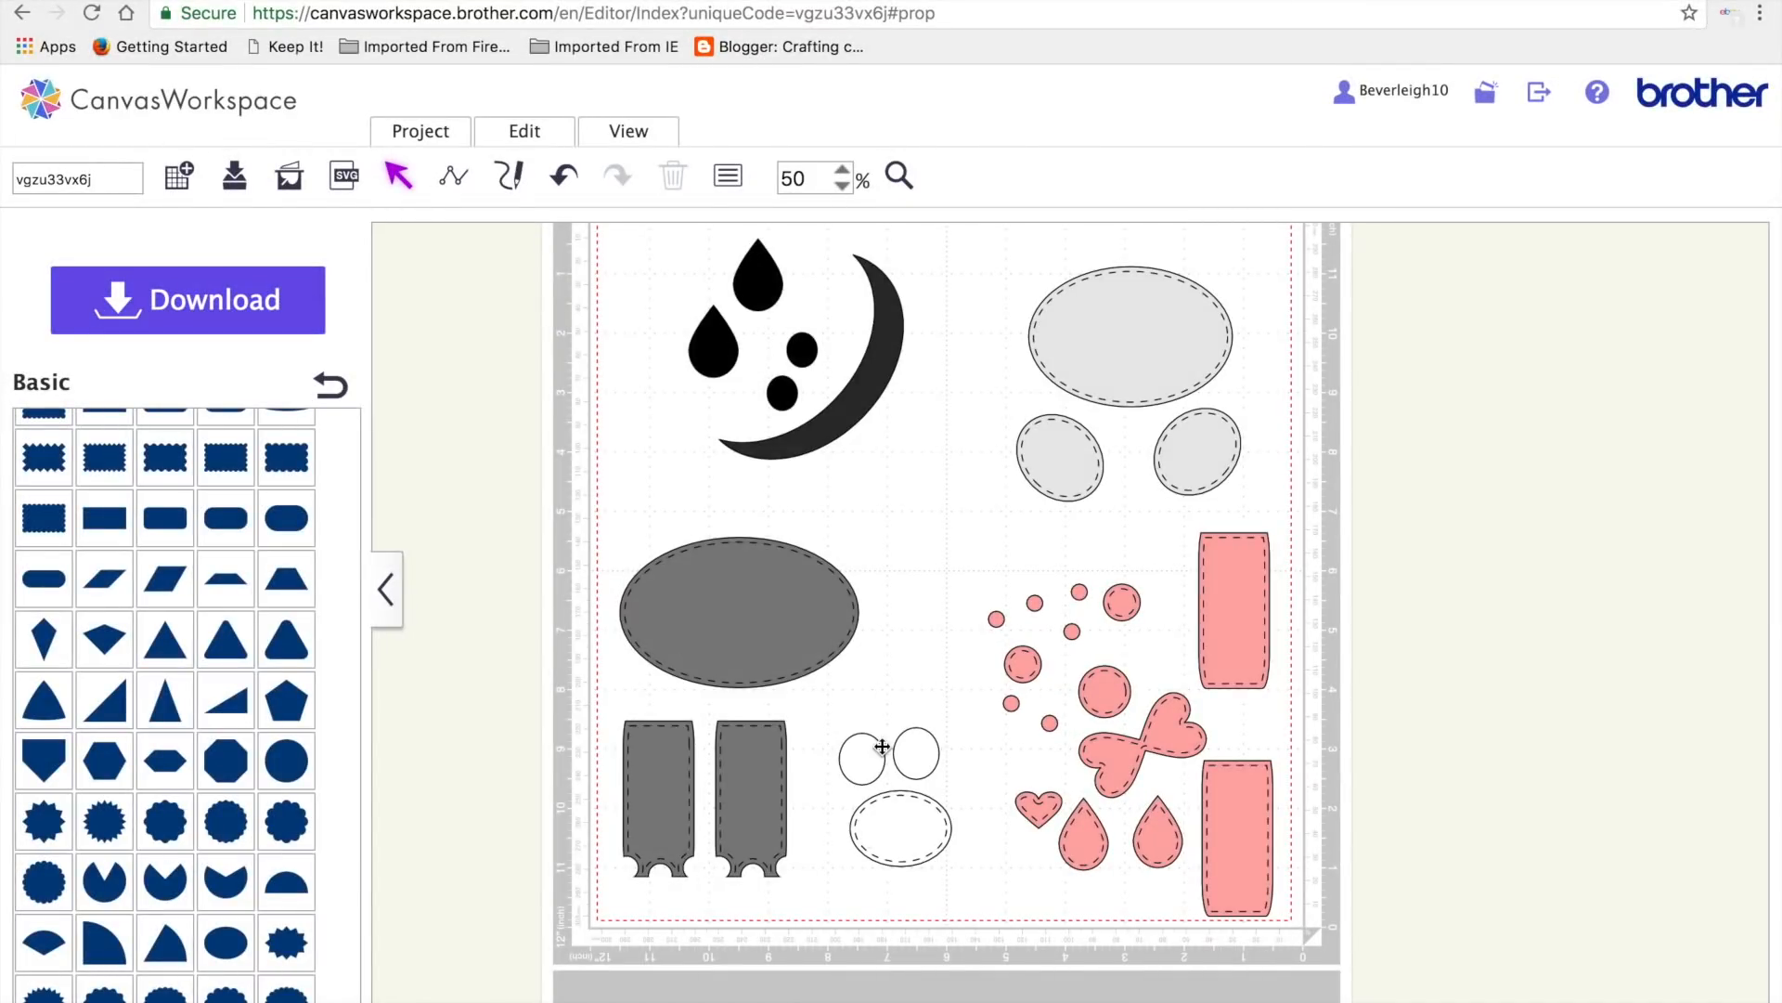
- Rename the project "cat file" and save it by overwriting the existing project
left_click_drag(93, 179, 2, 181)
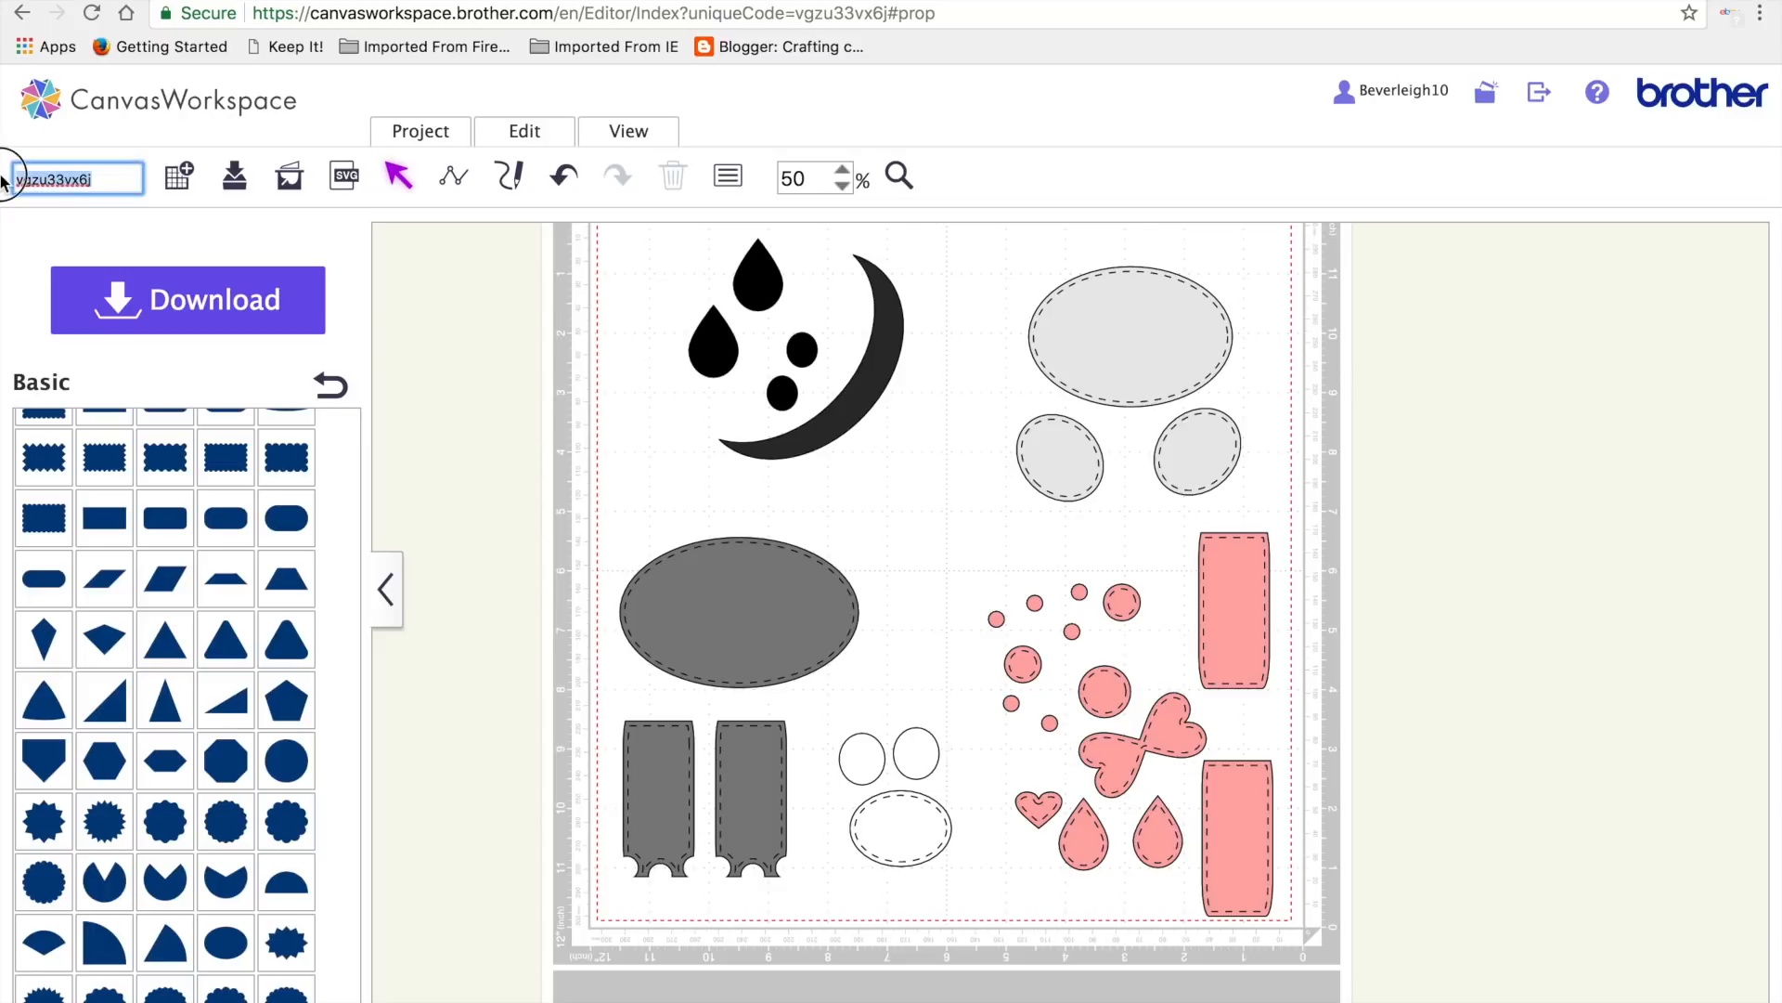
key("BackSpace")
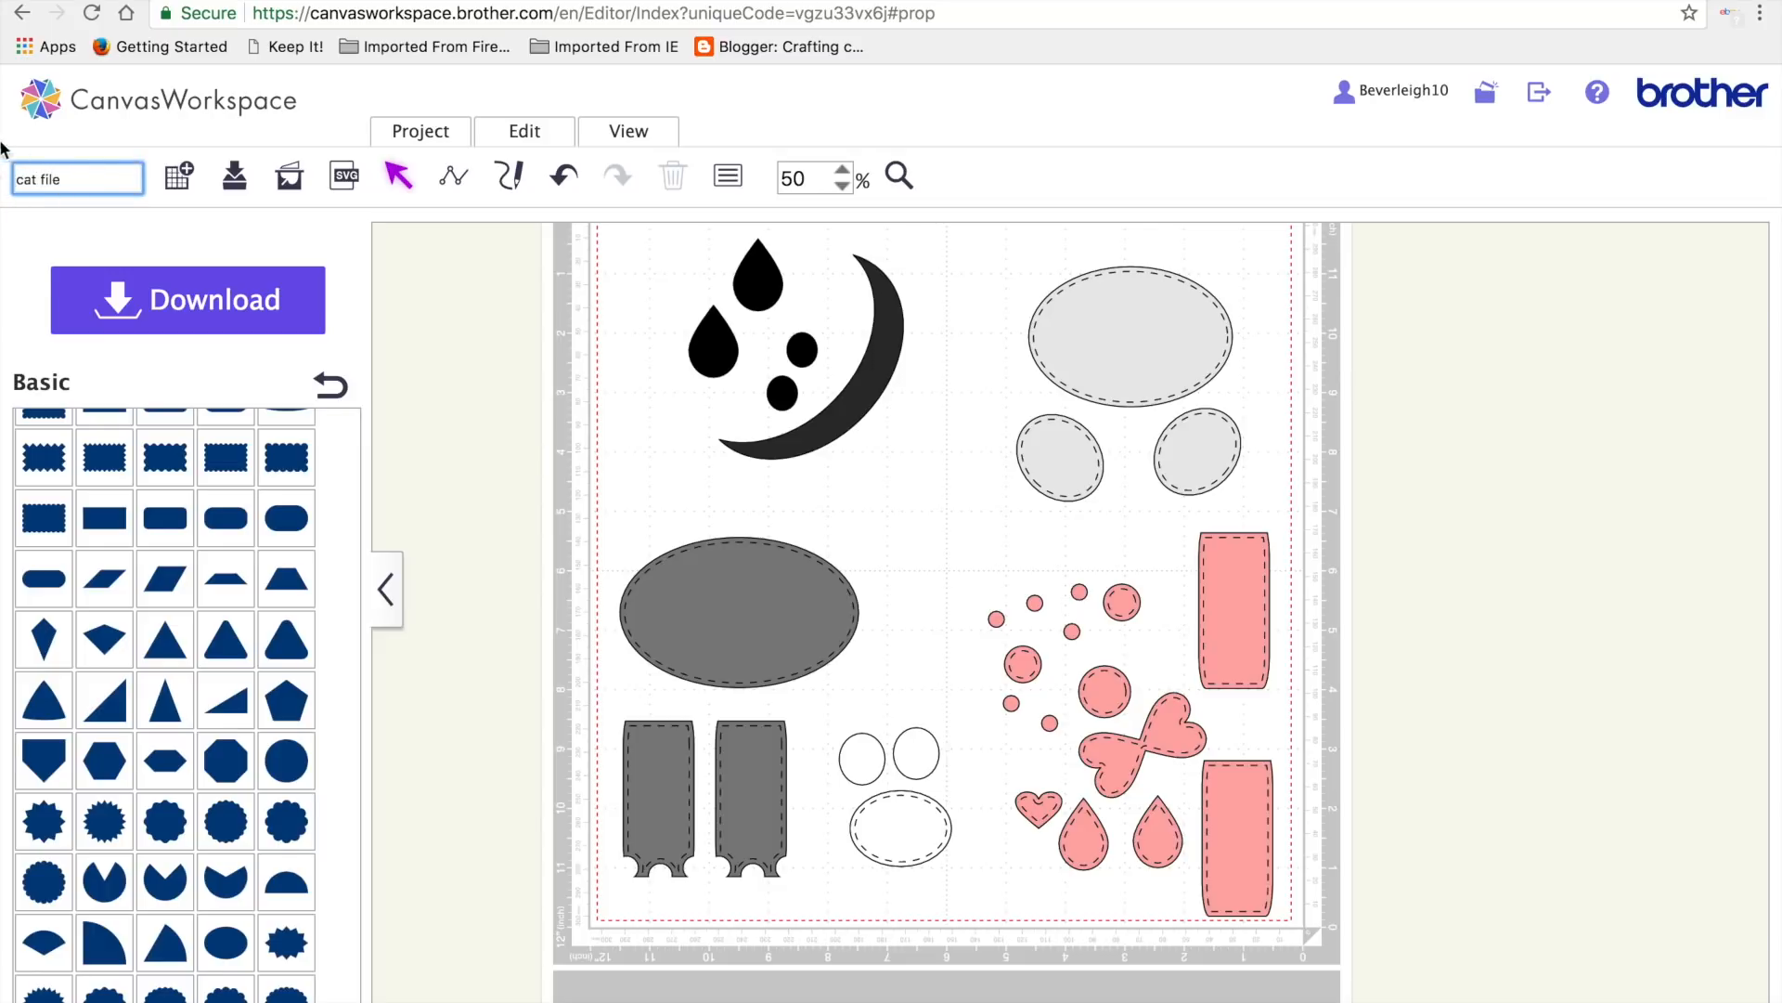
left_click(237, 177)
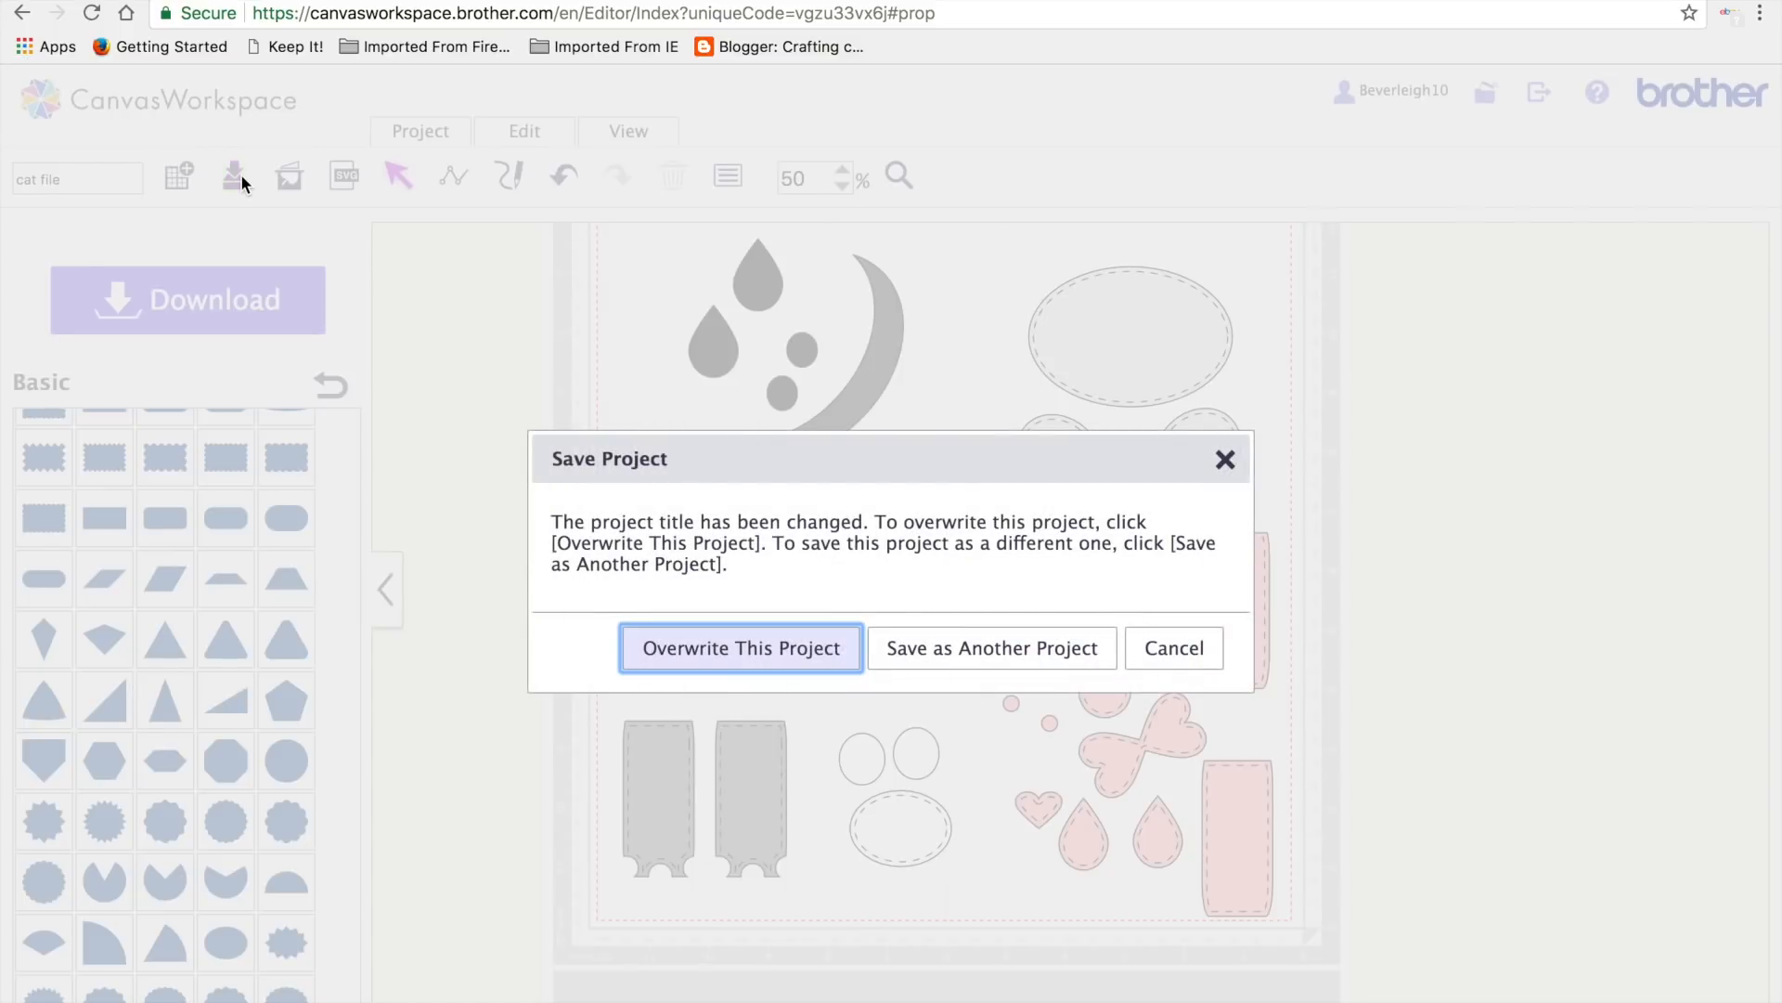
left_click(753, 653)
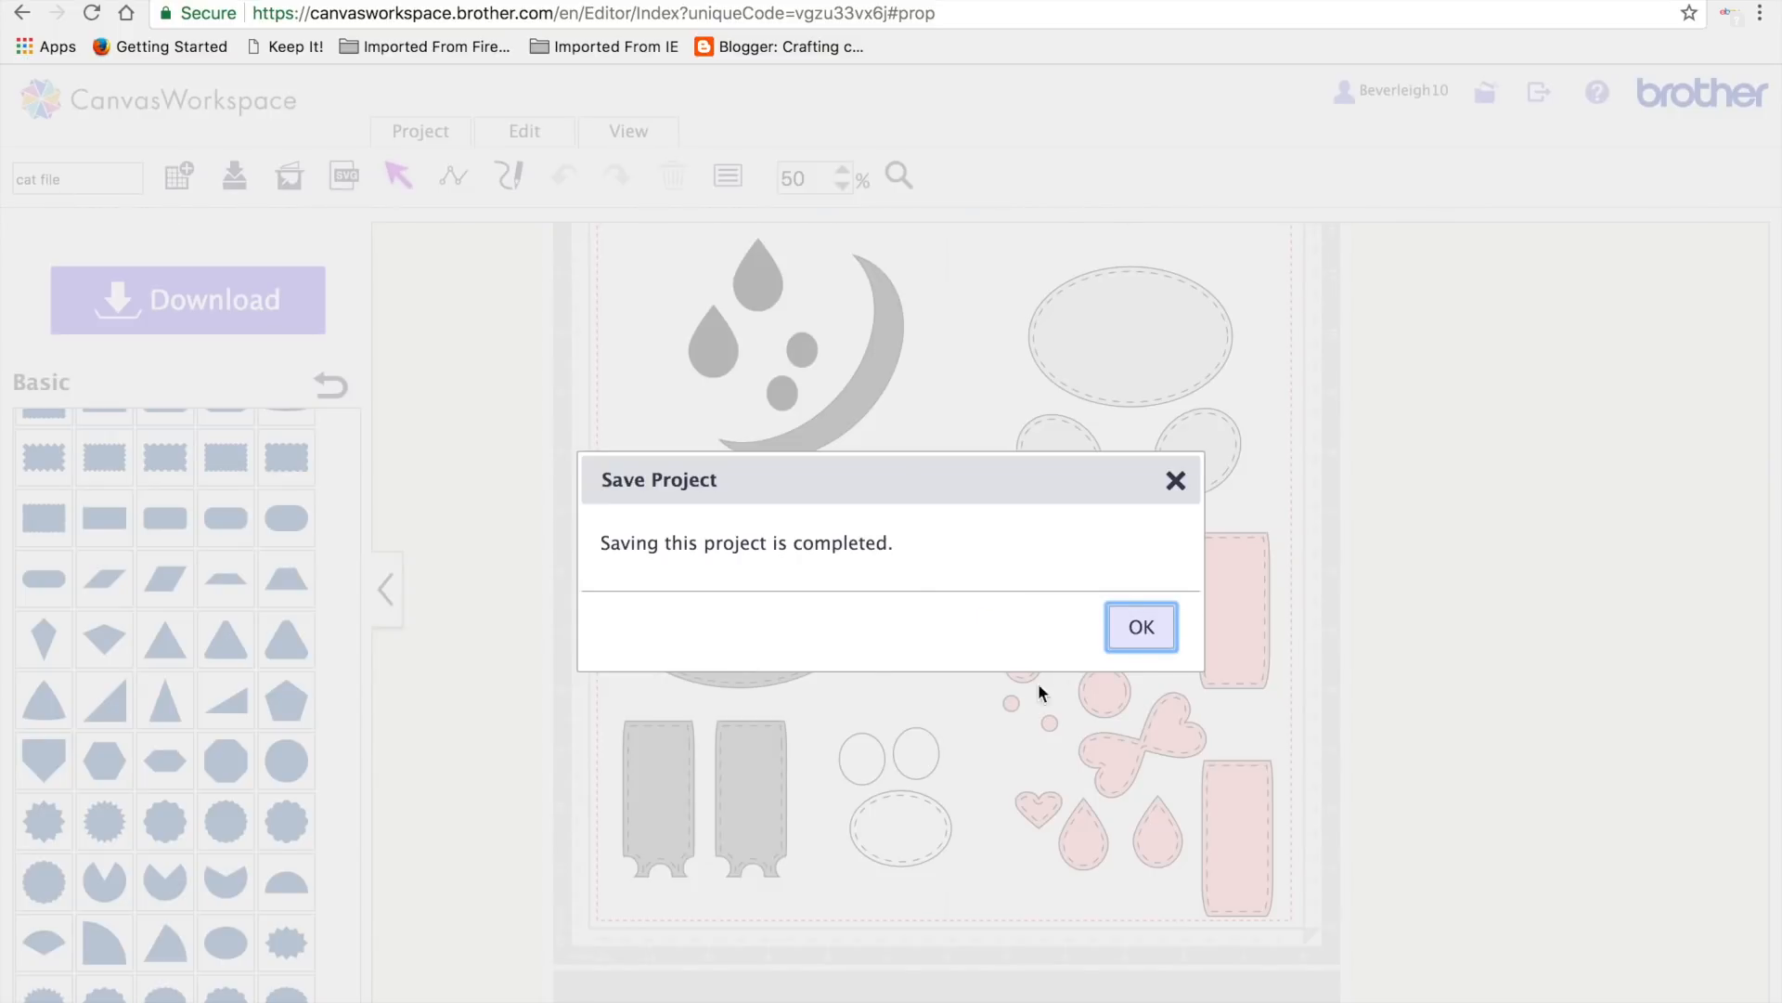
left_click(1138, 626)
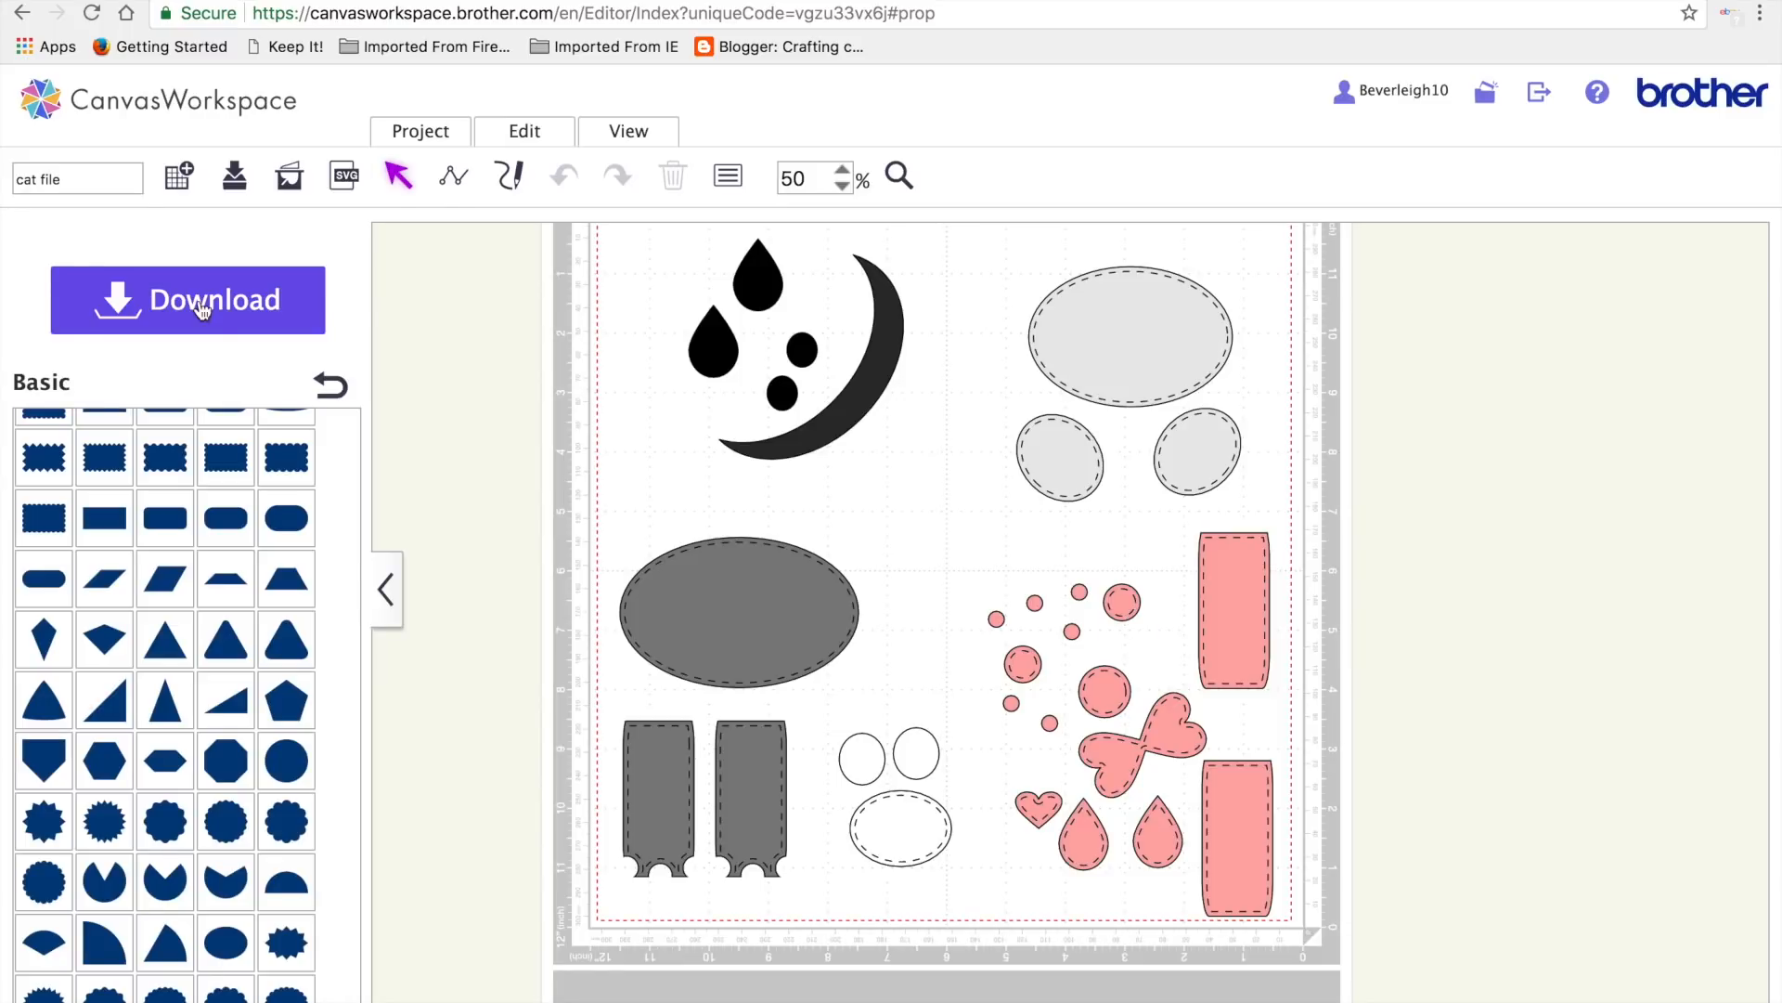
- Download the project to the computer as an FCM file in the fcm folder of Documents
left_click(238, 319)
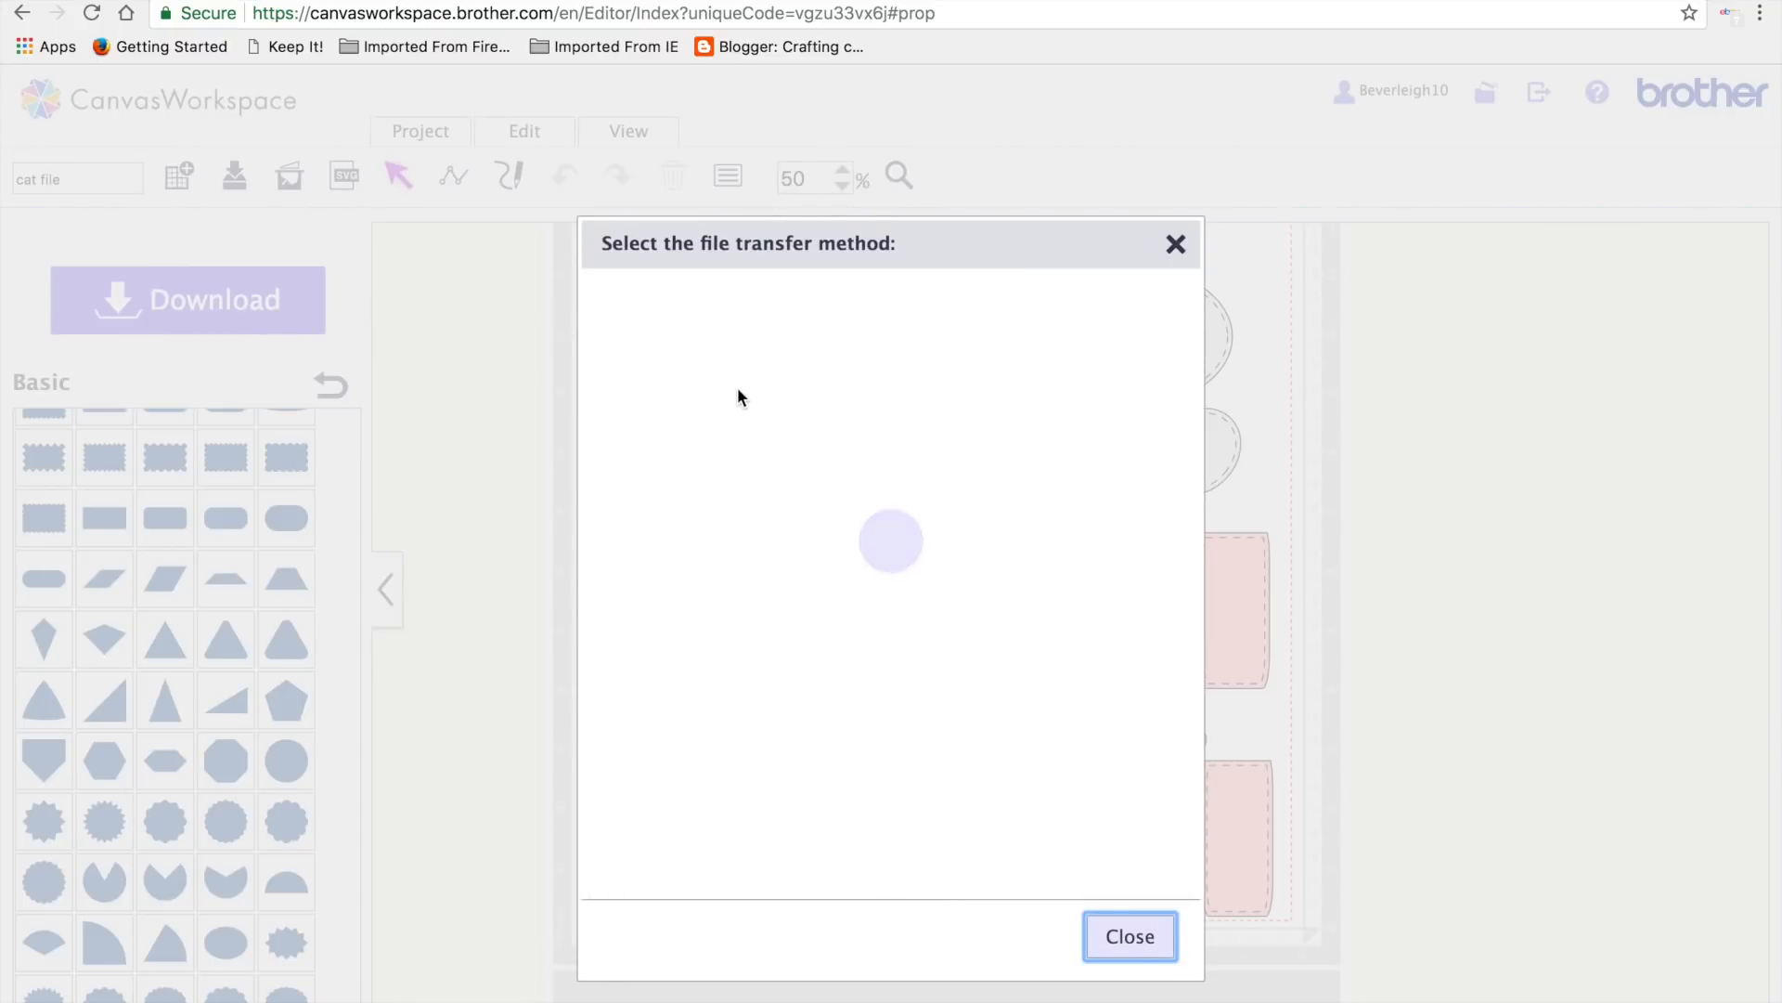
left_click(738, 400)
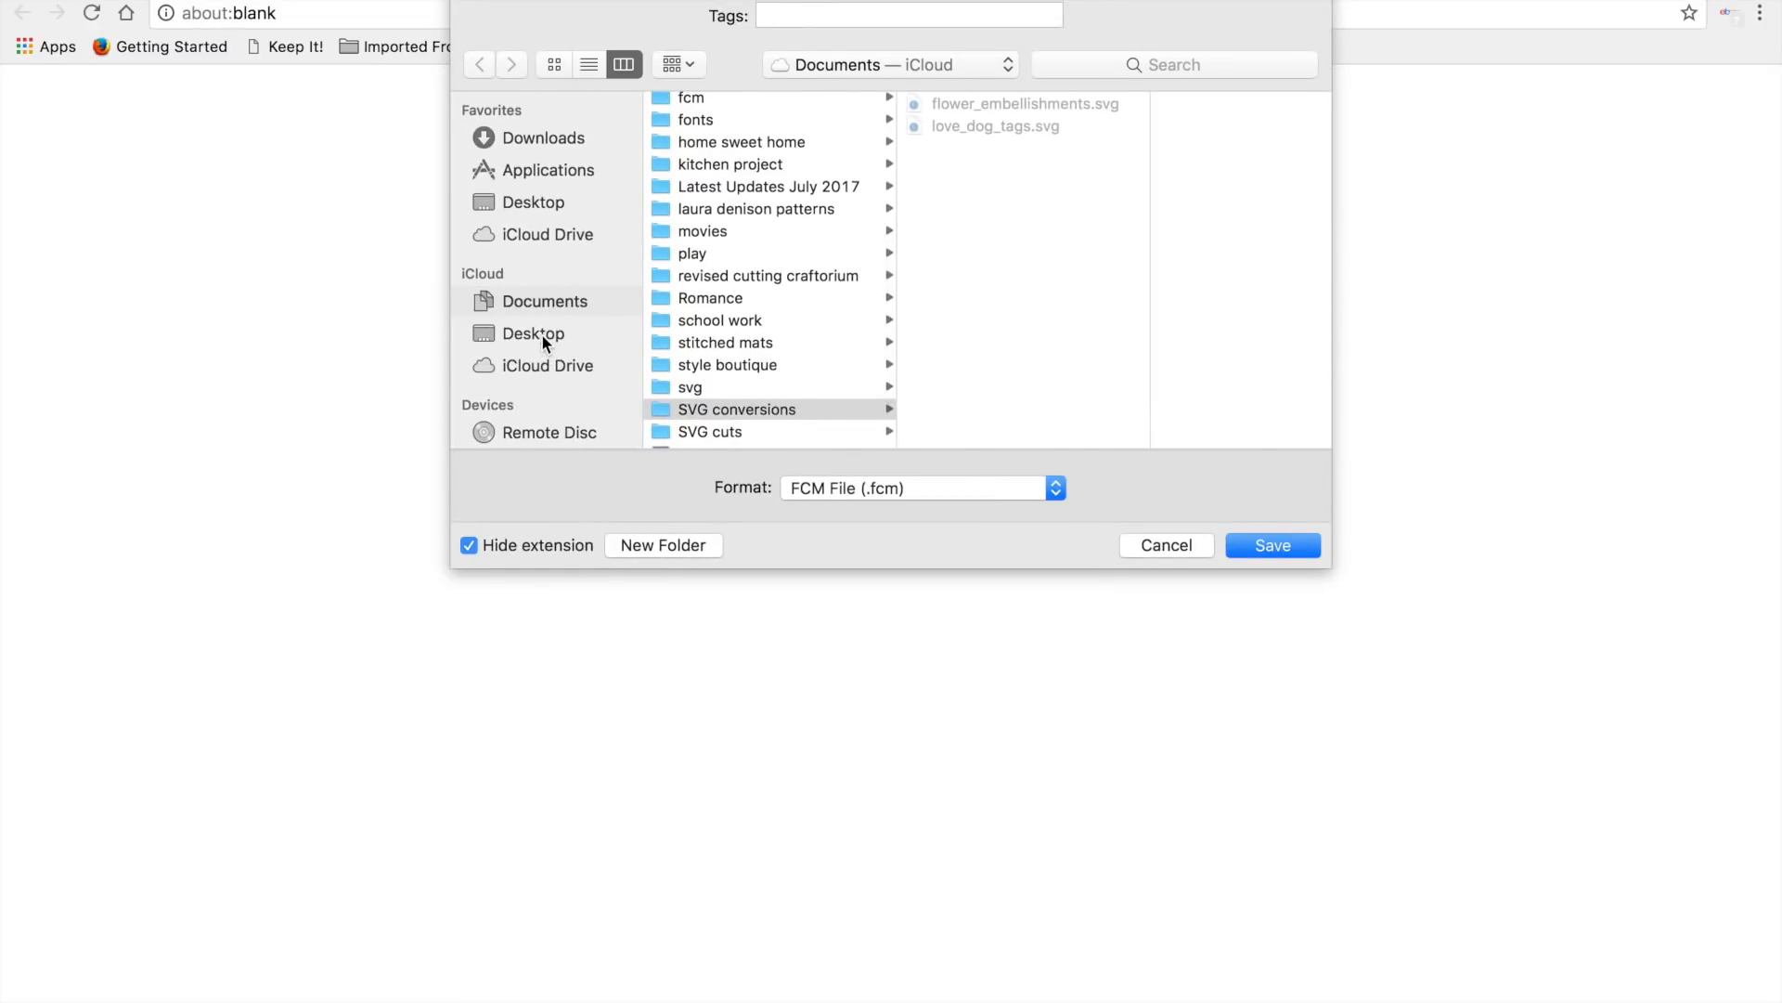
left_click(698, 102)
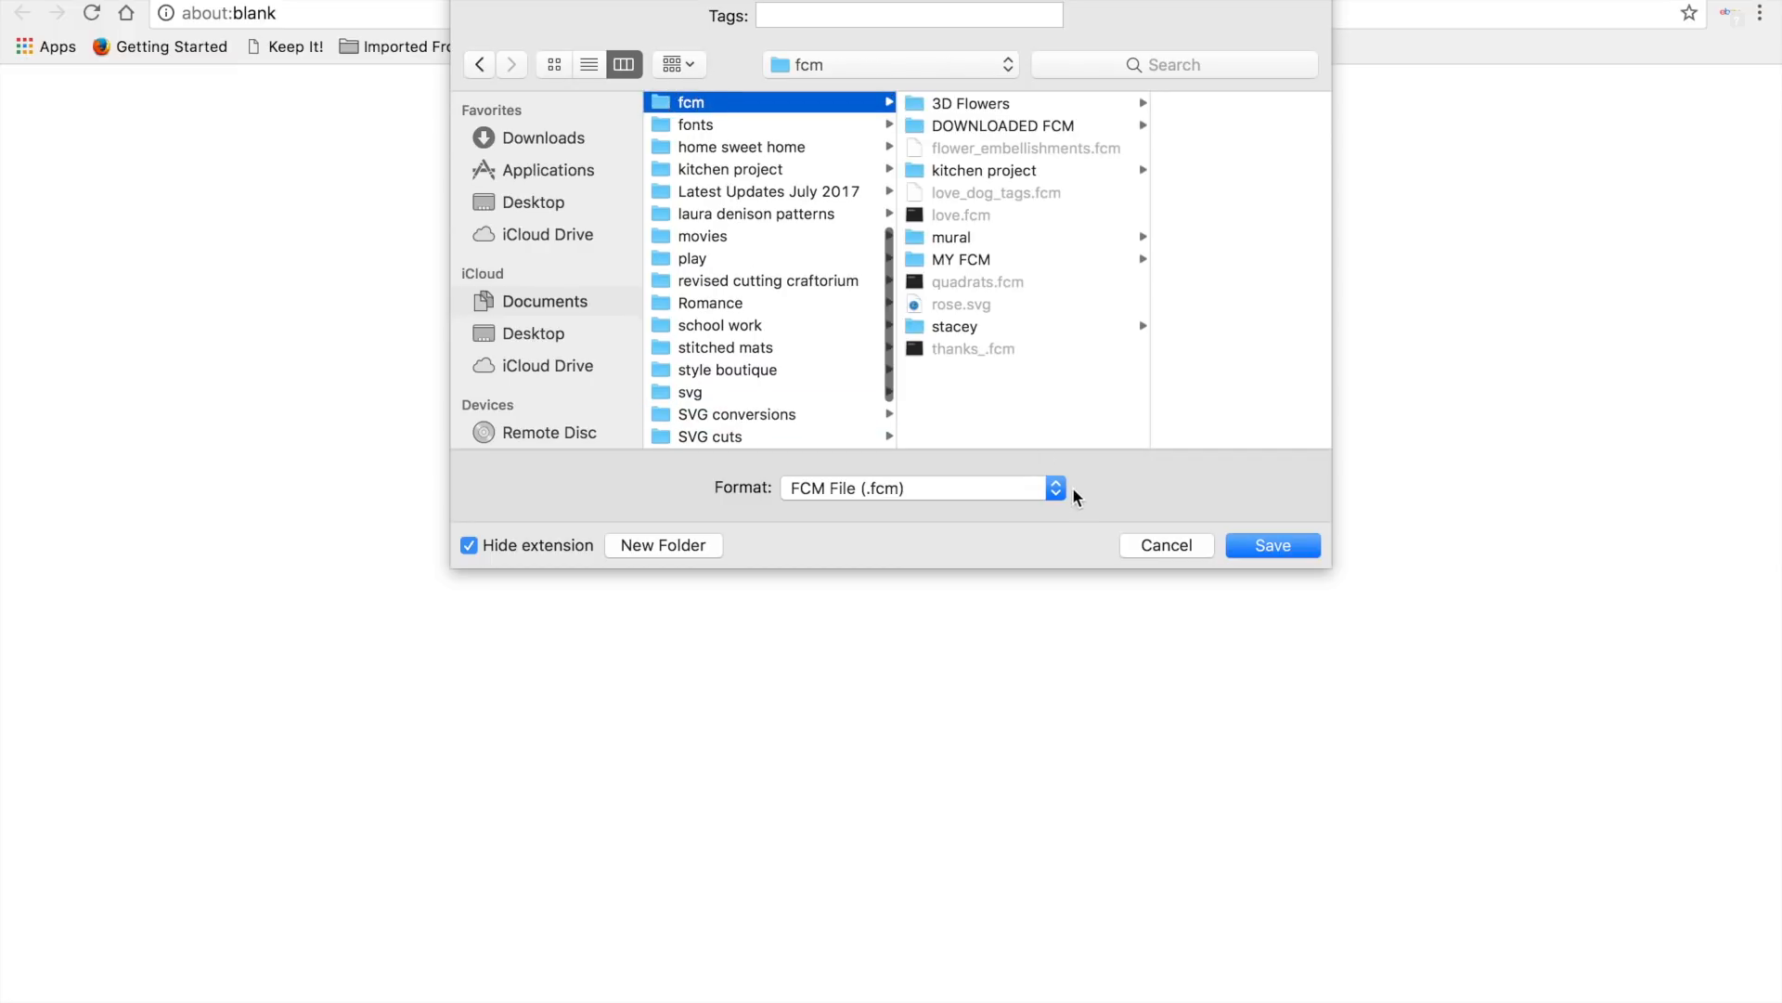
left_click(1238, 542)
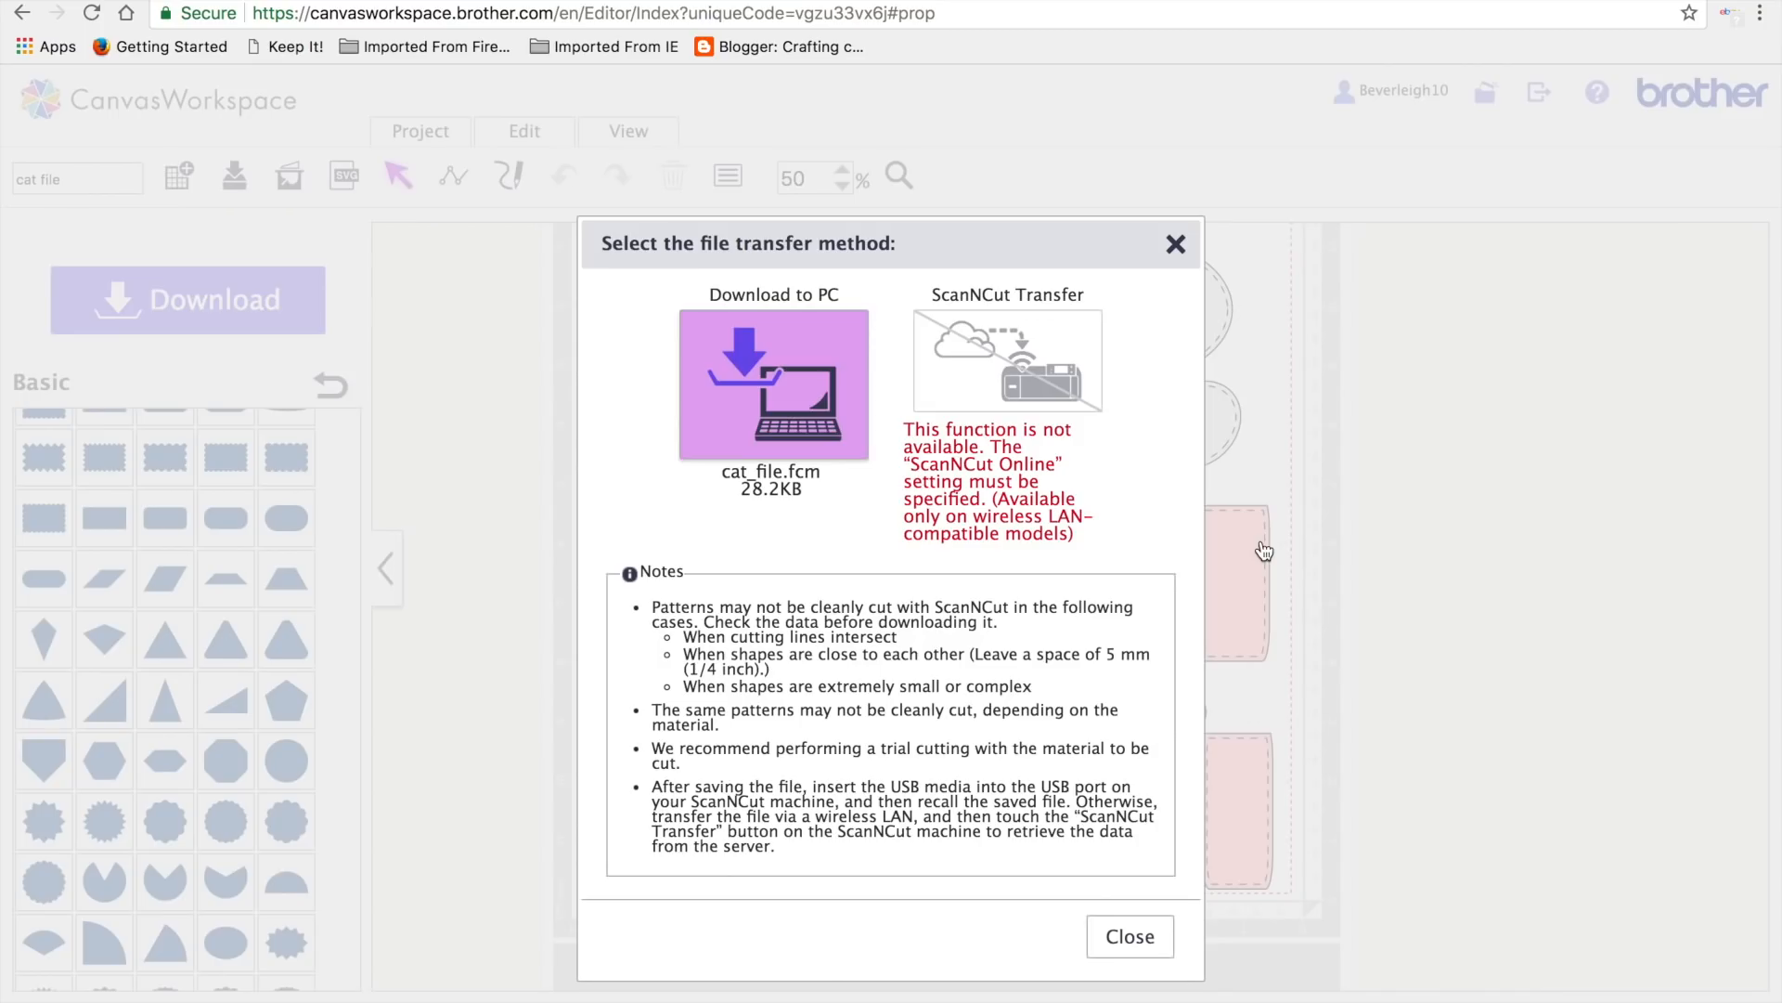
left_click(1170, 927)
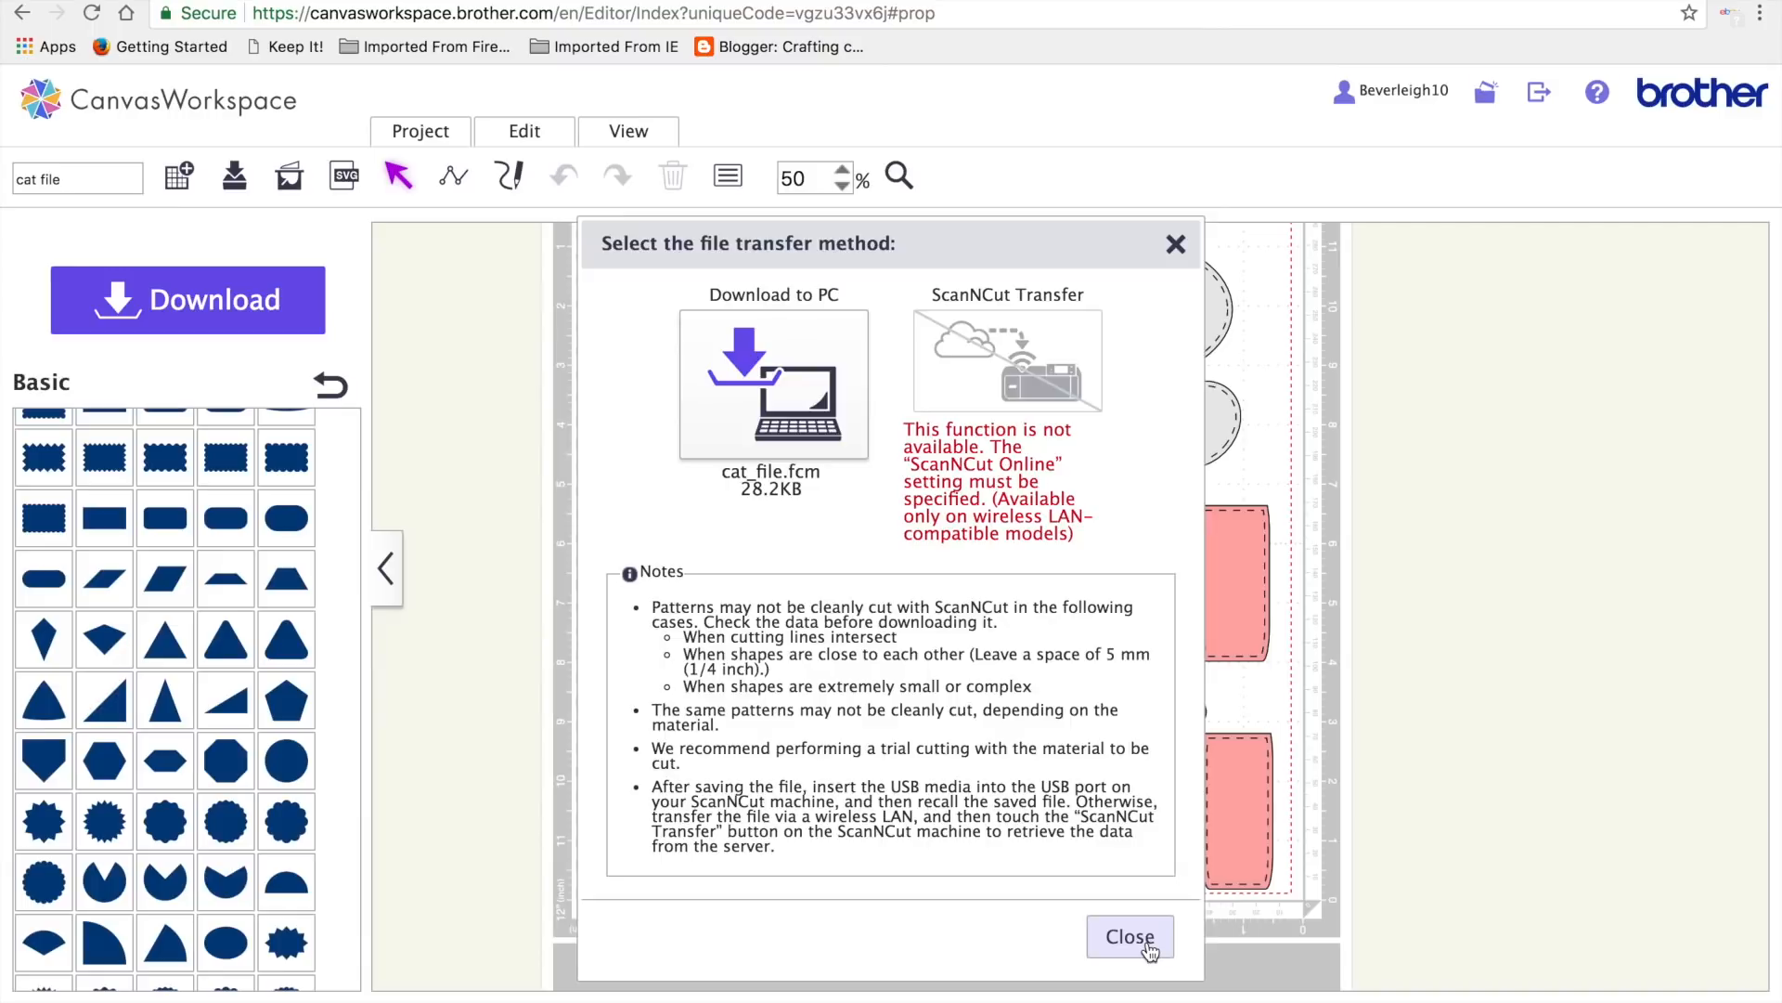